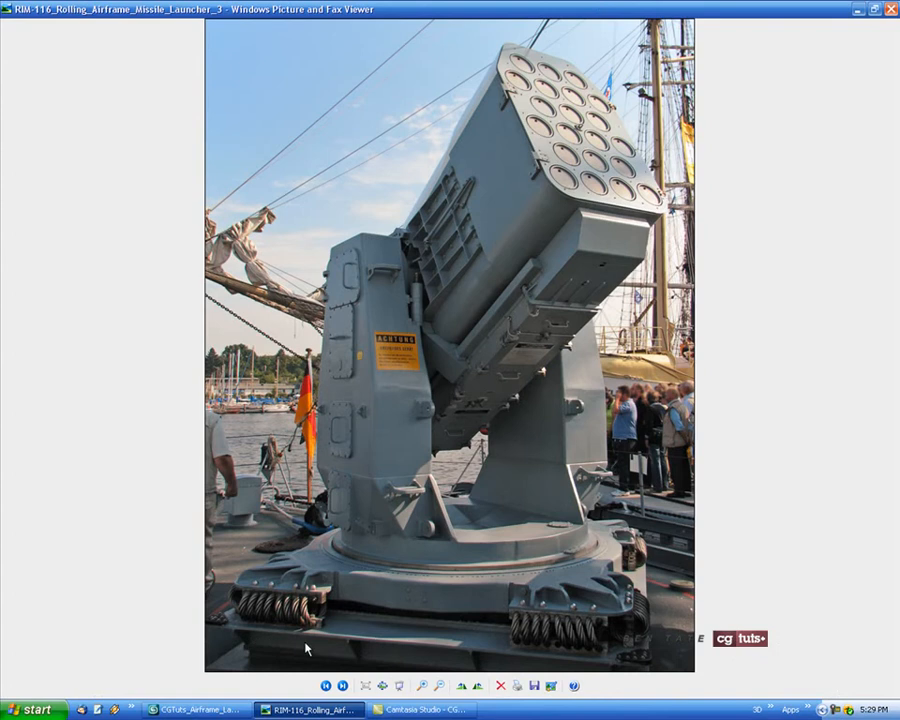
Switch to 3ds Max and create a box about 12.3 by 12.5, 1 high, beneath the base's top overhang in the Front view.
{"action": "left_click", "coordinate": [197, 709]}
{"action": "key", "text": "alt+w"}
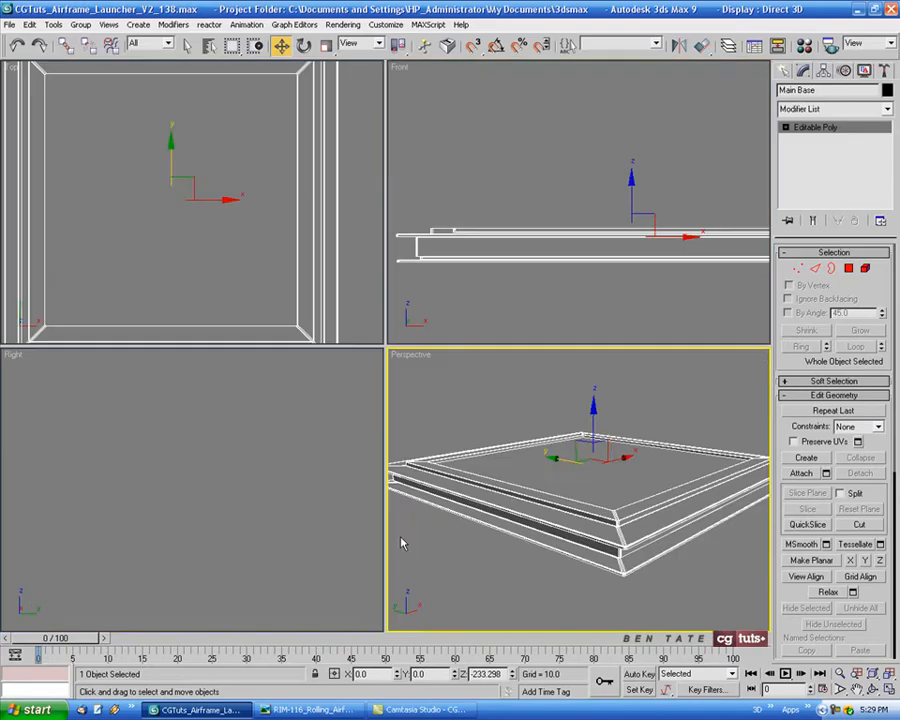
{"action": "right_click", "coordinate": [532, 324]}
{"action": "key", "text": "alt+w"}
{"action": "middle_click_drag", "start_coordinate": [398, 372], "coordinate": [524, 365]}
{"action": "scroll", "coordinate": [158, 481], "scroll_direction": "up", "scroll_amount": 3}
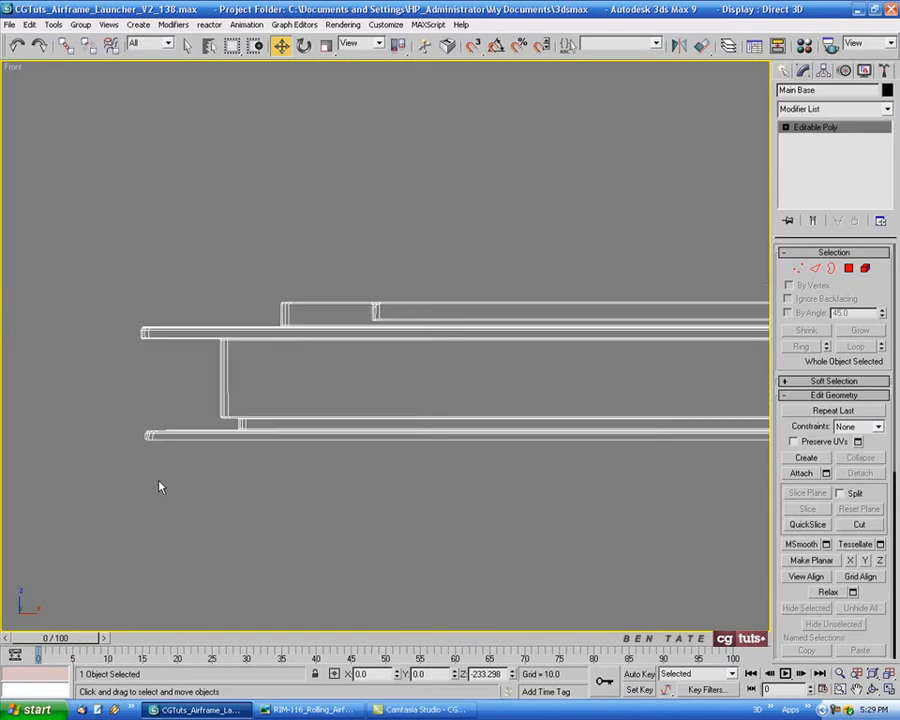
{"action": "scroll", "coordinate": [388, 456], "scroll_direction": "up", "scroll_amount": 3}
{"action": "middle_click_drag", "start_coordinate": [189, 352], "coordinate": [359, 382]}
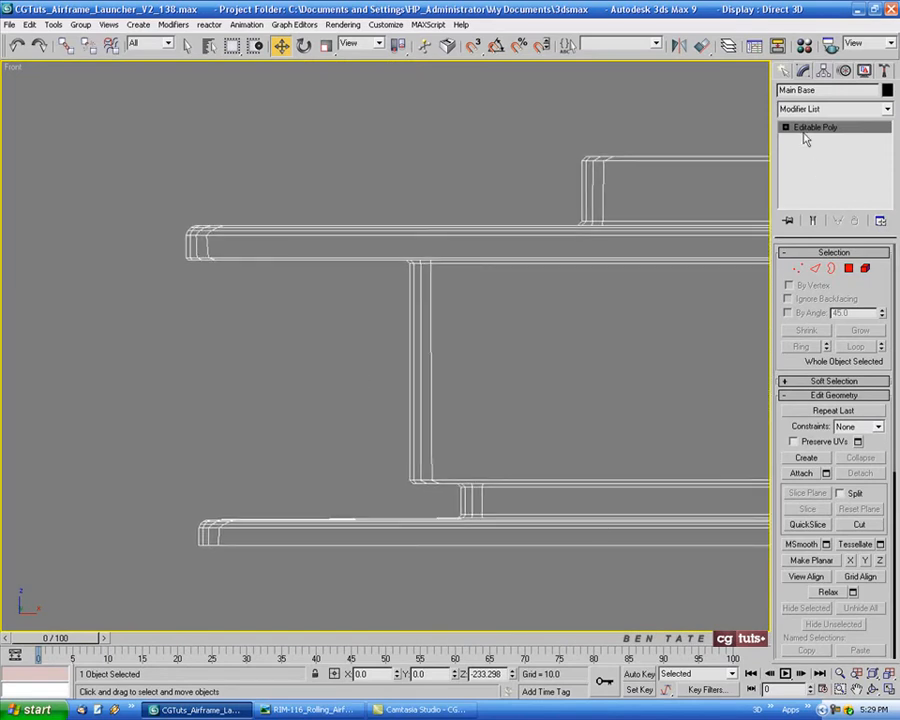
{"action": "left_click", "coordinate": [785, 72]}
{"action": "left_click", "coordinate": [807, 161]}
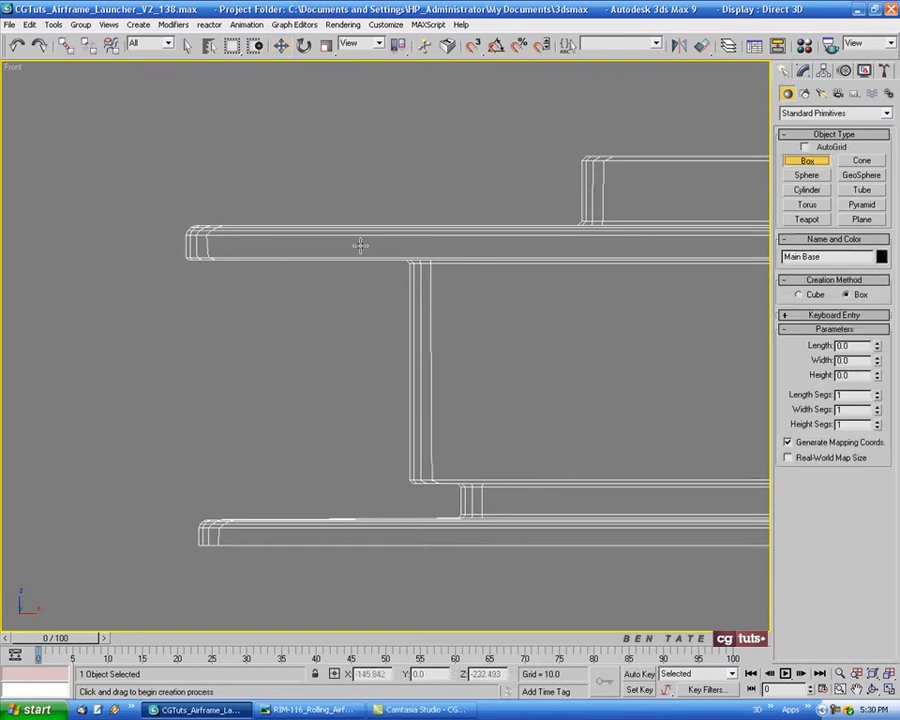
{"action": "left_click", "coordinate": [272, 708]}
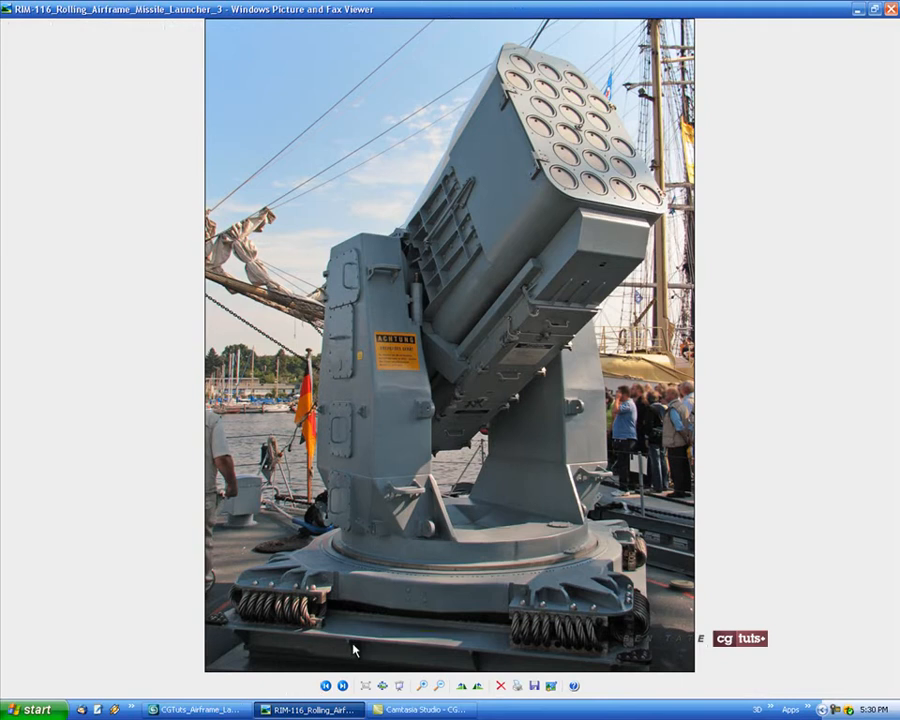
{"action": "left_click", "coordinate": [199, 709]}
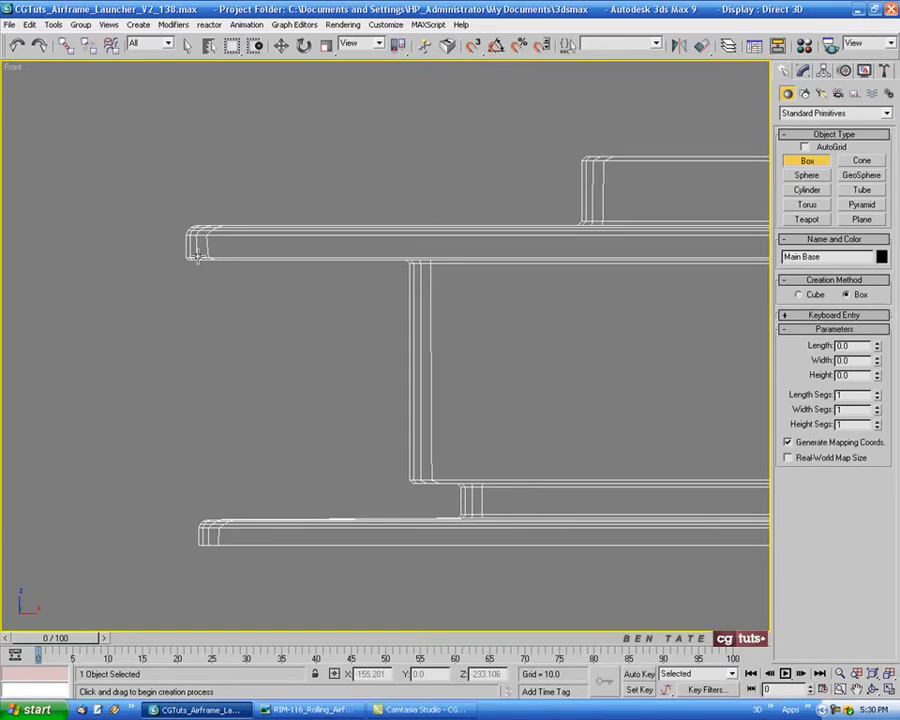
{"action": "left_click_drag", "start_coordinate": [197, 256], "coordinate": [414, 467]}
{"action": "left_click", "coordinate": [414, 450]}
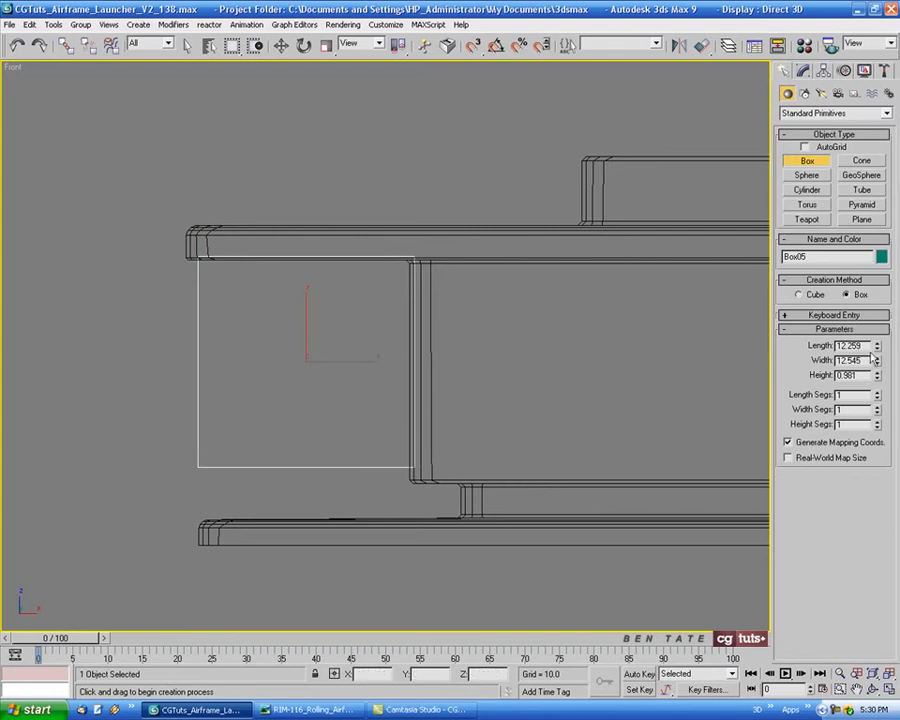
Convert the new box to an editable poly.
{"action": "middle_click_drag", "start_coordinate": [444, 358], "coordinate": [466, 362]}
{"action": "middle_click_drag", "start_coordinate": [560, 299], "coordinate": [535, 293]}
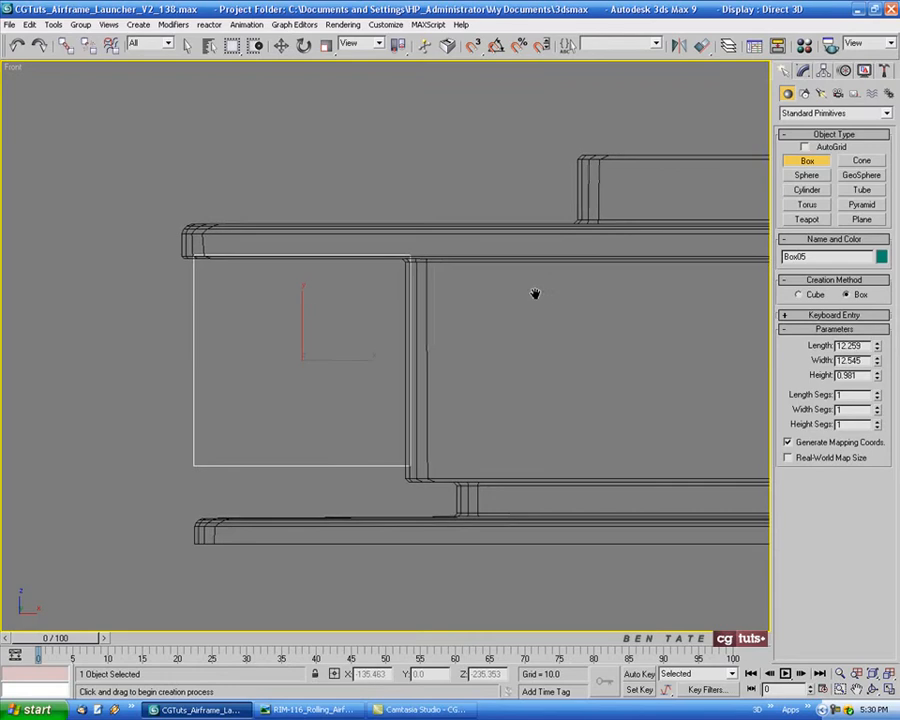
{"action": "key", "text": "w"}
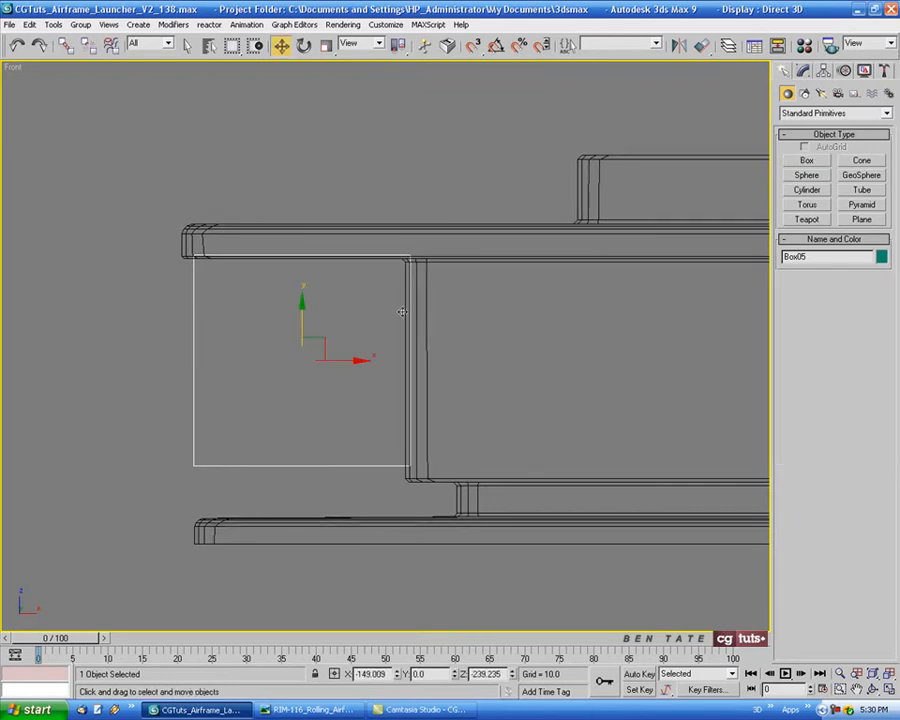
{"action": "right_click", "coordinate": [401, 312]}
{"action": "mouse_move", "coordinate": [430, 425]}
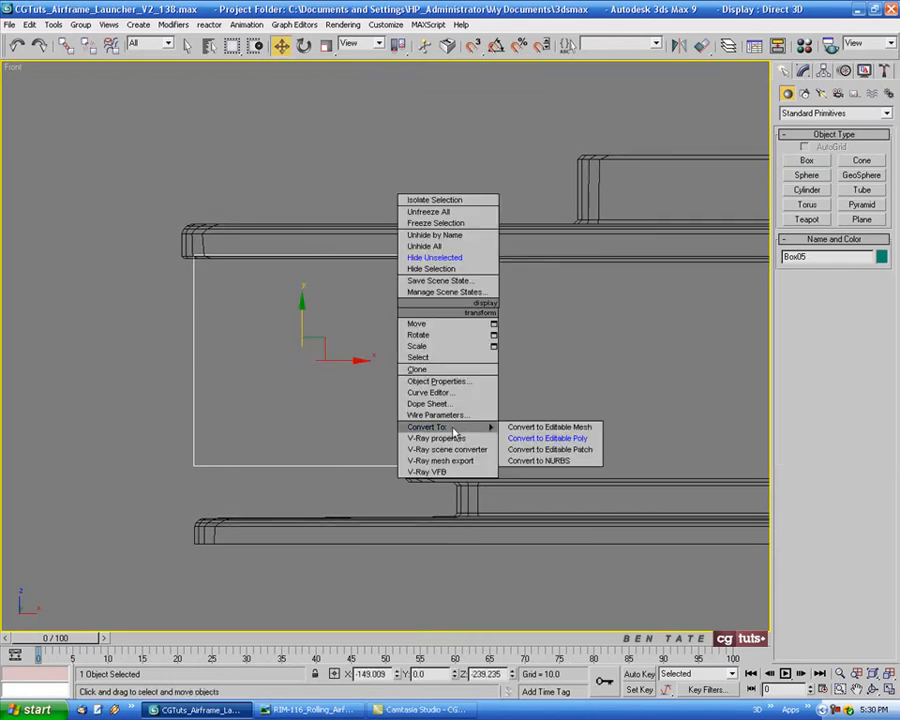
{"action": "left_click", "coordinate": [540, 437]}
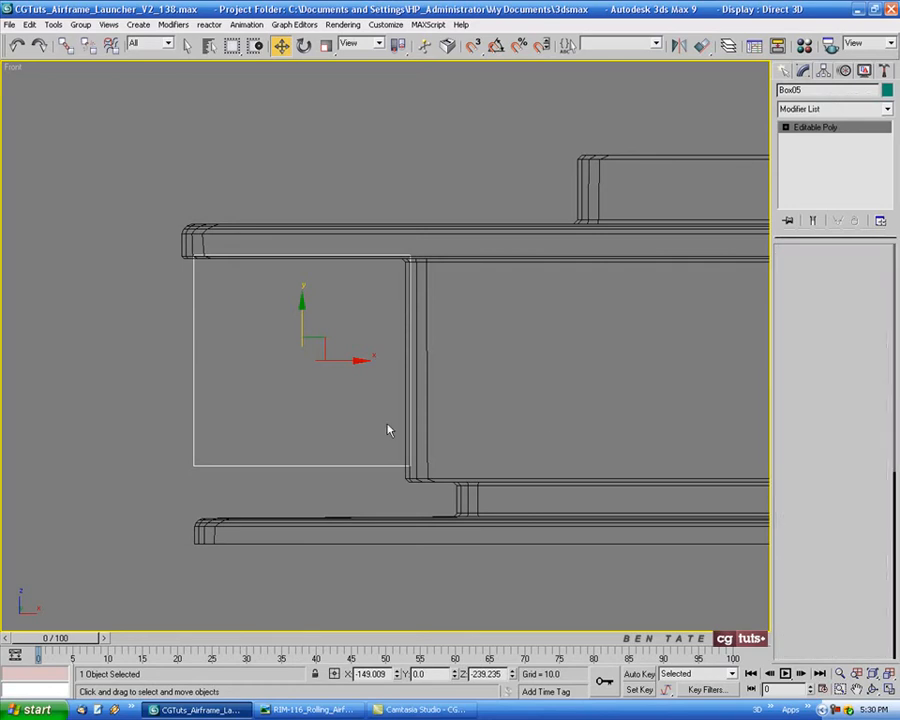
Raise the box's lower outer vertices to about Z -235.5 to form a sloped bracket.
{"action": "key", "text": "1"}
{"action": "left_click_drag", "start_coordinate": [168, 432], "coordinate": [231, 486]}
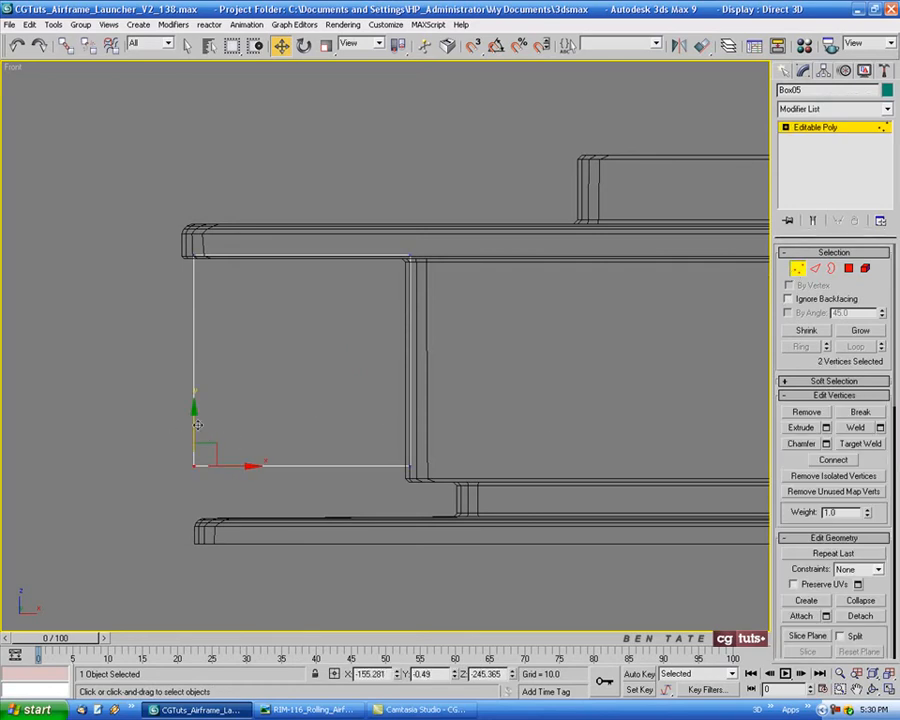
{"action": "left_click_drag", "start_coordinate": [196, 428], "coordinate": [197, 262]}
{"action": "middle_click_drag", "start_coordinate": [462, 425], "coordinate": [458, 423]}
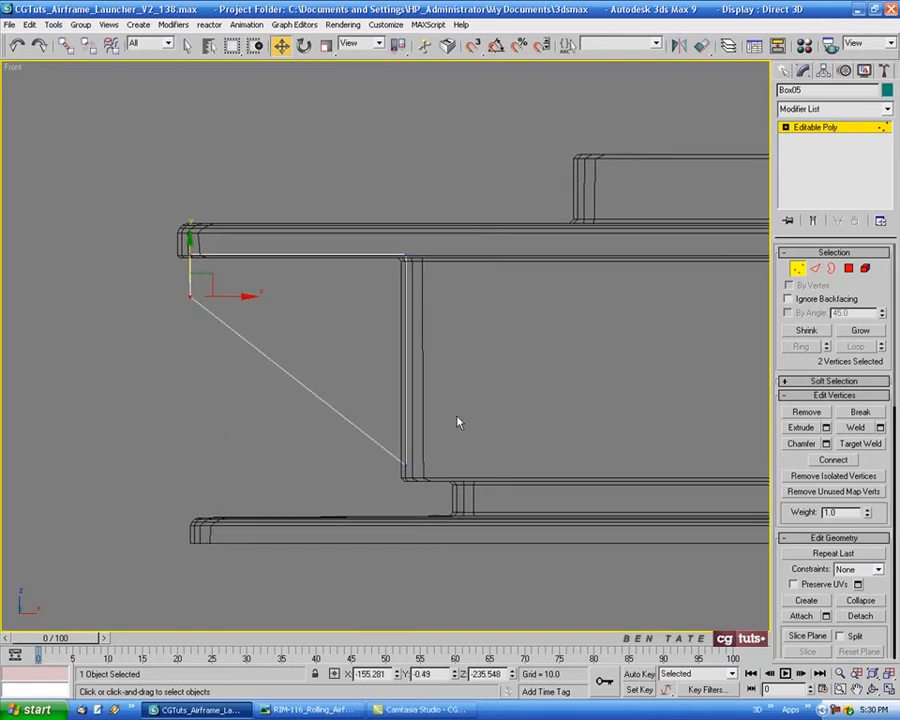
Check the launcher reference photo and examine the sloped bracket from below in the Perspective view.
{"action": "left_click", "coordinate": [350, 712]}
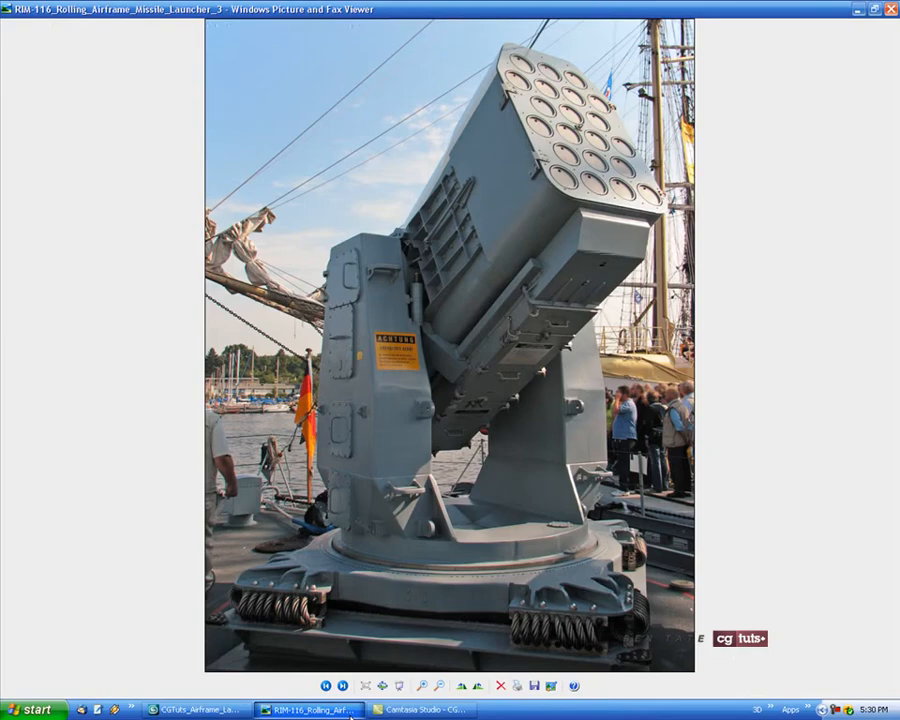
{"action": "left_click", "coordinate": [286, 713]}
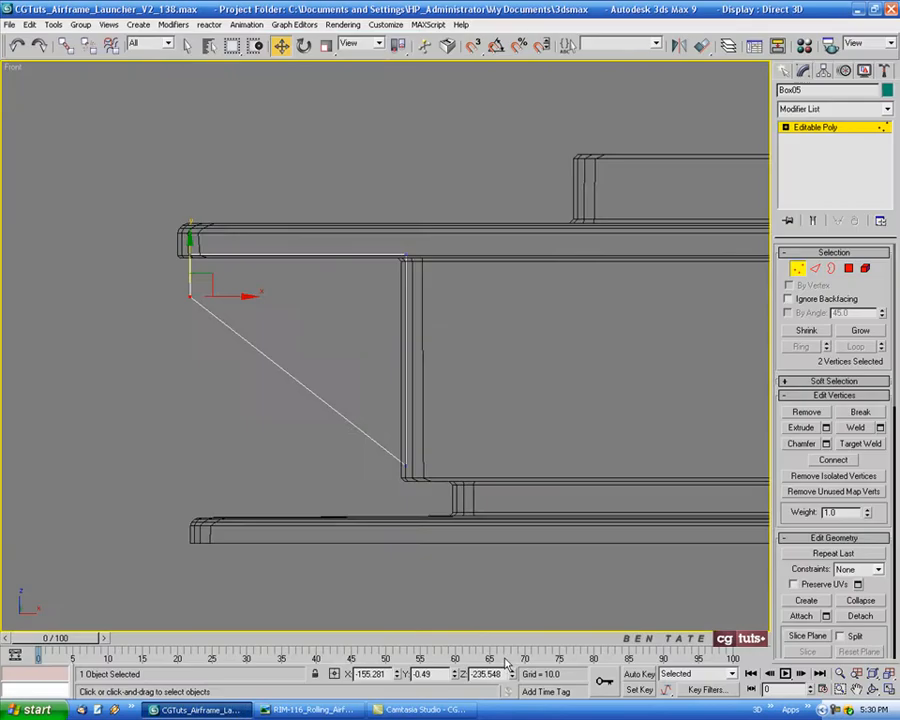
{"action": "key", "text": "alt+w"}
{"action": "right_click", "coordinate": [578, 546]}
{"action": "key", "text": "alt+w"}
{"action": "middle_click_drag", "start_coordinate": [578, 546], "coordinate": [479, 435], "text": "alt"}
{"action": "key", "text": "z"}
{"action": "scroll", "coordinate": [508, 500], "scroll_direction": "down", "scroll_amount": 5}
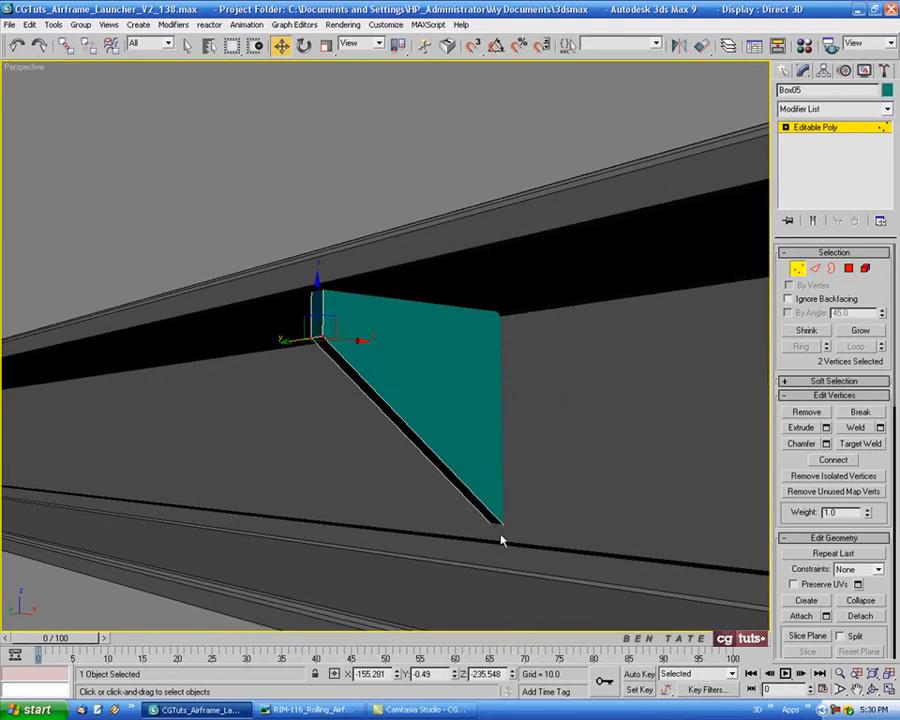
{"action": "middle_click_drag", "start_coordinate": [500, 534], "coordinate": [476, 509]}
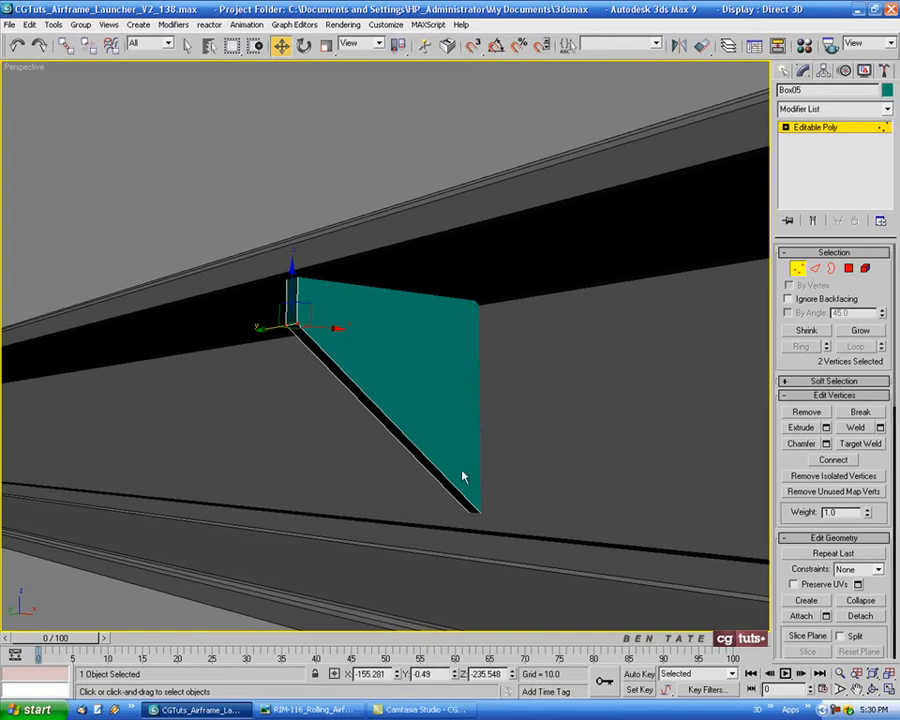
{"action": "key", "text": "alt+w"}
{"action": "key", "text": "alt+w"}
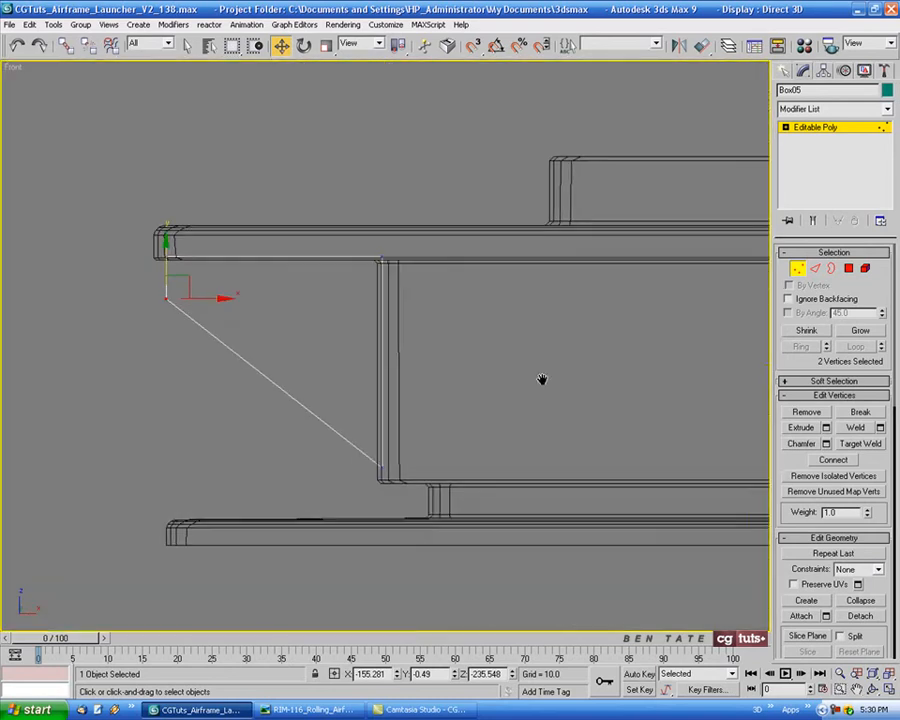
Select the bracket's inner end polygon facing the base wall and extrude it by 2.5.
{"action": "left_click", "coordinate": [849, 268]}
{"action": "left_click_drag", "start_coordinate": [456, 215], "coordinate": [310, 485]}
{"action": "left_click_drag", "start_coordinate": [120, 191], "coordinate": [351, 537]}
{"action": "middle_click_drag", "start_coordinate": [459, 304], "coordinate": [452, 310]}
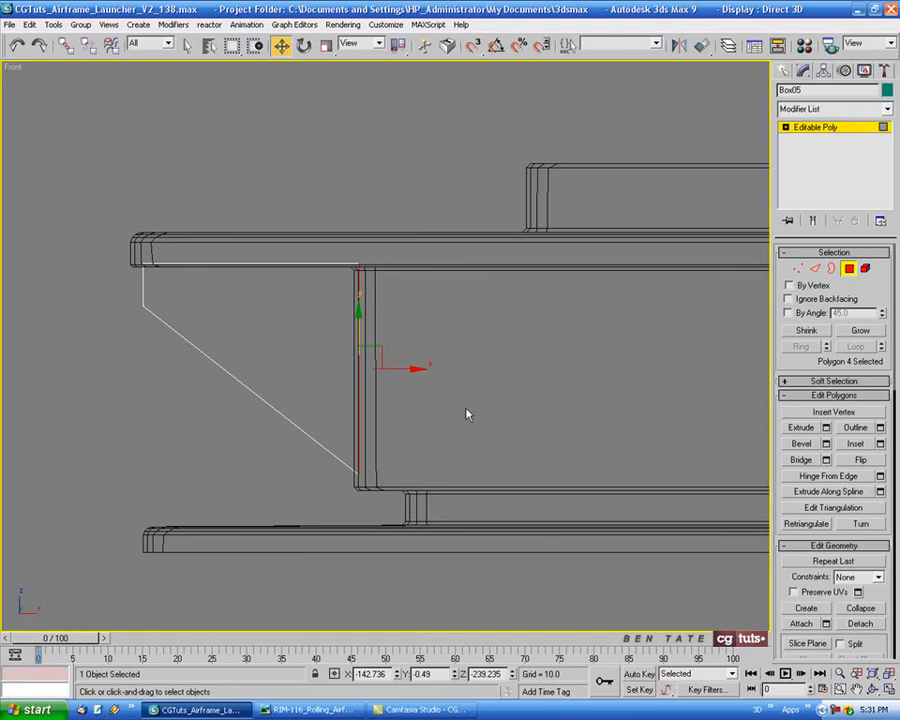
{"action": "left_click", "coordinate": [826, 428]}
{"action": "left_click_drag", "start_coordinate": [642, 180], "coordinate": [645, 227]}
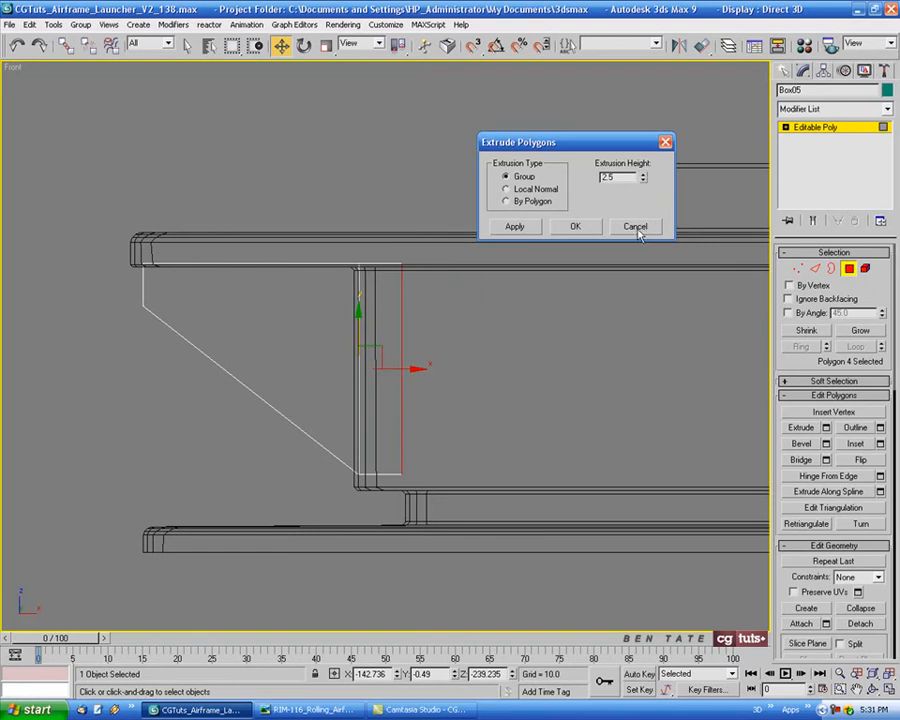
{"action": "left_click", "coordinate": [576, 227]}
Move the eight vertices of the bracket's extruded section outward along X until its inner end meets the base wall.
{"action": "key", "text": "1"}
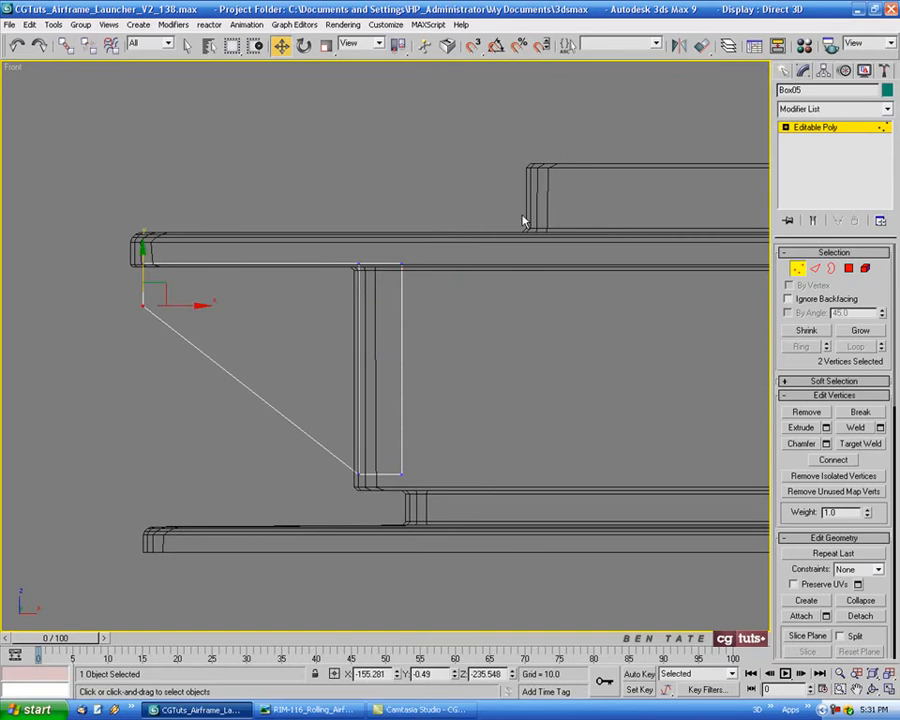
{"action": "left_click_drag", "start_coordinate": [522, 205], "coordinate": [381, 590]}
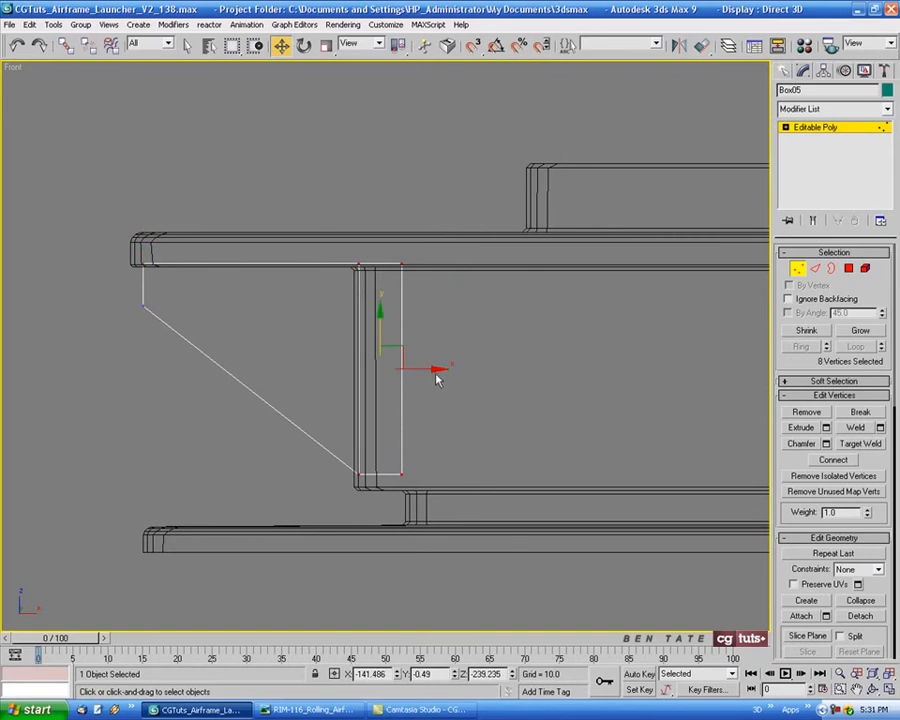
{"action": "left_click_drag", "start_coordinate": [436, 378], "coordinate": [338, 378]}
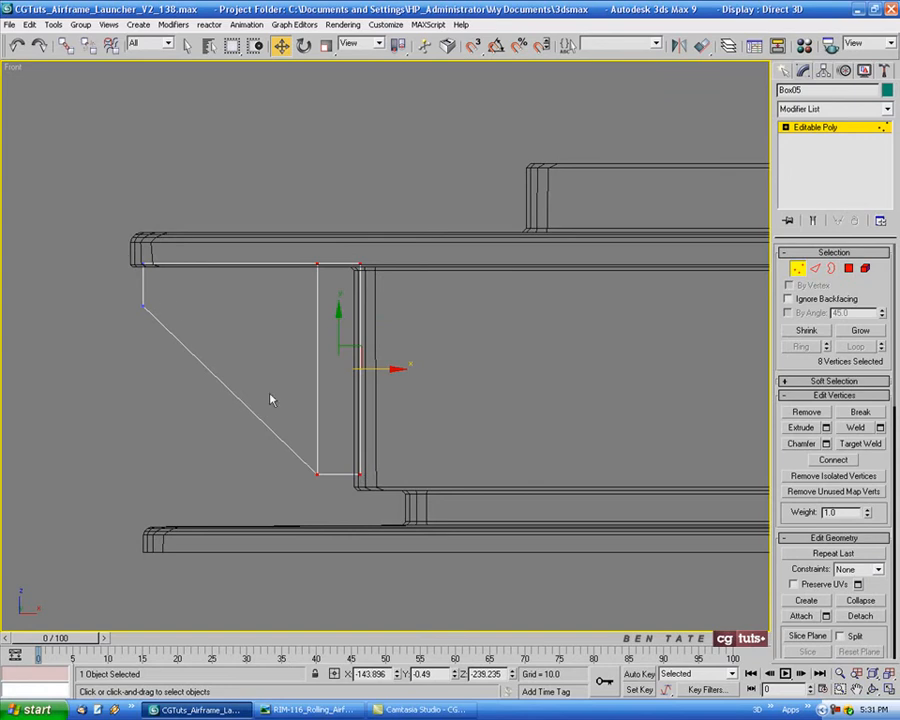
Select all edges of the bracket, working in the Perspective view.
{"action": "middle_click_drag", "start_coordinate": [270, 394], "coordinate": [297, 393]}
{"action": "key", "text": "alt+w"}
{"action": "right_click", "coordinate": [613, 551]}
{"action": "key", "text": "alt+w"}
{"action": "middle_click_drag", "start_coordinate": [470, 530], "coordinate": [432, 345], "text": "alt"}
{"action": "scroll", "coordinate": [424, 345], "scroll_direction": "up", "scroll_amount": 5}
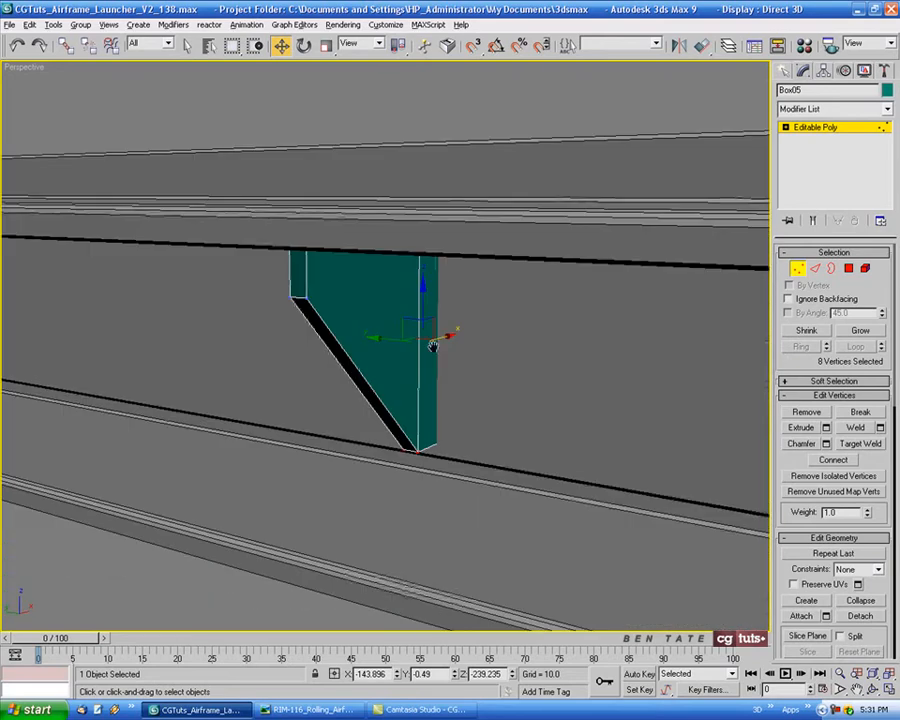
{"action": "left_click", "coordinate": [814, 268]}
{"action": "middle_click_drag", "start_coordinate": [570, 396], "coordinate": [550, 415], "text": "alt"}
{"action": "key", "text": "alt+a"}
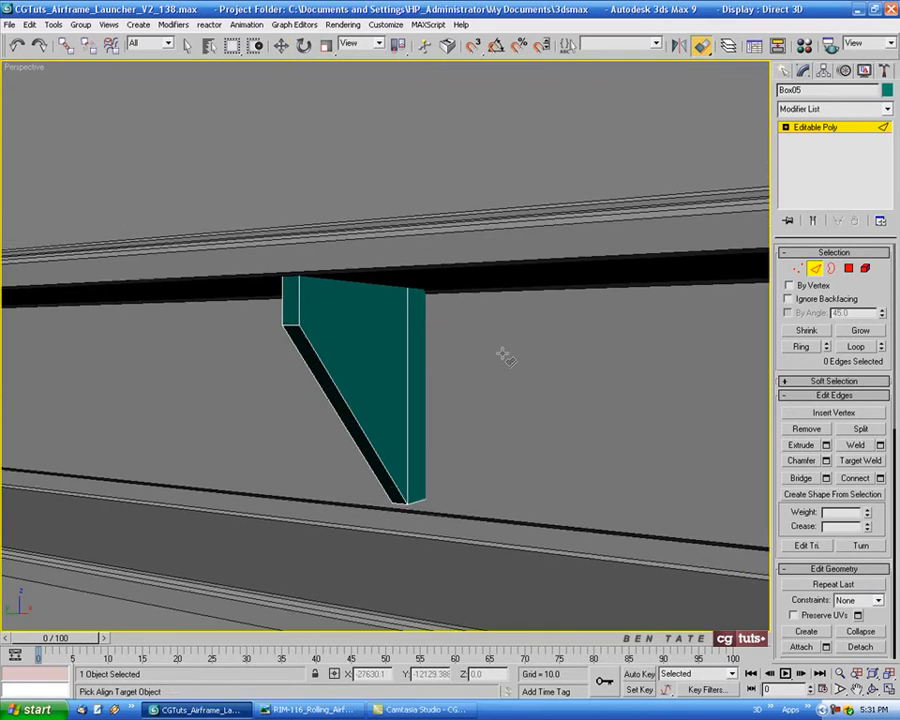
{"action": "key", "text": "ctrl+a"}
Remove the two vertical edges between the sloped and extruded sections from the bracket's edge selection.
{"action": "key", "text": "alt+w"}
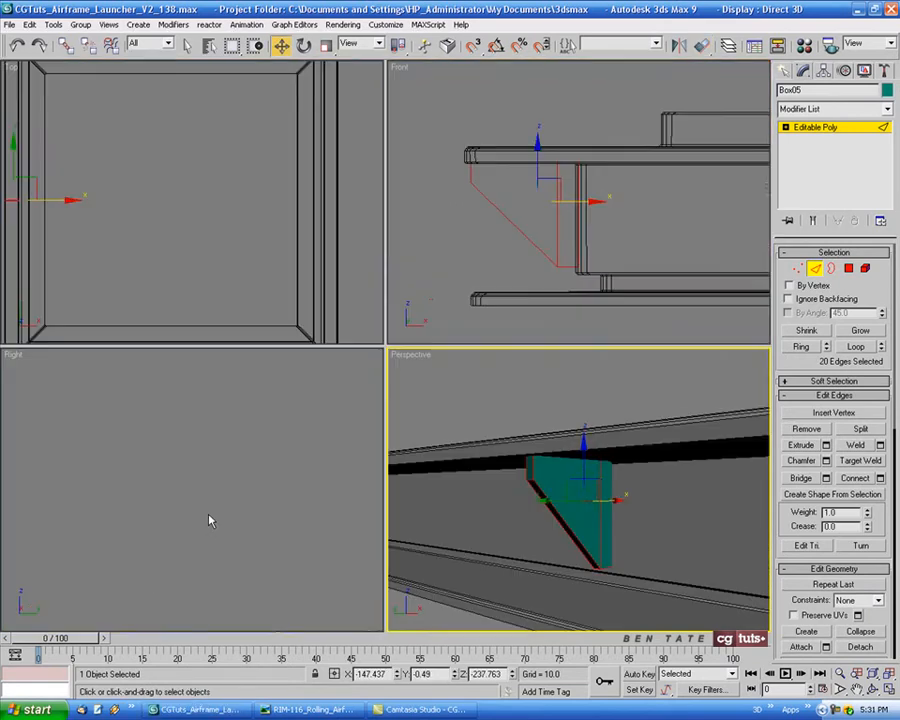
{"action": "middle_click_drag", "start_coordinate": [531, 250], "coordinate": [527, 263]}
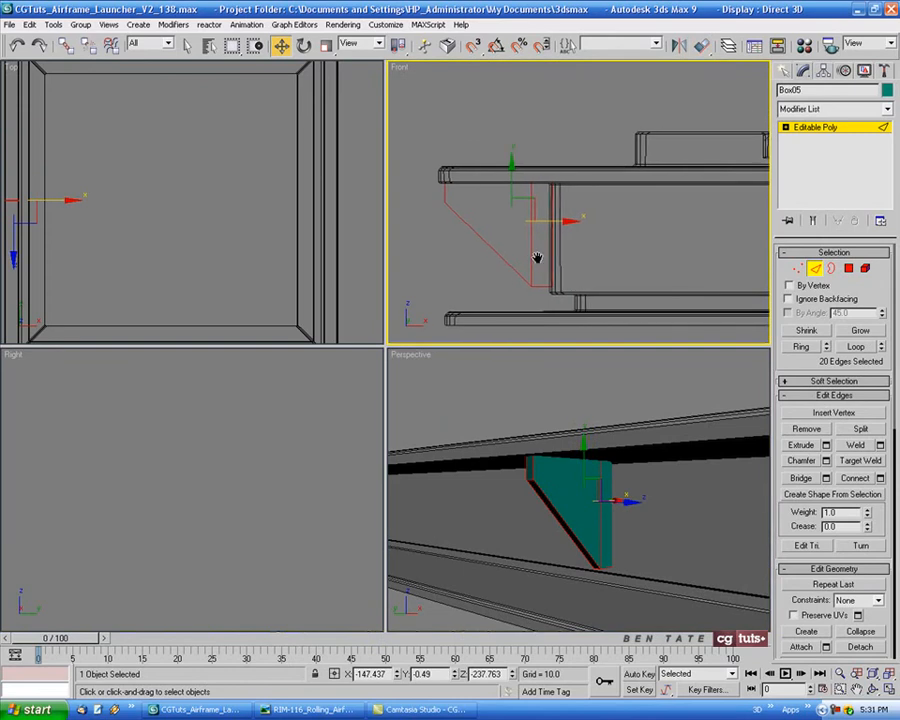
{"action": "scroll", "coordinate": [530, 255], "scroll_direction": "up", "scroll_amount": 4}
{"action": "left_click_drag", "start_coordinate": [522, 235], "coordinate": [563, 260], "text": "alt"}
{"action": "middle_click_drag", "start_coordinate": [630, 276], "coordinate": [677, 255]}
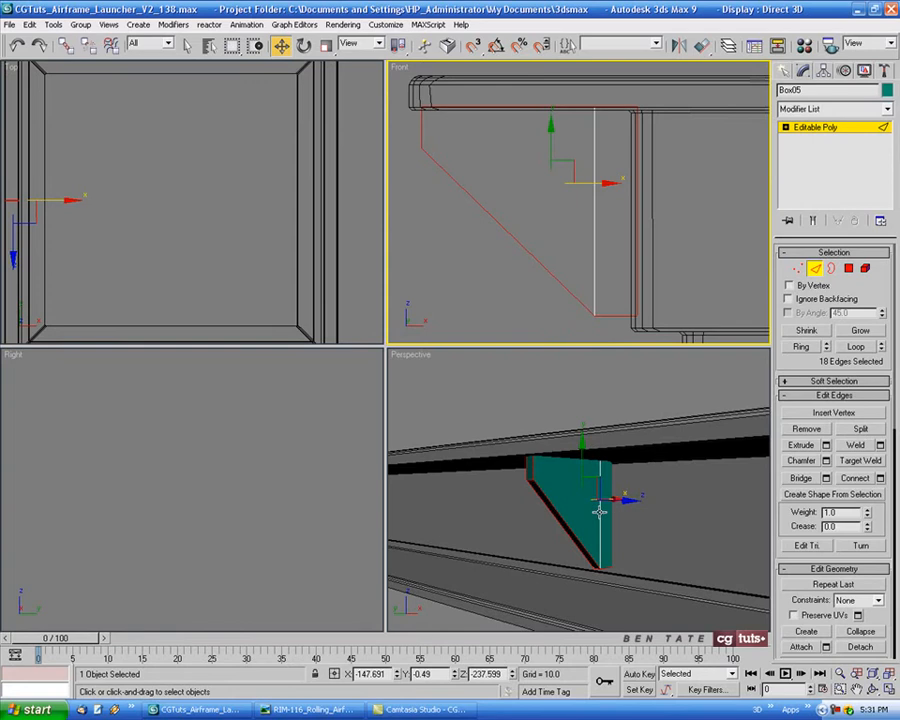
Remove the bracket's inner vertical edges and its long top edges from the edge selection in the Front view.
{"action": "key", "text": "alt+w"}
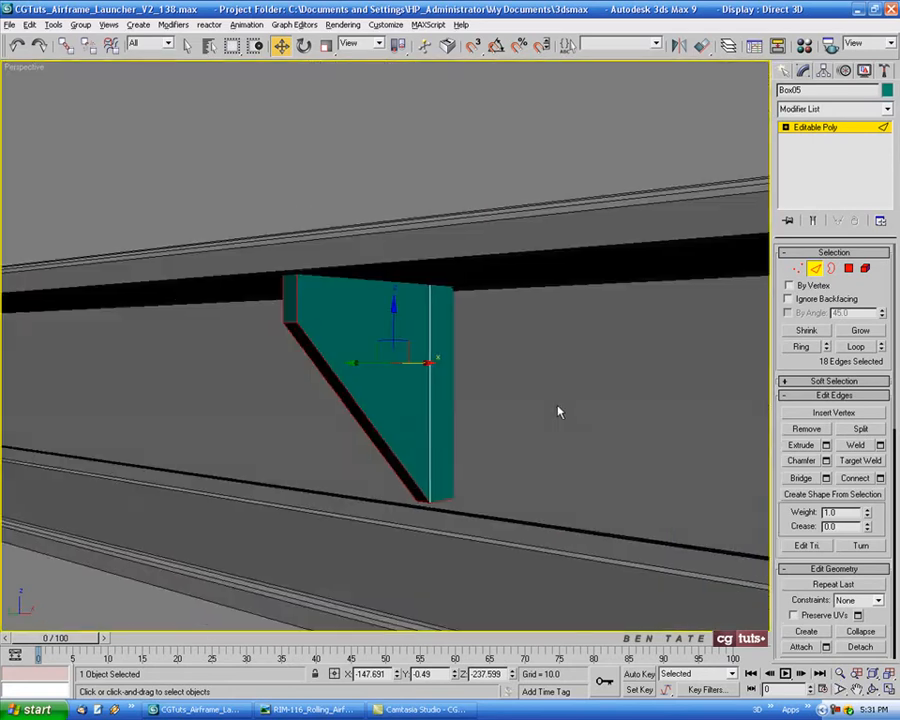
{"action": "middle_click_drag", "start_coordinate": [556, 408], "coordinate": [575, 405], "text": "alt"}
{"action": "key", "text": "alt+w"}
{"action": "right_click", "coordinate": [606, 204]}
{"action": "key", "text": "alt+w"}
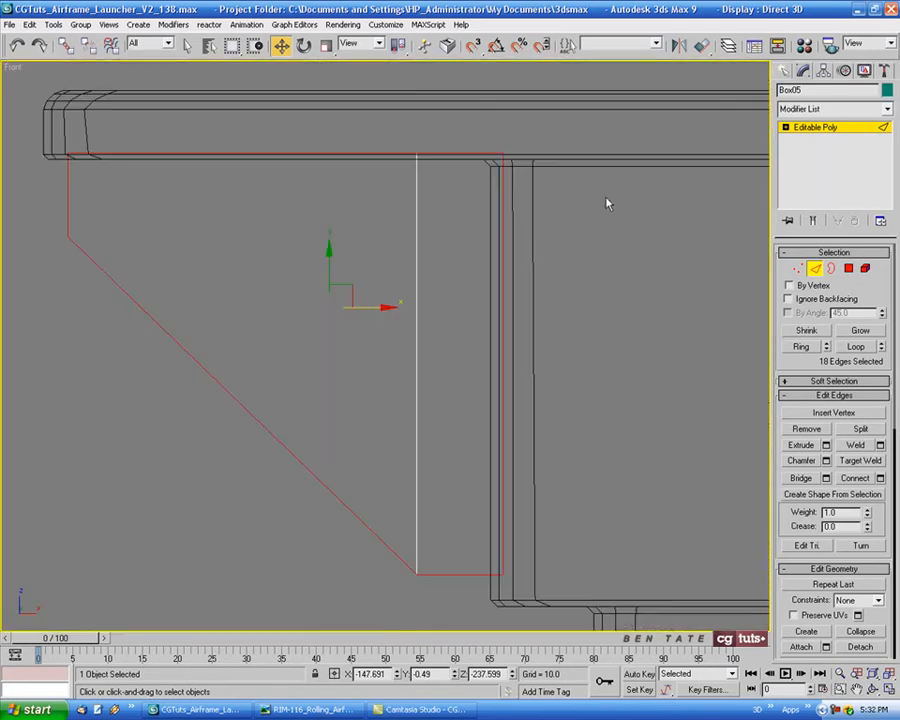
{"action": "left_click_drag", "start_coordinate": [540, 116], "coordinate": [480, 363], "text": "alt"}
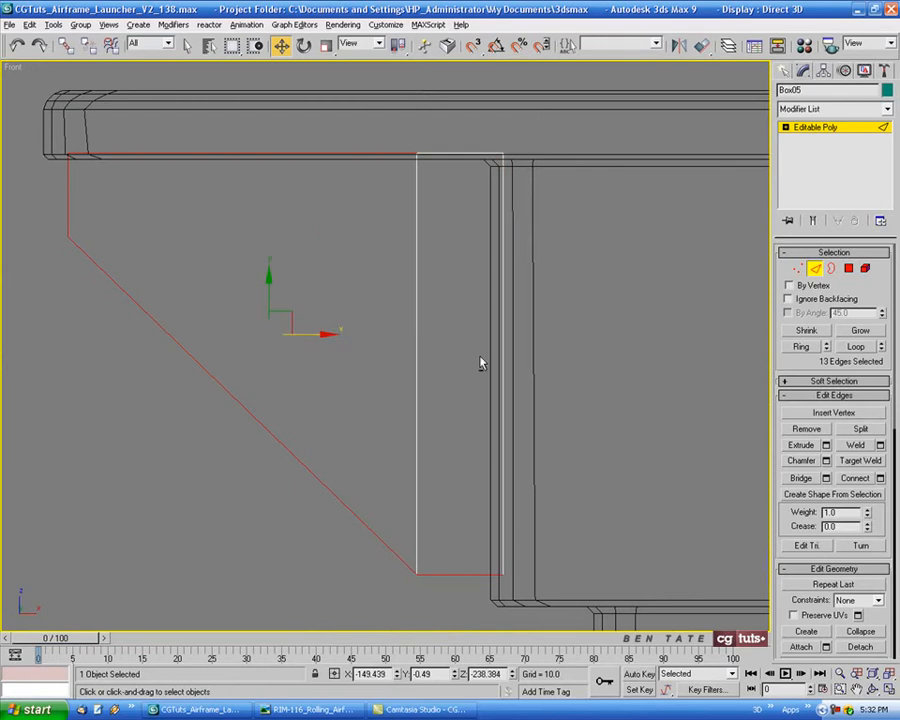
{"action": "left_click_drag", "start_coordinate": [424, 113], "coordinate": [500, 385], "text": "alt"}
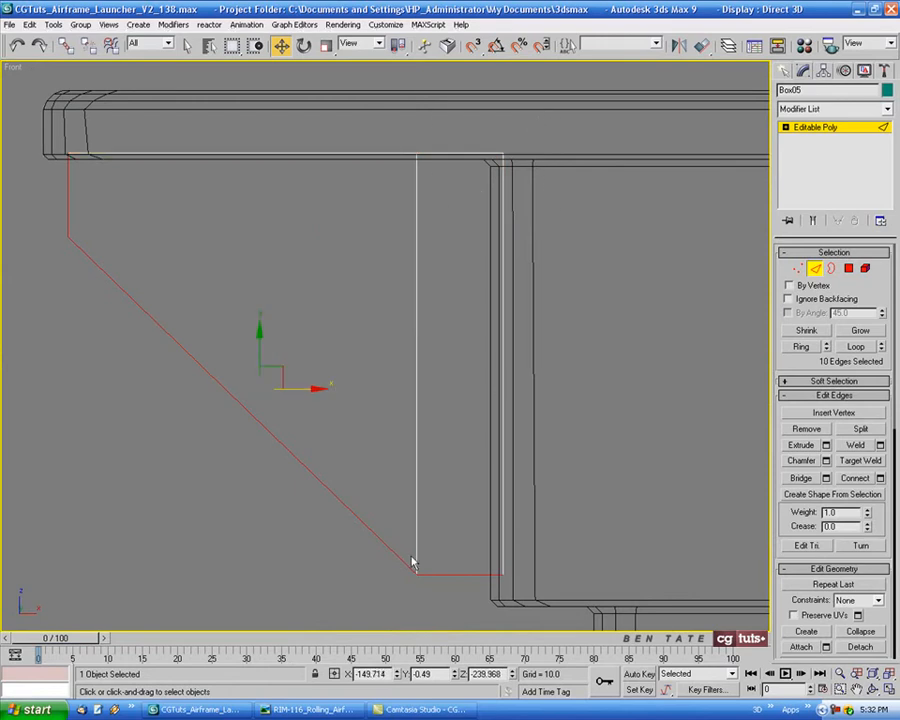
Show the Perspective view in wireframe and remove the short top edge at the bracket's outer end from the selection.
{"action": "middle_click_drag", "start_coordinate": [542, 540], "coordinate": [534, 522]}
{"action": "key", "text": "alt+w"}
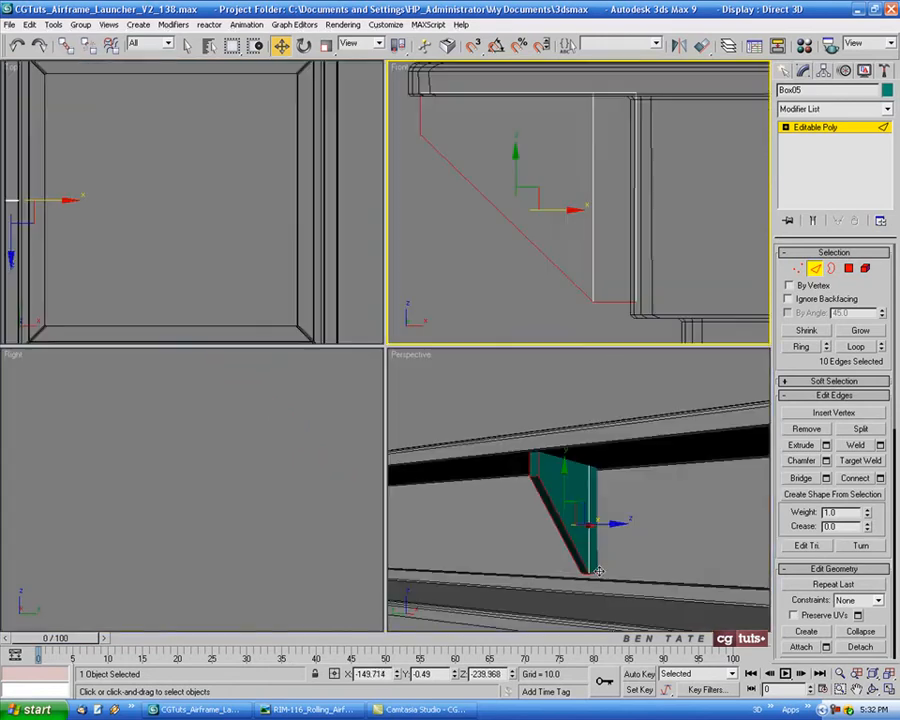
{"action": "right_click", "coordinate": [598, 572]}
{"action": "key", "text": "alt+w"}
{"action": "middle_click_drag", "start_coordinate": [479, 435], "coordinate": [492, 446]}
{"action": "key", "text": "F3"}
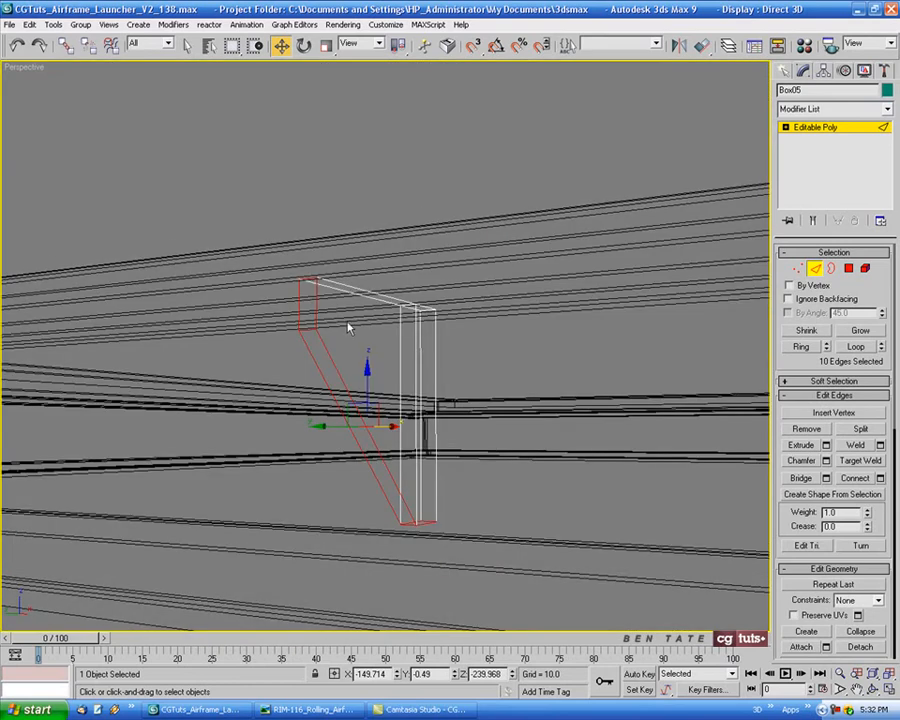
{"action": "scroll", "coordinate": [288, 205], "scroll_direction": "up", "scroll_amount": 3}
{"action": "left_click", "coordinate": [278, 228], "text": "alt"}
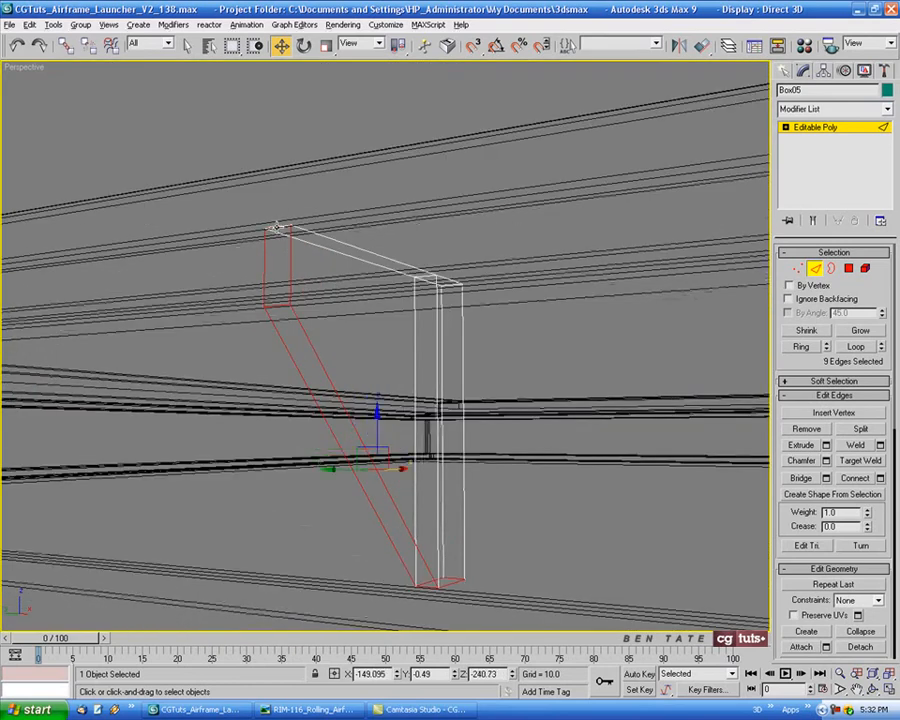
Remove the short bottom edge on the bracket's wall side from the selection and return the Perspective view to shaded display.
{"action": "middle_click_drag", "start_coordinate": [628, 484], "coordinate": [582, 474], "text": "alt"}
{"action": "left_click", "coordinate": [576, 435], "text": "alt"}
{"action": "middle_click_drag", "start_coordinate": [368, 378], "coordinate": [395, 358], "text": "alt"}
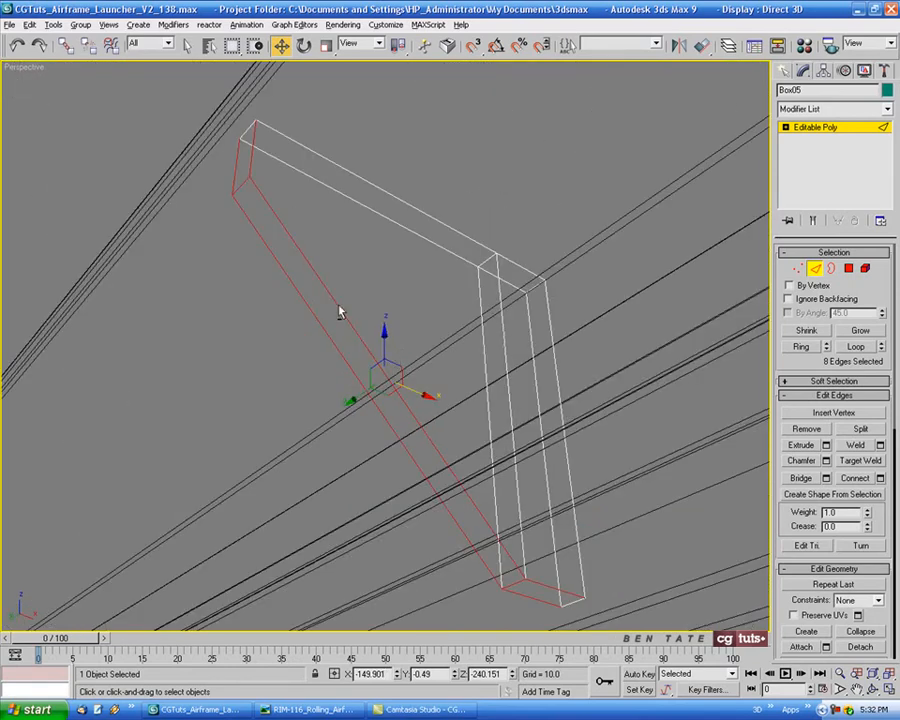
{"action": "mouse_move", "coordinate": [522, 581]}
{"action": "middle_mouse_down", "text": "alt"}
{"action": "mouse_move", "coordinate": [464, 410]}
{"action": "mouse_move", "coordinate": [475, 438]}
{"action": "mouse_move", "coordinate": [526, 386]}
{"action": "mouse_move", "coordinate": [542, 408]}
{"action": "mouse_move", "coordinate": [645, 422]}
{"action": "middle_mouse_up", "text": "alt"}
{"action": "key", "text": "F3"}
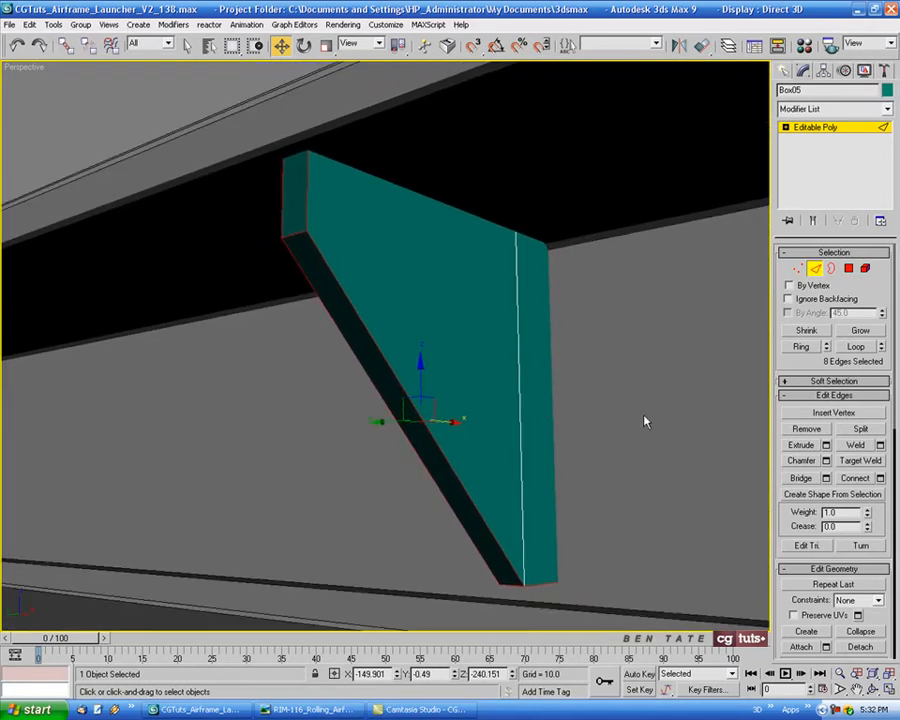
Chamfer the bracket's selected edges by 0.1.
{"action": "left_click", "coordinate": [826, 461]}
{"action": "right_click", "coordinate": [547, 179]}
{"action": "left_click_drag", "start_coordinate": [547, 179], "coordinate": [546, 171]}
{"action": "middle_click_drag", "start_coordinate": [505, 275], "coordinate": [603, 324], "text": "alt"}
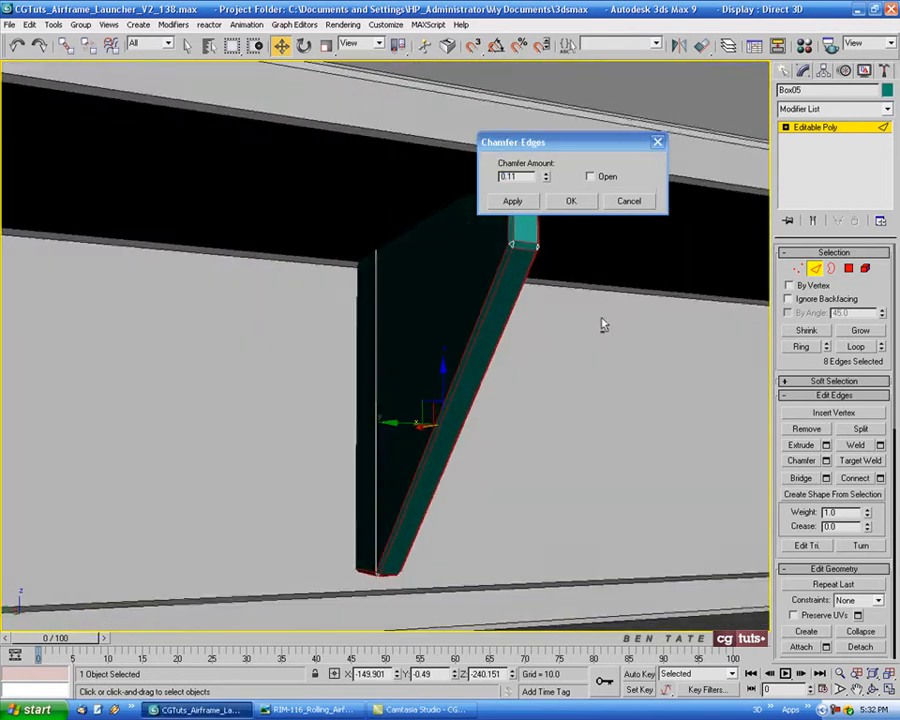
{"action": "left_click", "coordinate": [546, 180]}
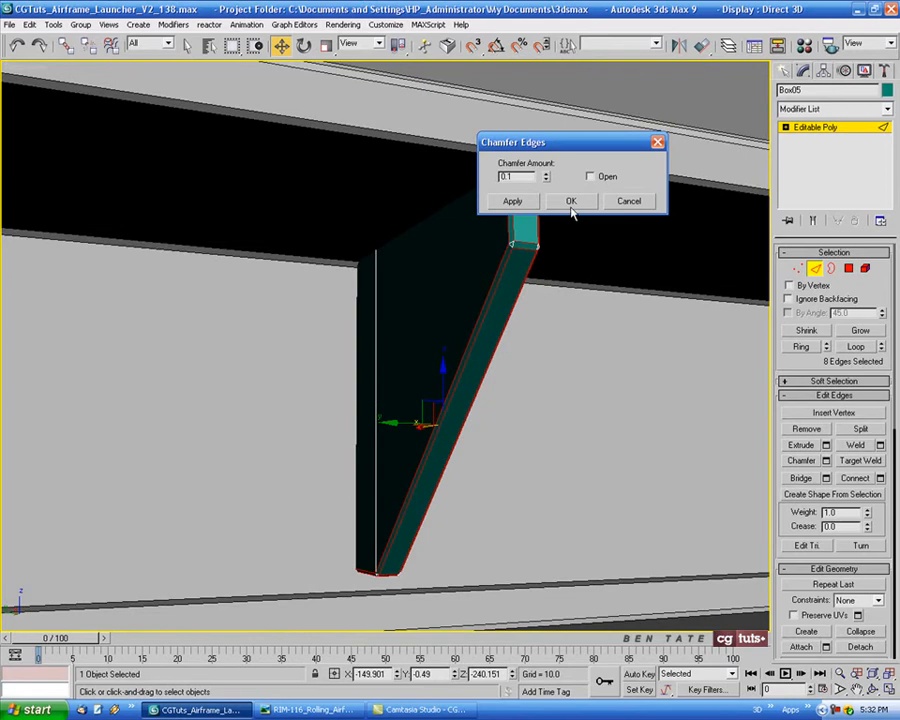
{"action": "left_click", "coordinate": [572, 203]}
{"action": "middle_click_drag", "start_coordinate": [585, 260], "coordinate": [500, 330], "text": "alt"}
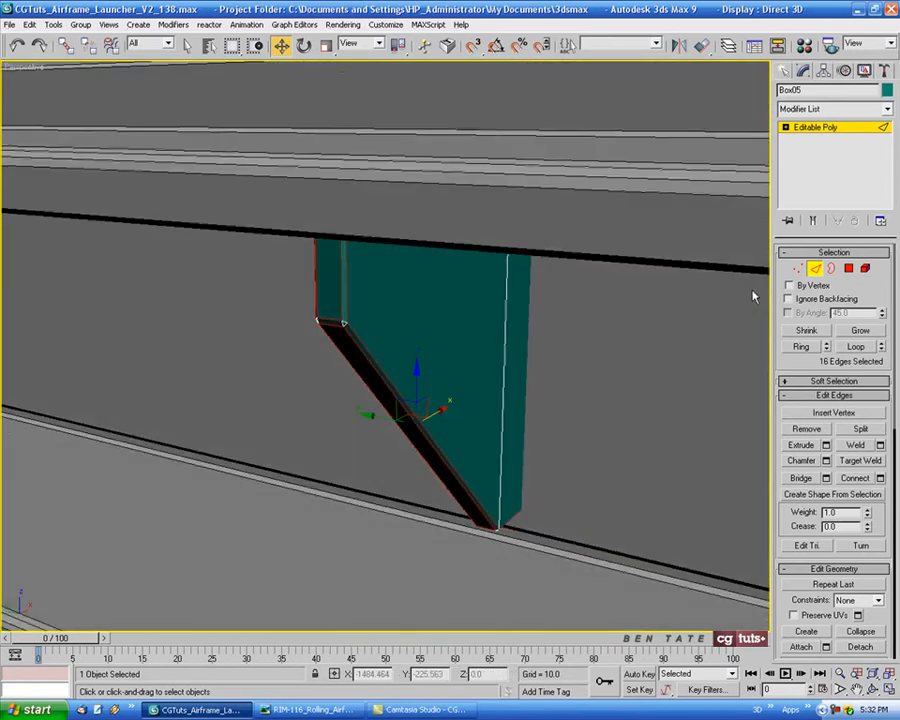
Isolate the bracket and select its hidden faces at polygon level with Ignore Backfacing on.
{"action": "left_click", "coordinate": [817, 269]}
{"action": "middle_click_drag", "start_coordinate": [575, 390], "coordinate": [462, 342], "text": "alt"}
{"action": "key", "text": "alt+q"}
{"action": "left_click", "coordinate": [848, 270]}
{"action": "left_click", "coordinate": [787, 298]}
{"action": "left_click", "coordinate": [460, 215]}
{"action": "left_click", "coordinate": [509, 332], "text": "ctrl"}
{"action": "middle_click_drag", "start_coordinate": [530, 524], "coordinate": [580, 386], "text": "alt"}
{"action": "left_click", "coordinate": [528, 513]}
{"action": "left_click", "coordinate": [848, 269]}
Center the bracket's pivot point on the object.
{"action": "left_click", "coordinate": [823, 70]}
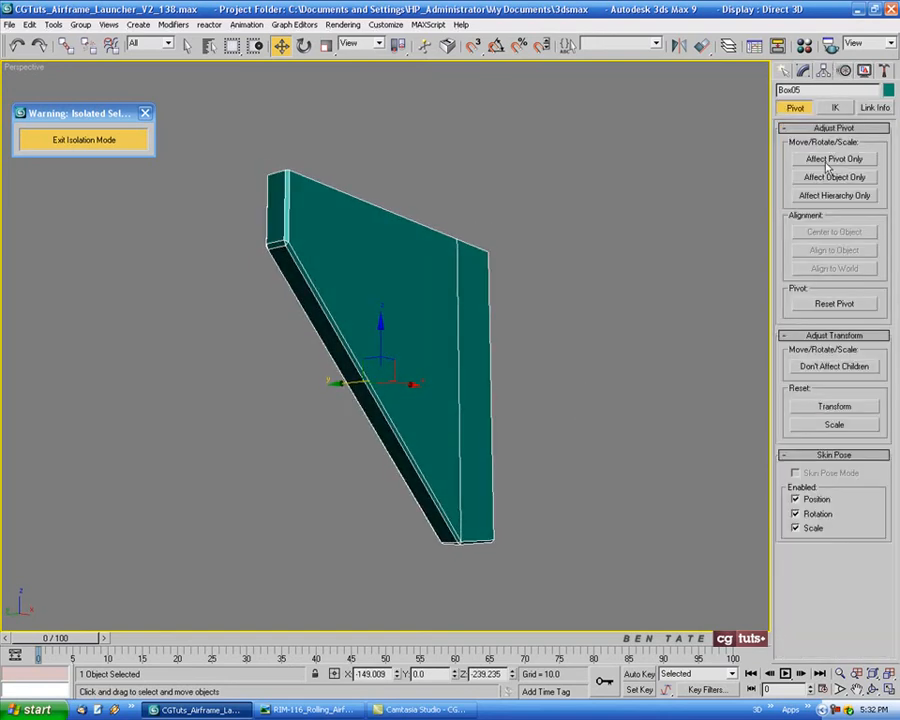
{"action": "left_click", "coordinate": [831, 159]}
{"action": "left_click", "coordinate": [833, 160]}
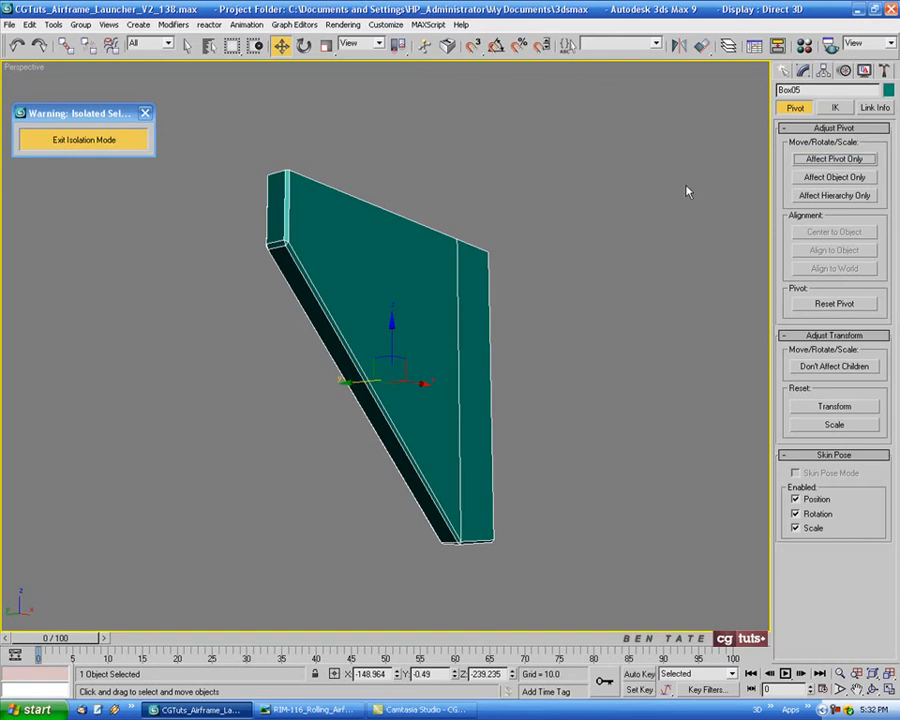
{"action": "middle_click_drag", "start_coordinate": [687, 190], "coordinate": [679, 224], "text": "alt"}
Rename the bracket as Main Base Support and set its object color to black.
{"action": "double_click", "coordinate": [779, 90]}
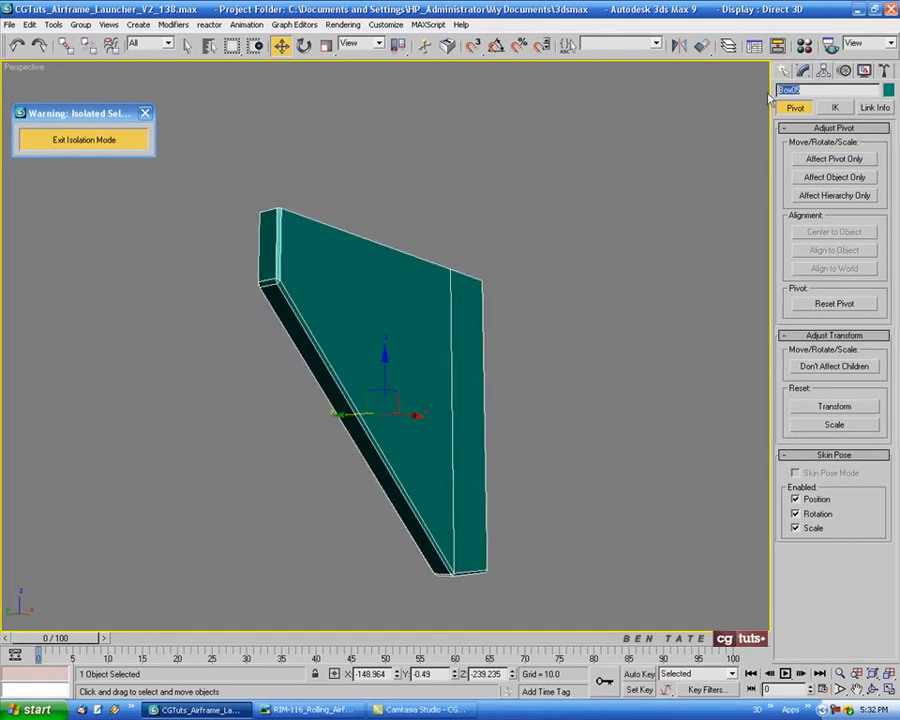
{"action": "type", "text": "Main Base Support"}
{"action": "middle_click_drag", "start_coordinate": [560, 216], "coordinate": [557, 202]}
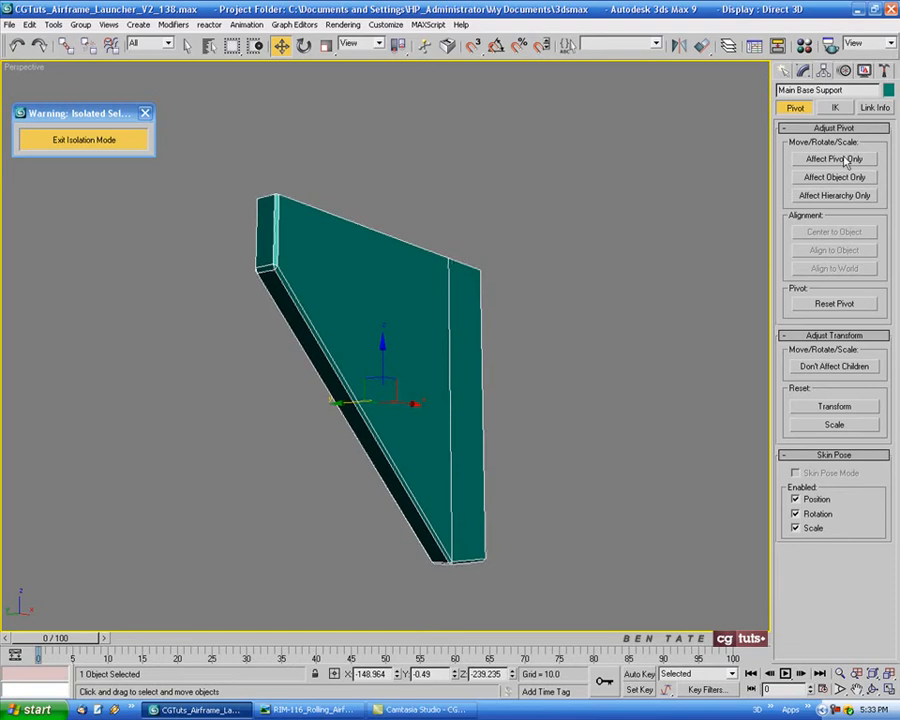
{"action": "left_click", "coordinate": [888, 89]}
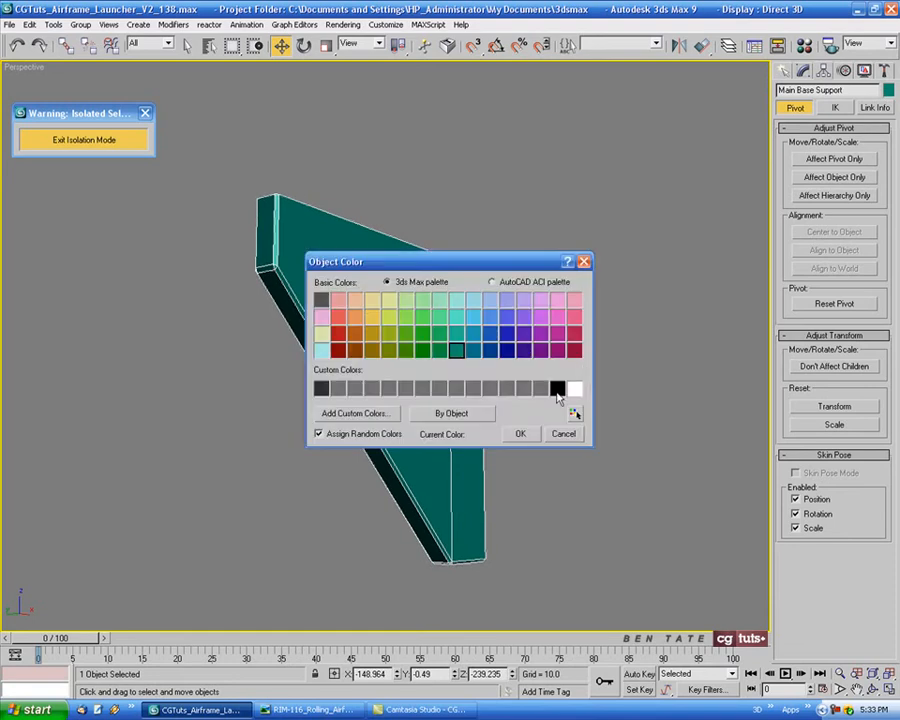
{"action": "left_click", "coordinate": [554, 386]}
{"action": "left_click", "coordinate": [518, 431]}
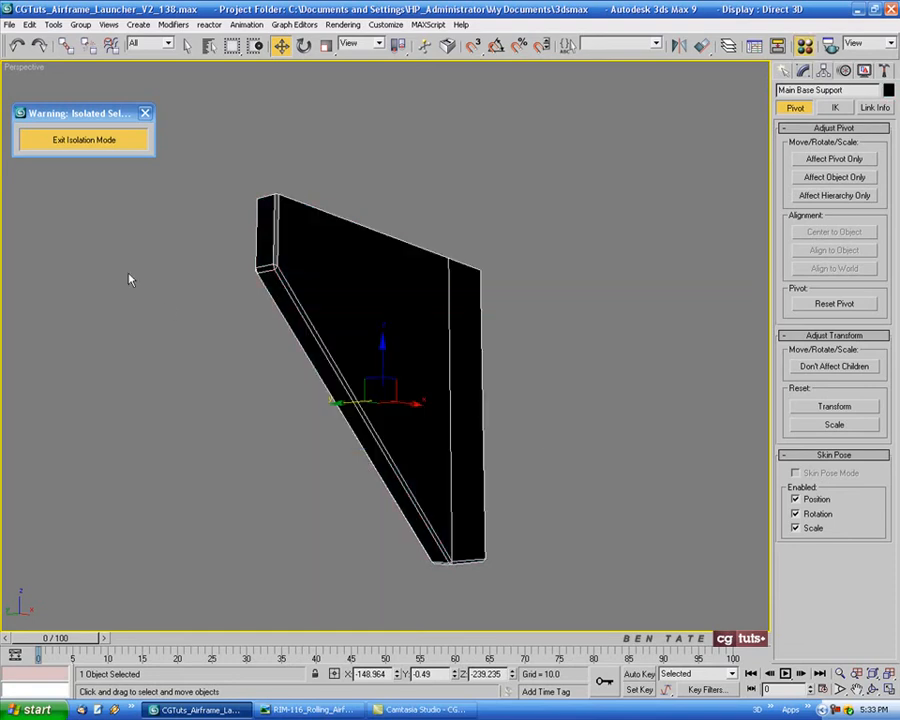
Assign the grey material to the support bracket and exit isolation mode to show the whole base.
{"action": "key", "text": "m"}
{"action": "key", "text": "alt+x"}
{"action": "left_click", "coordinate": [259, 63]}
{"action": "key", "text": "alt+q"}
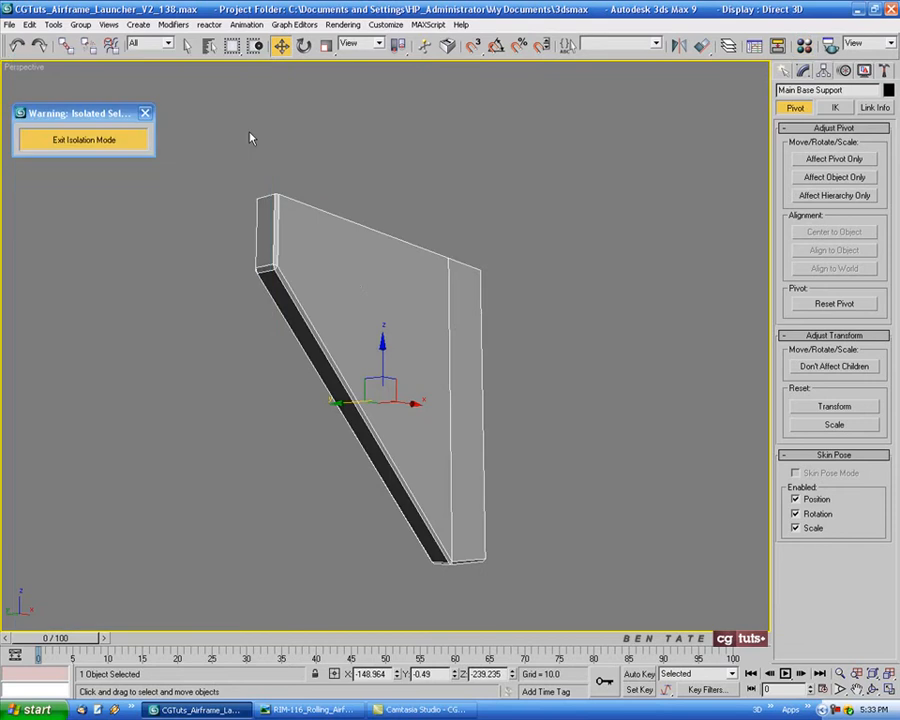
{"action": "left_click", "coordinate": [108, 145]}
{"action": "scroll", "coordinate": [522, 458], "scroll_direction": "up", "scroll_amount": 3}
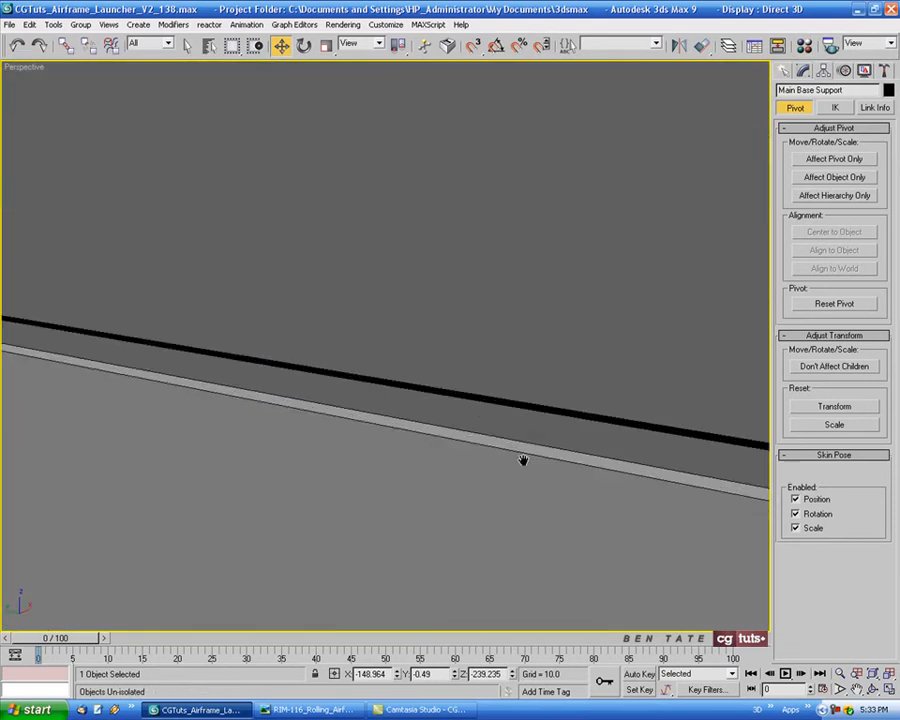
{"action": "scroll", "coordinate": [575, 467], "scroll_direction": "down", "scroll_amount": 8}
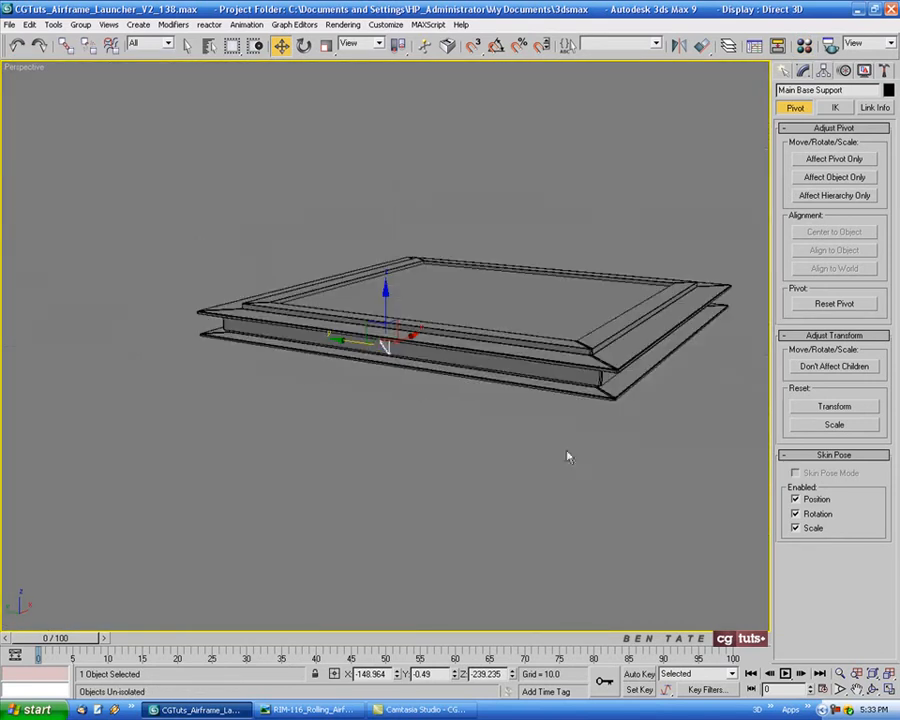
{"action": "mouse_move", "coordinate": [509, 450]}
{"action": "middle_mouse_down", "text": "alt"}
{"action": "mouse_move", "coordinate": [452, 428]}
{"action": "mouse_move", "coordinate": [621, 438]}
{"action": "mouse_move", "coordinate": [508, 440]}
{"action": "middle_mouse_up", "text": "alt"}
Maximize the Top view and check the base supports in the missile launcher's reference photo.
{"action": "key", "text": "alt+w"}
{"action": "right_click", "coordinate": [209, 233]}
{"action": "key", "text": "alt+w"}
{"action": "middle_click_drag", "start_coordinate": [276, 260], "coordinate": [335, 340]}
{"action": "scroll", "coordinate": [432, 298], "scroll_direction": "down", "scroll_amount": 3}
{"action": "left_click", "coordinate": [337, 710]}
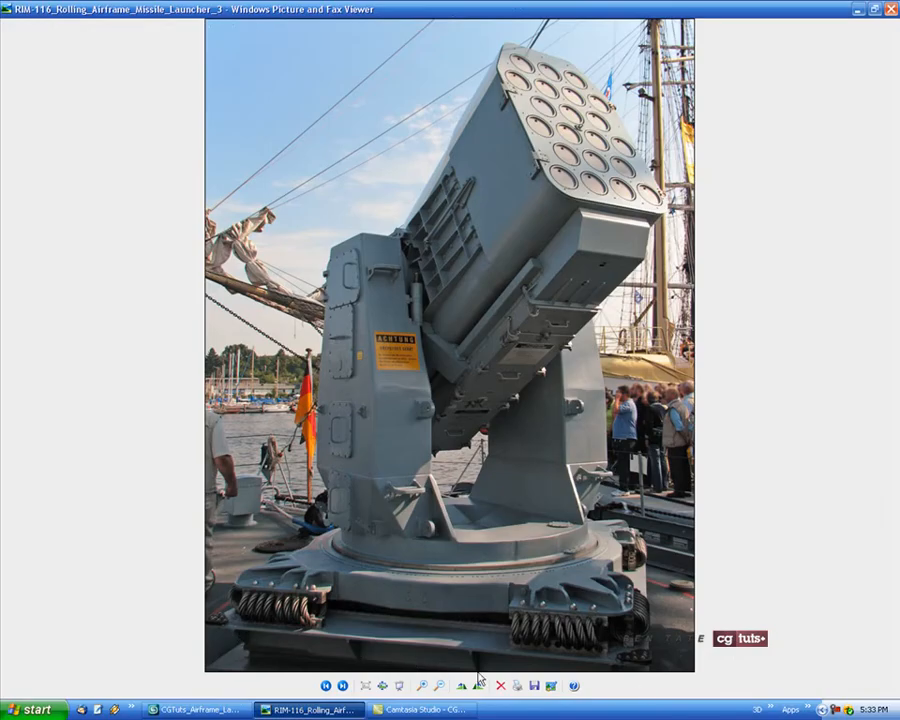
{"action": "left_click", "coordinate": [195, 710]}
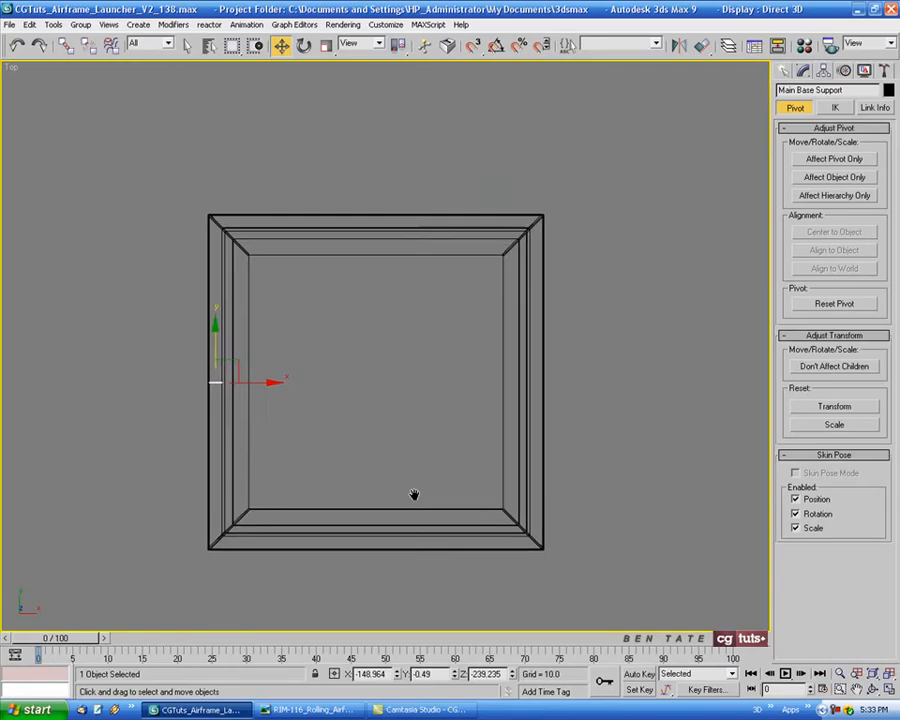
Move the support along Y to about 137, near the upper-left corner of the base in the Top view.
{"action": "scroll", "coordinate": [252, 340], "scroll_direction": "up", "scroll_amount": 2}
{"action": "middle_click_drag", "start_coordinate": [252, 340], "coordinate": [291, 303]}
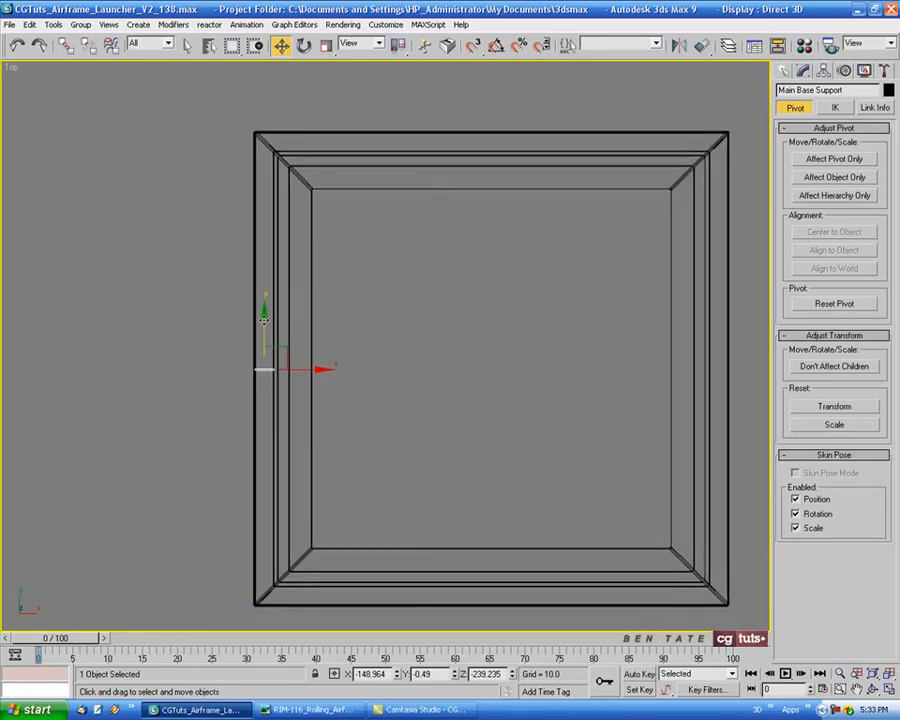
{"action": "left_click_drag", "start_coordinate": [261, 326], "coordinate": [259, 120]}
{"action": "scroll", "coordinate": [258, 173], "scroll_direction": "up", "scroll_amount": 5}
{"action": "middle_click_drag", "start_coordinate": [280, 169], "coordinate": [314, 270]}
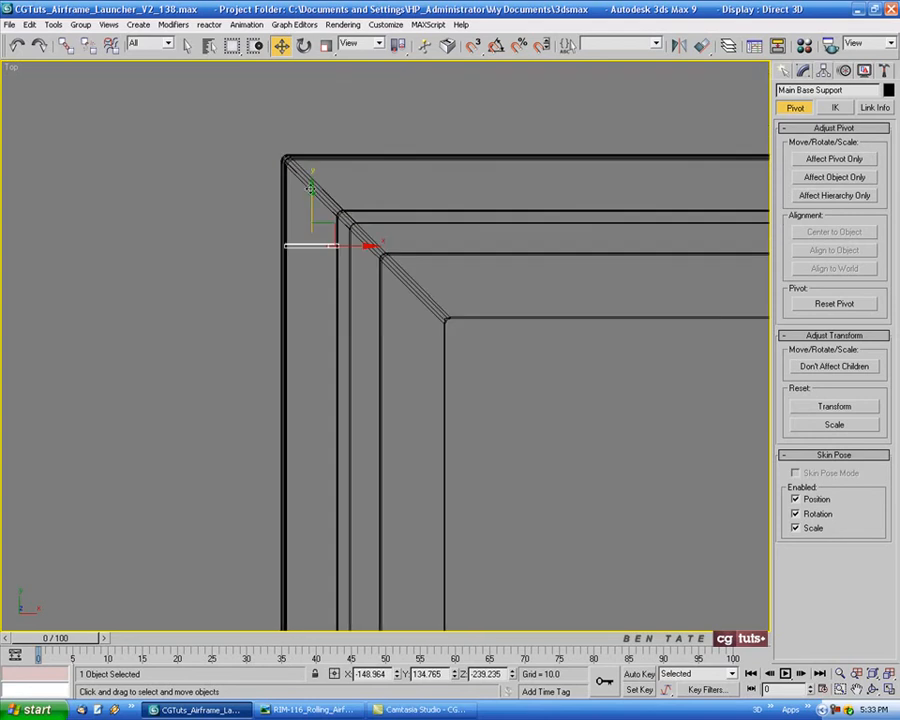
{"action": "left_click_drag", "start_coordinate": [337, 257], "coordinate": [337, 246]}
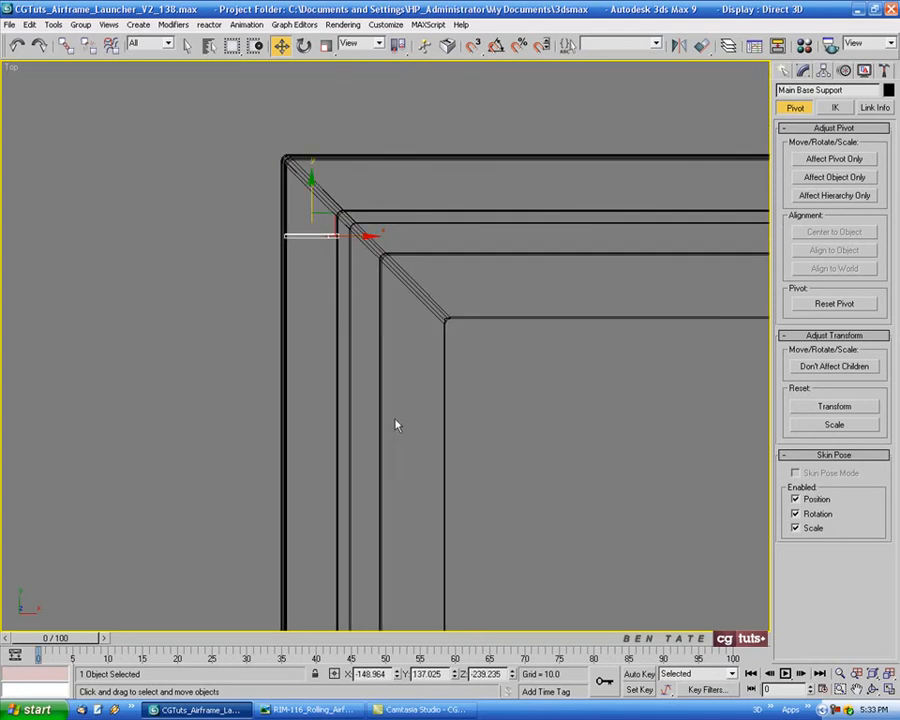
Copy the support along Y to about -135, near the lower-left corner of the base.
{"action": "scroll", "coordinate": [395, 416], "scroll_direction": "down", "scroll_amount": 2}
{"action": "middle_click_drag", "start_coordinate": [392, 415], "coordinate": [372, 235]}
{"action": "scroll", "coordinate": [376, 232], "scroll_direction": "down", "scroll_amount": 1}
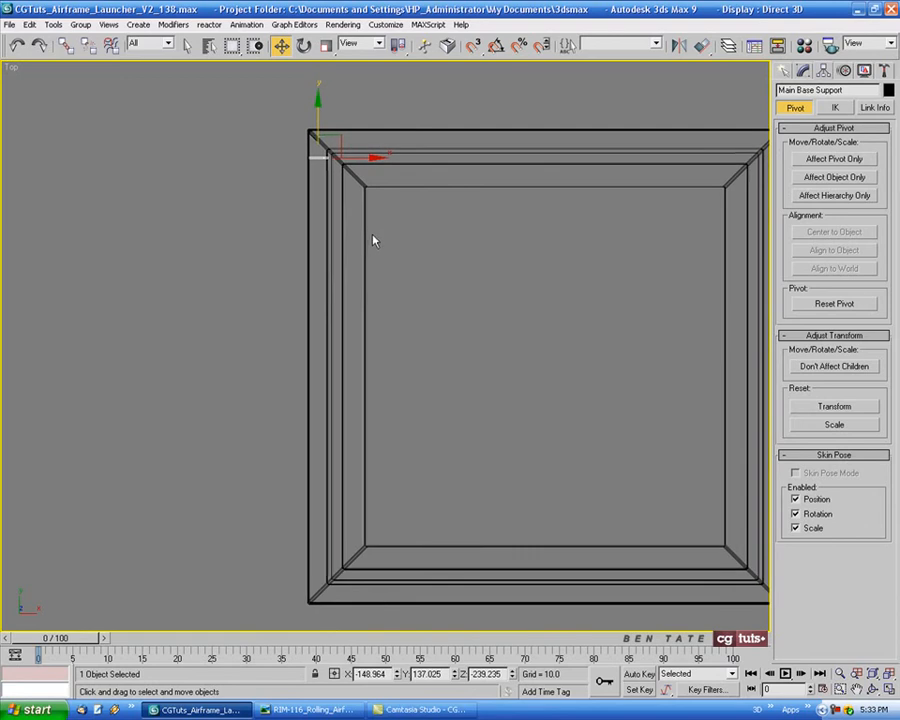
{"action": "left_click_drag", "start_coordinate": [323, 101], "coordinate": [322, 517], "text": "shift"}
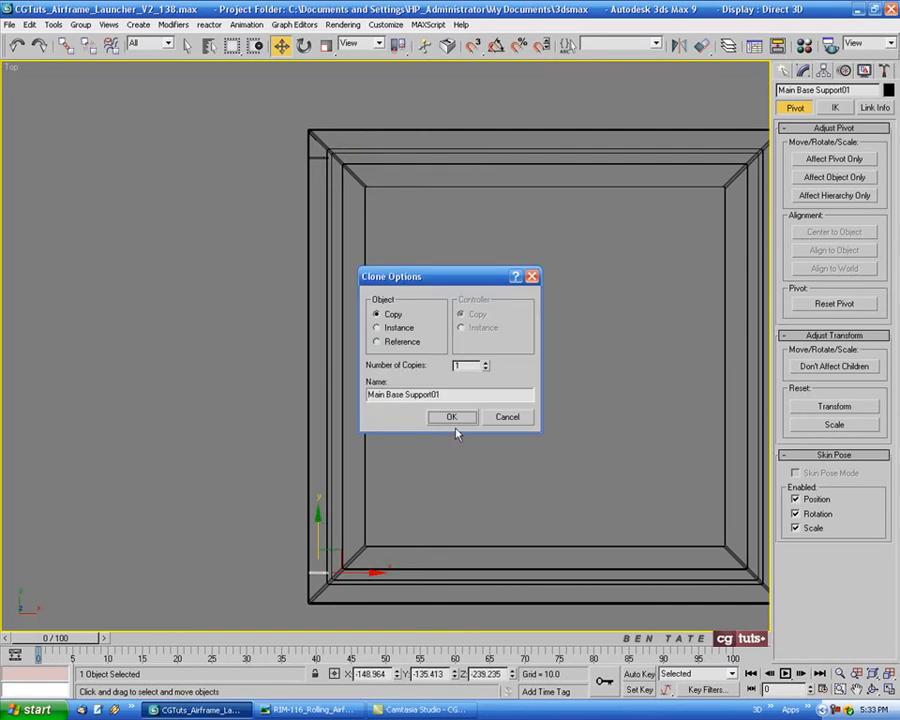
{"action": "left_click", "coordinate": [452, 417]}
{"action": "middle_click_drag", "start_coordinate": [442, 474], "coordinate": [412, 474]}
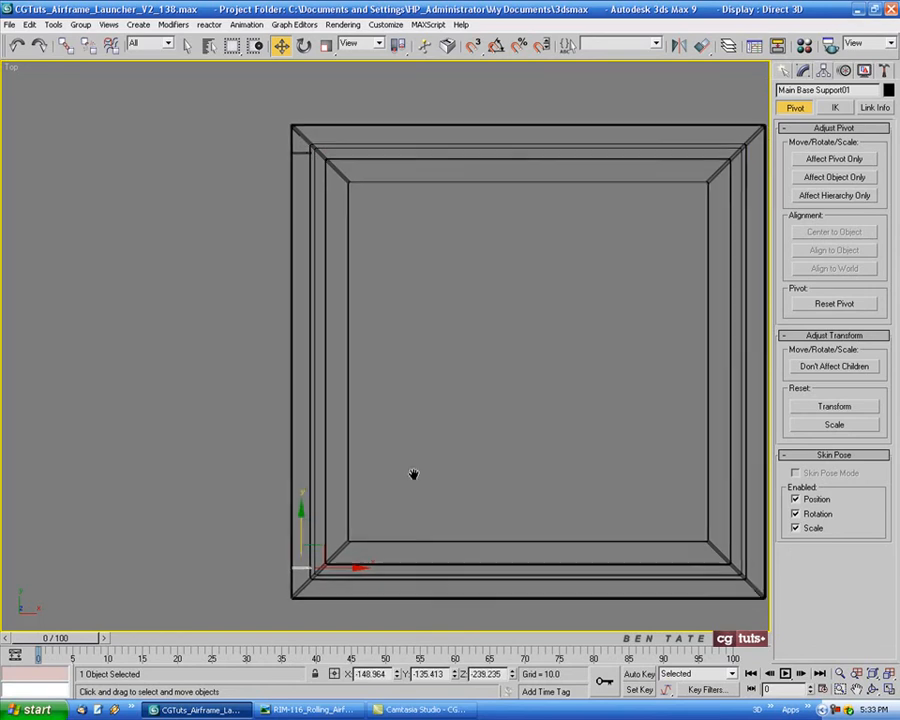
{"action": "mouse_move", "coordinate": [349, 493]}
{"action": "middle_mouse_down"}
{"action": "mouse_move", "coordinate": [331, 493]}
{"action": "mouse_move", "coordinate": [348, 483]}
{"action": "middle_mouse_up"}
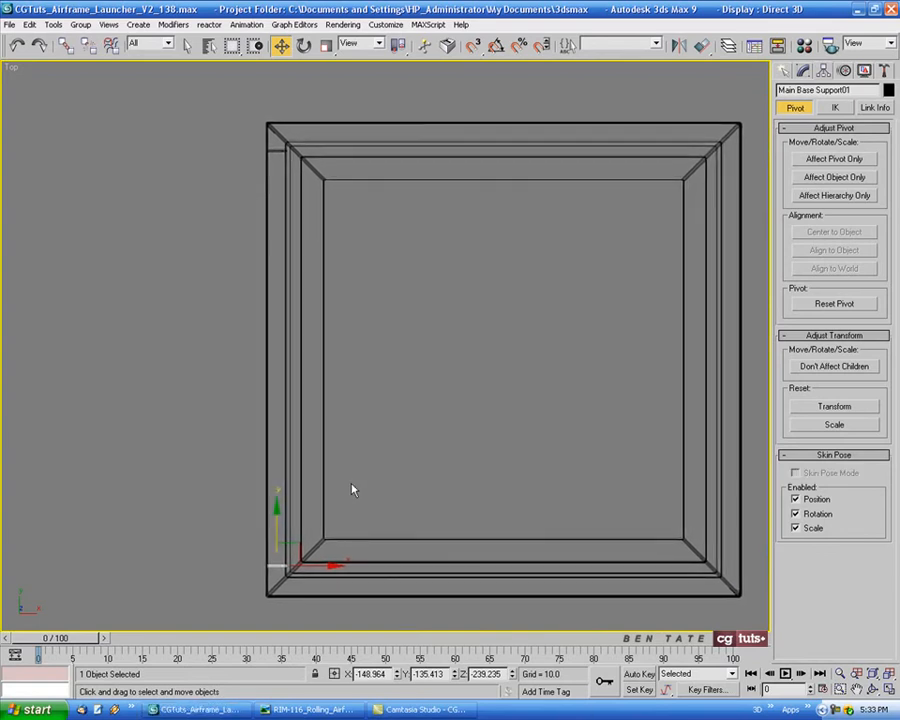
Show the grid and place two more support copies between the corner supports, at about Y -40 and Y 41.
{"action": "key", "text": "g"}
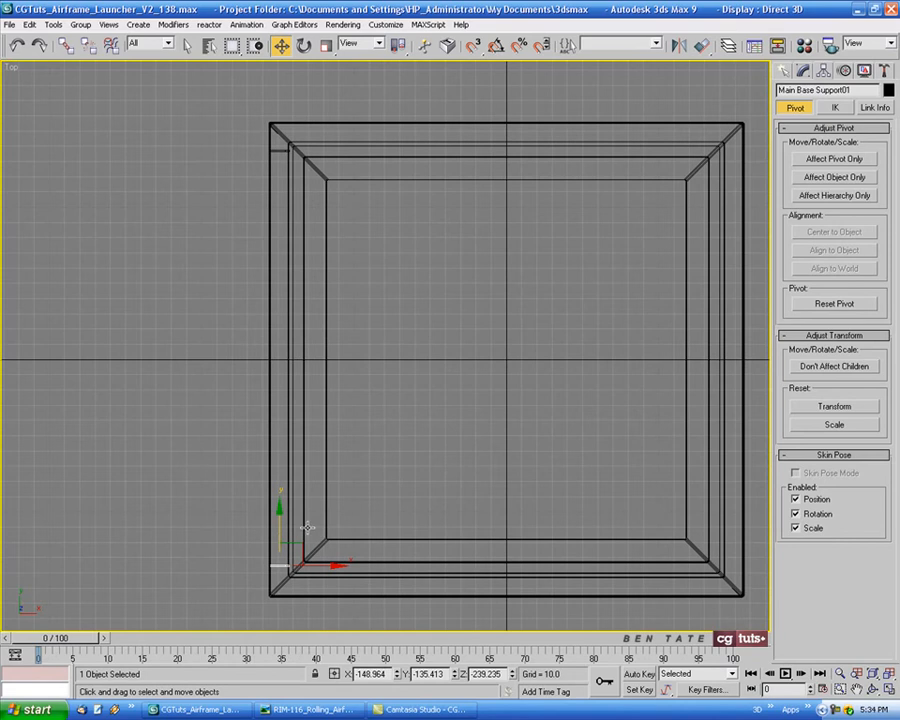
{"action": "mouse_move", "coordinate": [284, 522]}
{"action": "left_mouse_down", "text": "shift"}
{"action": "mouse_move", "coordinate": [299, 360]}
{"action": "mouse_move", "coordinate": [305, 374]}
{"action": "left_mouse_up", "text": "shift"}
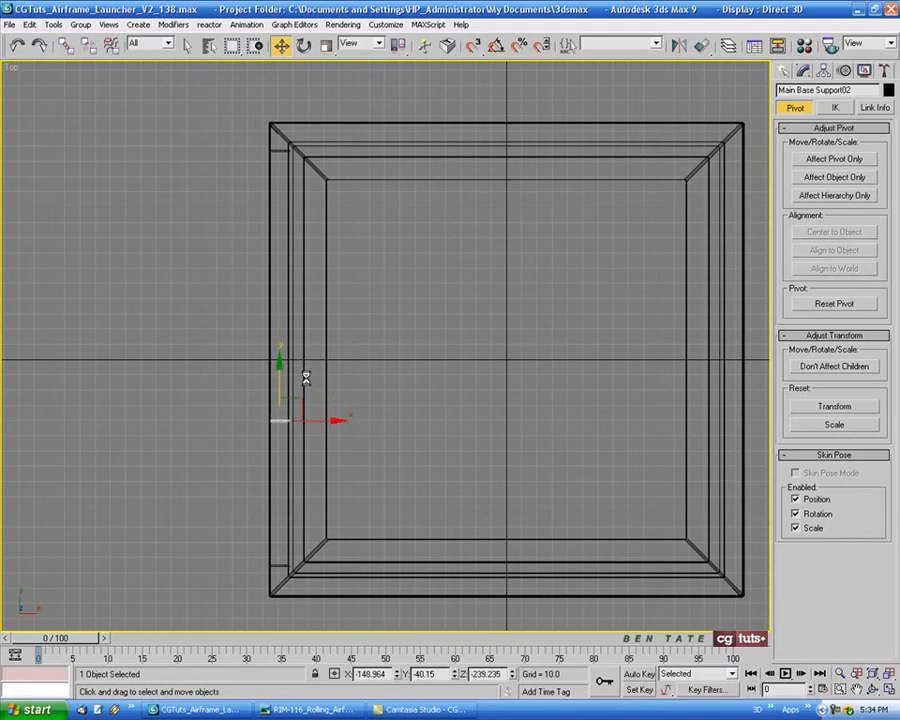
{"action": "left_click", "coordinate": [440, 417]}
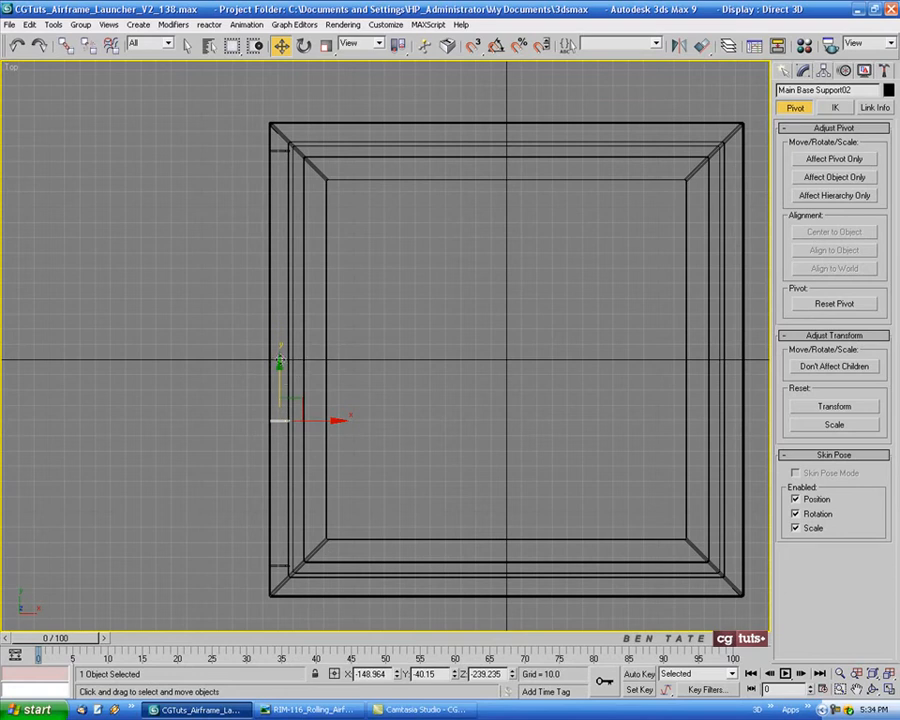
{"action": "left_click_drag", "start_coordinate": [280, 378], "coordinate": [285, 256], "text": "shift"}
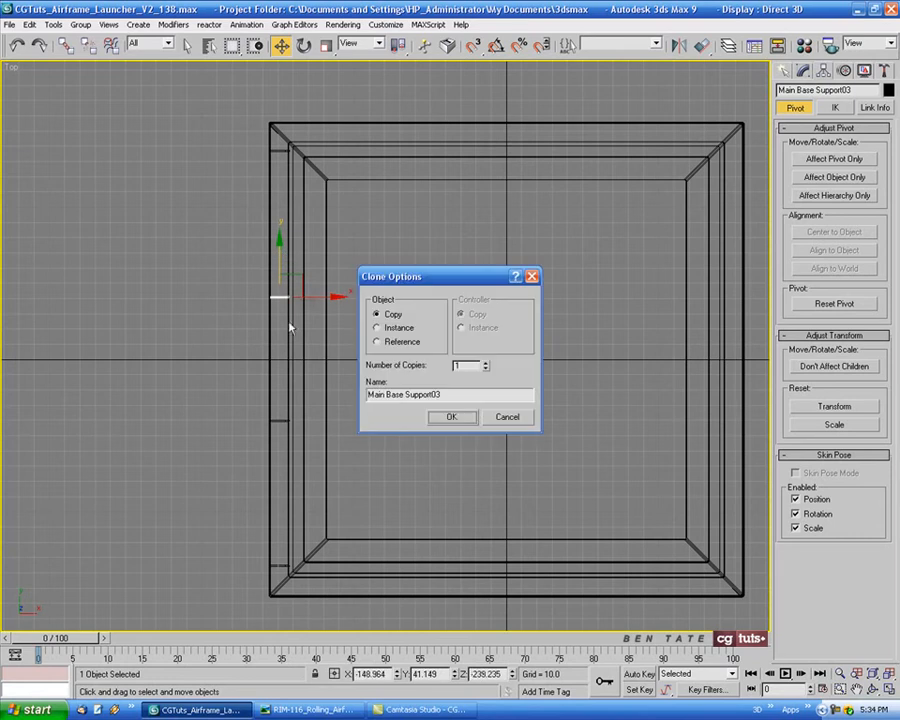
{"action": "left_click", "coordinate": [456, 474]}
{"action": "mouse_move", "coordinate": [486, 503]}
{"action": "middle_mouse_down"}
{"action": "mouse_move", "coordinate": [472, 497]}
{"action": "mouse_move", "coordinate": [510, 484]}
{"action": "mouse_move", "coordinate": [450, 478]}
{"action": "mouse_move", "coordinate": [500, 482]}
{"action": "mouse_move", "coordinate": [494, 491]}
{"action": "middle_mouse_up"}
{"action": "key", "text": "alt+w"}
{"action": "middle_click", "coordinate": [612, 566]}
{"action": "key", "text": "alt+w"}
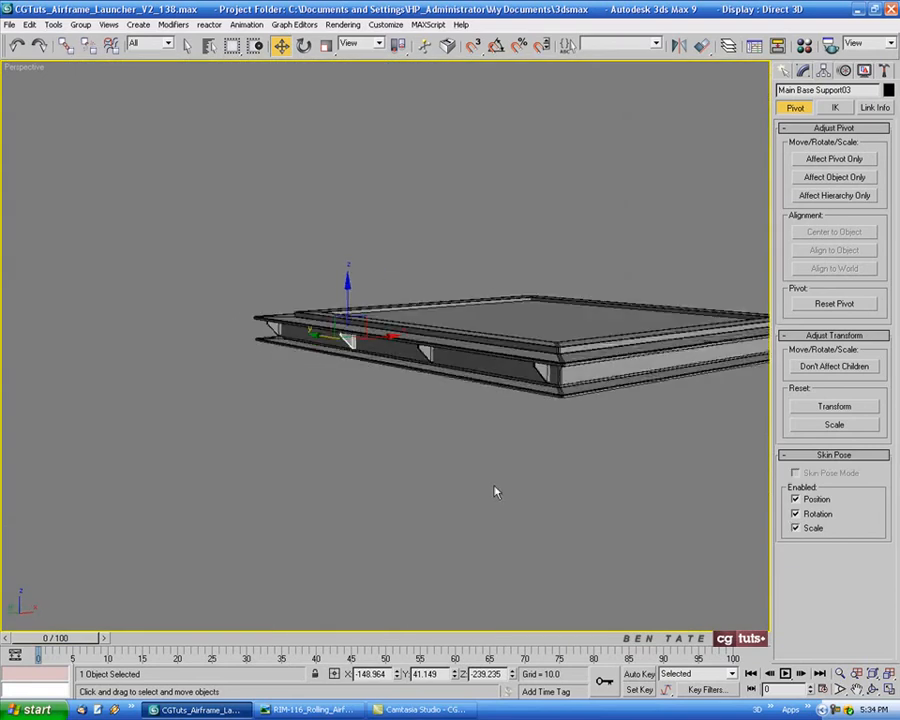
Select all four supports in the Front view and group them as Base Support.
{"action": "key", "text": "alt+w"}
{"action": "middle_click", "coordinate": [637, 250]}
{"action": "left_click_drag", "start_coordinate": [466, 273], "coordinate": [560, 230]}
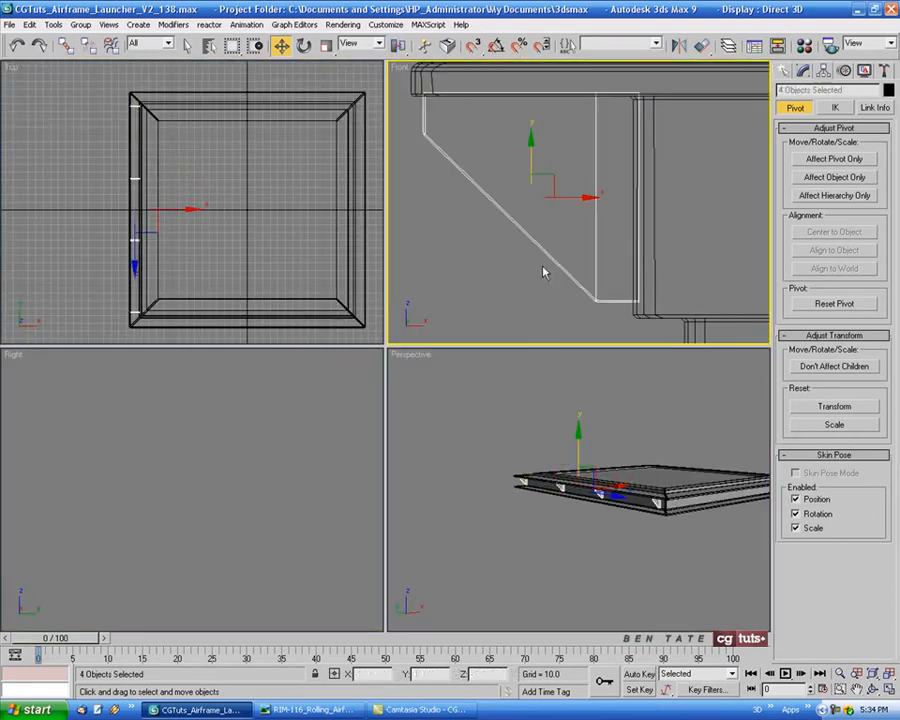
{"action": "middle_click", "coordinate": [275, 267]}
{"action": "key", "text": "alt+w"}
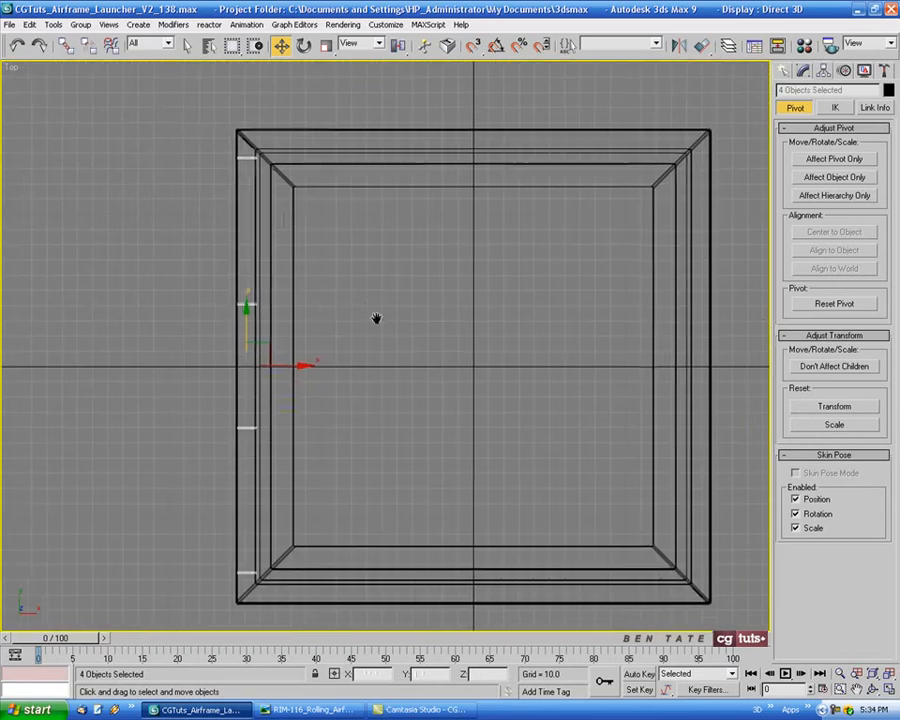
{"action": "scroll", "coordinate": [378, 317], "scroll_direction": "down", "scroll_amount": 1}
{"action": "left_click", "coordinate": [80, 24]}
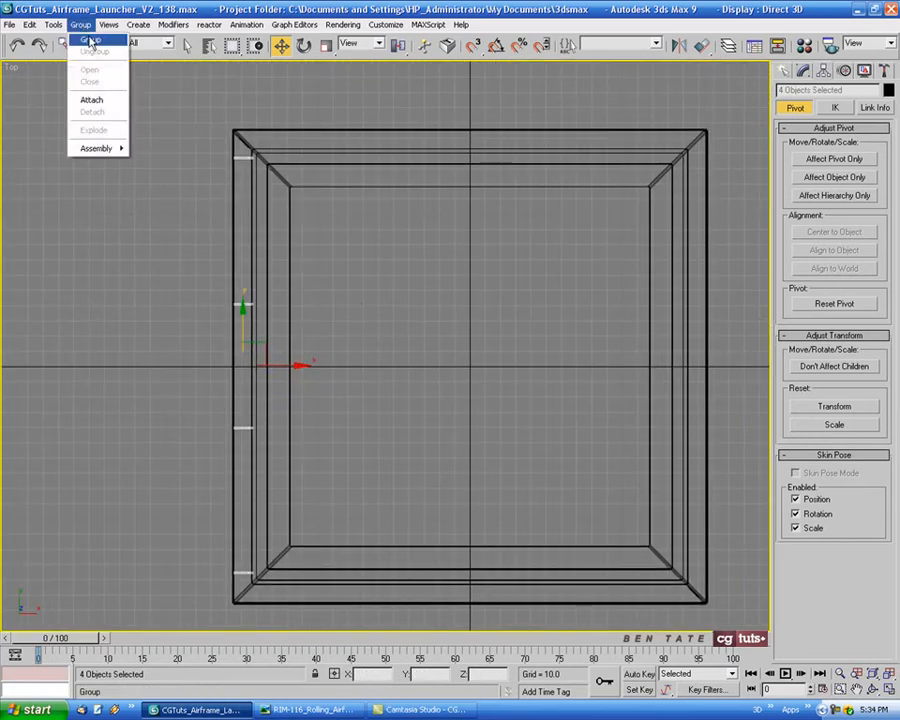
{"action": "left_click", "coordinate": [84, 40]}
{"action": "type", "text": "Base Support"}
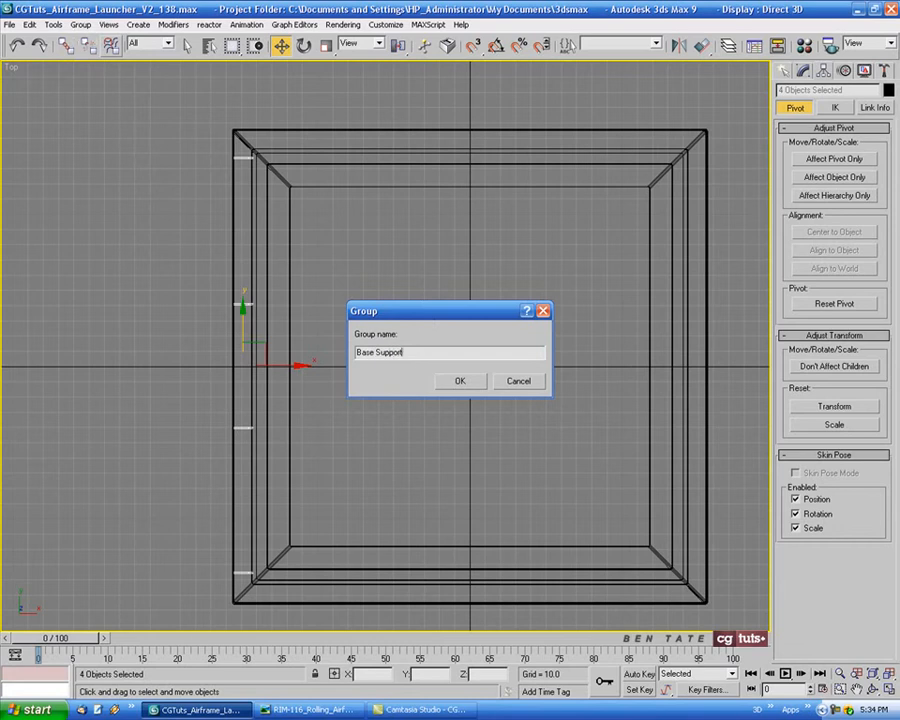
{"action": "left_click", "coordinate": [453, 386]}
Move only the Base Support group's pivot to X 0 and Y 0, the centre of the base.
{"action": "middle_click_drag", "start_coordinate": [488, 410], "coordinate": [408, 396]}
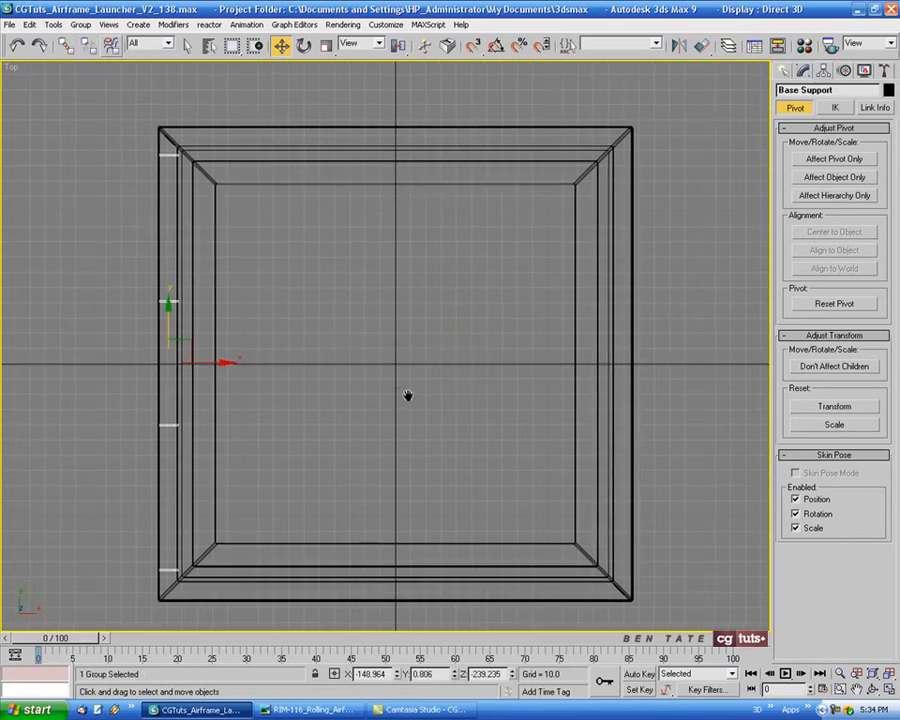
{"action": "middle_click_drag", "start_coordinate": [478, 392], "coordinate": [480, 387]}
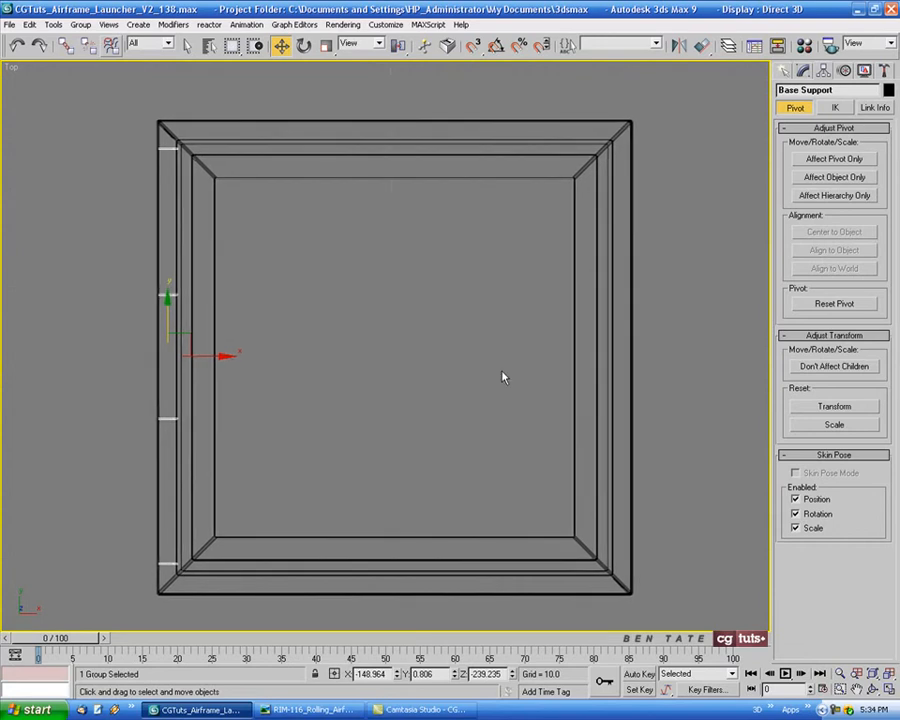
{"action": "left_click", "coordinate": [834, 160]}
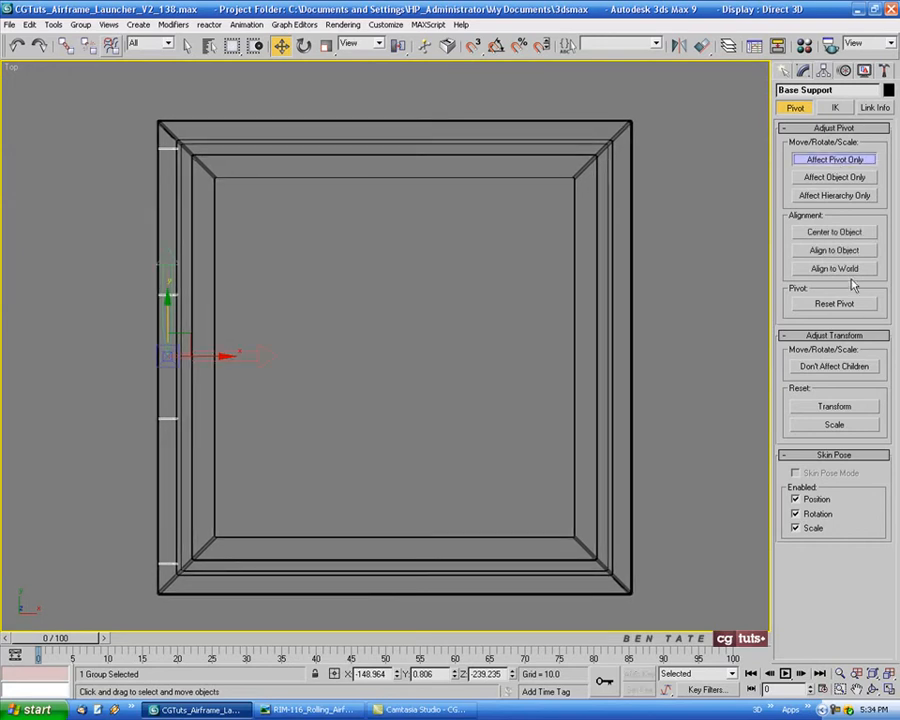
{"action": "right_click", "coordinate": [281, 48]}
{"action": "right_click", "coordinate": [673, 372]}
{"action": "right_click", "coordinate": [673, 386]}
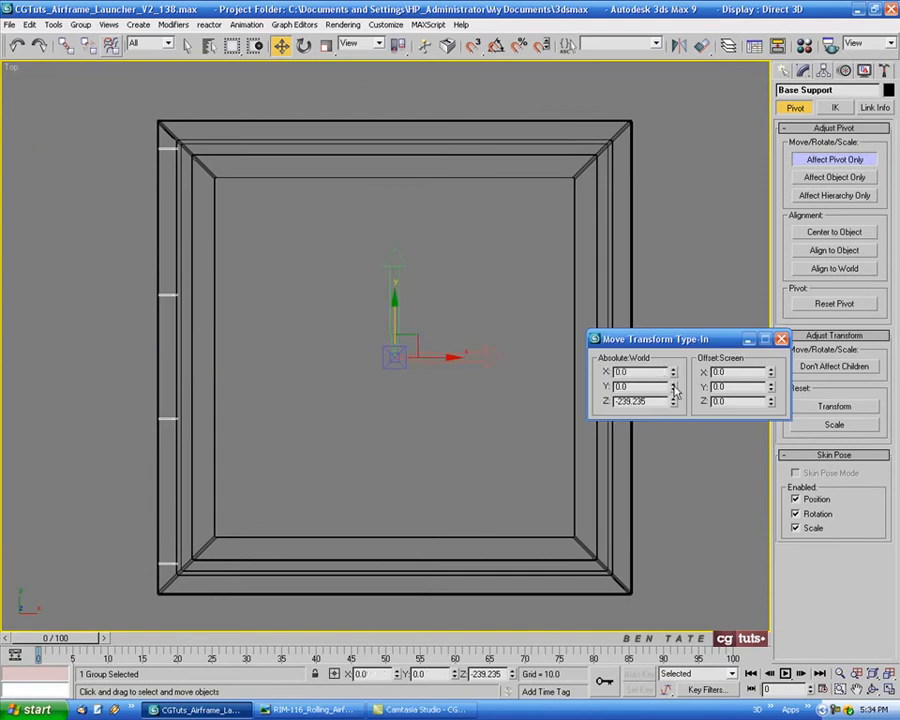
{"action": "left_click", "coordinate": [782, 339]}
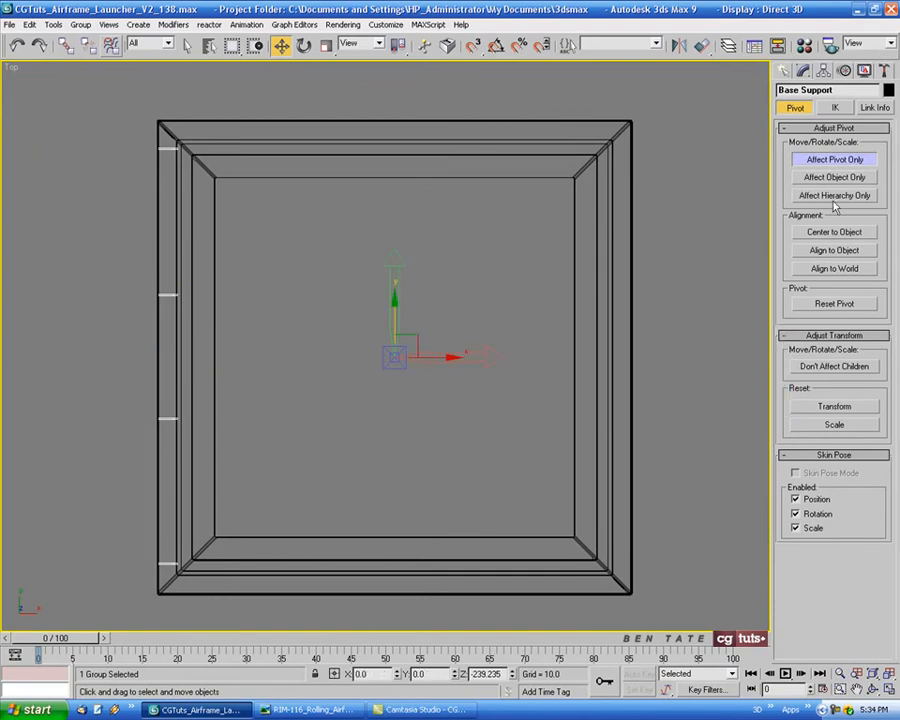
{"action": "left_click", "coordinate": [834, 159]}
Mirror the Base Support group across the X axis as a copy onto the opposite side of the base.
{"action": "middle_click_drag", "start_coordinate": [487, 289], "coordinate": [479, 287]}
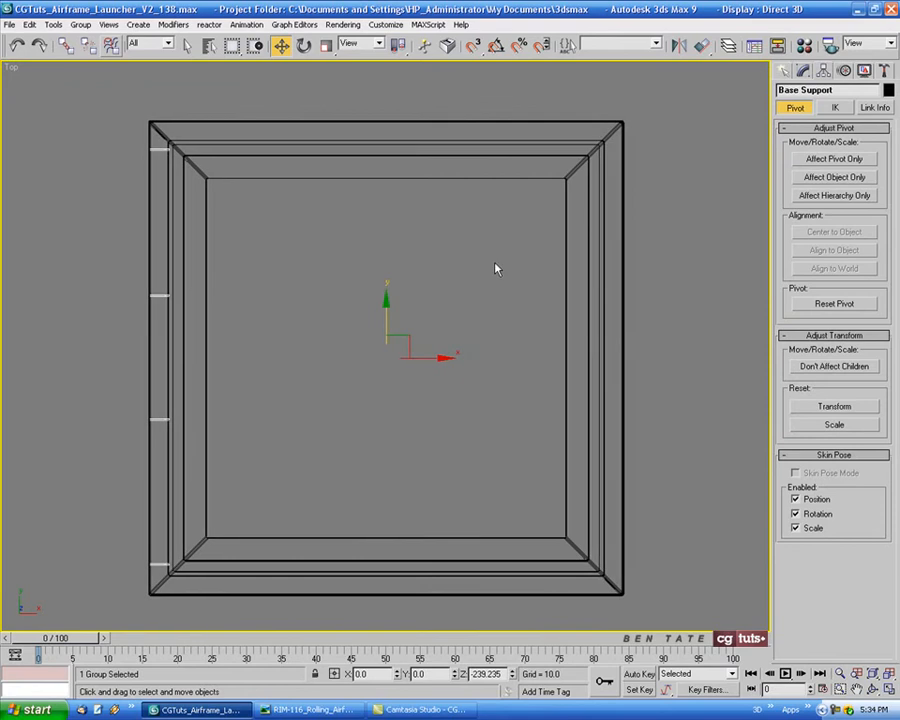
{"action": "left_click", "coordinate": [679, 46]}
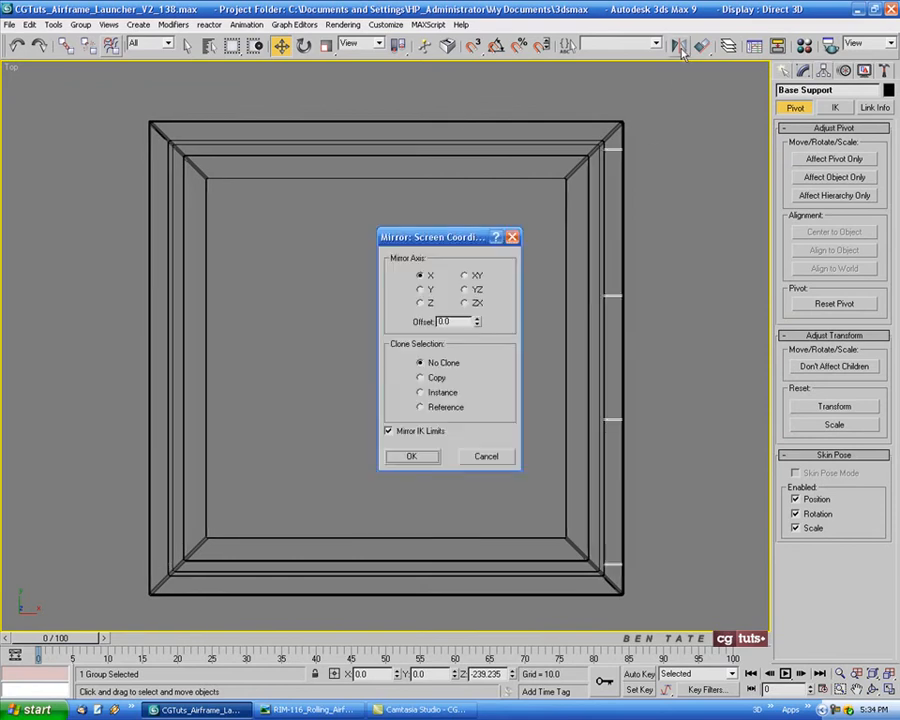
{"action": "left_click", "coordinate": [421, 377]}
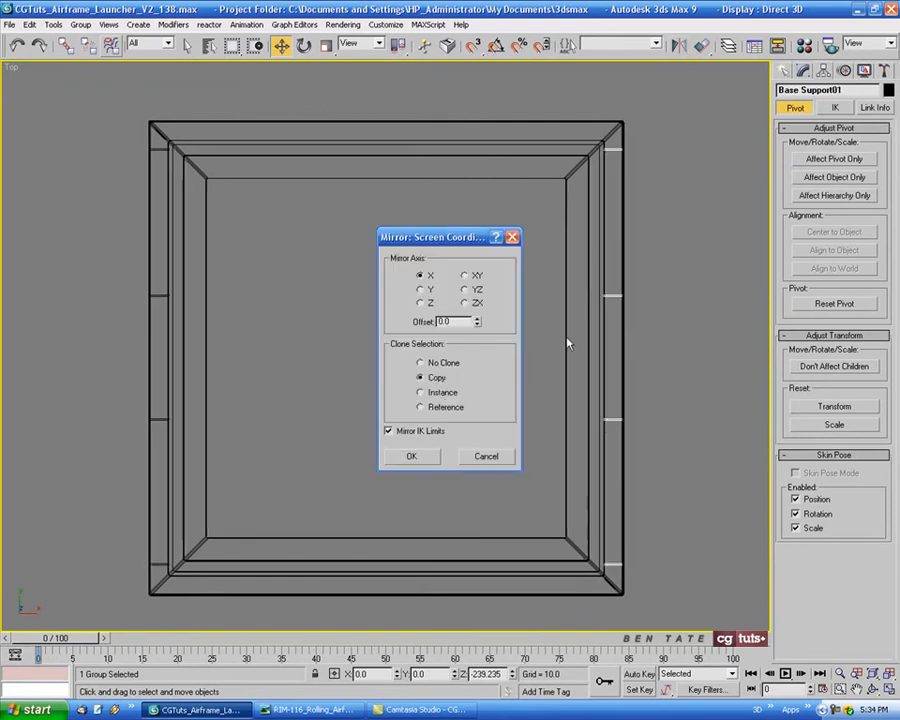
{"action": "left_click", "coordinate": [418, 456]}
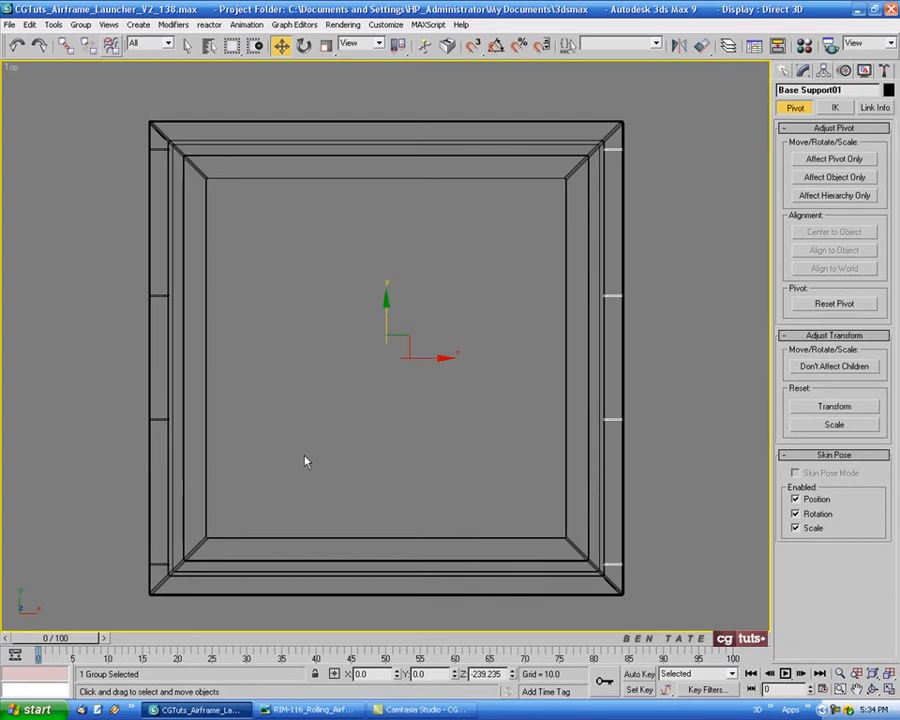
Select both support groups and, with angle snap enabled, rotate copies 90 degrees onto the two remaining sides of the base.
{"action": "left_click", "coordinate": [159, 418], "text": "ctrl"}
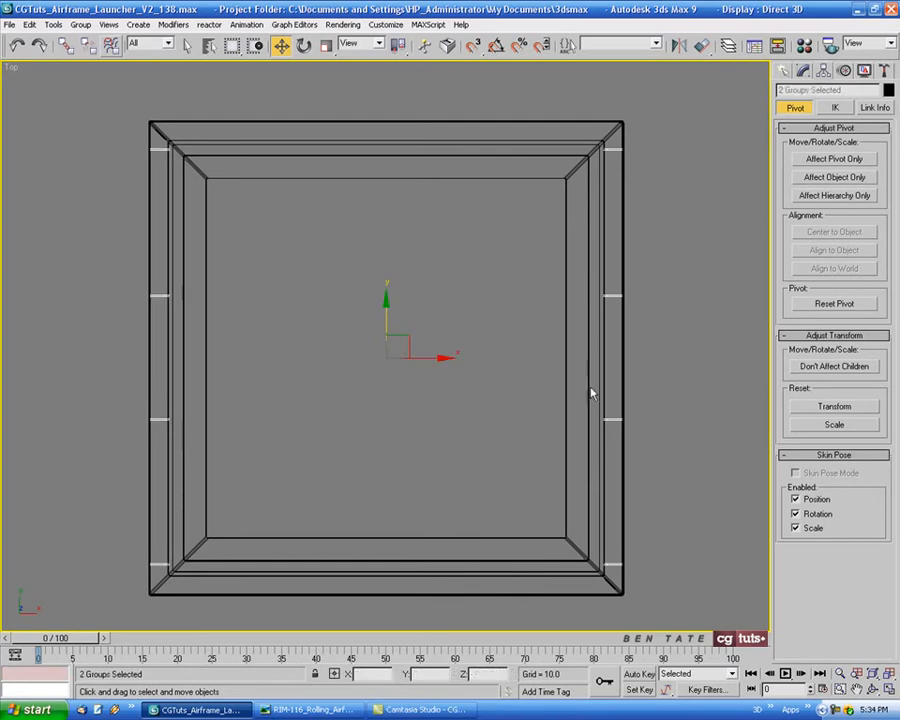
{"action": "left_click", "coordinate": [303, 47]}
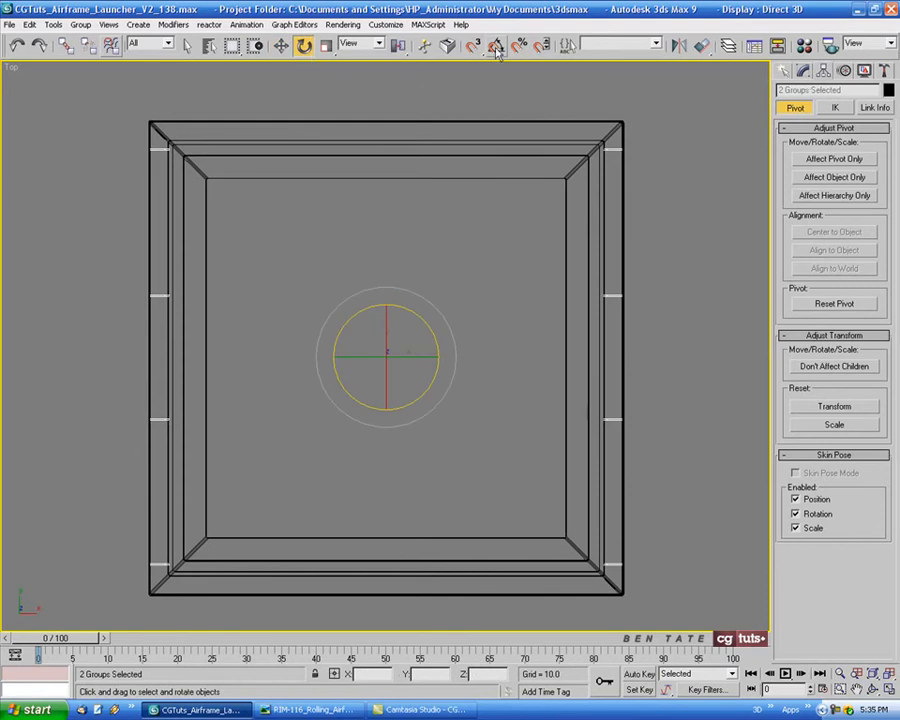
{"action": "left_click", "coordinate": [496, 47]}
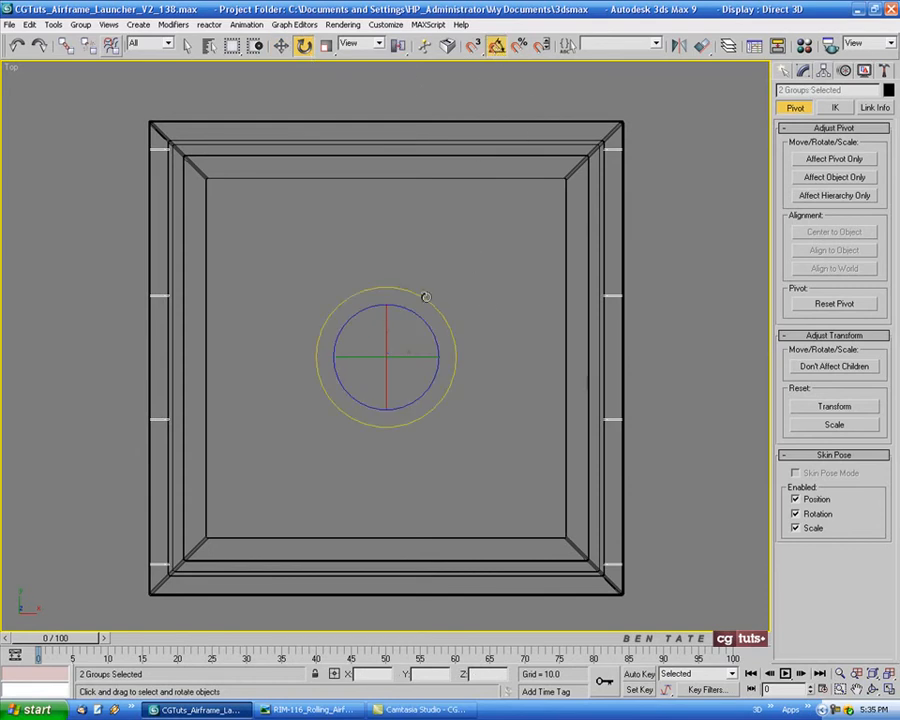
{"action": "left_click_drag", "start_coordinate": [418, 293], "coordinate": [478, 311]}
{"action": "left_click", "coordinate": [466, 420]}
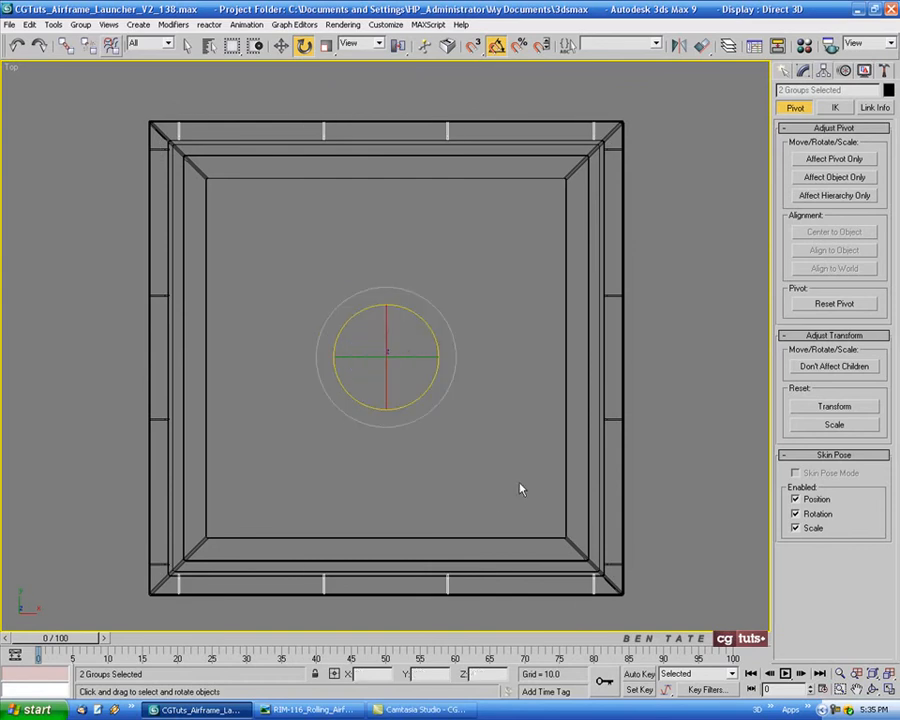
Deselect the supports in the Perspective view and unhide all parts of the launcher.
{"action": "key", "text": "alt+w"}
{"action": "right_click", "coordinate": [694, 493]}
{"action": "key", "text": "alt+w"}
{"action": "middle_click_drag", "start_coordinate": [665, 526], "coordinate": [567, 531]}
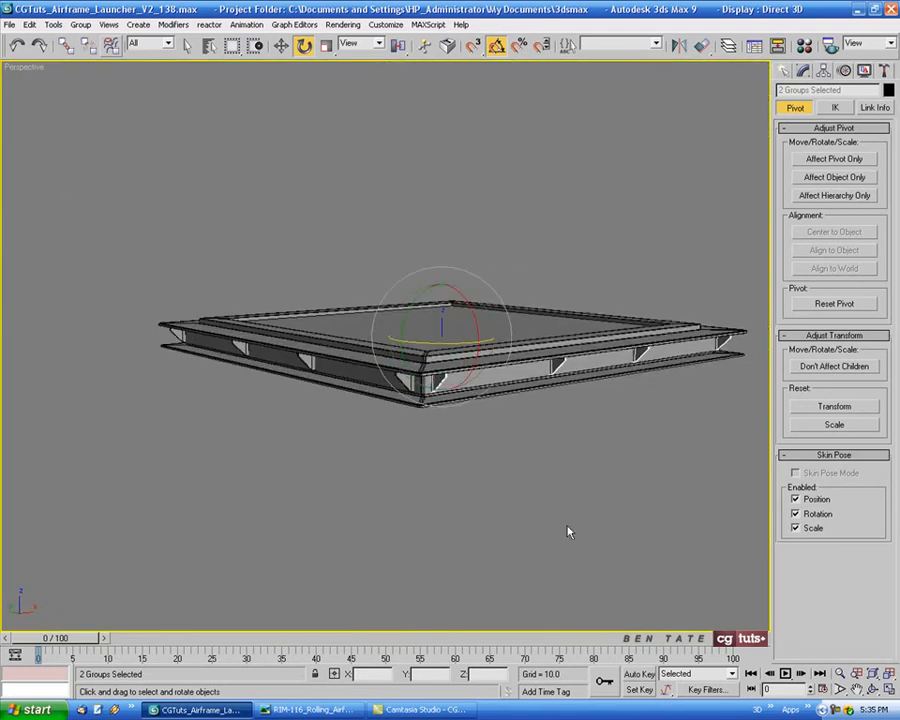
{"action": "left_click", "coordinate": [282, 46]}
{"action": "left_click", "coordinate": [366, 170]}
{"action": "middle_click_drag", "start_coordinate": [424, 440], "coordinate": [586, 476], "text": "alt"}
{"action": "right_click", "coordinate": [586, 476]}
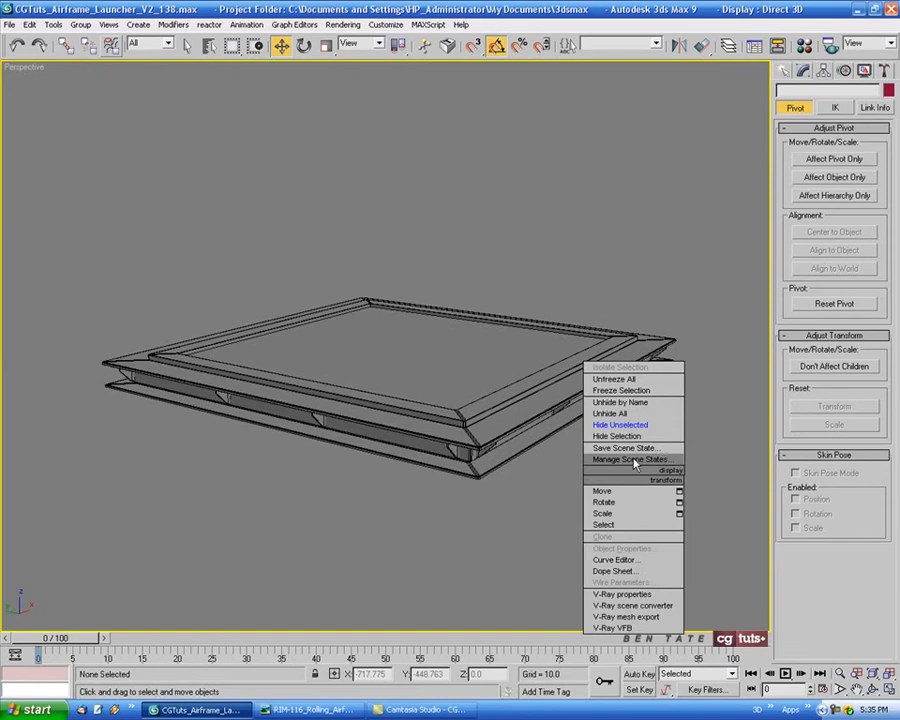
{"action": "left_click", "coordinate": [643, 415]}
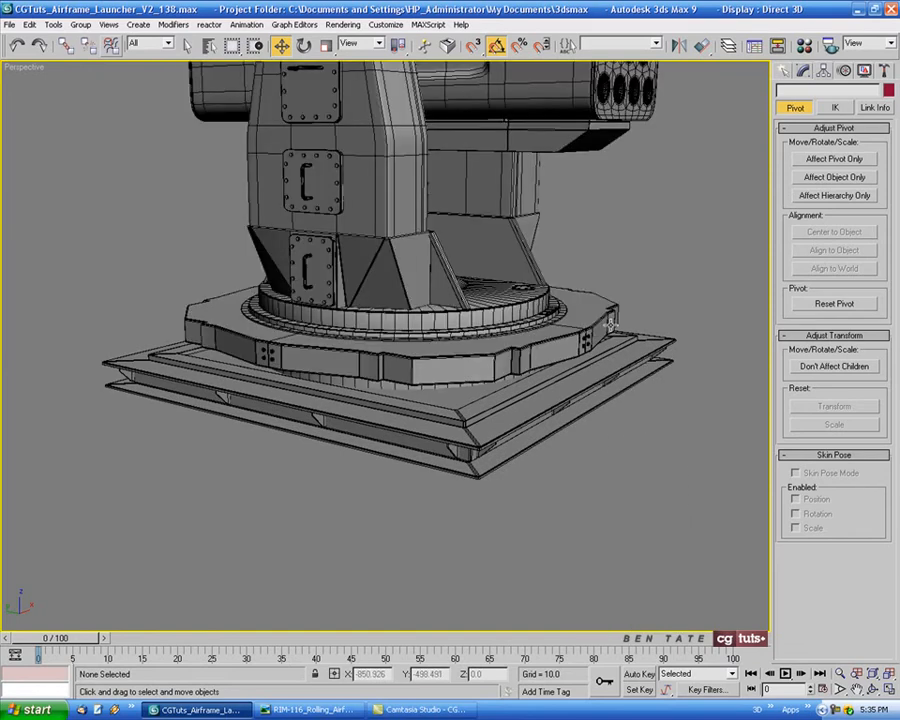
Compare the whole launcher model with the RIM-116 reference photo in Windows Picture and Fax Viewer and return to 3ds Max.
{"action": "middle_click_drag", "start_coordinate": [629, 444], "coordinate": [594, 486]}
{"action": "scroll", "coordinate": [610, 426], "scroll_direction": "down", "scroll_amount": 3}
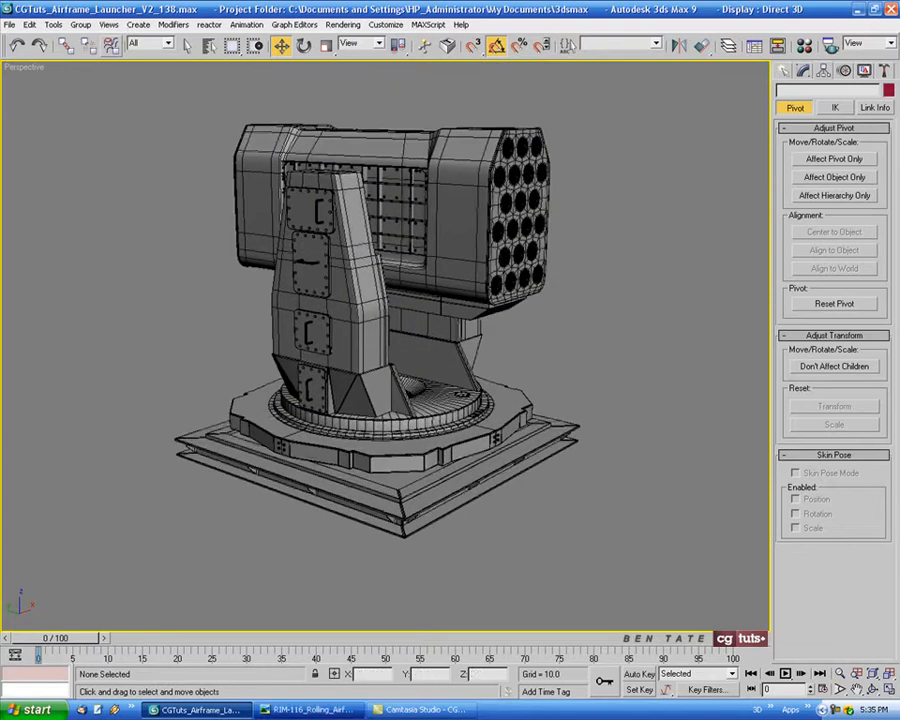
{"action": "left_click", "coordinate": [310, 709]}
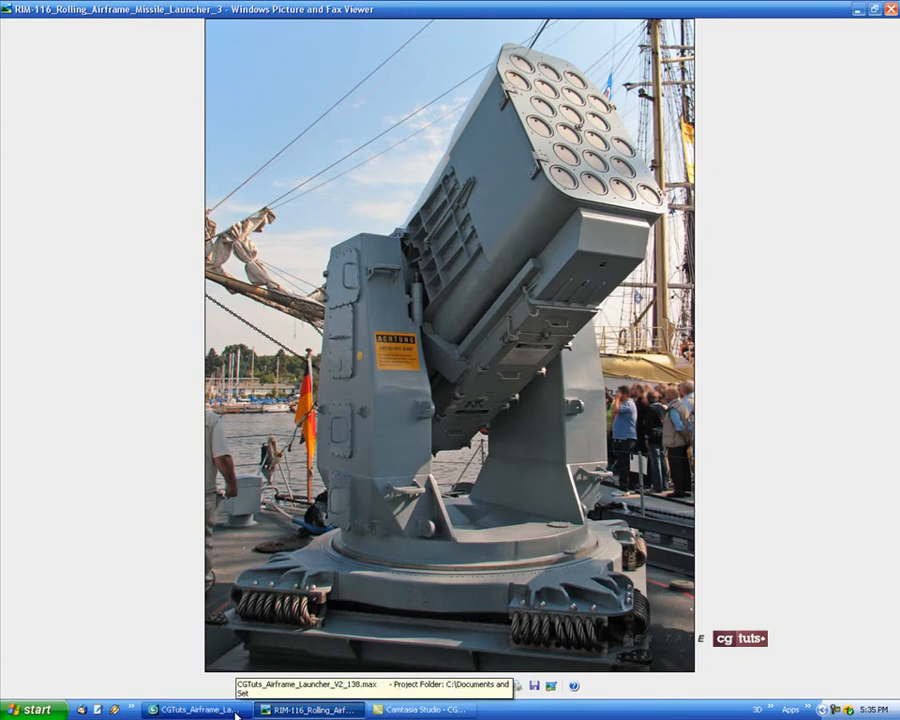
{"action": "left_click", "coordinate": [195, 709]}
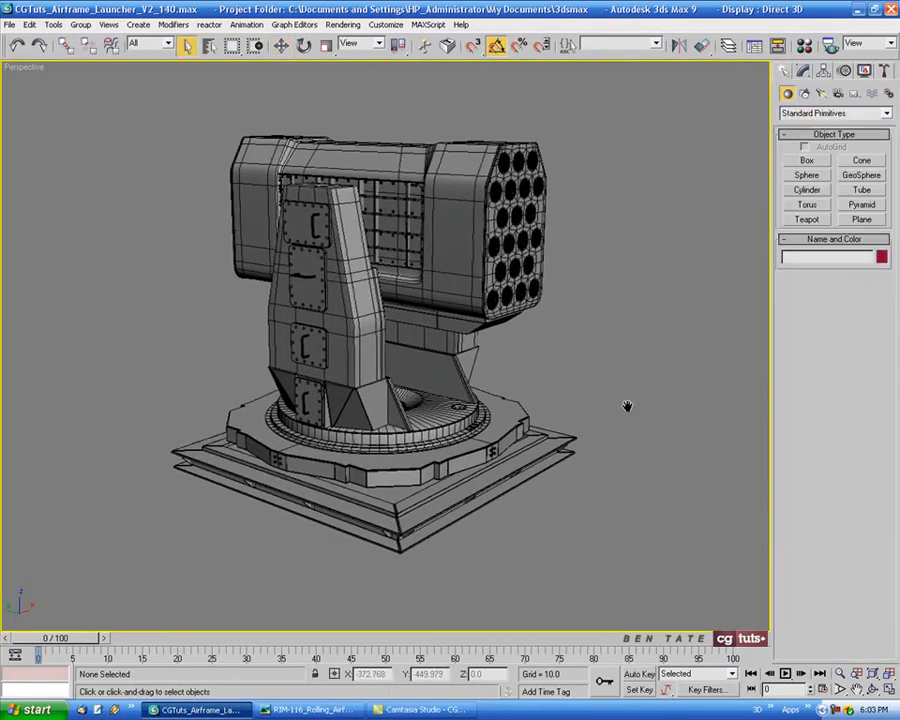
{"action": "left_click", "coordinate": [310, 709]}
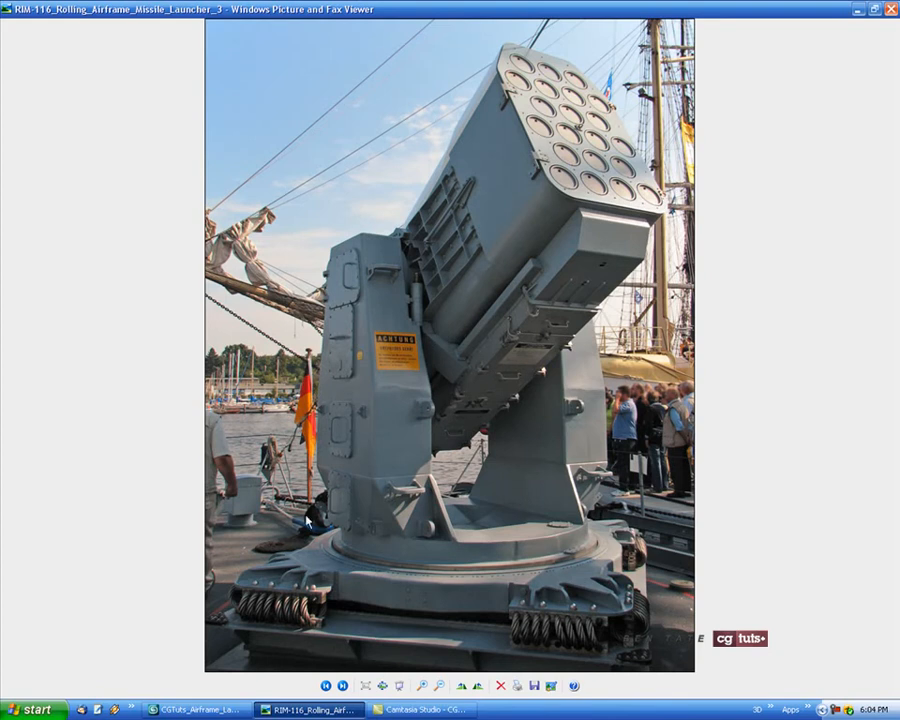
{"action": "key", "text": "alt+Tab"}
{"action": "middle_click_drag", "start_coordinate": [545, 368], "coordinate": [544, 376]}
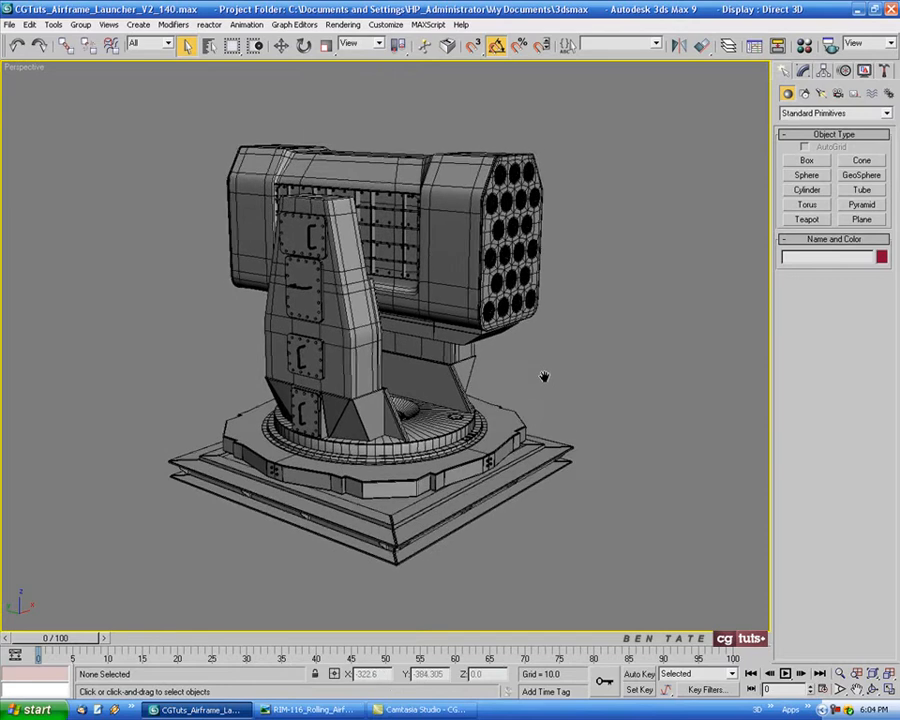
Select the missile pod and its left mount in the Front view, leaving out the right mount, and hide all unselected objects.
{"action": "key", "text": "alt+w"}
{"action": "right_click", "coordinate": [614, 235]}
{"action": "middle_click_drag", "start_coordinate": [614, 255], "coordinate": [570, 265]}
{"action": "scroll", "coordinate": [581, 256], "scroll_direction": "down", "scroll_amount": 8}
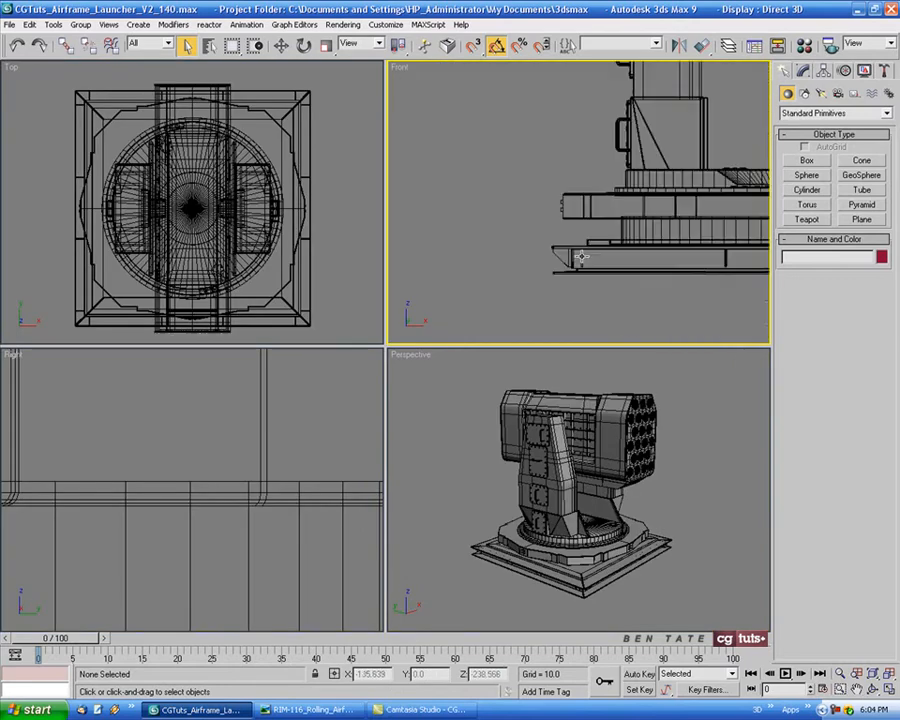
{"action": "scroll", "coordinate": [625, 243], "scroll_direction": "down", "scroll_amount": 4}
{"action": "middle_click_drag", "start_coordinate": [625, 243], "coordinate": [611, 295]}
{"action": "key", "text": "alt+w"}
{"action": "left_click_drag", "start_coordinate": [293, 120], "coordinate": [449, 438]}
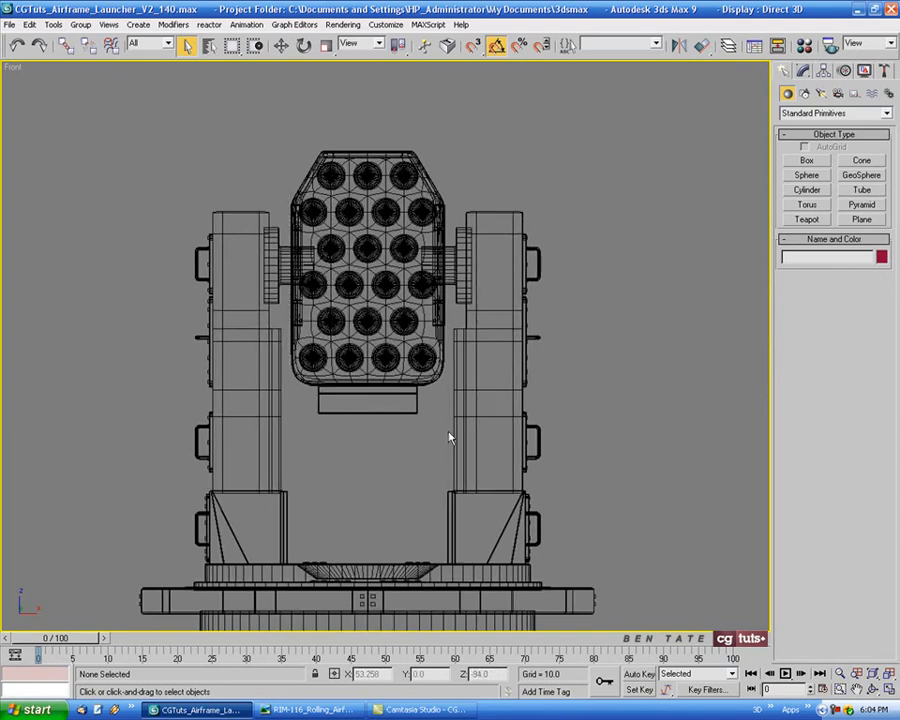
{"action": "left_click", "coordinate": [522, 318], "text": "alt"}
{"action": "middle_click_drag", "start_coordinate": [573, 347], "coordinate": [461, 327]}
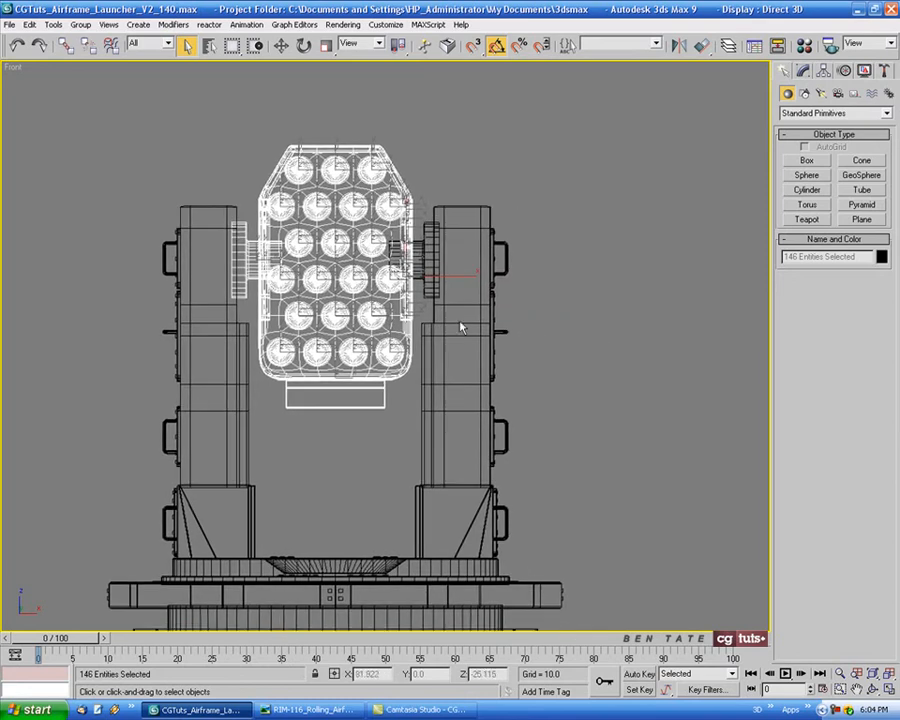
{"action": "scroll", "coordinate": [240, 245], "scroll_direction": "up", "scroll_amount": 3}
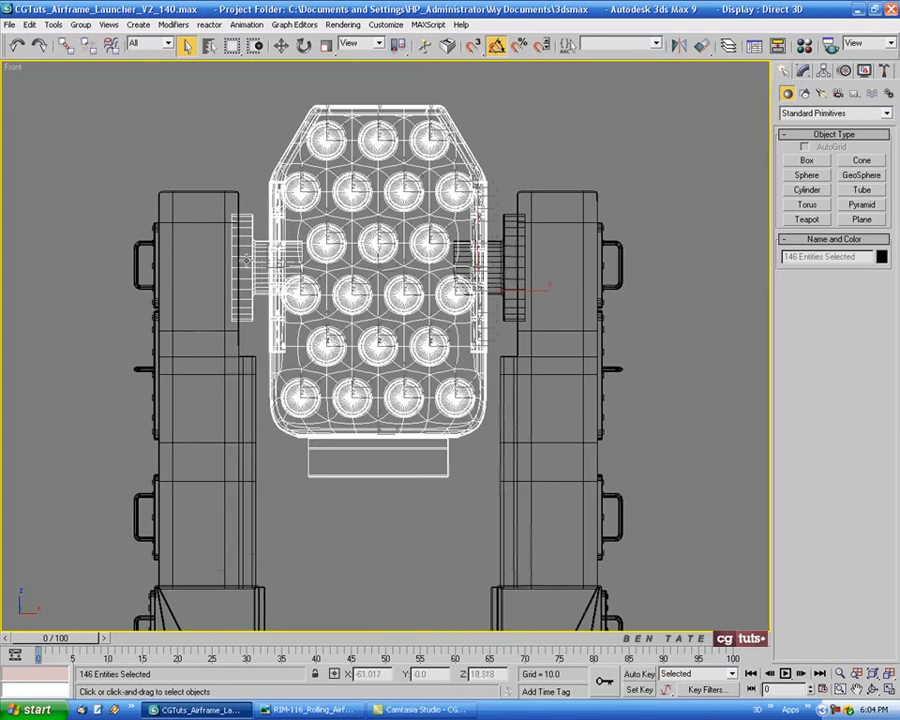
{"action": "middle_click_drag", "start_coordinate": [272, 318], "coordinate": [259, 294]}
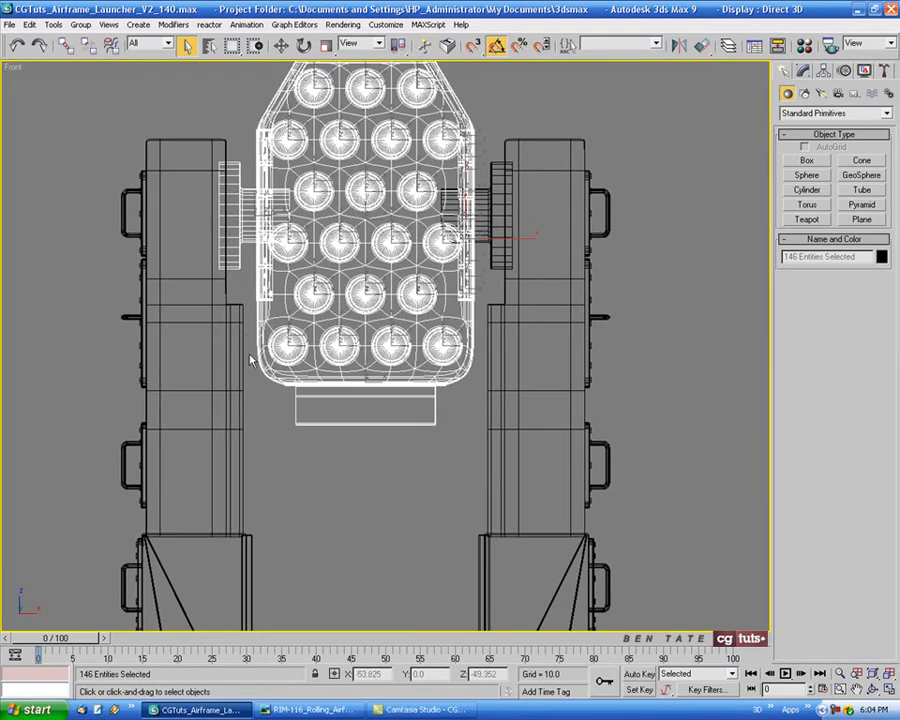
{"action": "middle_click_drag", "start_coordinate": [258, 378], "coordinate": [281, 386]}
{"action": "scroll", "coordinate": [263, 327], "scroll_direction": "up", "scroll_amount": 2}
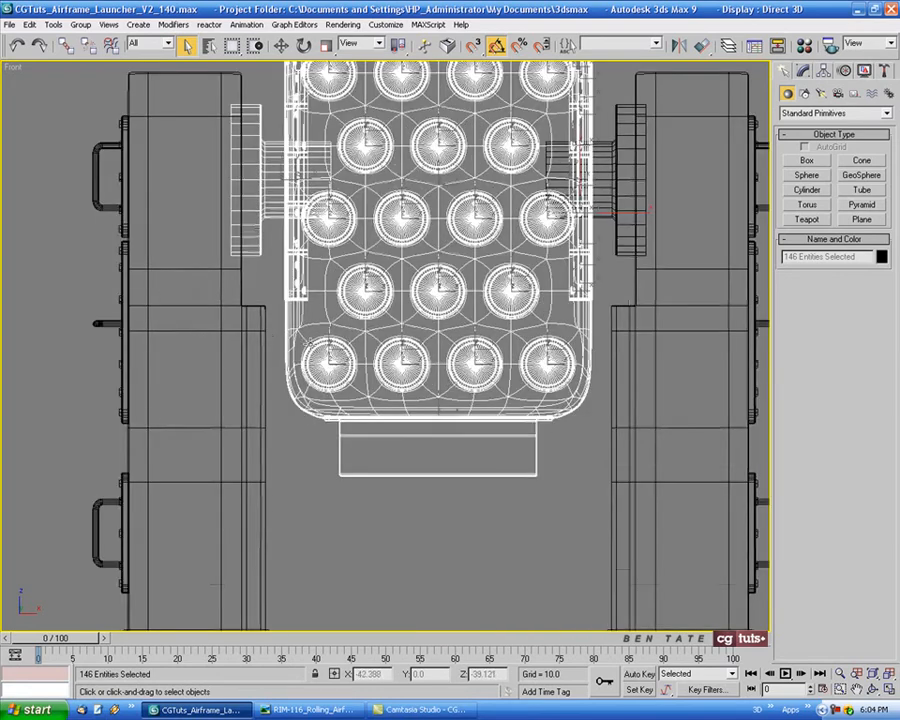
{"action": "middle_click_drag", "start_coordinate": [310, 341], "coordinate": [277, 340]}
{"action": "scroll", "coordinate": [277, 340], "scroll_direction": "down", "scroll_amount": 2}
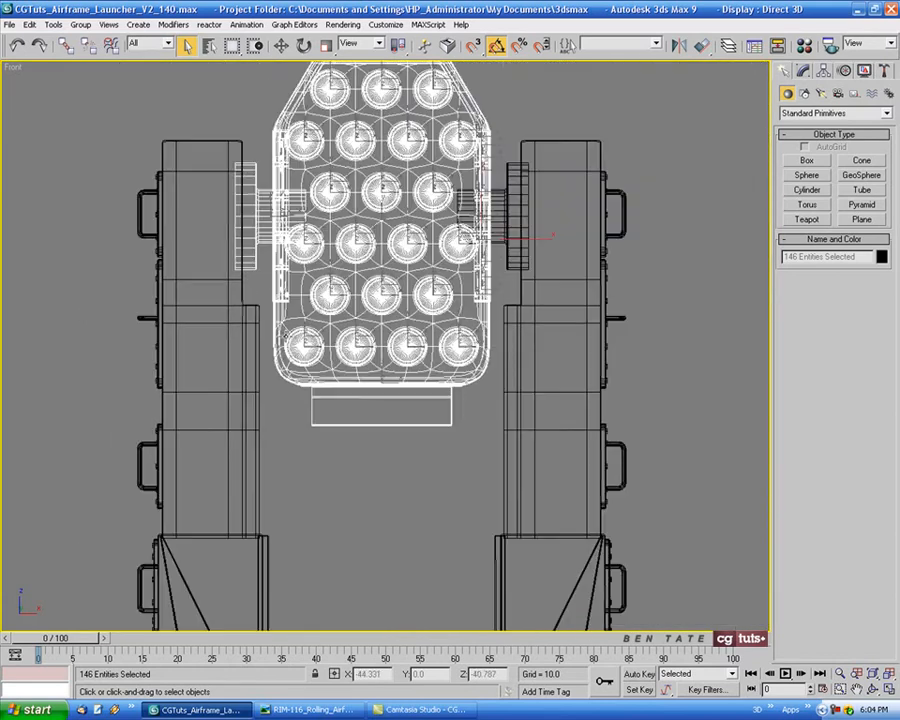
{"action": "scroll", "coordinate": [339, 332], "scroll_direction": "down", "scroll_amount": 2}
{"action": "mouse_move", "coordinate": [402, 322]}
{"action": "middle_mouse_down"}
{"action": "mouse_move", "coordinate": [440, 243]}
{"action": "mouse_move", "coordinate": [402, 322]}
{"action": "middle_mouse_up"}
{"action": "scroll", "coordinate": [412, 298], "scroll_direction": "down", "scroll_amount": 2}
{"action": "right_click", "coordinate": [401, 322]}
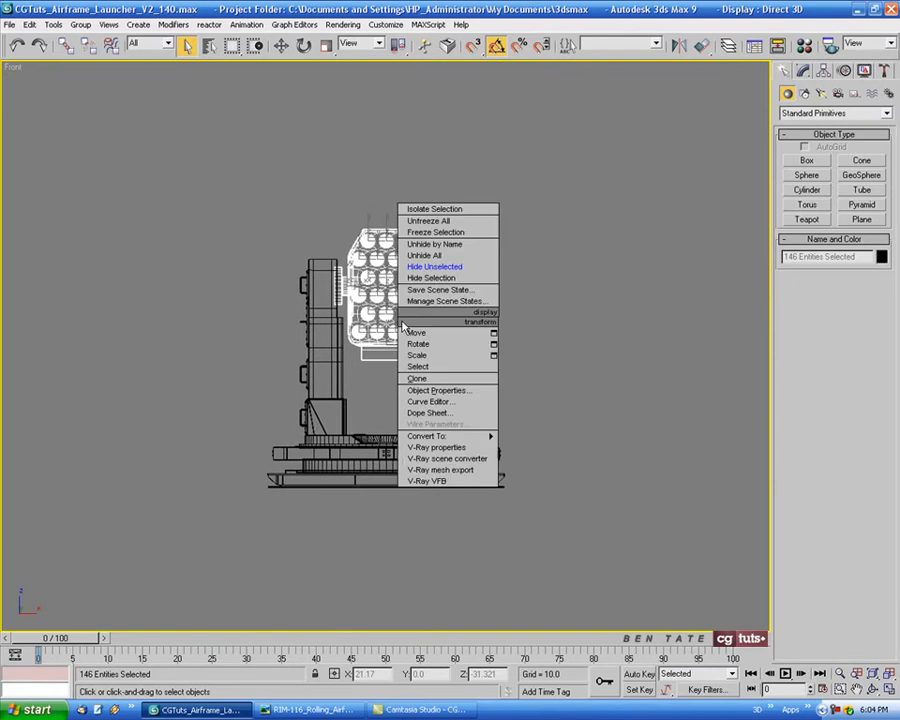
{"action": "left_click", "coordinate": [434, 266]}
Deselect the isolated missile pod and examine its side panel and underside in the Perspective view.
{"action": "key", "text": "alt+w"}
{"action": "left_click", "coordinate": [583, 518]}
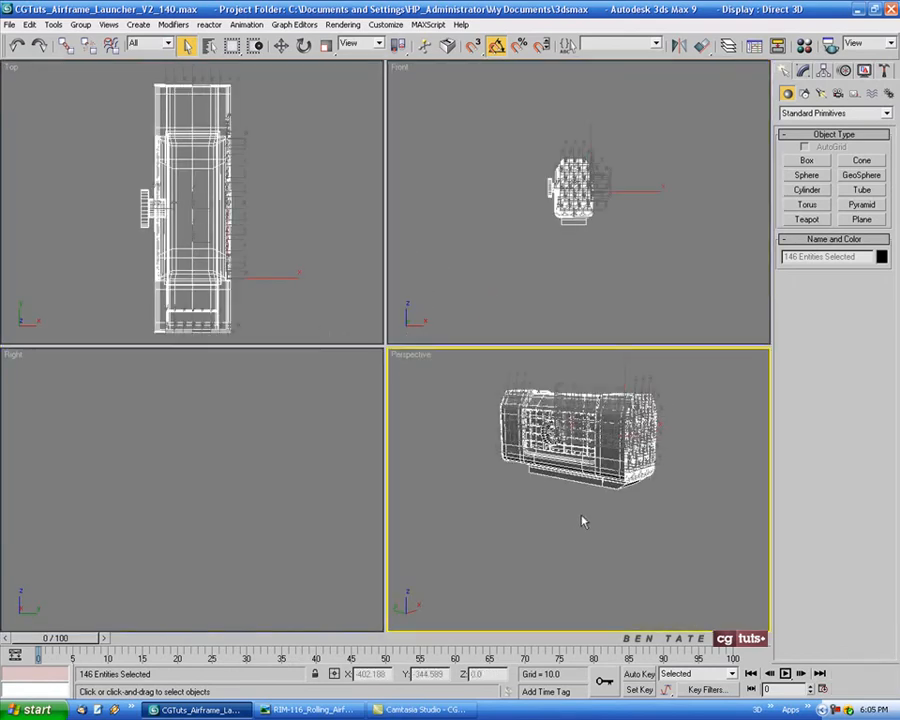
{"action": "key", "text": "alt+w"}
{"action": "middle_click_drag", "start_coordinate": [496, 401], "coordinate": [448, 348], "text": "alt"}
{"action": "scroll", "coordinate": [449, 349], "scroll_direction": "up", "scroll_amount": 3}
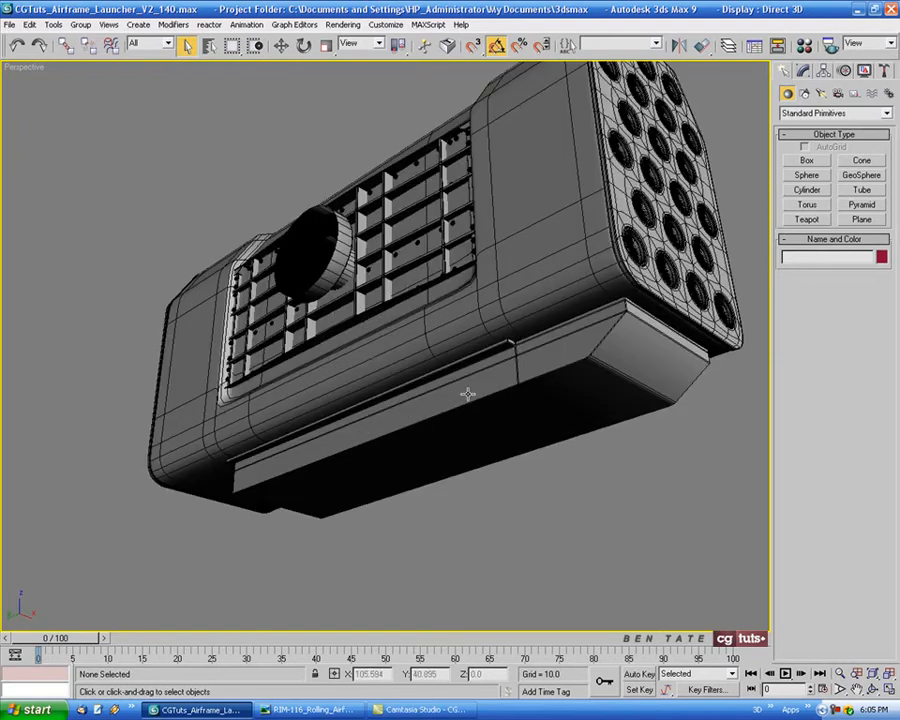
{"action": "middle_click_drag", "start_coordinate": [468, 394], "coordinate": [425, 428]}
Frame the area below the round mount in the Right view, start a Box and check the RIM-116 reference photo before returning to 3ds Max.
{"action": "key", "text": "alt+w"}
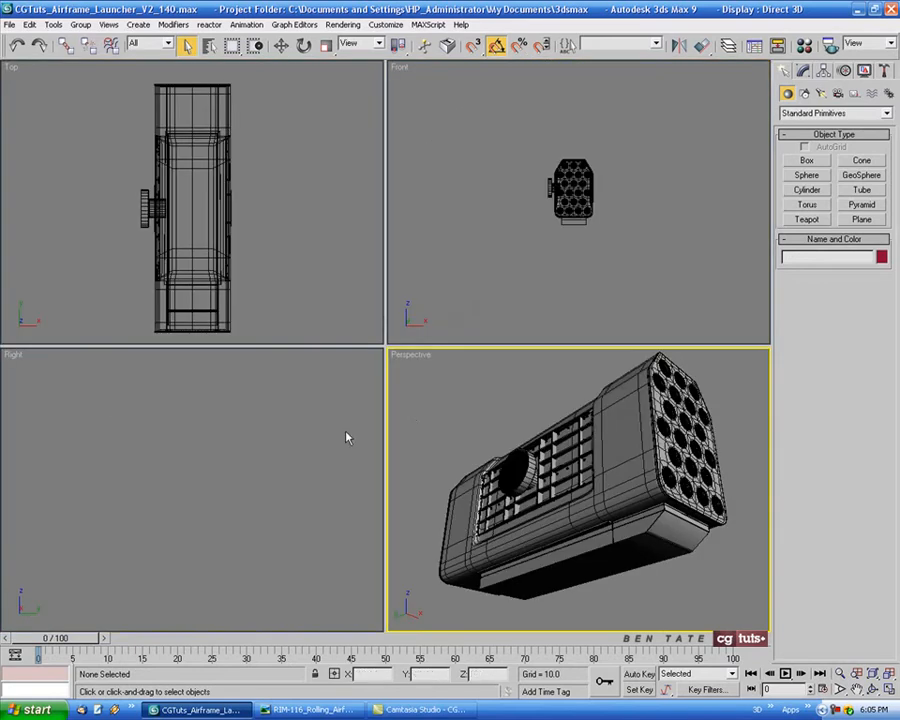
{"action": "left_click", "coordinate": [315, 440]}
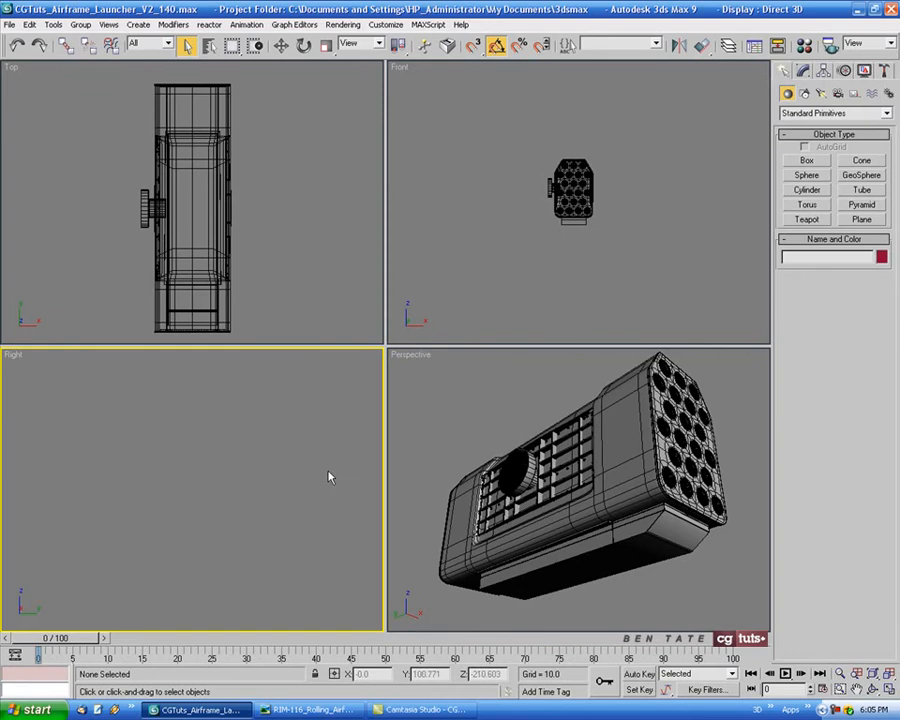
{"action": "middle_click_drag", "start_coordinate": [303, 436], "coordinate": [292, 421]}
{"action": "key", "text": "shift+ctrl+z"}
{"action": "mouse_move", "coordinate": [327, 510]}
{"action": "middle_mouse_down"}
{"action": "mouse_move", "coordinate": [332, 502]}
{"action": "mouse_move", "coordinate": [311, 501]}
{"action": "middle_mouse_up"}
{"action": "key", "text": "alt+w"}
{"action": "scroll", "coordinate": [426, 458], "scroll_direction": "up", "scroll_amount": 8}
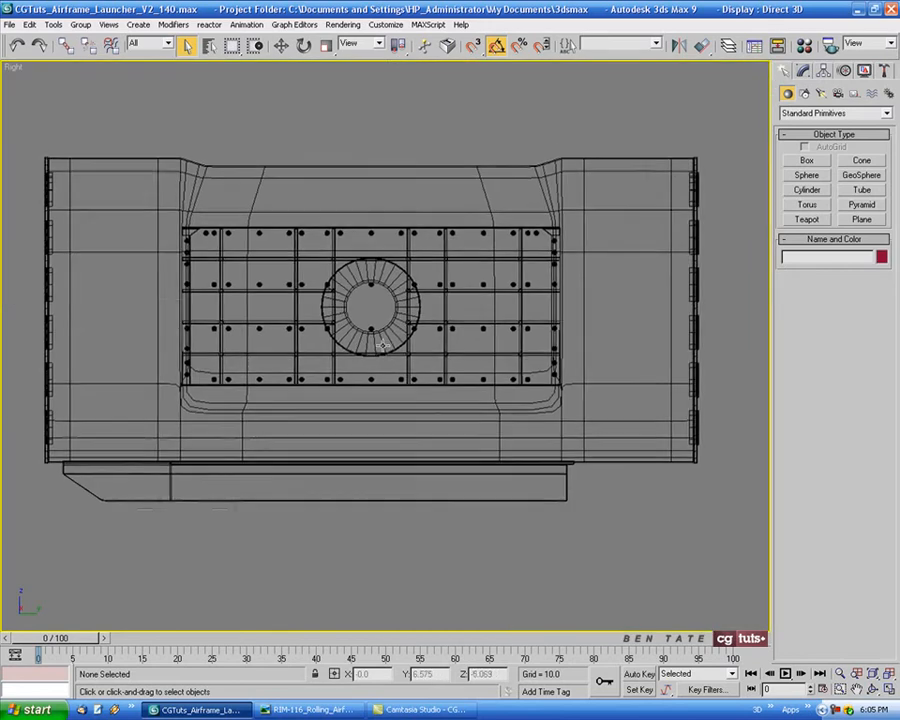
{"action": "middle_click_drag", "start_coordinate": [397, 328], "coordinate": [408, 287]}
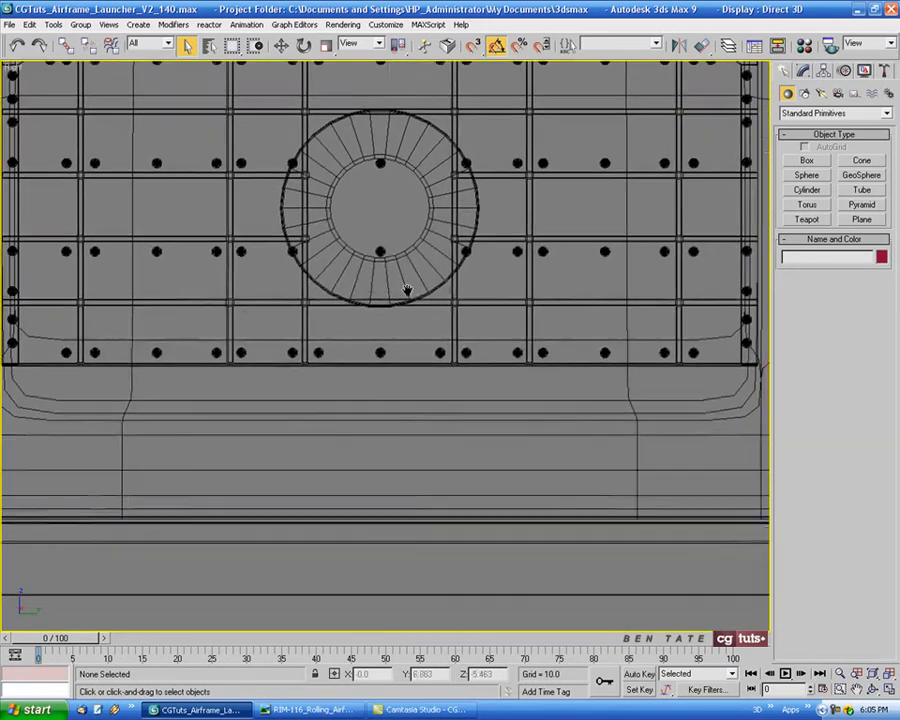
{"action": "left_click", "coordinate": [796, 160]}
{"action": "left_click", "coordinate": [315, 710]}
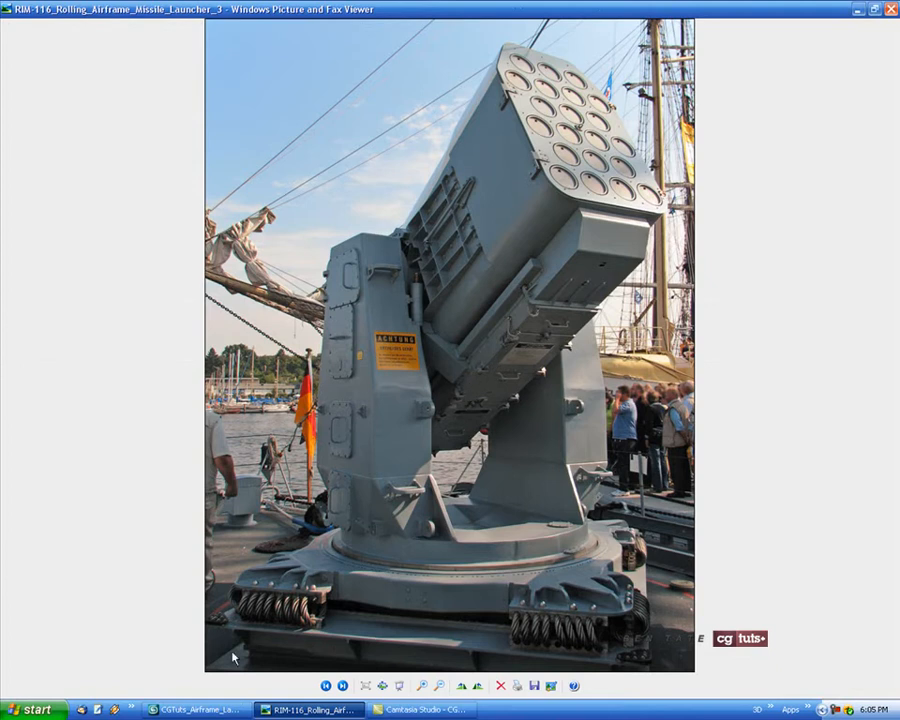
{"action": "left_click", "coordinate": [195, 710]}
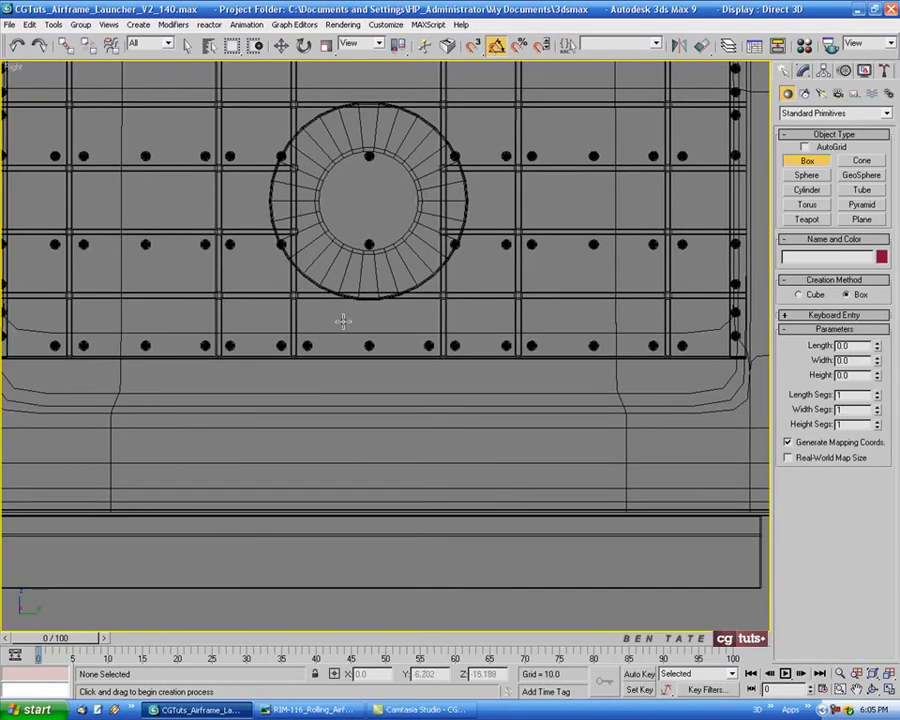
Draw a box about 55.2 long, 29.4 wide and 10.6 high below the round mount, from the grid panel's lower edge onto the underside rail.
{"action": "middle_click_drag", "start_coordinate": [324, 358], "coordinate": [316, 338]}
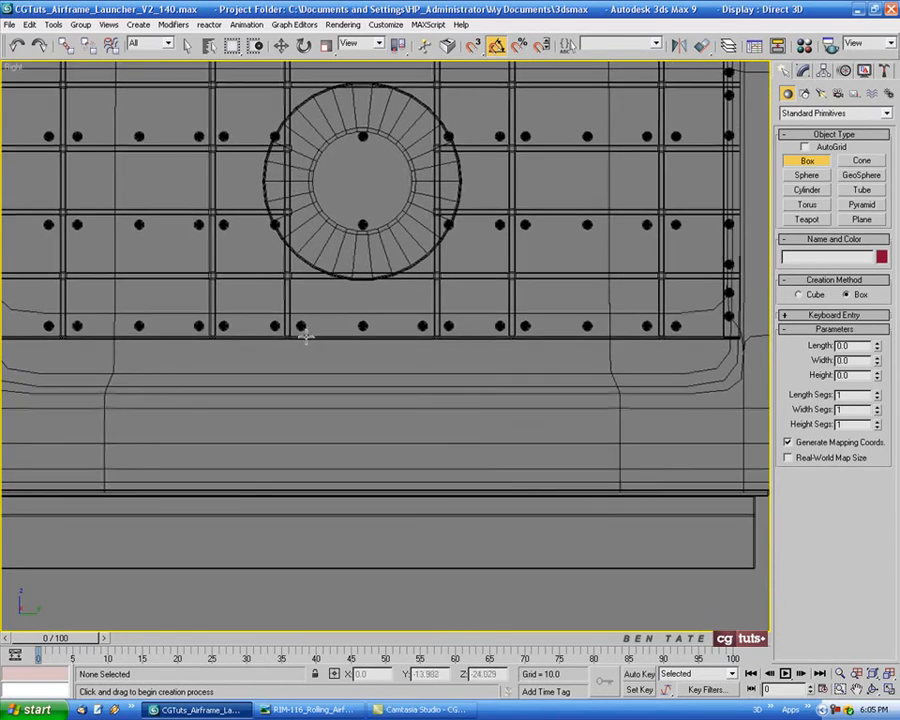
{"action": "left_click_drag", "start_coordinate": [305, 340], "coordinate": [421, 557]}
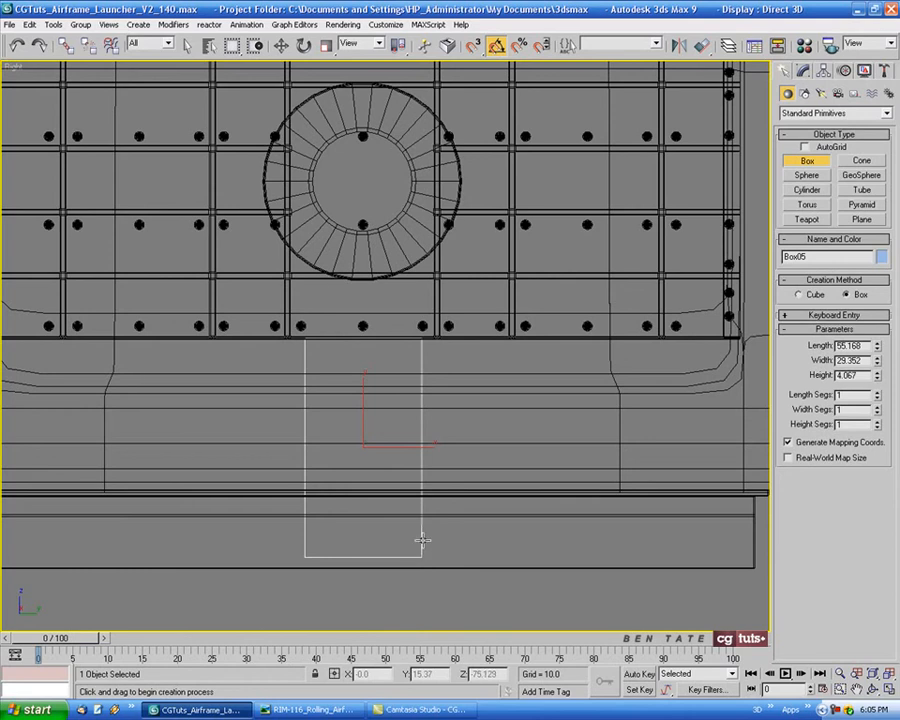
{"action": "left_click", "coordinate": [428, 511]}
Set the box's length to 55, its width to 30 and its height to 10.
{"action": "middle_click_drag", "start_coordinate": [497, 439], "coordinate": [482, 426]}
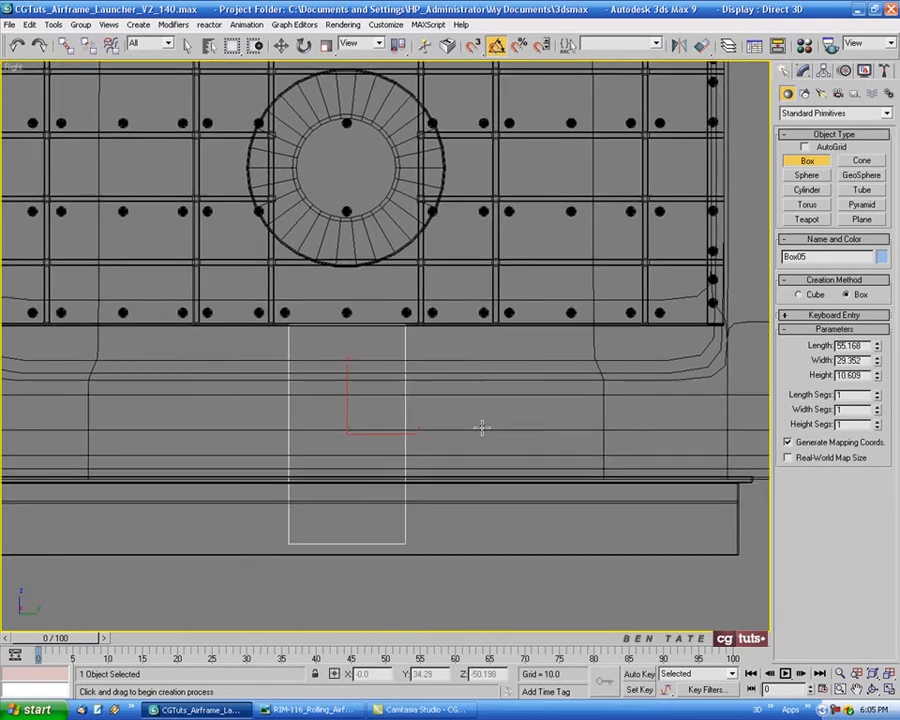
{"action": "middle_click_drag", "start_coordinate": [577, 392], "coordinate": [577, 384]}
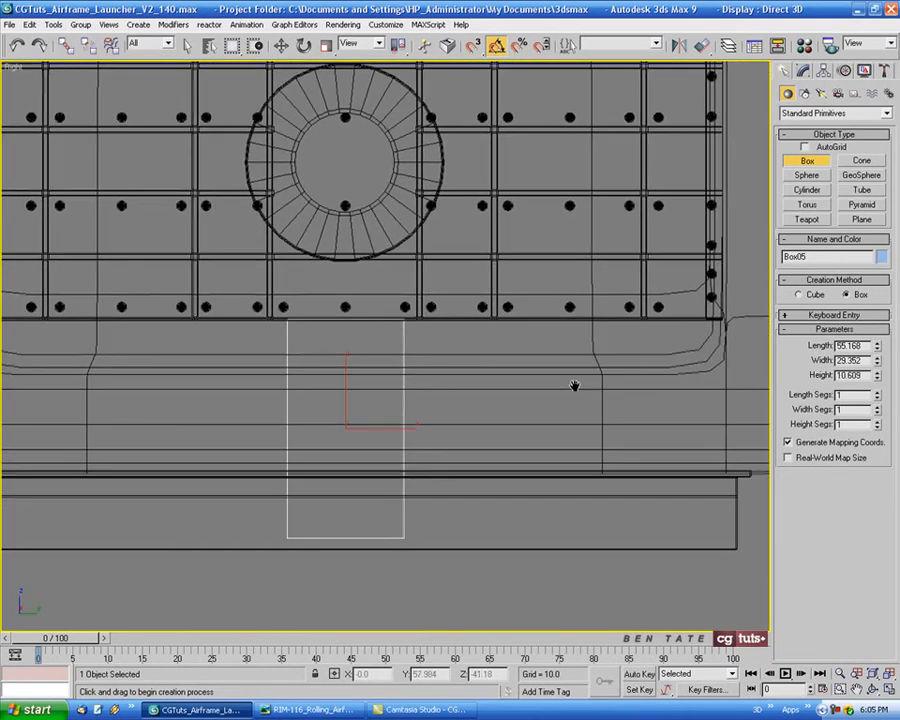
{"action": "left_click_drag", "start_coordinate": [866, 346], "coordinate": [834, 351]}
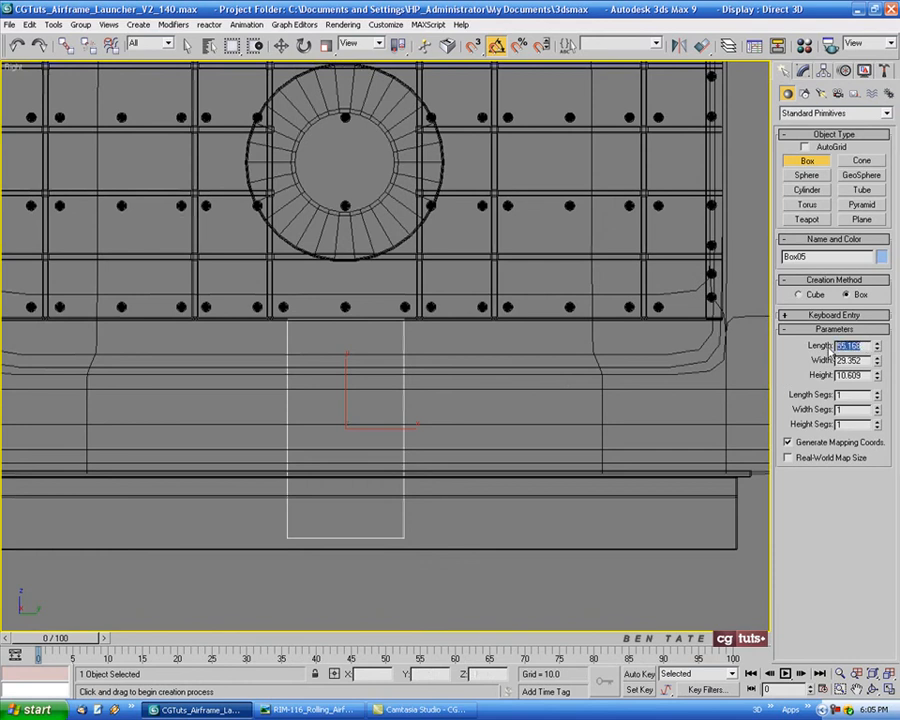
{"action": "type", "text": "55"}
{"action": "key", "text": "Tab"}
{"action": "type", "text": "30"}
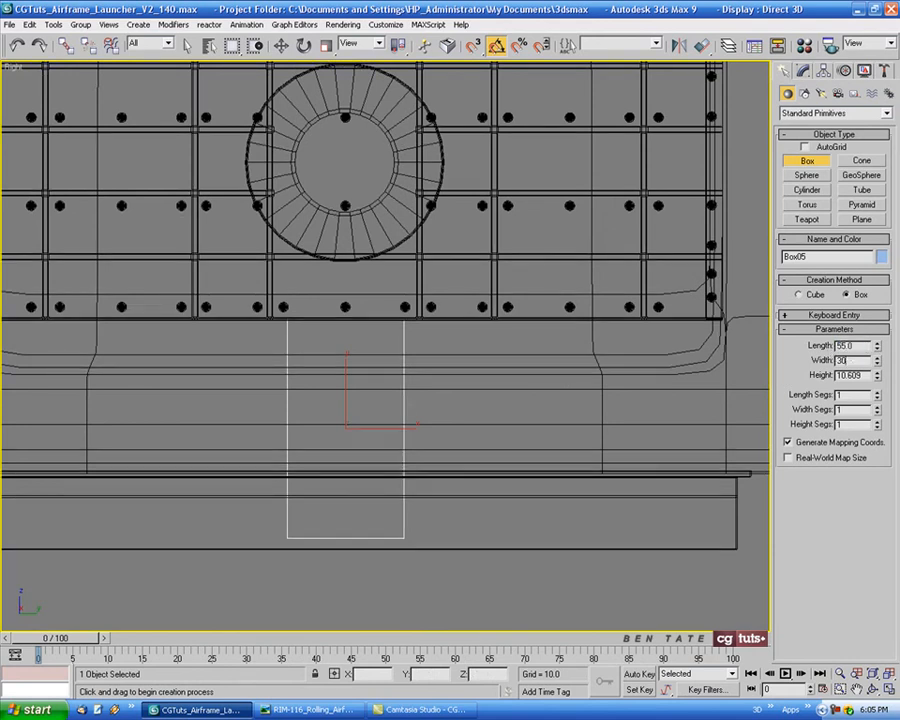
{"action": "key", "text": "Tab"}
{"action": "type", "text": "10"}
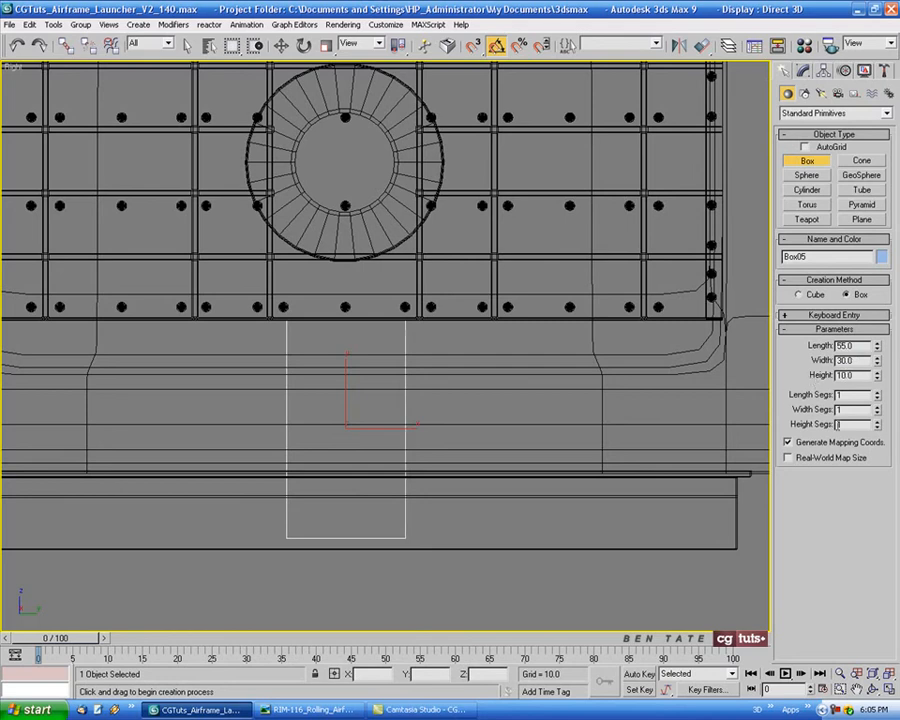
Move the box along X in the Front view to the pod's outer side below the round mount, at about X -54.7.
{"action": "middle_click_drag", "start_coordinate": [453, 386], "coordinate": [462, 386]}
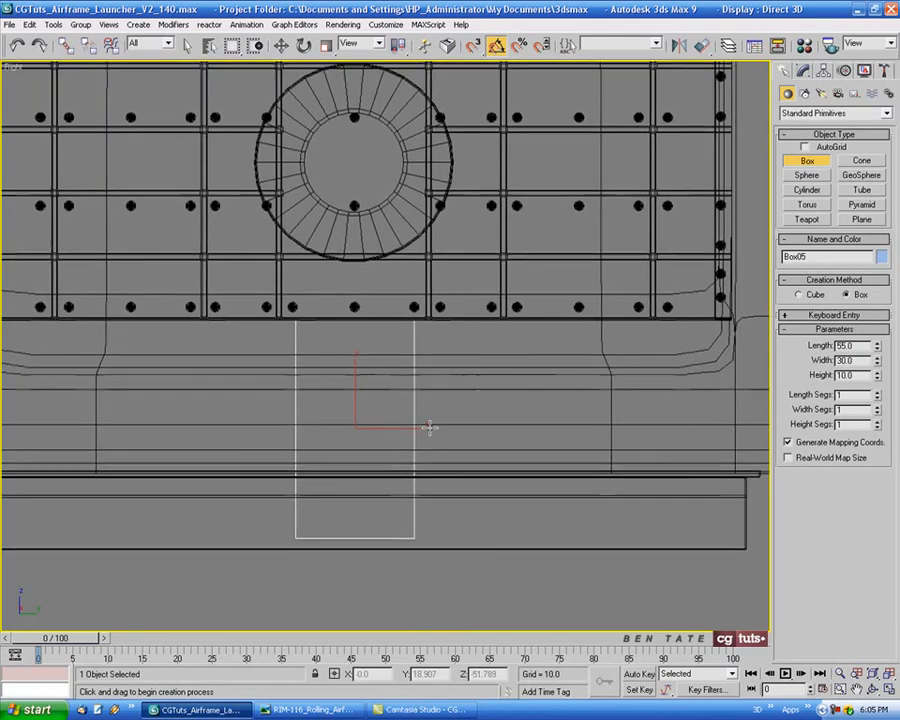
{"action": "key", "text": "alt+w"}
{"action": "right_click", "coordinate": [588, 295]}
{"action": "left_click", "coordinate": [282, 46]}
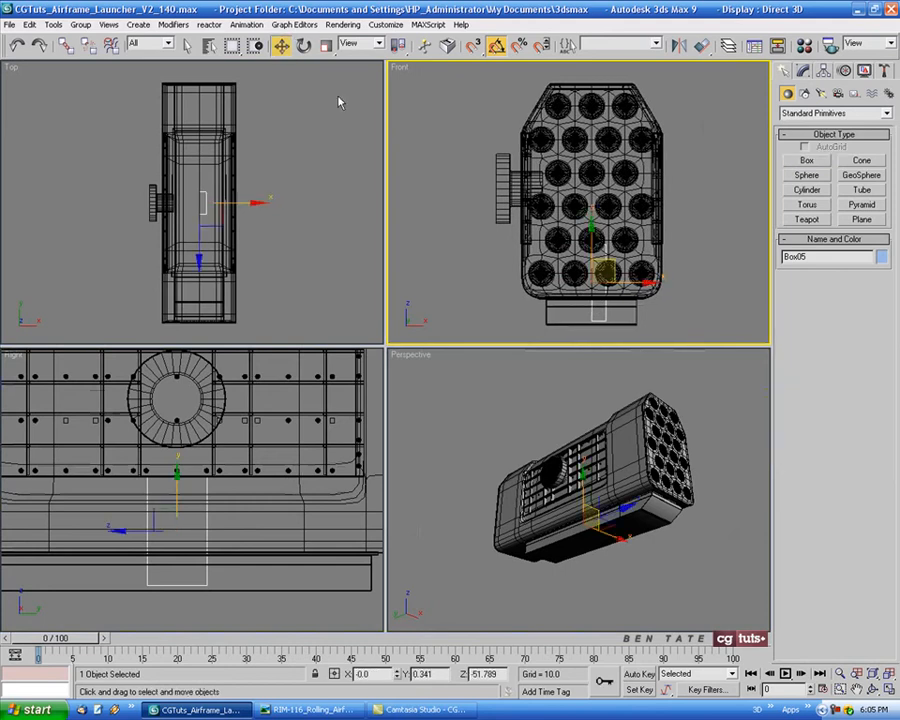
{"action": "key", "text": "alt+w"}
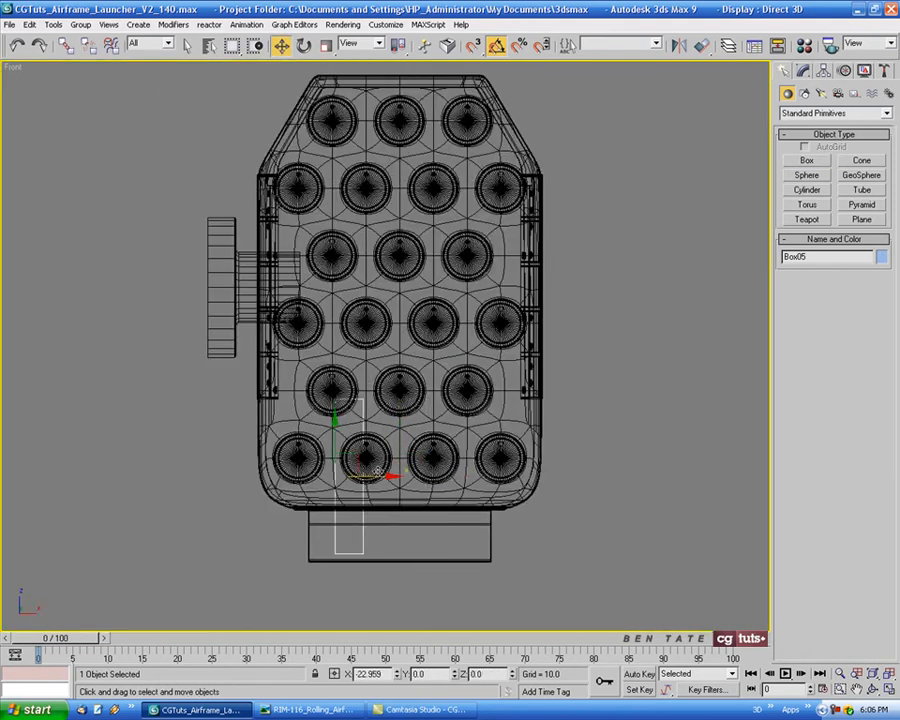
{"action": "left_click_drag", "start_coordinate": [378, 471], "coordinate": [290, 470]}
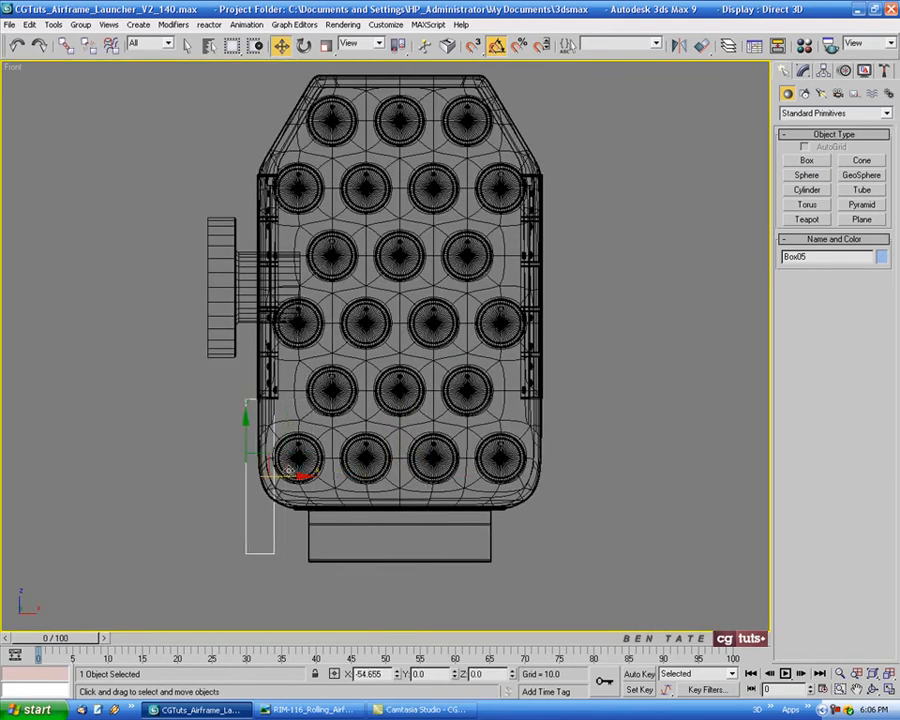
Examine from several angles in the Perspective view how the box meets the pod's curved side and underside rail.
{"action": "scroll", "coordinate": [315, 364], "scroll_direction": "up", "scroll_amount": 2}
{"action": "middle_click_drag", "start_coordinate": [315, 364], "coordinate": [327, 274]}
{"action": "key", "text": "alt+w"}
{"action": "key", "text": "alt+w"}
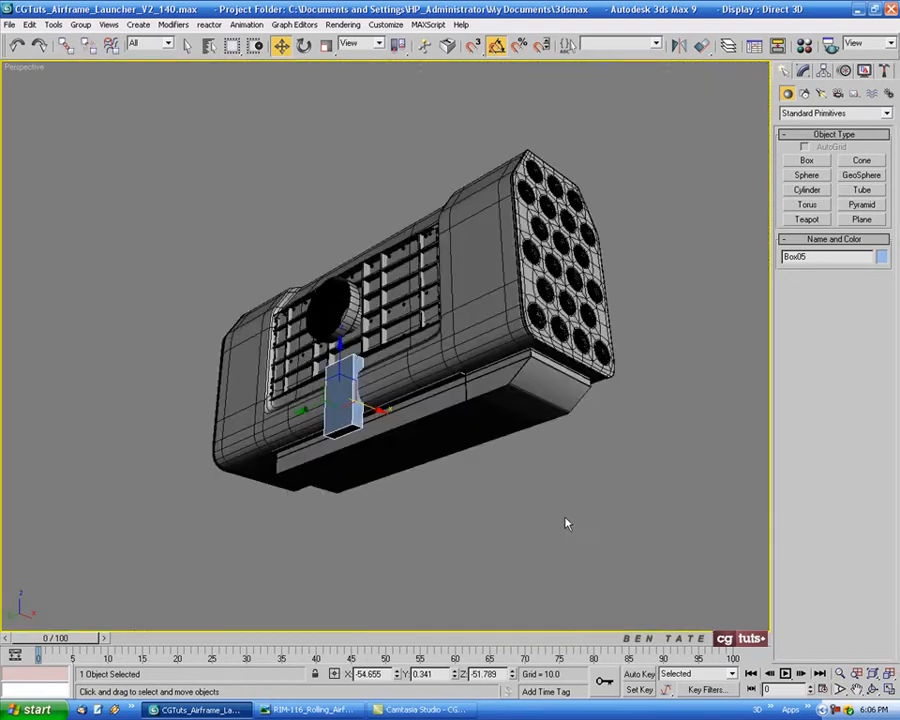
{"action": "scroll", "coordinate": [565, 514], "scroll_direction": "up", "scroll_amount": 6}
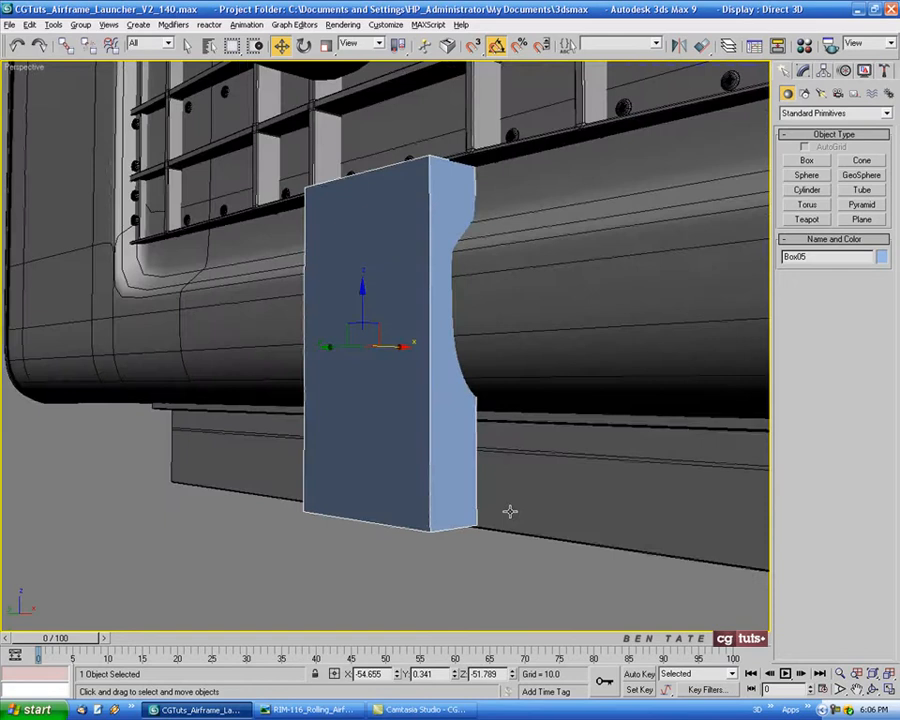
{"action": "middle_click_drag", "start_coordinate": [510, 511], "coordinate": [451, 378], "text": "alt"}
{"action": "scroll", "coordinate": [461, 386], "scroll_direction": "down", "scroll_amount": 4}
{"action": "scroll", "coordinate": [451, 378], "scroll_direction": "up", "scroll_amount": 5}
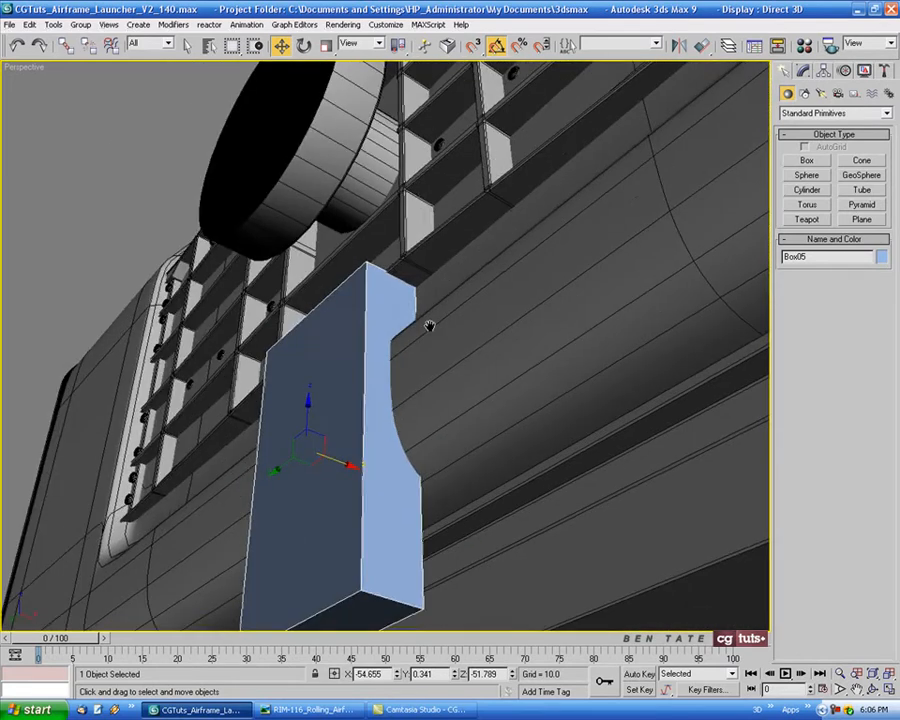
{"action": "mouse_move", "coordinate": [424, 330]}
{"action": "middle_mouse_down", "text": "alt"}
{"action": "mouse_move", "coordinate": [432, 312]}
{"action": "mouse_move", "coordinate": [434, 382]}
{"action": "mouse_move", "coordinate": [506, 390]}
{"action": "mouse_move", "coordinate": [499, 383]}
{"action": "middle_mouse_up", "text": "alt"}
{"action": "scroll", "coordinate": [428, 323], "scroll_direction": "down", "scroll_amount": 4}
{"action": "scroll", "coordinate": [457, 390], "scroll_direction": "up", "scroll_amount": 4}
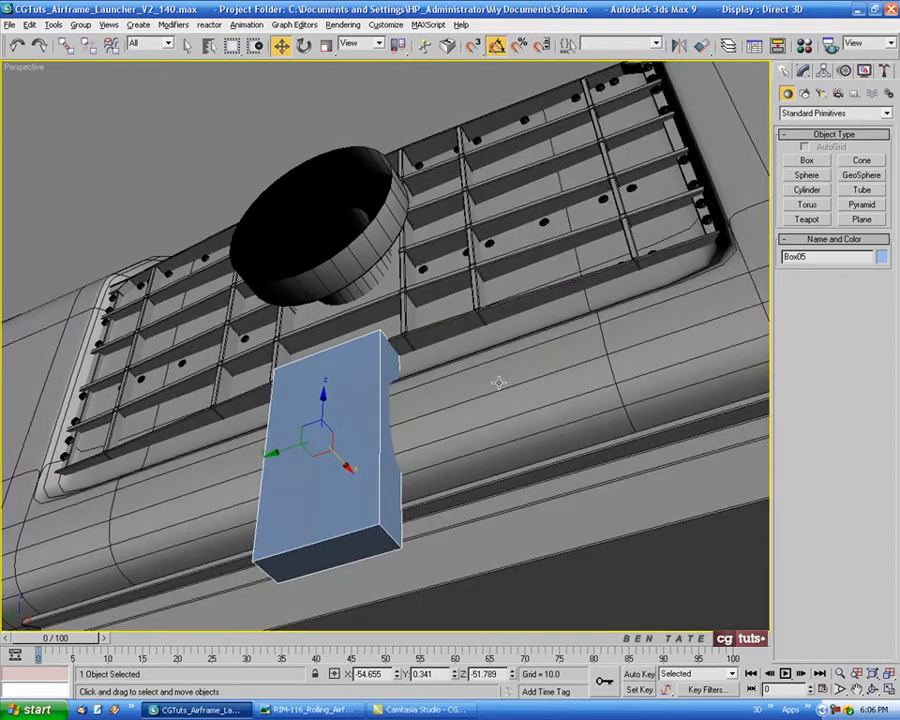
{"action": "mouse_move", "coordinate": [445, 318]}
{"action": "middle_mouse_down", "text": "alt"}
{"action": "mouse_move", "coordinate": [492, 400]}
{"action": "mouse_move", "coordinate": [488, 410]}
{"action": "mouse_move", "coordinate": [437, 332]}
{"action": "middle_mouse_up", "text": "alt"}
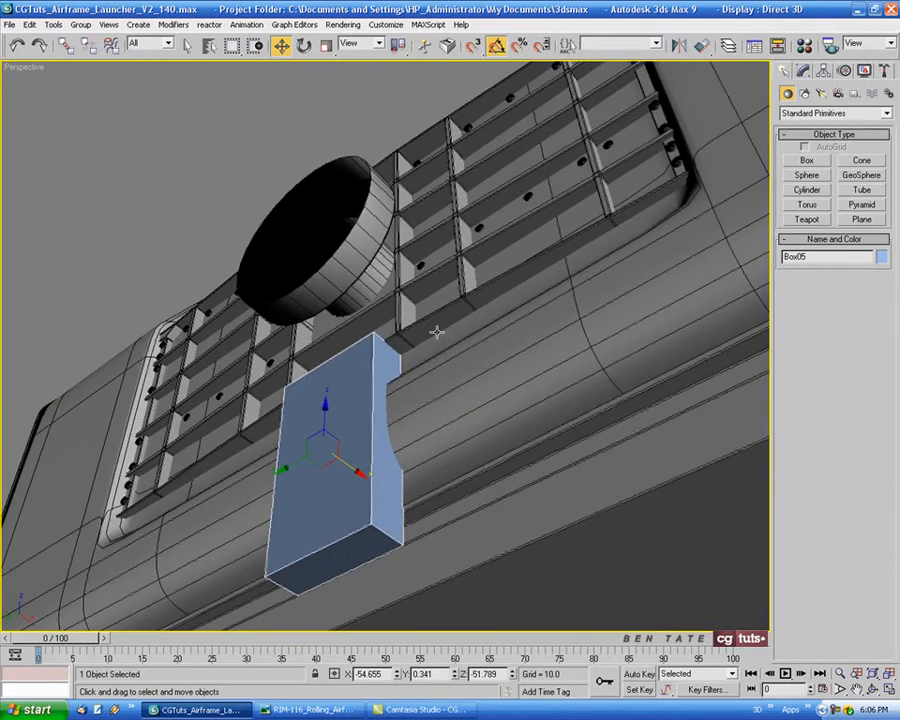
{"action": "middle_click_drag", "start_coordinate": [502, 366], "coordinate": [435, 400], "text": "alt"}
Convert the box to an Editable Poly in the Front view.
{"action": "key", "text": "alt+w"}
{"action": "right_click", "coordinate": [628, 268]}
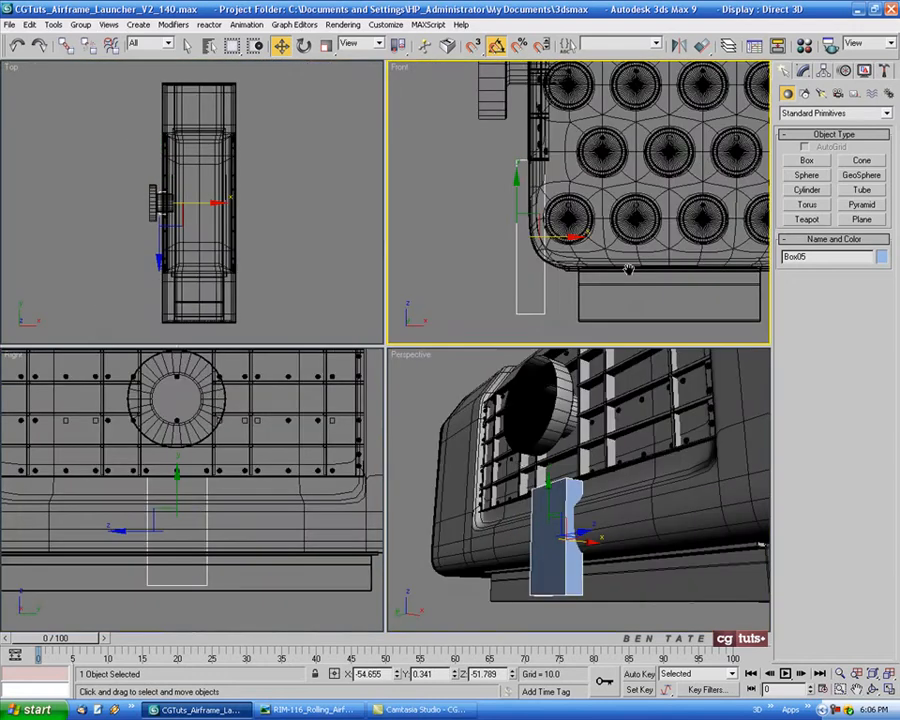
{"action": "key", "text": "alt+w"}
{"action": "right_click", "coordinate": [236, 258]}
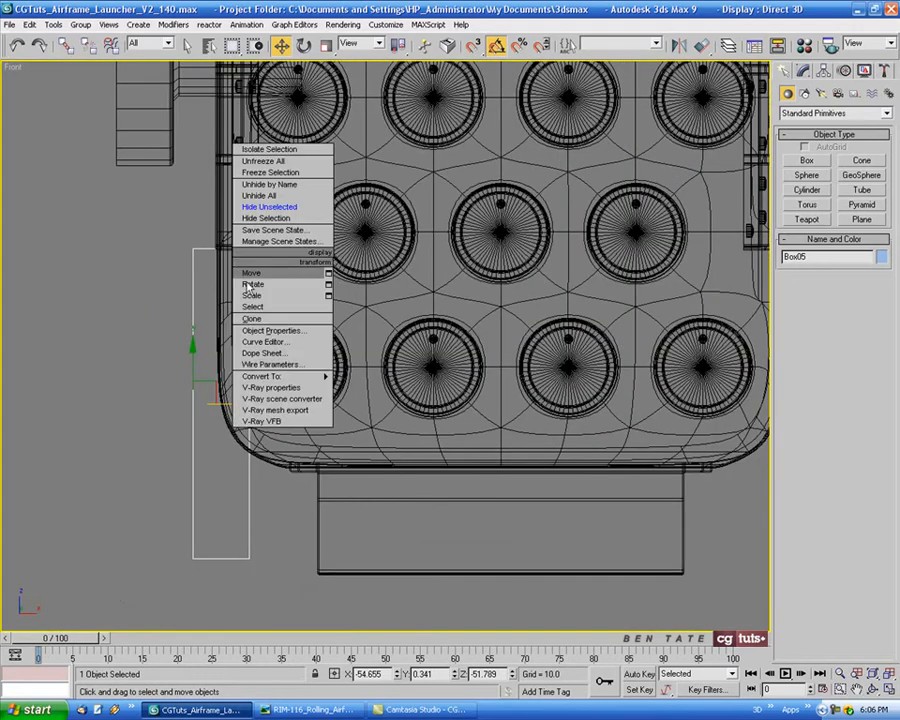
{"action": "mouse_move", "coordinate": [290, 376]}
{"action": "left_click", "coordinate": [355, 388]}
Move the box's four inner vertices along X to about -30.5 so the box reaches the underside rail.
{"action": "middle_click_drag", "start_coordinate": [496, 344], "coordinate": [466, 340]}
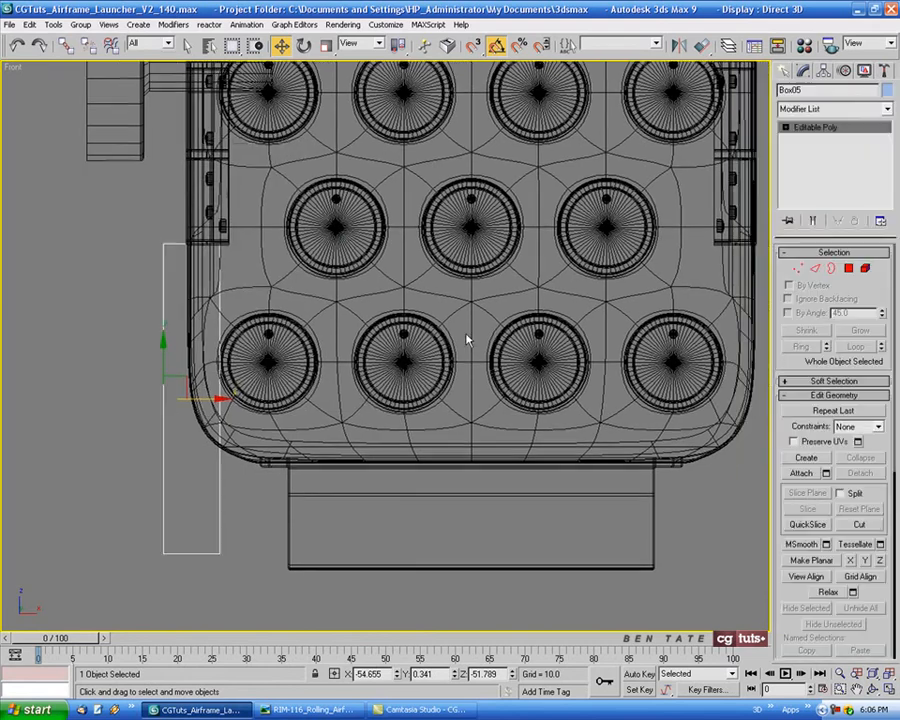
{"action": "left_click", "coordinate": [797, 269]}
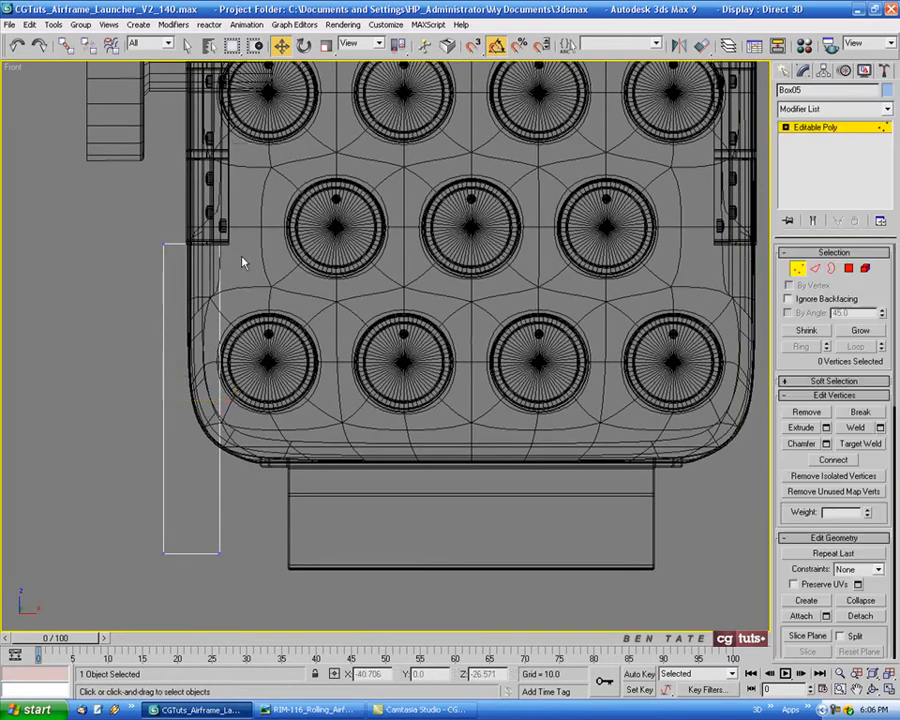
{"action": "left_click_drag", "start_coordinate": [212, 368], "coordinate": [342, 408]}
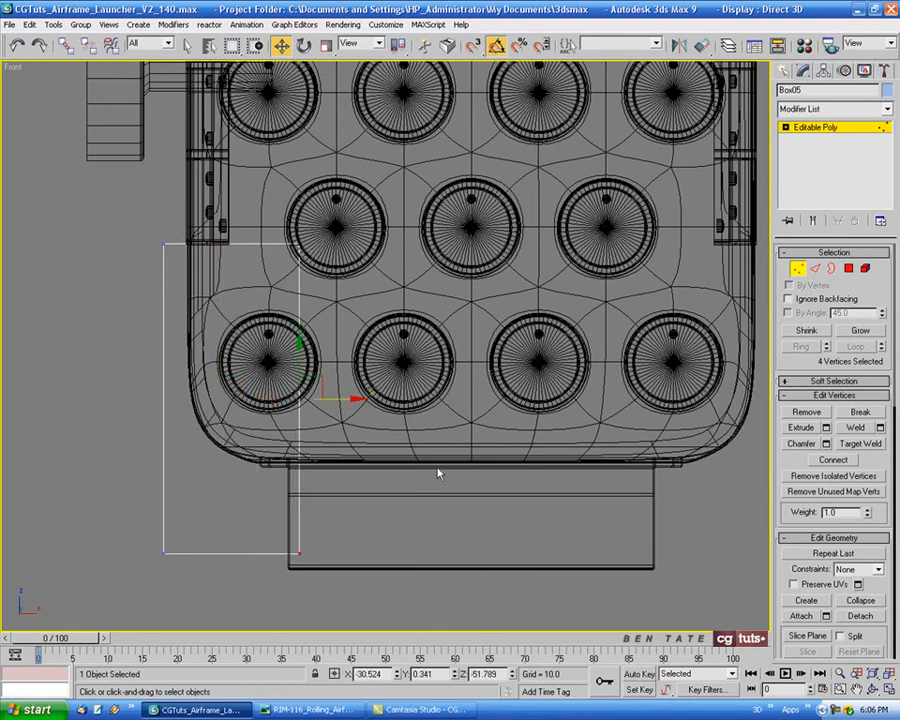
Chamfer the box's lower outer edge by 20 in the Front view, cutting the corner diagonally toward the underside rail.
{"action": "key", "text": "alt+w"}
{"action": "key", "text": "alt+w"}
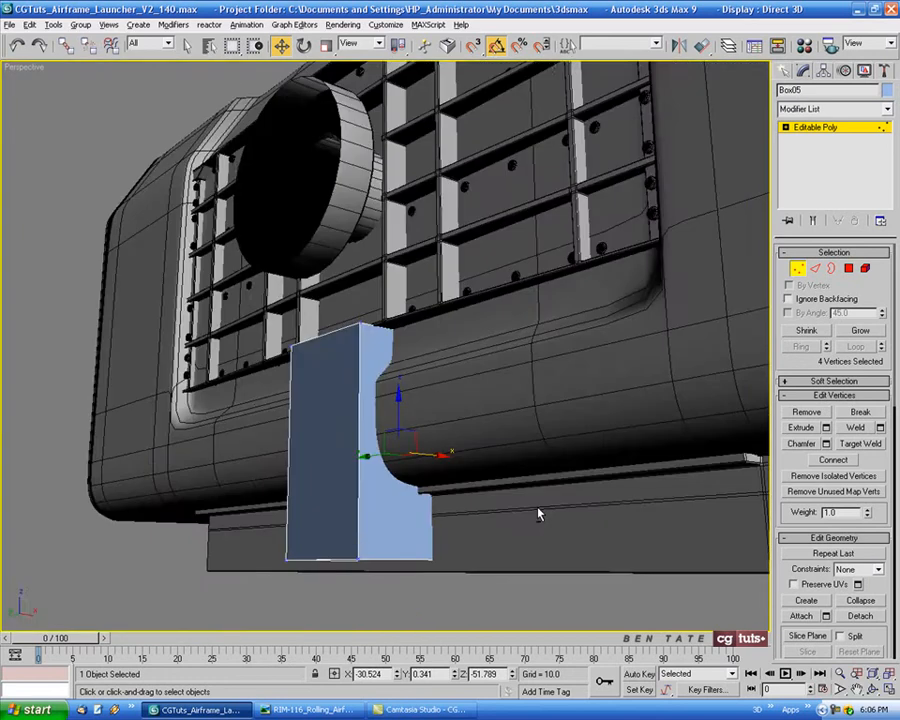
{"action": "middle_click_drag", "start_coordinate": [545, 498], "coordinate": [556, 418], "text": "alt"}
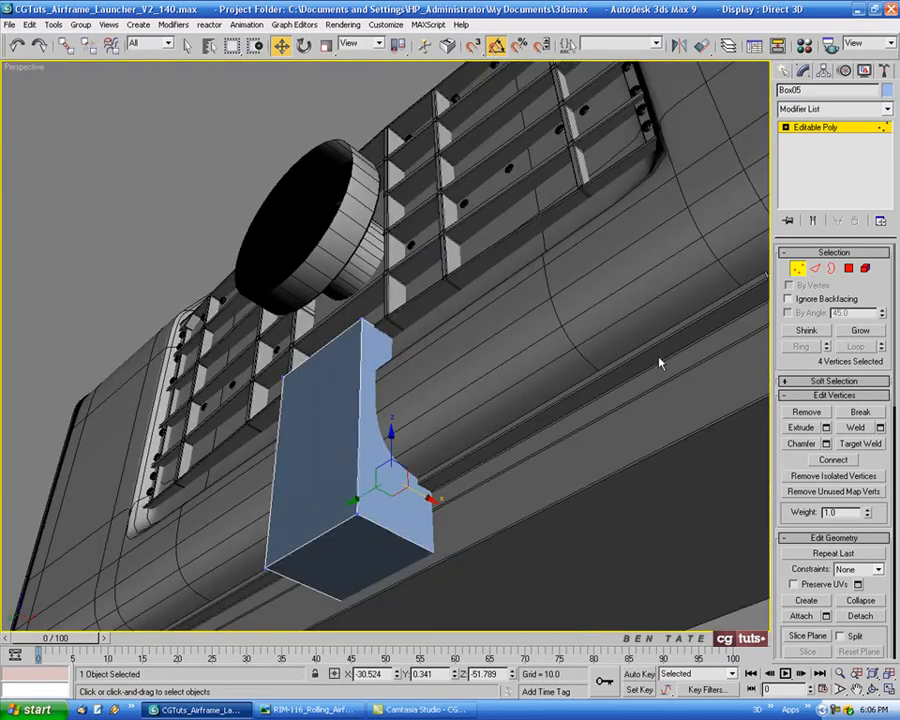
{"action": "key", "text": "2"}
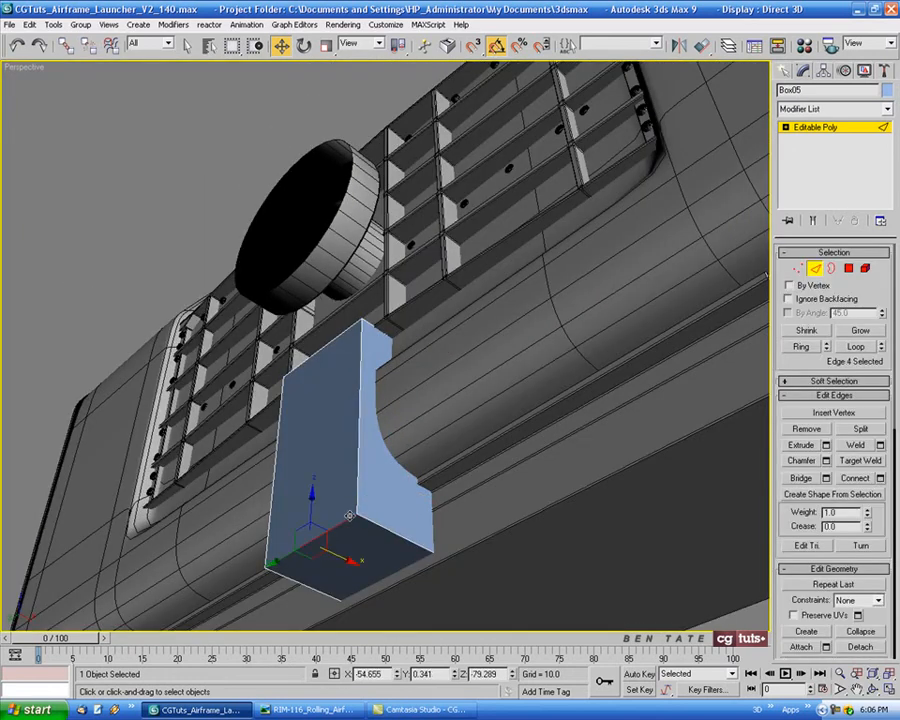
{"action": "key", "text": "alt+w"}
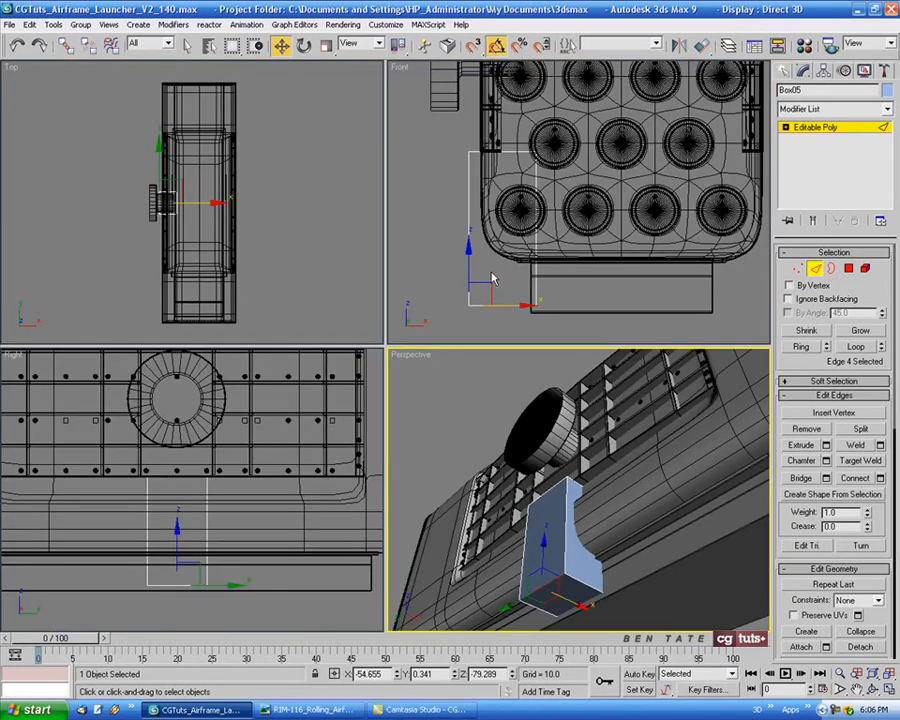
{"action": "key", "text": "alt+w"}
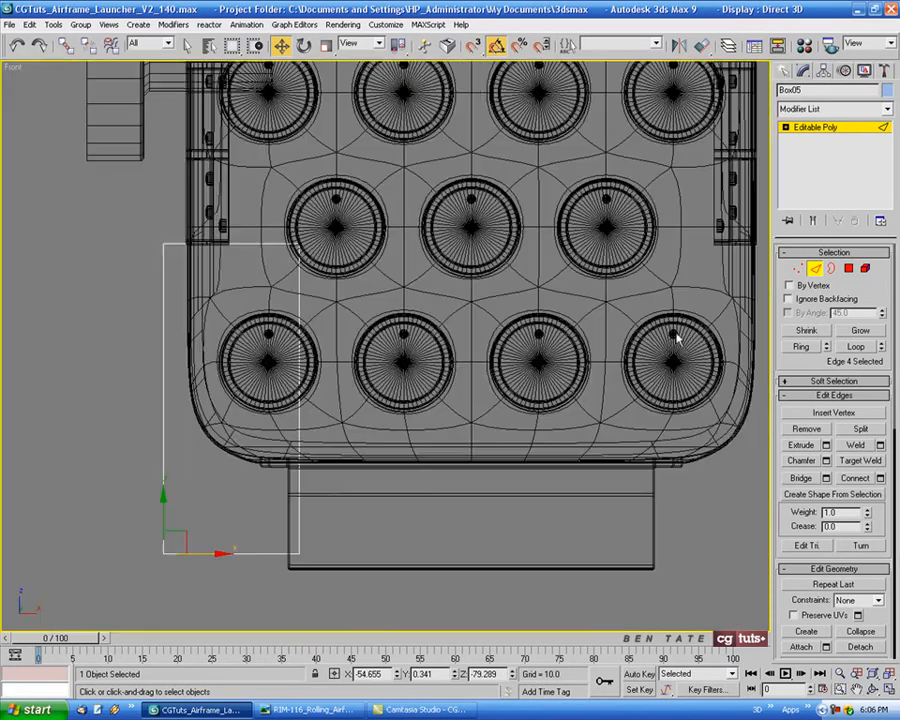
{"action": "left_click", "coordinate": [826, 460]}
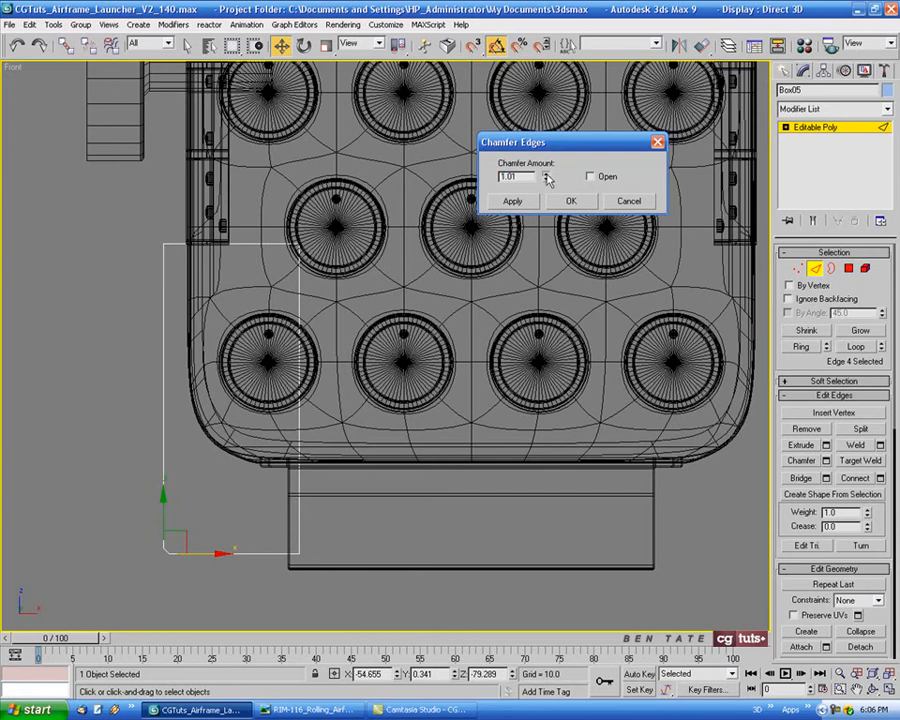
{"action": "left_click_drag", "start_coordinate": [545, 176], "coordinate": [551, 320]}
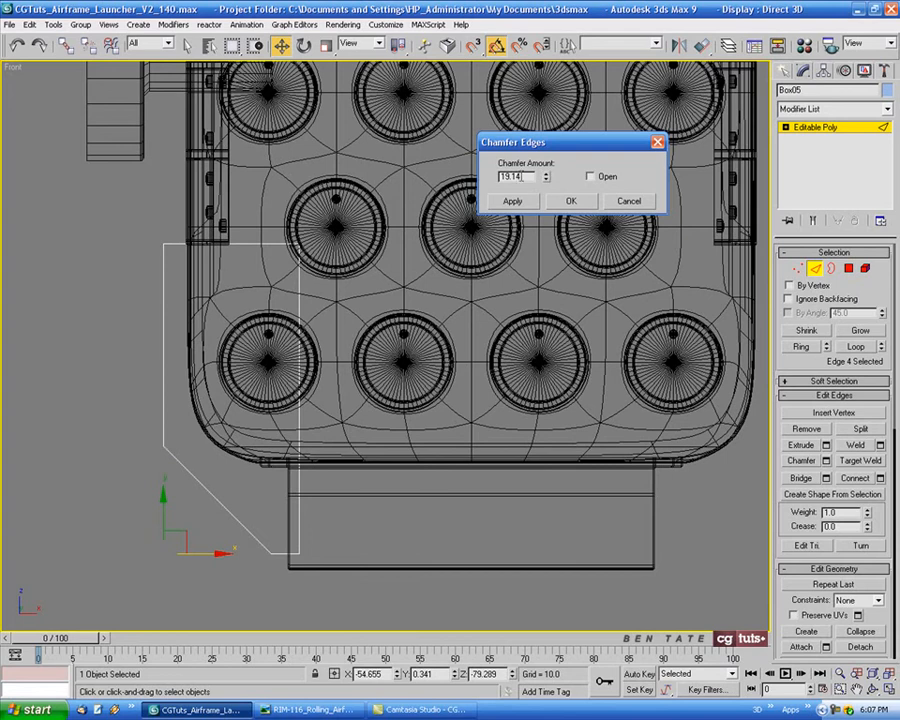
{"action": "type", "text": "20"}
{"action": "left_click", "coordinate": [560, 204]}
Compare the chamfered box in the Perspective view with the side bracket in the RIM-116 reference photo.
{"action": "mouse_move", "coordinate": [520, 532]}
{"action": "middle_mouse_down"}
{"action": "mouse_move", "coordinate": [501, 531]}
{"action": "mouse_move", "coordinate": [518, 537]}
{"action": "mouse_move", "coordinate": [521, 528]}
{"action": "middle_mouse_up"}
{"action": "key", "text": "p"}
{"action": "left_click", "coordinate": [305, 709]}
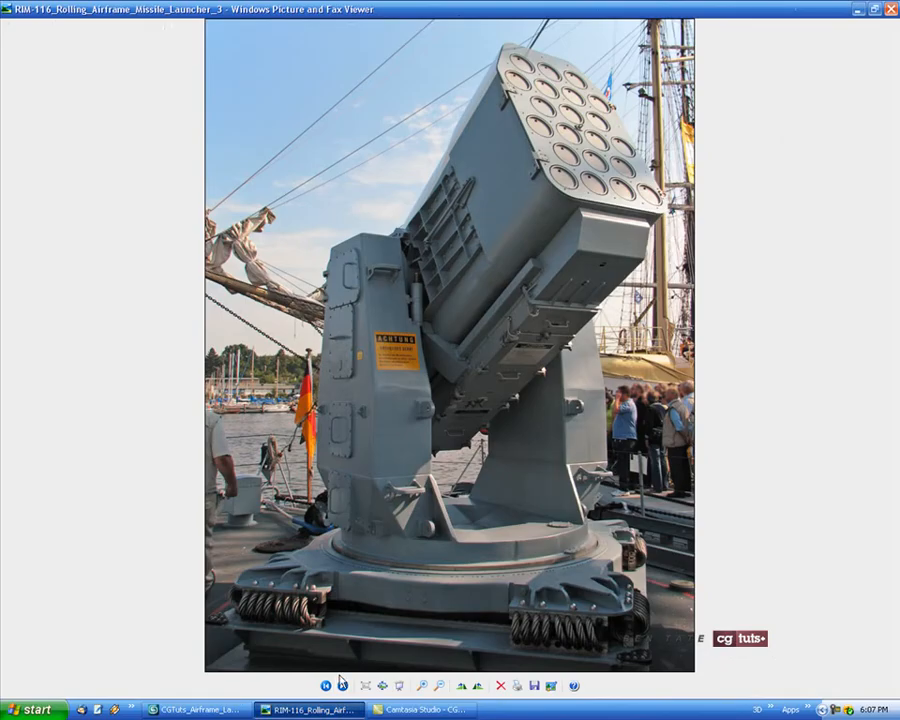
{"action": "scroll", "coordinate": [462, 342], "scroll_direction": "up", "scroll_amount": 2}
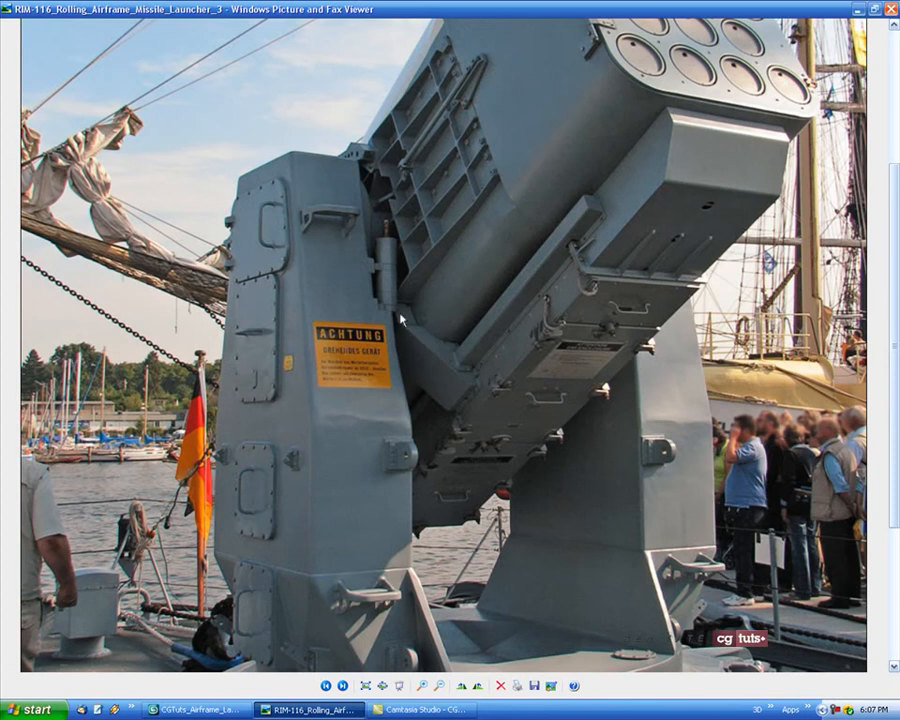
{"action": "left_click", "coordinate": [235, 709]}
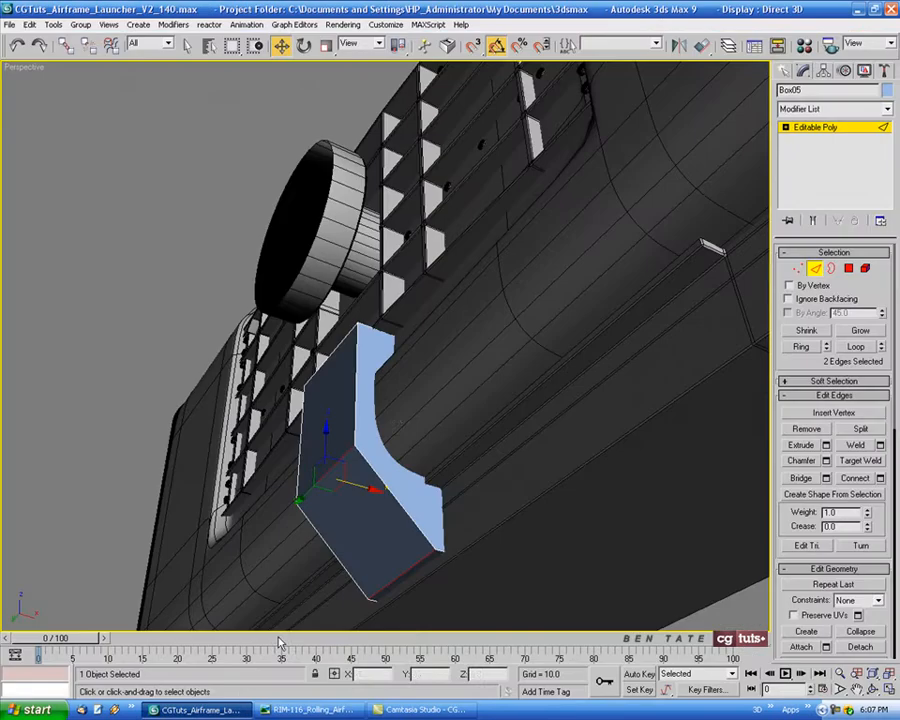
Connect the bracket's four vertical edges in the Right view with 1 segment, leaving Pinch and Slide at 0.
{"action": "key", "text": "alt+w"}
{"action": "right_click", "coordinate": [263, 473]}
{"action": "key", "text": "alt+w"}
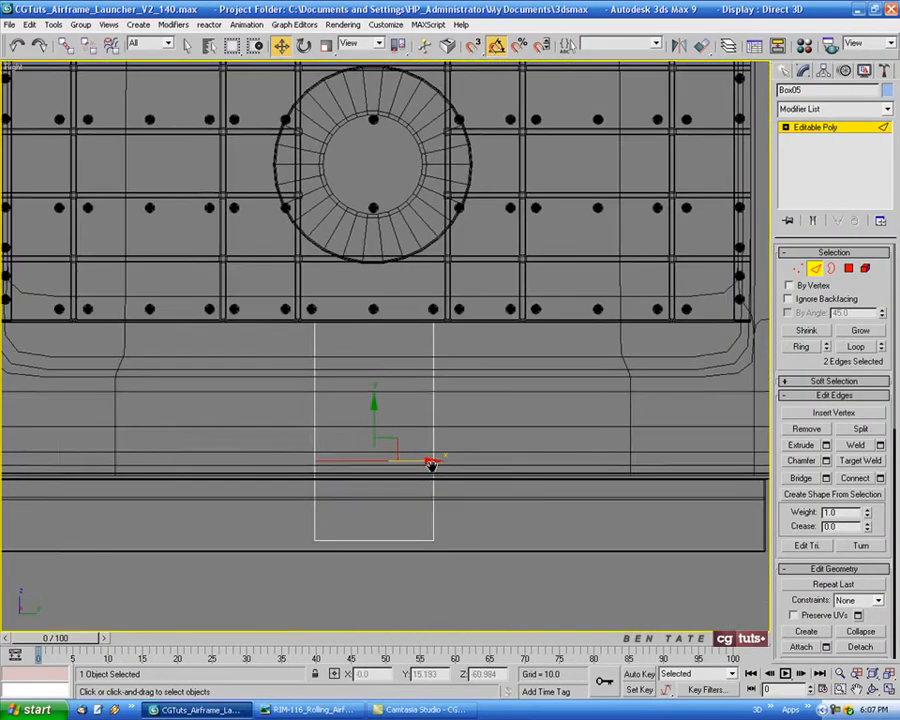
{"action": "middle_click_drag", "start_coordinate": [649, 297], "coordinate": [649, 310]}
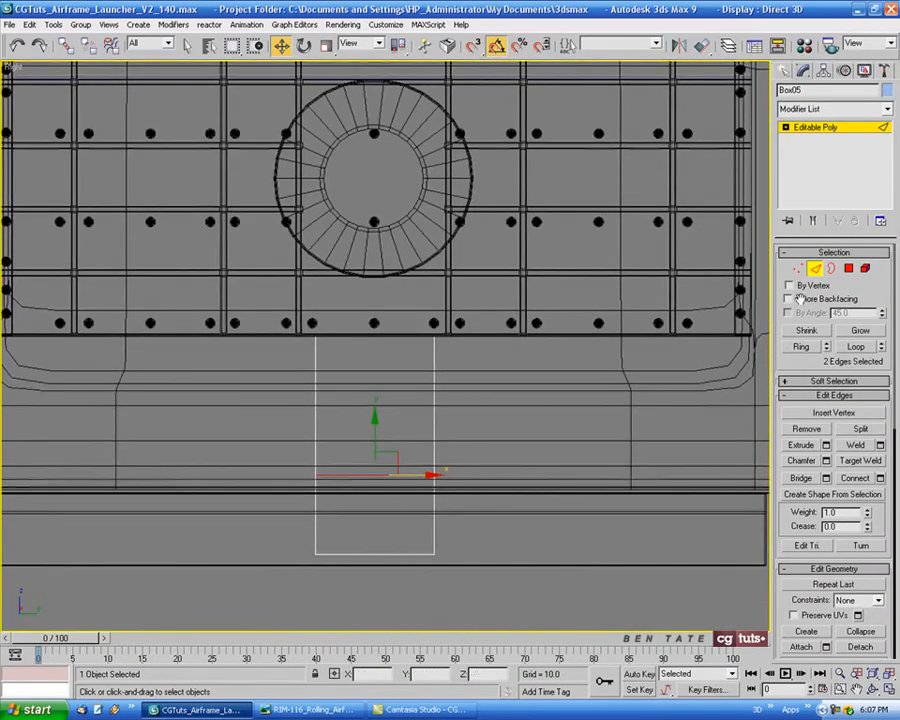
{"action": "left_click_drag", "start_coordinate": [280, 378], "coordinate": [584, 418]}
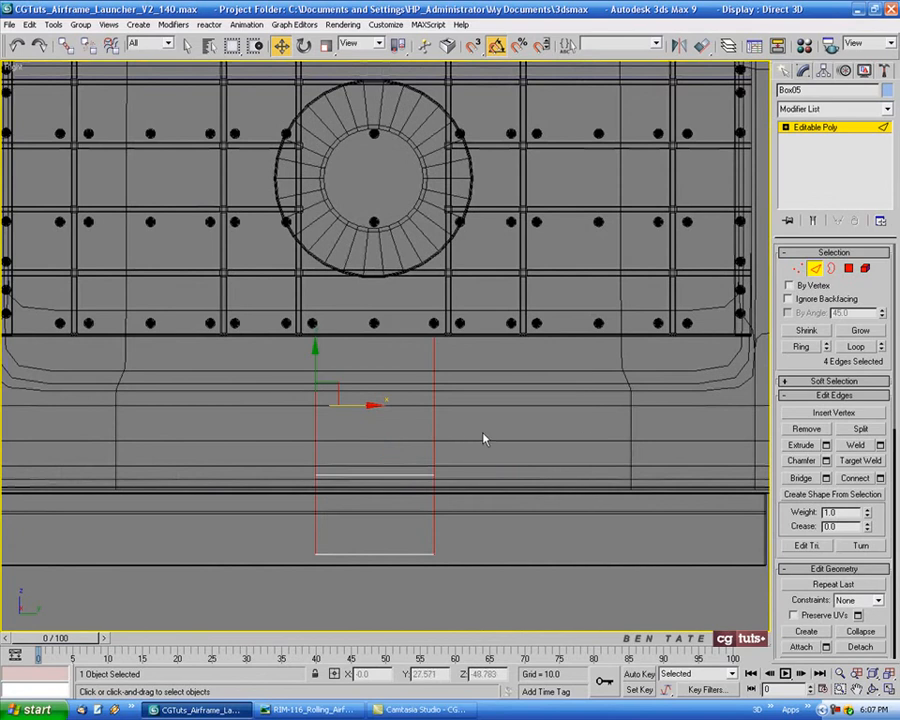
{"action": "left_click", "coordinate": [880, 478]}
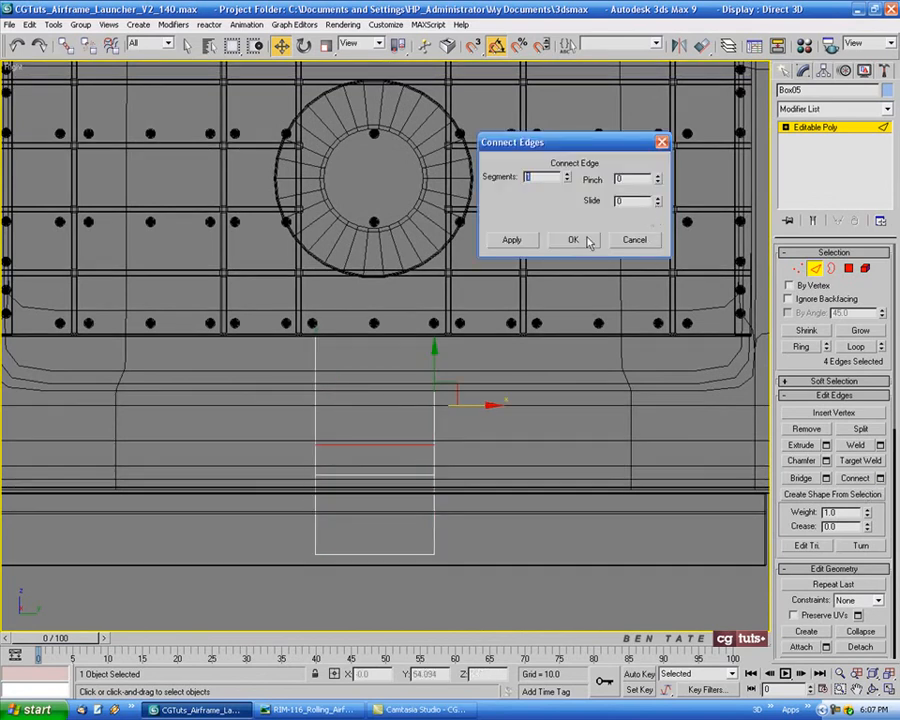
{"action": "left_click", "coordinate": [575, 241]}
Raise the new loop's two inner vertices to about Z -41.8 in the Front view, levelling them with the outer ones.
{"action": "middle_click_drag", "start_coordinate": [560, 397], "coordinate": [554, 420]}
{"action": "key", "text": "alt+w"}
{"action": "right_click", "coordinate": [603, 267]}
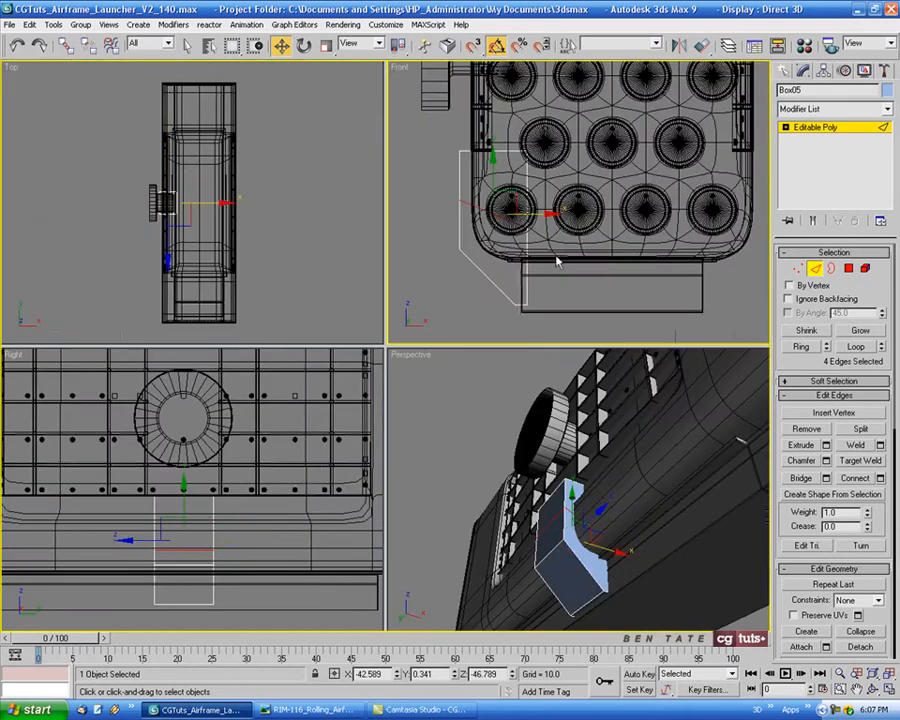
{"action": "key", "text": "alt+w"}
{"action": "middle_click_drag", "start_coordinate": [557, 259], "coordinate": [607, 266]}
{"action": "key", "text": "1"}
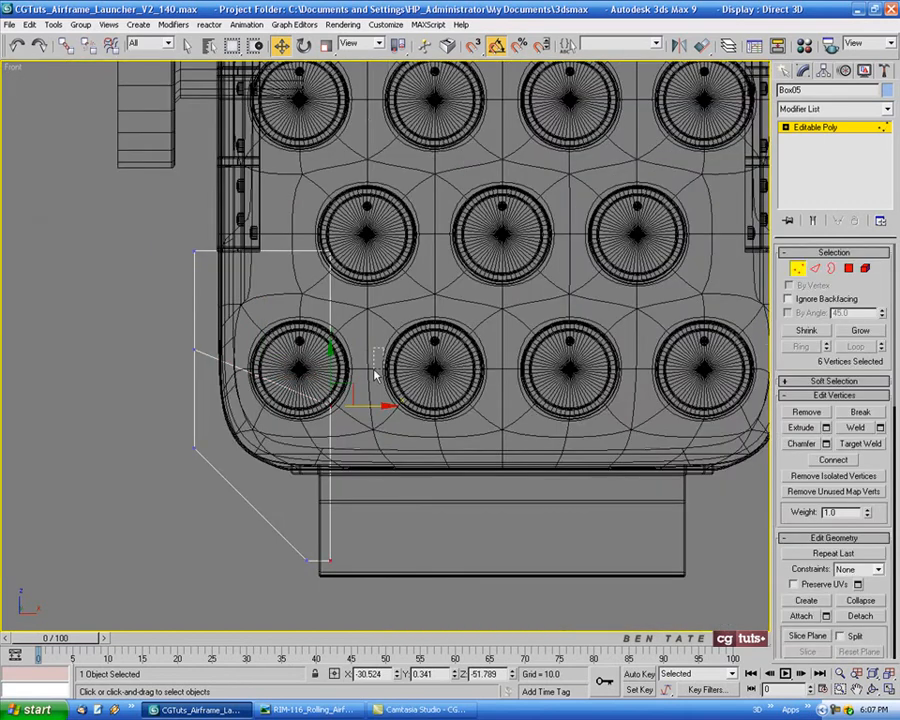
{"action": "left_click_drag", "start_coordinate": [340, 370], "coordinate": [342, 313]}
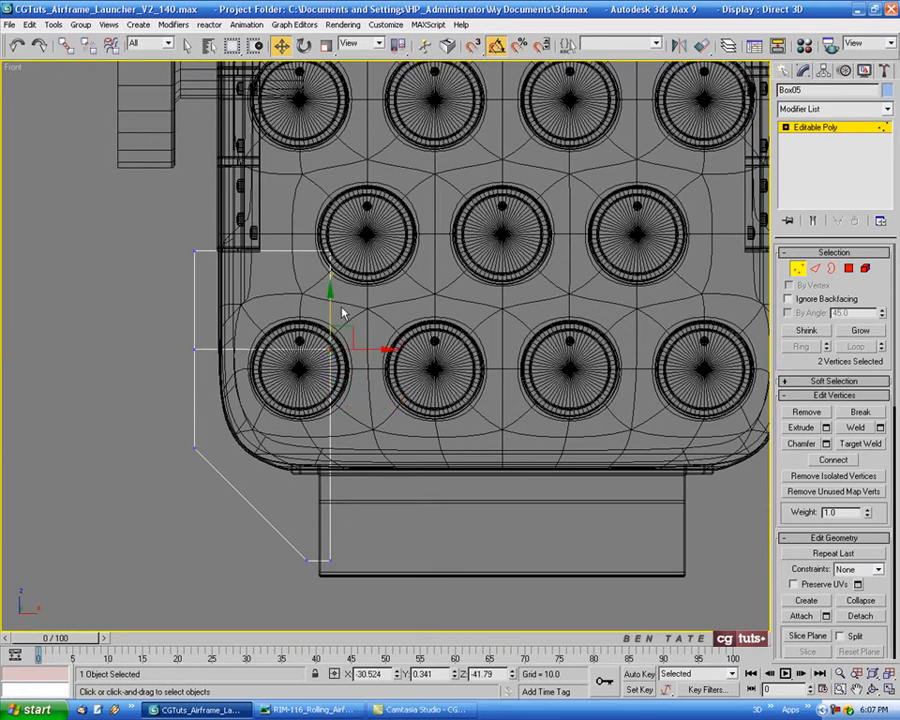
Check the bracket against the reference photo and lower its whole horizontal edge loop to about Z -45.5.
{"action": "key", "text": "alt+w"}
{"action": "right_click", "coordinate": [548, 534]}
{"action": "key", "text": "alt+w"}
{"action": "middle_click_drag", "start_coordinate": [547, 535], "coordinate": [505, 545], "text": "alt"}
{"action": "left_click", "coordinate": [310, 710]}
{"action": "left_click", "coordinate": [195, 710]}
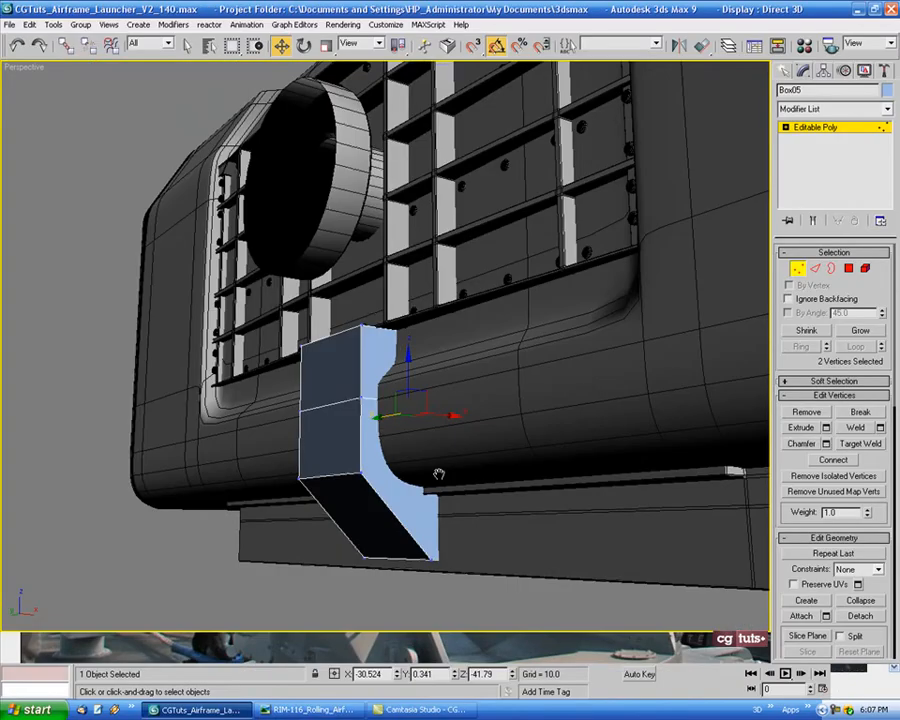
{"action": "left_click", "coordinate": [815, 268]}
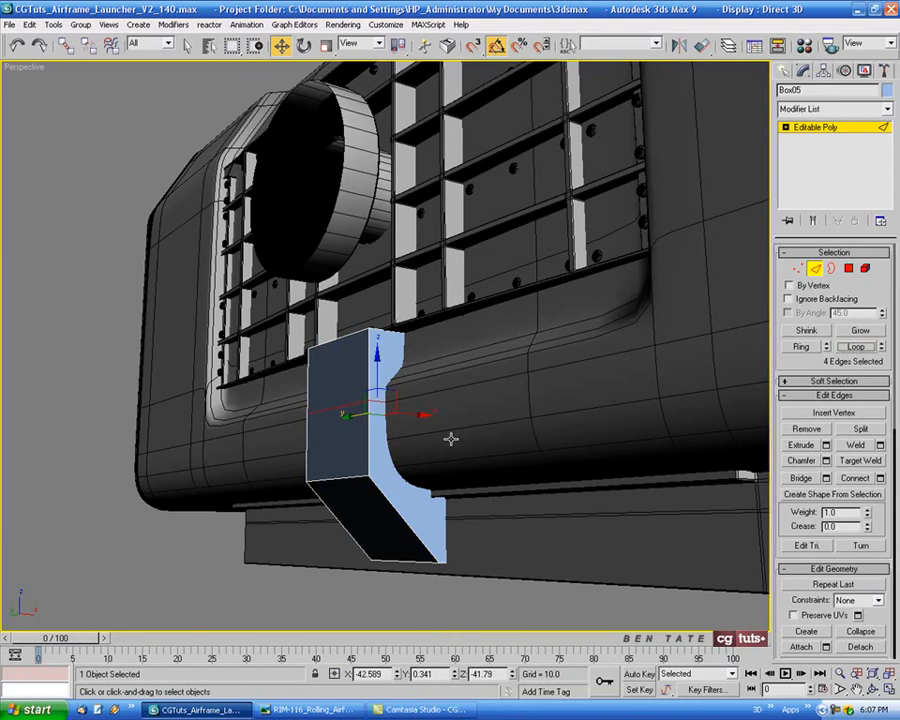
{"action": "left_click_drag", "start_coordinate": [381, 362], "coordinate": [381, 378]}
Connect the four vertical edges above the loop in the Right view with 1 segment to add a second horizontal loop.
{"action": "key", "text": "alt+w"}
{"action": "right_click", "coordinate": [221, 518]}
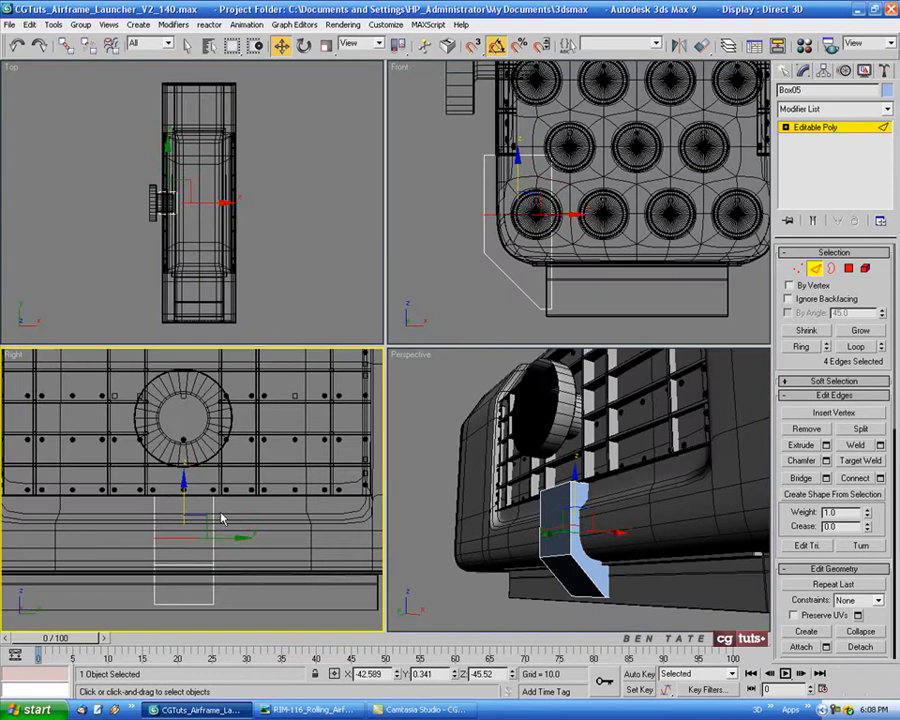
{"action": "key", "text": "alt+w"}
{"action": "middle_click_drag", "start_coordinate": [370, 486], "coordinate": [376, 479]}
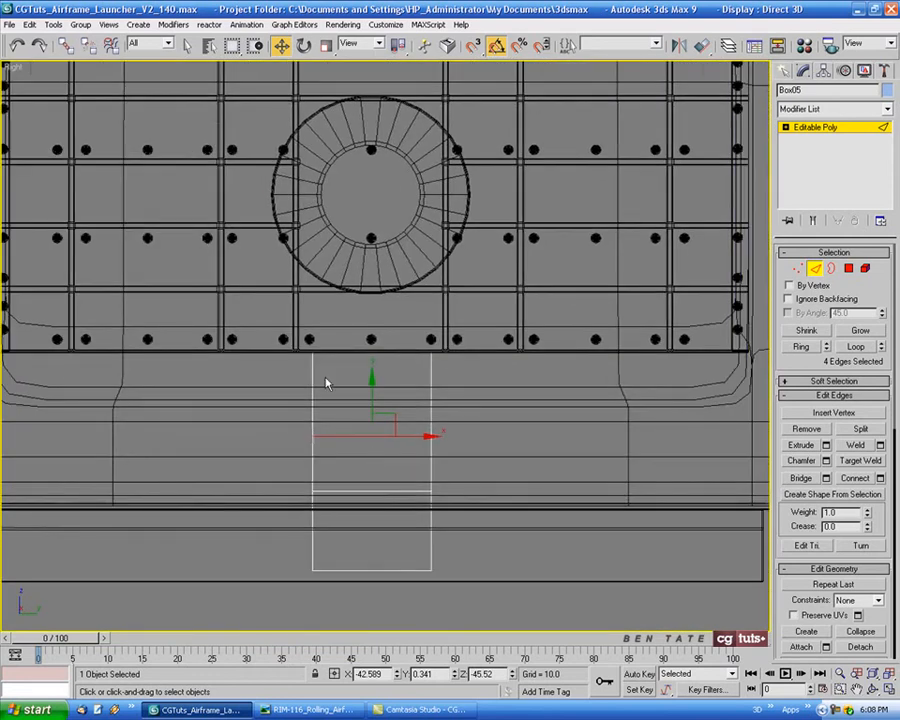
{"action": "left_click_drag", "start_coordinate": [275, 380], "coordinate": [500, 408]}
{"action": "scroll", "coordinate": [476, 402], "scroll_direction": "up", "scroll_amount": 4}
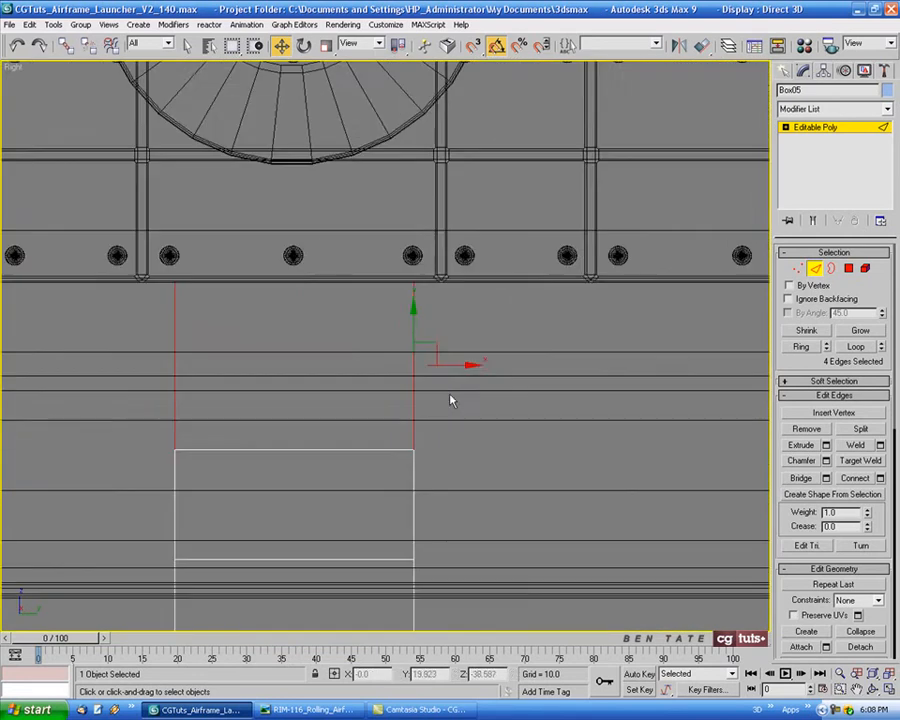
{"action": "middle_click_drag", "start_coordinate": [450, 400], "coordinate": [537, 272]}
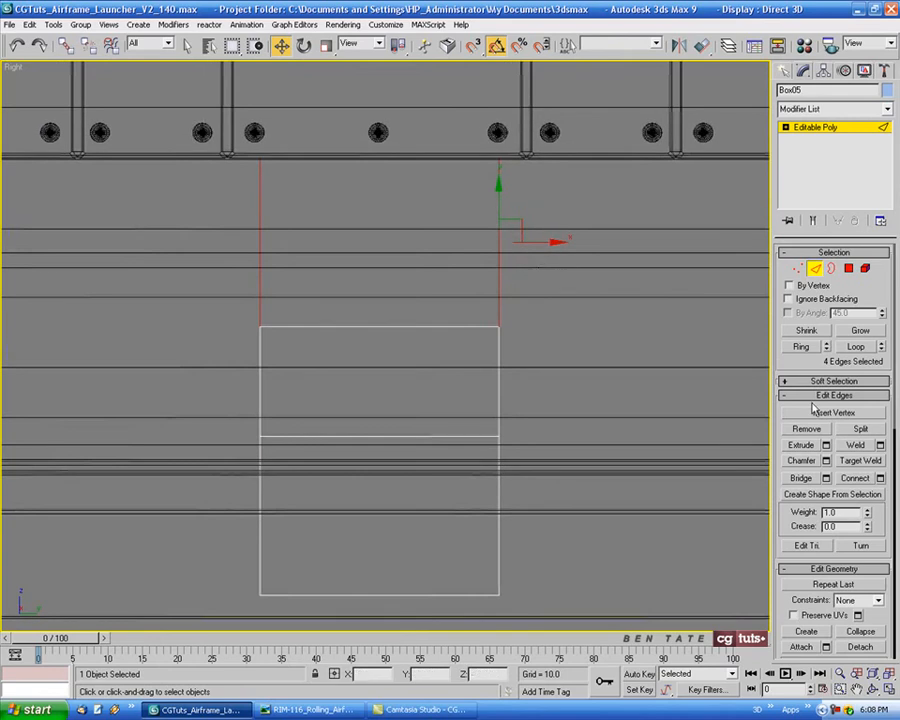
{"action": "left_click", "coordinate": [880, 478]}
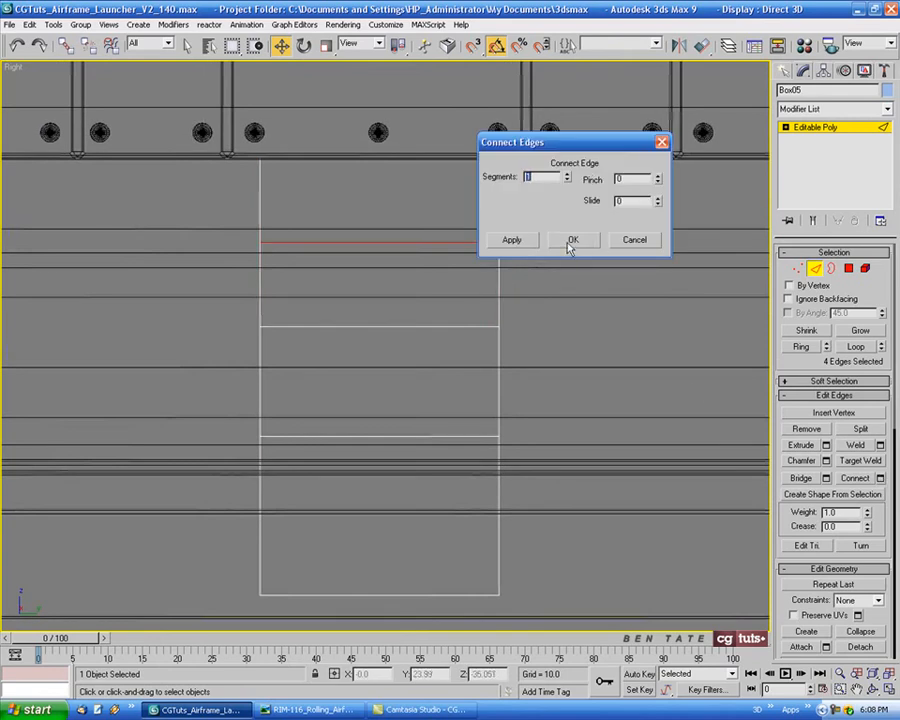
{"action": "left_click", "coordinate": [578, 241]}
Lower the new upper edge loop along Z to about -37.8 in the Perspective view.
{"action": "key", "text": "alt+w"}
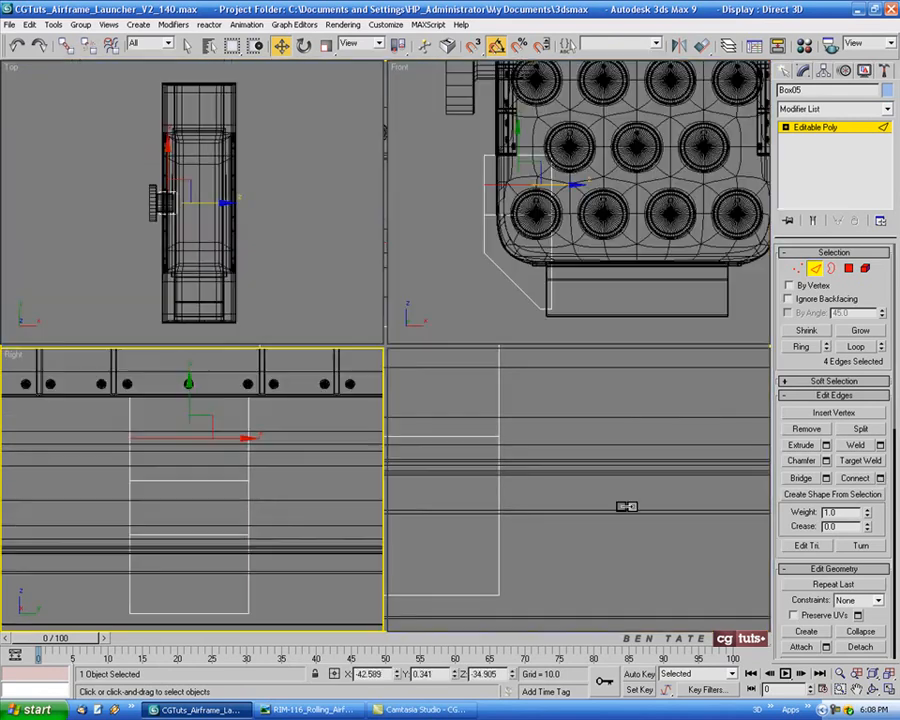
{"action": "right_click", "coordinate": [600, 494]}
{"action": "key", "text": "alt+w"}
{"action": "mouse_move", "coordinate": [548, 484]}
{"action": "middle_mouse_down", "text": "alt"}
{"action": "mouse_move", "coordinate": [573, 486]}
{"action": "mouse_move", "coordinate": [565, 484]}
{"action": "middle_mouse_up", "text": "alt"}
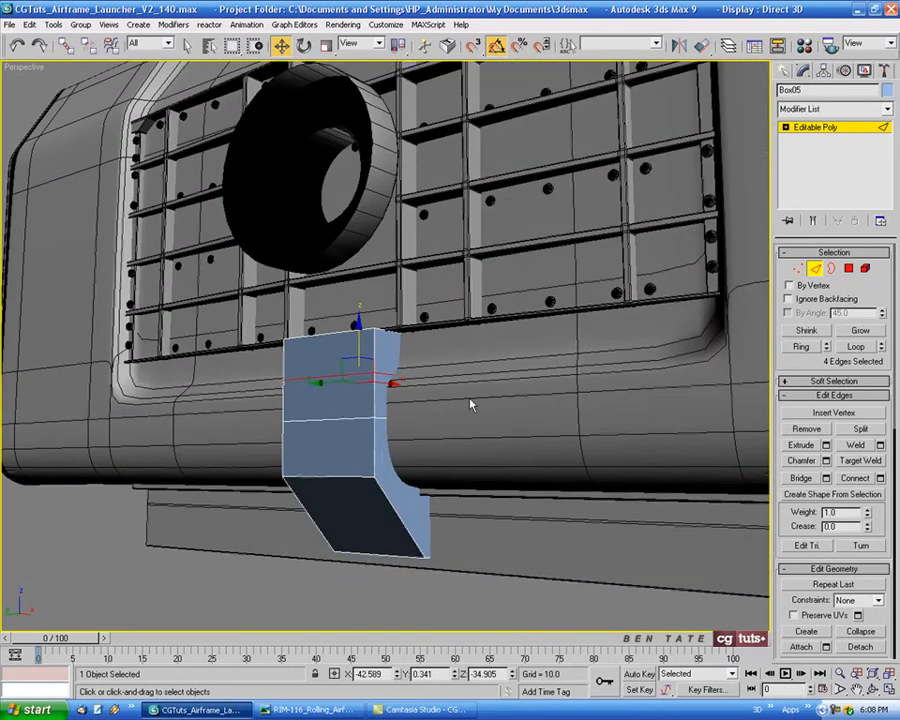
{"action": "left_click_drag", "start_coordinate": [362, 327], "coordinate": [357, 343]}
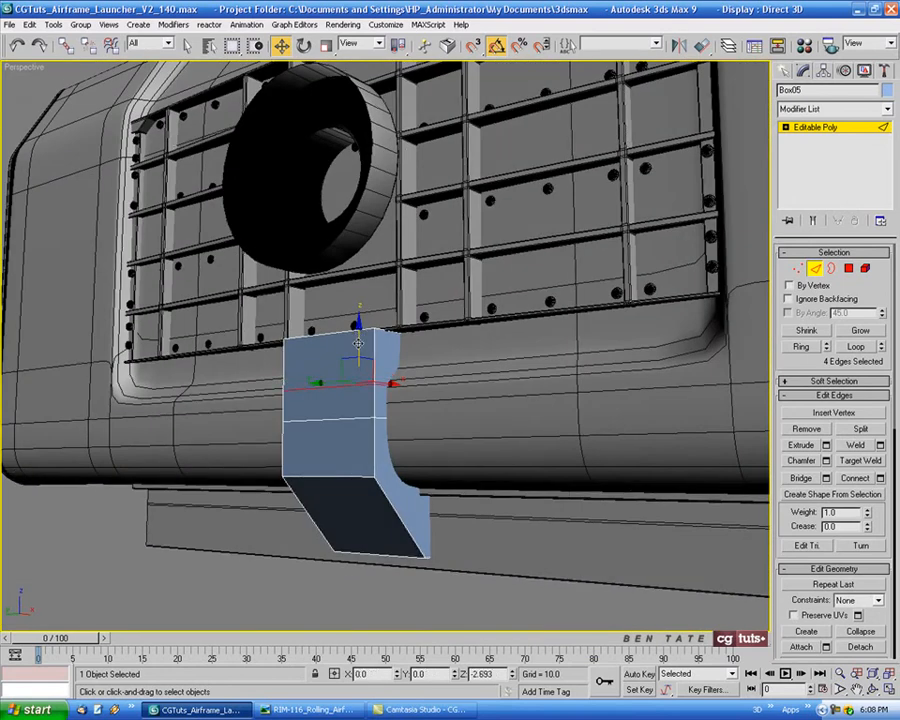
{"action": "scroll", "coordinate": [398, 394], "scroll_direction": "up", "scroll_amount": 3}
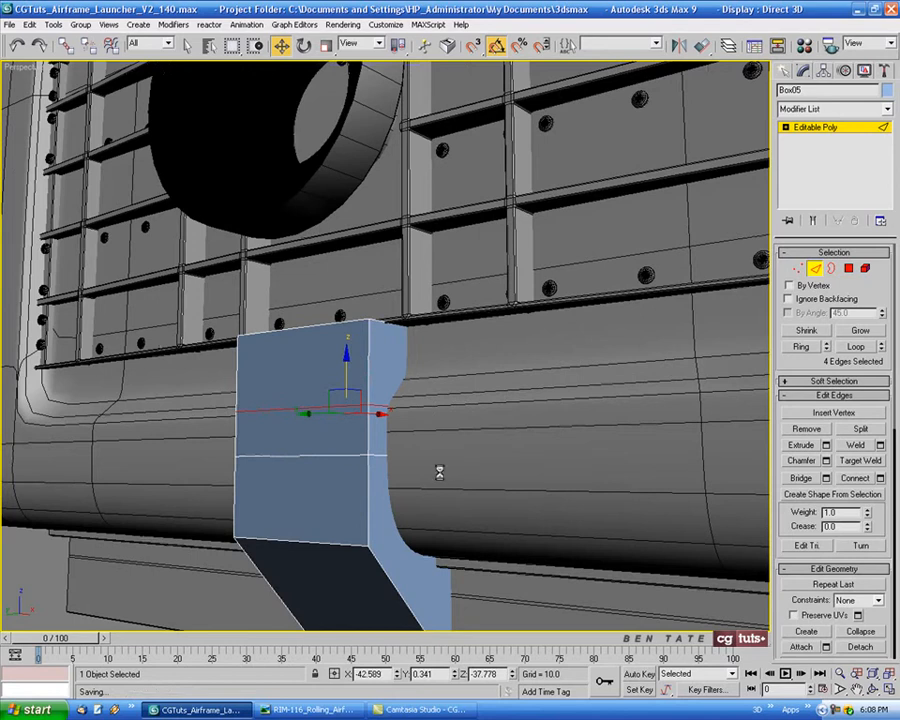
{"action": "scroll", "coordinate": [439, 472], "scroll_direction": "down", "scroll_amount": 4}
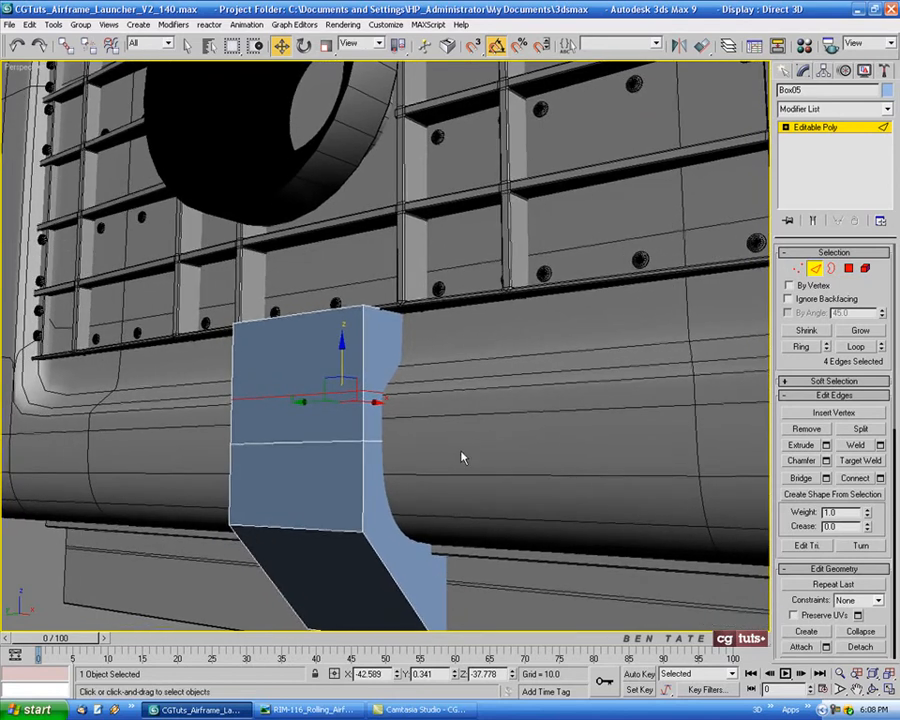
Scale the bracket's eight uppermost vertices inward horizontally in the Right view, giving it a narrower upper section that tapers out below.
{"action": "key", "text": "alt+w"}
{"action": "right_click", "coordinate": [307, 479]}
{"action": "key", "text": "alt+w"}
{"action": "middle_click_drag", "start_coordinate": [459, 420], "coordinate": [447, 463]}
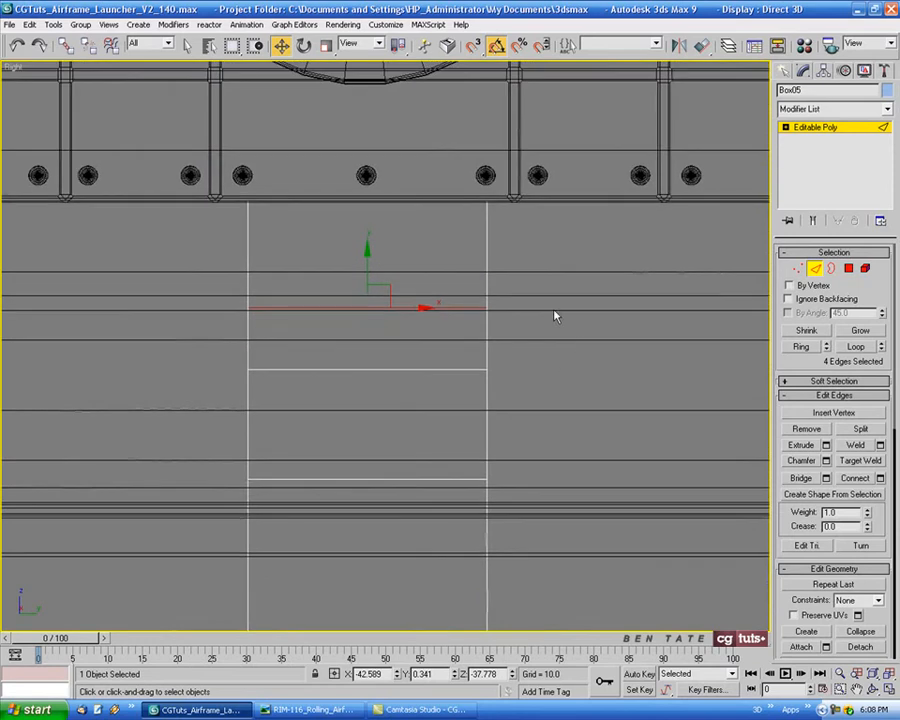
{"action": "left_click", "coordinate": [797, 268]}
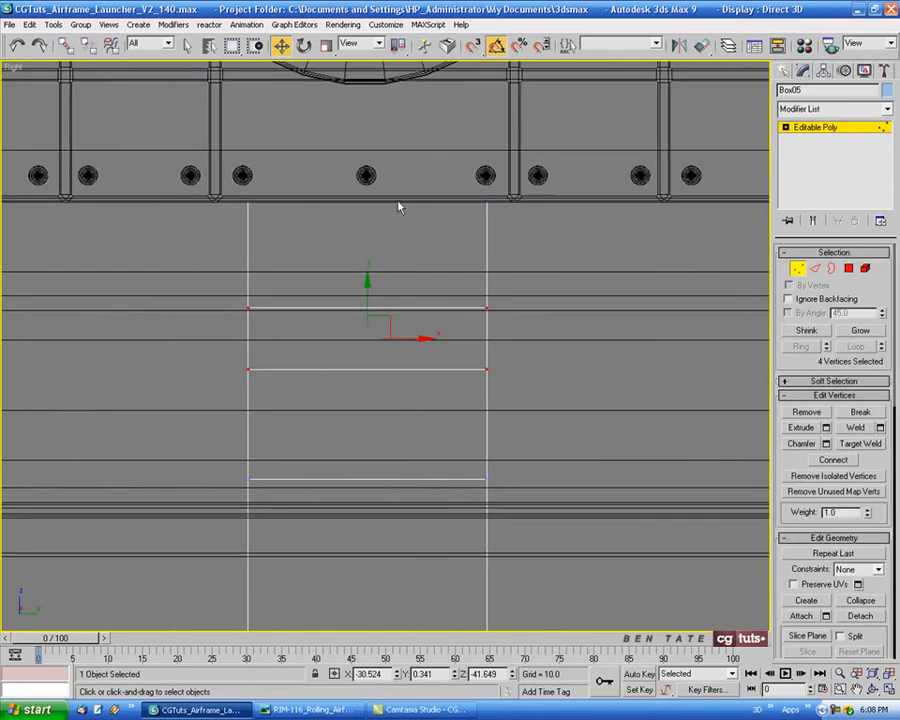
{"action": "left_click_drag", "start_coordinate": [218, 166], "coordinate": [596, 323]}
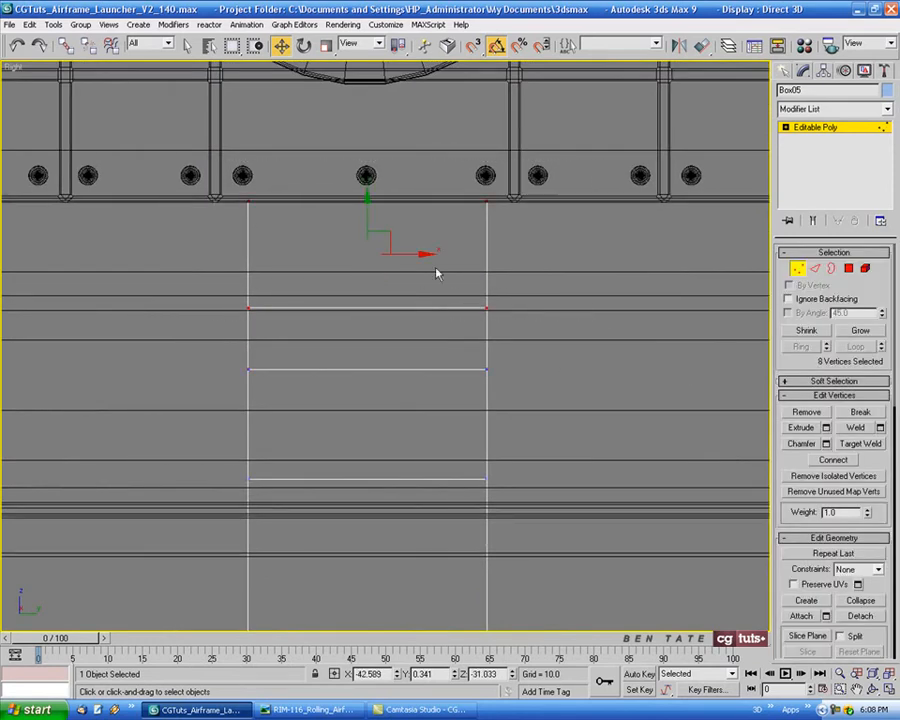
{"action": "middle_click_drag", "start_coordinate": [530, 253], "coordinate": [544, 246]}
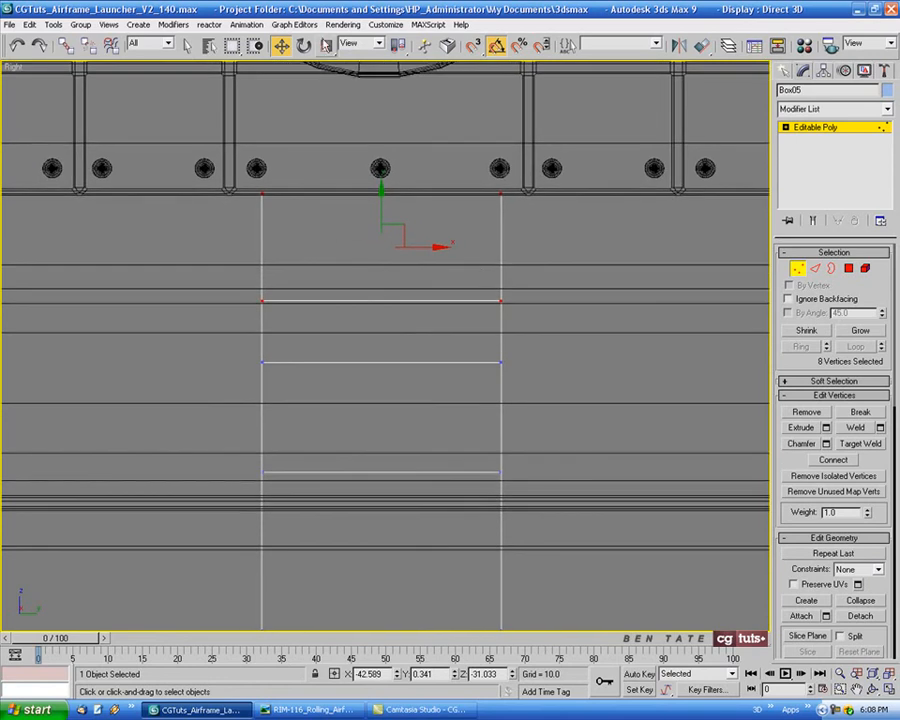
{"action": "left_click", "coordinate": [325, 45]}
{"action": "left_click_drag", "start_coordinate": [444, 246], "coordinate": [432, 250]}
{"action": "key", "text": "alt+w"}
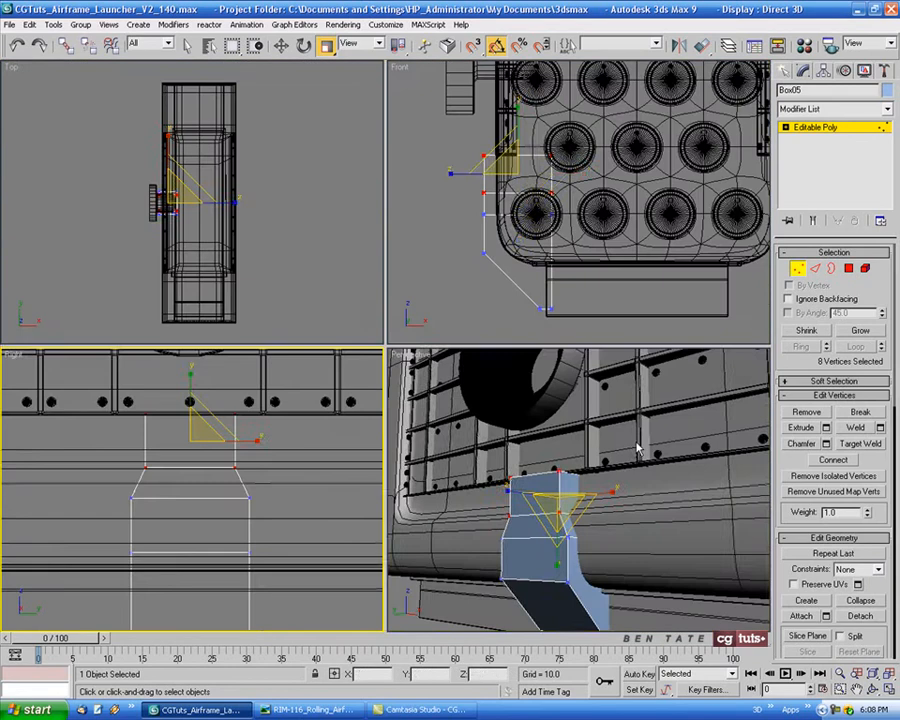
{"action": "right_click", "coordinate": [637, 447]}
{"action": "key", "text": "alt+w"}
{"action": "middle_click_drag", "start_coordinate": [542, 460], "coordinate": [565, 400], "text": "alt"}
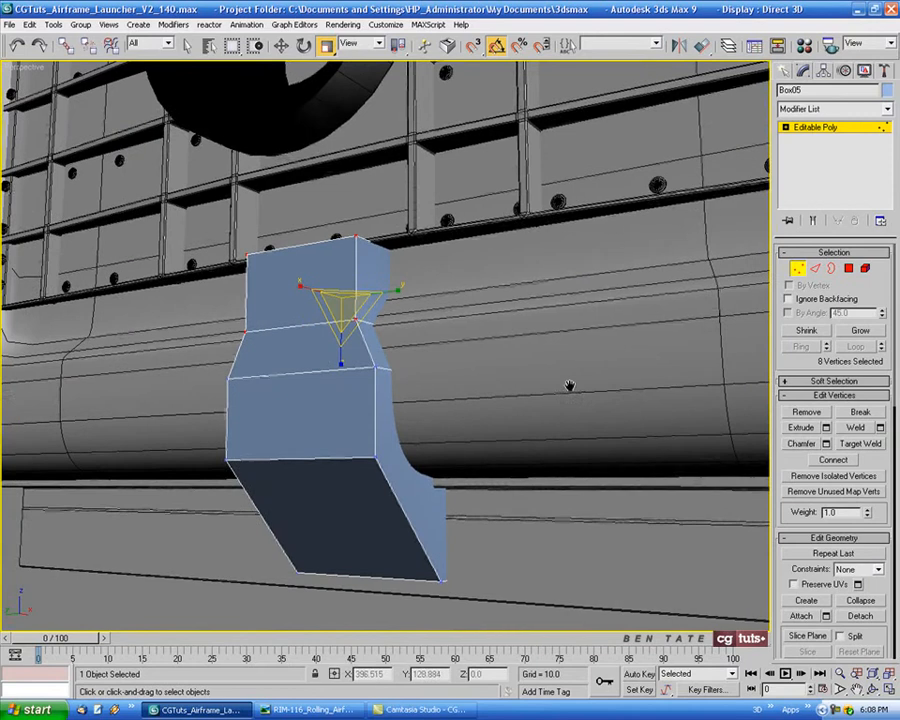
Change the bracket's object color to a stronger, more saturated blue from the 3ds Max palette.
{"action": "left_click", "coordinate": [886, 90]}
{"action": "left_click", "coordinate": [503, 320]}
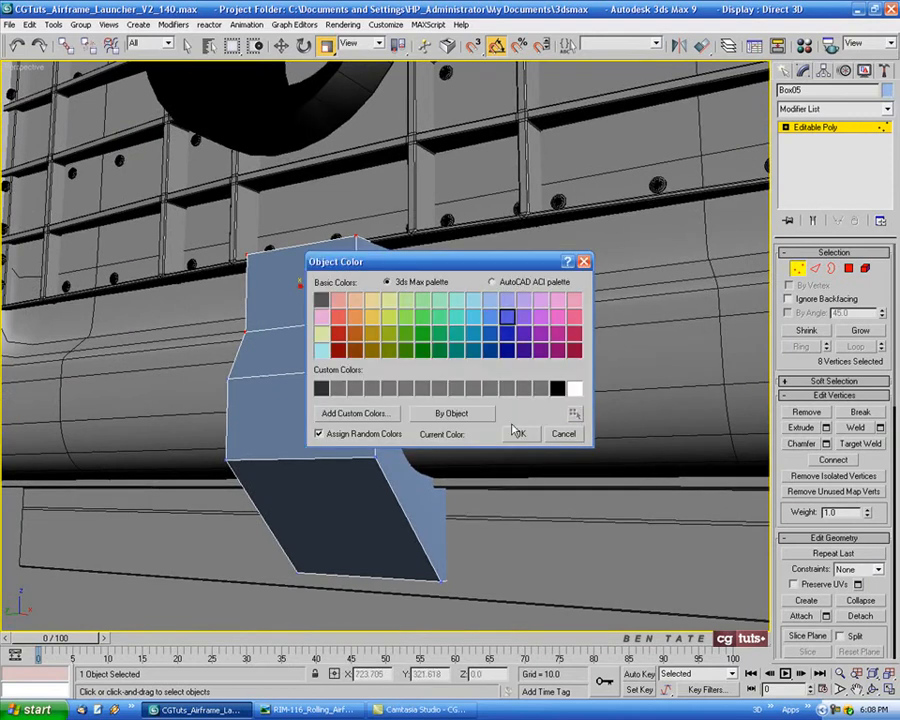
{"action": "left_click", "coordinate": [508, 437]}
{"action": "middle_click_drag", "start_coordinate": [506, 438], "coordinate": [470, 440], "text": "alt"}
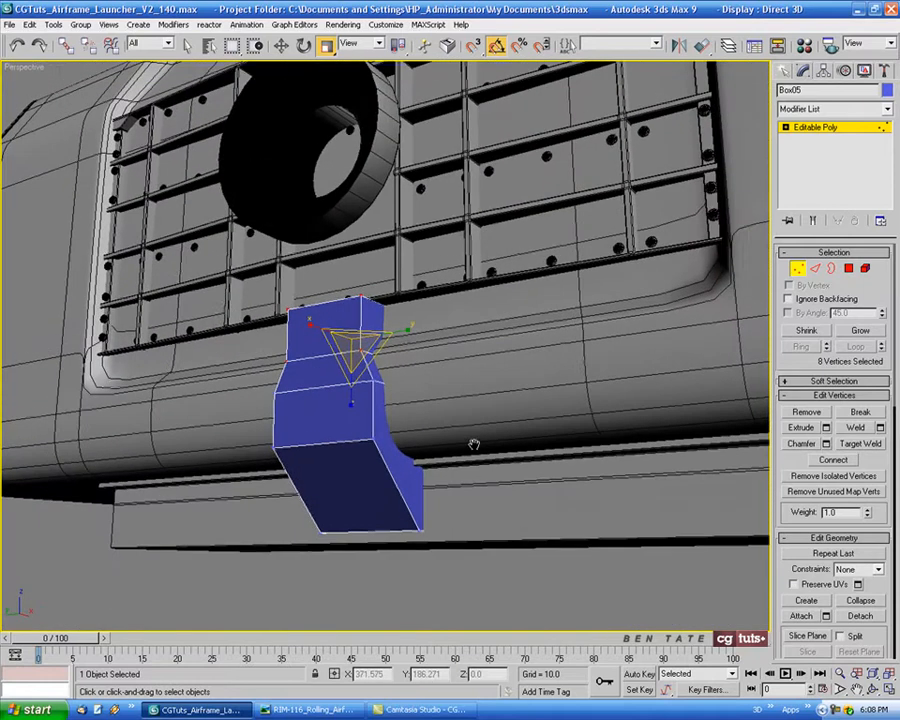
Compare the bracket with the launcher reference photo and examine its Front view profile against the pod's rounded lower corner.
{"action": "key", "text": "alt+w"}
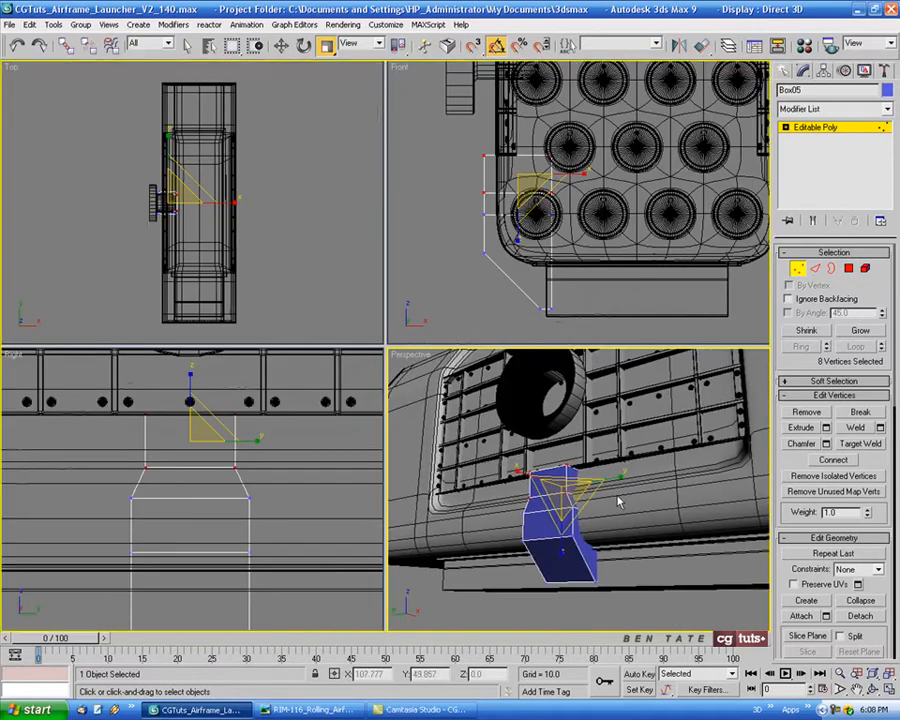
{"action": "key", "text": "alt+w"}
{"action": "mouse_move", "coordinate": [587, 502]}
{"action": "middle_mouse_down", "text": "alt"}
{"action": "mouse_move", "coordinate": [537, 504]}
{"action": "mouse_move", "coordinate": [550, 474]}
{"action": "mouse_move", "coordinate": [558, 484]}
{"action": "mouse_move", "coordinate": [590, 478]}
{"action": "middle_mouse_up", "text": "alt"}
{"action": "key", "text": "alt+Tab"}
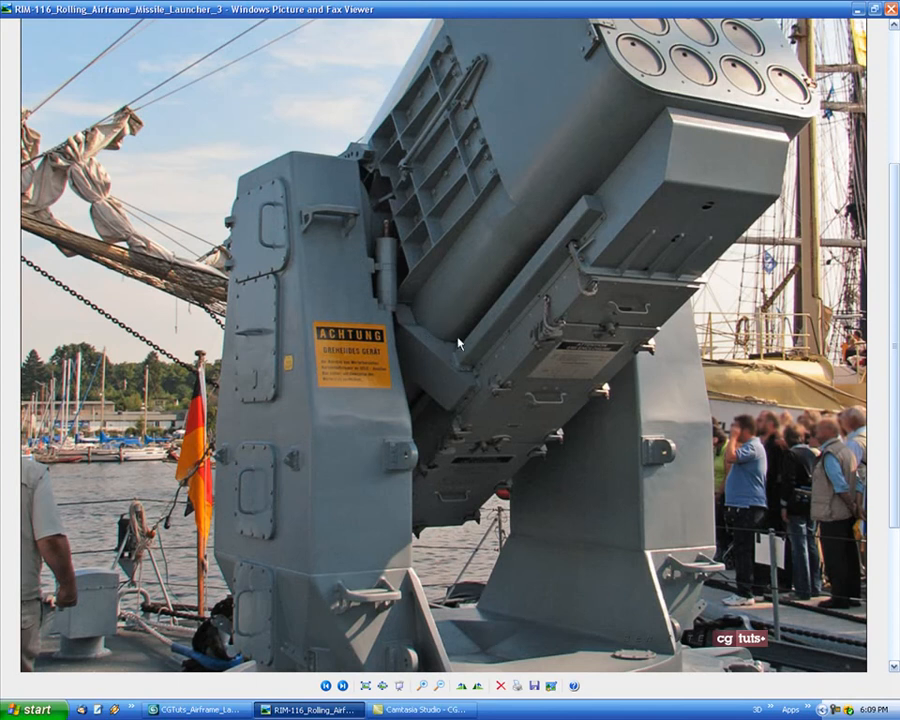
{"action": "left_click", "coordinate": [197, 709]}
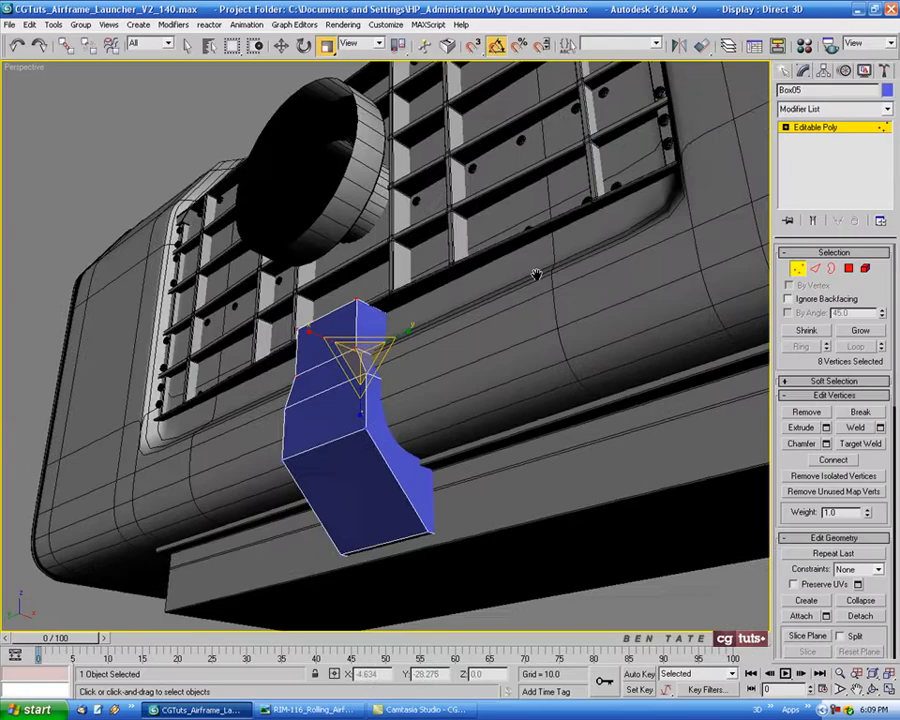
{"action": "middle_click_drag", "start_coordinate": [537, 274], "coordinate": [539, 282]}
{"action": "key", "text": "alt+w"}
{"action": "right_click", "coordinate": [539, 290]}
{"action": "key", "text": "alt+w"}
{"action": "middle_click_drag", "start_coordinate": [404, 338], "coordinate": [423, 345]}
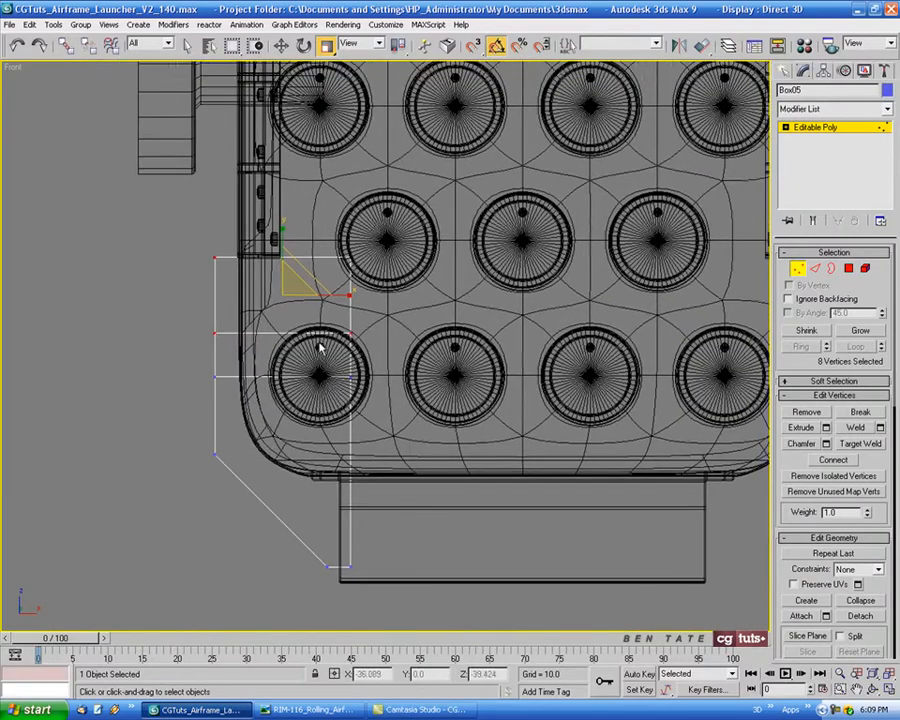
{"action": "mouse_move", "coordinate": [368, 350]}
{"action": "middle_mouse_down"}
{"action": "mouse_move", "coordinate": [384, 327]}
{"action": "mouse_move", "coordinate": [388, 352]}
{"action": "mouse_move", "coordinate": [370, 349]}
{"action": "mouse_move", "coordinate": [368, 371]}
{"action": "middle_mouse_up"}
{"action": "scroll", "coordinate": [448, 375], "scroll_direction": "down", "scroll_amount": 3}
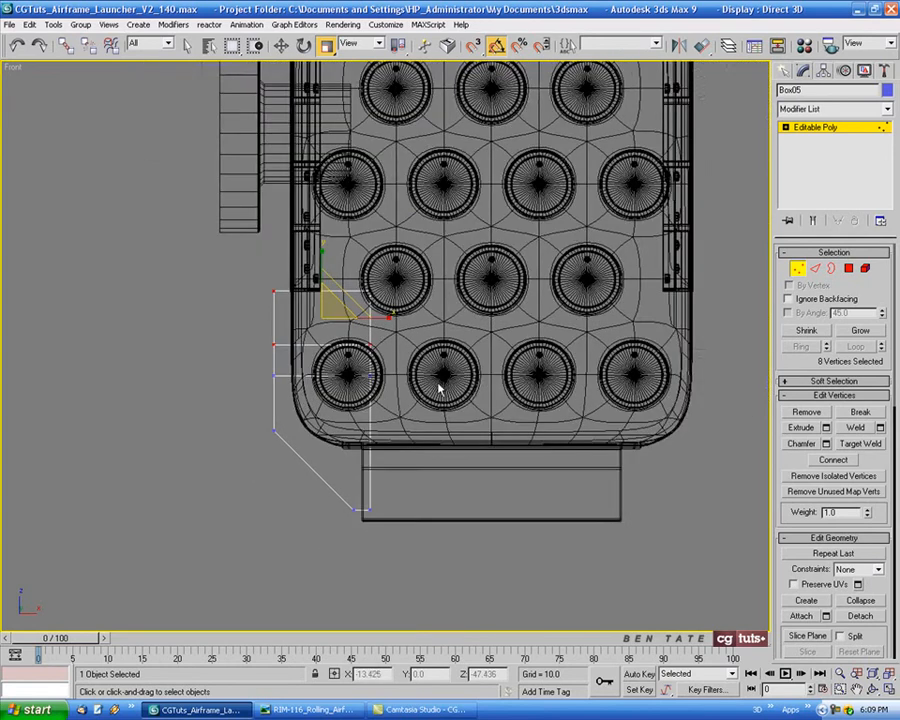
{"action": "middle_click_drag", "start_coordinate": [490, 310], "coordinate": [438, 342]}
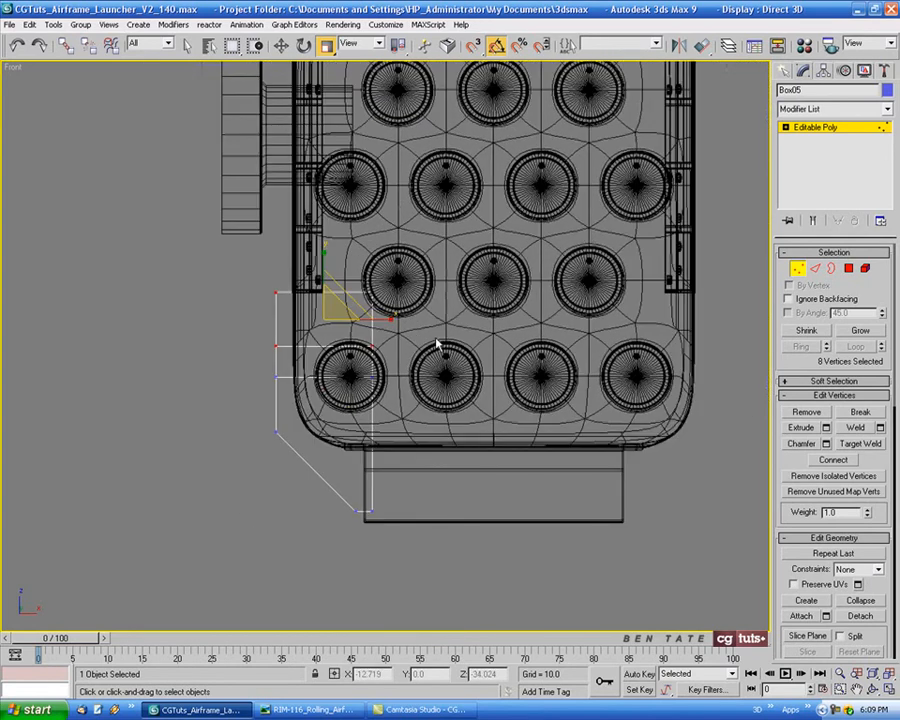
{"action": "scroll", "coordinate": [352, 392], "scroll_direction": "up", "scroll_amount": 2}
{"action": "middle_click_drag", "start_coordinate": [383, 416], "coordinate": [360, 347]}
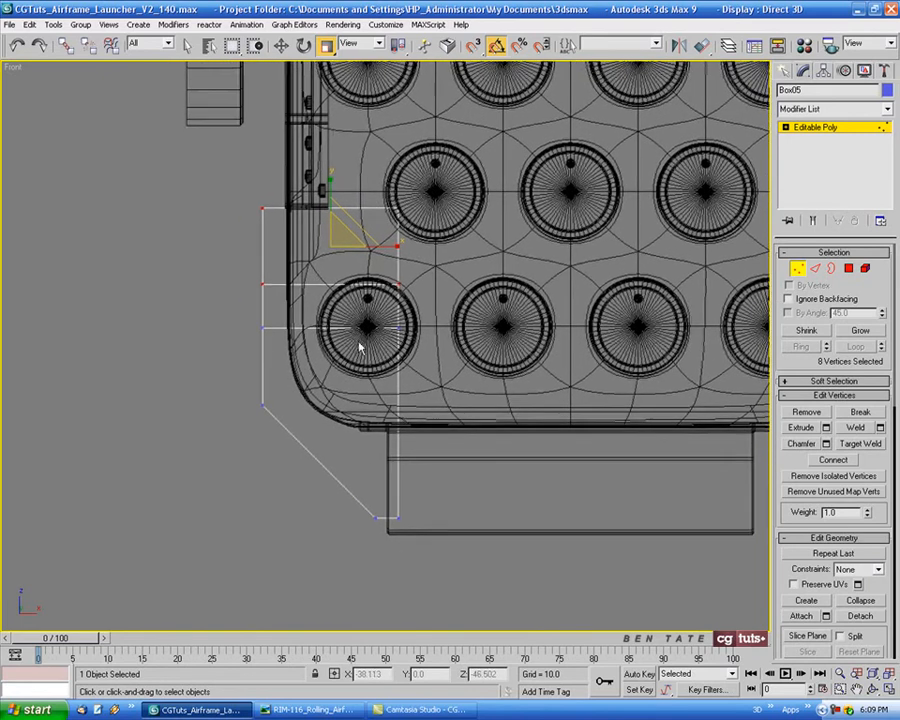
{"action": "scroll", "coordinate": [329, 307], "scroll_direction": "up", "scroll_amount": 3}
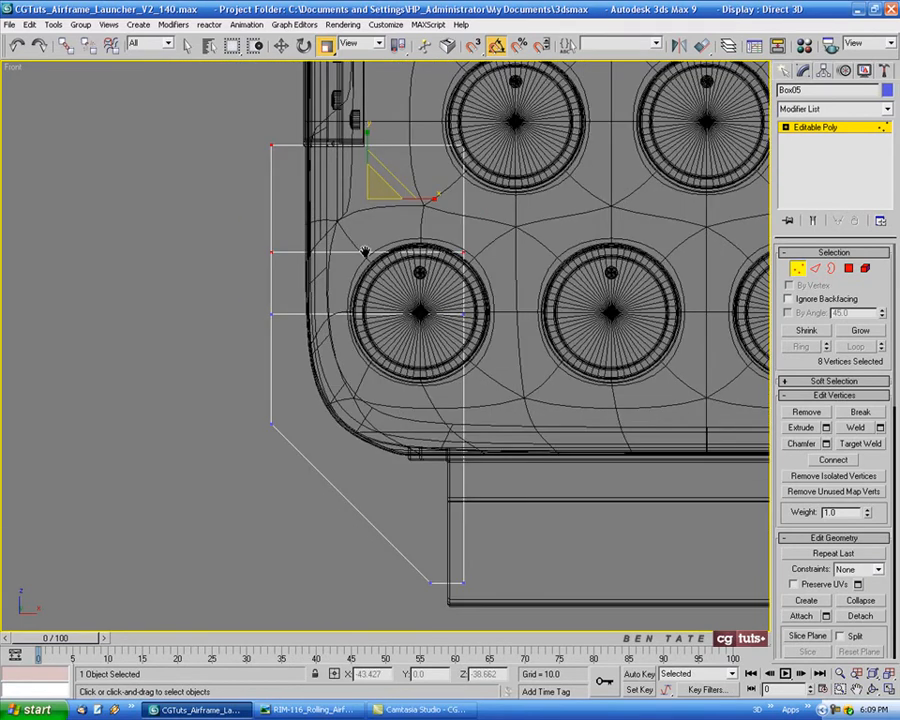
{"action": "left_click", "coordinate": [797, 270]}
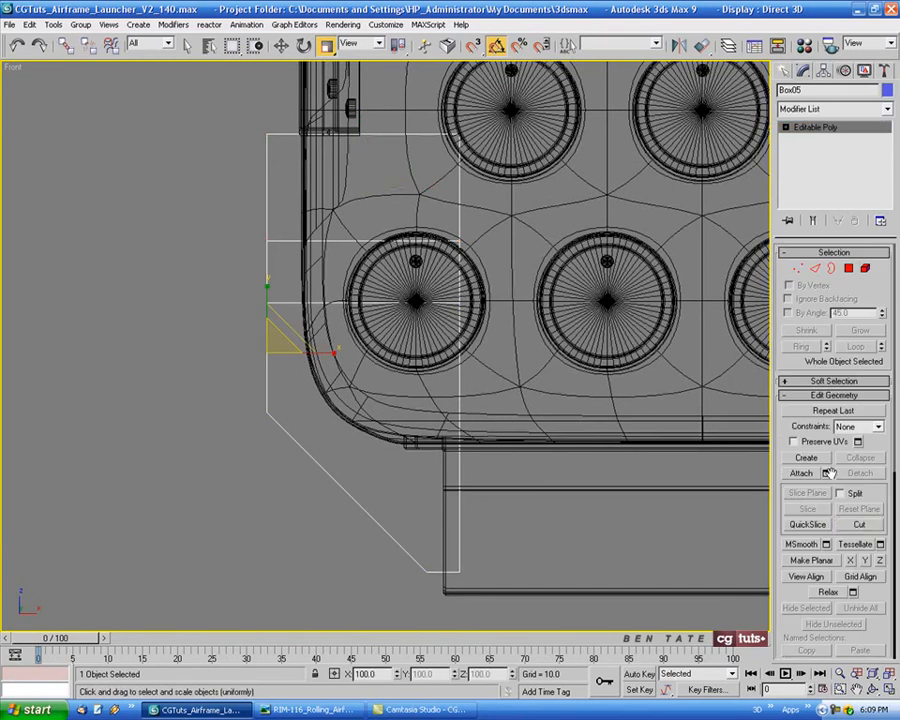
{"action": "left_click", "coordinate": [857, 525]}
{"action": "middle_click_drag", "start_coordinate": [558, 408], "coordinate": [535, 405]}
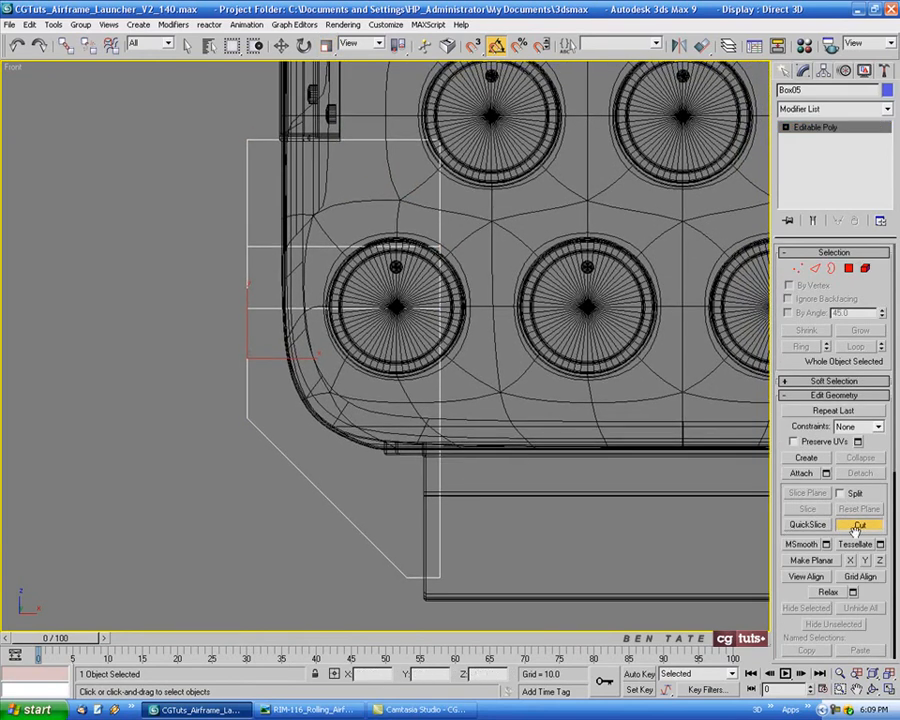
{"action": "key", "text": "r"}
Connect the ring of horizontal bracket edges in the Right view with 1 segment, adding a vertical loop down the centre.
{"action": "key", "text": "alt+w"}
{"action": "right_click", "coordinate": [337, 502]}
{"action": "key", "text": "alt+w"}
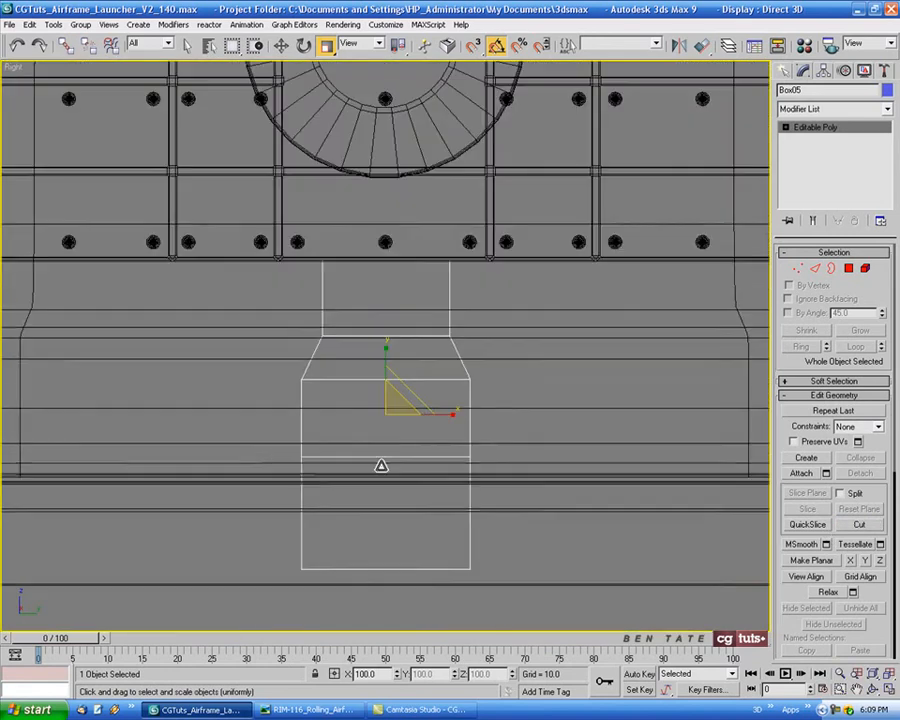
{"action": "scroll", "coordinate": [381, 465], "scroll_direction": "down", "scroll_amount": 2}
{"action": "scroll", "coordinate": [465, 441], "scroll_direction": "up", "scroll_amount": 2}
{"action": "middle_click_drag", "start_coordinate": [465, 441], "coordinate": [496, 393]}
{"action": "left_click", "coordinate": [815, 268]}
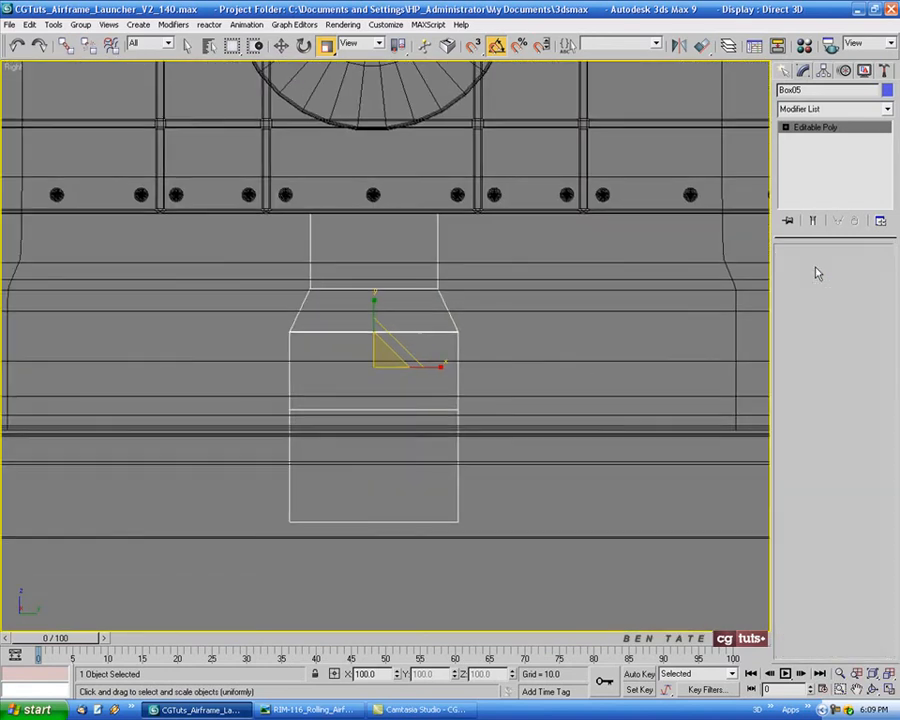
{"action": "left_click", "coordinate": [412, 330]}
{"action": "left_click", "coordinate": [388, 289]}
{"action": "key", "text": "w"}
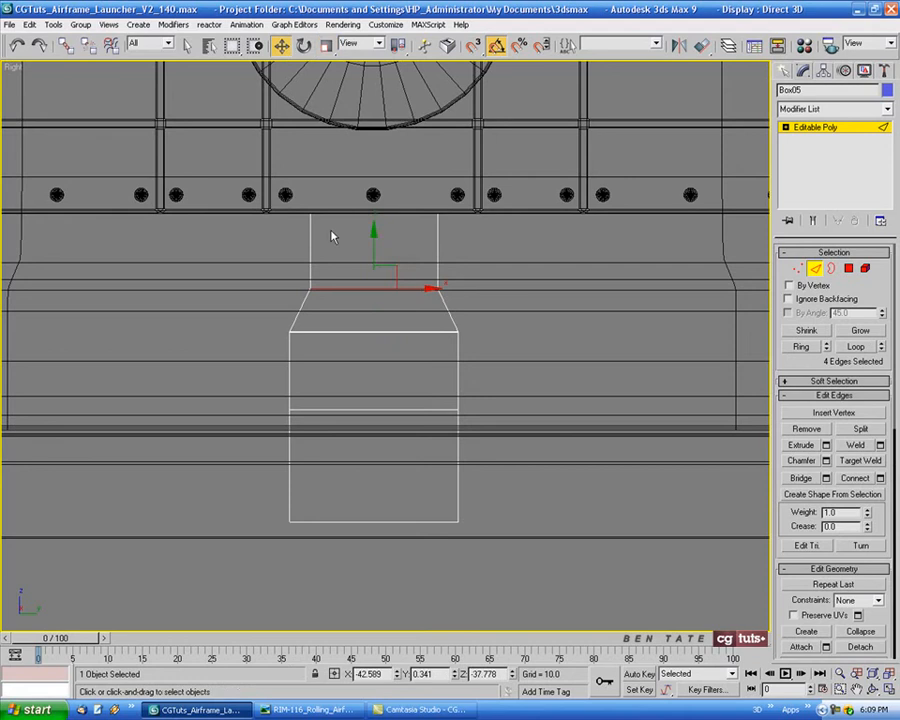
{"action": "left_click", "coordinate": [383, 331]}
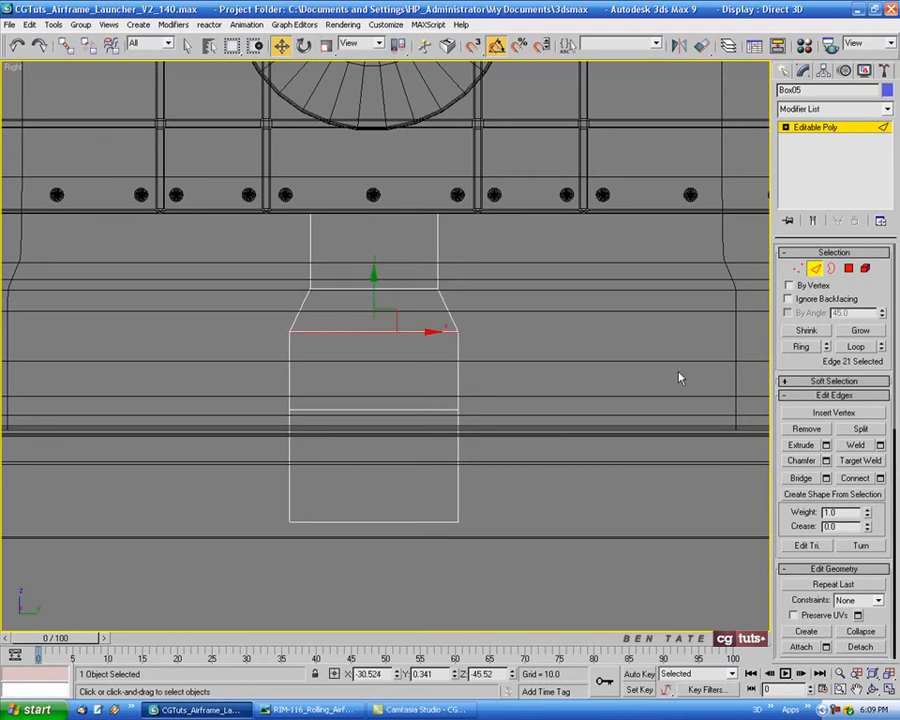
{"action": "left_click", "coordinate": [801, 346]}
{"action": "left_click", "coordinate": [880, 478]}
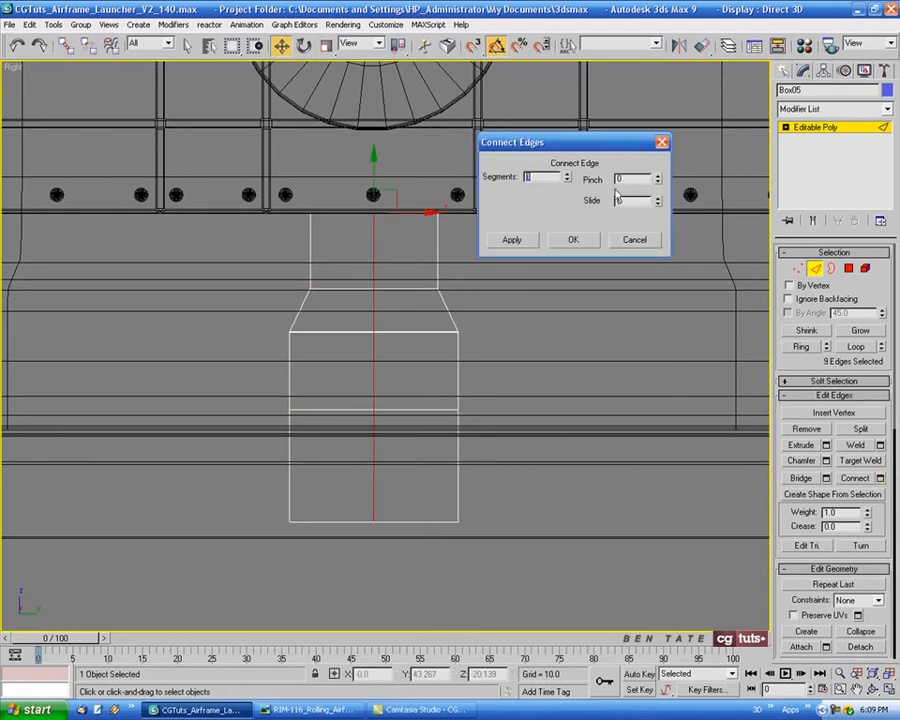
{"action": "left_click", "coordinate": [577, 245]}
{"action": "middle_click_drag", "start_coordinate": [580, 336], "coordinate": [572, 347]}
Delete all bracket vertices on the negative-Y side of the centre loop in the Right view, keeping only one half.
{"action": "left_click", "coordinate": [798, 268]}
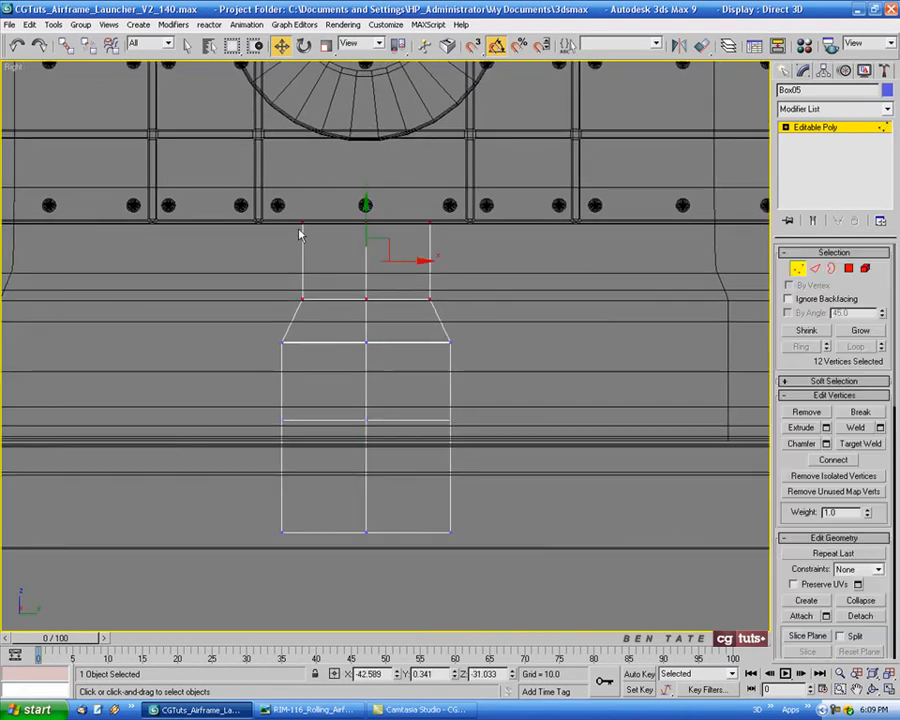
{"action": "left_click_drag", "start_coordinate": [168, 167], "coordinate": [323, 610]}
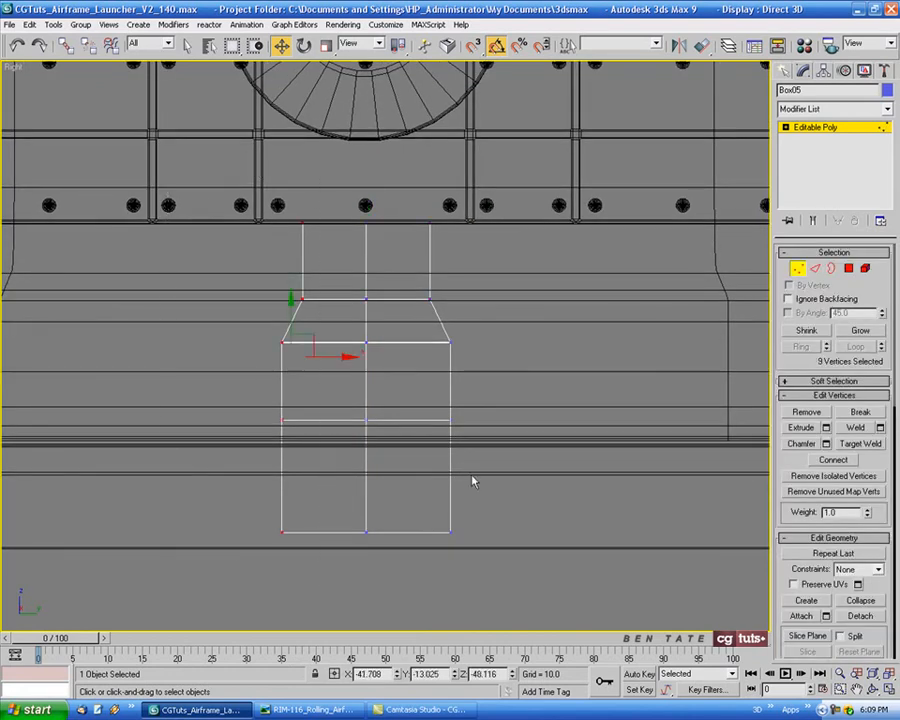
{"action": "key", "text": "Delete"}
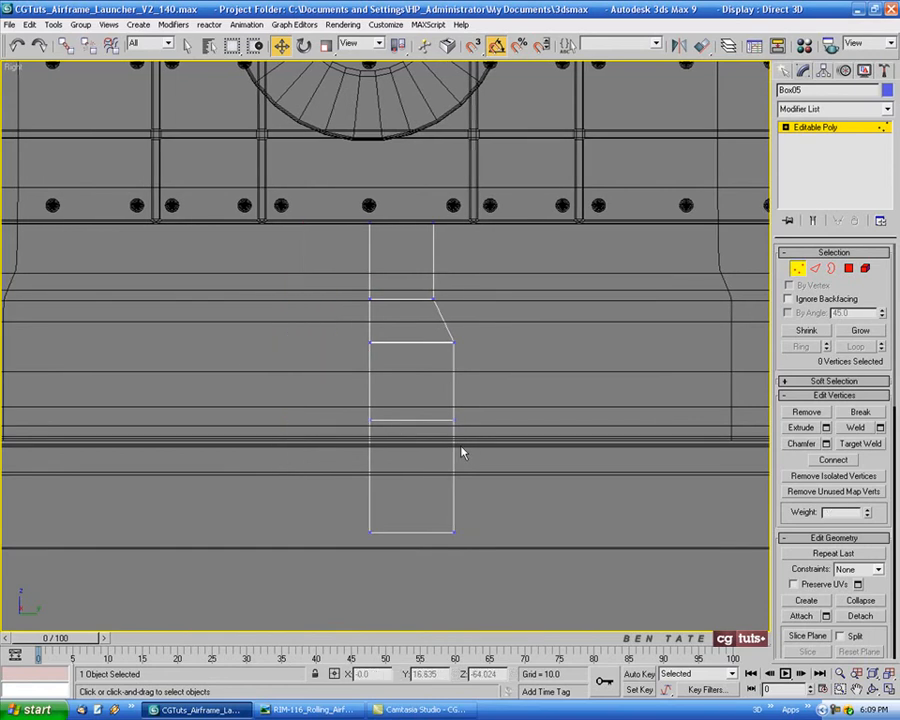
{"action": "middle_click_drag", "start_coordinate": [550, 410], "coordinate": [541, 406]}
Leave vertex editing and change the Front view to a wireframe Back view of the half bracket's open side.
{"action": "key", "text": "alt+w"}
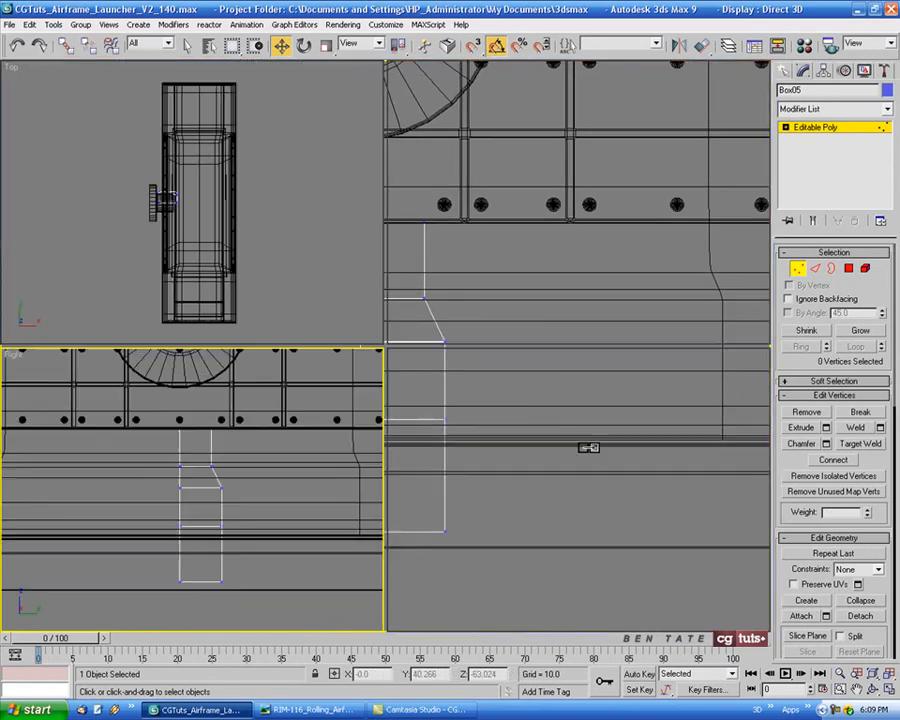
{"action": "middle_click_drag", "start_coordinate": [620, 182], "coordinate": [612, 185]}
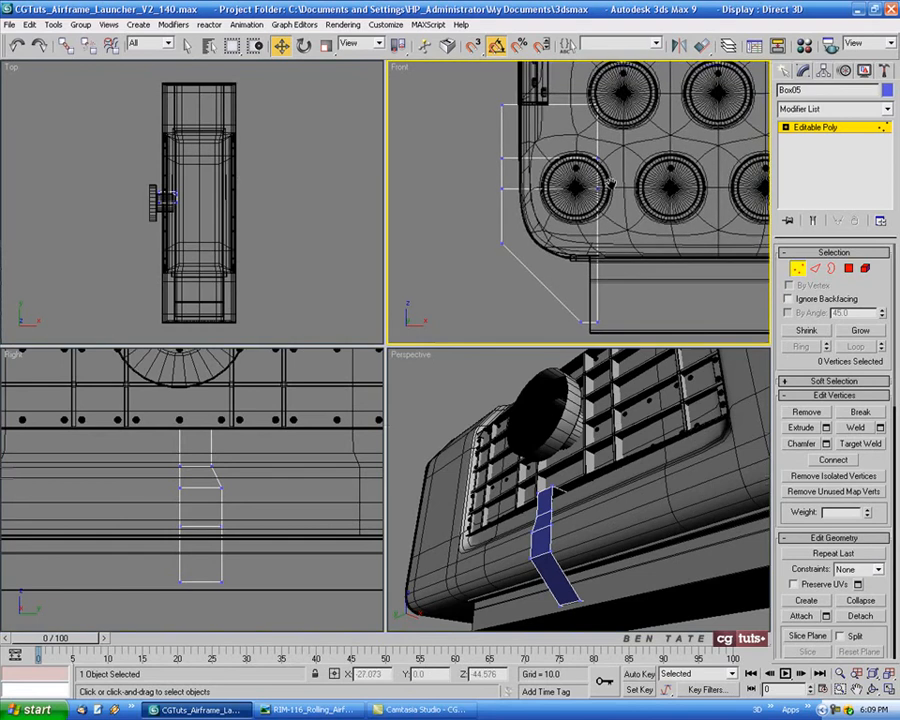
{"action": "key", "text": "alt+w"}
{"action": "middle_click_drag", "start_coordinate": [542, 261], "coordinate": [529, 263]}
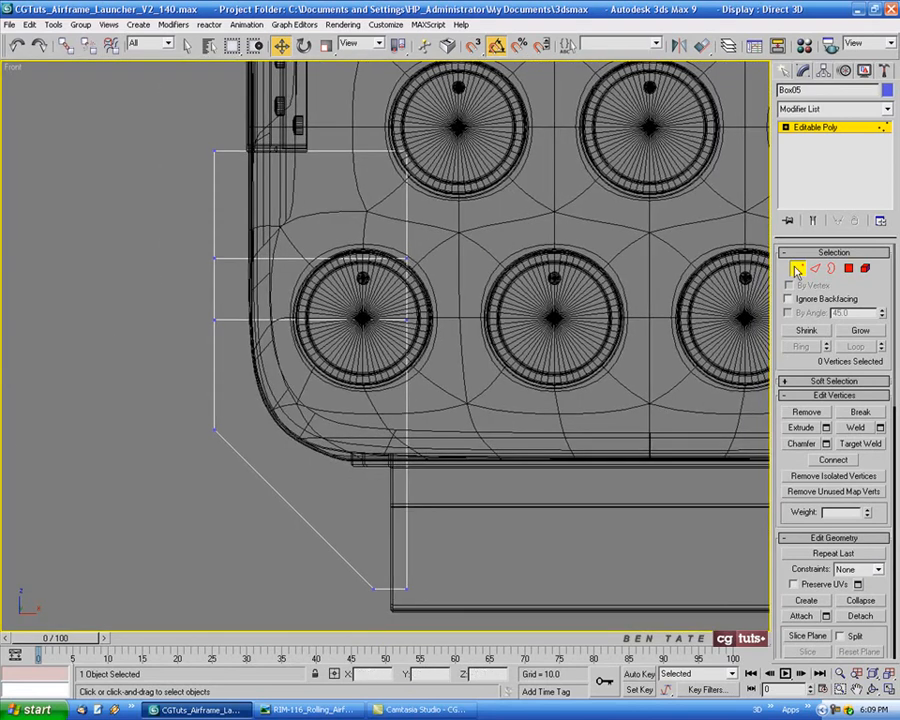
{"action": "left_click", "coordinate": [797, 268]}
{"action": "middle_click_drag", "start_coordinate": [605, 283], "coordinate": [597, 283]}
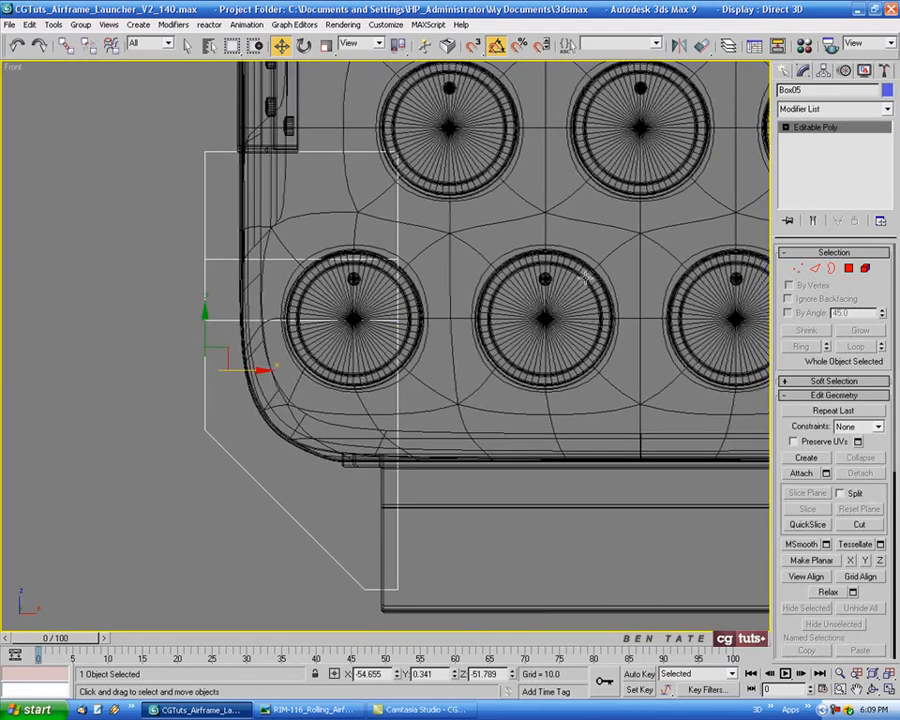
{"action": "key", "text": "F3"}
{"action": "key", "text": "F3"}
{"action": "right_click", "coordinate": [13, 67]}
{"action": "mouse_move", "coordinate": [30, 75]}
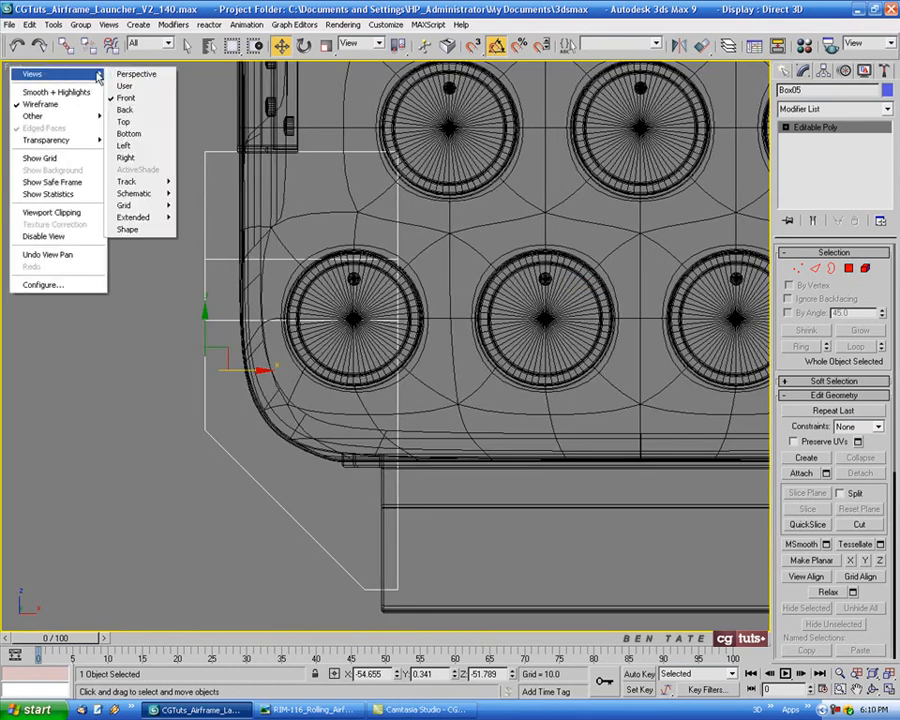
{"action": "left_click", "coordinate": [145, 111]}
{"action": "middle_click_drag", "start_coordinate": [563, 308], "coordinate": [506, 302]}
{"action": "key", "text": "F3"}
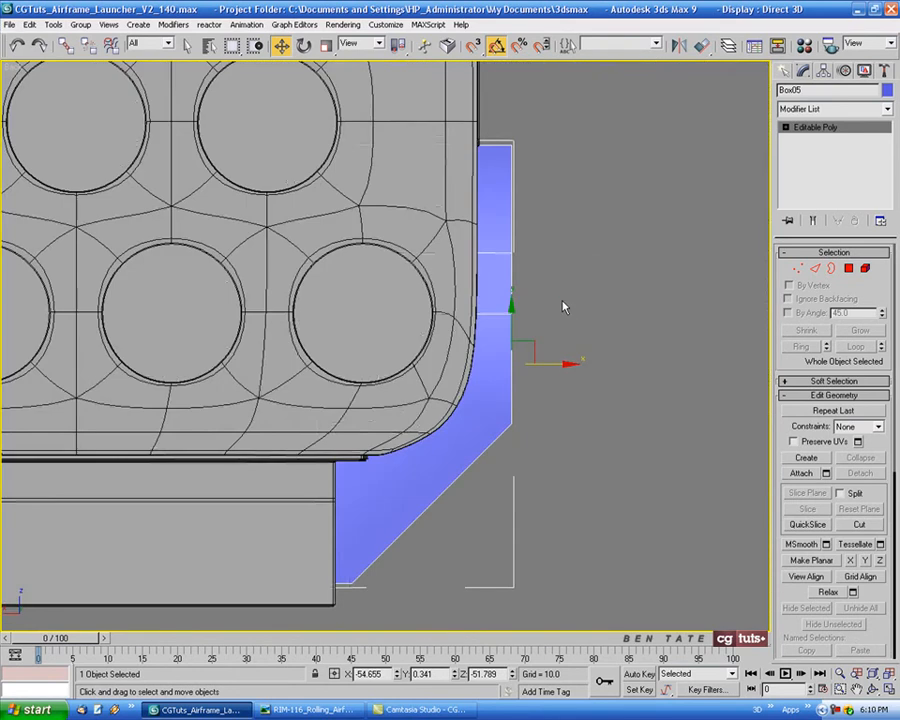
{"action": "key", "text": "F3"}
{"action": "middle_click_drag", "start_coordinate": [580, 309], "coordinate": [578, 302]}
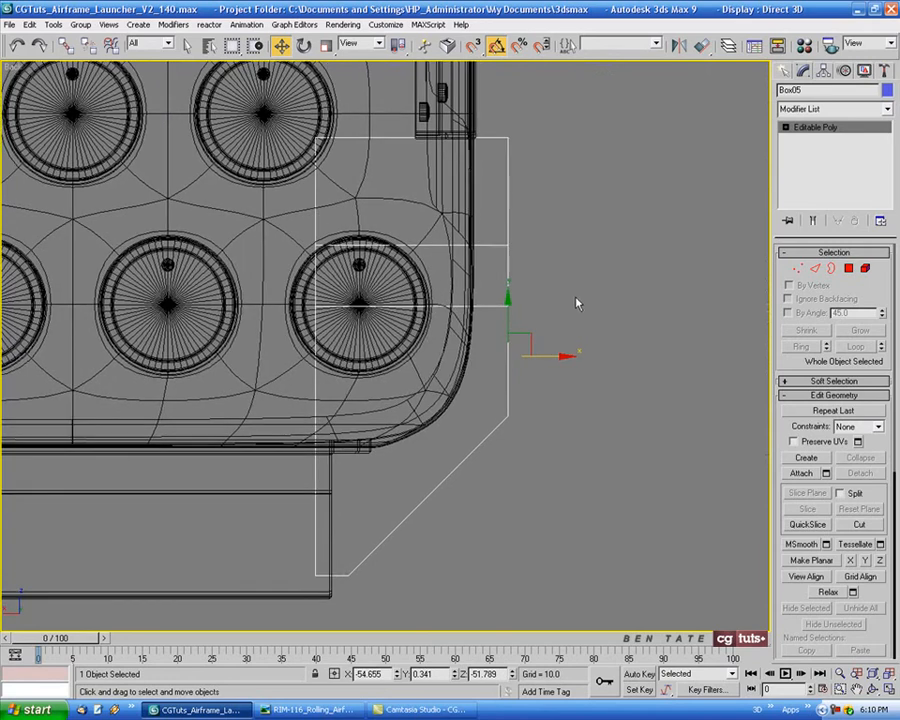
Cut a line across the bracket's side face from its inner edge, just inside the pod's rounded corner, up to its upper edge.
{"action": "left_click", "coordinate": [873, 527]}
{"action": "scroll", "coordinate": [430, 345], "scroll_direction": "up", "scroll_amount": 5}
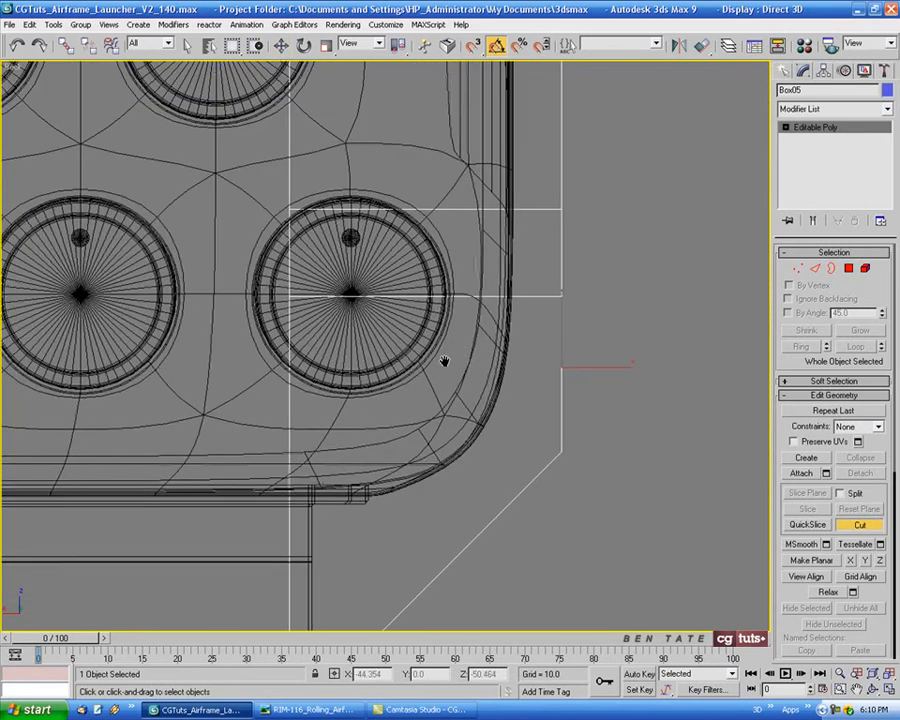
{"action": "middle_click_drag", "start_coordinate": [440, 404], "coordinate": [439, 392]}
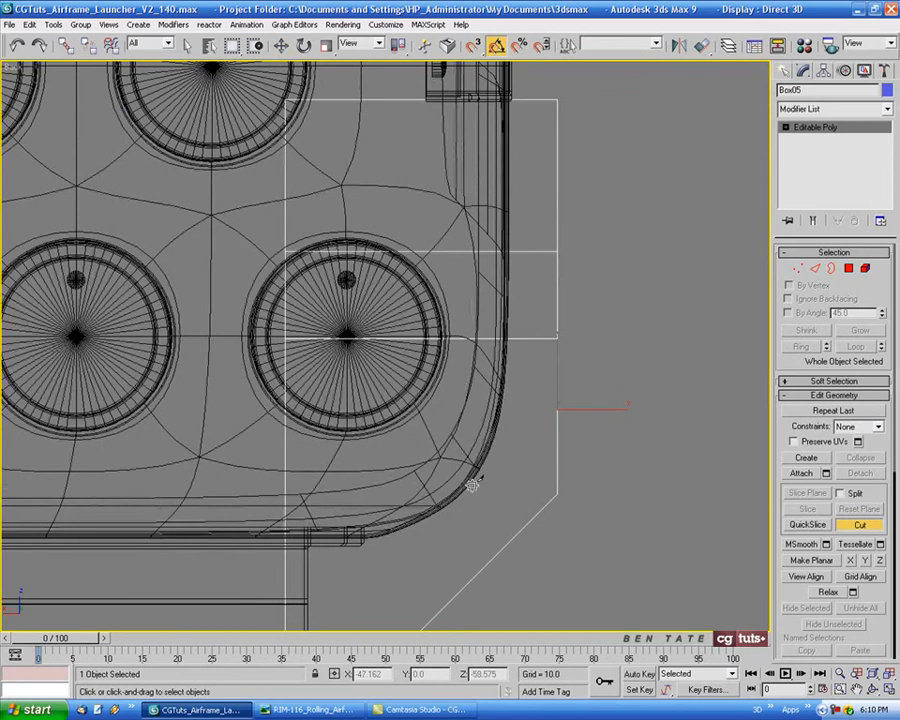
{"action": "middle_click_drag", "start_coordinate": [418, 518], "coordinate": [414, 516]}
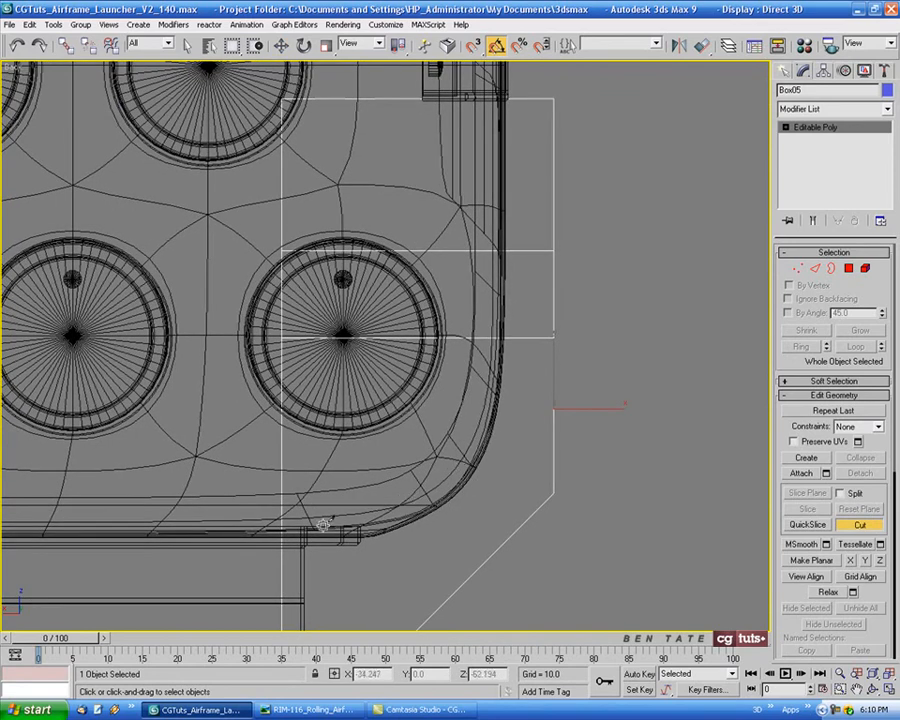
{"action": "left_click", "coordinate": [290, 522]}
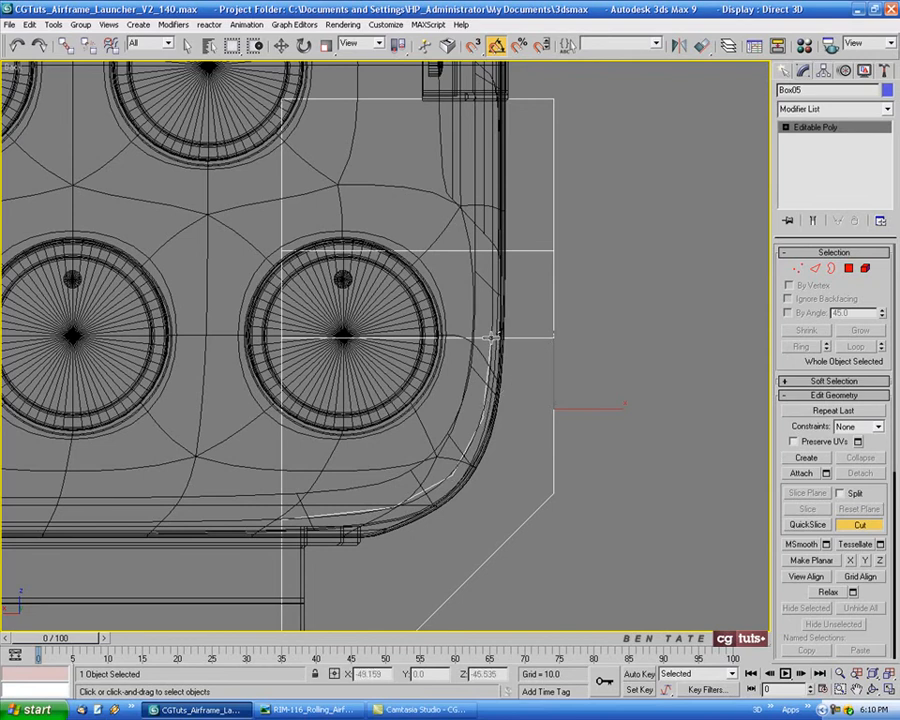
{"action": "left_click", "coordinate": [491, 250]}
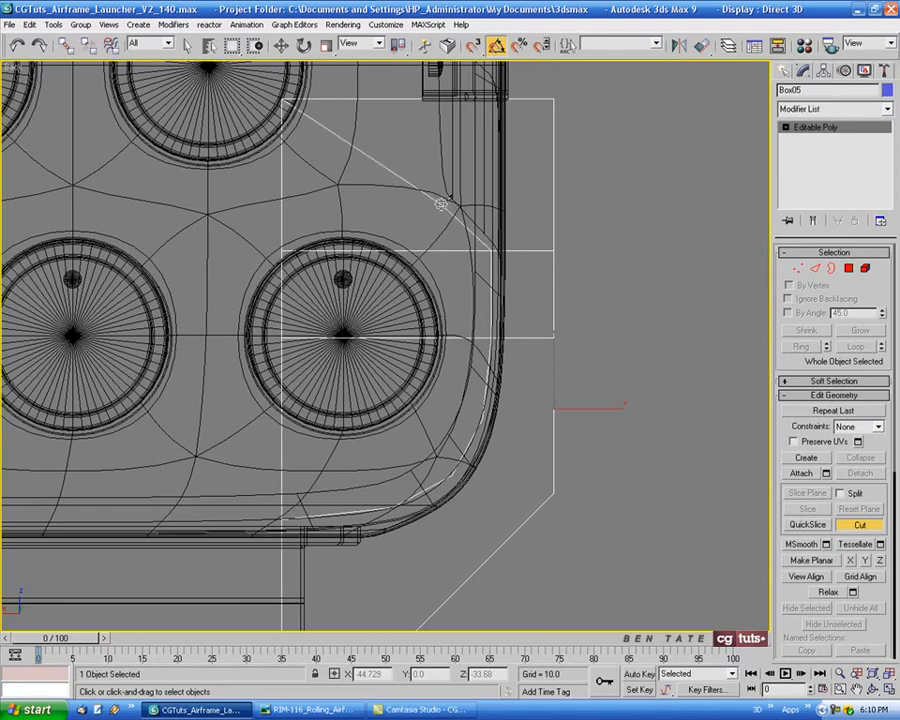
{"action": "left_click", "coordinate": [438, 197]}
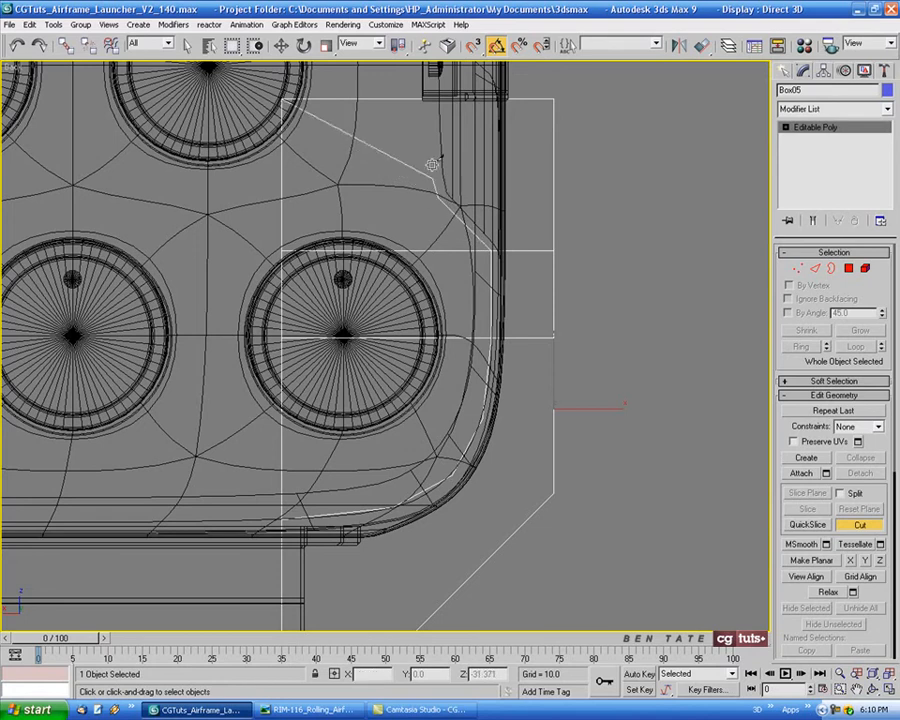
{"action": "left_click", "coordinate": [429, 99]}
{"action": "right_click", "coordinate": [429, 99]}
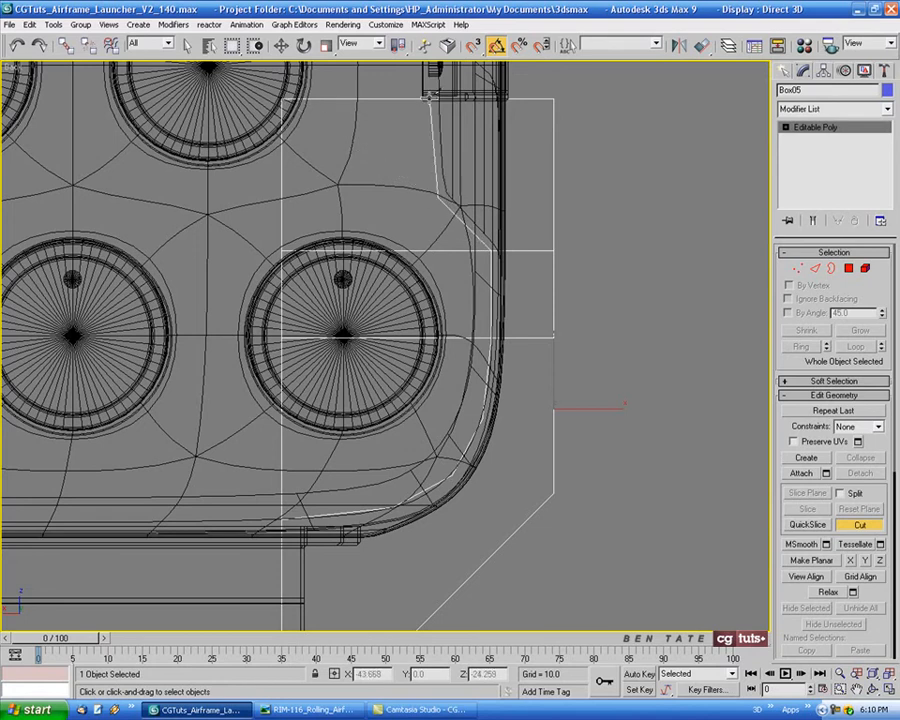
{"action": "key", "text": "alt+w"}
{"action": "right_click", "coordinate": [665, 492]}
{"action": "key", "text": "alt+w"}
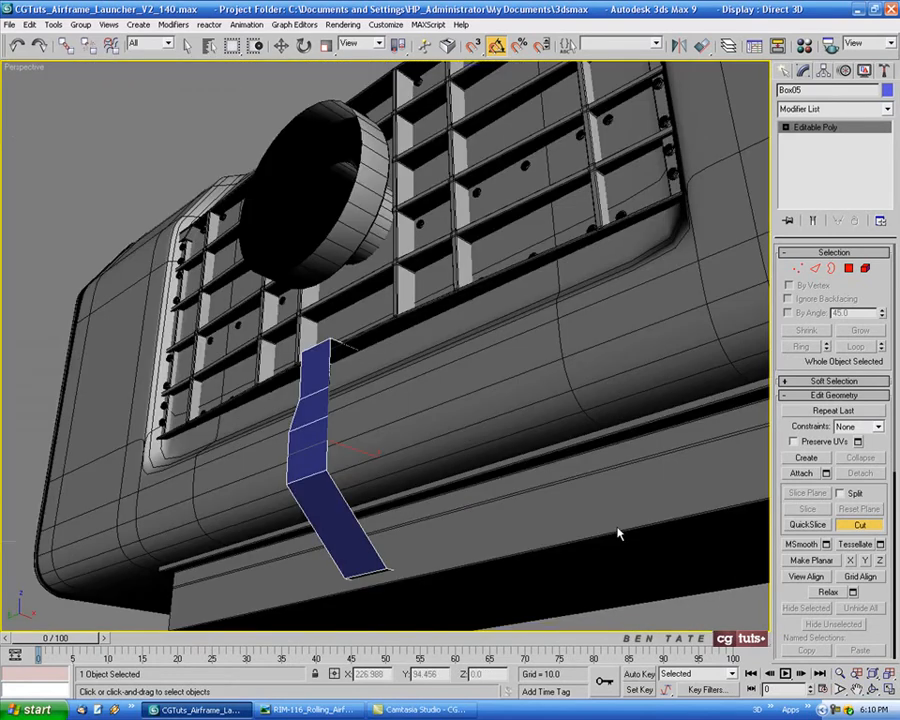
Delete the bracket polygons inside the cut line in the Back view, leaving only the profile that follows the pod's rounded corner.
{"action": "mouse_move", "coordinate": [502, 491]}
{"action": "middle_mouse_down", "text": "alt"}
{"action": "mouse_move", "coordinate": [598, 472]}
{"action": "mouse_move", "coordinate": [435, 423]}
{"action": "mouse_move", "coordinate": [487, 410]}
{"action": "middle_mouse_up", "text": "alt"}
{"action": "key", "text": "F3"}
{"action": "key", "text": "F3"}
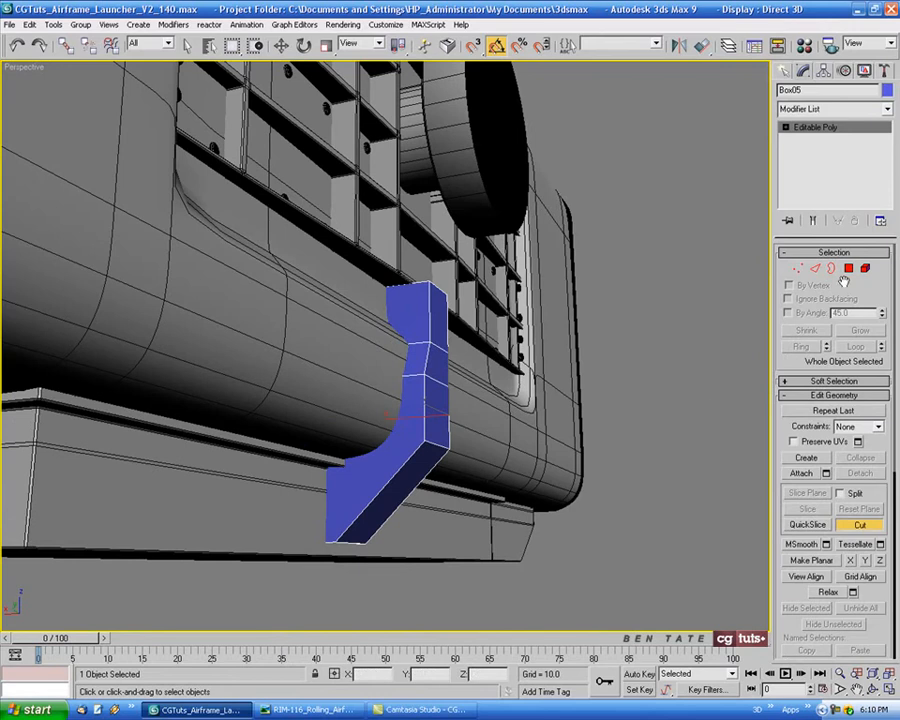
{"action": "key", "text": "4"}
{"action": "key", "text": "w"}
{"action": "key", "text": "alt+w"}
{"action": "middle_click", "coordinate": [588, 329]}
{"action": "key", "text": "alt+w"}
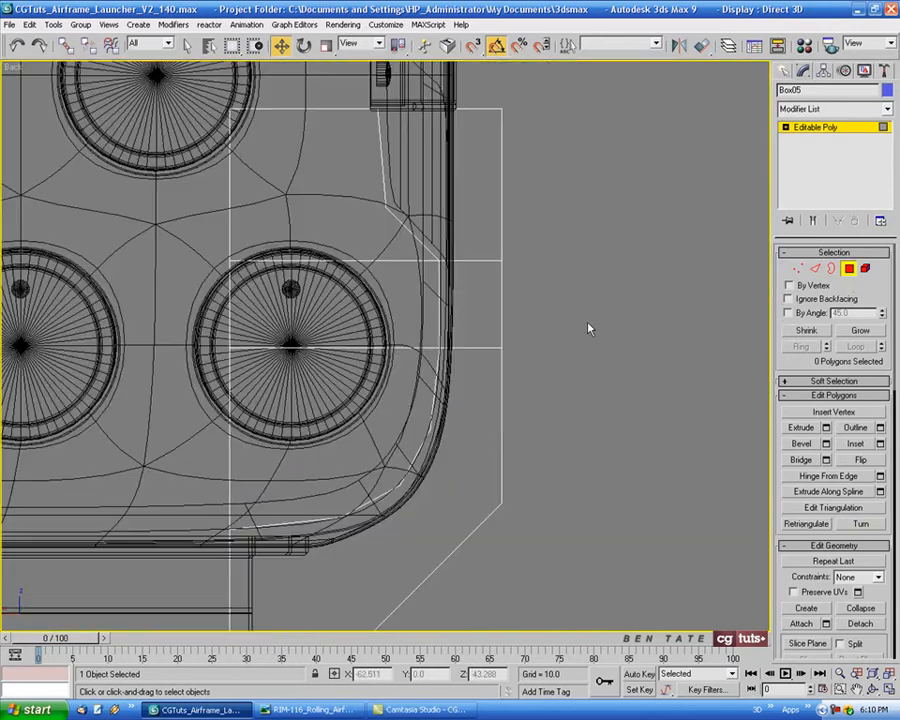
{"action": "left_click_drag", "start_coordinate": [191, 97], "coordinate": [581, 424]}
{"action": "scroll", "coordinate": [581, 424], "scroll_direction": "down", "scroll_amount": 2}
{"action": "middle_click_drag", "start_coordinate": [586, 418], "coordinate": [555, 354]}
{"action": "scroll", "coordinate": [549, 289], "scroll_direction": "up", "scroll_amount": 1}
{"action": "middle_click_drag", "start_coordinate": [549, 293], "coordinate": [603, 283]}
{"action": "left_click", "coordinate": [557, 264]}
Move the bracket's two top outer vertices inward along X to about -50.18, so the upper end tapers against the pod's side.
{"action": "left_click", "coordinate": [798, 269]}
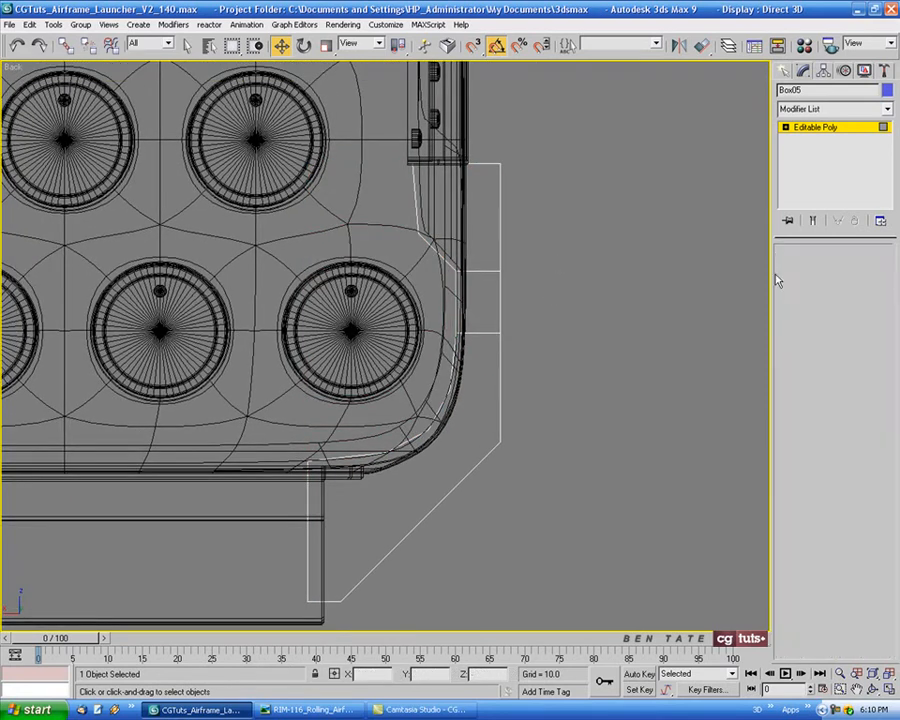
{"action": "middle_click_drag", "start_coordinate": [545, 200], "coordinate": [537, 201]}
{"action": "left_click_drag", "start_coordinate": [480, 149], "coordinate": [506, 189]}
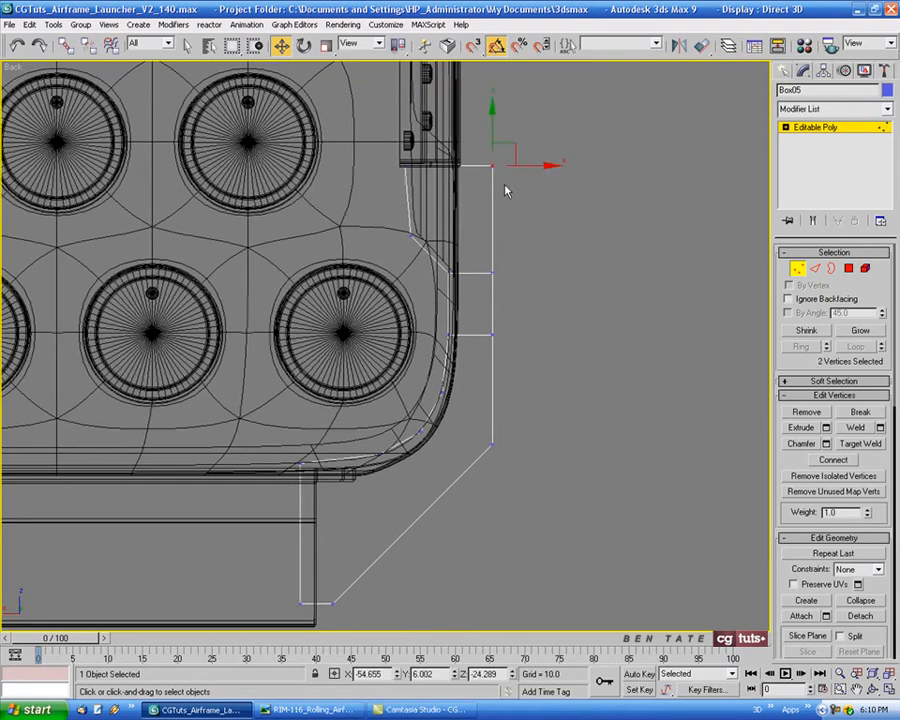
{"action": "key", "text": "alt+w"}
{"action": "right_click", "coordinate": [681, 550]}
{"action": "key", "text": "alt+w"}
{"action": "middle_click_drag", "start_coordinate": [647, 508], "coordinate": [447, 376], "text": "alt"}
{"action": "left_click_drag", "start_coordinate": [430, 343], "coordinate": [393, 330]}
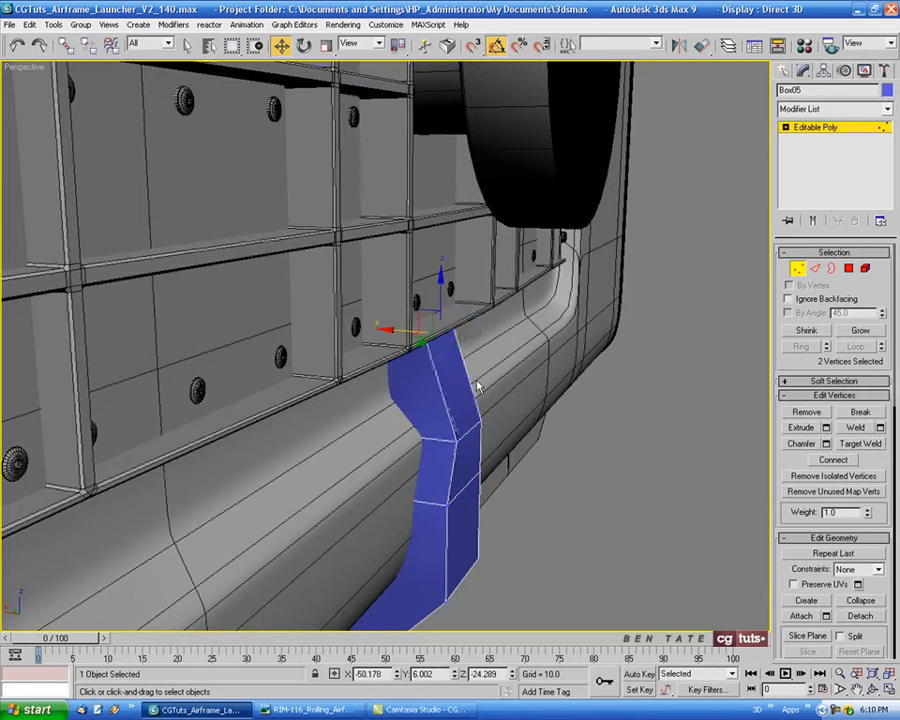
Examine the tapered half bracket against the pod in the Perspective and Back views.
{"action": "middle_click_drag", "start_coordinate": [393, 330], "coordinate": [403, 428], "text": "alt"}
{"action": "mouse_move", "coordinate": [447, 469]}
{"action": "middle_mouse_down", "text": "alt"}
{"action": "mouse_move", "coordinate": [464, 446]}
{"action": "mouse_move", "coordinate": [424, 446]}
{"action": "mouse_move", "coordinate": [472, 463]}
{"action": "mouse_move", "coordinate": [344, 466]}
{"action": "mouse_move", "coordinate": [445, 468]}
{"action": "middle_mouse_up", "text": "alt"}
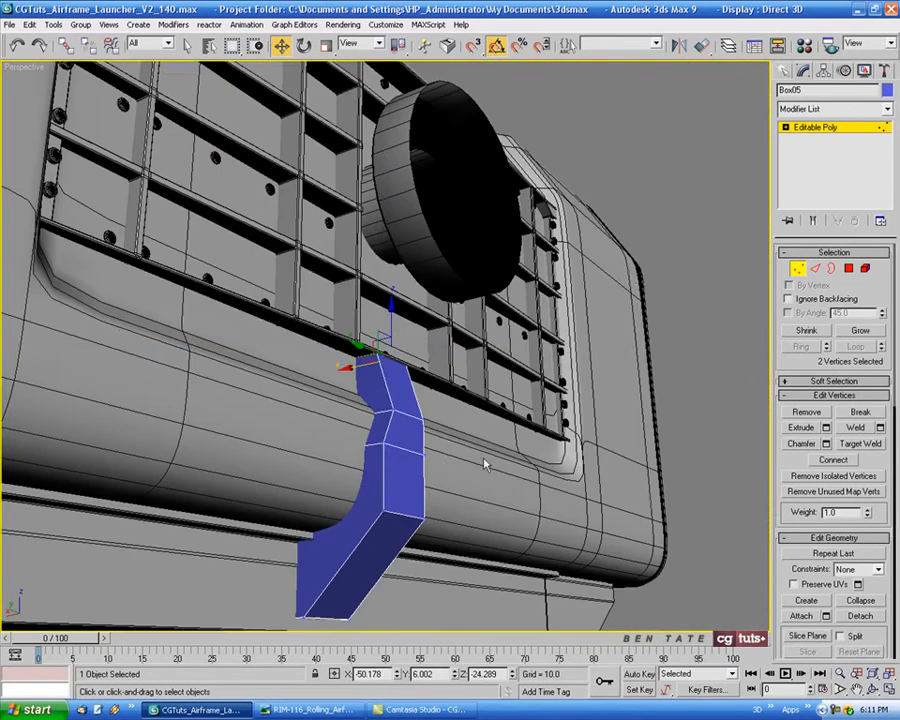
{"action": "key", "text": "alt+w"}
{"action": "key", "text": "alt+w"}
{"action": "mouse_move", "coordinate": [609, 315]}
{"action": "middle_mouse_down"}
{"action": "mouse_move", "coordinate": [621, 327]}
{"action": "mouse_move", "coordinate": [621, 301]}
{"action": "mouse_move", "coordinate": [617, 313]}
{"action": "middle_mouse_up"}
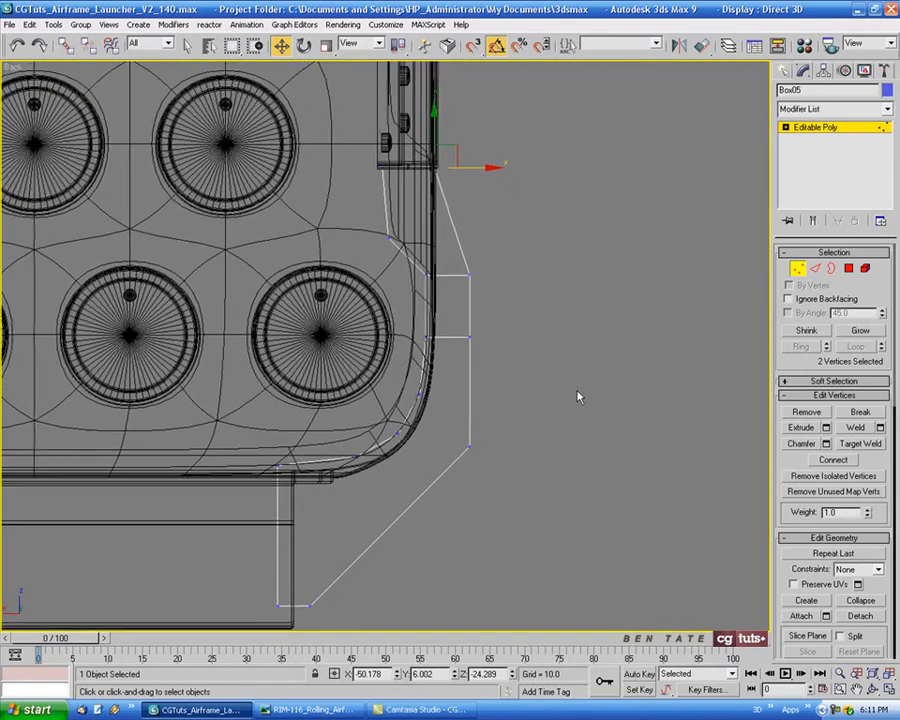
{"action": "scroll", "coordinate": [578, 394], "scroll_direction": "down", "scroll_amount": 2}
{"action": "middle_click_drag", "start_coordinate": [574, 390], "coordinate": [540, 359]}
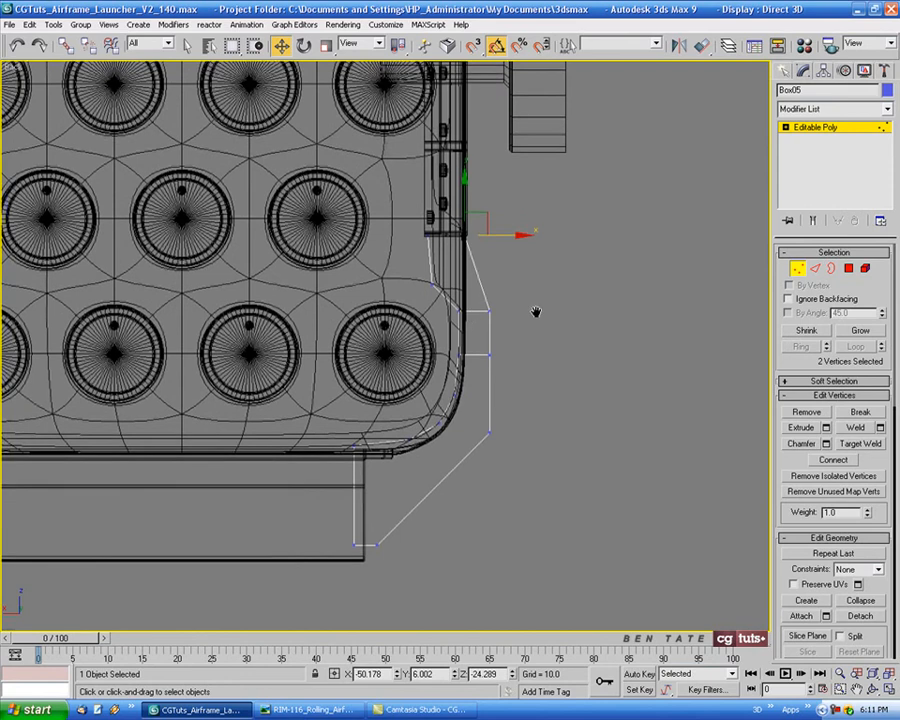
{"action": "middle_click_drag", "start_coordinate": [535, 312], "coordinate": [540, 298]}
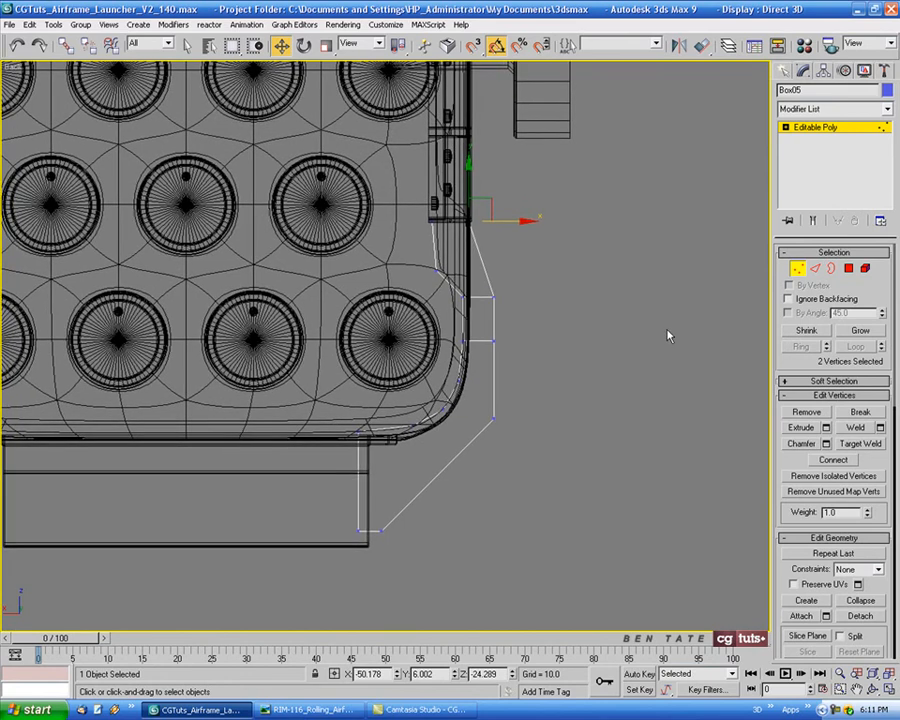
{"action": "key", "text": "alt+w"}
{"action": "key", "text": "alt+w"}
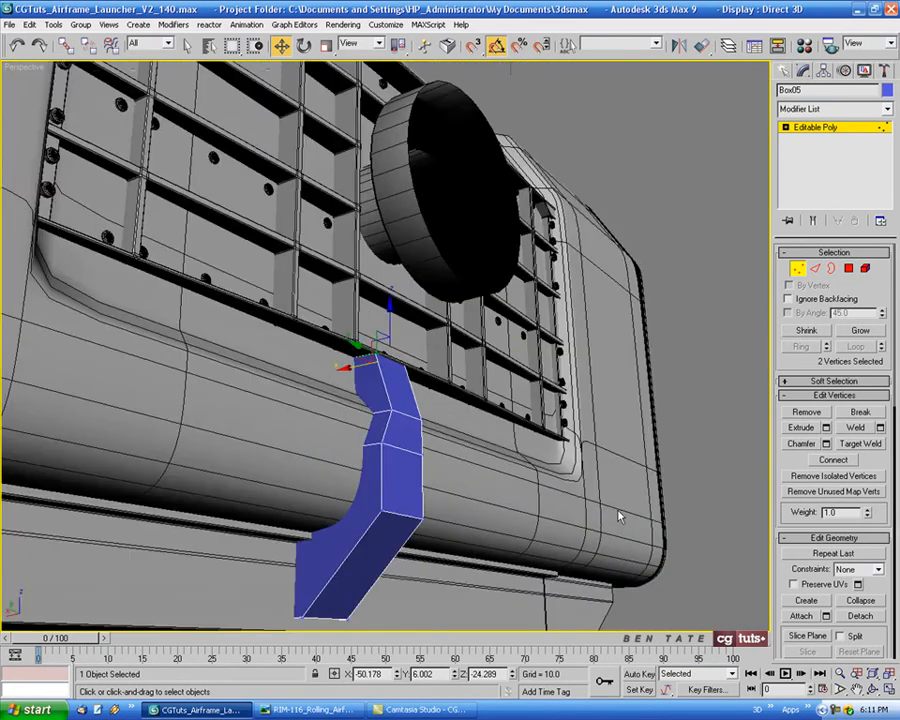
{"action": "middle_click_drag", "start_coordinate": [610, 503], "coordinate": [544, 477]}
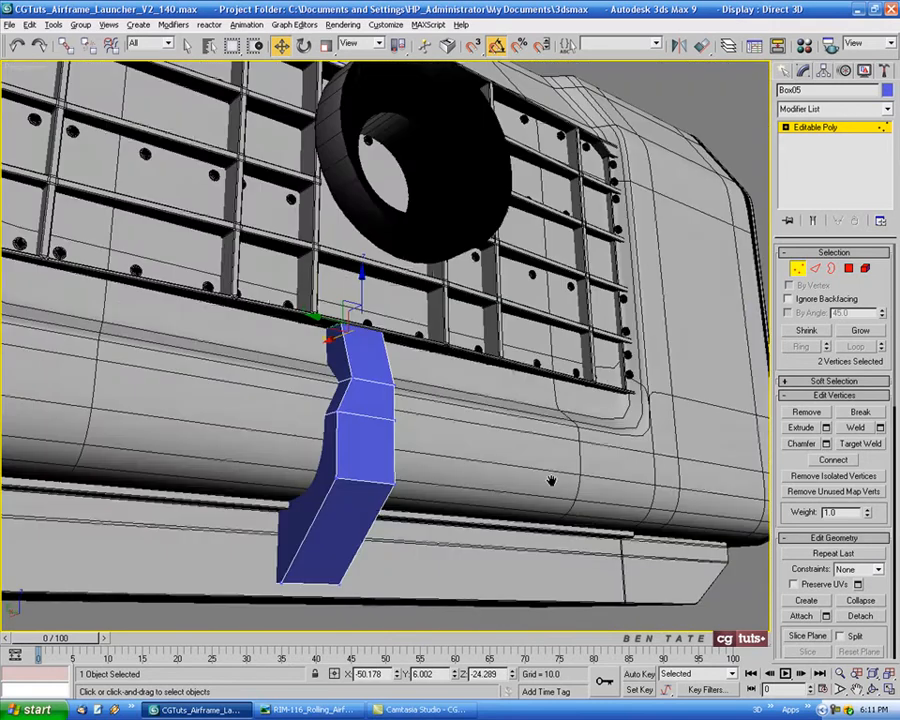
Leave vertex editing and mirror the half bracket across the X axis as a copy with 0.0 offset in the Right view.
{"action": "key", "text": "alt+w"}
{"action": "right_click", "coordinate": [305, 518]}
{"action": "key", "text": "alt+w"}
{"action": "middle_click_drag", "start_coordinate": [508, 433], "coordinate": [502, 441]}
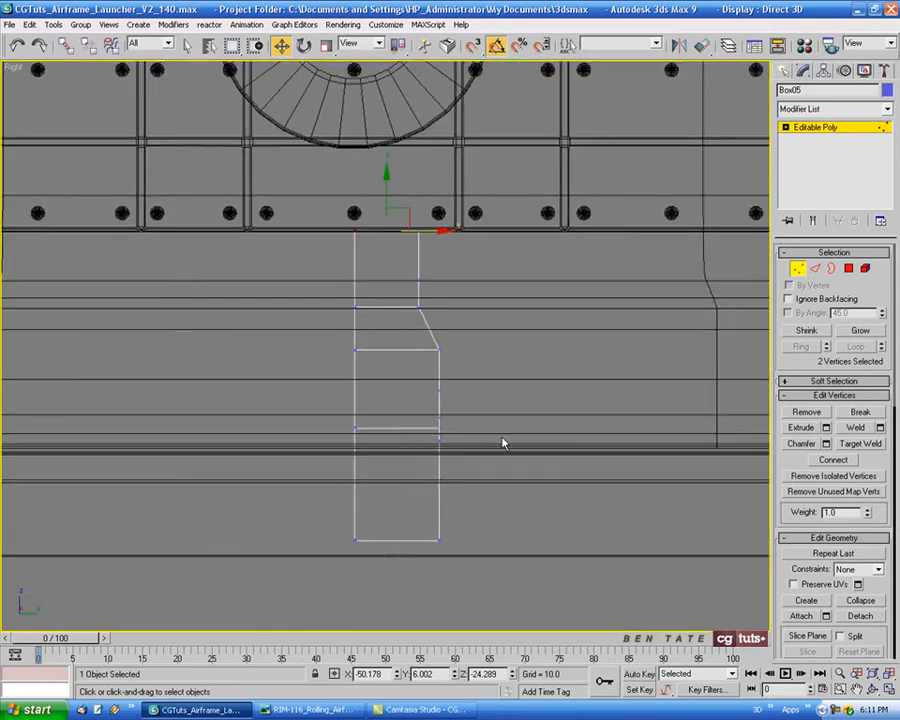
{"action": "middle_click_drag", "start_coordinate": [544, 323], "coordinate": [544, 359]}
{"action": "left_click", "coordinate": [797, 268]}
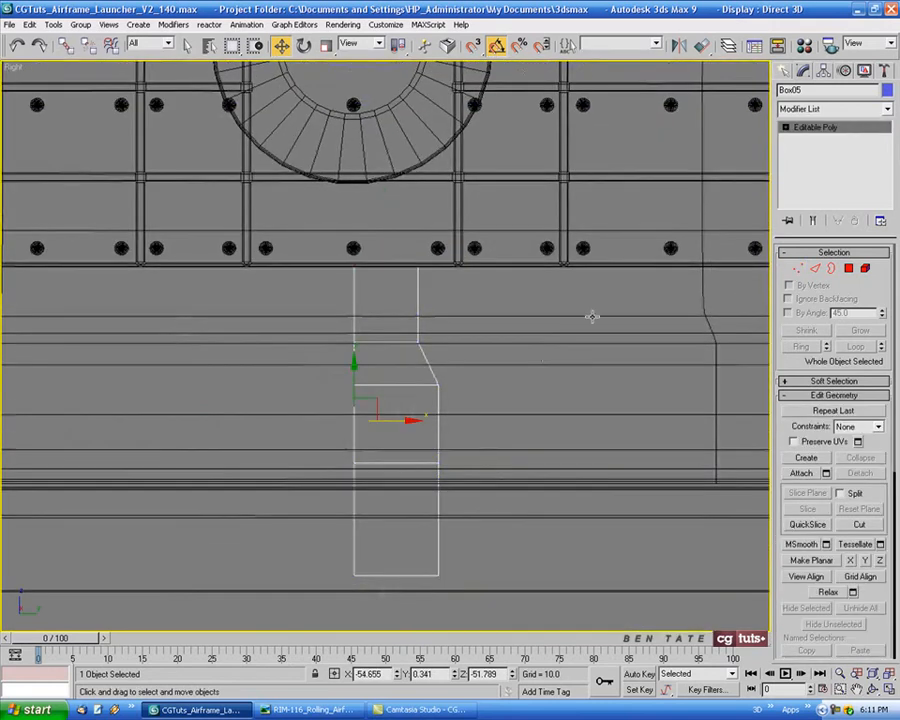
{"action": "left_click", "coordinate": [678, 45]}
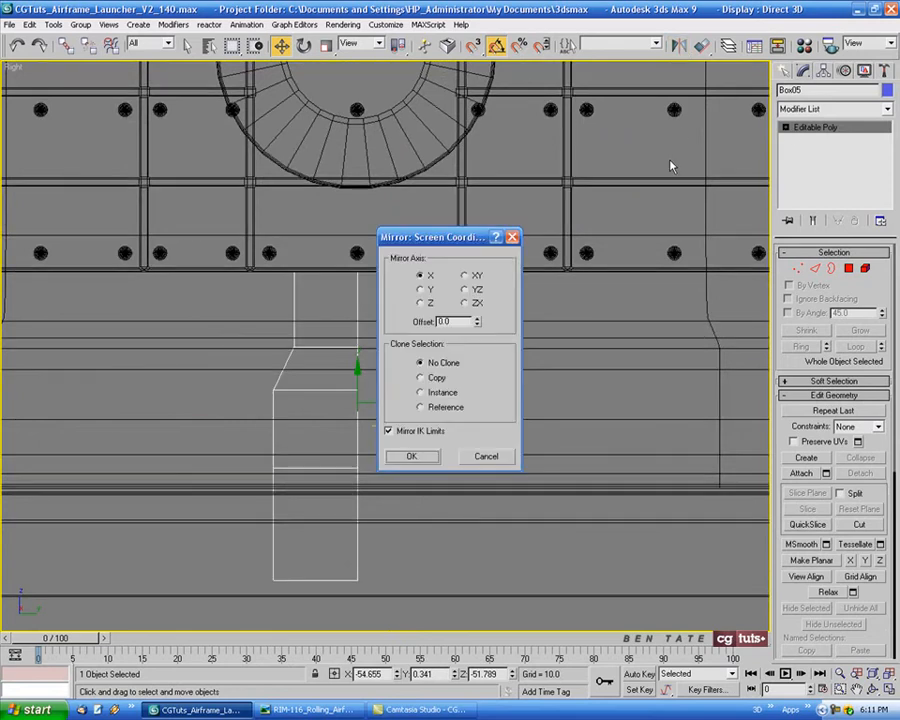
{"action": "left_click", "coordinate": [424, 377]}
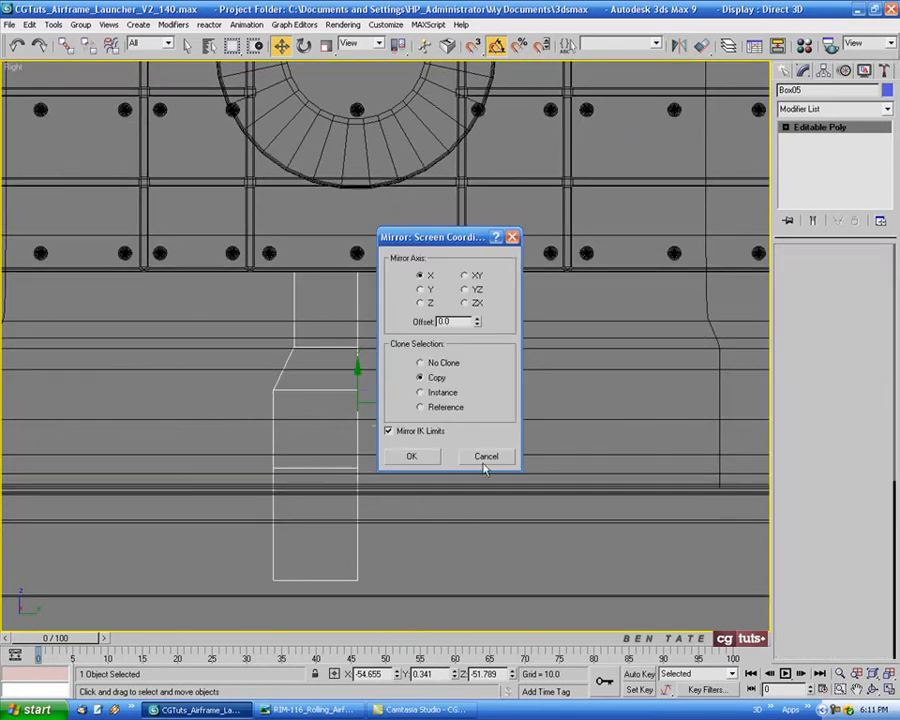
{"action": "left_click", "coordinate": [428, 460]}
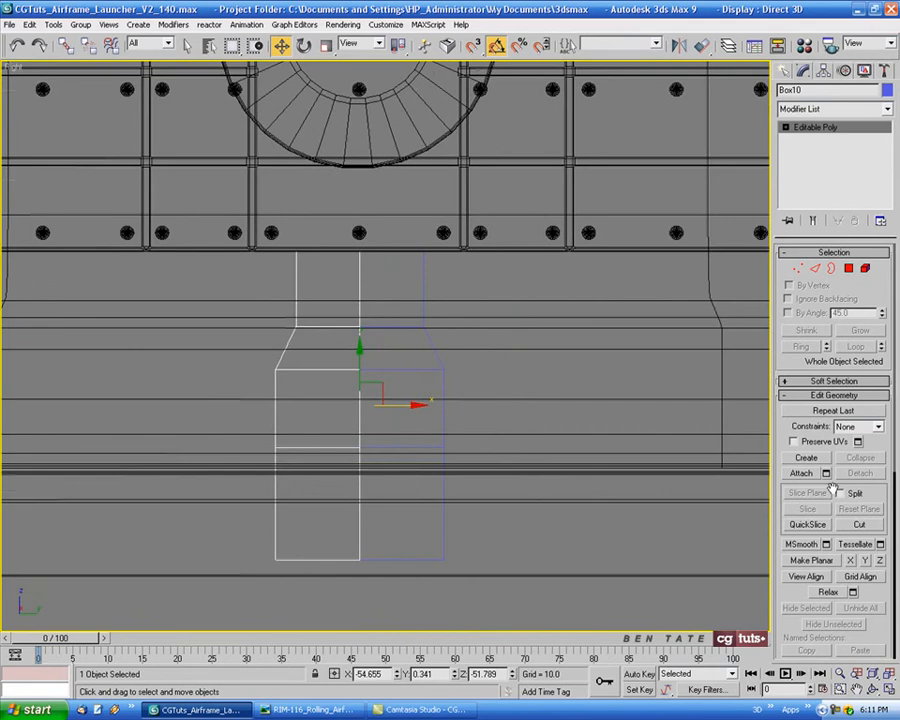
Attach the original bracket half to its mirrored copy.
{"action": "left_click", "coordinate": [802, 473]}
{"action": "left_click", "coordinate": [443, 487]}
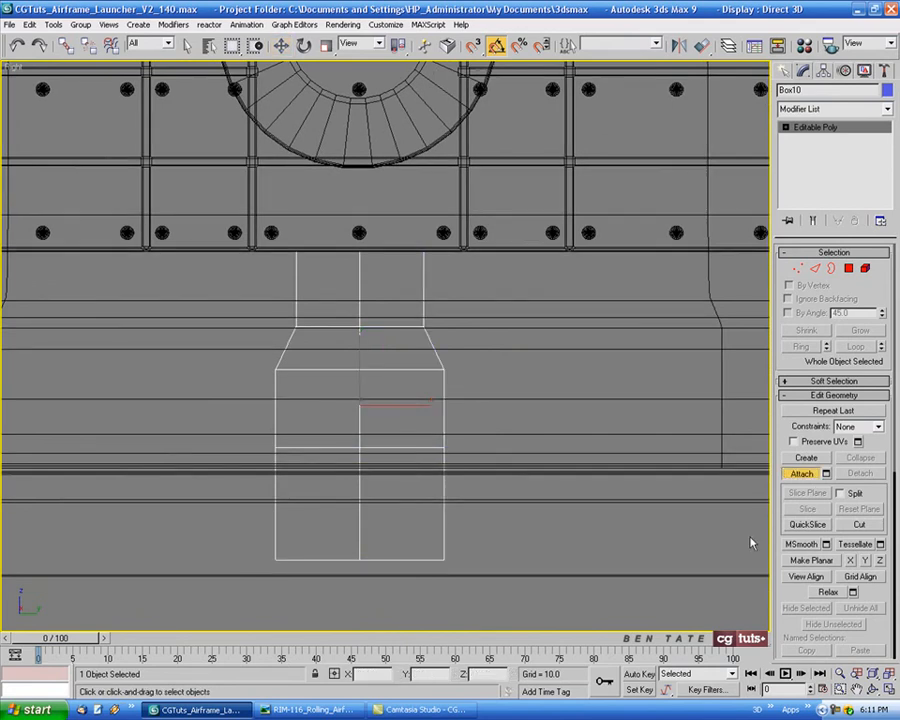
{"action": "left_click", "coordinate": [796, 478]}
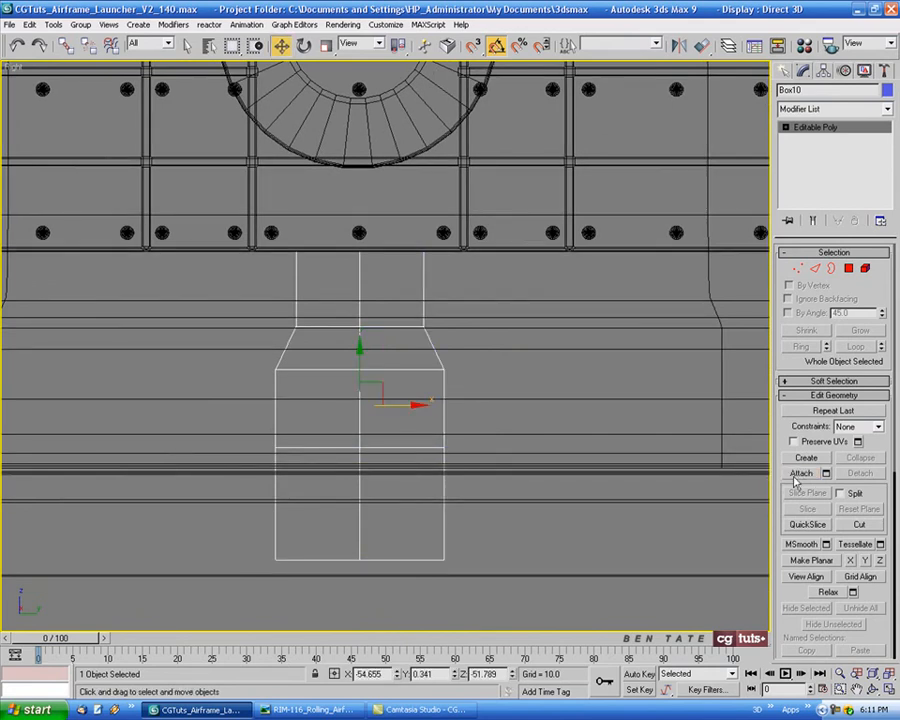
Weld the overlapping vertices along the bracket's centre seam.
{"action": "left_click", "coordinate": [798, 270]}
{"action": "left_click_drag", "start_coordinate": [343, 228], "coordinate": [390, 590]}
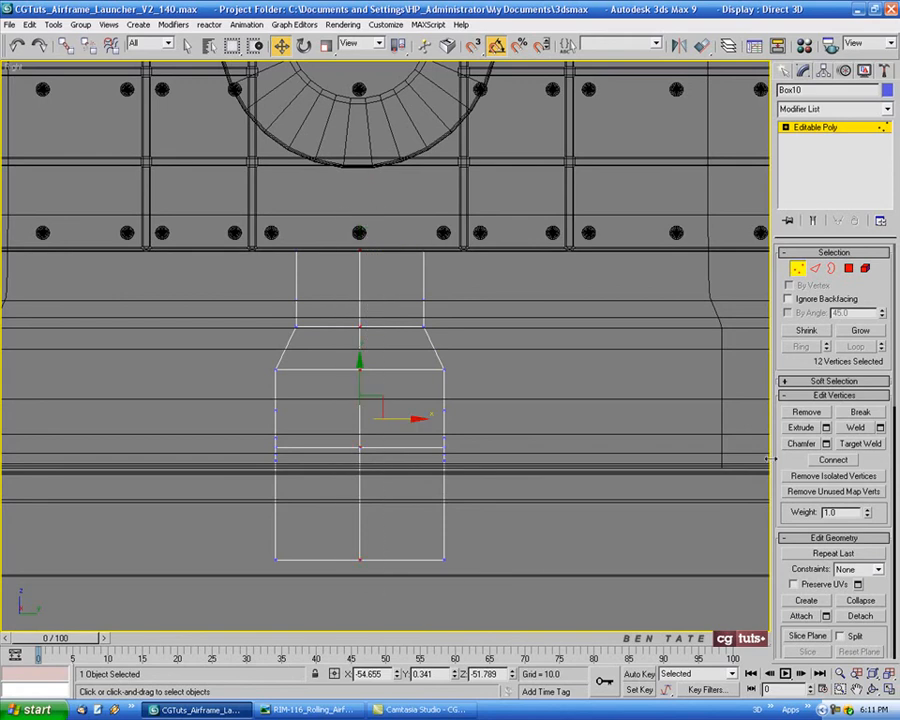
{"action": "left_click", "coordinate": [863, 430]}
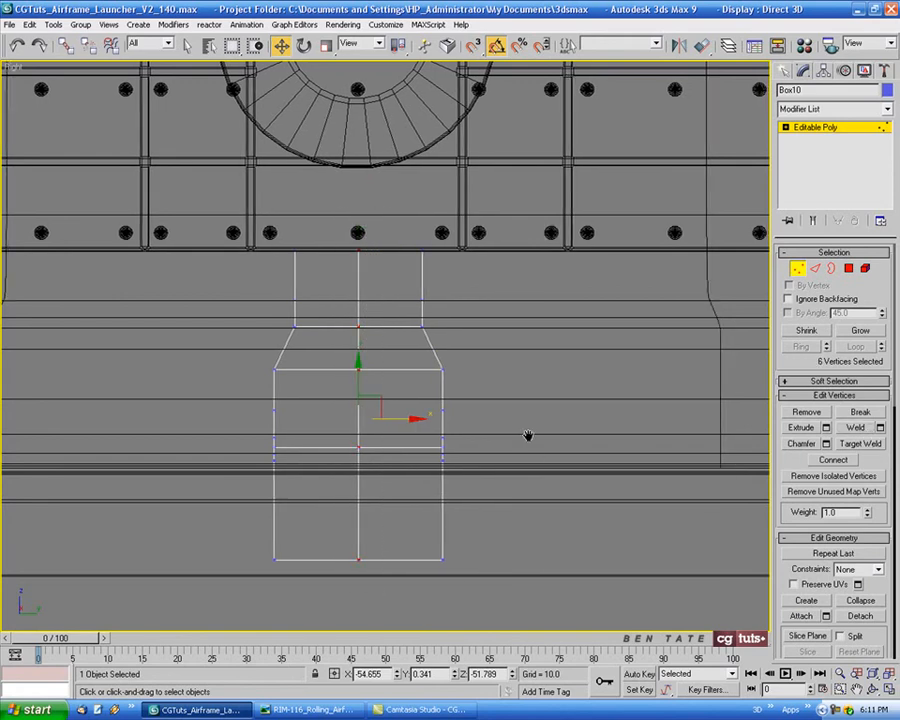
{"action": "middle_click_drag", "start_coordinate": [526, 432], "coordinate": [507, 432]}
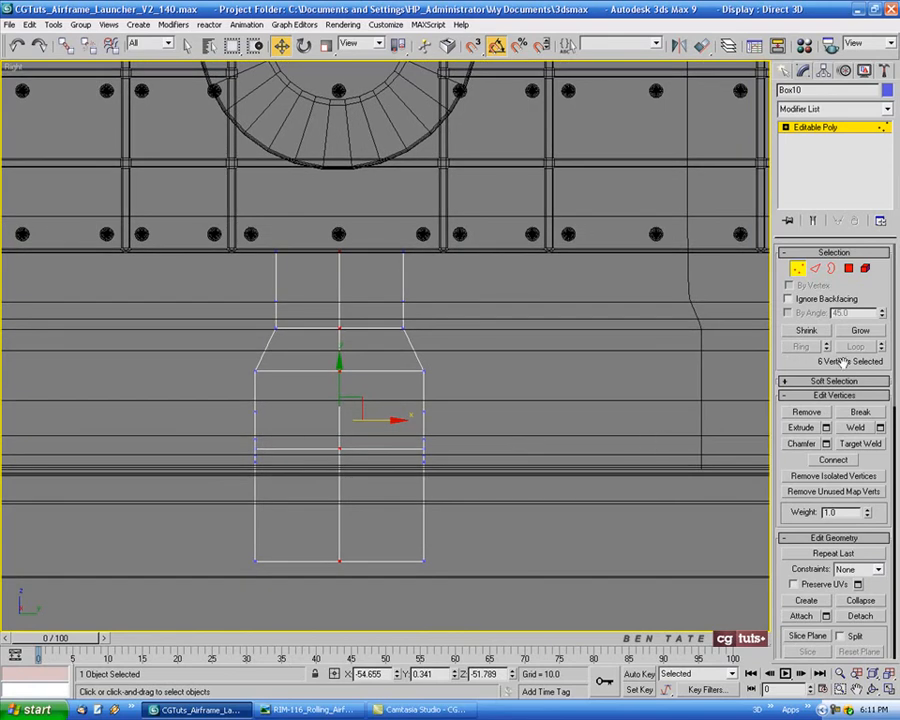
Leave vertex editing and isolate the joined bracket in the Perspective view.
{"action": "key", "text": "alt+w"}
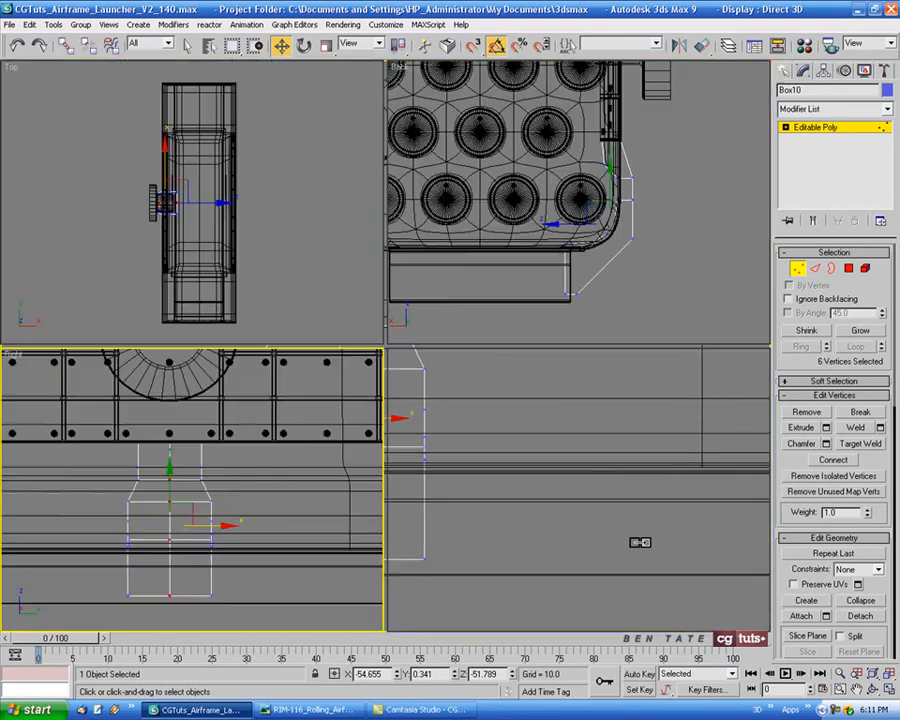
{"action": "right_click", "coordinate": [640, 541]}
{"action": "key", "text": "alt+w"}
{"action": "mouse_move", "coordinate": [565, 510]}
{"action": "middle_mouse_down", "text": "alt"}
{"action": "mouse_move", "coordinate": [586, 501]}
{"action": "mouse_move", "coordinate": [557, 553]}
{"action": "mouse_move", "coordinate": [455, 507]}
{"action": "mouse_move", "coordinate": [498, 506]}
{"action": "mouse_move", "coordinate": [442, 508]}
{"action": "mouse_move", "coordinate": [442, 484]}
{"action": "mouse_move", "coordinate": [489, 376]}
{"action": "middle_mouse_up", "text": "alt"}
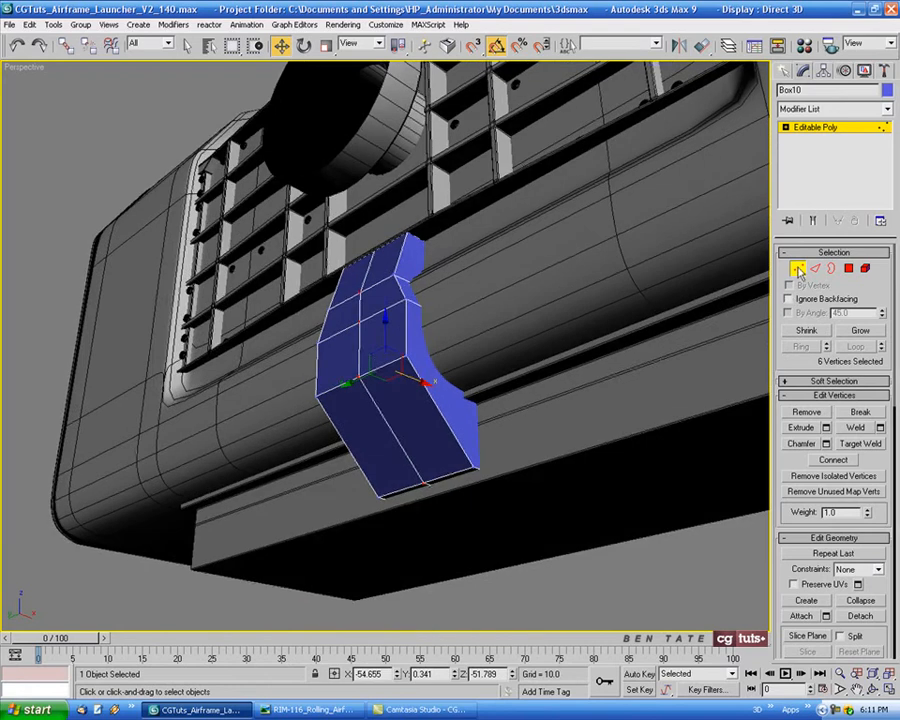
{"action": "left_click", "coordinate": [799, 272]}
{"action": "key", "text": "alt+q"}
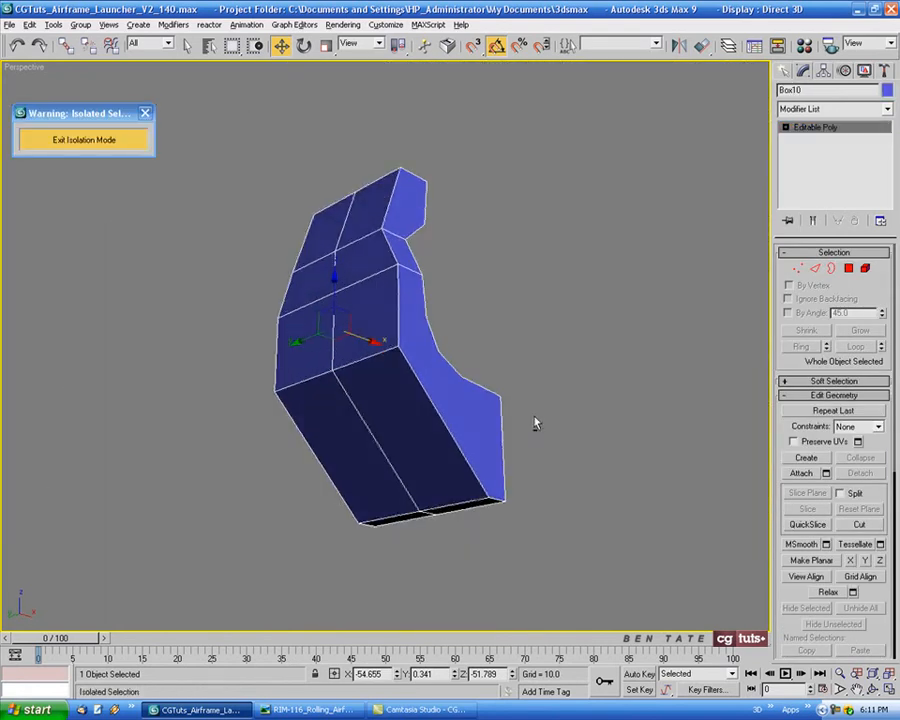
Chamfer the horizontal edge loop at the lower end of the bracket's widening section by 0.56.
{"action": "middle_click_drag", "start_coordinate": [534, 422], "coordinate": [490, 337], "text": "alt"}
{"action": "scroll", "coordinate": [489, 337], "scroll_direction": "up", "scroll_amount": 3}
{"action": "left_click", "coordinate": [815, 269]}
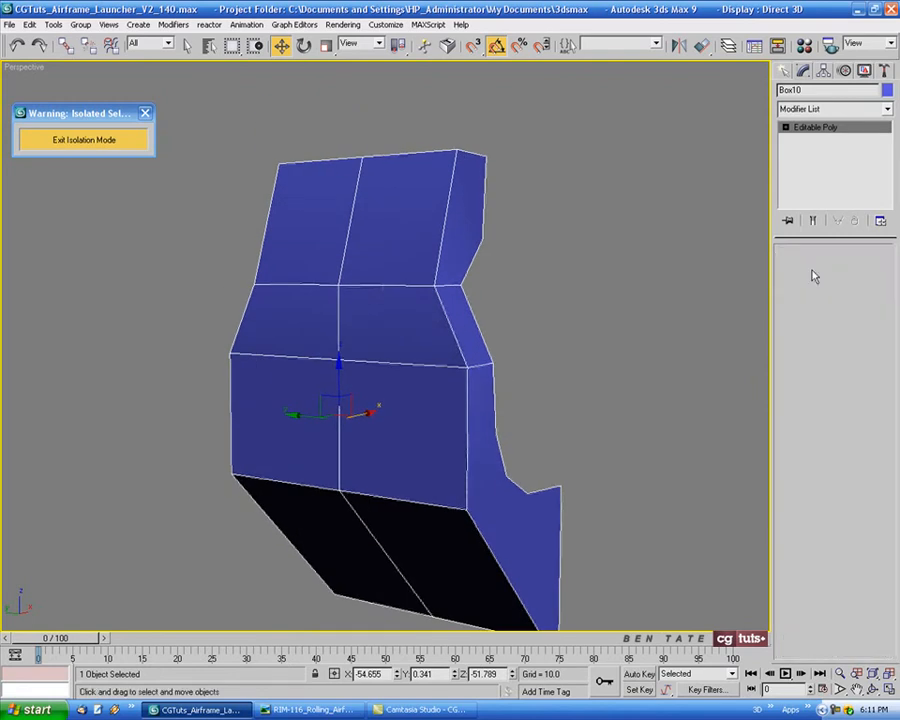
{"action": "left_click", "coordinate": [450, 367]}
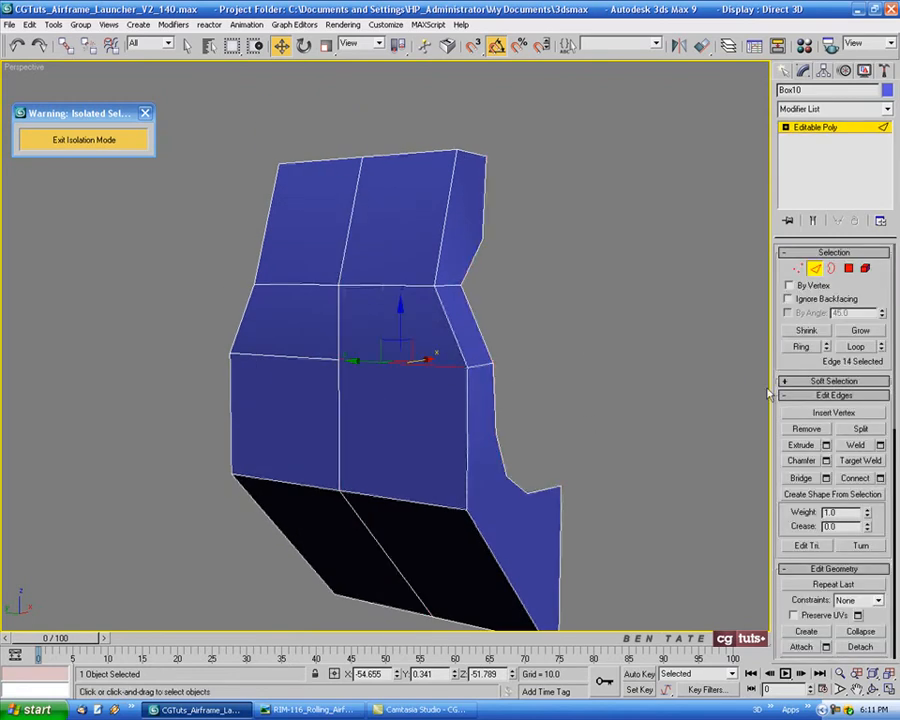
{"action": "left_click", "coordinate": [845, 349]}
{"action": "middle_click_drag", "start_coordinate": [674, 411], "coordinate": [621, 408], "text": "alt"}
{"action": "left_click", "coordinate": [826, 460]}
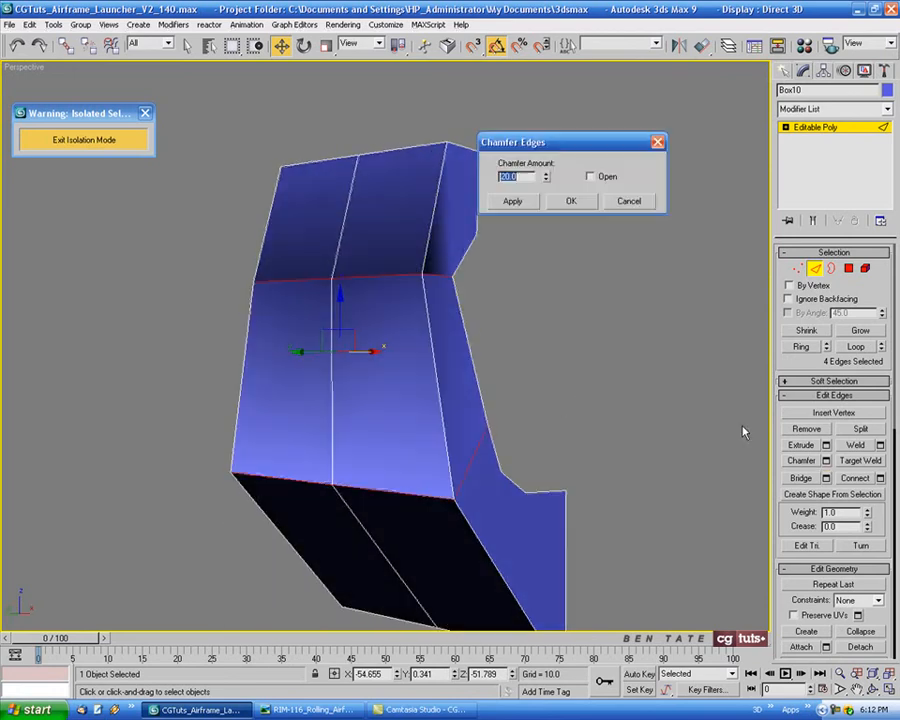
{"action": "right_click", "coordinate": [546, 179]}
{"action": "mouse_move", "coordinate": [546, 178]}
{"action": "left_mouse_down"}
{"action": "mouse_move", "coordinate": [549, 143]}
{"action": "mouse_move", "coordinate": [549, 168]}
{"action": "left_mouse_up"}
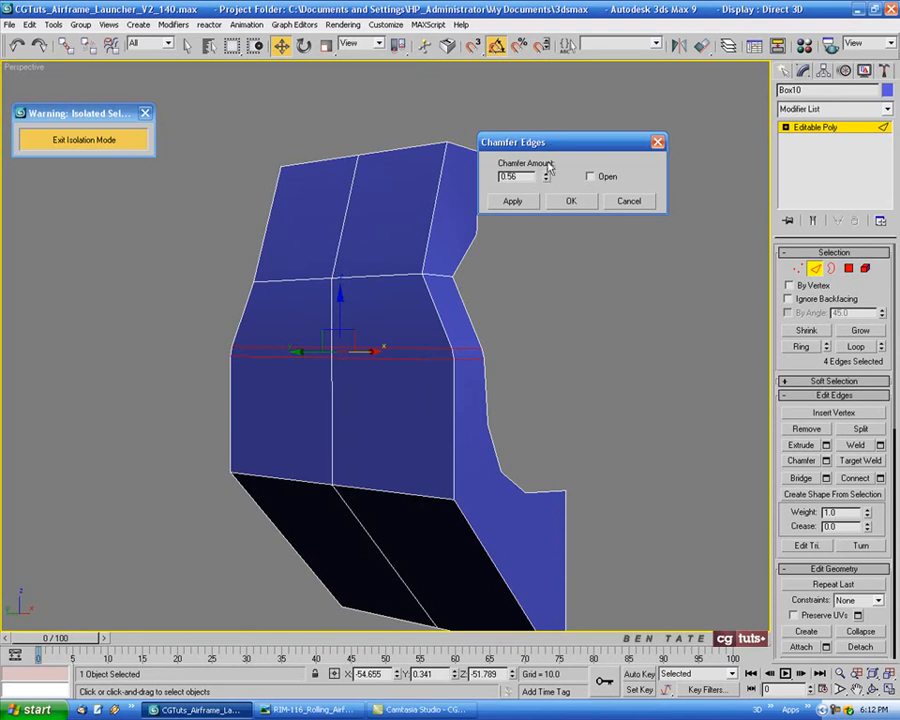
{"action": "left_click", "coordinate": [533, 205]}
Chamfer the two resulting edge loops once more by 0.25 to round the bend further.
{"action": "left_click_drag", "start_coordinate": [546, 177], "coordinate": [547, 181]}
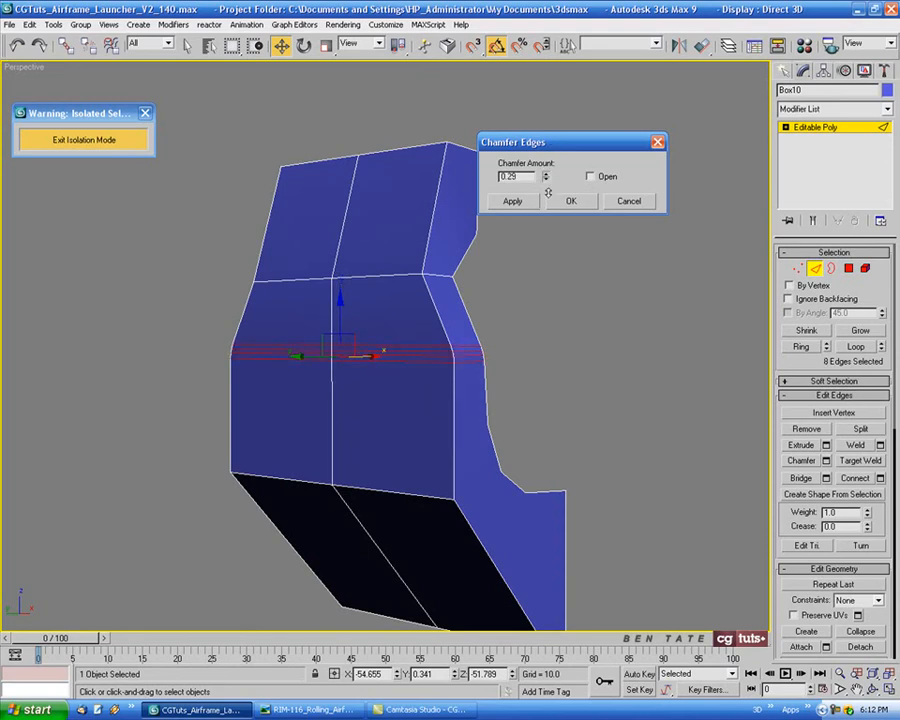
{"action": "left_click", "coordinate": [546, 175]}
{"action": "left_click", "coordinate": [578, 204]}
{"action": "middle_click_drag", "start_coordinate": [540, 284], "coordinate": [512, 317], "text": "alt"}
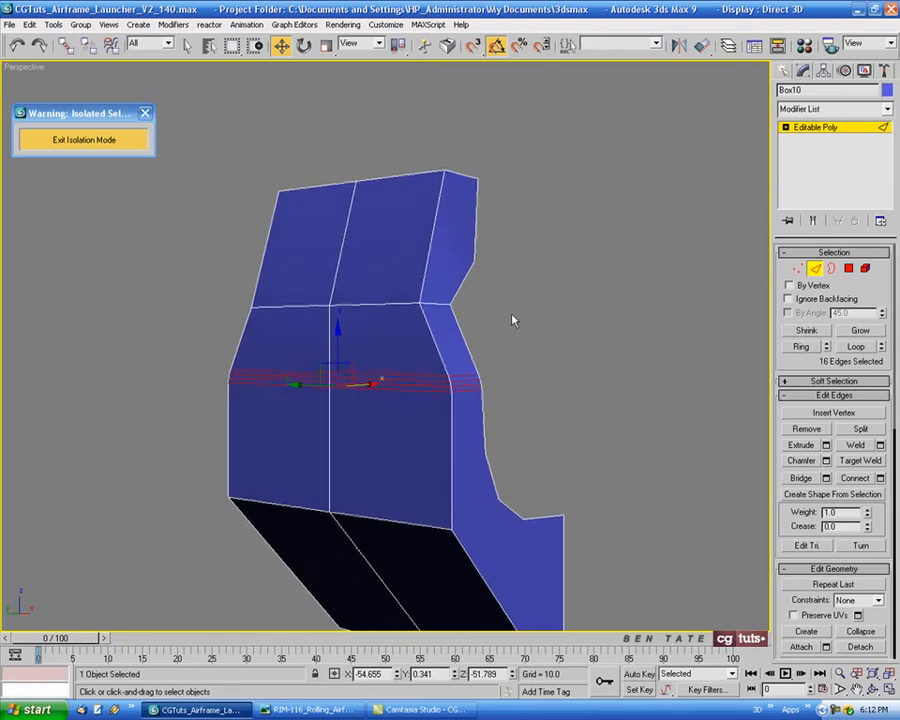
Chamfer the horizontal edge loop at the upper bend, where the bracket starts to widen, by 0.1.
{"action": "left_click", "coordinate": [435, 303]}
{"action": "left_click", "coordinate": [853, 347]}
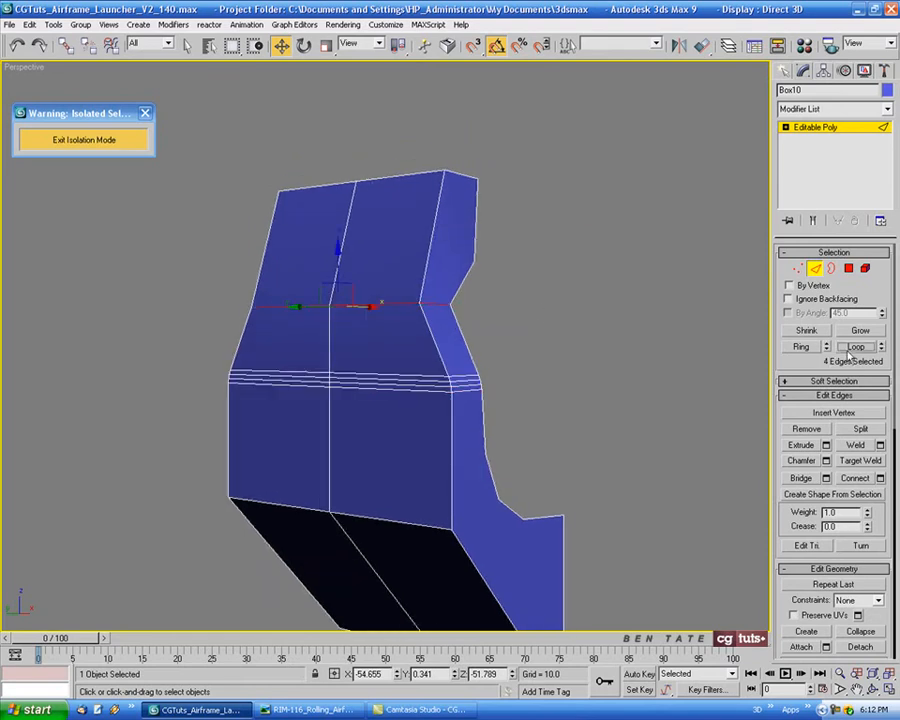
{"action": "left_click", "coordinate": [826, 460]}
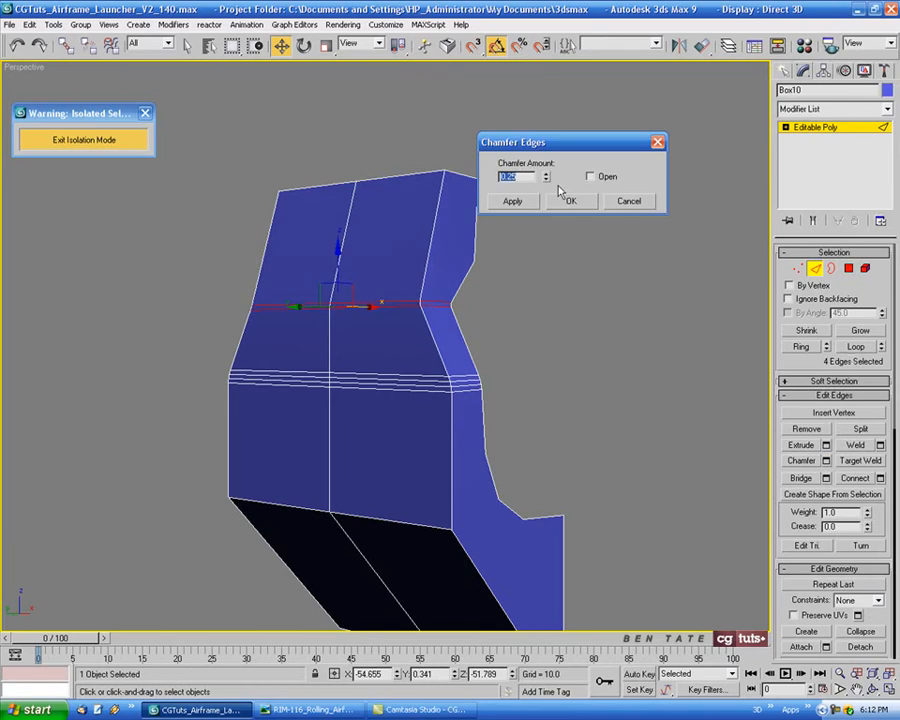
{"action": "left_click_drag", "start_coordinate": [548, 183], "coordinate": [547, 184]}
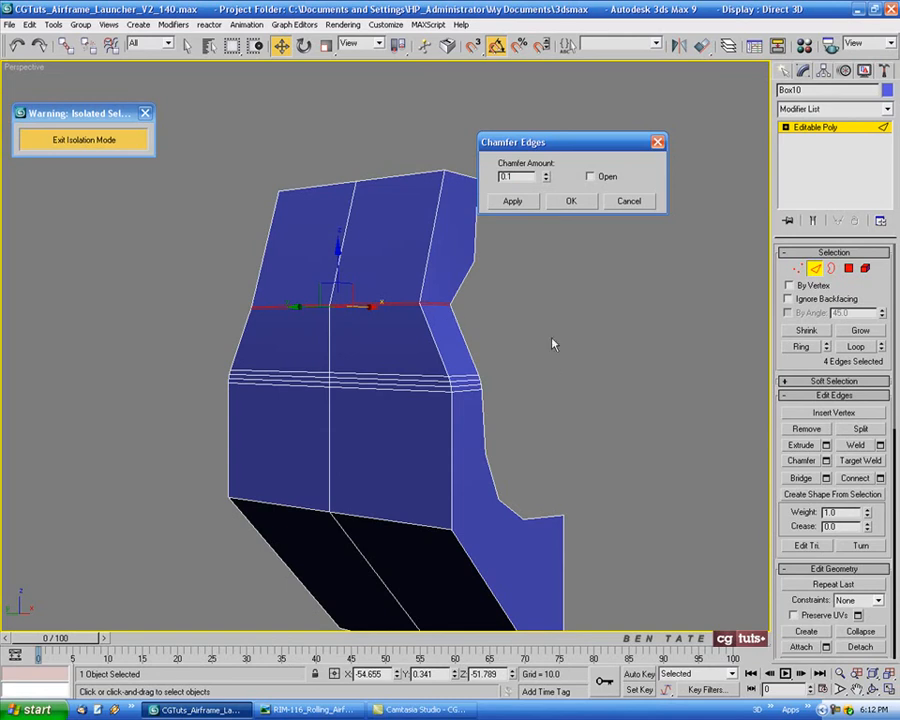
{"action": "left_click", "coordinate": [569, 201]}
Chamfer the horizontal edge loop at the bracket's lower front bend by 0.2.
{"action": "middle_click_drag", "start_coordinate": [578, 449], "coordinate": [419, 429]}
{"action": "left_click", "coordinate": [428, 410]}
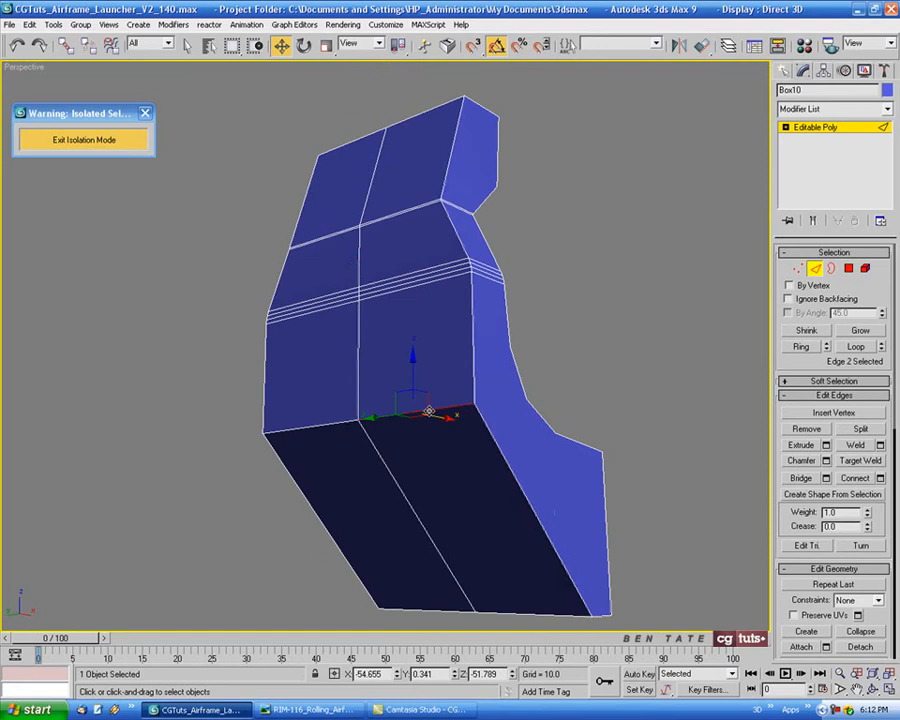
{"action": "left_click", "coordinate": [857, 346]}
{"action": "middle_click_drag", "start_coordinate": [620, 400], "coordinate": [572, 387], "text": "alt"}
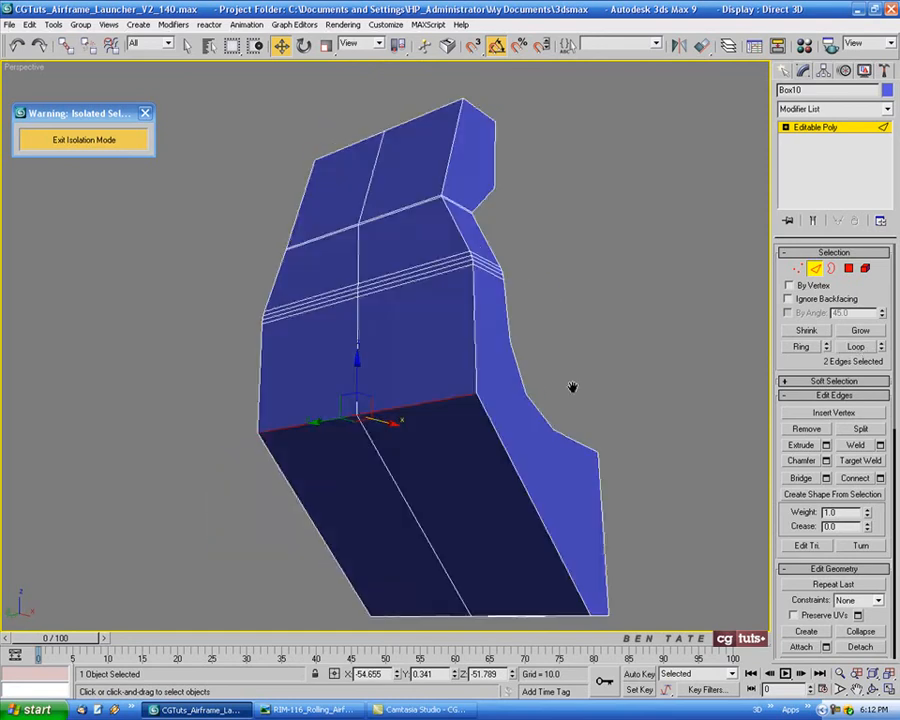
{"action": "scroll", "coordinate": [572, 387], "scroll_direction": "up", "scroll_amount": 3}
{"action": "left_click", "coordinate": [826, 461]}
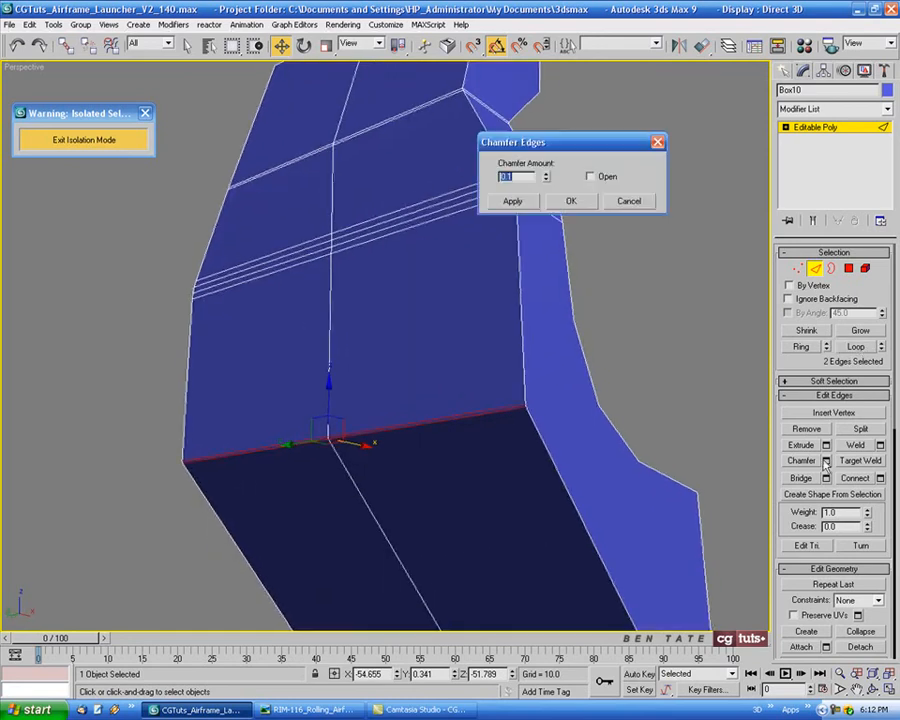
{"action": "left_click_drag", "start_coordinate": [546, 176], "coordinate": [547, 178]}
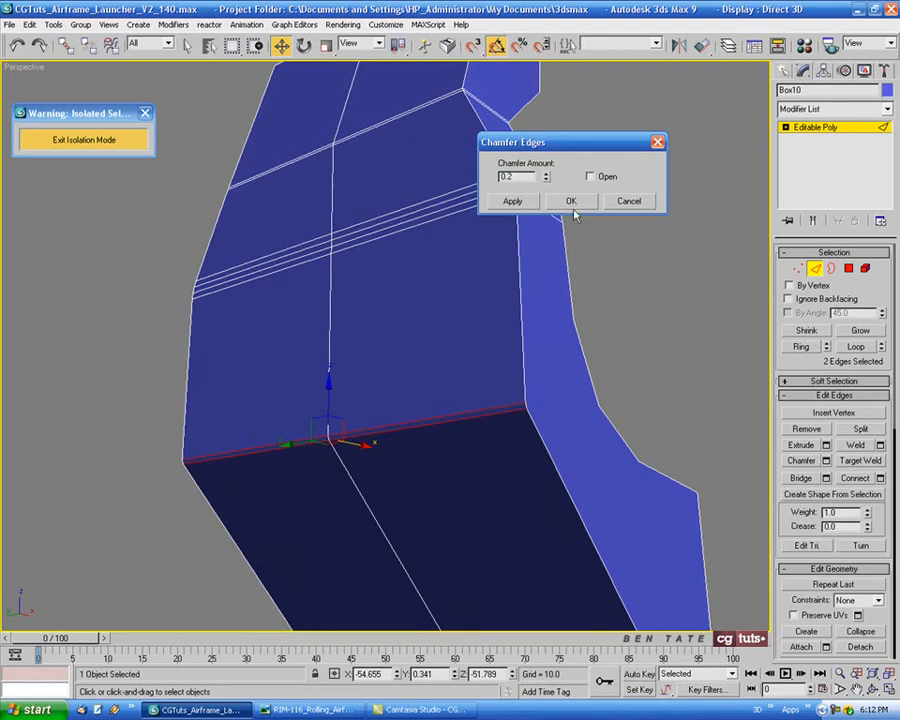
{"action": "left_click", "coordinate": [571, 202]}
{"action": "scroll", "coordinate": [595, 293], "scroll_direction": "down", "scroll_amount": 5}
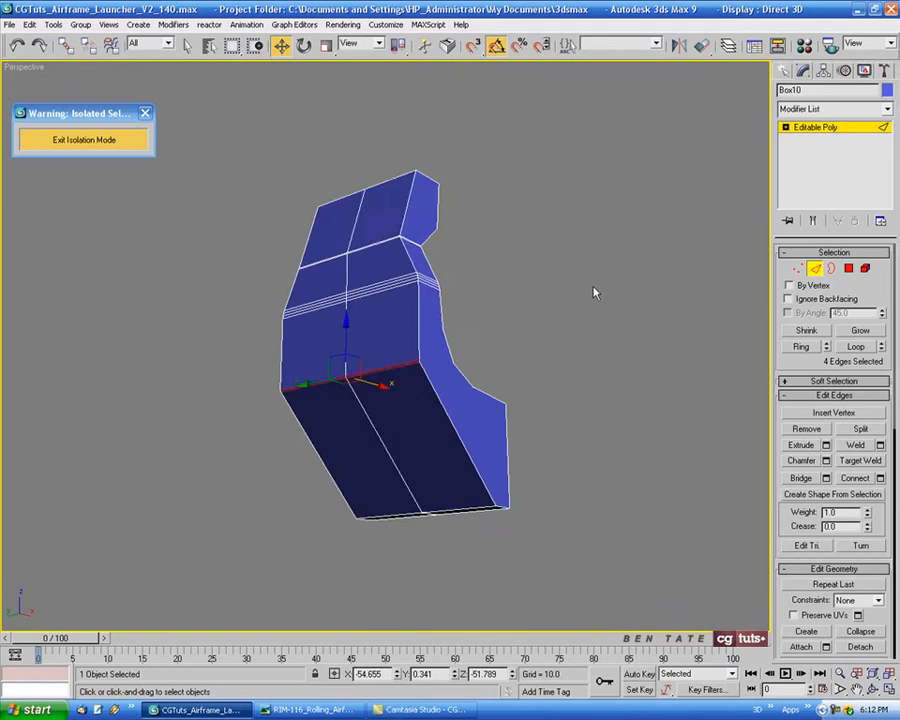
Chamfer the horizontal edge loop where the bracket's sloped face meets its underside by 0.2.
{"action": "middle_click_drag", "start_coordinate": [595, 293], "coordinate": [627, 266]}
{"action": "middle_click_drag", "start_coordinate": [613, 499], "coordinate": [583, 439]}
{"action": "scroll", "coordinate": [573, 394], "scroll_direction": "up", "scroll_amount": 4}
{"action": "left_click", "coordinate": [526, 418]}
{"action": "left_click", "coordinate": [843, 349]}
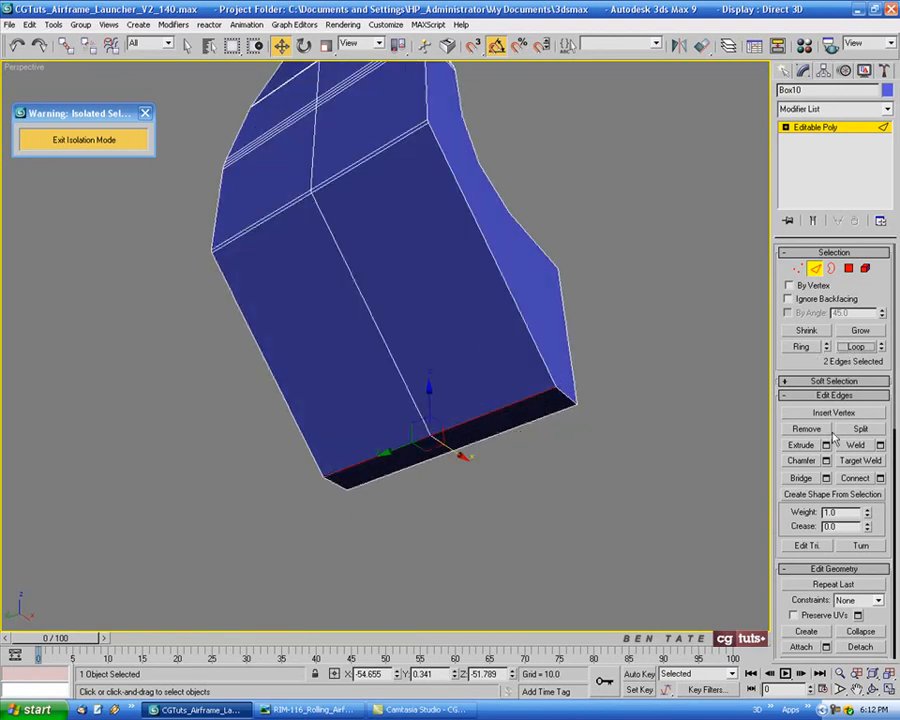
{"action": "left_click", "coordinate": [826, 461]}
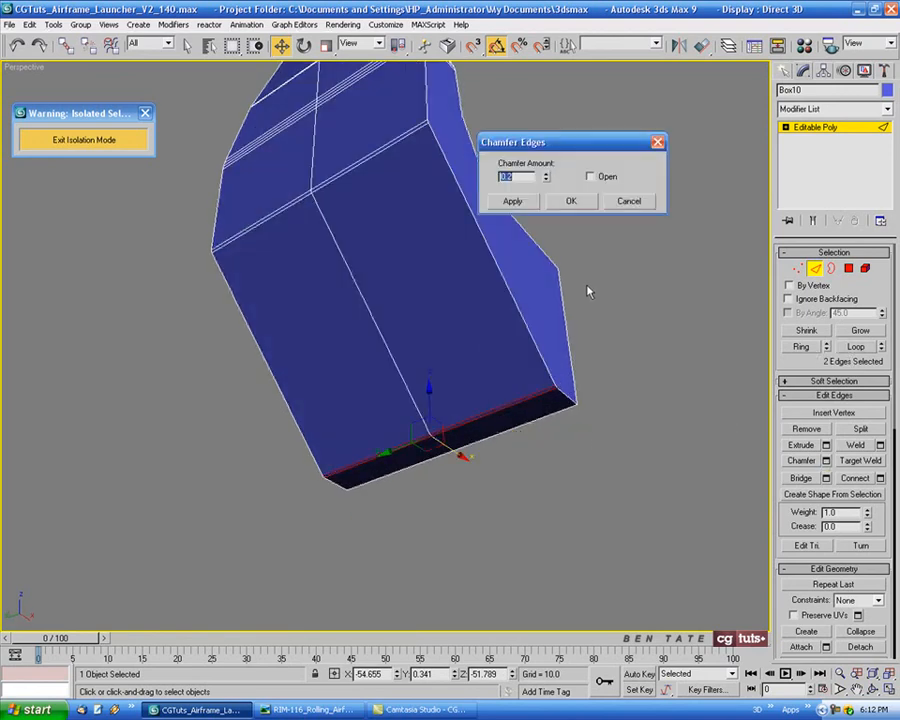
{"action": "left_click", "coordinate": [574, 204]}
{"action": "middle_click_drag", "start_coordinate": [609, 297], "coordinate": [592, 341]}
{"action": "scroll", "coordinate": [608, 371], "scroll_direction": "down", "scroll_amount": 4}
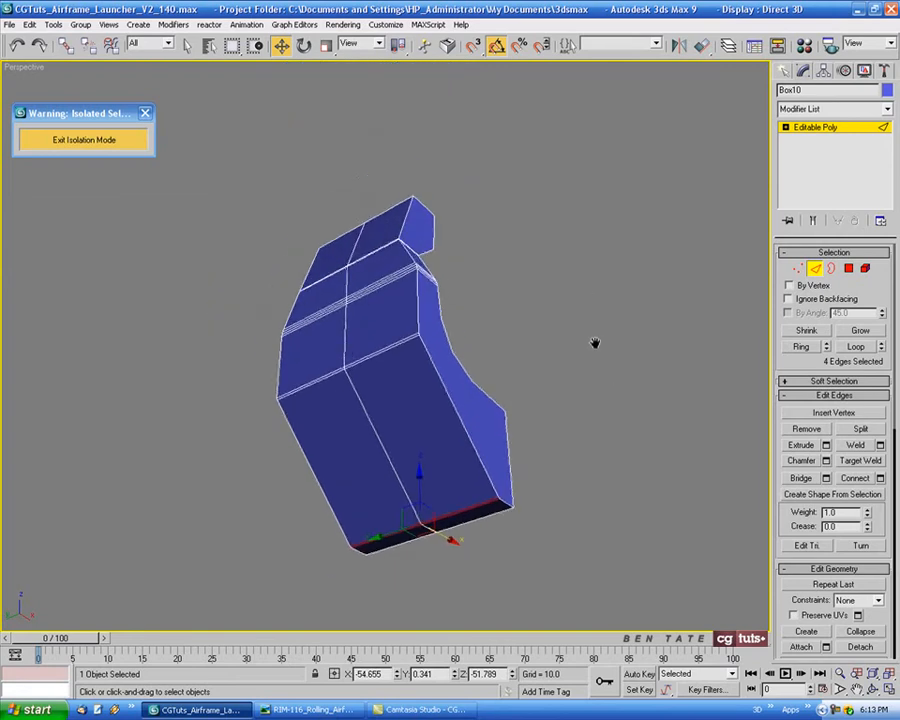
Select all of the bracket's edges and exclude those along its inner, pod-facing profile in the Back view.
{"action": "left_click_drag", "start_coordinate": [265, 155], "coordinate": [673, 584]}
{"action": "middle_click_drag", "start_coordinate": [755, 326], "coordinate": [652, 355], "text": "alt"}
{"action": "key", "text": "alt+w"}
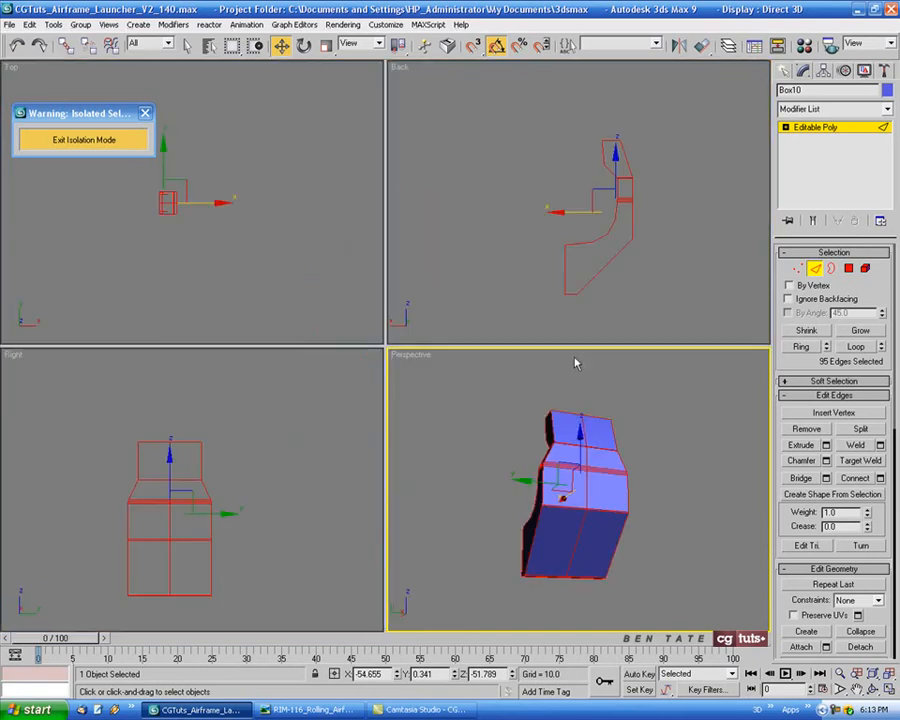
{"action": "middle_click", "coordinate": [655, 300]}
{"action": "key", "text": "alt+w"}
{"action": "middle_click_drag", "start_coordinate": [600, 335], "coordinate": [589, 328]}
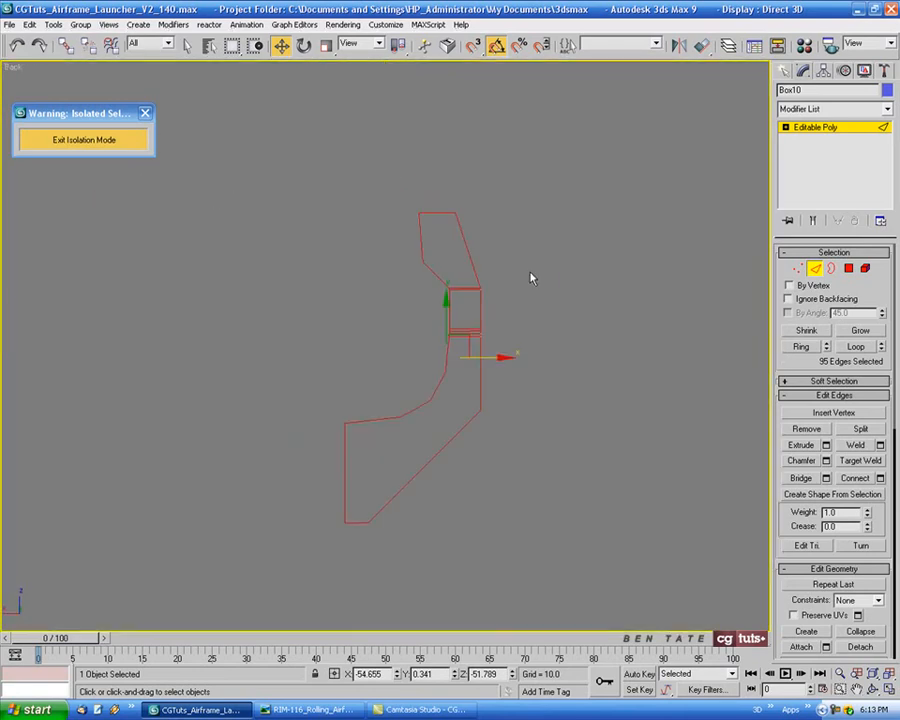
{"action": "scroll", "coordinate": [558, 298], "scroll_direction": "up", "scroll_amount": 3}
{"action": "middle_click_drag", "start_coordinate": [506, 283], "coordinate": [559, 240]}
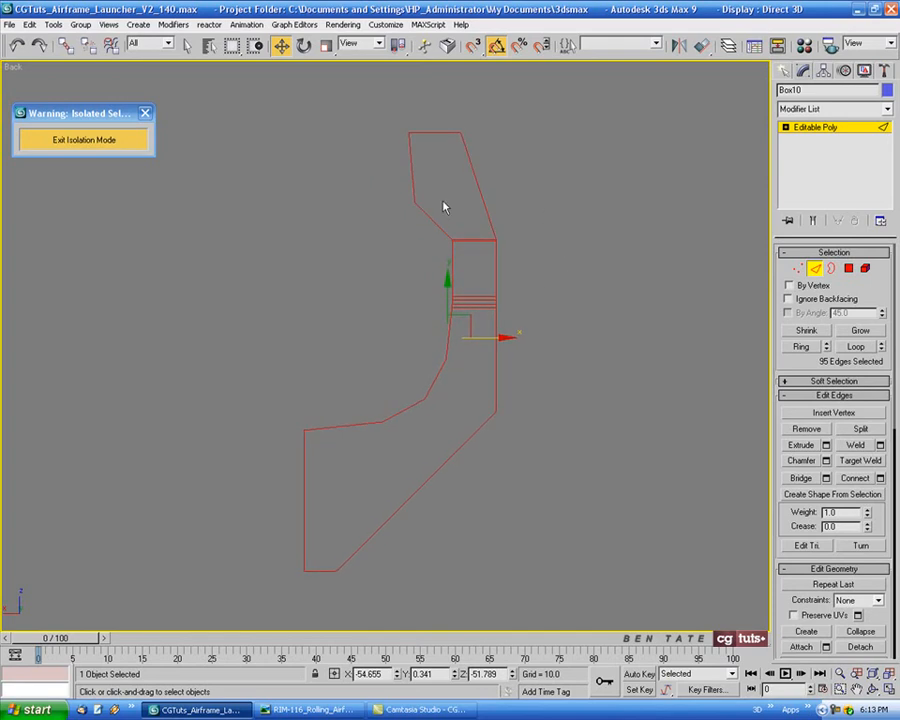
{"action": "left_click_drag", "start_coordinate": [346, 104], "coordinate": [462, 392], "text": "alt"}
{"action": "left_click_drag", "start_coordinate": [182, 354], "coordinate": [420, 445], "text": "alt"}
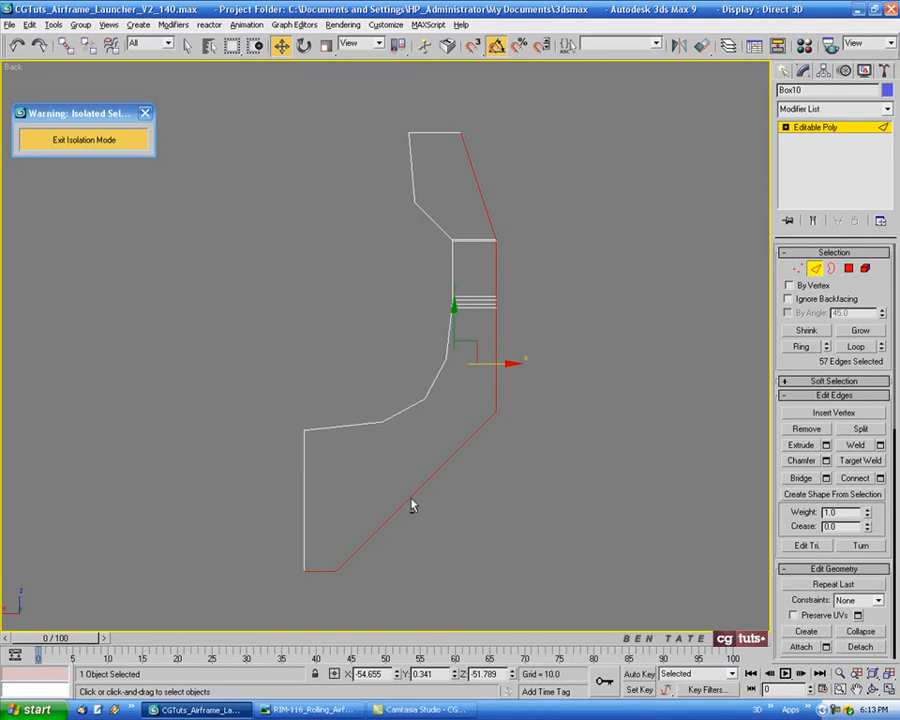
Deselect the bracket's central vertical edges and the cross edges at its bends in the Right view.
{"action": "middle_click_drag", "start_coordinate": [540, 436], "coordinate": [524, 458]}
{"action": "key", "text": "alt+w"}
{"action": "right_click", "coordinate": [541, 456]}
{"action": "key", "text": "alt+w"}
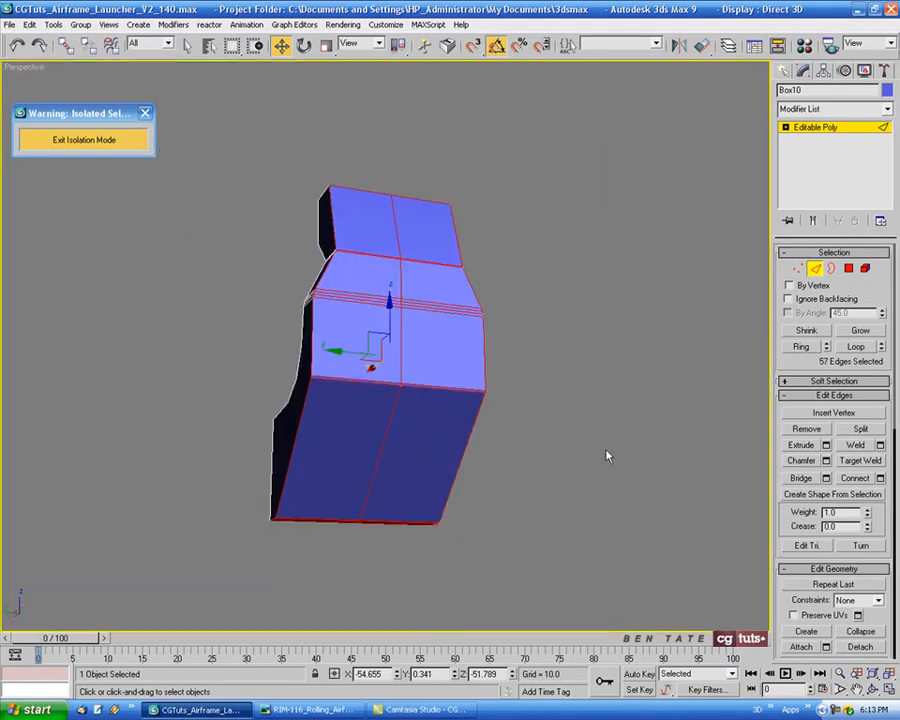
{"action": "key", "text": "alt+w"}
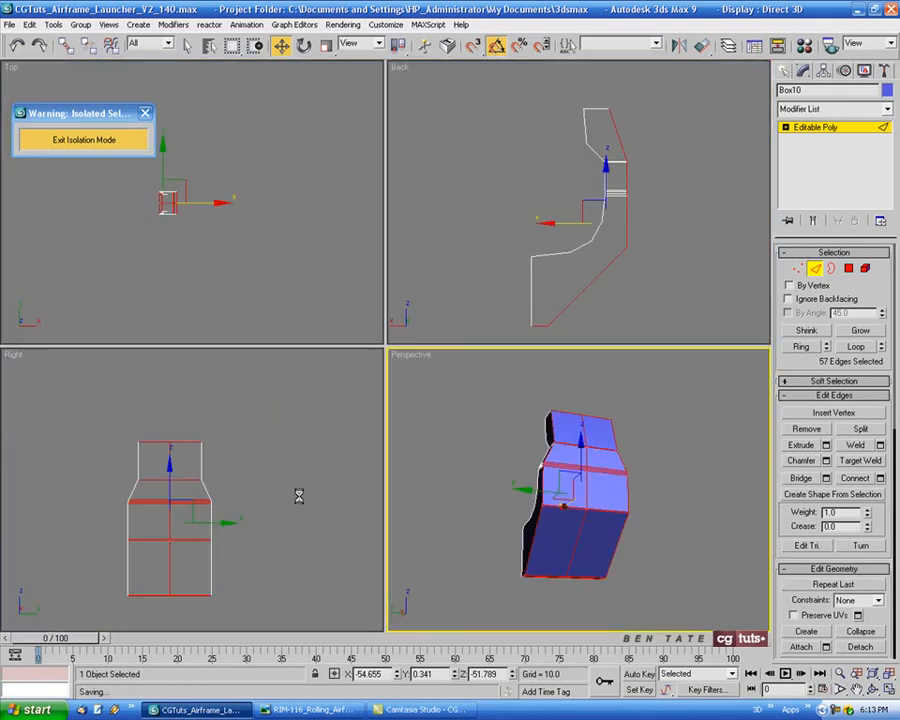
{"action": "right_click", "coordinate": [358, 422]}
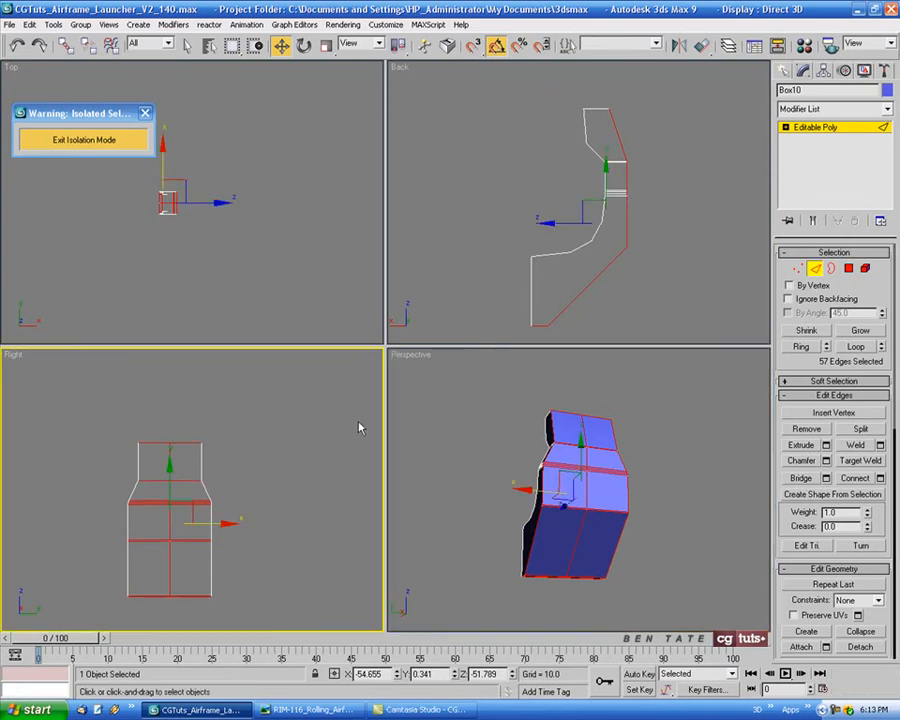
{"action": "key", "text": "alt+w"}
{"action": "middle_click_drag", "start_coordinate": [358, 422], "coordinate": [392, 417]}
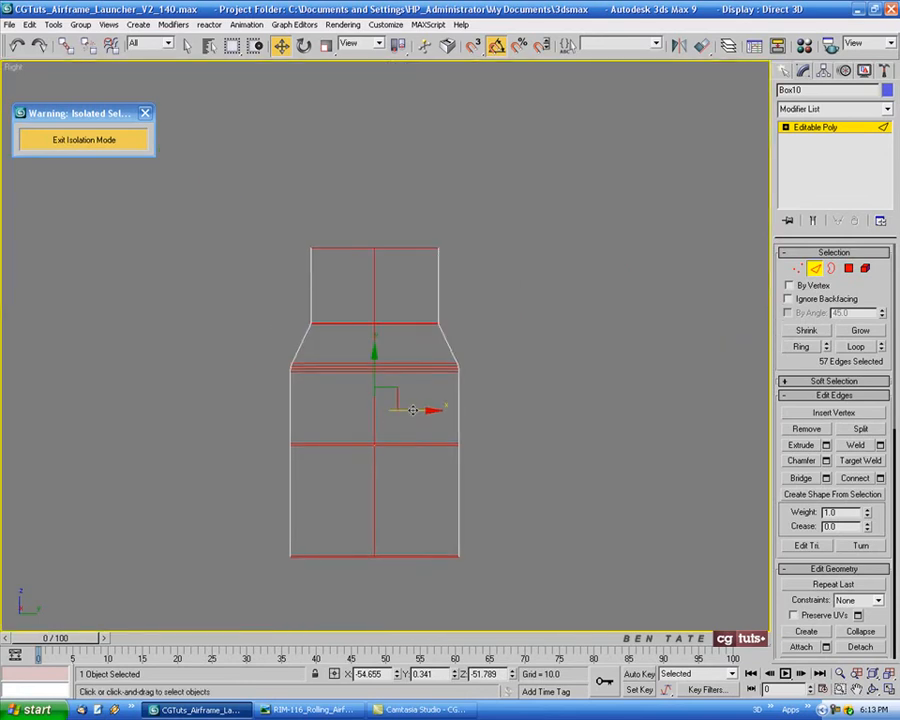
{"action": "left_click_drag", "start_coordinate": [334, 294], "coordinate": [406, 540], "text": "alt"}
{"action": "key", "text": "alt+w"}
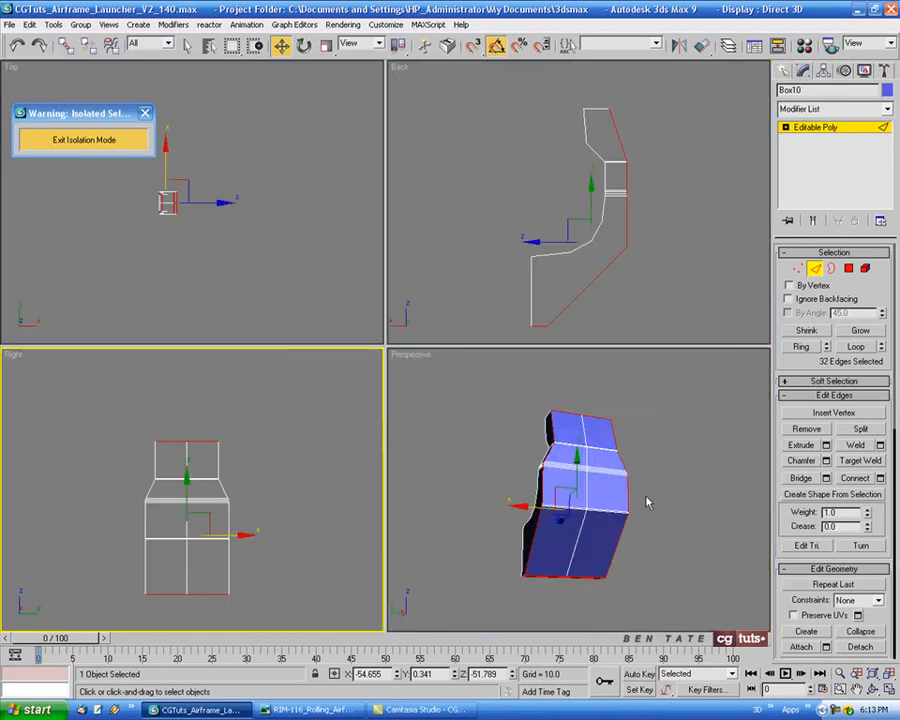
{"action": "middle_click_drag", "start_coordinate": [637, 477], "coordinate": [645, 537], "text": "alt"}
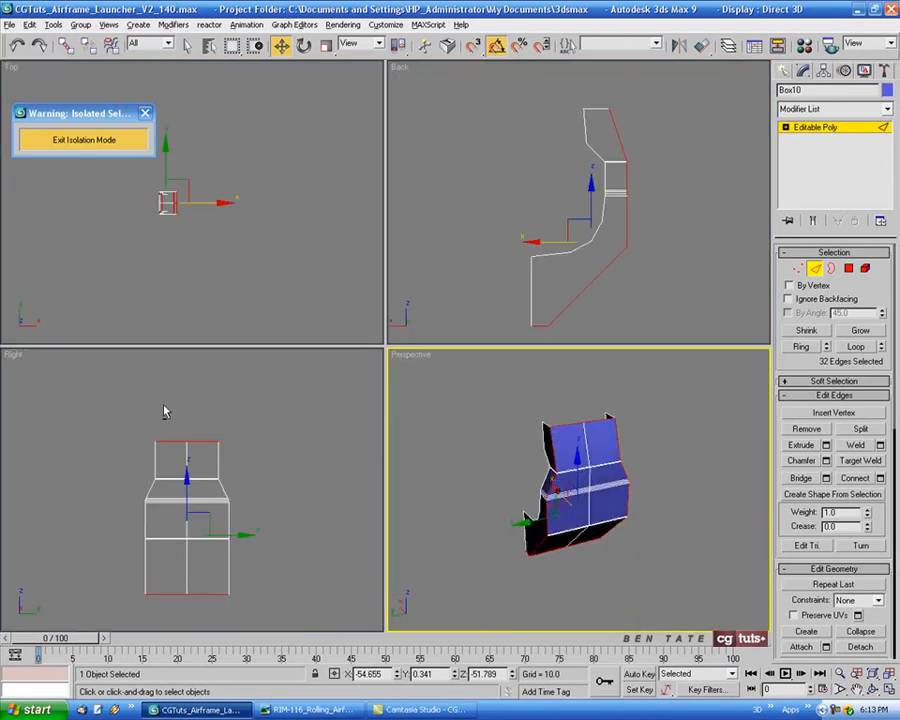
{"action": "left_click_drag", "start_coordinate": [120, 402], "coordinate": [234, 459], "text": "alt"}
{"action": "middle_click_drag", "start_coordinate": [610, 500], "coordinate": [604, 480], "text": "alt"}
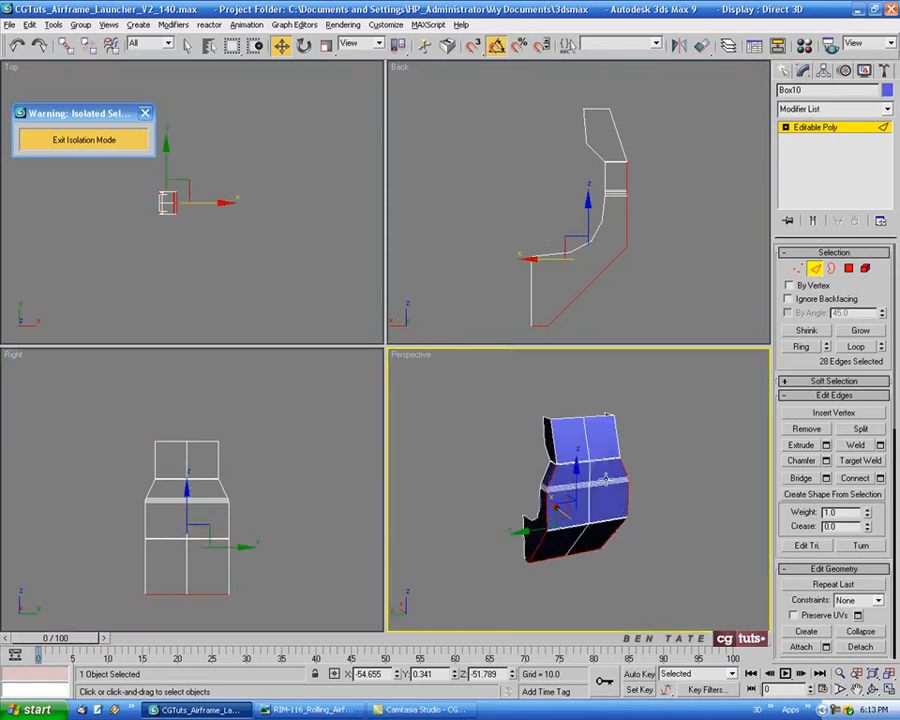
{"action": "key", "text": "ctrl+z"}
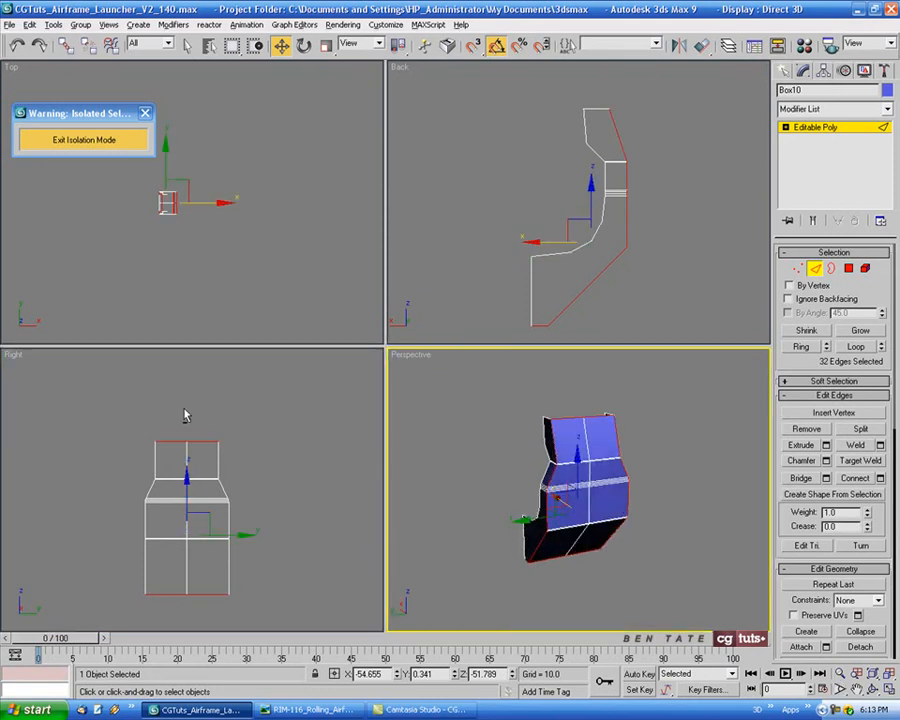
Remove the horizontal edges across the bracket's upper end from the edge selection in the Right view.
{"action": "left_click_drag", "start_coordinate": [172, 415], "coordinate": [193, 458], "text": "alt"}
{"action": "middle_click_drag", "start_coordinate": [590, 440], "coordinate": [610, 412], "text": "alt"}
{"action": "middle_click_drag", "start_coordinate": [206, 581], "coordinate": [240, 517]}
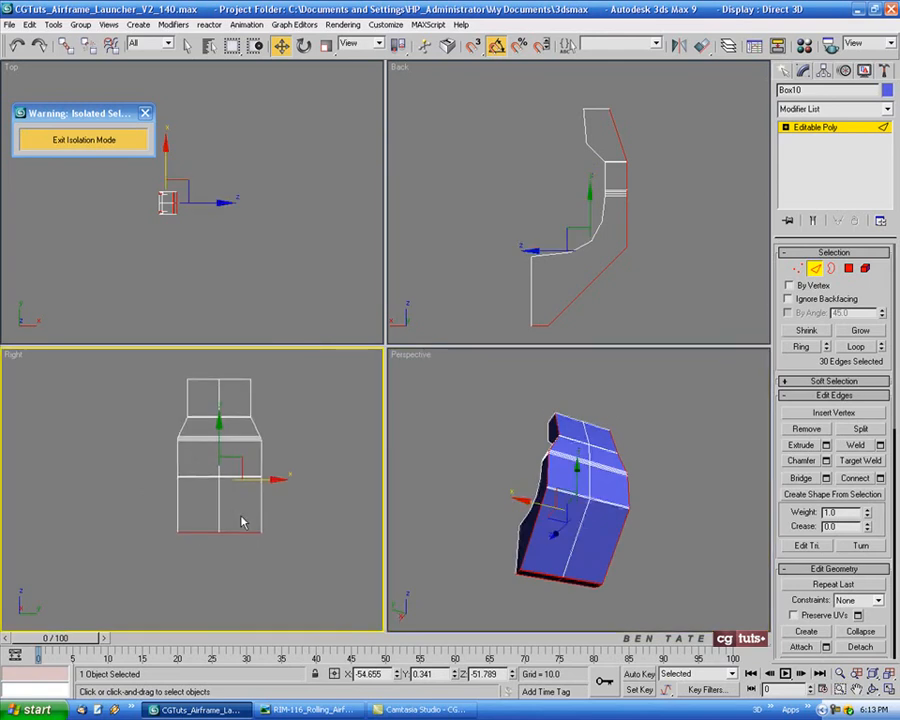
Deselect the horizontal edges across the bracket's lower end in a wireframe Perspective view, keeping only the outer side edges selected.
{"action": "key", "text": "alt+w"}
{"action": "middle_click_drag", "start_coordinate": [575, 576], "coordinate": [663, 456], "text": "alt"}
{"action": "key", "text": "alt+w"}
{"action": "middle_click", "coordinate": [635, 555]}
{"action": "key", "text": "alt+w"}
{"action": "scroll", "coordinate": [482, 488], "scroll_direction": "up", "scroll_amount": 3}
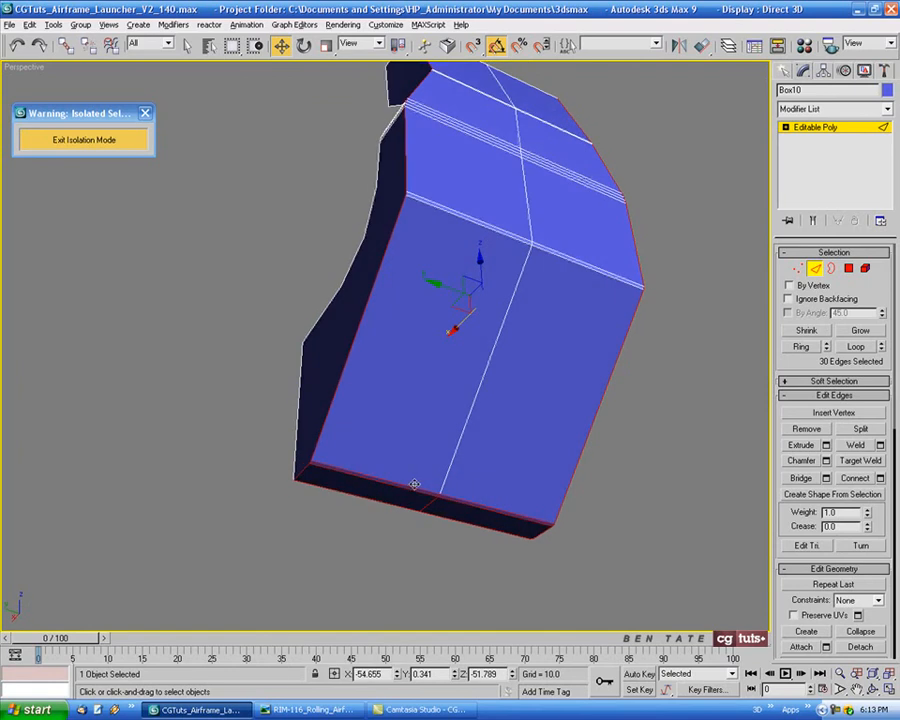
{"action": "key", "text": "F3"}
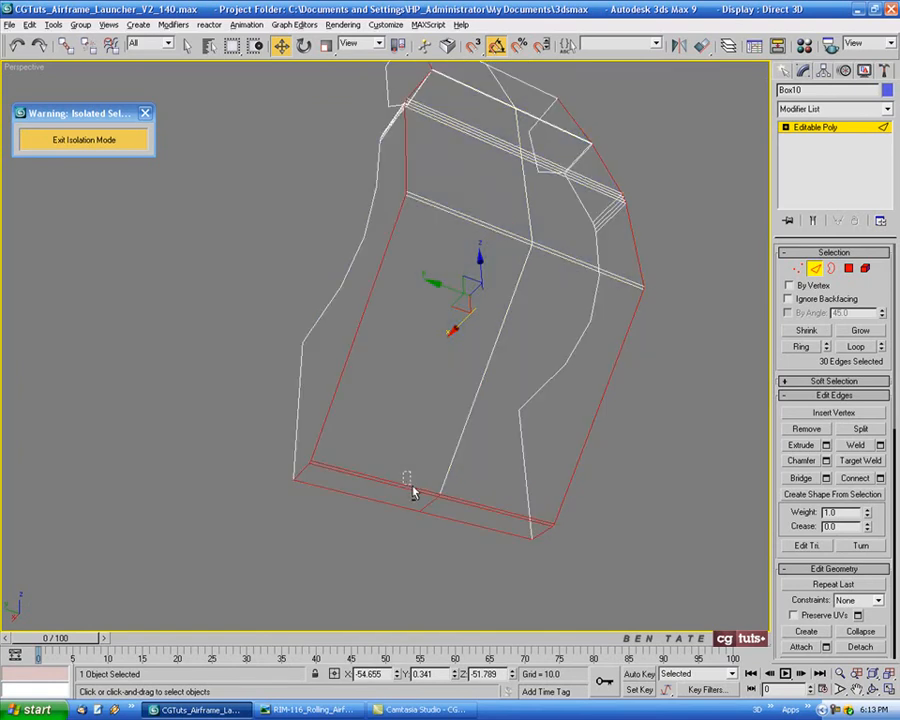
{"action": "left_click", "coordinate": [412, 490], "text": "alt"}
{"action": "left_click", "coordinate": [478, 507], "text": "alt"}
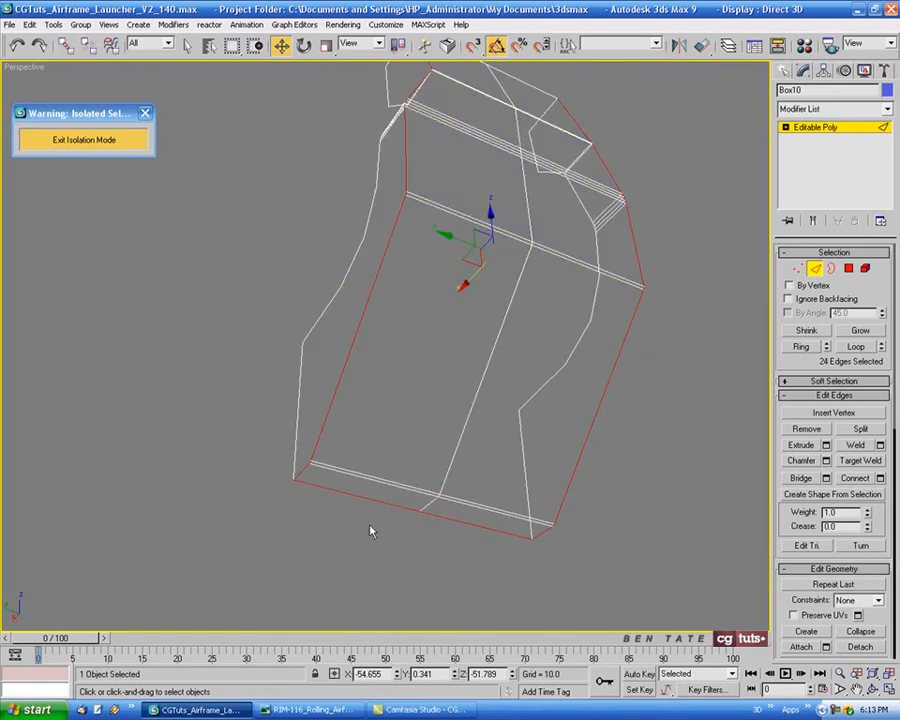
{"action": "left_click_drag", "start_coordinate": [449, 523], "coordinate": [500, 571], "text": "alt"}
{"action": "middle_click_drag", "start_coordinate": [390, 526], "coordinate": [513, 540], "text": "alt"}
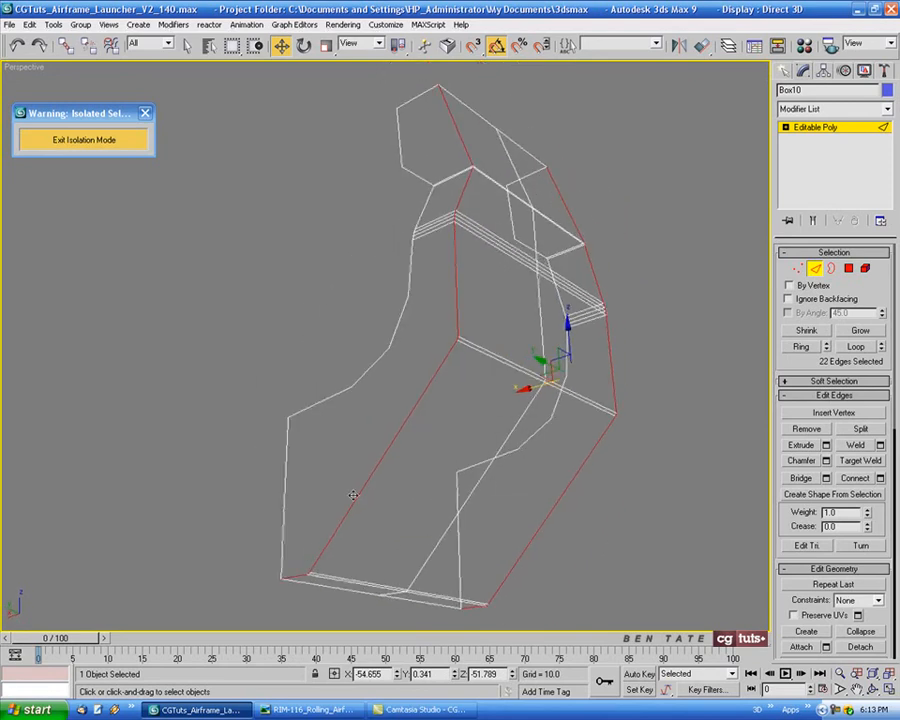
{"action": "mouse_move", "coordinate": [446, 294]}
{"action": "middle_mouse_down", "text": "alt"}
{"action": "mouse_move", "coordinate": [534, 376]}
{"action": "mouse_move", "coordinate": [464, 378]}
{"action": "mouse_move", "coordinate": [529, 410]}
{"action": "middle_mouse_up", "text": "alt"}
Chamfer the selected outer side edges by 0.25 in the shaded view and leave edge editing.
{"action": "key", "text": "F3"}
{"action": "scroll", "coordinate": [516, 403], "scroll_direction": "down", "scroll_amount": 2}
{"action": "scroll", "coordinate": [532, 394], "scroll_direction": "up", "scroll_amount": 2}
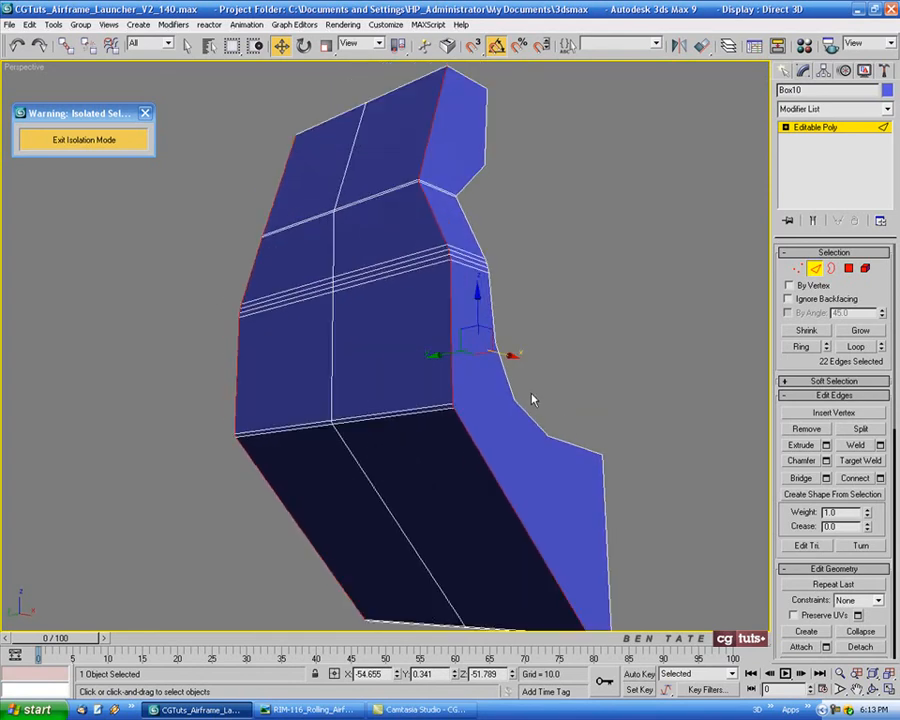
{"action": "left_click", "coordinate": [826, 460]}
{"action": "mouse_move", "coordinate": [610, 322]}
{"action": "middle_mouse_down", "text": "alt"}
{"action": "mouse_move", "coordinate": [619, 297]}
{"action": "mouse_move", "coordinate": [601, 283]}
{"action": "mouse_move", "coordinate": [609, 364]}
{"action": "middle_mouse_up", "text": "alt"}
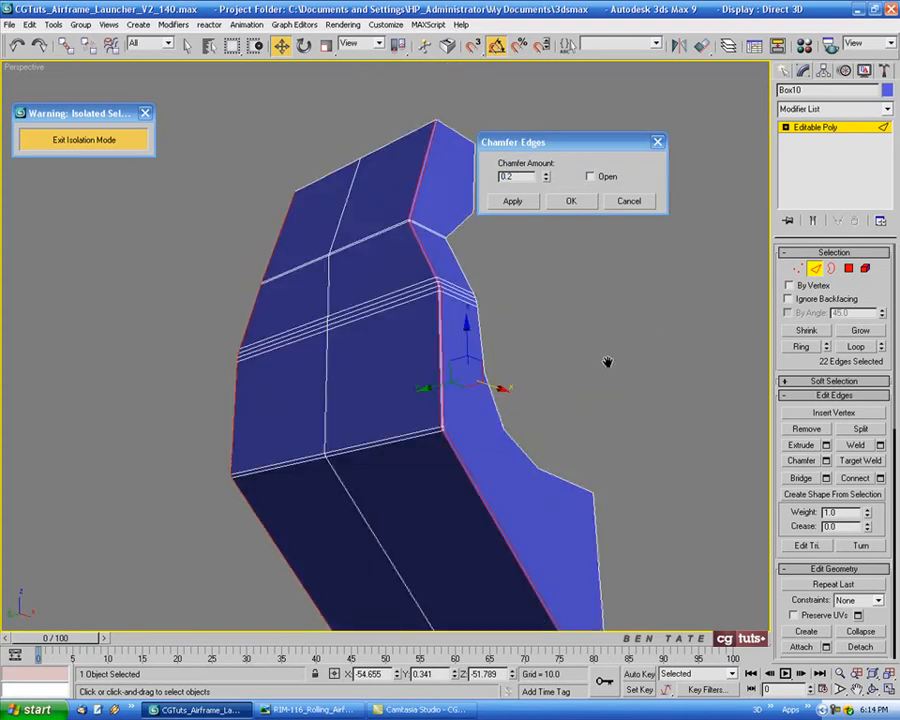
{"action": "left_click", "coordinate": [546, 174]}
{"action": "left_click", "coordinate": [546, 174]}
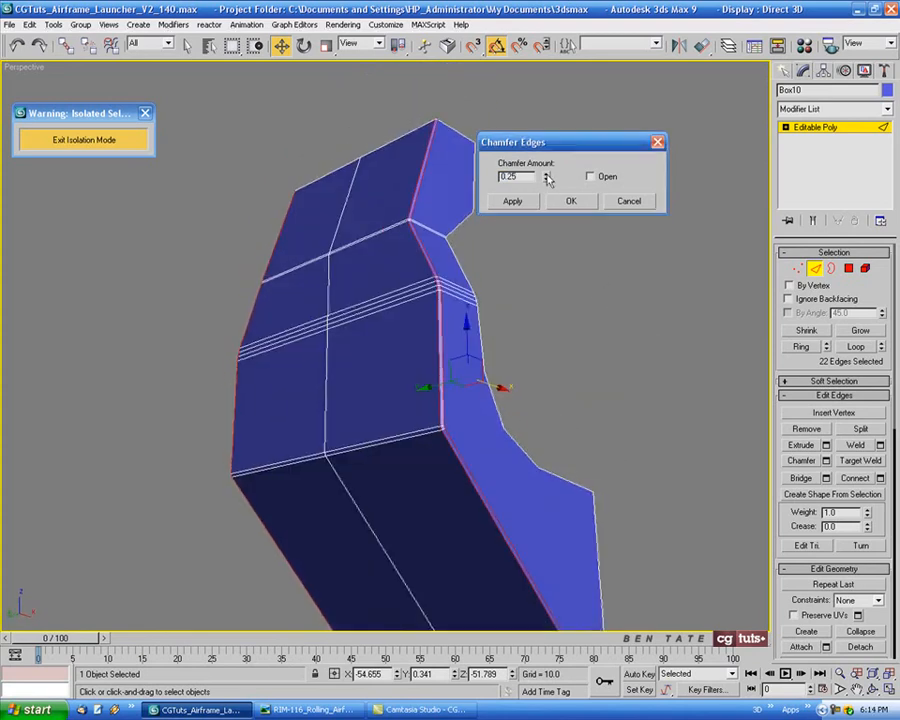
{"action": "middle_click_drag", "start_coordinate": [560, 360], "coordinate": [609, 309], "text": "alt"}
{"action": "left_click", "coordinate": [570, 200]}
{"action": "scroll", "coordinate": [599, 333], "scroll_direction": "down", "scroll_amount": 3}
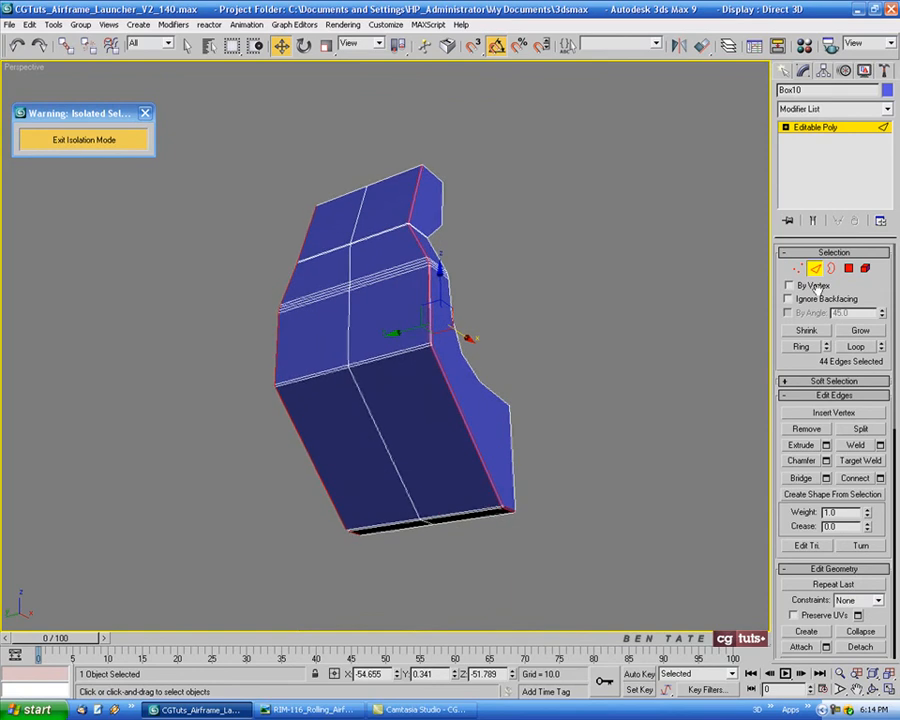
{"action": "left_click", "coordinate": [817, 269]}
{"action": "key", "text": "F4"}
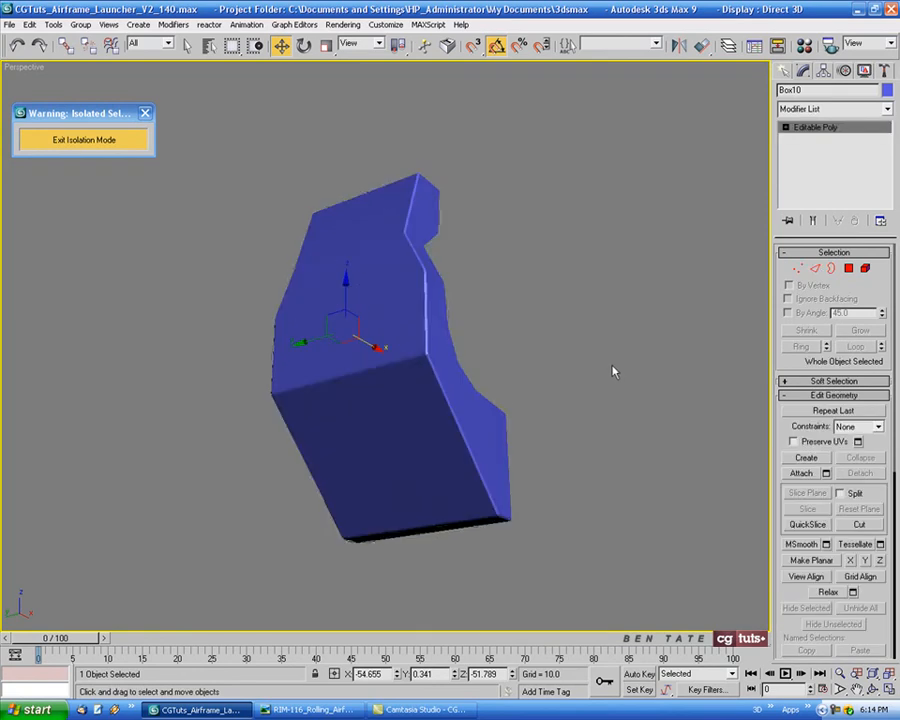
{"action": "key", "text": "F4"}
{"action": "mouse_move", "coordinate": [614, 372]}
{"action": "middle_mouse_down", "text": "alt"}
{"action": "mouse_move", "coordinate": [587, 424]}
{"action": "mouse_move", "coordinate": [670, 424]}
{"action": "mouse_move", "coordinate": [707, 398]}
{"action": "mouse_move", "coordinate": [607, 393]}
{"action": "middle_mouse_up", "text": "alt"}
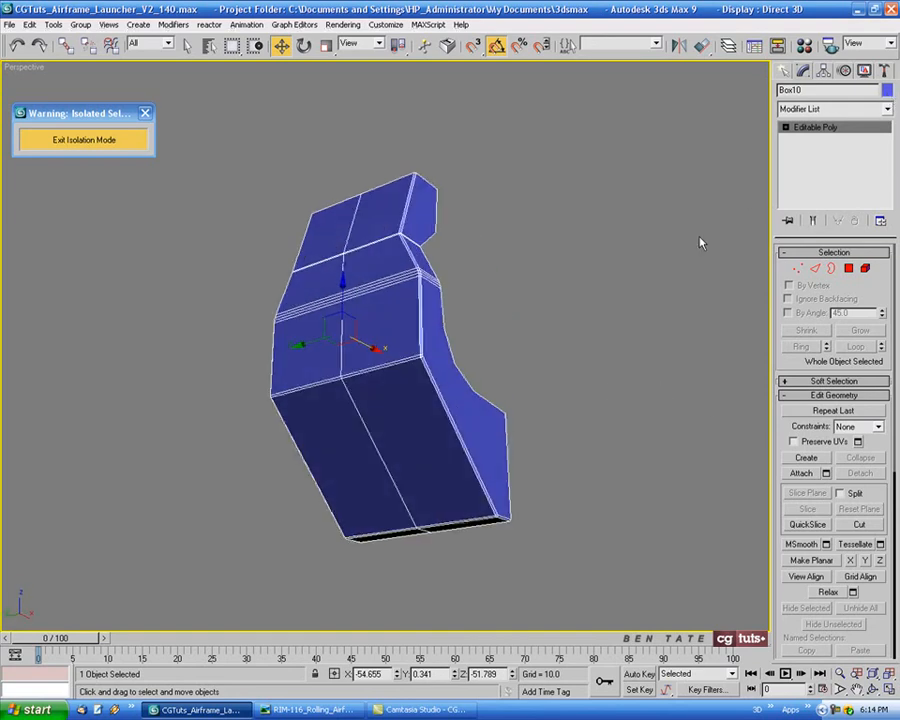
Set the bracket's object colour to black and assign it the 01 - Default material.
{"action": "left_click", "coordinate": [886, 90]}
{"action": "left_click", "coordinate": [520, 434]}
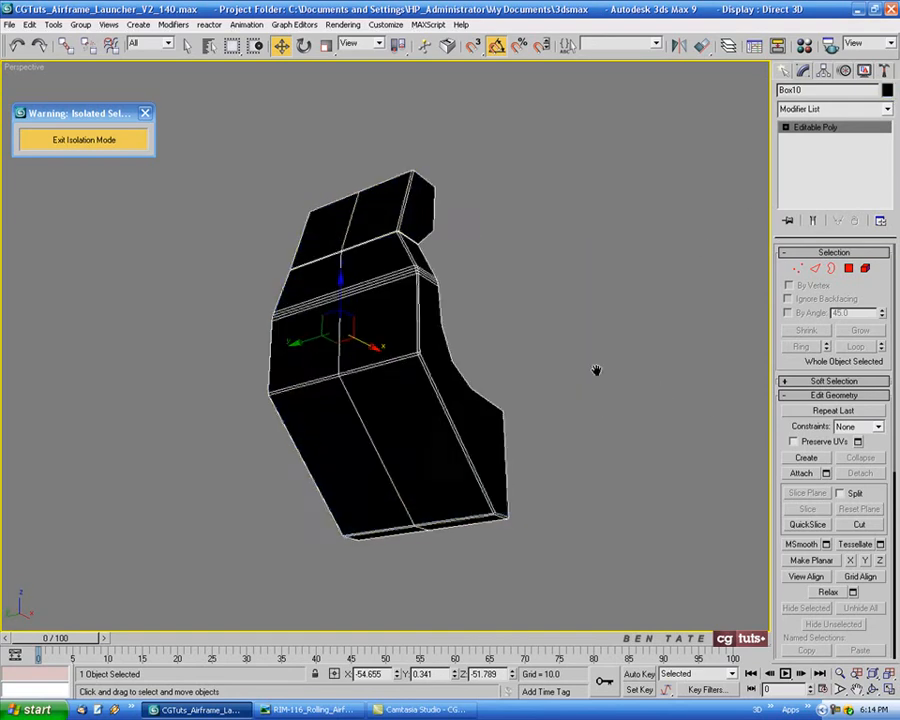
{"action": "key", "text": "m"}
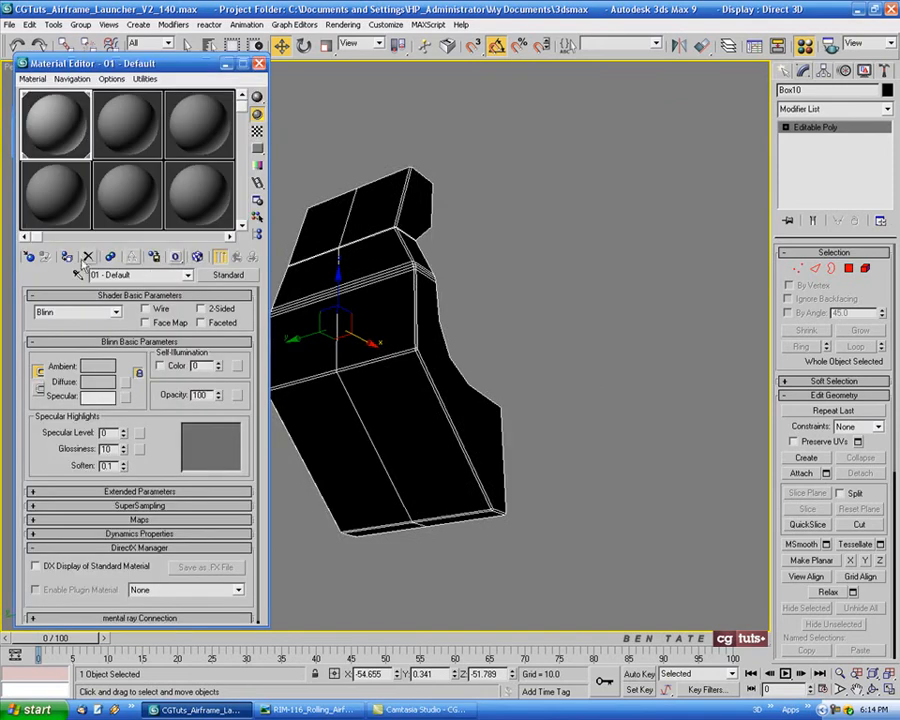
{"action": "left_click", "coordinate": [66, 256]}
{"action": "left_click", "coordinate": [259, 63]}
Exit isolation and view the bracket in place against the missile pod.
{"action": "key", "text": "alt+q"}
{"action": "middle_click_drag", "start_coordinate": [528, 240], "coordinate": [535, 254]}
{"action": "left_click", "coordinate": [143, 147]}
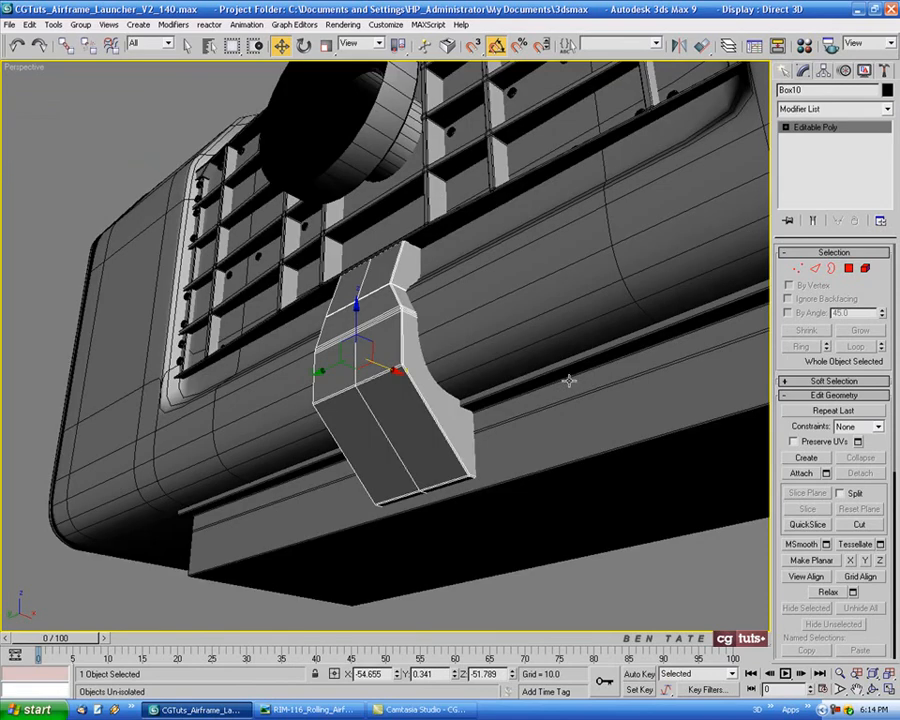
{"action": "middle_click_drag", "start_coordinate": [569, 381], "coordinate": [565, 480]}
{"action": "scroll", "coordinate": [540, 395], "scroll_direction": "up", "scroll_amount": 2}
{"action": "scroll", "coordinate": [548, 394], "scroll_direction": "down", "scroll_amount": 6}
Select the launcher base under the missile pod and copy its object name, Barrel Base.
{"action": "left_click", "coordinate": [560, 432]}
{"action": "middle_click_drag", "start_coordinate": [341, 339], "coordinate": [451, 384], "text": "alt"}
{"action": "scroll", "coordinate": [419, 386], "scroll_direction": "up", "scroll_amount": 3}
{"action": "left_click", "coordinate": [465, 386]}
{"action": "middle_click_drag", "start_coordinate": [534, 450], "coordinate": [486, 450]}
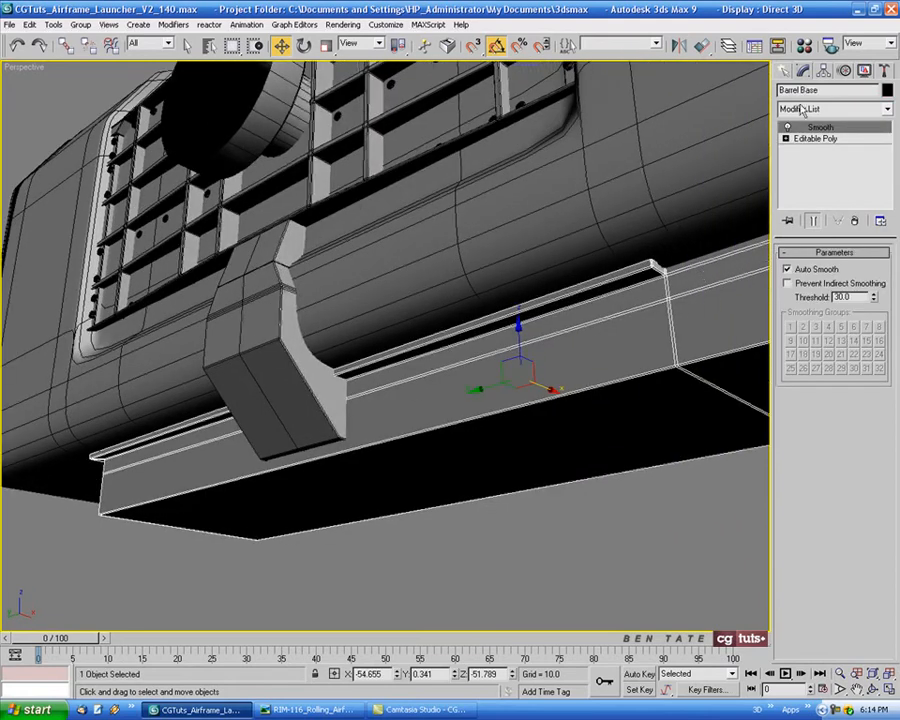
{"action": "left_click_drag", "start_coordinate": [830, 89], "coordinate": [778, 88]}
{"action": "right_click", "coordinate": [798, 89]}
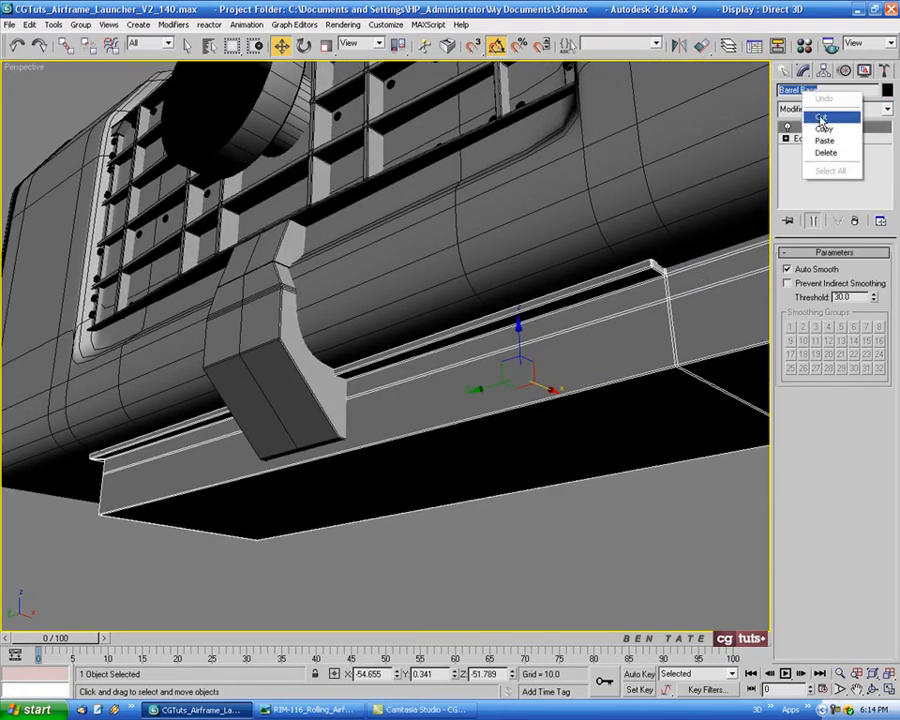
{"action": "left_click", "coordinate": [818, 125]}
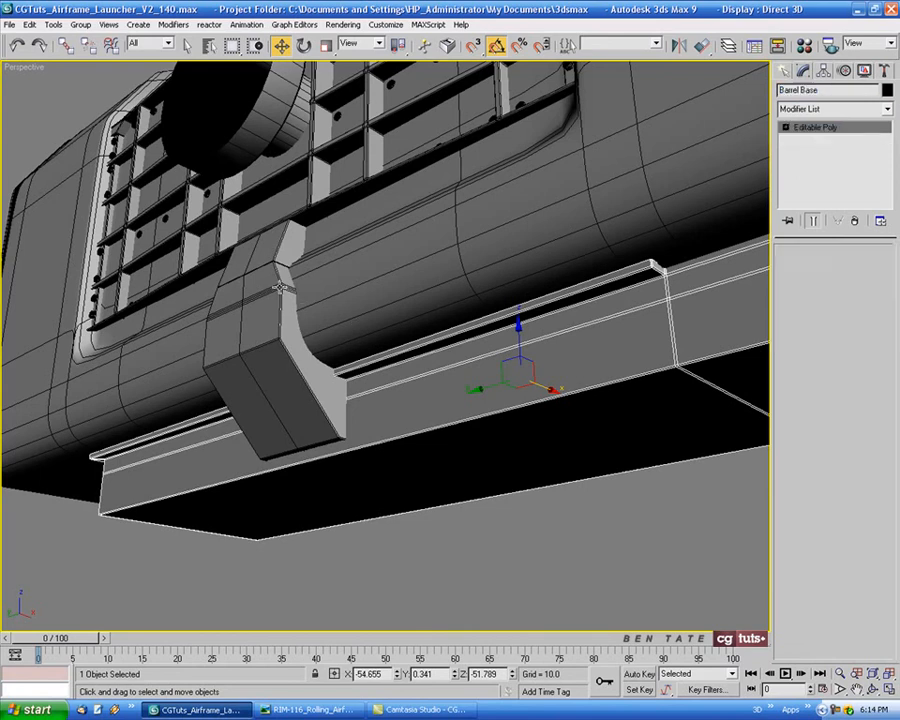
Rename the support bracket as Barrel Base Arm, using the copied base name, and deselect it.
{"action": "left_click", "coordinate": [282, 287]}
{"action": "left_click_drag", "start_coordinate": [806, 90], "coordinate": [770, 92]}
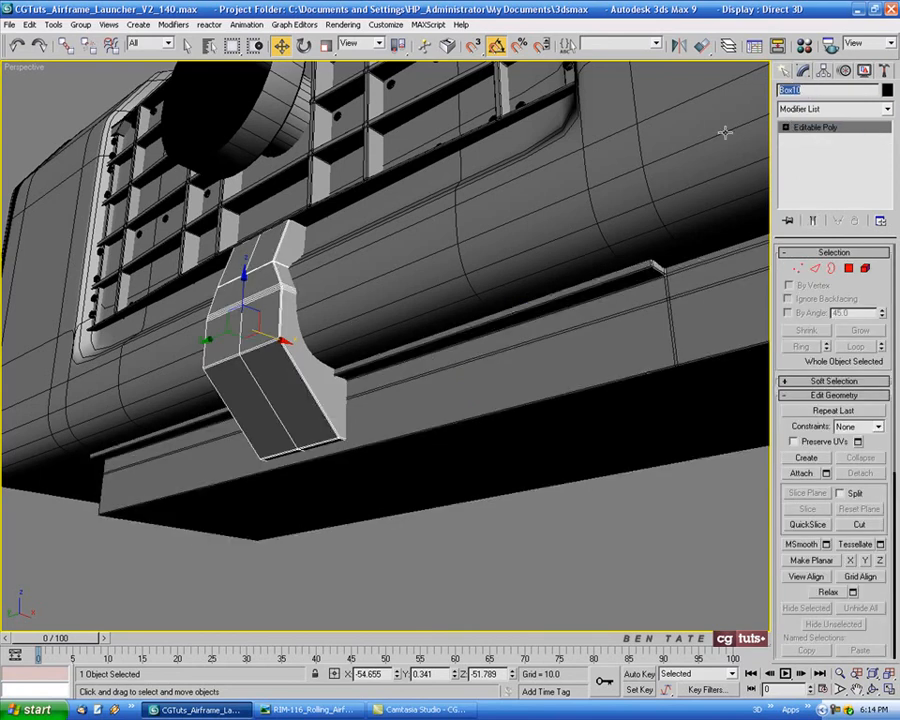
{"action": "key", "text": "ctrl+v"}
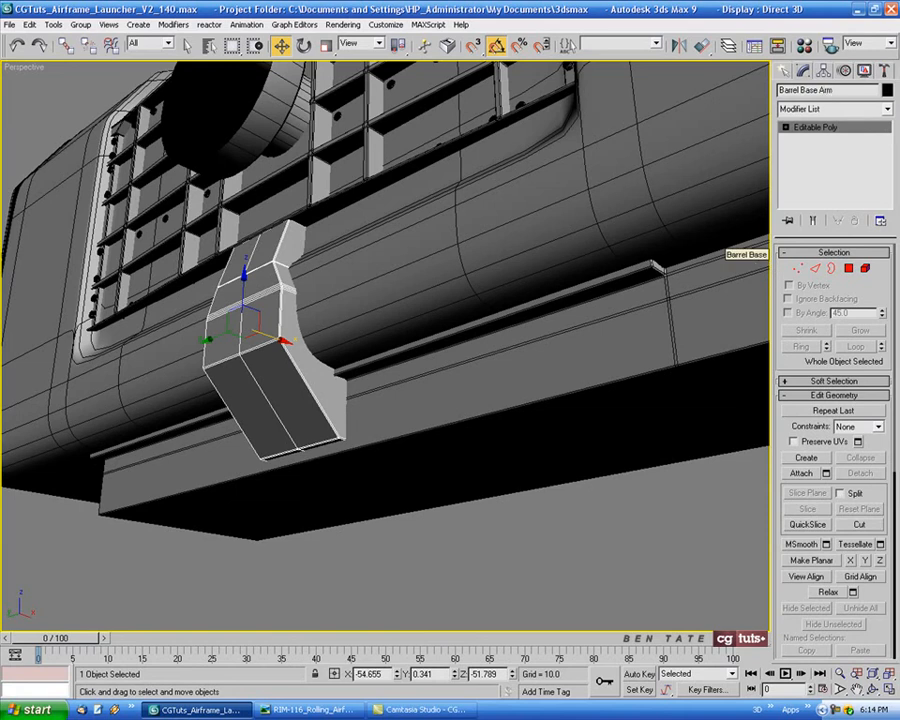
{"action": "scroll", "coordinate": [619, 241], "scroll_direction": "down", "scroll_amount": 8}
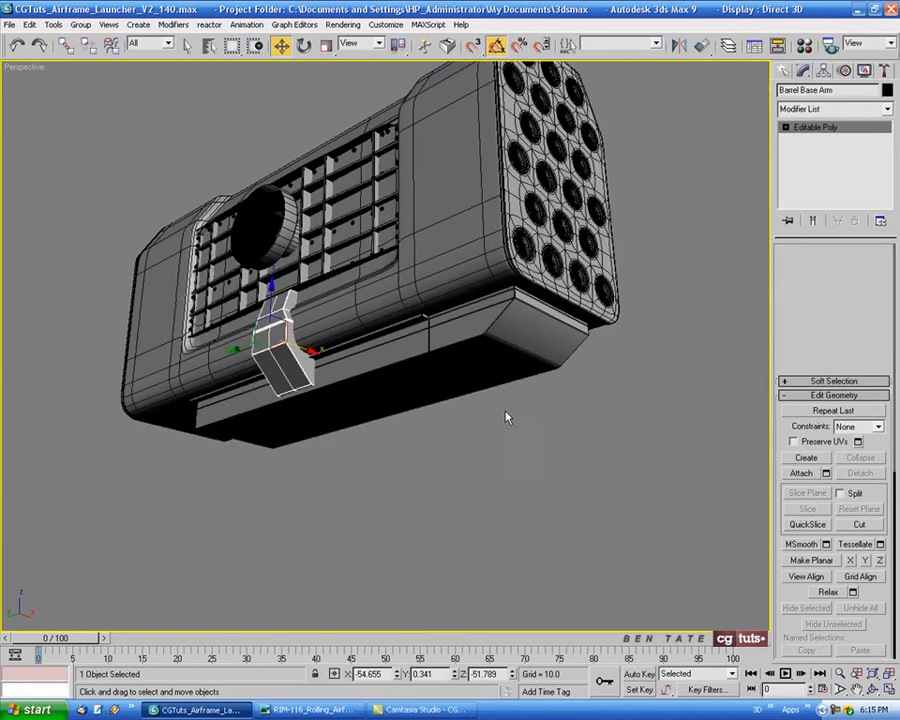
{"action": "left_click", "coordinate": [507, 418]}
{"action": "mouse_move", "coordinate": [521, 394]}
{"action": "middle_mouse_down", "text": "alt"}
{"action": "mouse_move", "coordinate": [528, 462]}
{"action": "mouse_move", "coordinate": [500, 460]}
{"action": "mouse_move", "coordinate": [536, 459]}
{"action": "middle_mouse_up", "text": "alt"}
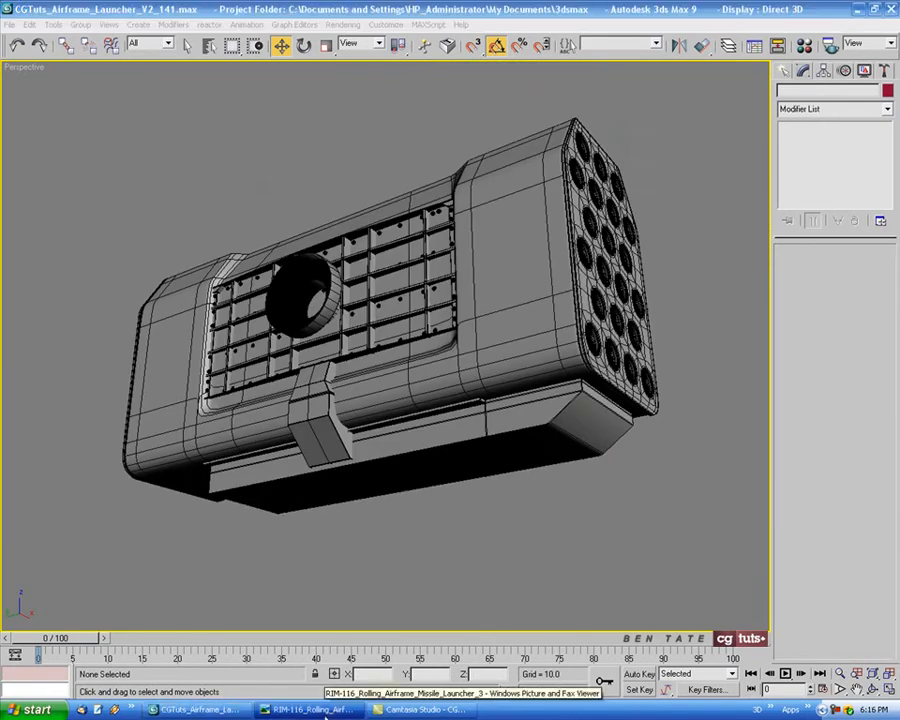
Examine the launcher's underside around the arm and base in the RIM-116 reference photo, and return to the 3ds Max model.
{"action": "left_click", "coordinate": [303, 709]}
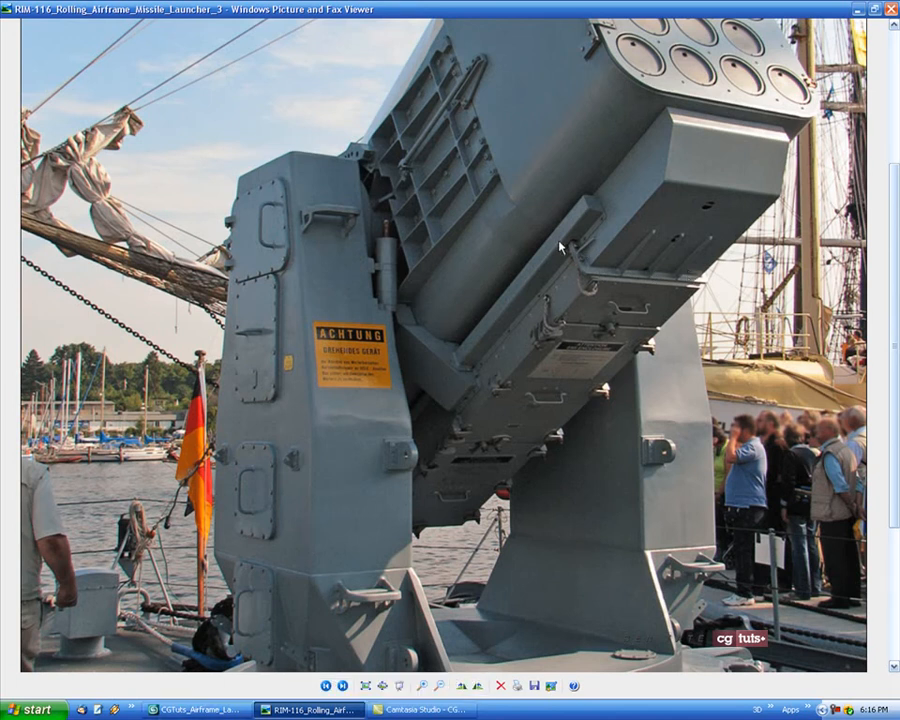
{"action": "left_click", "coordinate": [197, 709]}
{"action": "middle_click_drag", "start_coordinate": [590, 318], "coordinate": [627, 309], "text": "alt"}
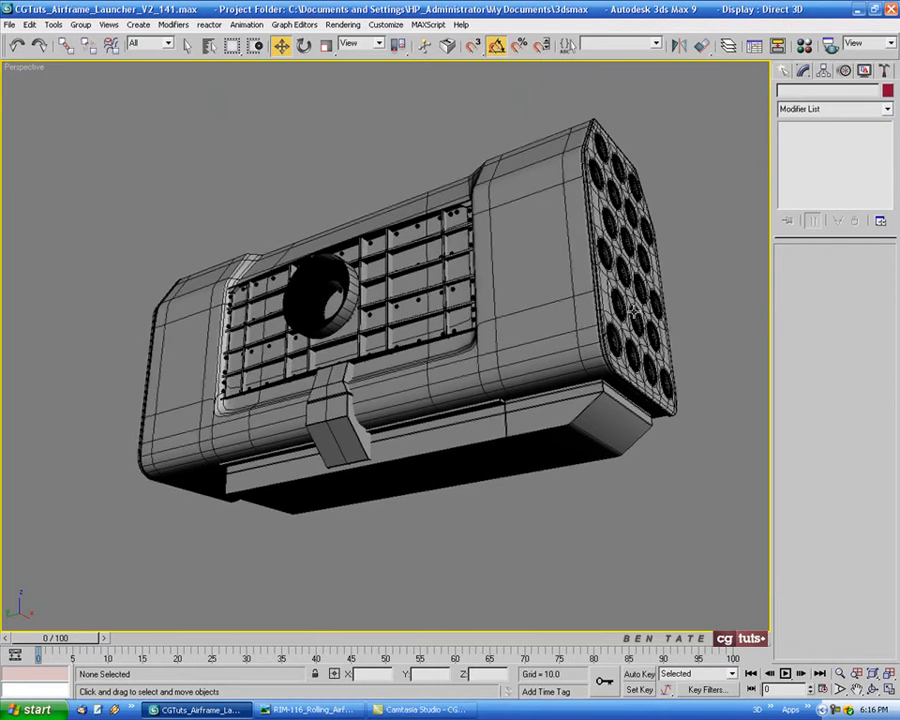
Change the Back viewport to a Front view and maximise it on the joint between the bracket and the launcher base.
{"action": "scroll", "coordinate": [601, 249], "scroll_direction": "down", "scroll_amount": 2}
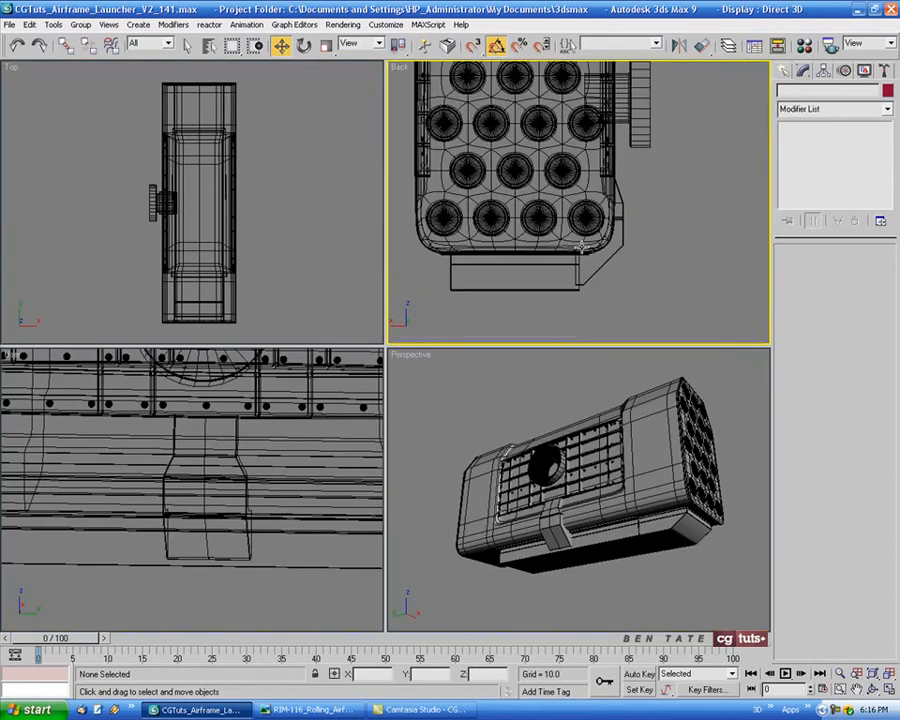
{"action": "middle_click_drag", "start_coordinate": [570, 246], "coordinate": [570, 285]}
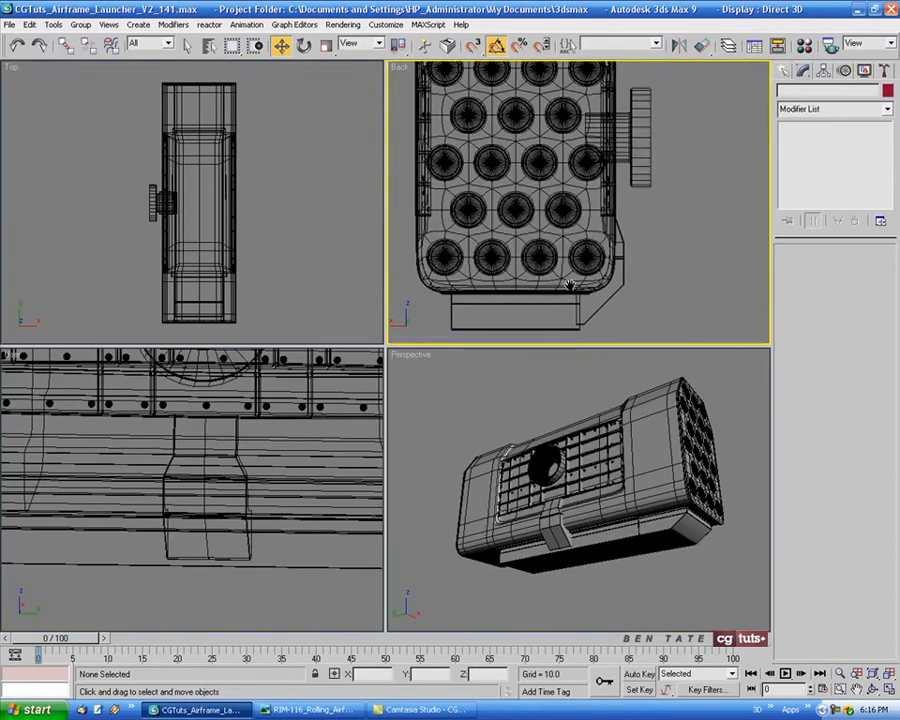
{"action": "right_click", "coordinate": [399, 67]}
{"action": "mouse_move", "coordinate": [470, 74]}
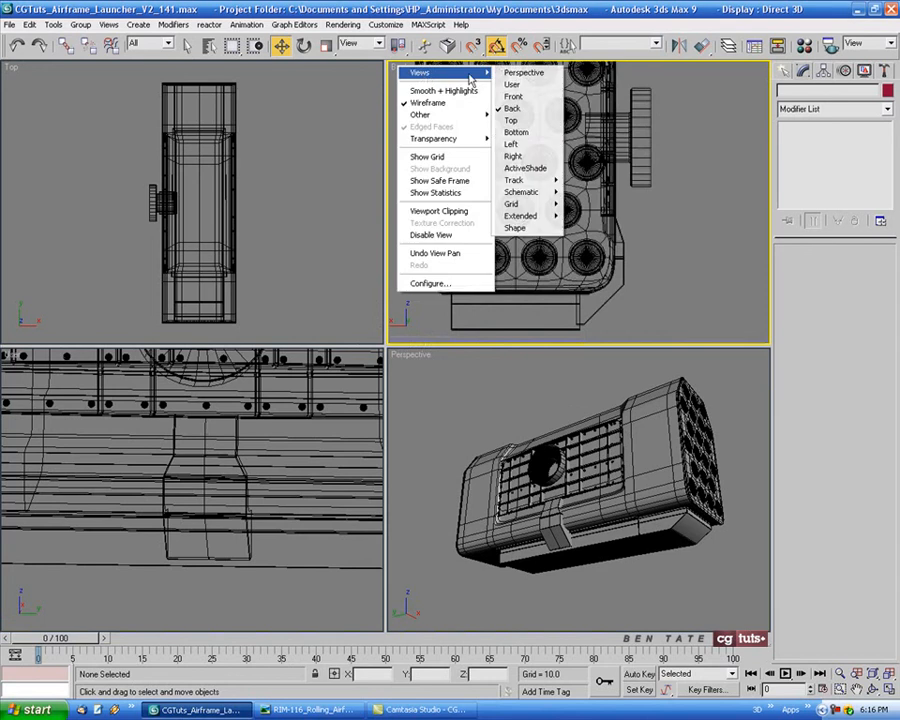
{"action": "left_click", "coordinate": [520, 98]}
{"action": "middle_click_drag", "start_coordinate": [581, 265], "coordinate": [514, 250]}
{"action": "key", "text": "alt+w"}
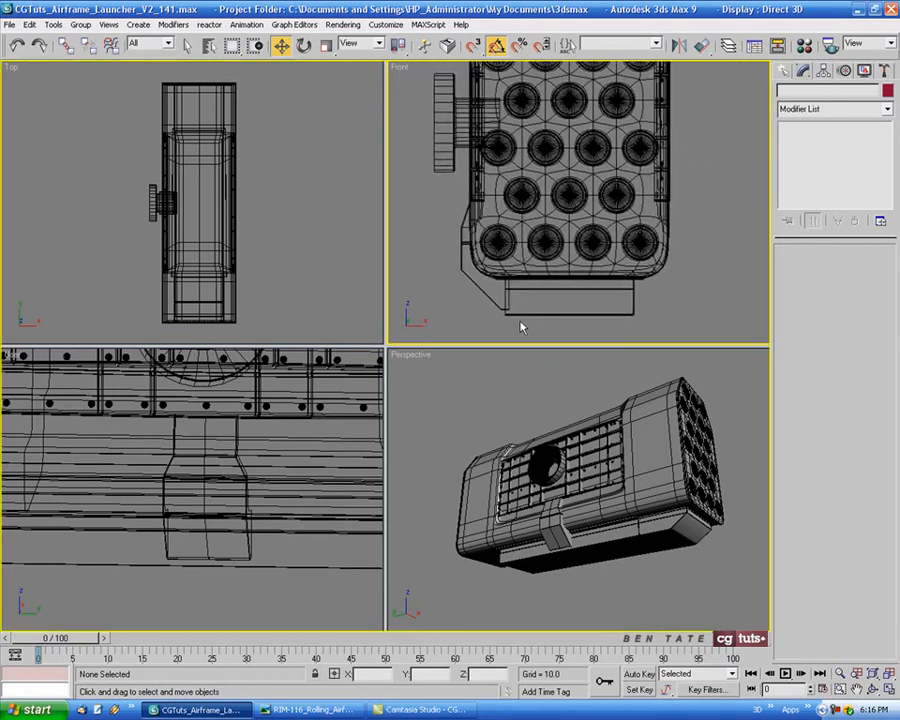
{"action": "scroll", "coordinate": [486, 300], "scroll_direction": "up", "scroll_amount": 8}
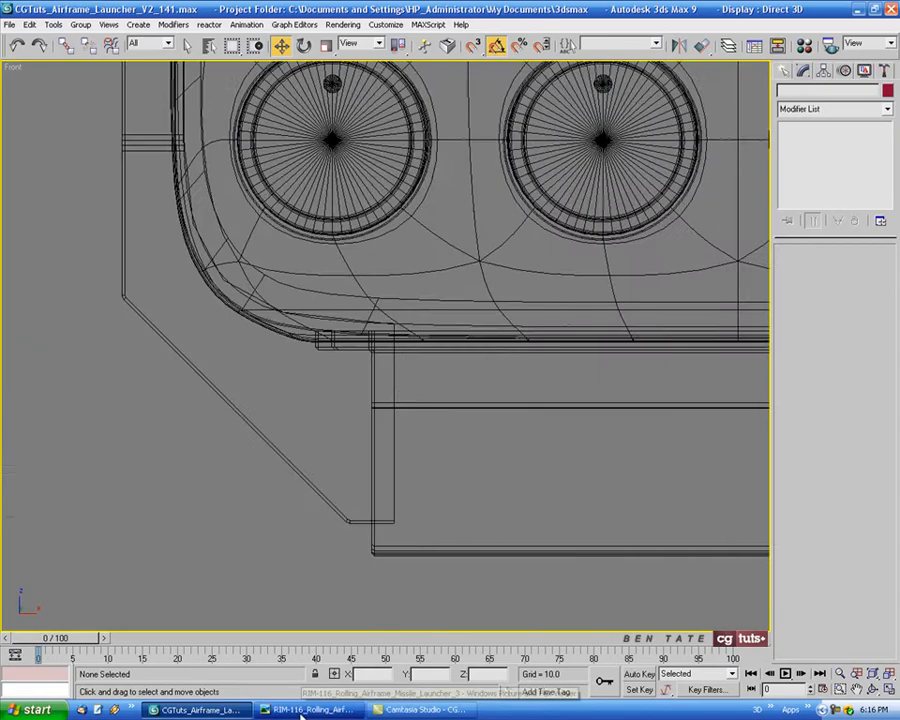
Check the reference photo, then create a box about 5.55 by 5.74 in the Front view beside the launcher's lower housing.
{"action": "left_click", "coordinate": [302, 710]}
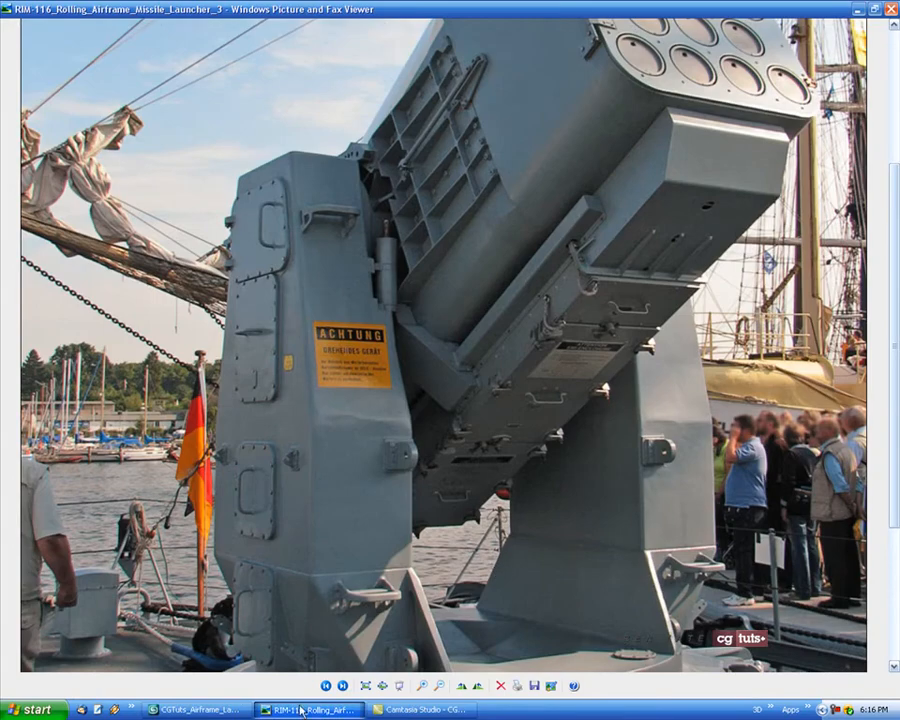
{"action": "left_click", "coordinate": [200, 710]}
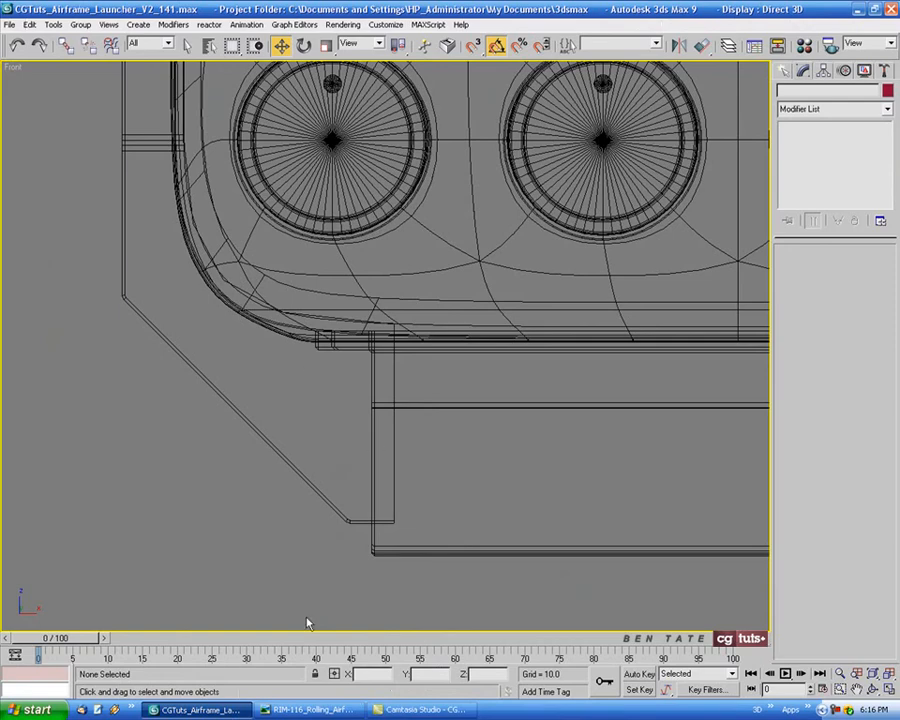
{"action": "middle_click_drag", "start_coordinate": [427, 424], "coordinate": [390, 441]}
{"action": "left_click", "coordinate": [784, 70]}
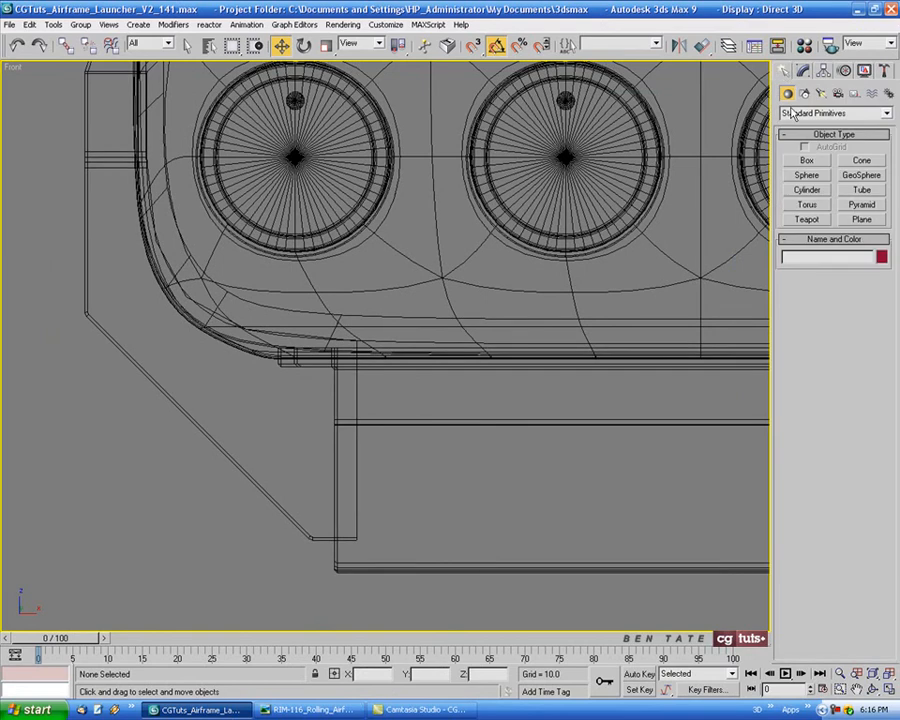
{"action": "left_click", "coordinate": [807, 160]}
{"action": "left_click_drag", "start_coordinate": [268, 375], "coordinate": [334, 432]}
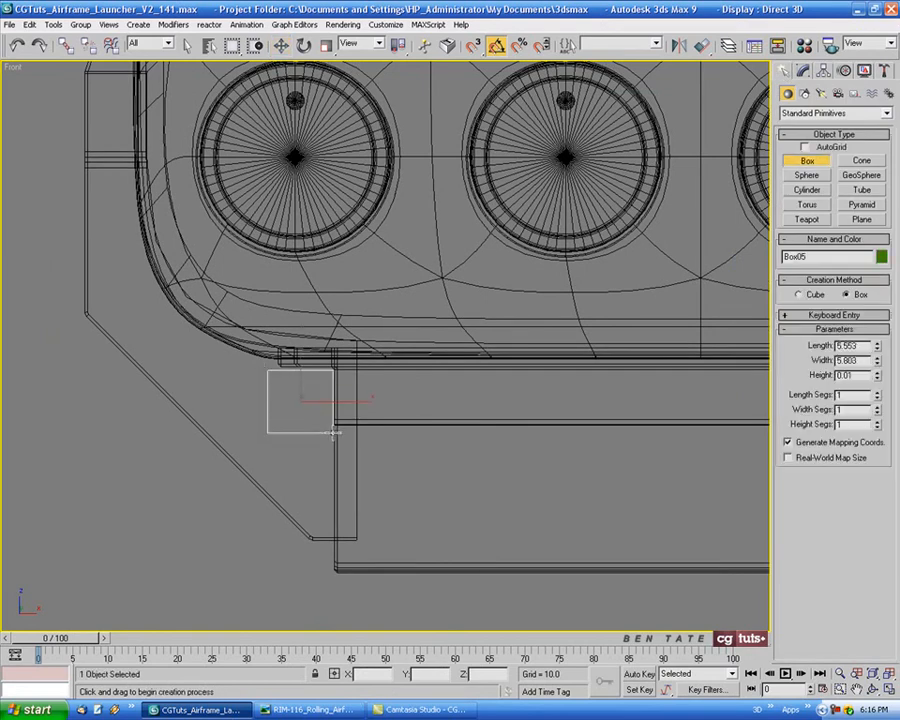
Move the box up against the underside of the thin rail, next to the lower housing's side wall.
{"action": "left_click", "coordinate": [282, 46]}
{"action": "scroll", "coordinate": [336, 377], "scroll_direction": "up", "scroll_amount": 4}
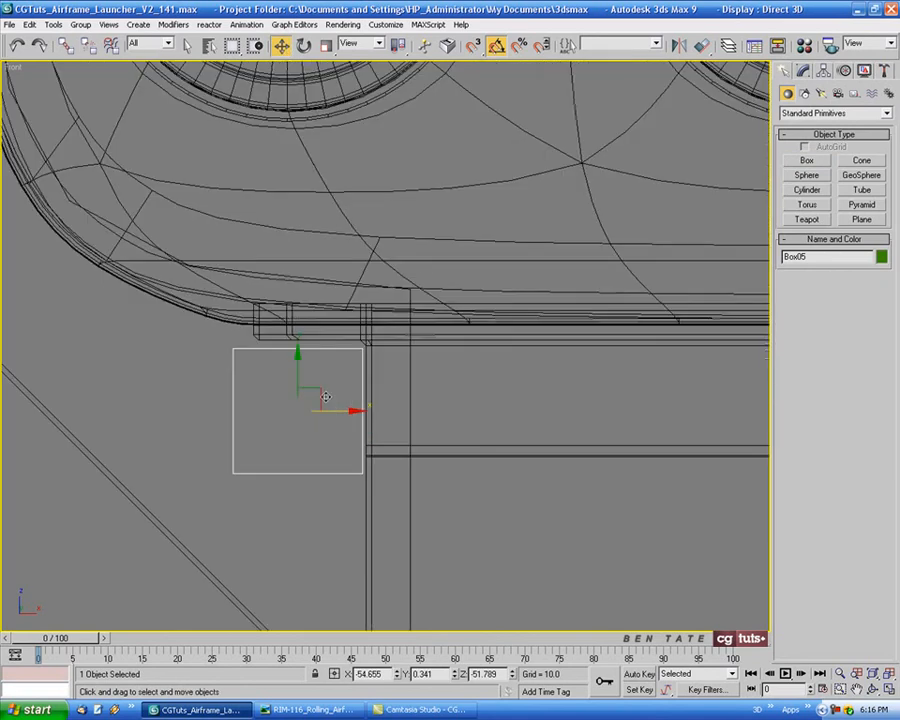
{"action": "left_click_drag", "start_coordinate": [325, 397], "coordinate": [324, 389]}
Lengthen the box along the launcher's lower housing to match the reference photo, setting its height to 120.
{"action": "key", "text": "alt+w"}
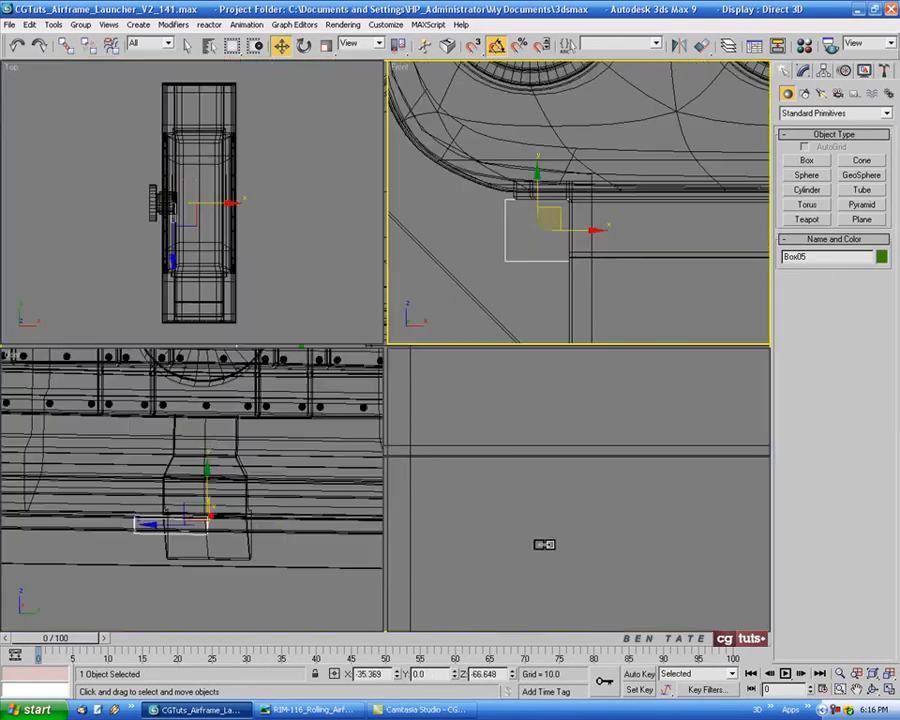
{"action": "right_click", "coordinate": [578, 532]}
{"action": "key", "text": "alt+w"}
{"action": "key", "text": "z"}
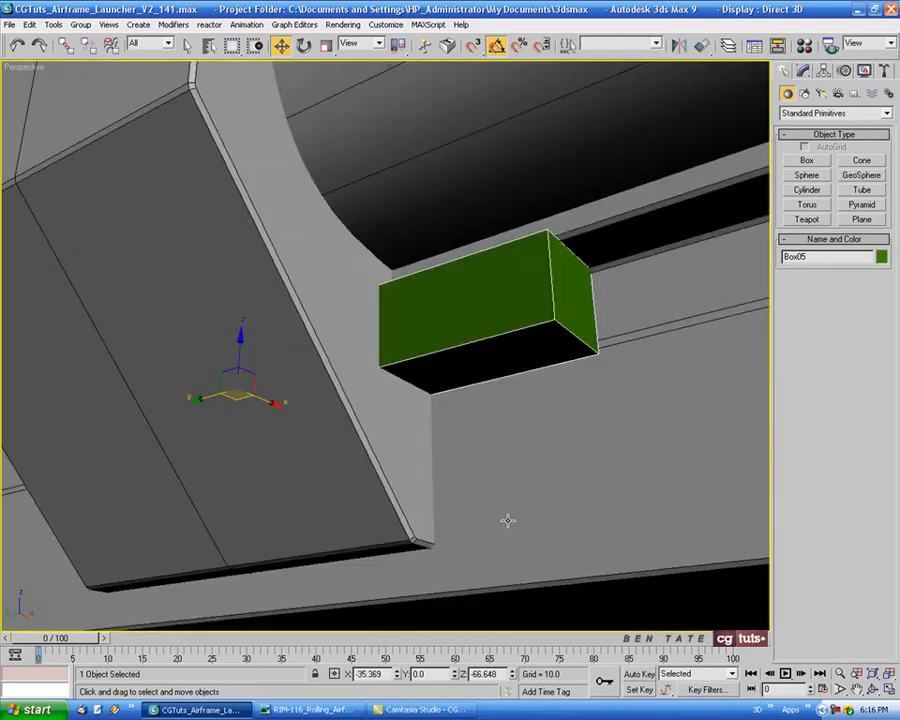
{"action": "middle_click_drag", "start_coordinate": [508, 520], "coordinate": [501, 488], "text": "alt"}
{"action": "scroll", "coordinate": [523, 430], "scroll_direction": "down", "scroll_amount": 6}
{"action": "scroll", "coordinate": [523, 430], "scroll_direction": "down", "scroll_amount": 3}
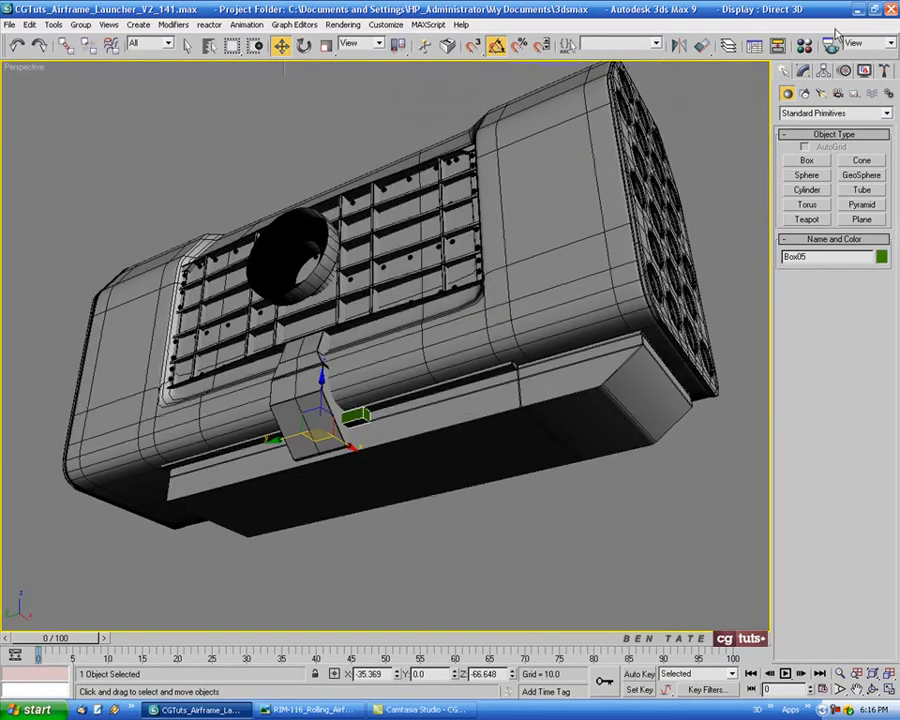
{"action": "left_click", "coordinate": [802, 68]}
{"action": "left_click_drag", "start_coordinate": [877, 298], "coordinate": [859, 121]}
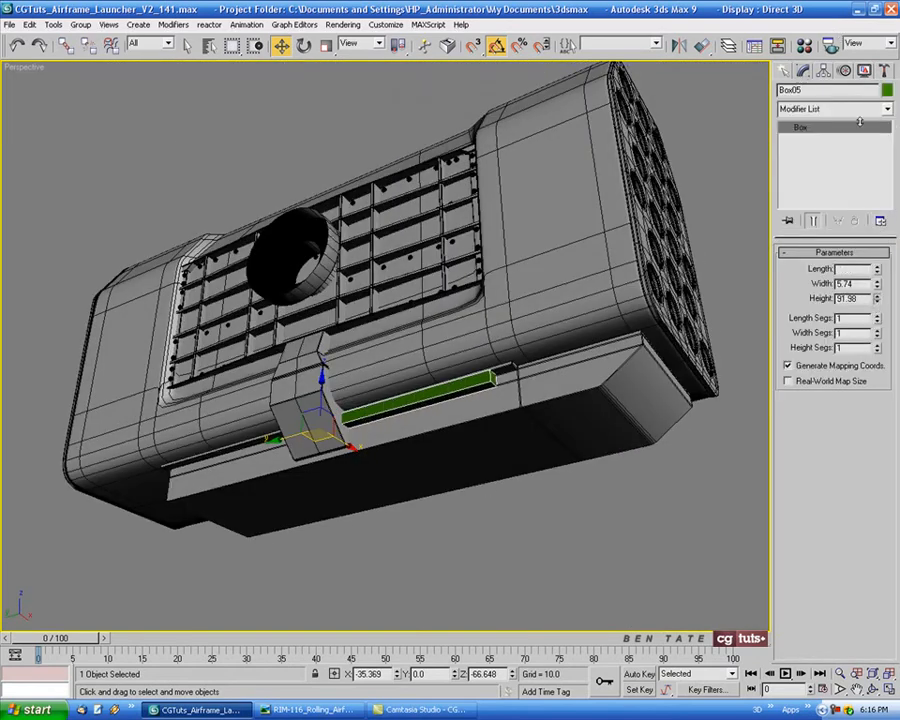
{"action": "left_click", "coordinate": [312, 709]}
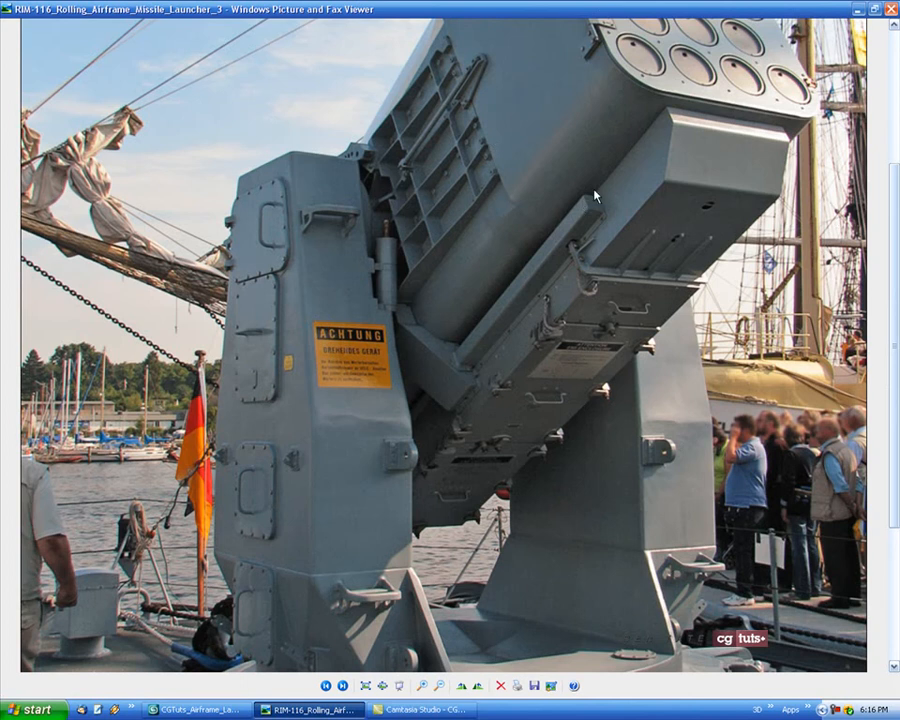
{"action": "left_click", "coordinate": [197, 709]}
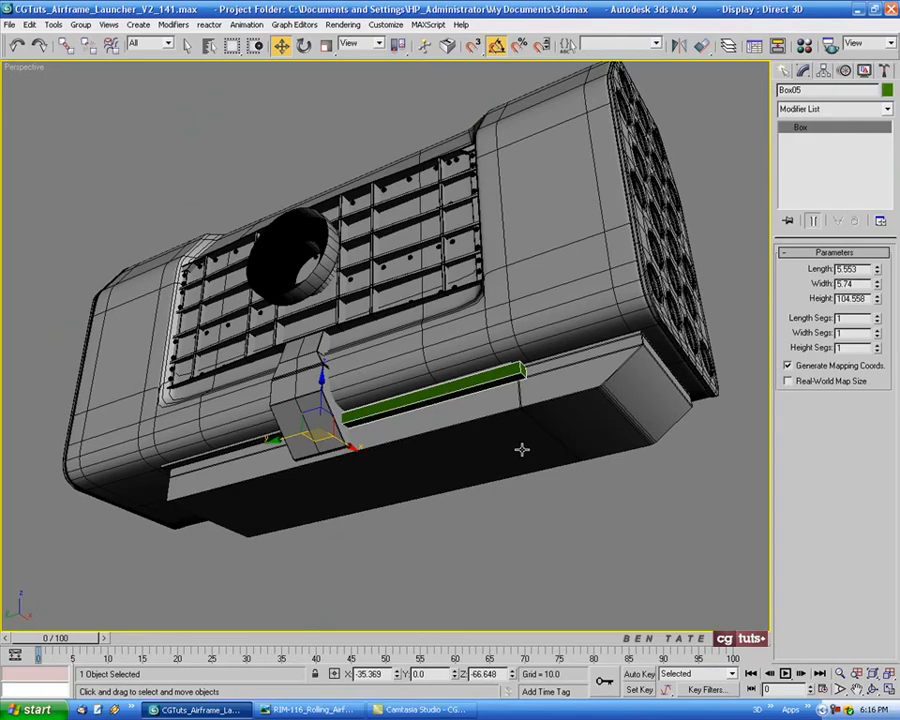
{"action": "left_click_drag", "start_coordinate": [876, 301], "coordinate": [875, 284]}
{"action": "middle_click_drag", "start_coordinate": [663, 381], "coordinate": [643, 370], "text": "alt"}
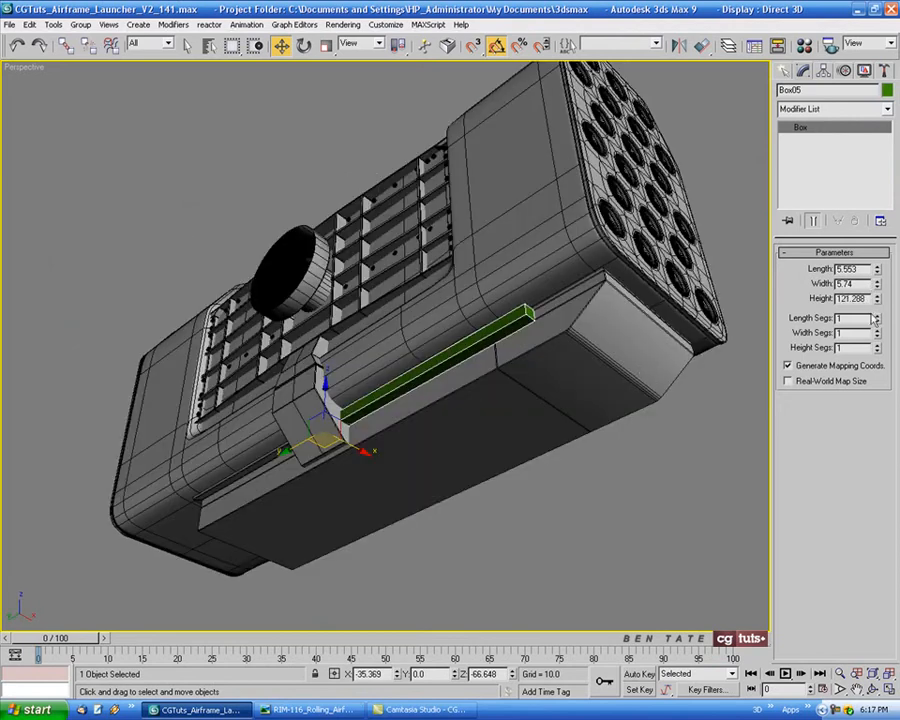
{"action": "double_click", "coordinate": [866, 299]}
{"action": "type", "text": "120"}
{"action": "key", "text": "Return"}
Compare the bar with the reference photo and set its length and width to 6.
{"action": "middle_click_drag", "start_coordinate": [566, 385], "coordinate": [630, 404], "text": "alt"}
{"action": "left_click", "coordinate": [318, 708]}
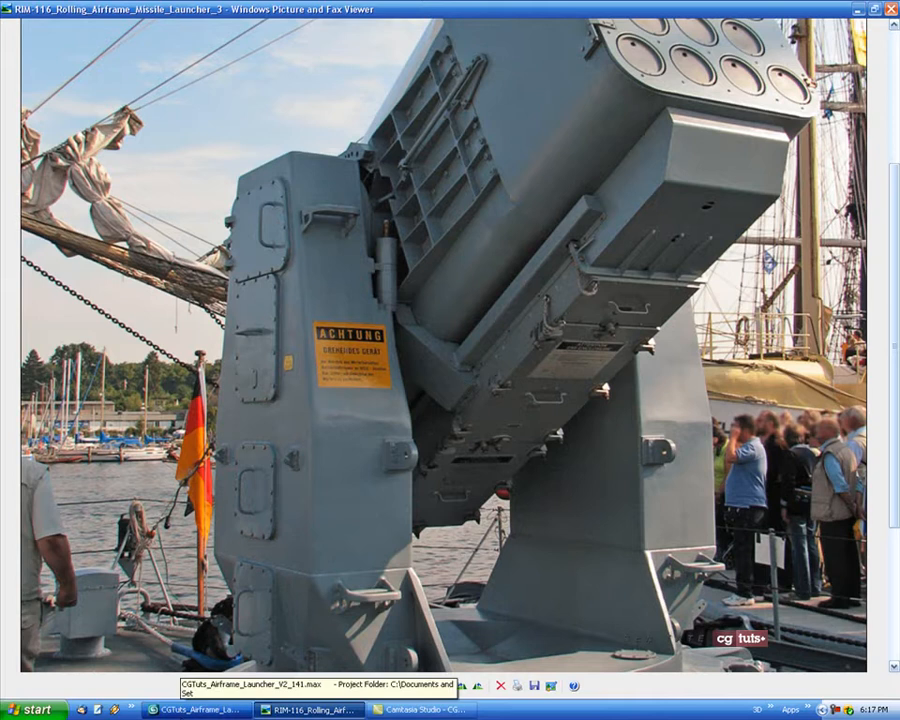
{"action": "left_click", "coordinate": [200, 709]}
{"action": "middle_click_drag", "start_coordinate": [538, 472], "coordinate": [481, 471]}
{"action": "middle_click_drag", "start_coordinate": [539, 422], "coordinate": [522, 428], "text": "alt"}
{"action": "left_click", "coordinate": [321, 713]}
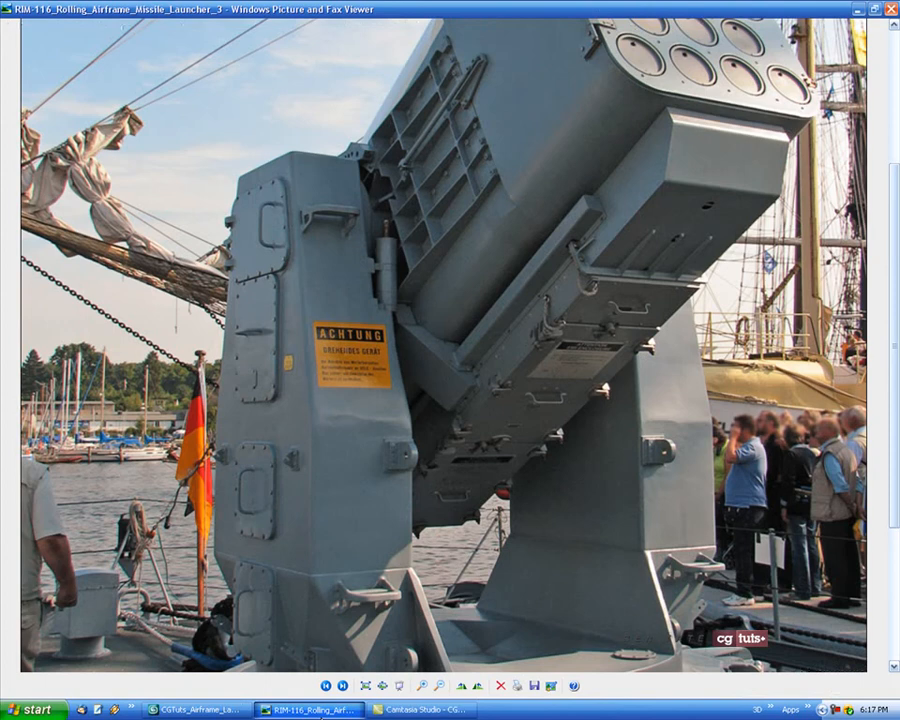
{"action": "left_click", "coordinate": [200, 709]}
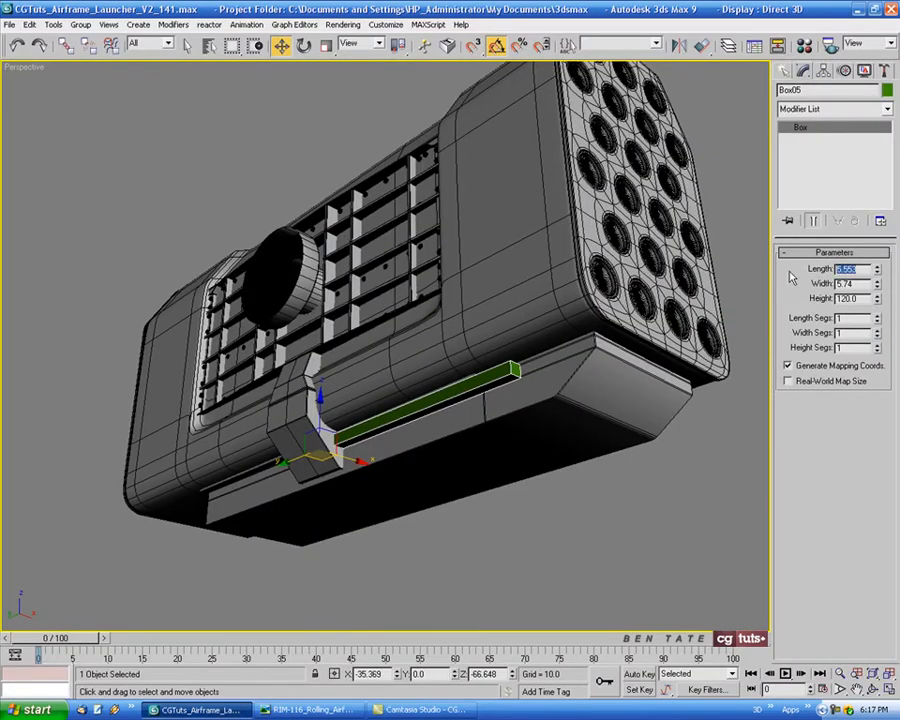
{"action": "type", "text": "6"}
{"action": "key", "text": "Tab"}
{"action": "type", "text": "6"}
{"action": "key", "text": "Tab"}
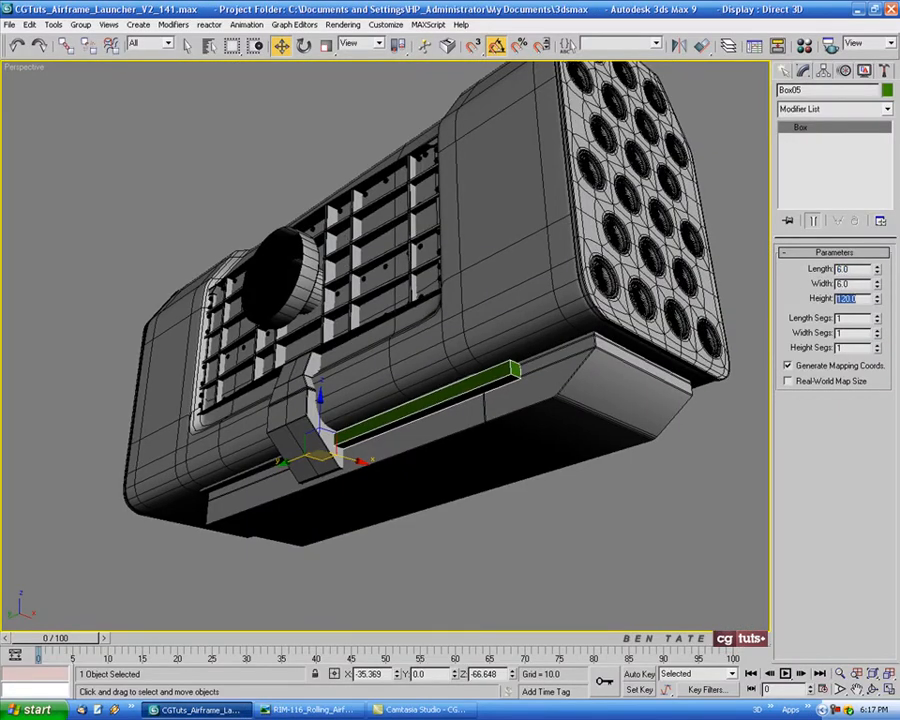
Recheck the bar's thickness against the reference photo and set its length and width to 7.
{"action": "mouse_move", "coordinate": [628, 392]}
{"action": "middle_mouse_down", "text": "alt"}
{"action": "mouse_move", "coordinate": [607, 427]}
{"action": "mouse_move", "coordinate": [586, 429]}
{"action": "mouse_move", "coordinate": [620, 387]}
{"action": "mouse_move", "coordinate": [612, 390]}
{"action": "middle_mouse_up", "text": "alt"}
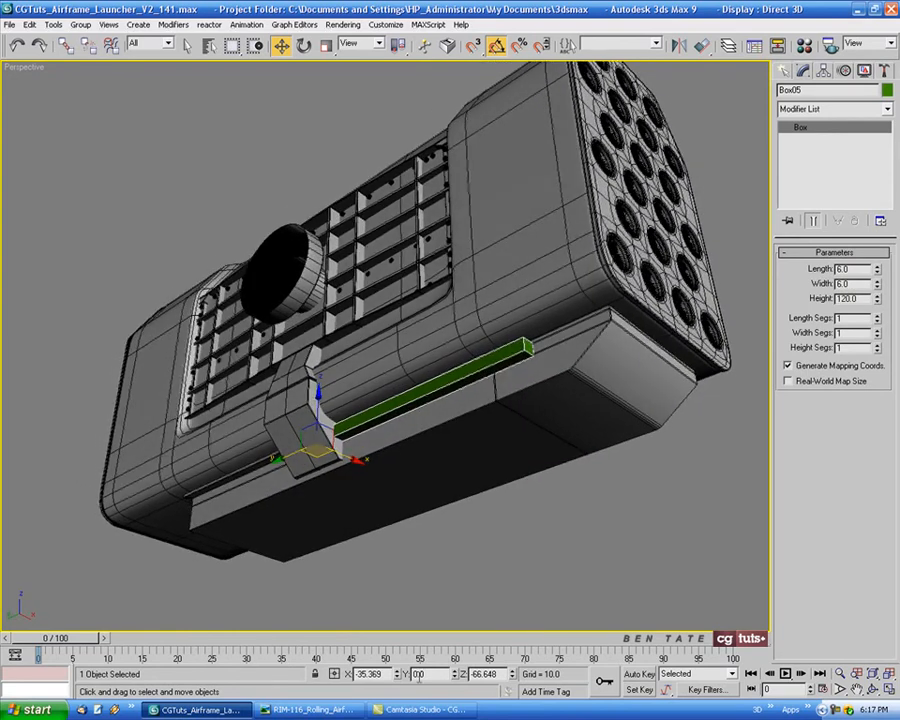
{"action": "left_click", "coordinate": [305, 709]}
{"action": "left_click", "coordinate": [334, 710]}
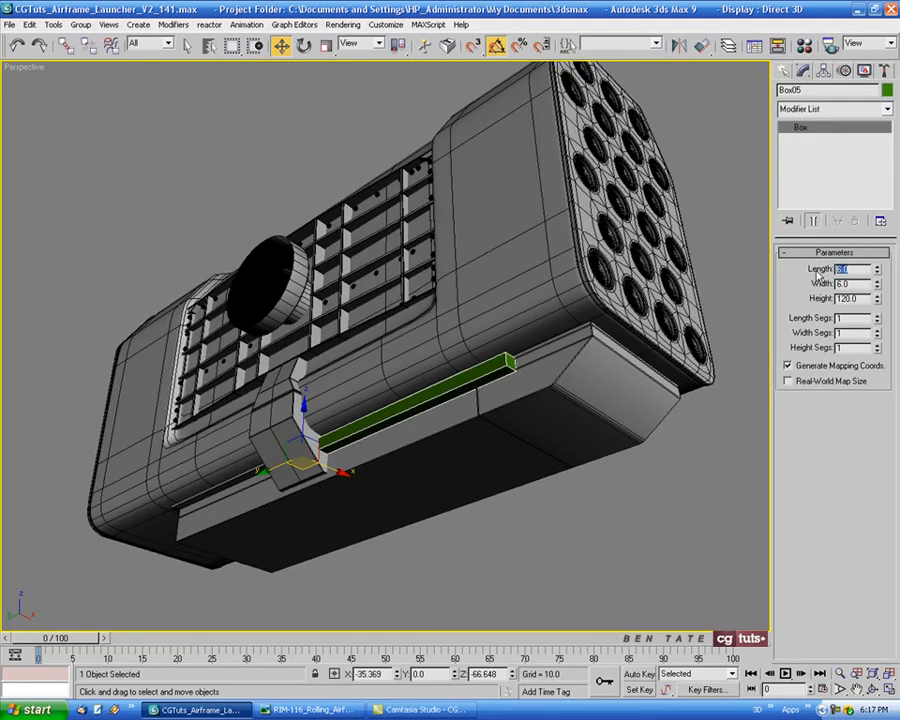
{"action": "type", "text": "7"}
{"action": "key", "text": "Tab"}
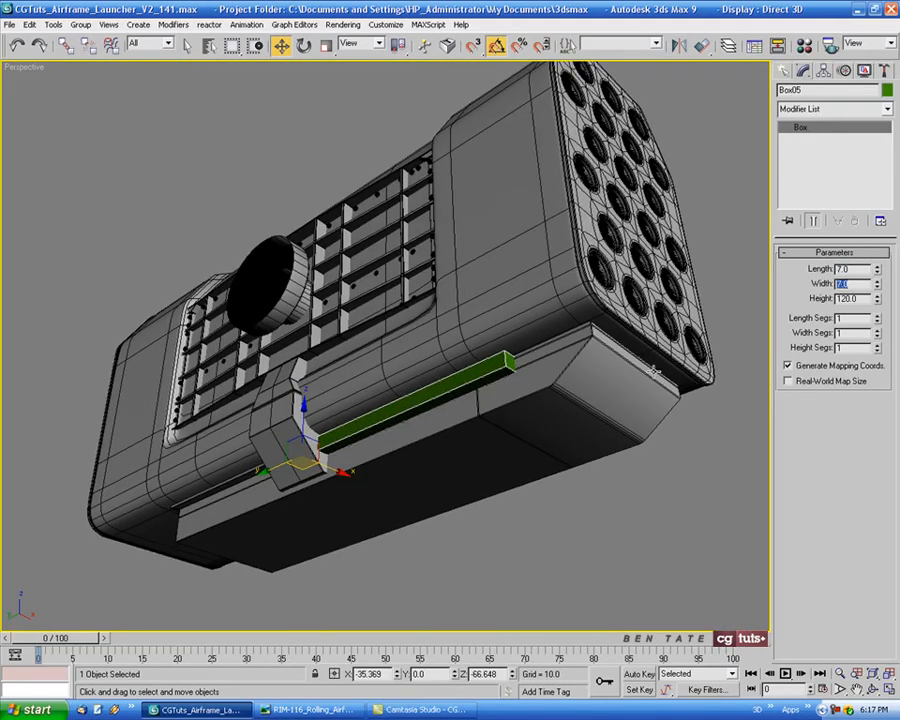
Reposition the thickened bar in the Front view so it sits below the rail and flush against the housing's side.
{"action": "middle_click_drag", "start_coordinate": [604, 387], "coordinate": [597, 383]}
{"action": "key", "text": "alt+w"}
{"action": "middle_click", "coordinate": [581, 257]}
{"action": "key", "text": "alt+w"}
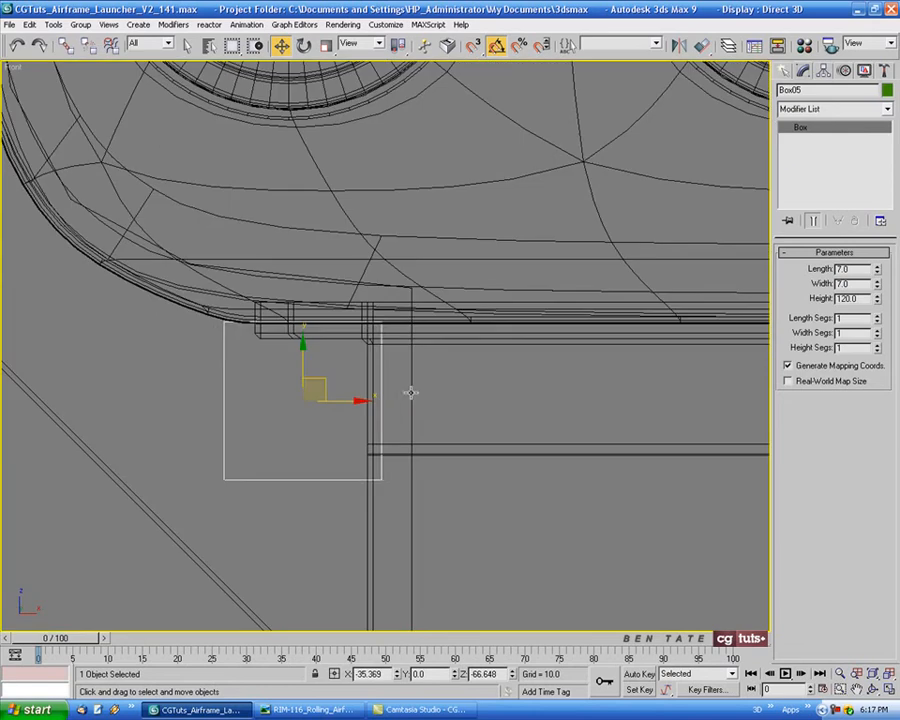
{"action": "left_click_drag", "start_coordinate": [329, 376], "coordinate": [312, 394]}
Convert the green bar to an Editable Poly.
{"action": "key", "text": "alt+w"}
{"action": "middle_click", "coordinate": [569, 495]}
{"action": "key", "text": "alt+w"}
{"action": "mouse_move", "coordinate": [569, 495]}
{"action": "middle_mouse_down", "text": "alt"}
{"action": "mouse_move", "coordinate": [615, 485]}
{"action": "mouse_move", "coordinate": [645, 492]}
{"action": "mouse_move", "coordinate": [555, 485]}
{"action": "middle_mouse_up", "text": "alt"}
{"action": "scroll", "coordinate": [444, 374], "scroll_direction": "up", "scroll_amount": 3}
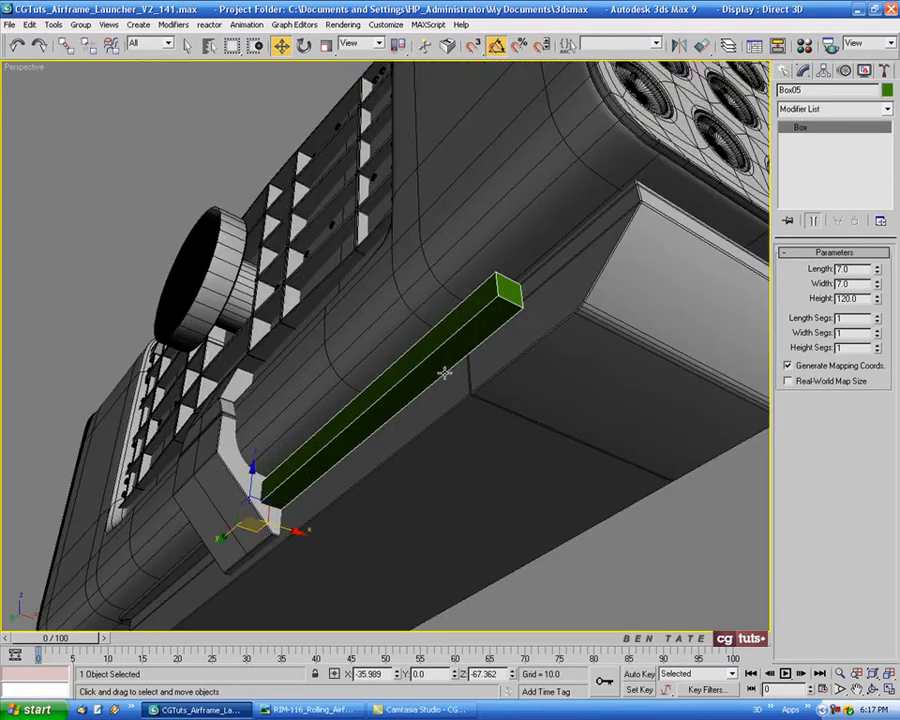
{"action": "middle_click_drag", "start_coordinate": [444, 372], "coordinate": [447, 366]}
{"action": "right_click", "coordinate": [447, 366]}
{"action": "mouse_move", "coordinate": [508, 466]}
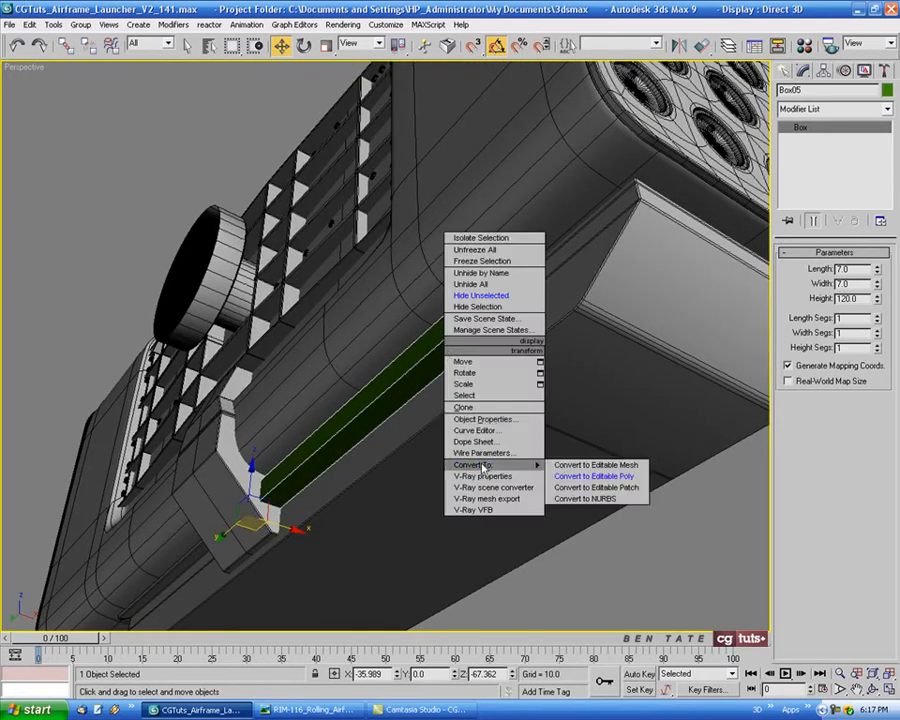
{"action": "left_click", "coordinate": [575, 476]}
Enter vertex editing on the bar and change the side viewport from User to the Left view.
{"action": "middle_click_drag", "start_coordinate": [488, 455], "coordinate": [489, 397], "text": "alt"}
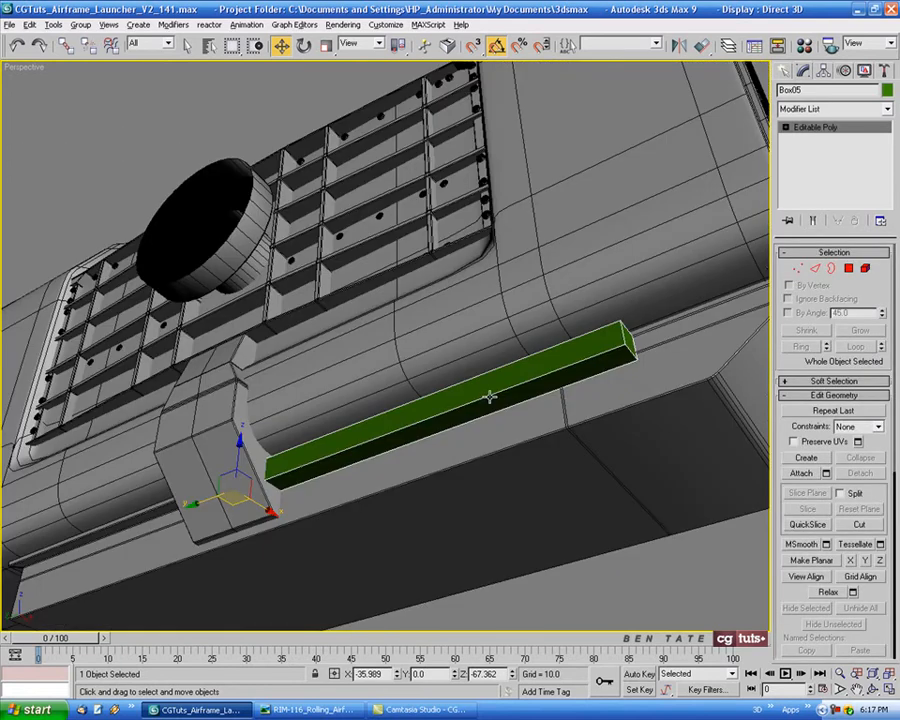
{"action": "left_click", "coordinate": [797, 269]}
{"action": "key", "text": "alt+w"}
{"action": "right_click", "coordinate": [300, 484]}
{"action": "key", "text": "alt+w"}
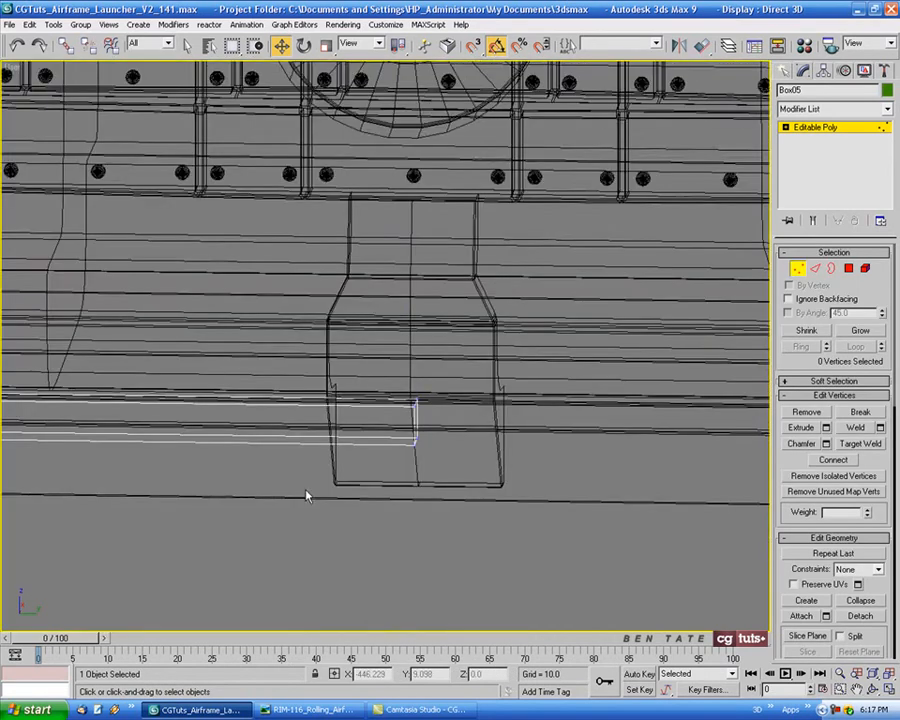
{"action": "scroll", "coordinate": [368, 480], "scroll_direction": "down", "scroll_amount": 8}
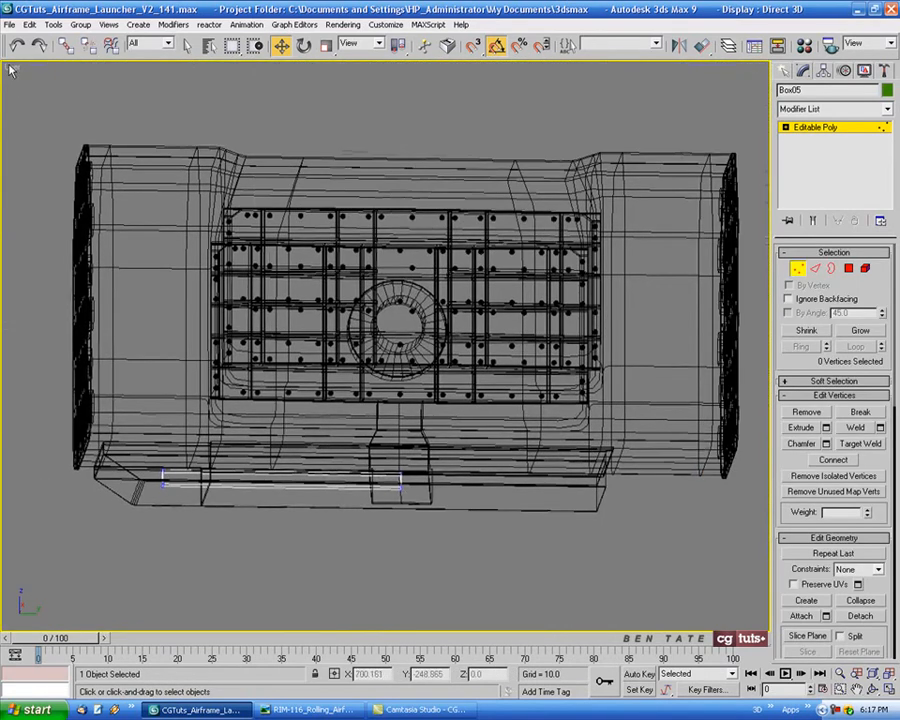
{"action": "right_click", "coordinate": [12, 69]}
{"action": "mouse_move", "coordinate": [60, 72]}
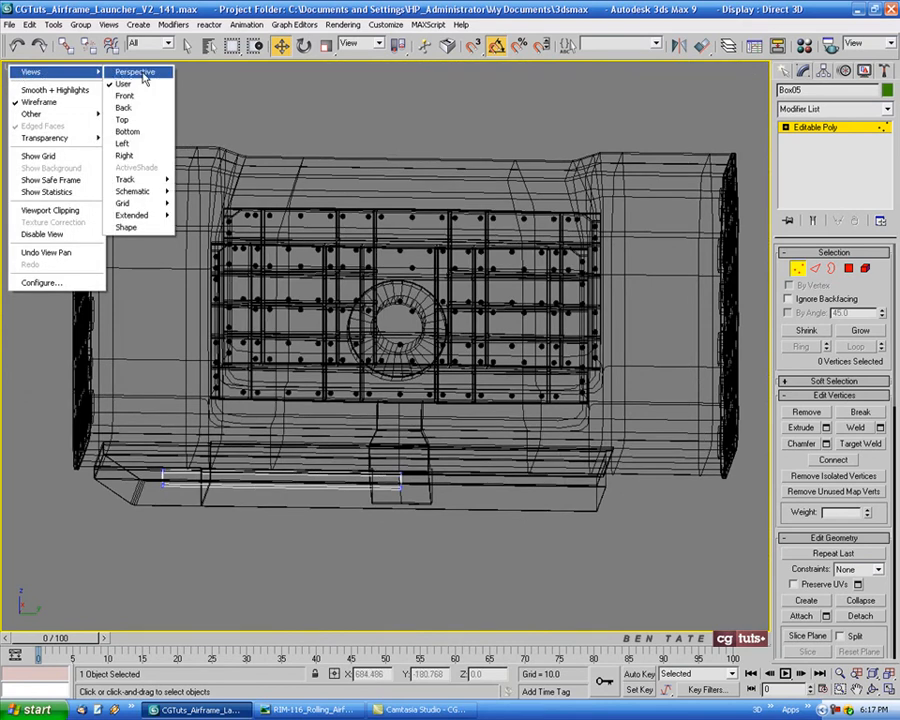
{"action": "left_click", "coordinate": [123, 143]}
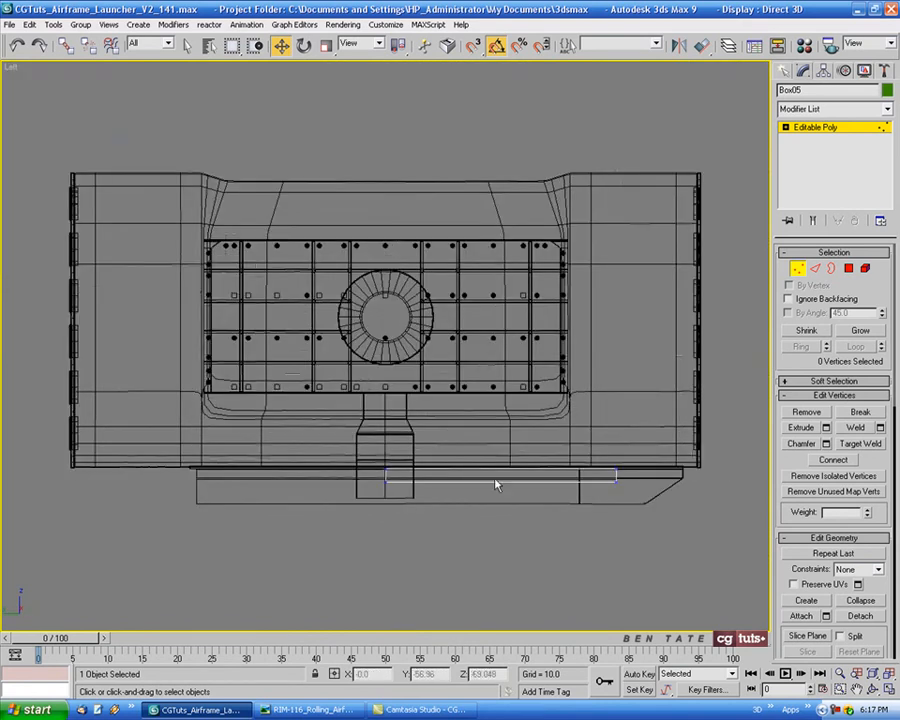
Move the four vertices at the bar's inner end out to the edge of the side bracket.
{"action": "middle_click_drag", "start_coordinate": [483, 466], "coordinate": [462, 438]}
{"action": "left_click_drag", "start_coordinate": [344, 414], "coordinate": [379, 480]}
{"action": "scroll", "coordinate": [380, 469], "scroll_direction": "up", "scroll_amount": 4}
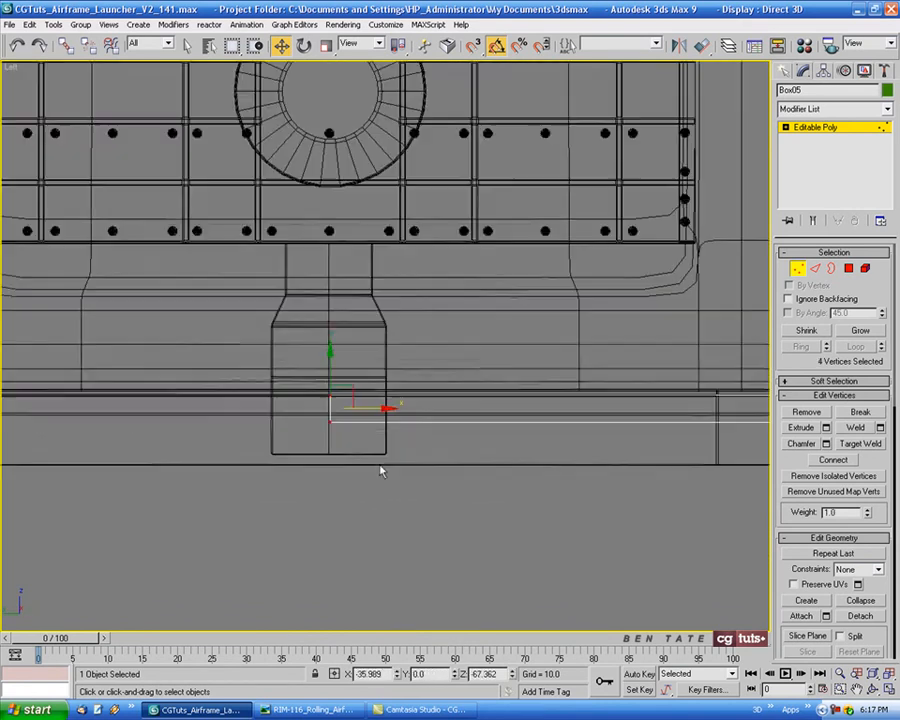
{"action": "middle_click_drag", "start_coordinate": [367, 451], "coordinate": [279, 447]}
{"action": "left_click_drag", "start_coordinate": [282, 404], "coordinate": [332, 402]}
Inspect the shortened bar from the side and in perspective, and compare it with the reference photo.
{"action": "scroll", "coordinate": [310, 399], "scroll_direction": "up", "scroll_amount": 2}
{"action": "scroll", "coordinate": [331, 404], "scroll_direction": "down", "scroll_amount": 2}
{"action": "middle_click_drag", "start_coordinate": [393, 445], "coordinate": [165, 471]}
{"action": "scroll", "coordinate": [200, 454], "scroll_direction": "down", "scroll_amount": 1}
{"action": "middle_click_drag", "start_coordinate": [291, 502], "coordinate": [305, 478]}
{"action": "key", "text": "alt+w"}
{"action": "right_click", "coordinate": [613, 577]}
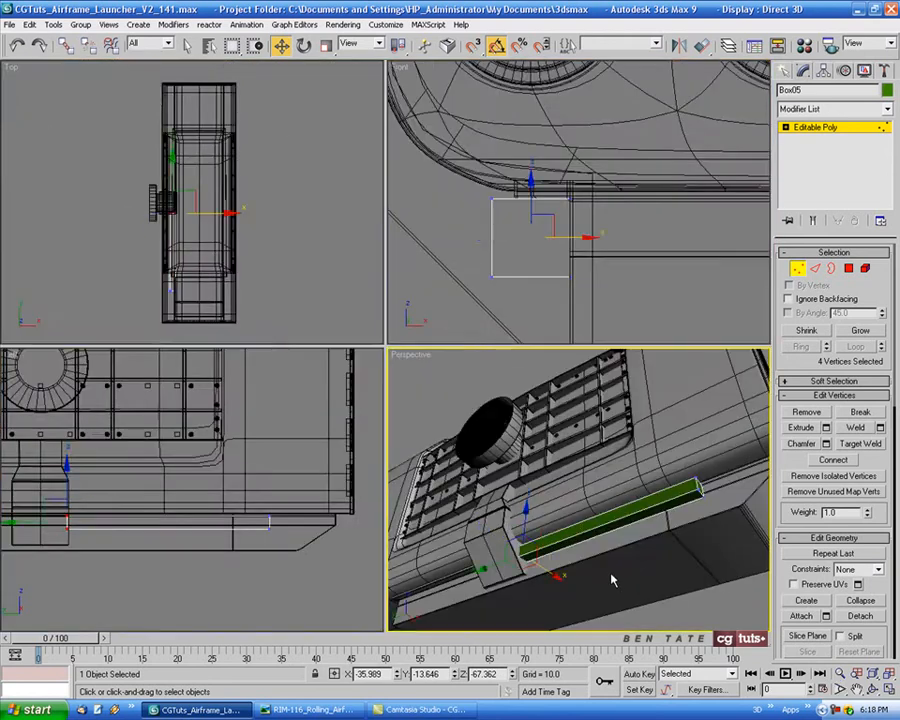
{"action": "key", "text": "alt+w"}
{"action": "middle_click_drag", "start_coordinate": [529, 503], "coordinate": [505, 500], "text": "alt"}
{"action": "scroll", "coordinate": [526, 498], "scroll_direction": "up", "scroll_amount": 1}
{"action": "scroll", "coordinate": [520, 498], "scroll_direction": "down", "scroll_amount": 2}
{"action": "key", "text": "alt+Tab"}
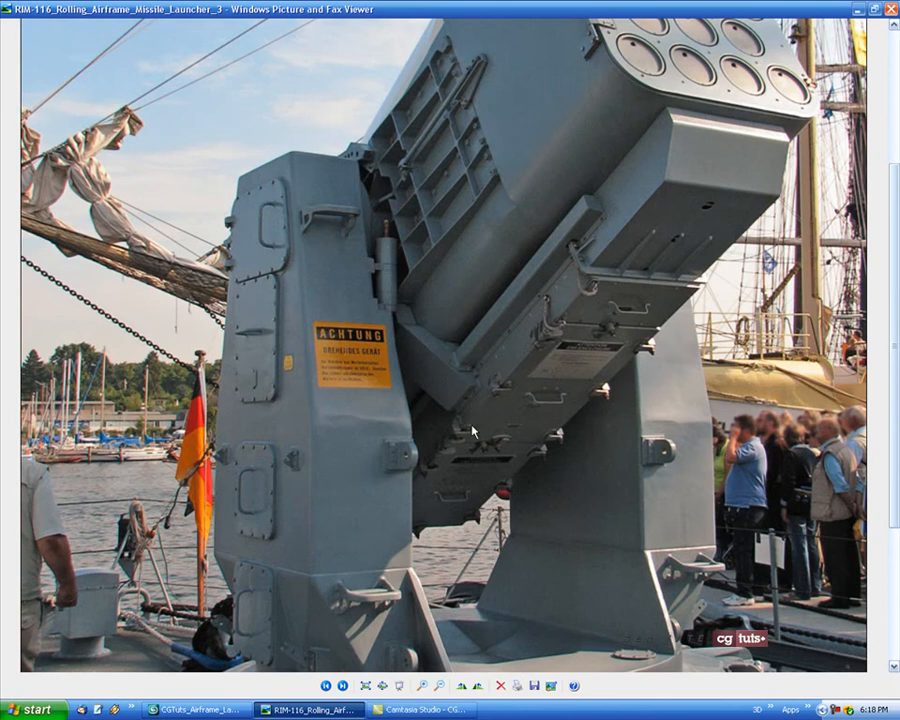
{"action": "left_click", "coordinate": [208, 709]}
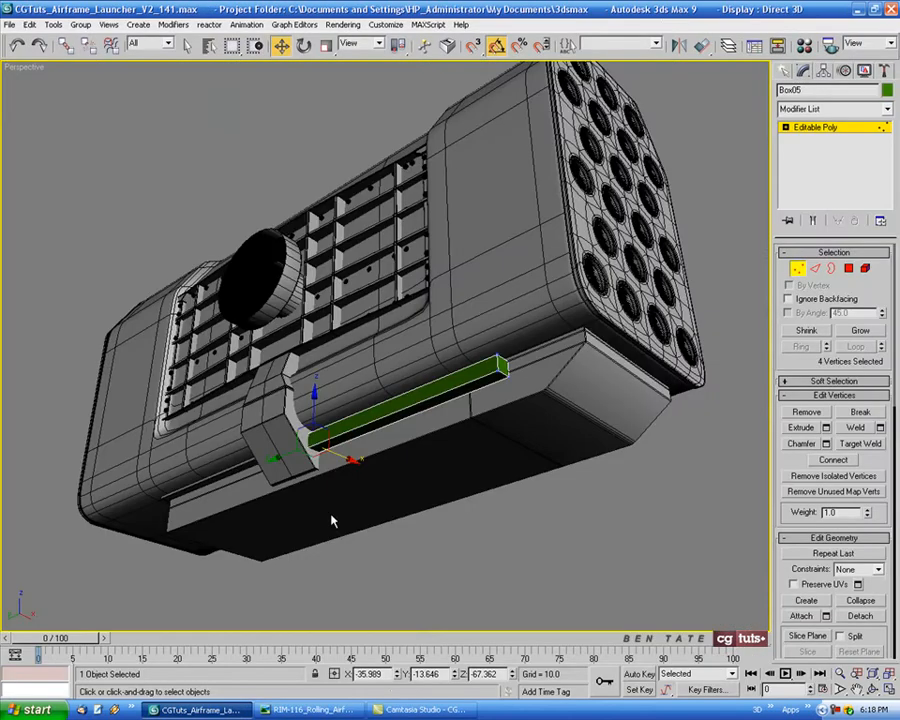
Connect the ring of short edges across the bar's width with one segment at slide 75, near the housing side.
{"action": "middle_click_drag", "start_coordinate": [330, 516], "coordinate": [430, 388]}
{"action": "scroll", "coordinate": [452, 396], "scroll_direction": "up", "scroll_amount": 3}
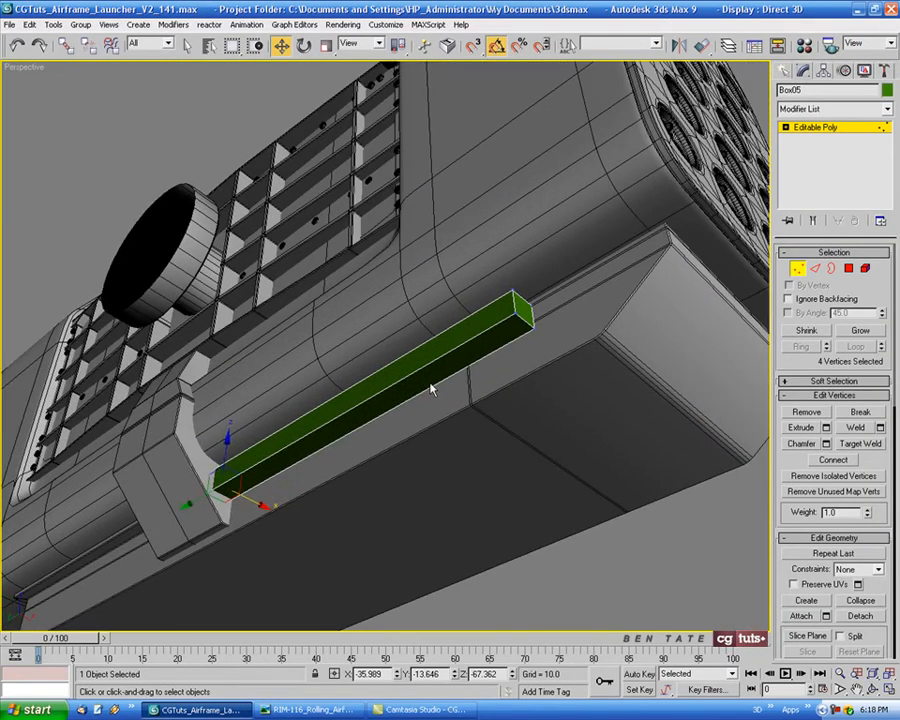
{"action": "left_click", "coordinate": [815, 269]}
{"action": "middle_click_drag", "start_coordinate": [548, 334], "coordinate": [494, 338]}
{"action": "scroll", "coordinate": [539, 336], "scroll_direction": "up", "scroll_amount": 4}
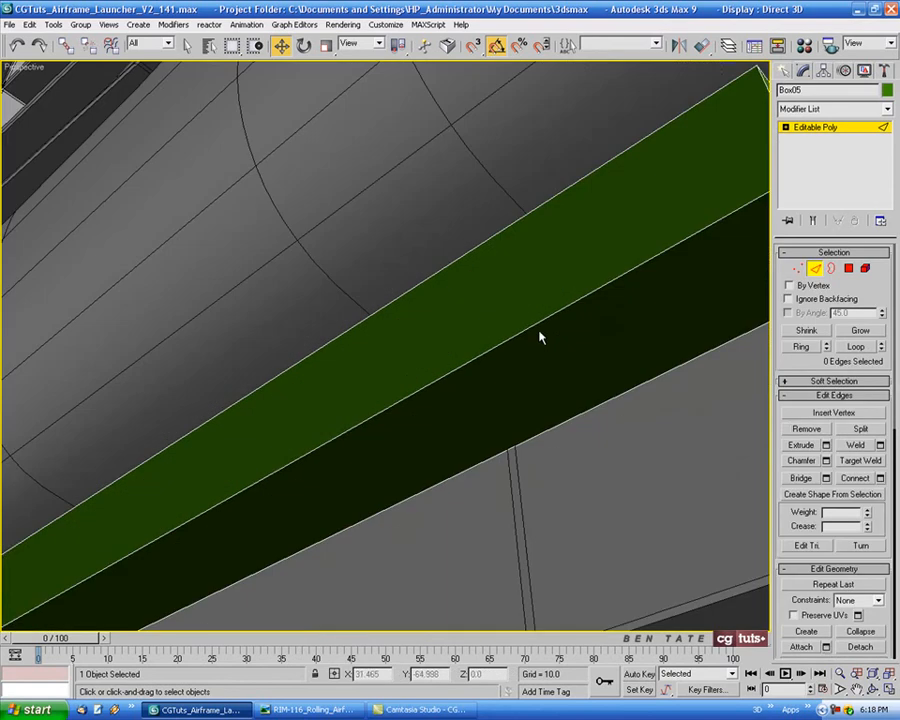
{"action": "scroll", "coordinate": [556, 335], "scroll_direction": "down", "scroll_amount": 2}
{"action": "middle_click_drag", "start_coordinate": [557, 341], "coordinate": [515, 328]}
{"action": "left_click", "coordinate": [518, 317]}
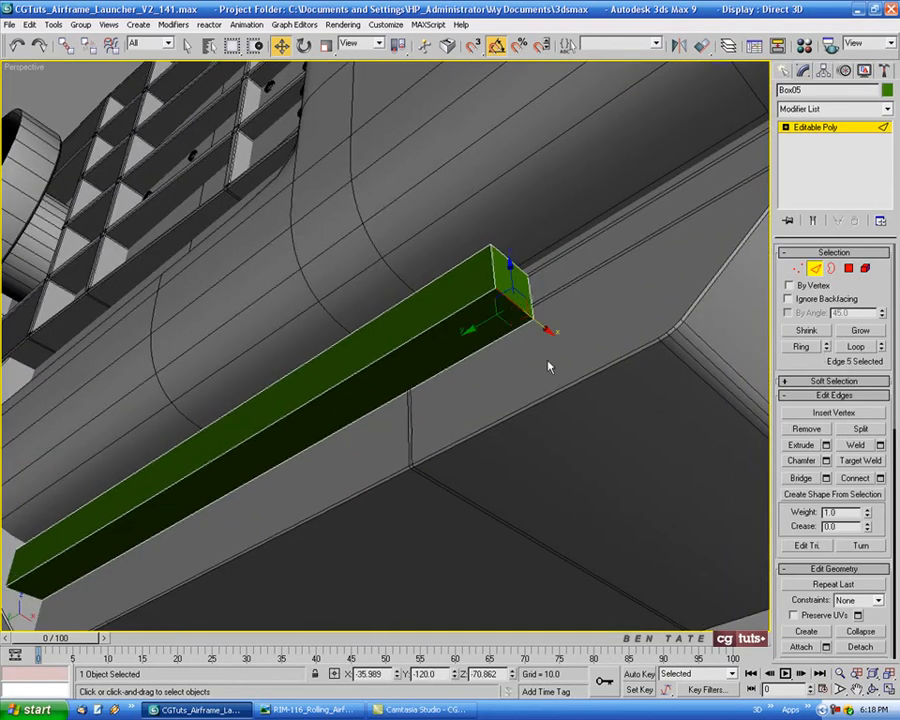
{"action": "left_click", "coordinate": [803, 347]}
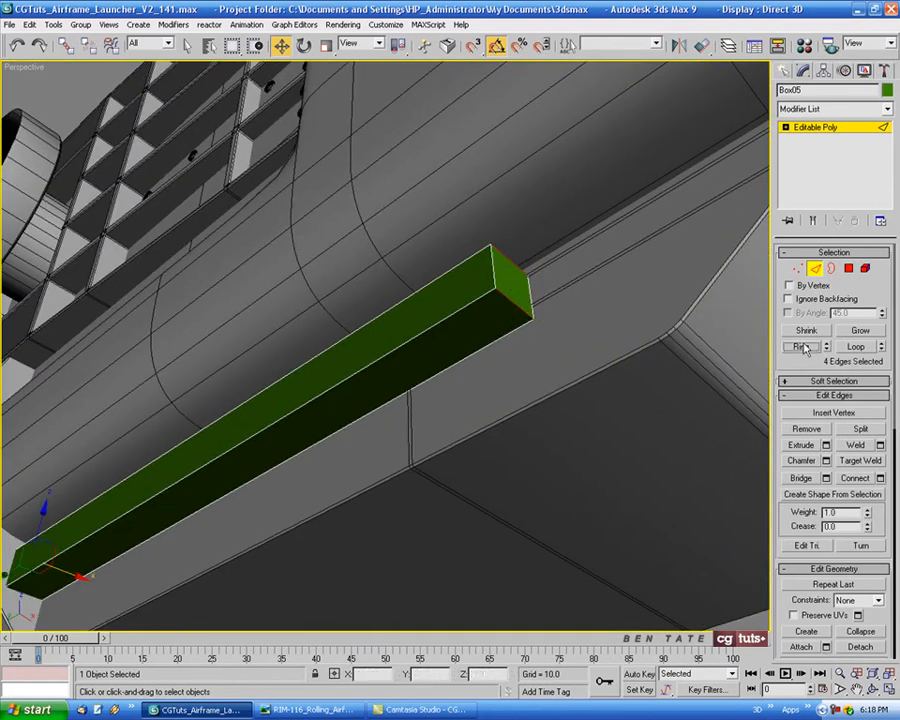
{"action": "left_click", "coordinate": [879, 478]}
{"action": "left_click_drag", "start_coordinate": [660, 205], "coordinate": [658, 105]}
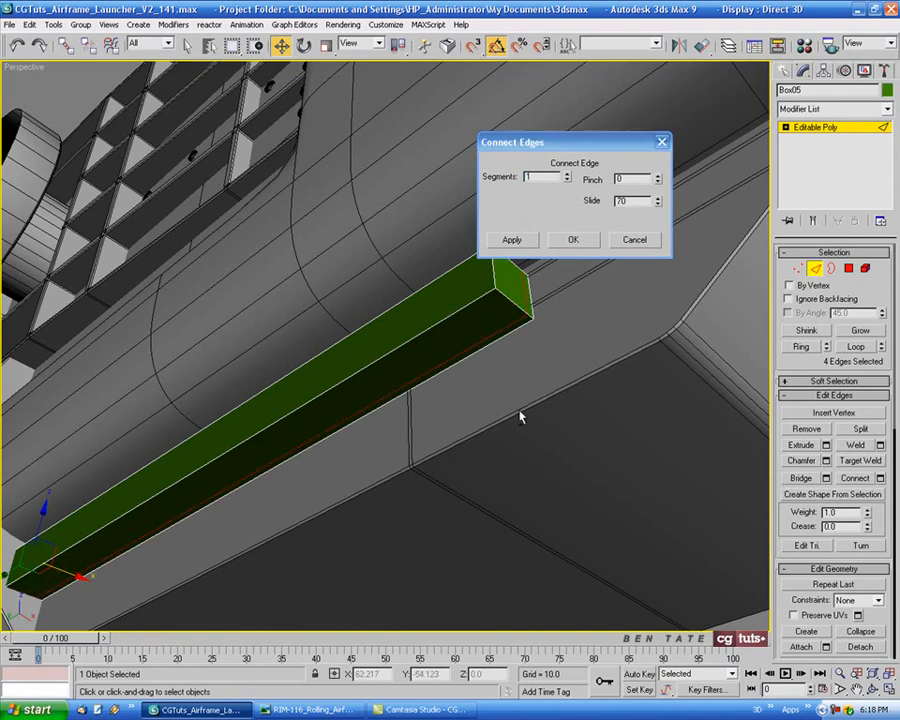
{"action": "mouse_move", "coordinate": [520, 416]}
{"action": "middle_mouse_down", "text": "alt"}
{"action": "mouse_move", "coordinate": [508, 428]}
{"action": "mouse_move", "coordinate": [525, 424]}
{"action": "middle_mouse_up", "text": "alt"}
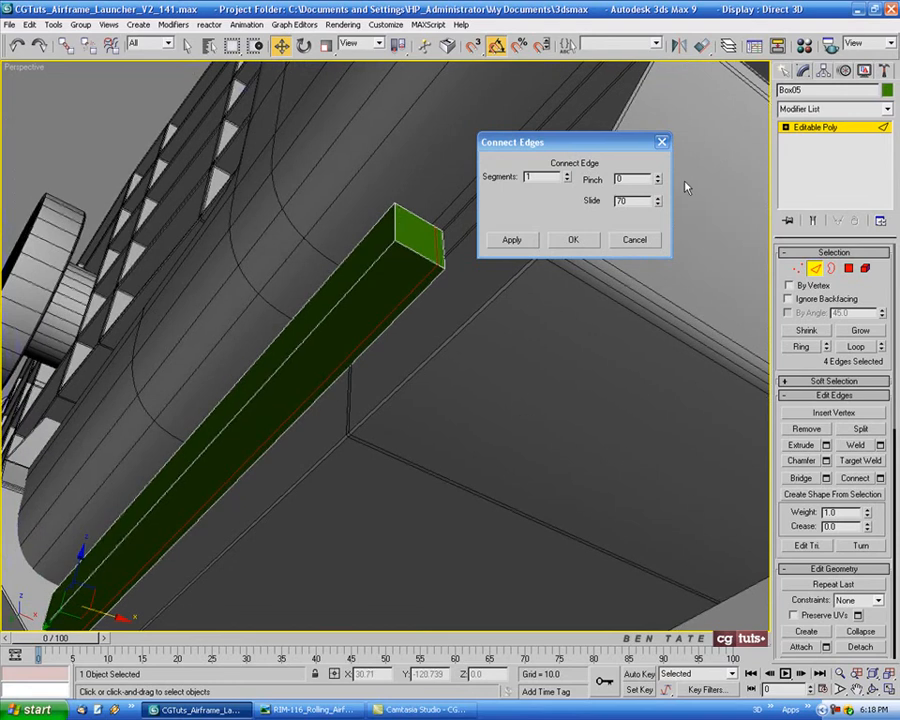
{"action": "left_click_drag", "start_coordinate": [658, 197], "coordinate": [657, 189]}
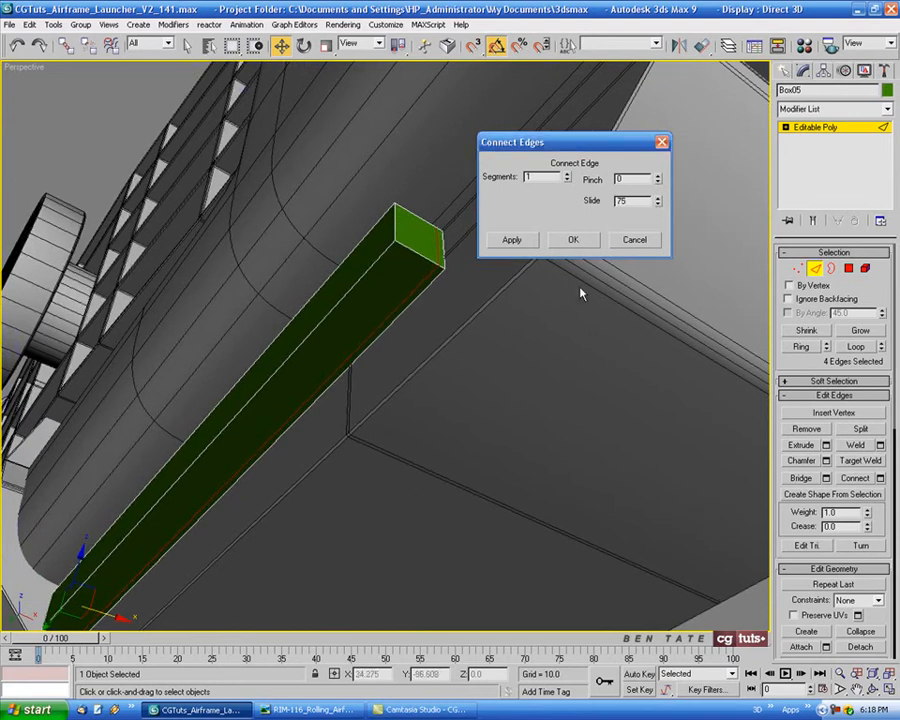
{"action": "left_click", "coordinate": [573, 242]}
Check the reference photo, and connect the bar's lengthwise edges with one segment at slide -96, near the bracket end.
{"action": "middle_click_drag", "start_coordinate": [309, 492], "coordinate": [449, 393], "text": "alt"}
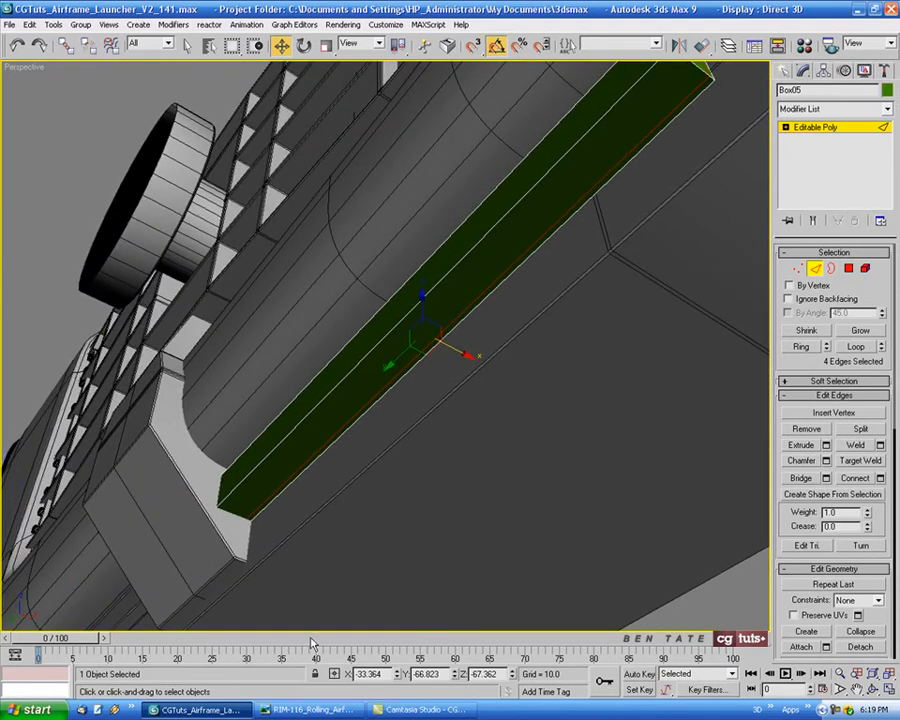
{"action": "left_click", "coordinate": [310, 709]}
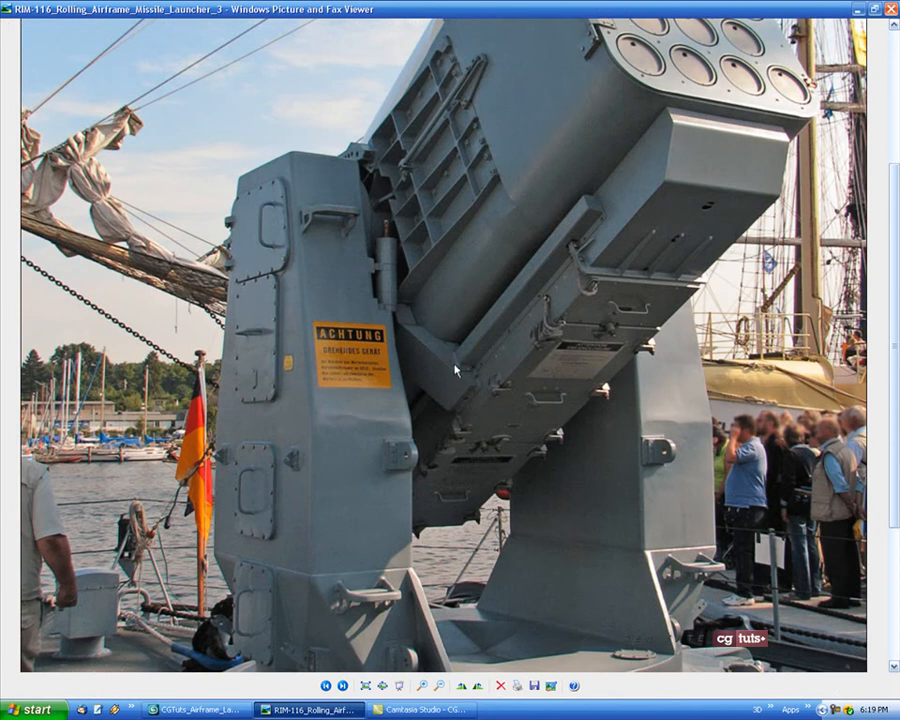
{"action": "left_click", "coordinate": [195, 709]}
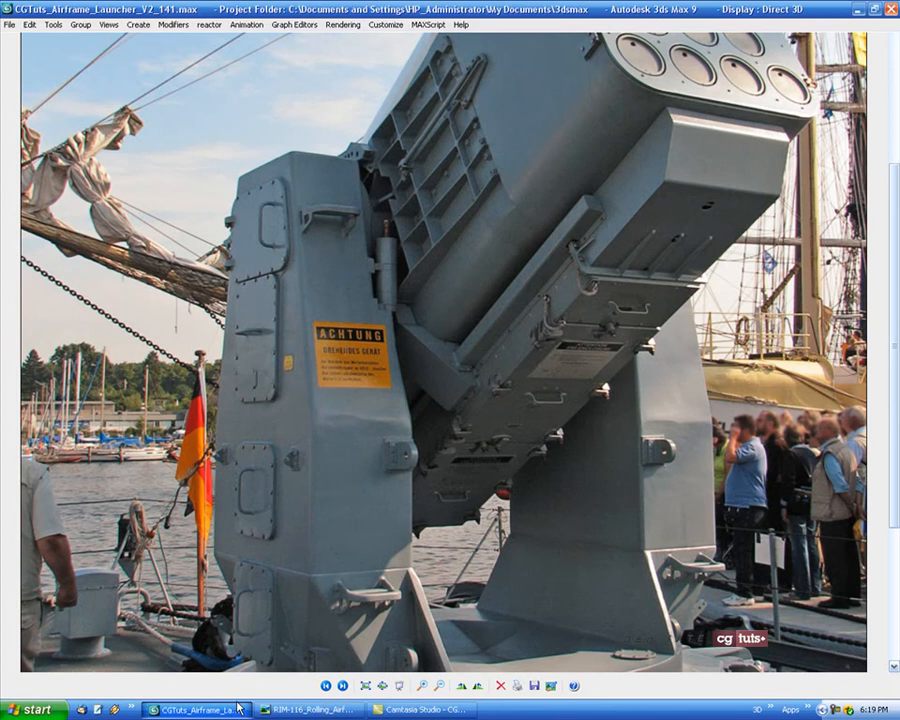
{"action": "middle_click_drag", "start_coordinate": [386, 521], "coordinate": [408, 516], "text": "alt"}
{"action": "scroll", "coordinate": [409, 515], "scroll_direction": "down", "scroll_amount": 2}
{"action": "middle_click_drag", "start_coordinate": [492, 322], "coordinate": [477, 329]}
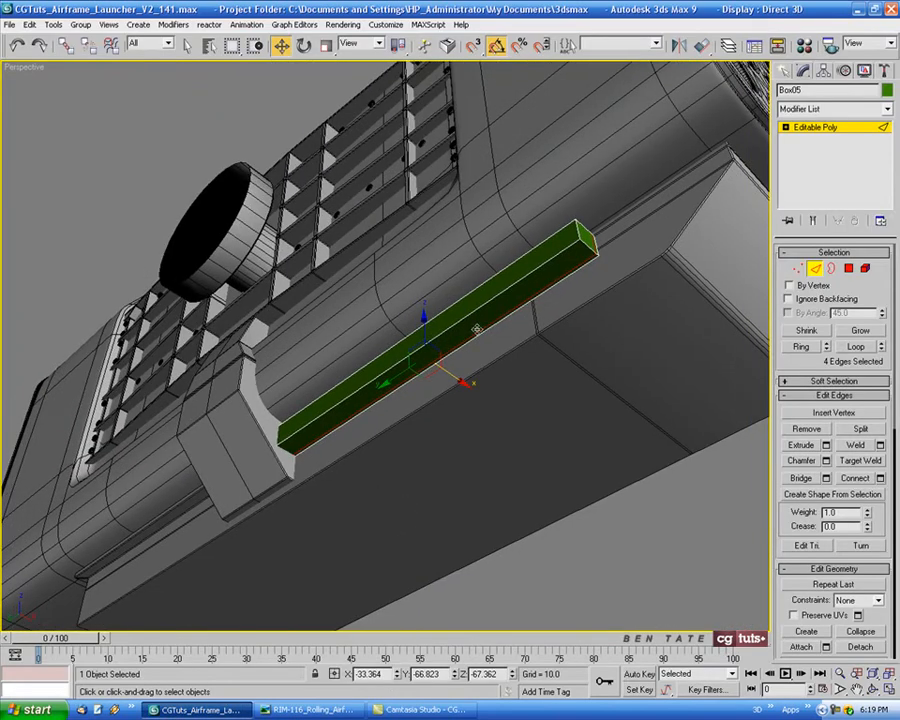
{"action": "left_click", "coordinate": [476, 314]}
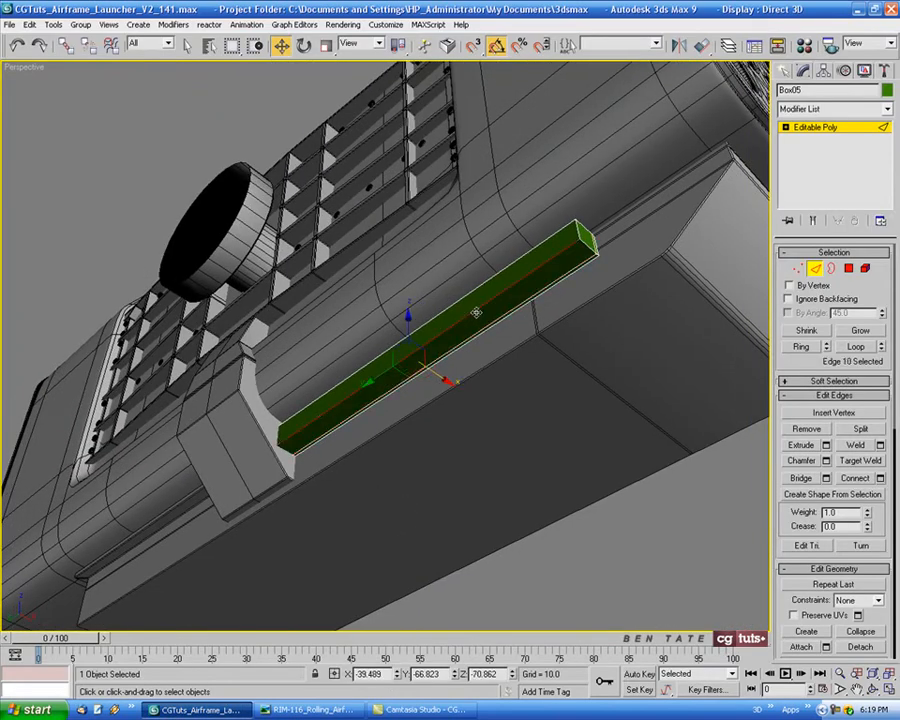
{"action": "left_click", "coordinate": [800, 347]}
{"action": "left_click", "coordinate": [880, 479]}
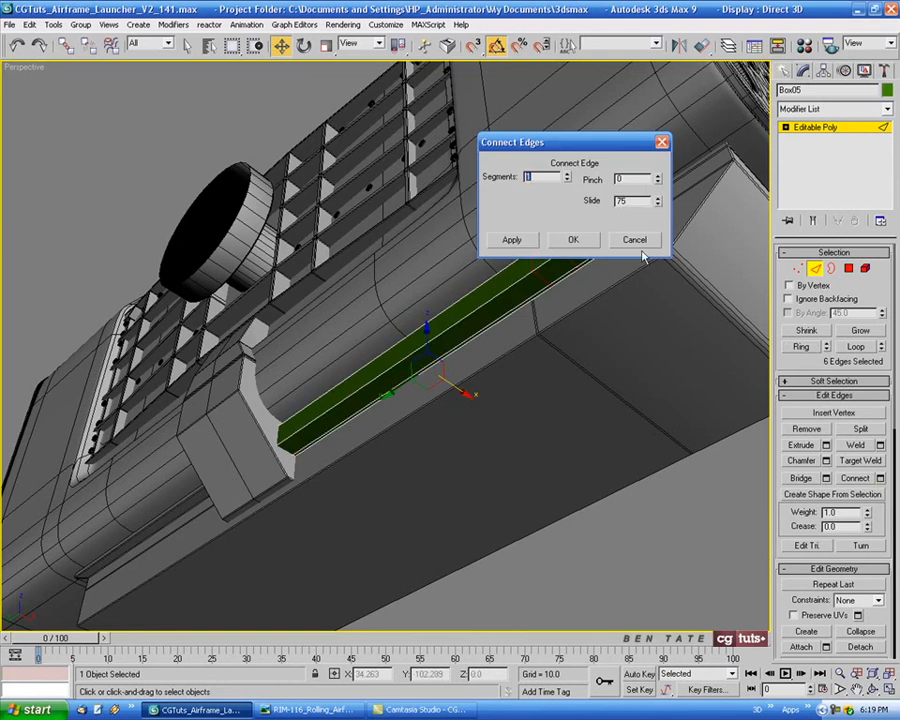
{"action": "left_click_drag", "start_coordinate": [654, 249], "coordinate": [602, 440]}
{"action": "middle_click_drag", "start_coordinate": [489, 430], "coordinate": [525, 416]}
{"action": "scroll", "coordinate": [378, 418], "scroll_direction": "up", "scroll_amount": 5}
{"action": "middle_click_drag", "start_coordinate": [392, 388], "coordinate": [456, 261]}
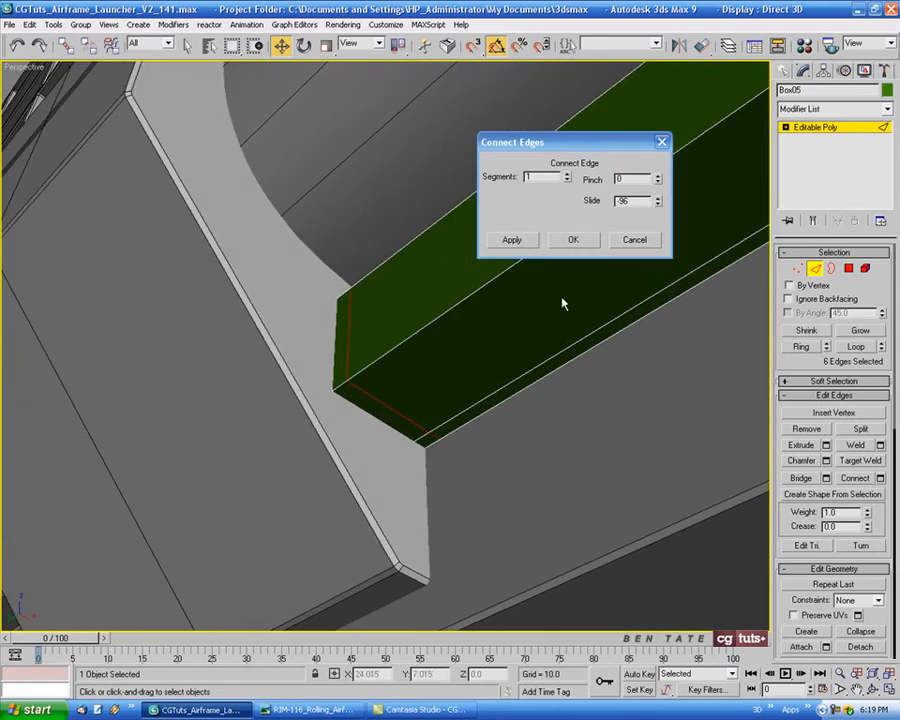
{"action": "left_click", "coordinate": [577, 242]}
In the Left view, adjust the new edge loop and move the six vertices at the bar's inner end to the bracket's edge.
{"action": "middle_click_drag", "start_coordinate": [548, 301], "coordinate": [523, 335]}
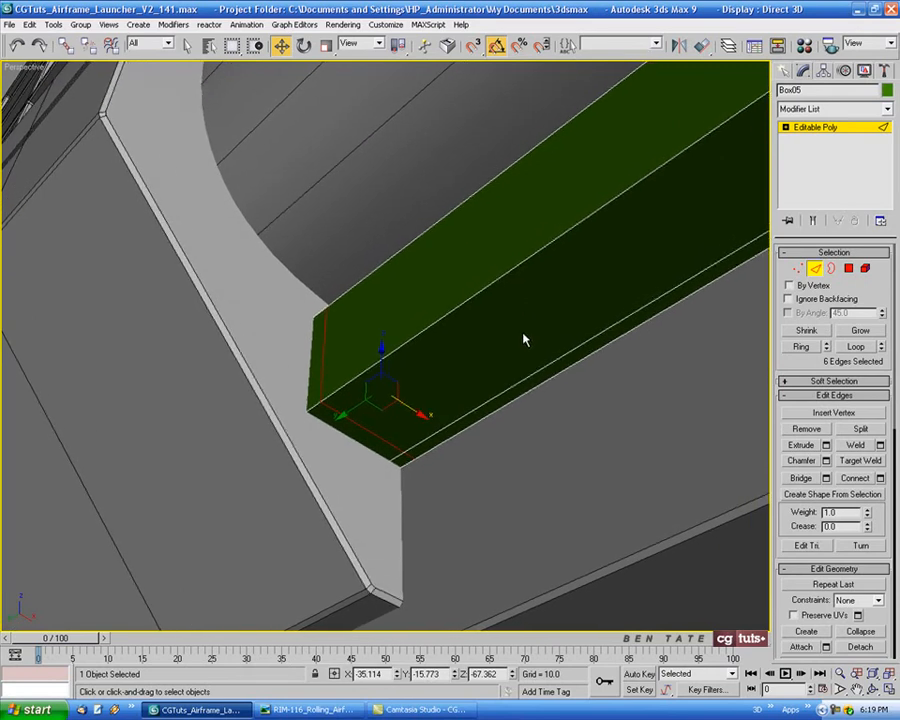
{"action": "key", "text": "alt+w"}
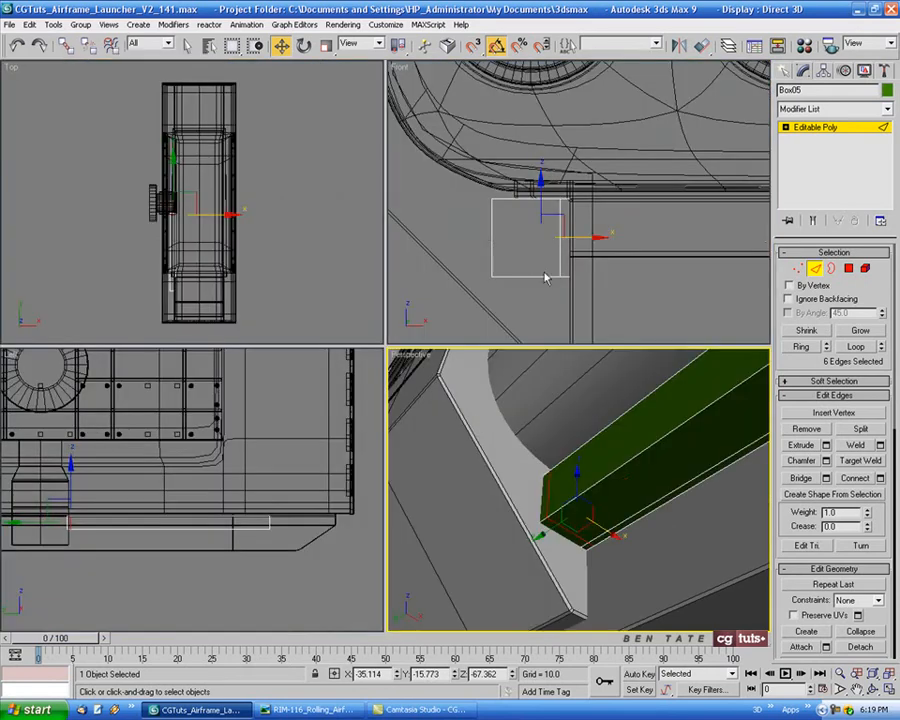
{"action": "middle_click", "coordinate": [280, 507]}
{"action": "key", "text": "alt+w"}
{"action": "scroll", "coordinate": [273, 442], "scroll_direction": "up", "scroll_amount": 8}
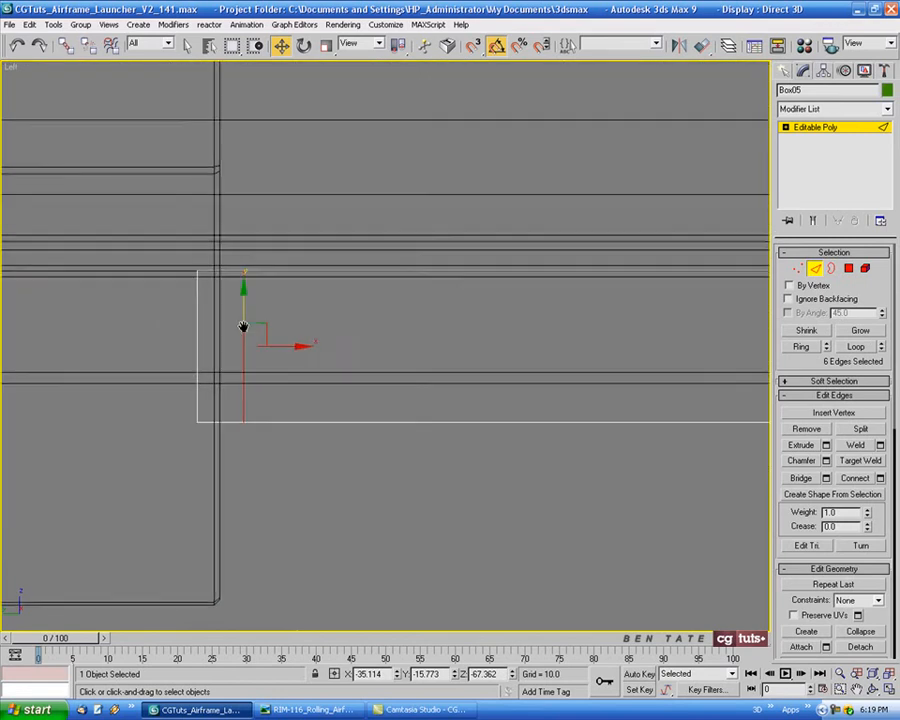
{"action": "middle_click_drag", "start_coordinate": [237, 324], "coordinate": [277, 310]}
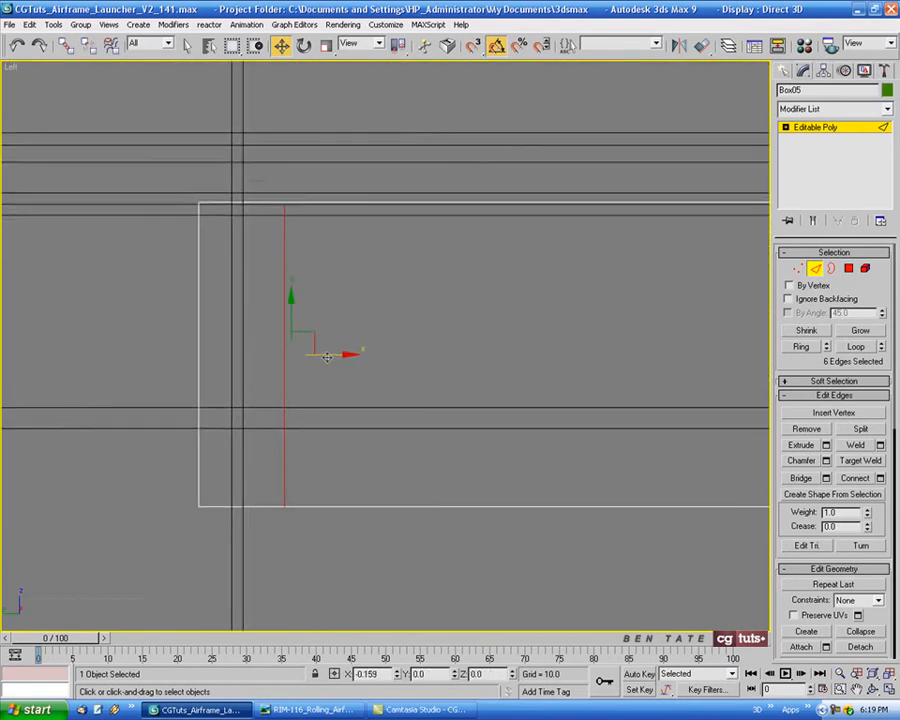
{"action": "middle_click_drag", "start_coordinate": [313, 428], "coordinate": [408, 410]}
{"action": "scroll", "coordinate": [353, 410], "scroll_direction": "down", "scroll_amount": 4}
{"action": "left_click_drag", "start_coordinate": [331, 281], "coordinate": [362, 454]}
{"action": "left_click_drag", "start_coordinate": [397, 367], "coordinate": [408, 367]}
{"action": "key", "text": "alt+w"}
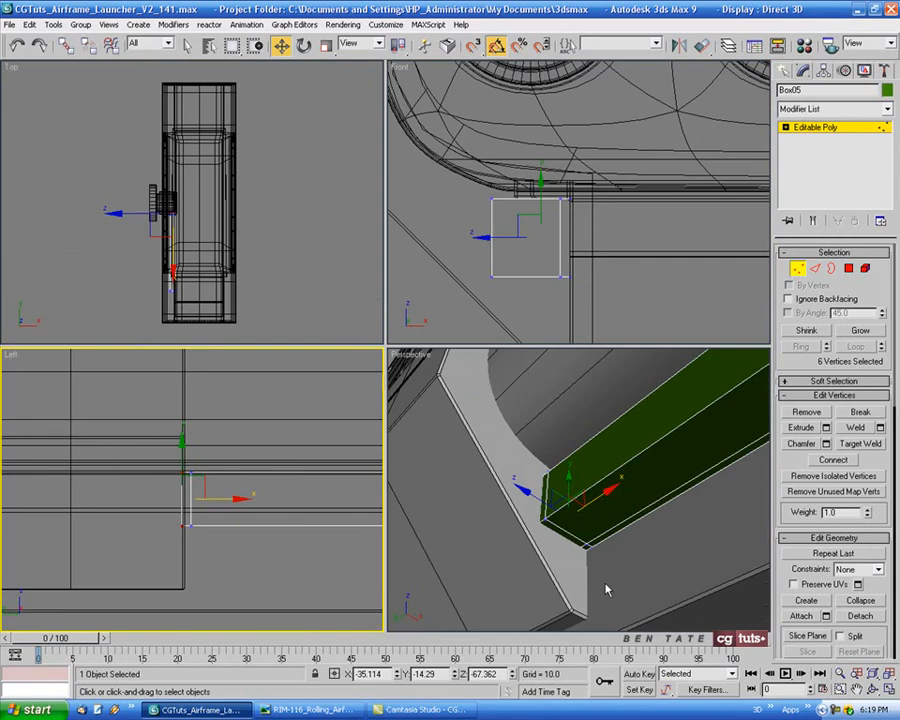
Switch to polygon editing with Ignore Backfacing on, and select the long narrow strip along the bar's underside beside the housing.
{"action": "right_click", "coordinate": [612, 572]}
{"action": "key", "text": "alt+w"}
{"action": "middle_click_drag", "start_coordinate": [577, 568], "coordinate": [542, 568]}
{"action": "scroll", "coordinate": [542, 568], "scroll_direction": "down", "scroll_amount": 4}
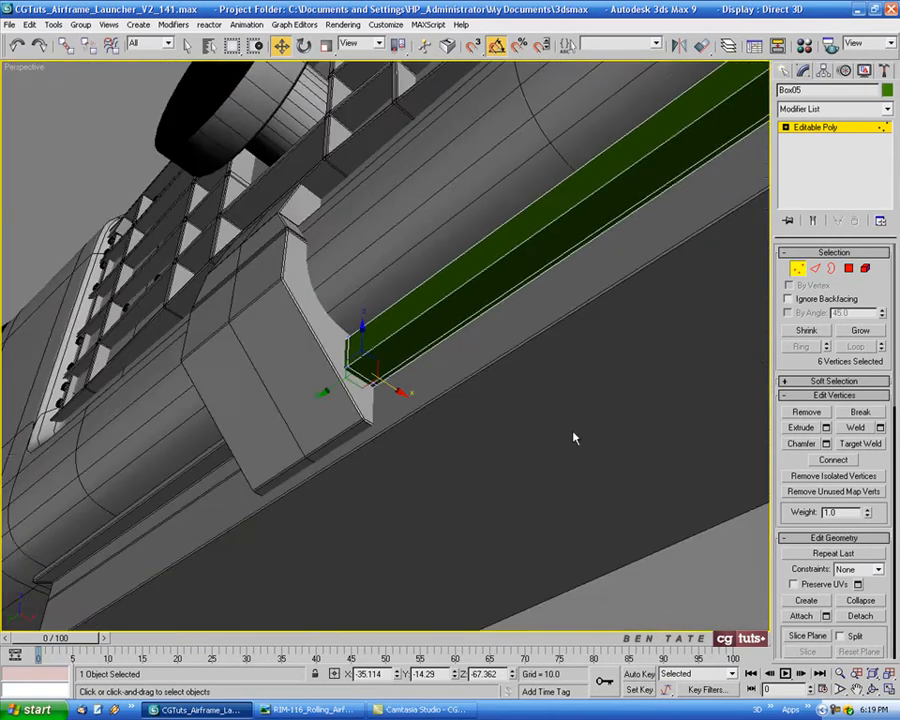
{"action": "middle_click_drag", "start_coordinate": [573, 436], "coordinate": [370, 569]}
{"action": "mouse_move", "coordinate": [432, 468]}
{"action": "middle_mouse_down", "text": "alt"}
{"action": "mouse_move", "coordinate": [430, 552]}
{"action": "mouse_move", "coordinate": [435, 487]}
{"action": "mouse_move", "coordinate": [415, 474]}
{"action": "middle_mouse_up", "text": "alt"}
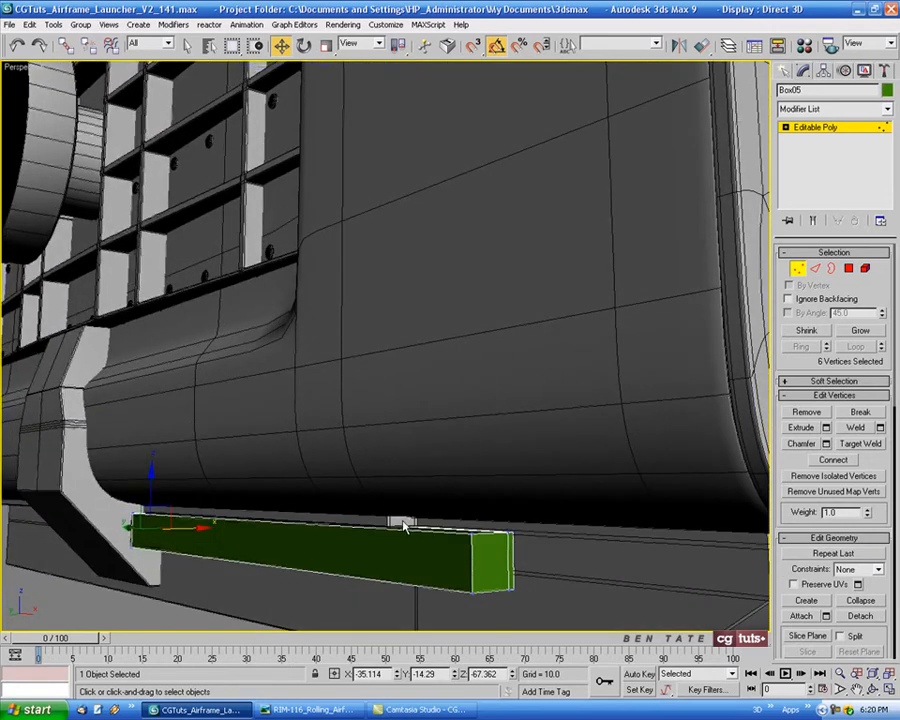
{"action": "middle_click_drag", "start_coordinate": [396, 558], "coordinate": [414, 515], "text": "alt"}
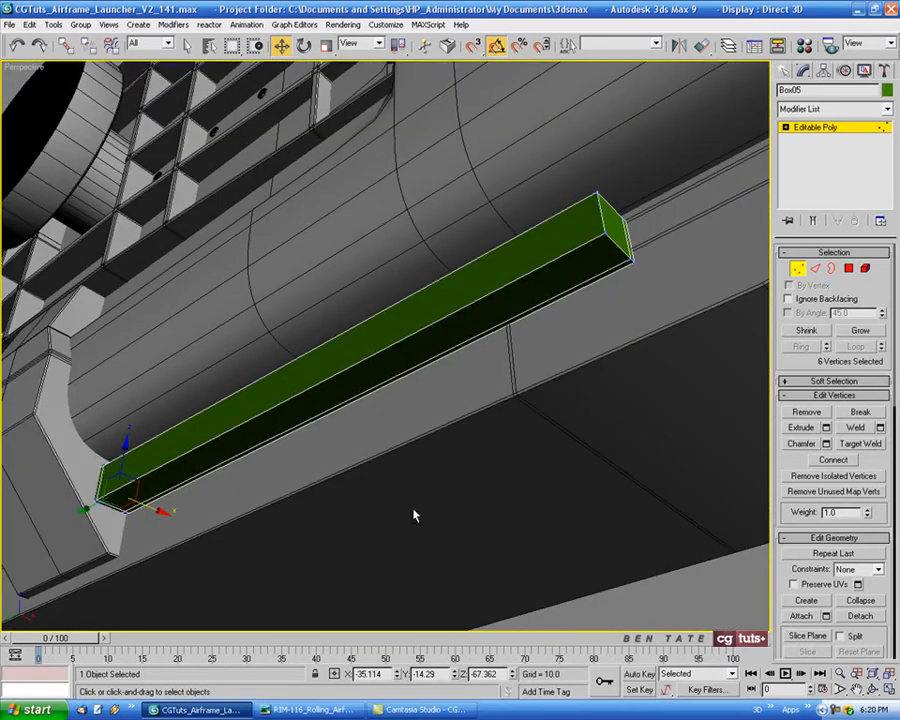
{"action": "left_click", "coordinate": [821, 299]}
{"action": "left_click", "coordinate": [865, 268]}
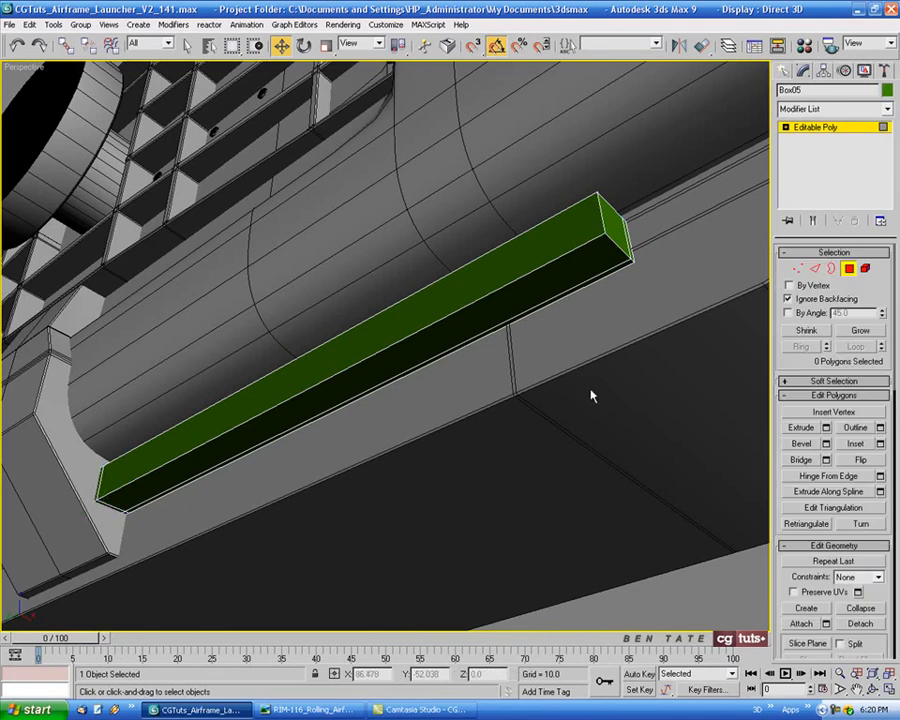
{"action": "middle_click_drag", "start_coordinate": [591, 396], "coordinate": [547, 391]}
{"action": "left_click", "coordinate": [543, 272]}
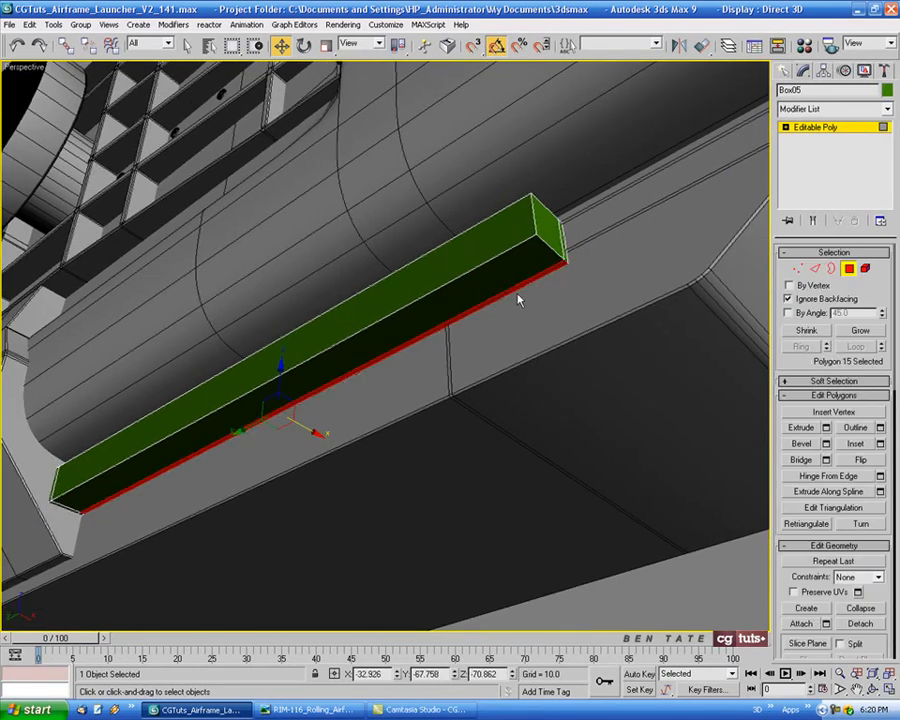
Add the corner polygon and the narrow underside and outer-side strips at the bar's bracket end to the selection.
{"action": "middle_click_drag", "start_coordinate": [232, 426], "coordinate": [610, 314]}
{"action": "scroll", "coordinate": [370, 428], "scroll_direction": "up", "scroll_amount": 2}
{"action": "scroll", "coordinate": [358, 382], "scroll_direction": "up", "scroll_amount": 3}
{"action": "middle_click_drag", "start_coordinate": [321, 447], "coordinate": [344, 376]}
{"action": "left_click", "coordinate": [187, 46]}
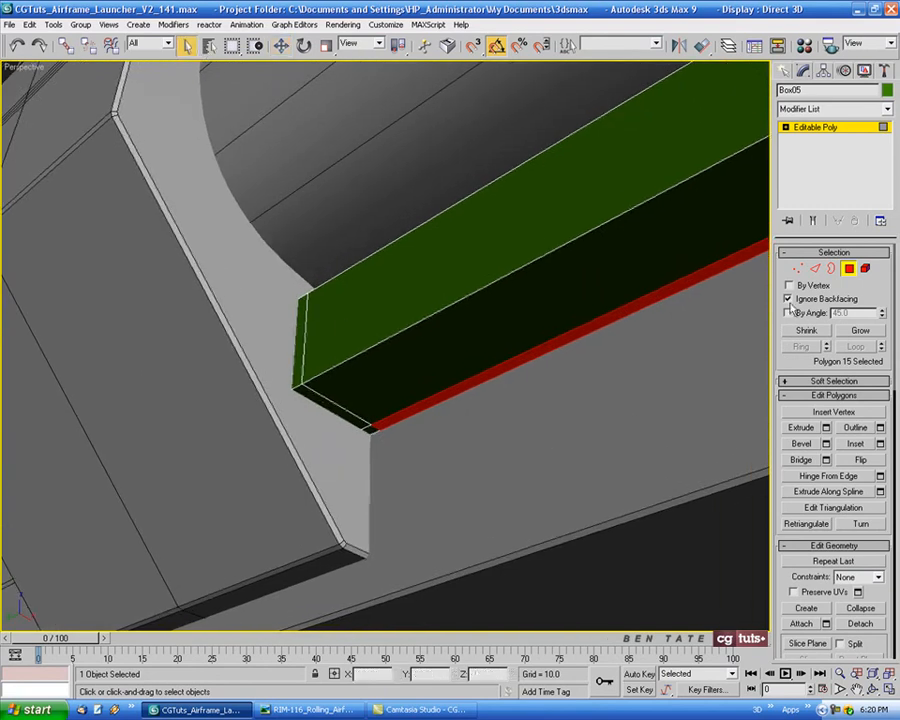
{"action": "middle_click_drag", "start_coordinate": [440, 372], "coordinate": [470, 357]}
{"action": "left_click", "coordinate": [386, 408]}
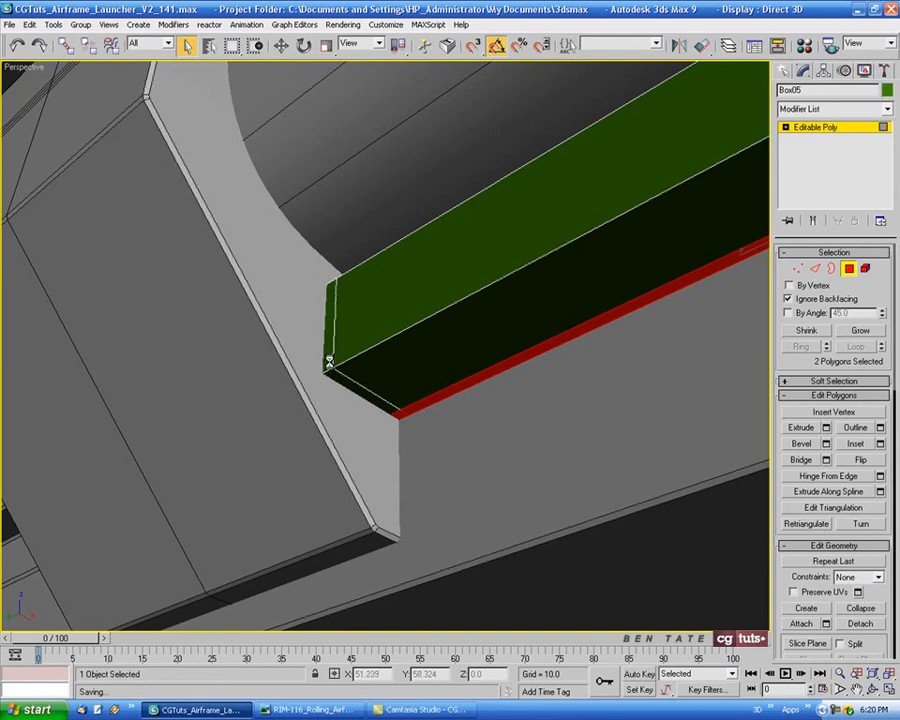
{"action": "left_click", "coordinate": [329, 359], "text": "ctrl"}
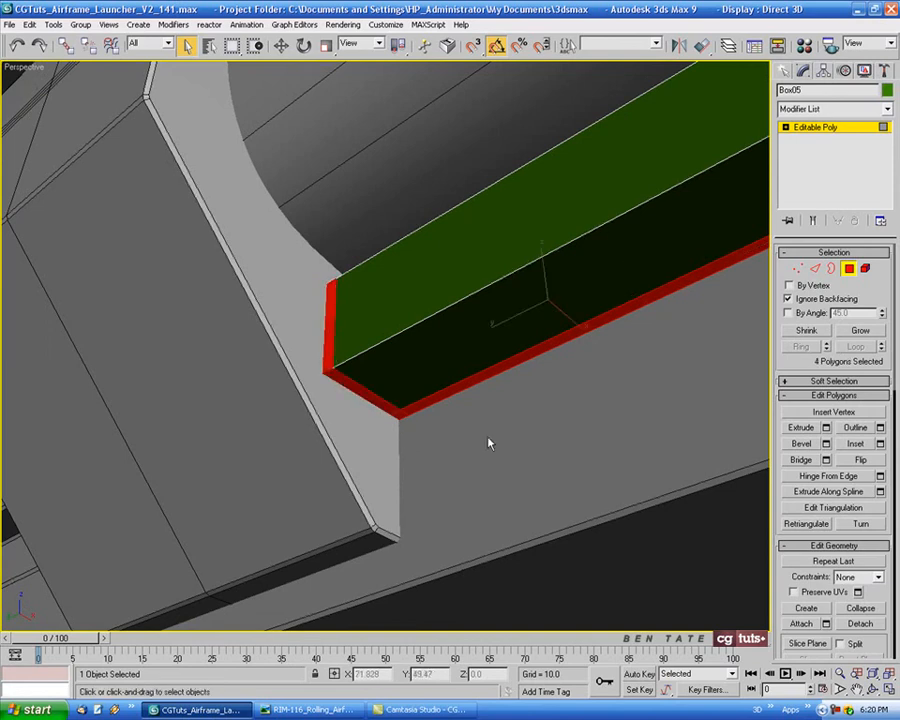
Inspect the selected strips along the whole bar and compare them with the reference photo.
{"action": "middle_click_drag", "start_coordinate": [488, 438], "coordinate": [422, 434]}
{"action": "scroll", "coordinate": [422, 434], "scroll_direction": "down", "scroll_amount": 3}
{"action": "middle_click_drag", "start_coordinate": [469, 412], "coordinate": [370, 456]}
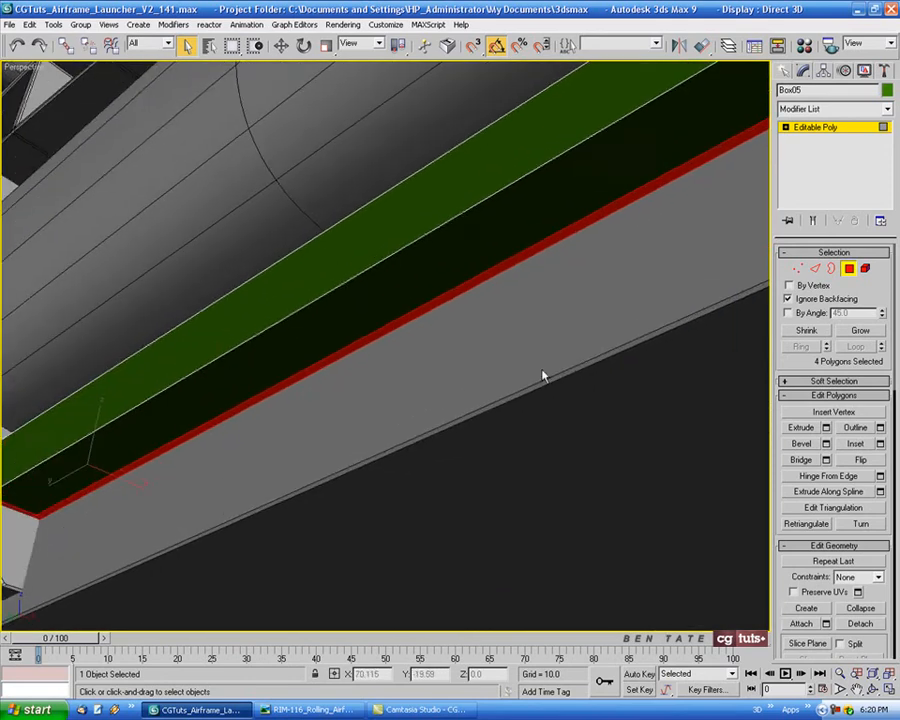
{"action": "middle_click_drag", "start_coordinate": [542, 376], "coordinate": [488, 422]}
{"action": "scroll", "coordinate": [416, 440], "scroll_direction": "down", "scroll_amount": 4}
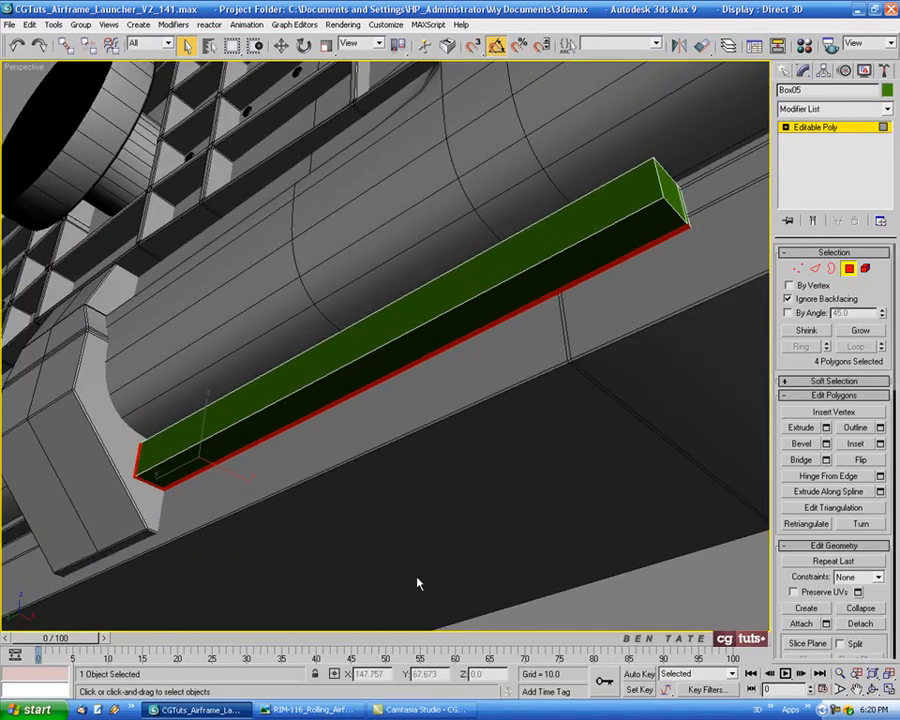
{"action": "left_click", "coordinate": [305, 710]}
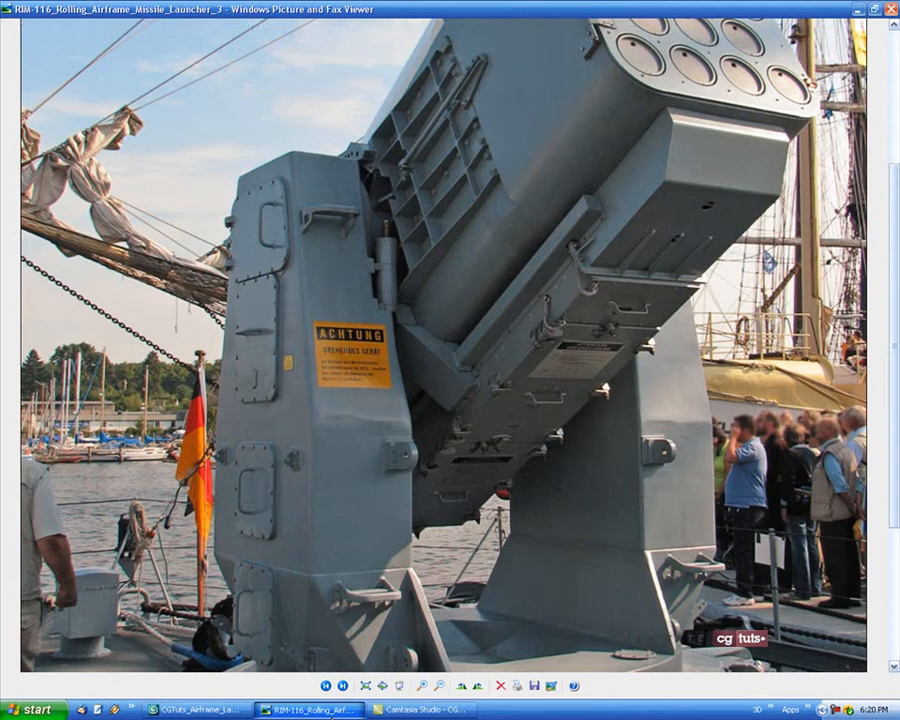
{"action": "left_click", "coordinate": [332, 714]}
{"action": "middle_click_drag", "start_coordinate": [495, 364], "coordinate": [489, 389]}
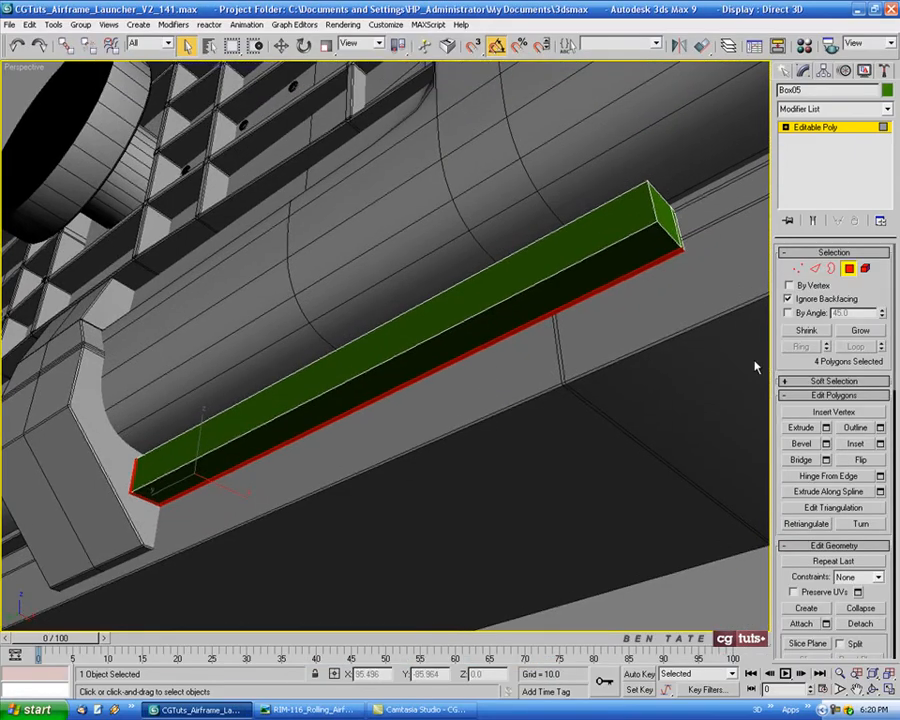
Extrude the four selected strip polygons by Local Normal with a height of 1.6.
{"action": "left_click", "coordinate": [826, 428]}
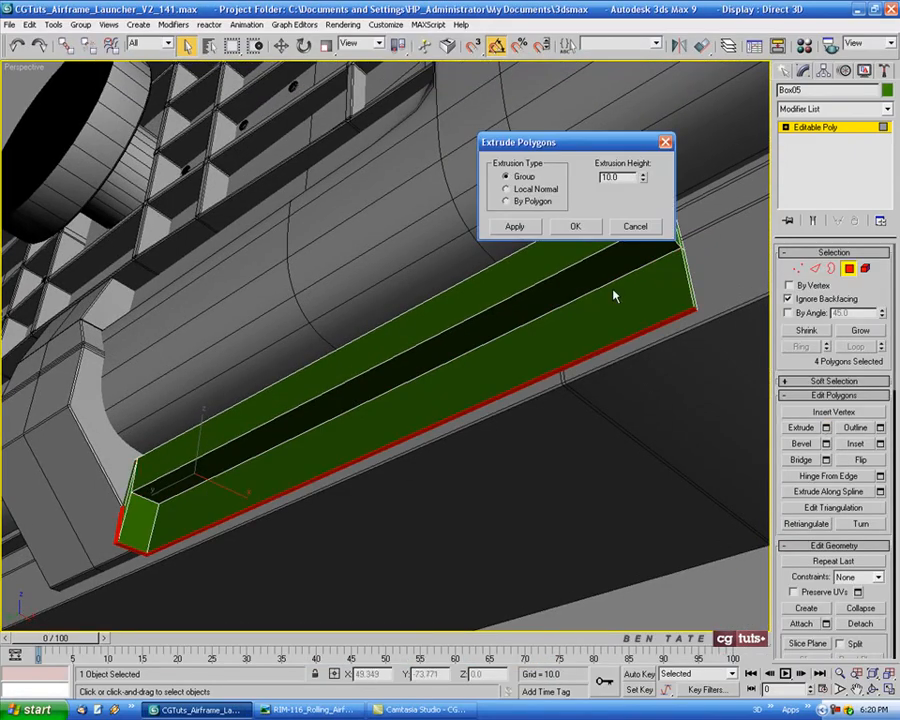
{"action": "left_click", "coordinate": [537, 190]}
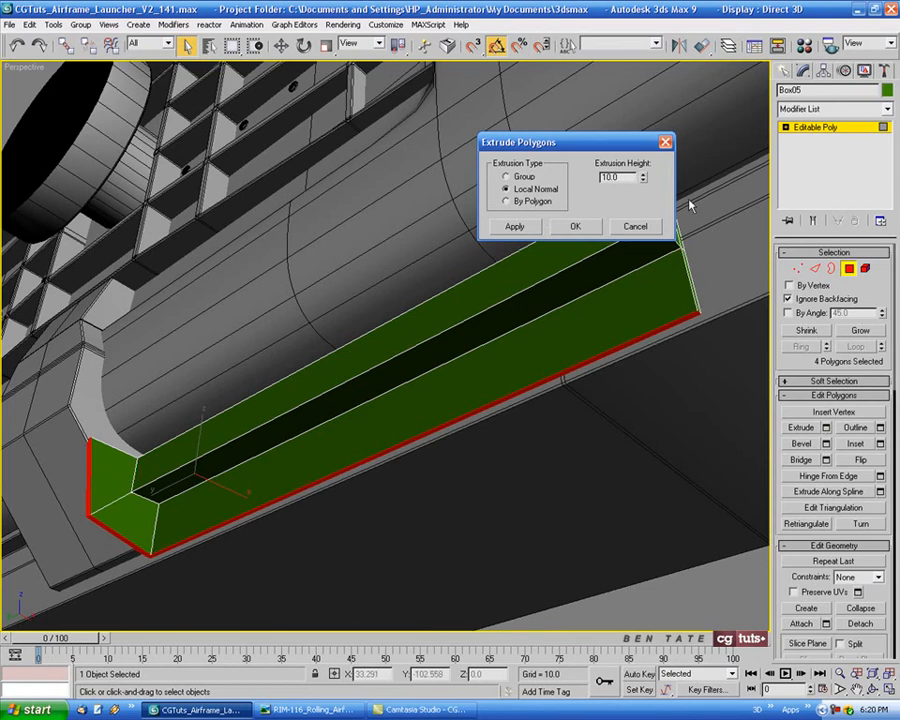
{"action": "left_click_drag", "start_coordinate": [643, 177], "coordinate": [643, 238]}
{"action": "middle_click_drag", "start_coordinate": [643, 290], "coordinate": [611, 315], "text": "alt"}
{"action": "left_click", "coordinate": [645, 178]}
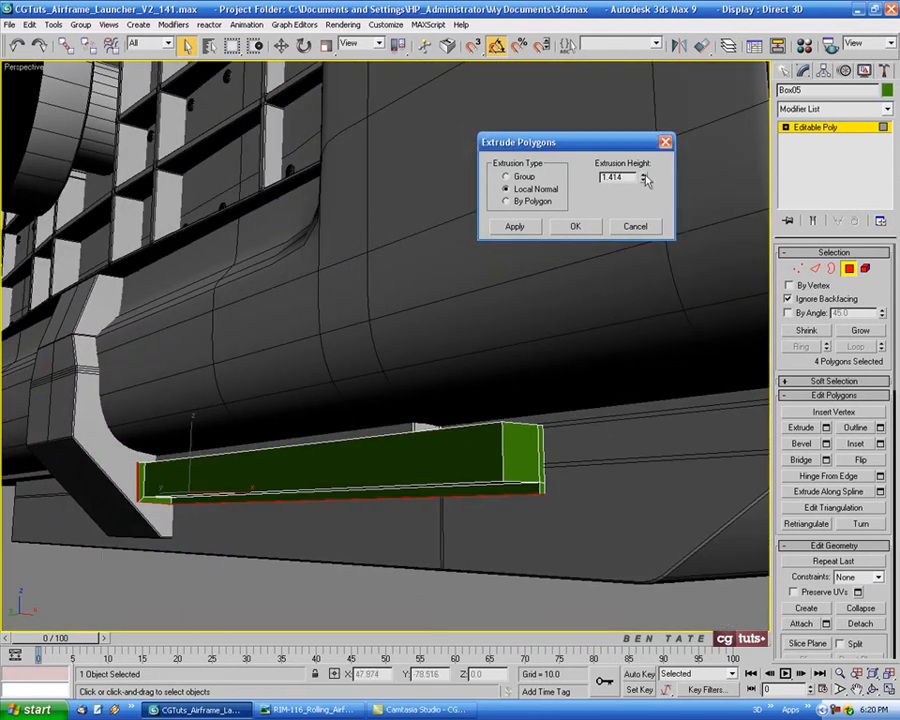
{"action": "left_click_drag", "start_coordinate": [632, 177], "coordinate": [562, 183]}
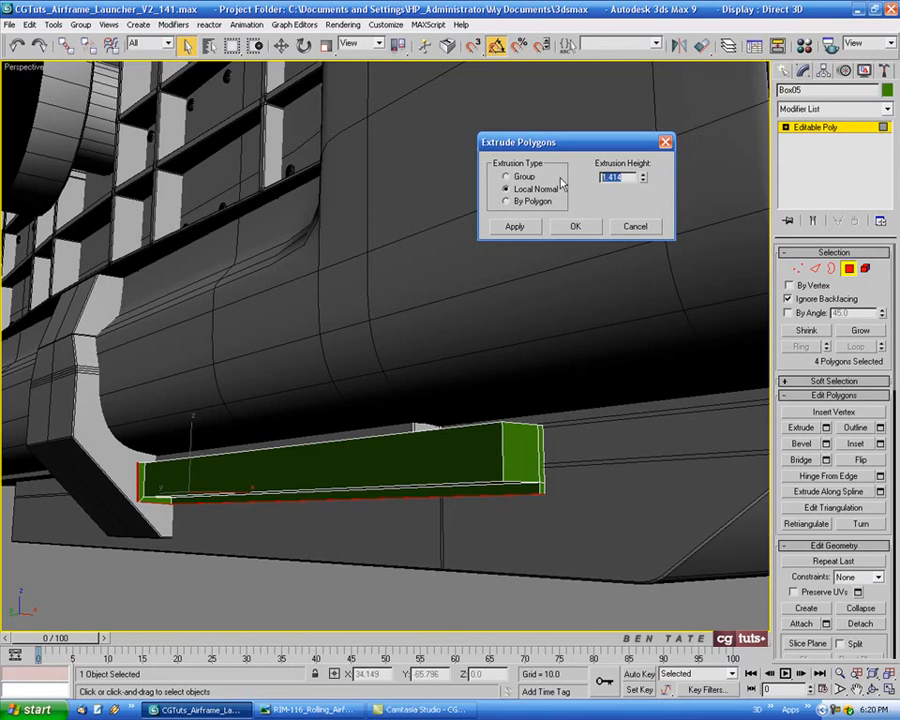
{"action": "type", "text": "1.6"}
{"action": "key", "text": "Return"}
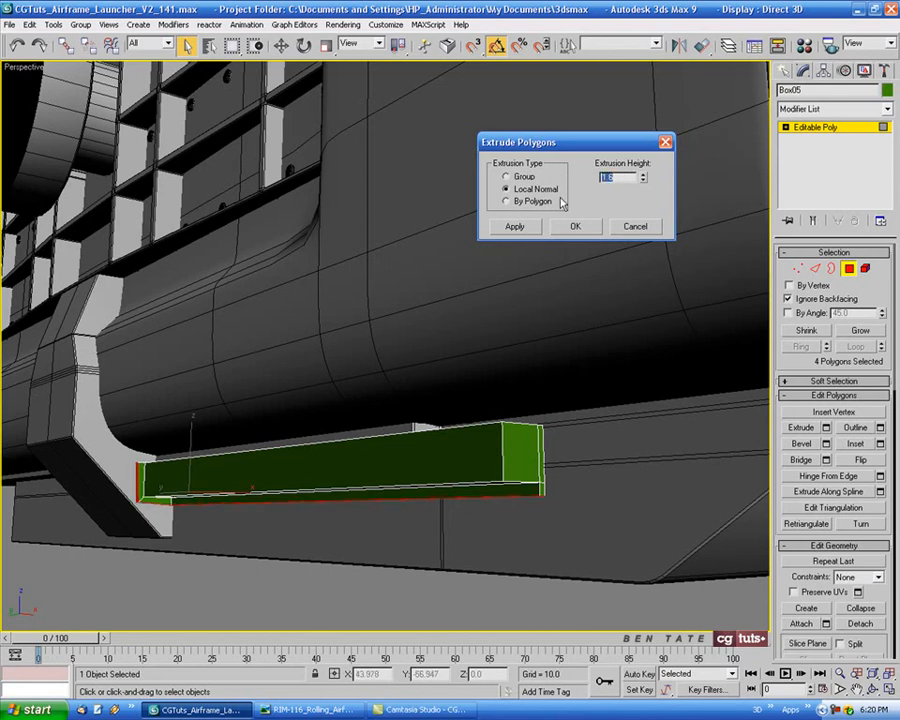
{"action": "left_click", "coordinate": [575, 227]}
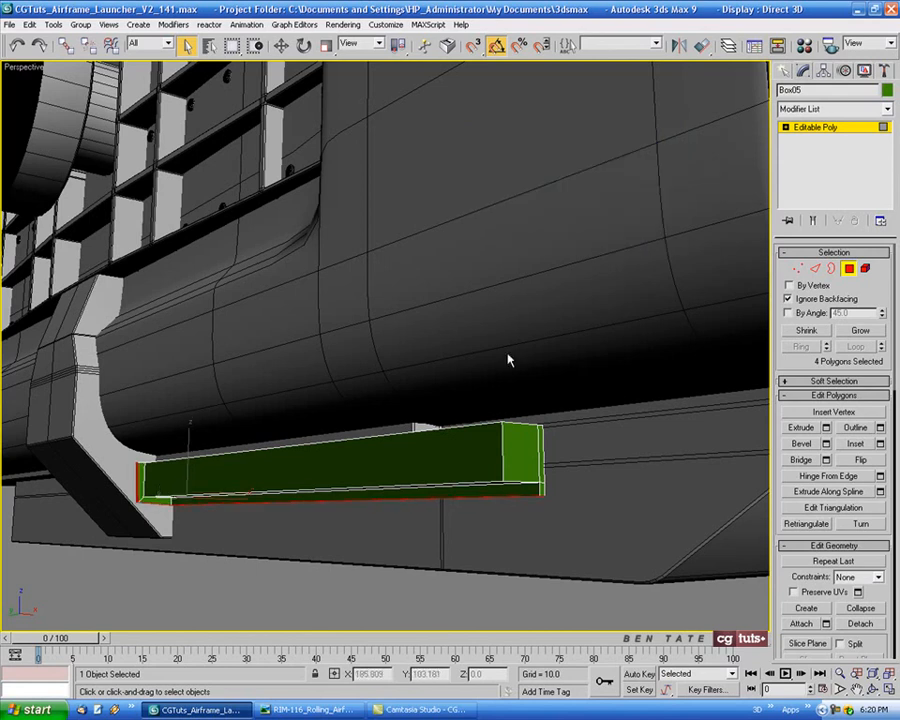
In the Front view, move the flange's two lower outer corner vertices down about 0.48 units, level with its bottom edge.
{"action": "key", "text": "alt+w"}
{"action": "right_click", "coordinate": [588, 297]}
{"action": "key", "text": "alt+w"}
{"action": "middle_click_drag", "start_coordinate": [574, 315], "coordinate": [608, 299]}
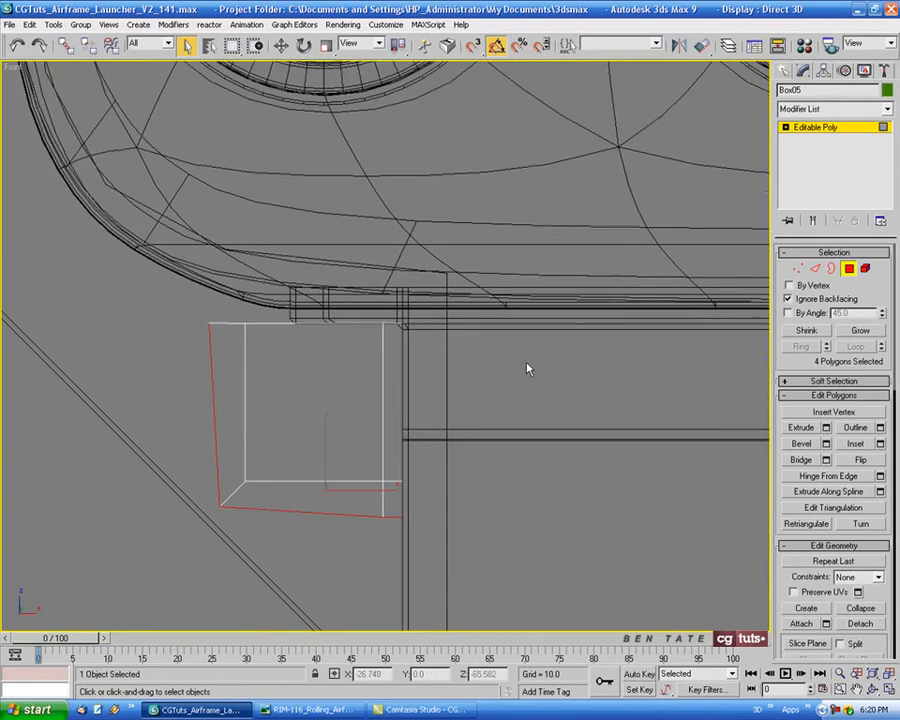
{"action": "middle_click_drag", "start_coordinate": [526, 364], "coordinate": [578, 339]}
{"action": "left_click", "coordinate": [797, 269]}
{"action": "left_click_drag", "start_coordinate": [205, 280], "coordinate": [238, 198]}
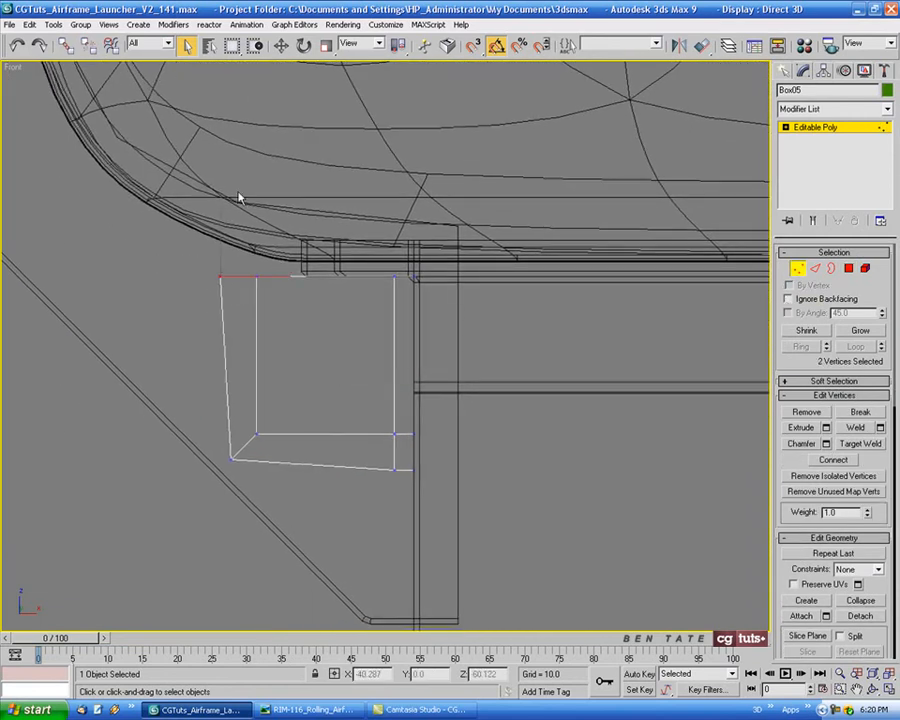
{"action": "left_click", "coordinate": [281, 45]}
{"action": "middle_click_drag", "start_coordinate": [243, 242], "coordinate": [279, 219]}
{"action": "scroll", "coordinate": [274, 241], "scroll_direction": "up", "scroll_amount": 2}
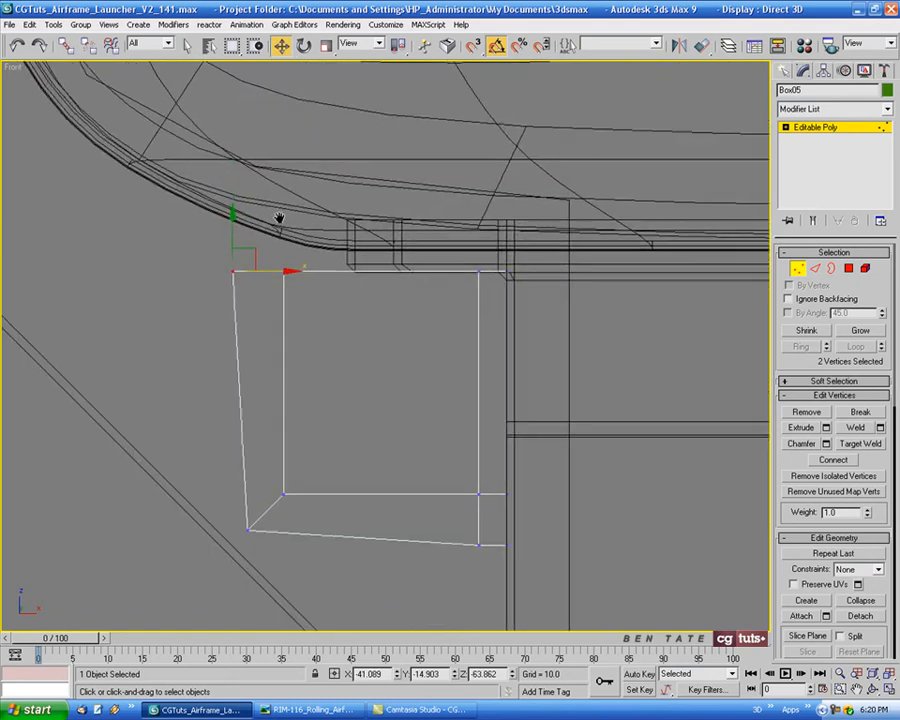
{"action": "left_click_drag", "start_coordinate": [186, 500], "coordinate": [291, 560]}
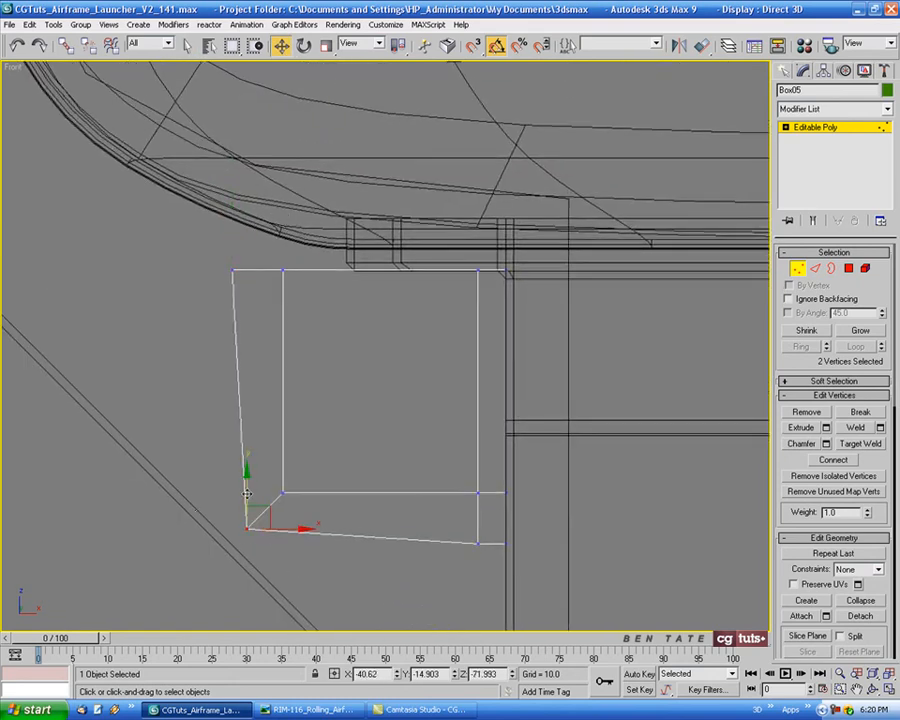
{"action": "left_click_drag", "start_coordinate": [247, 493], "coordinate": [247, 508]}
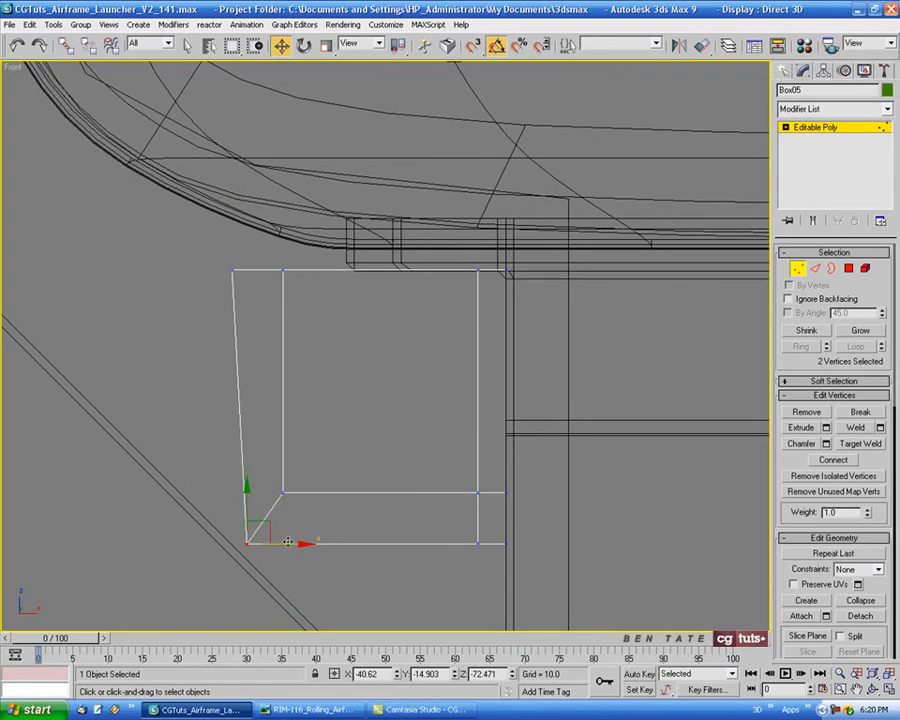
Shift the flange's lower and upper outer corner vertices horizontally into line so its outer side runs vertically.
{"action": "left_click_drag", "start_coordinate": [286, 541], "coordinate": [283, 541]}
{"action": "left_click", "coordinate": [234, 269]}
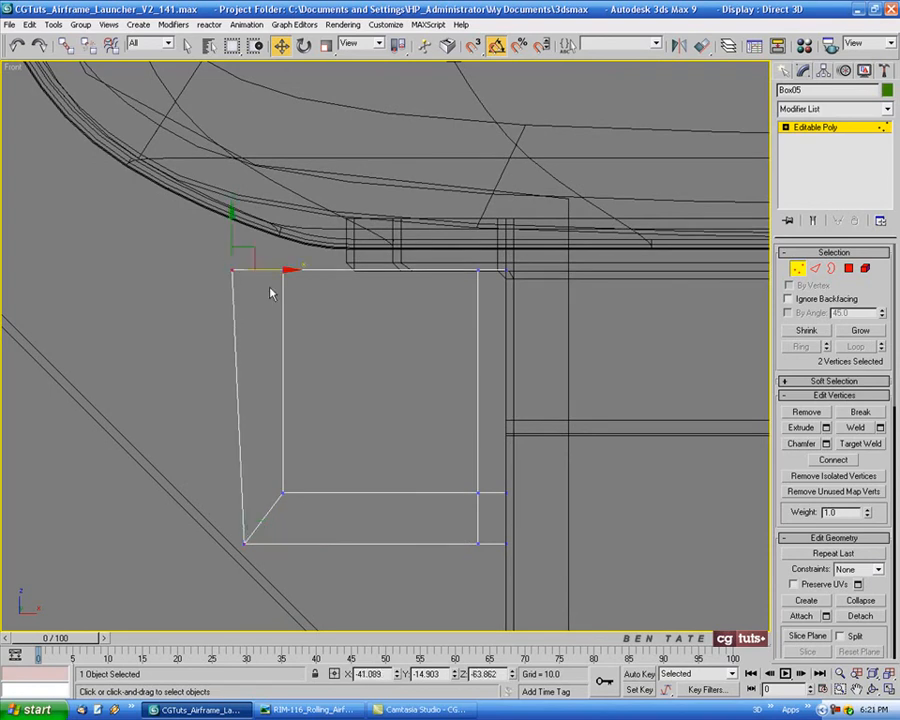
{"action": "left_click_drag", "start_coordinate": [283, 269], "coordinate": [295, 277]}
{"action": "key", "text": "alt+w"}
{"action": "right_click", "coordinate": [638, 553]}
{"action": "key", "text": "alt+w"}
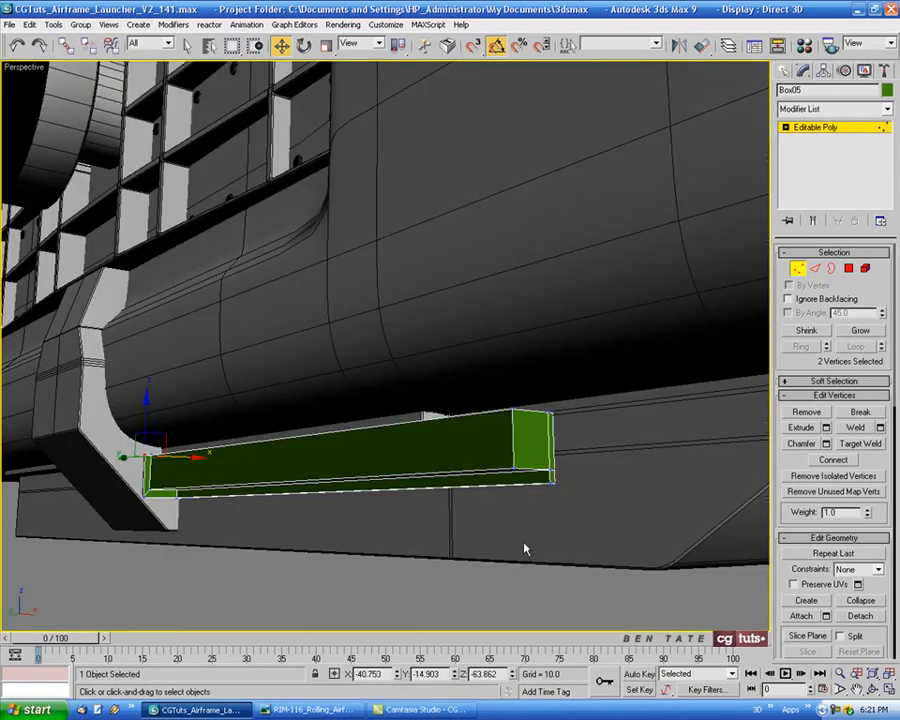
{"action": "mouse_move", "coordinate": [524, 542]}
{"action": "middle_mouse_down", "text": "alt"}
{"action": "mouse_move", "coordinate": [542, 526]}
{"action": "mouse_move", "coordinate": [563, 558]}
{"action": "mouse_move", "coordinate": [514, 558]}
{"action": "mouse_move", "coordinate": [528, 535]}
{"action": "middle_mouse_up", "text": "alt"}
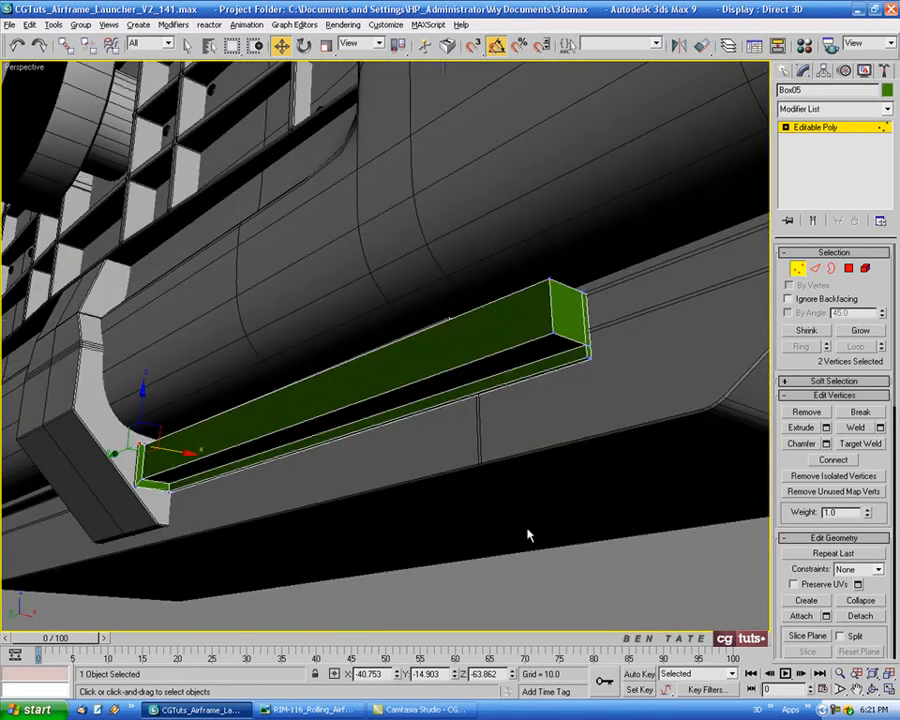
In the Front view, select the nine vertices along the bar's housing side and move them about 0.47 units away from the housing.
{"action": "key", "text": "alt+w"}
{"action": "scroll", "coordinate": [513, 505], "scroll_direction": "down", "scroll_amount": 3}
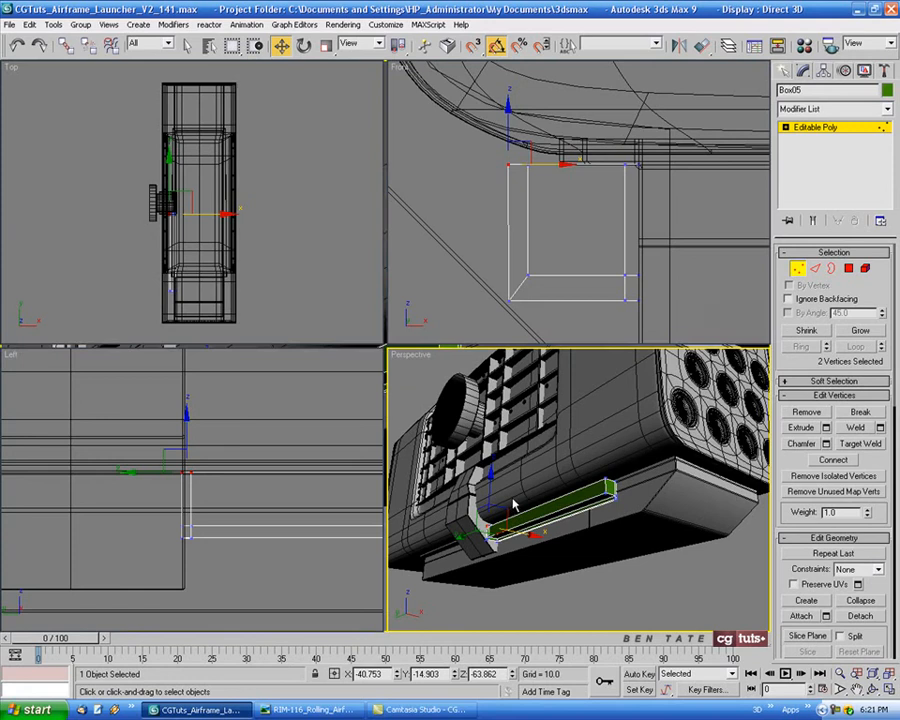
{"action": "right_click", "coordinate": [697, 263]}
{"action": "key", "text": "alt+w"}
{"action": "left_click_drag", "start_coordinate": [476, 160], "coordinate": [406, 581]}
{"action": "middle_click_drag", "start_coordinate": [464, 521], "coordinate": [465, 484]}
{"action": "key", "text": "alt+w"}
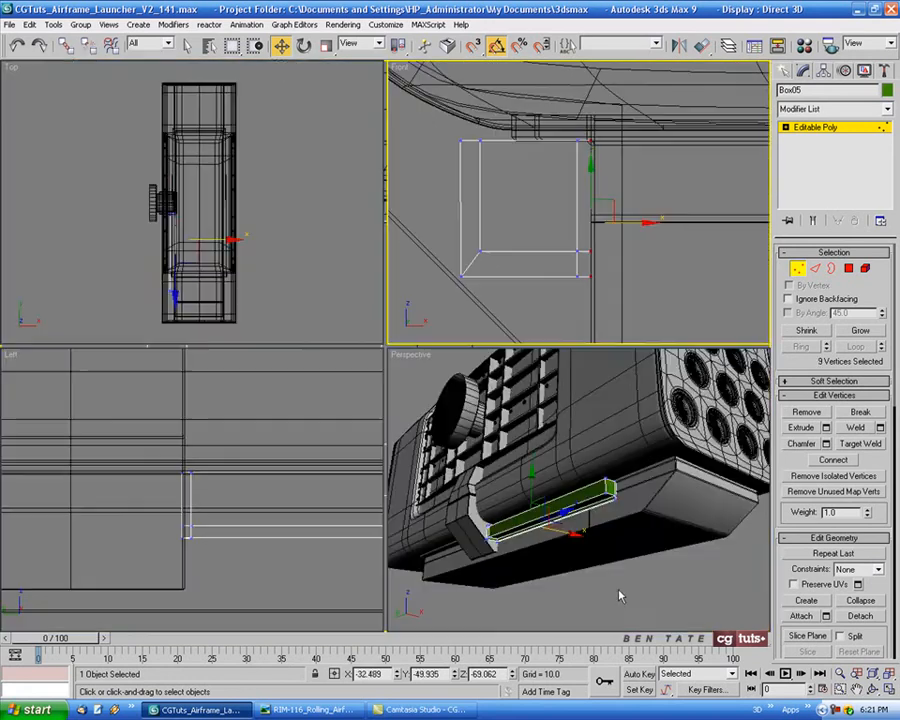
{"action": "middle_click_drag", "start_coordinate": [619, 595], "coordinate": [580, 569]}
{"action": "scroll", "coordinate": [579, 503], "scroll_direction": "up", "scroll_amount": 3}
{"action": "scroll", "coordinate": [575, 510], "scroll_direction": "up", "scroll_amount": 5}
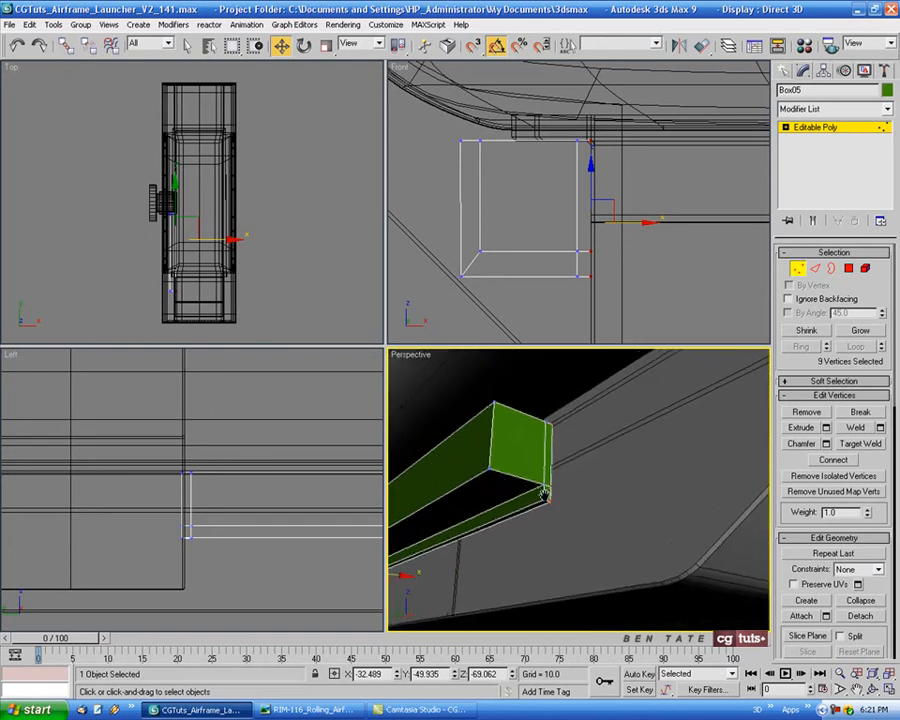
{"action": "scroll", "coordinate": [580, 276], "scroll_direction": "up", "scroll_amount": 3}
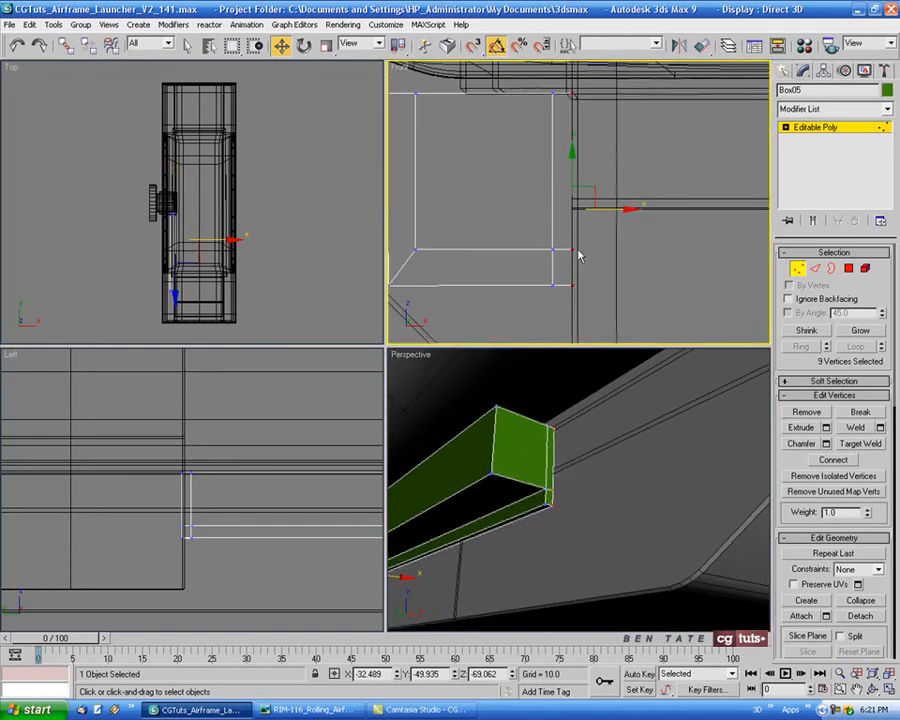
{"action": "left_click_drag", "start_coordinate": [607, 210], "coordinate": [595, 211]}
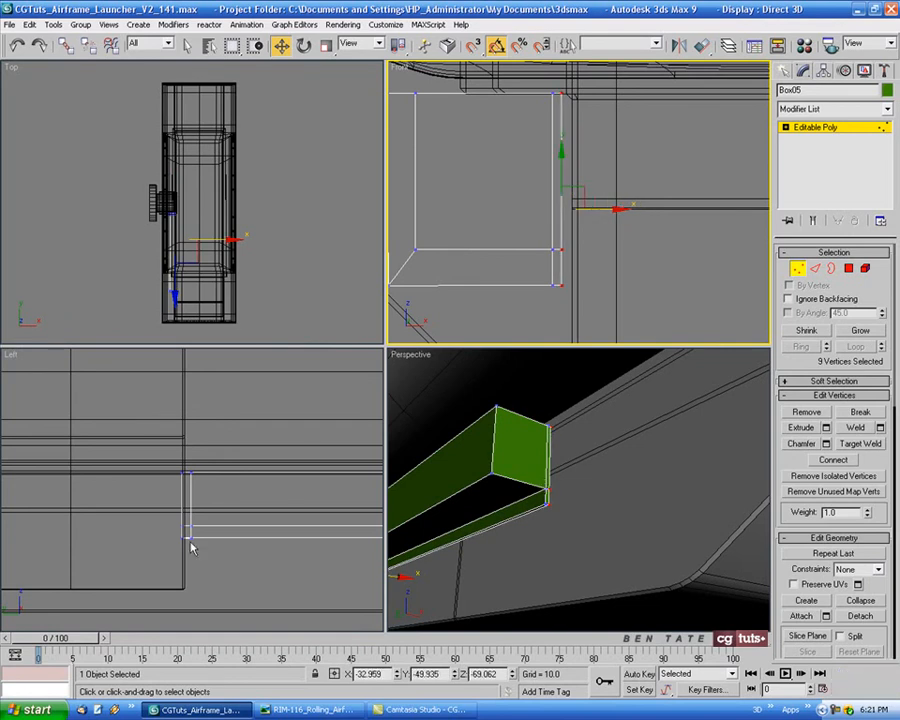
In the Left view, select the ten vertices on the flange's inner side at the bracket end and move them about 0.28 units toward the bracket.
{"action": "scroll", "coordinate": [214, 456], "scroll_direction": "up", "scroll_amount": 5}
{"action": "left_click_drag", "start_coordinate": [226, 415], "coordinate": [197, 615]}
{"action": "left_click_drag", "start_coordinate": [247, 517], "coordinate": [242, 517]}
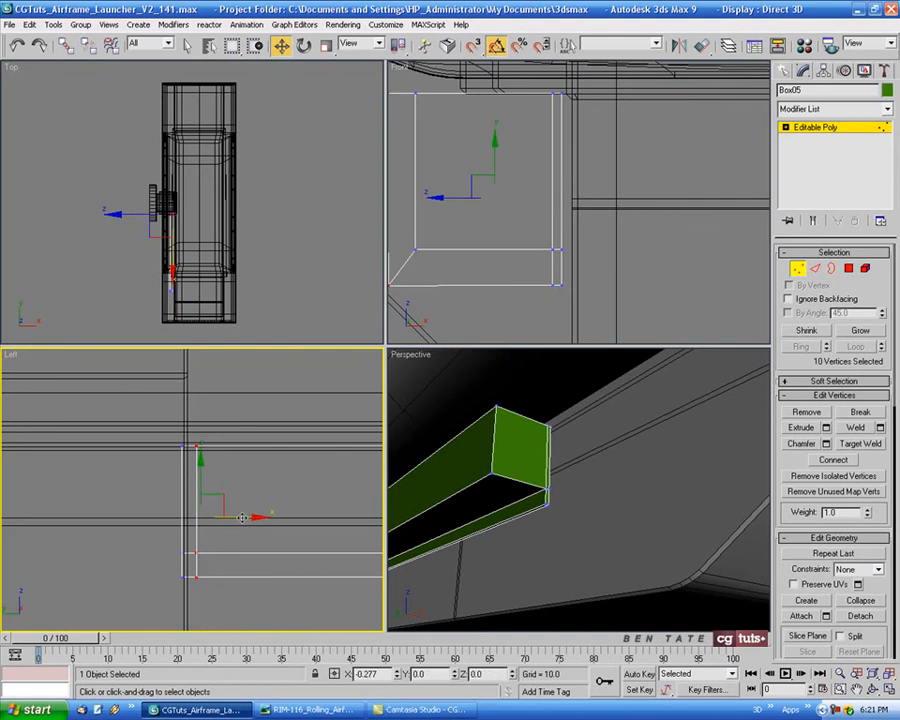
{"action": "right_click", "coordinate": [486, 558]}
{"action": "key", "text": "alt+w"}
{"action": "scroll", "coordinate": [372, 569], "scroll_direction": "down", "scroll_amount": 3}
{"action": "middle_click_drag", "start_coordinate": [372, 569], "coordinate": [408, 558], "text": "alt"}
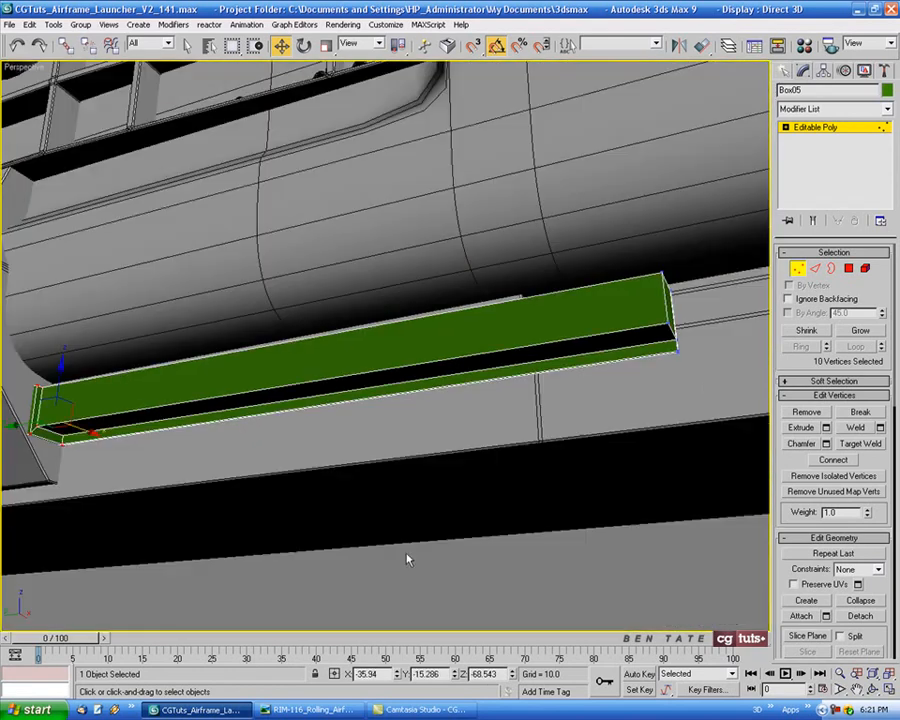
{"action": "middle_click_drag", "start_coordinate": [254, 502], "coordinate": [450, 480]}
{"action": "scroll", "coordinate": [450, 480], "scroll_direction": "up", "scroll_amount": 3}
{"action": "scroll", "coordinate": [215, 546], "scroll_direction": "down", "scroll_amount": 1}
{"action": "middle_click_drag", "start_coordinate": [215, 546], "coordinate": [267, 547]}
{"action": "middle_click_drag", "start_coordinate": [470, 543], "coordinate": [209, 510]}
{"action": "scroll", "coordinate": [476, 498], "scroll_direction": "down", "scroll_amount": 2}
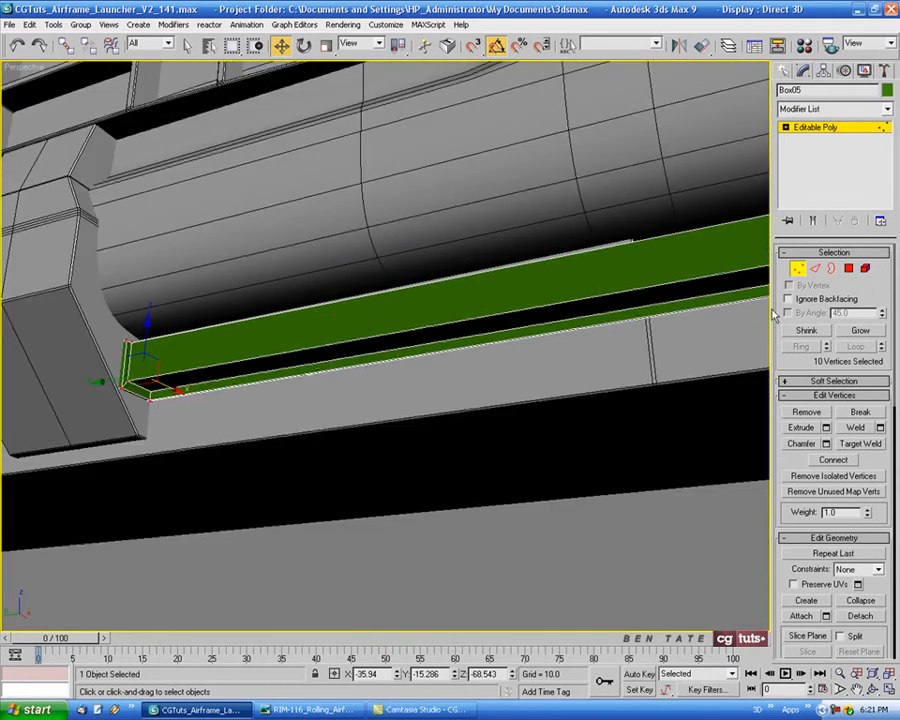
Leave vertex editing and move the whole bar about 0.5 units sideways in the Front view, up against the lower housing.
{"action": "left_click", "coordinate": [801, 271]}
{"action": "key", "text": "alt+w"}
{"action": "right_click", "coordinate": [609, 217]}
{"action": "key", "text": "alt+w"}
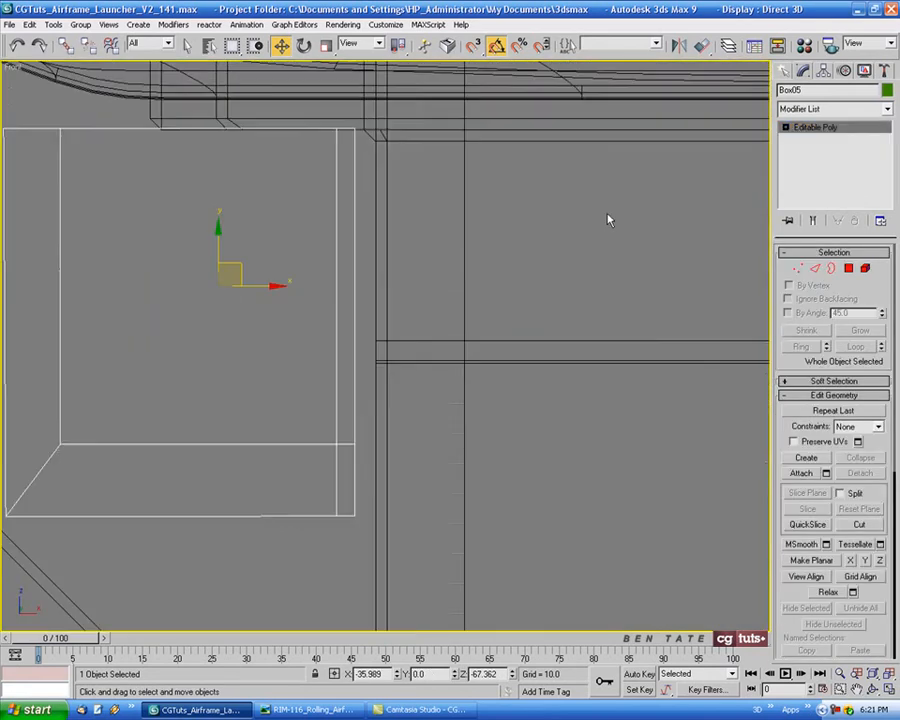
{"action": "middle_click_drag", "start_coordinate": [285, 307], "coordinate": [394, 313]}
{"action": "left_click_drag", "start_coordinate": [378, 297], "coordinate": [402, 298]}
{"action": "middle_click_drag", "start_coordinate": [542, 339], "coordinate": [547, 365]}
{"action": "key", "text": "alt+w"}
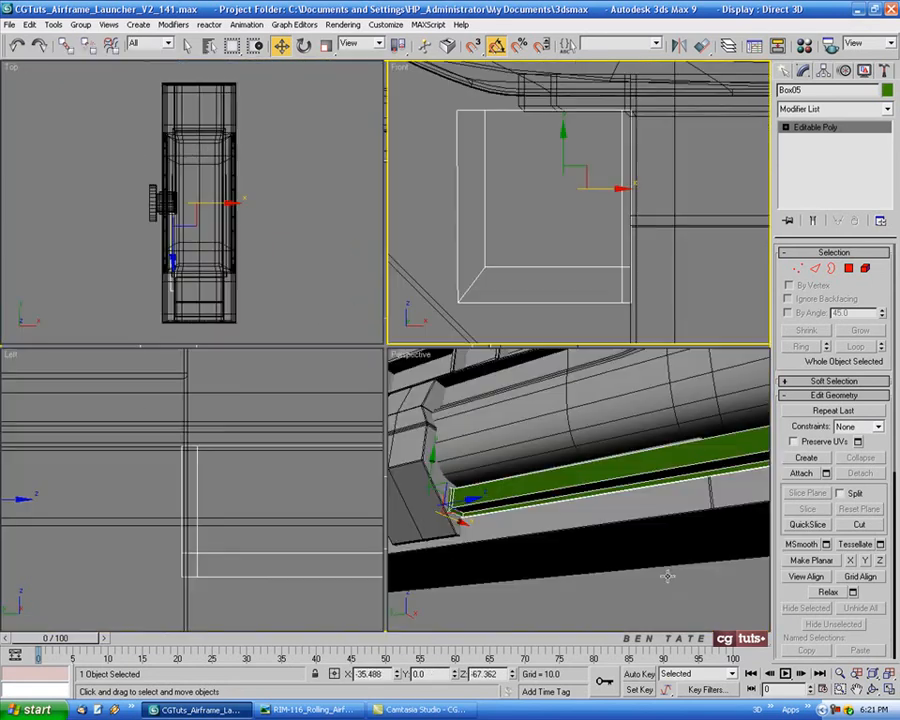
{"action": "right_click", "coordinate": [659, 555]}
{"action": "key", "text": "alt+w"}
{"action": "middle_click_drag", "start_coordinate": [580, 492], "coordinate": [590, 420], "text": "alt"}
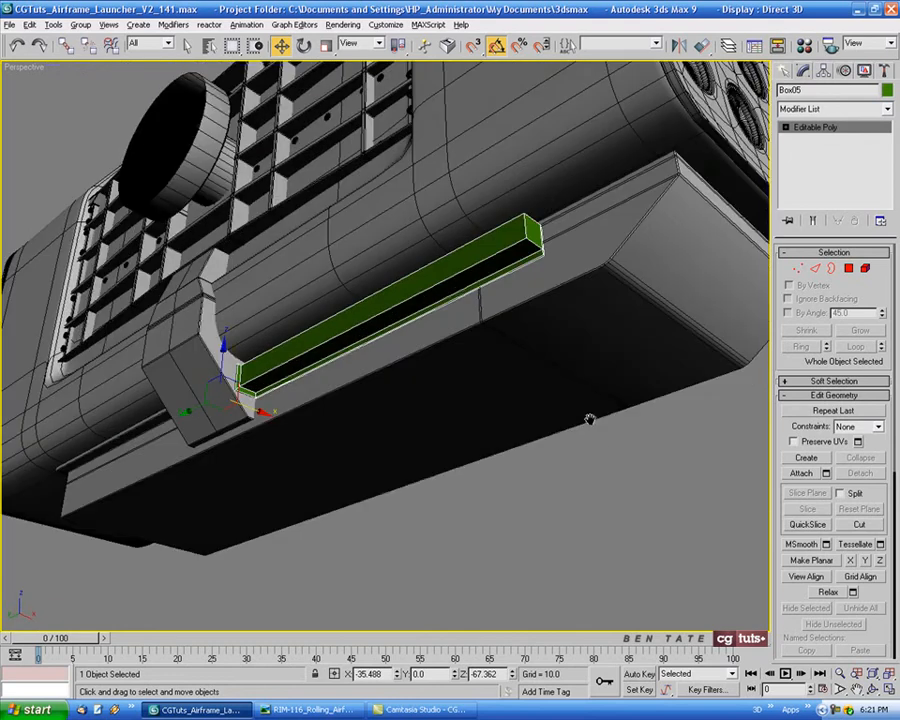
{"action": "scroll", "coordinate": [528, 295], "scroll_direction": "up", "scroll_amount": 3}
{"action": "middle_click_drag", "start_coordinate": [528, 295], "coordinate": [528, 330]}
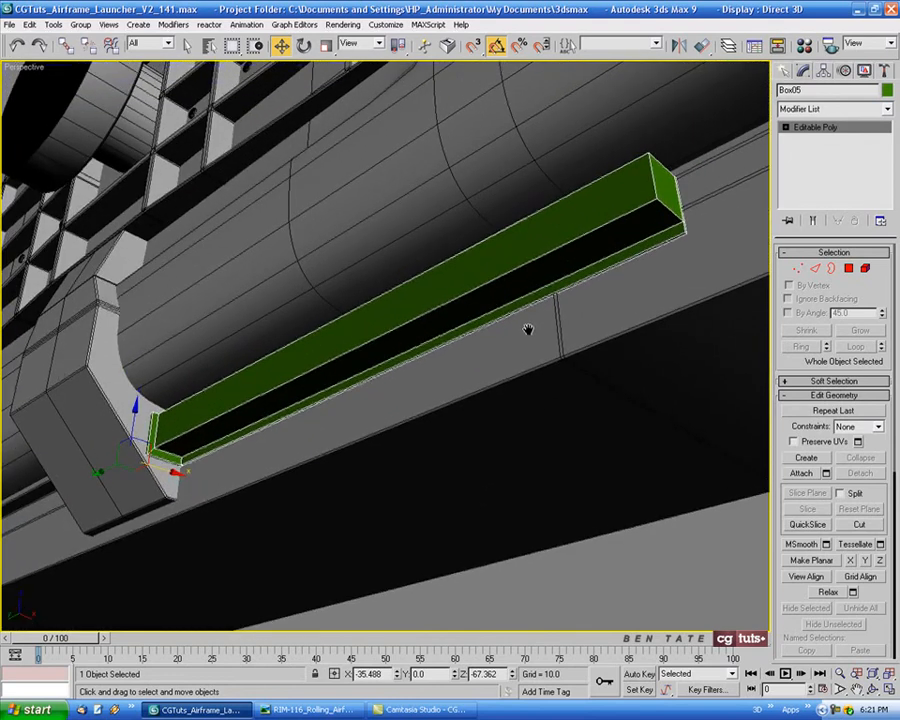
Center the bar's pivot point to the object and leave pivot adjustment.
{"action": "left_click", "coordinate": [824, 70]}
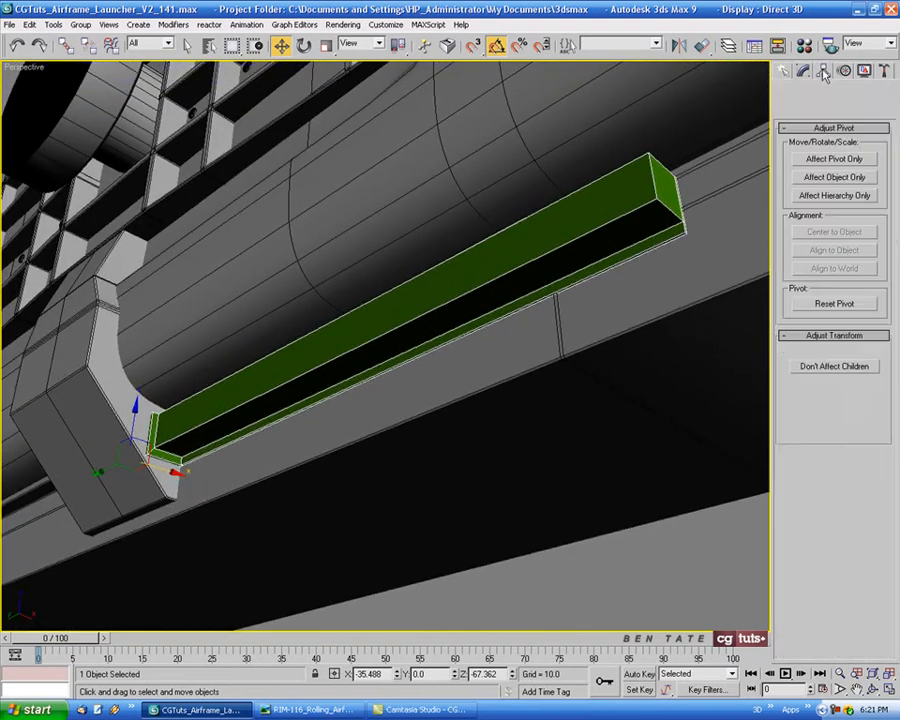
{"action": "left_click", "coordinate": [834, 159]}
{"action": "left_click", "coordinate": [830, 234]}
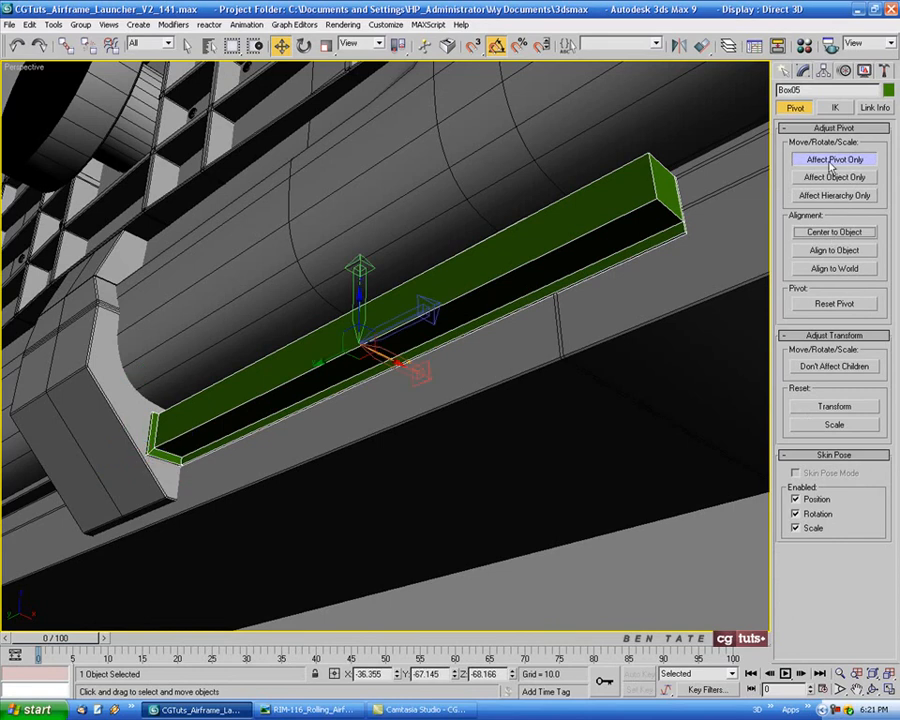
{"action": "left_click", "coordinate": [834, 159]}
{"action": "middle_click_drag", "start_coordinate": [620, 317], "coordinate": [620, 337]}
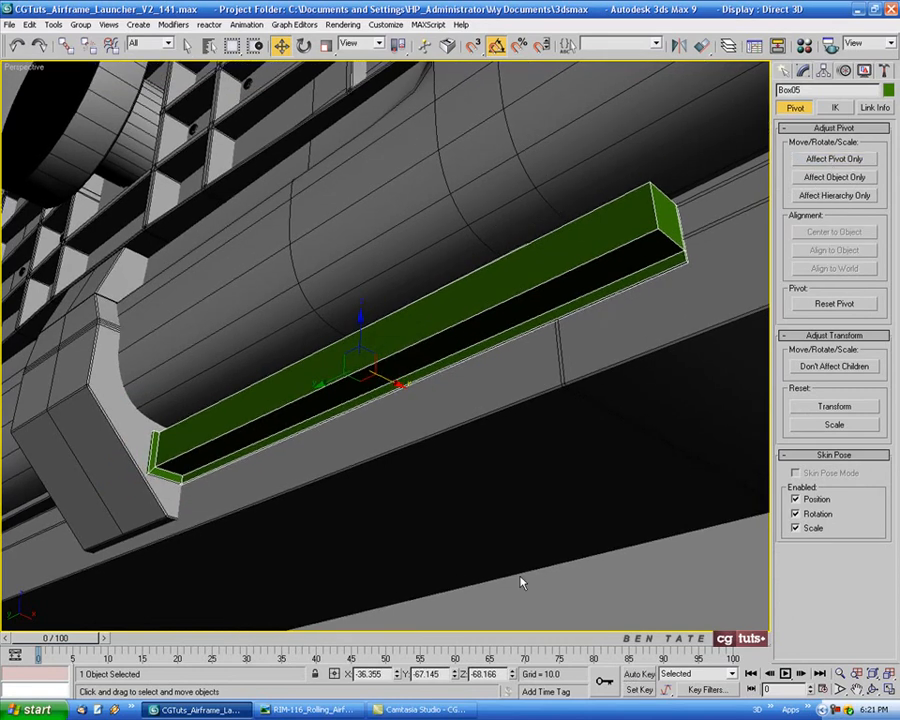
Isolate the bar and change its object color from the basic palette to blue.
{"action": "key", "text": "alt+q"}
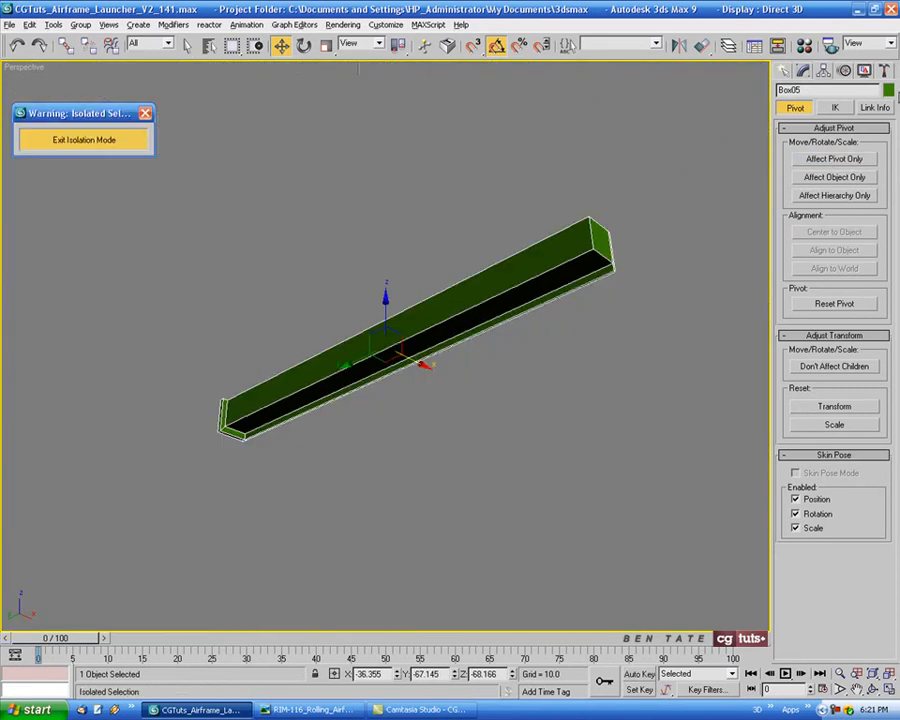
{"action": "left_click", "coordinate": [888, 90]}
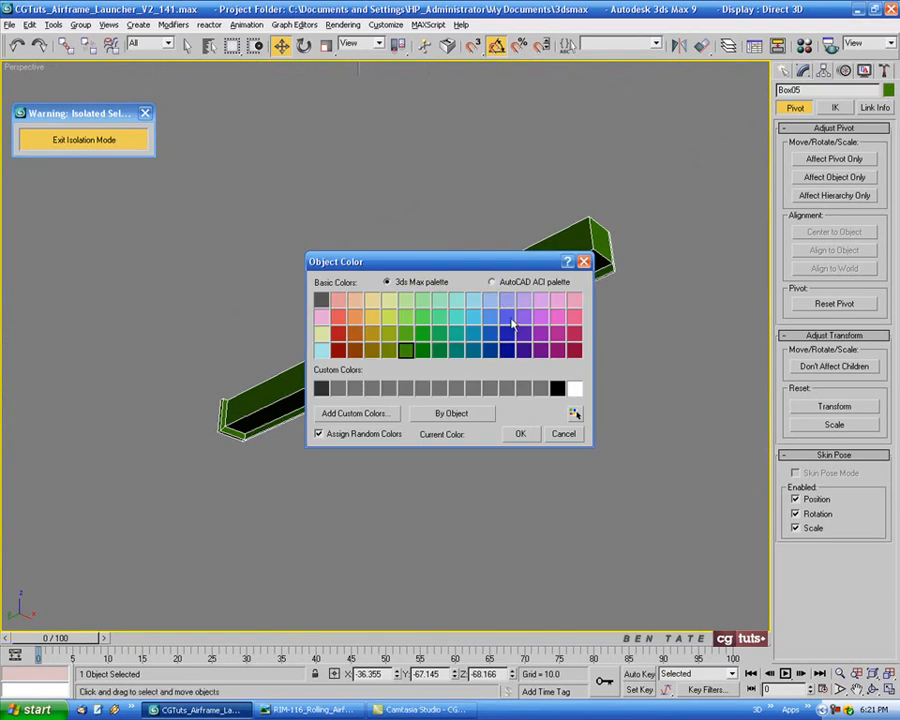
{"action": "left_click", "coordinate": [520, 433]}
{"action": "middle_click_drag", "start_coordinate": [430, 432], "coordinate": [415, 430], "text": "alt"}
Check the support bar's shape in the RIM-116 photo and return to the model.
{"action": "left_click", "coordinate": [334, 709]}
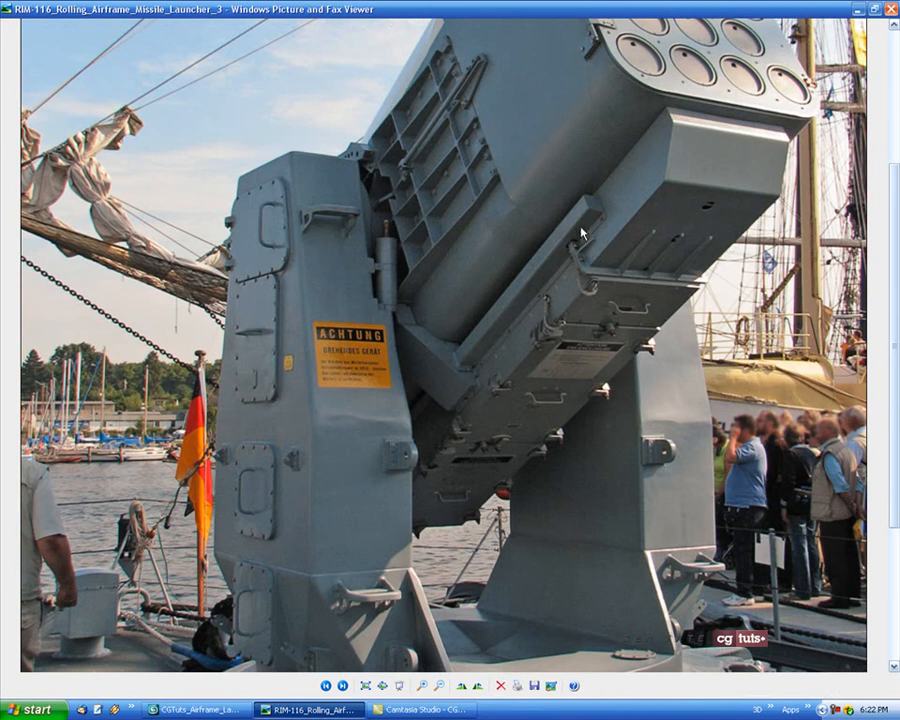
{"action": "left_click", "coordinate": [234, 709]}
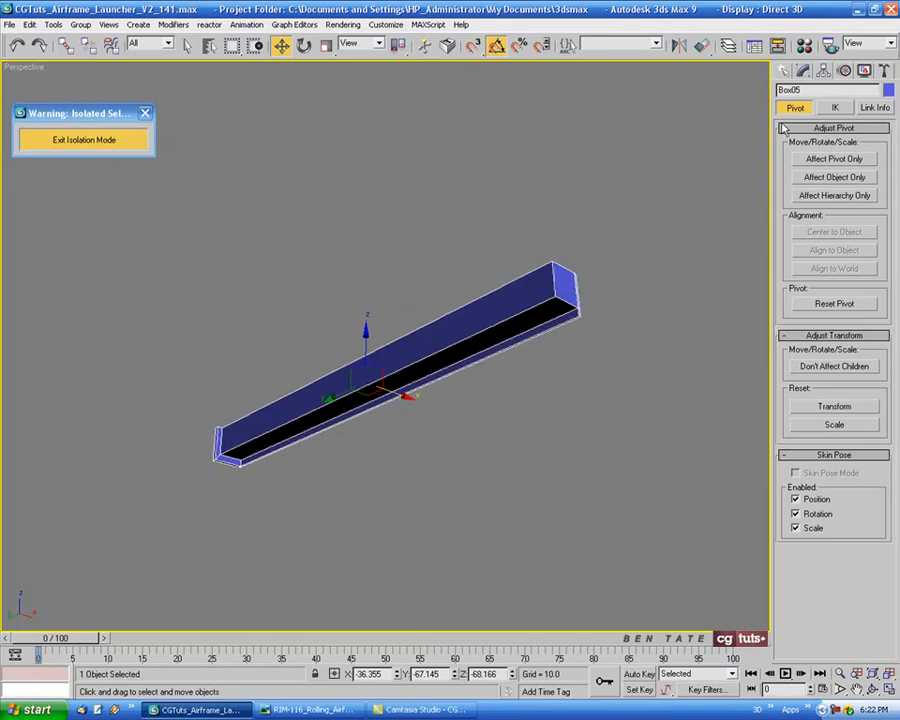
{"action": "middle_click_drag", "start_coordinate": [520, 395], "coordinate": [496, 426], "text": "alt"}
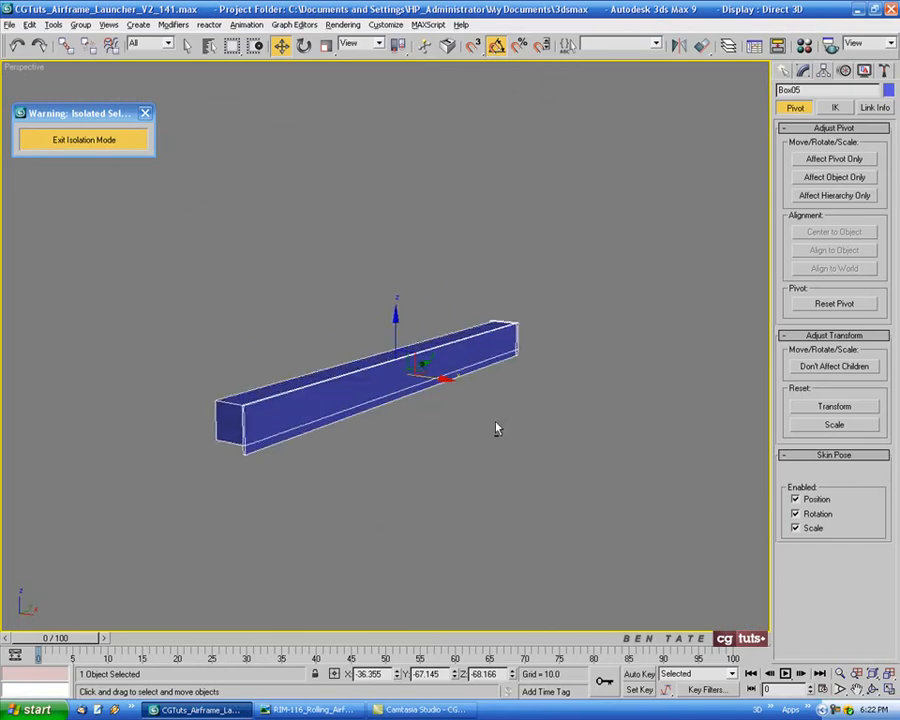
With Ignore Backfacing on, select the bar's outer long-side and flanged-end polygons, leaving out the narrow top strip, and delete them.
{"action": "left_click", "coordinate": [802, 72]}
{"action": "left_click", "coordinate": [849, 269]}
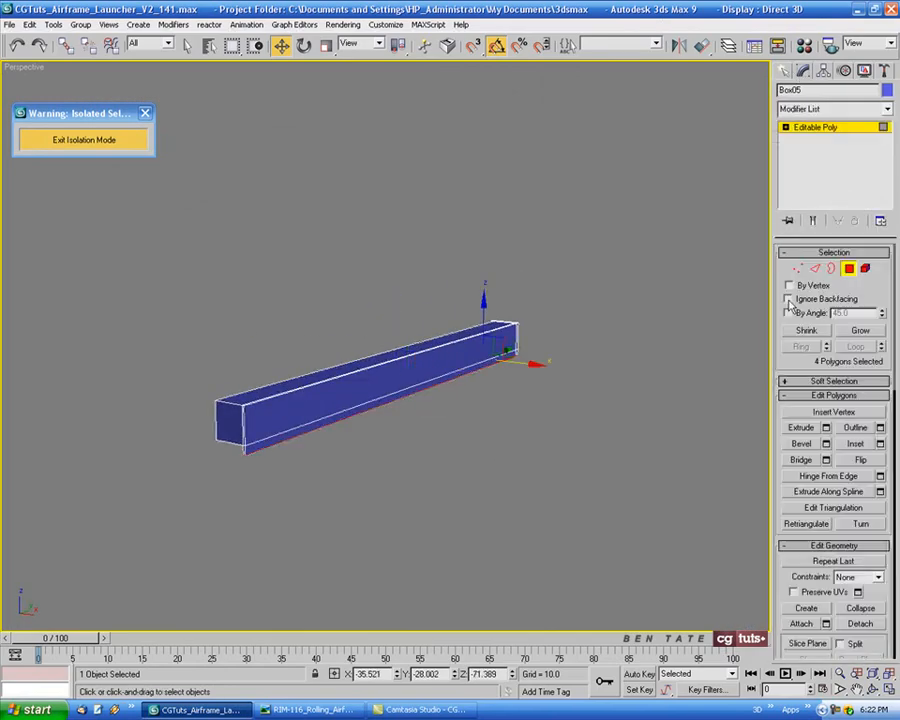
{"action": "middle_click_drag", "start_coordinate": [445, 459], "coordinate": [275, 391], "text": "alt"}
{"action": "scroll", "coordinate": [386, 431], "scroll_direction": "up", "scroll_amount": 2}
{"action": "left_click", "coordinate": [355, 406]}
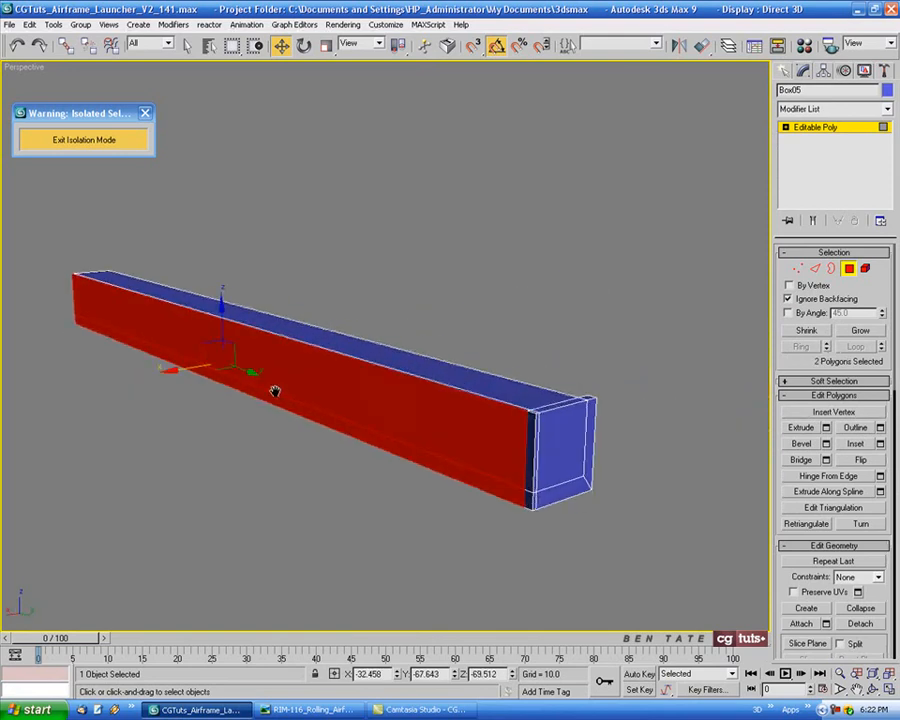
{"action": "scroll", "coordinate": [484, 436], "scroll_direction": "up", "scroll_amount": 4}
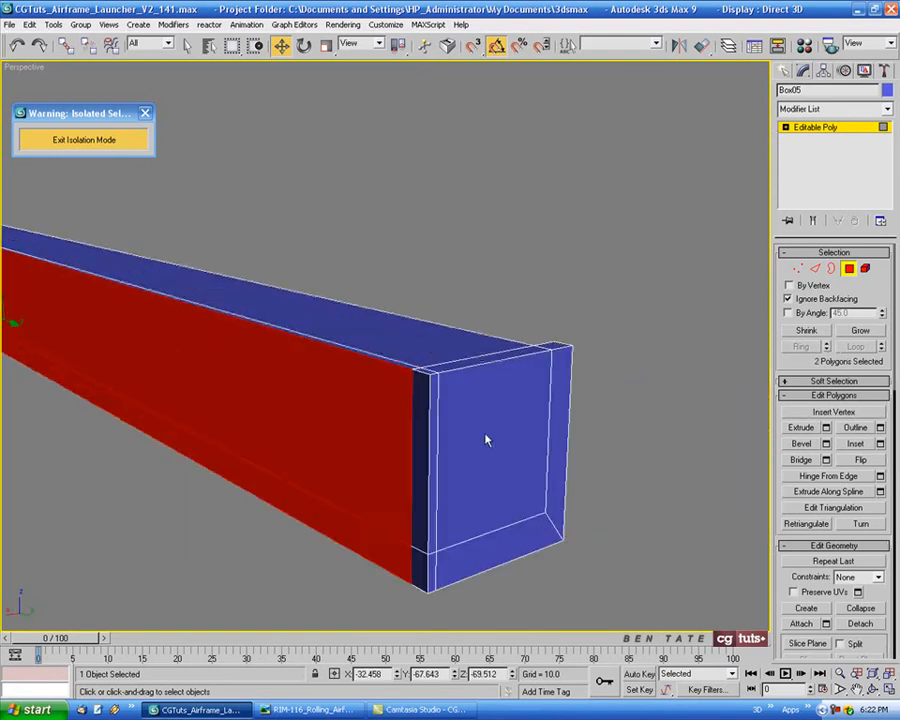
{"action": "left_click", "coordinate": [412, 405], "text": "ctrl"}
{"action": "left_click", "coordinate": [413, 535], "text": "ctrl"}
{"action": "left_click", "coordinate": [425, 537], "text": "ctrl"}
{"action": "left_click", "coordinate": [426, 510], "text": "ctrl"}
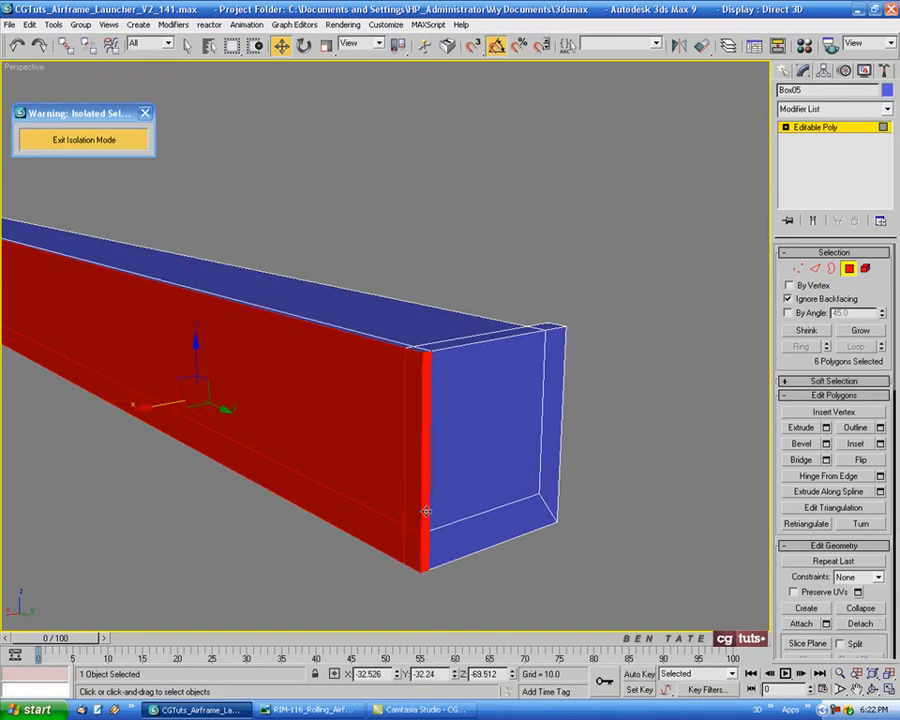
{"action": "left_click", "coordinate": [438, 518], "text": "ctrl"}
{"action": "left_click", "coordinate": [440, 535], "text": "ctrl"}
{"action": "left_click", "coordinate": [550, 487], "text": "ctrl"}
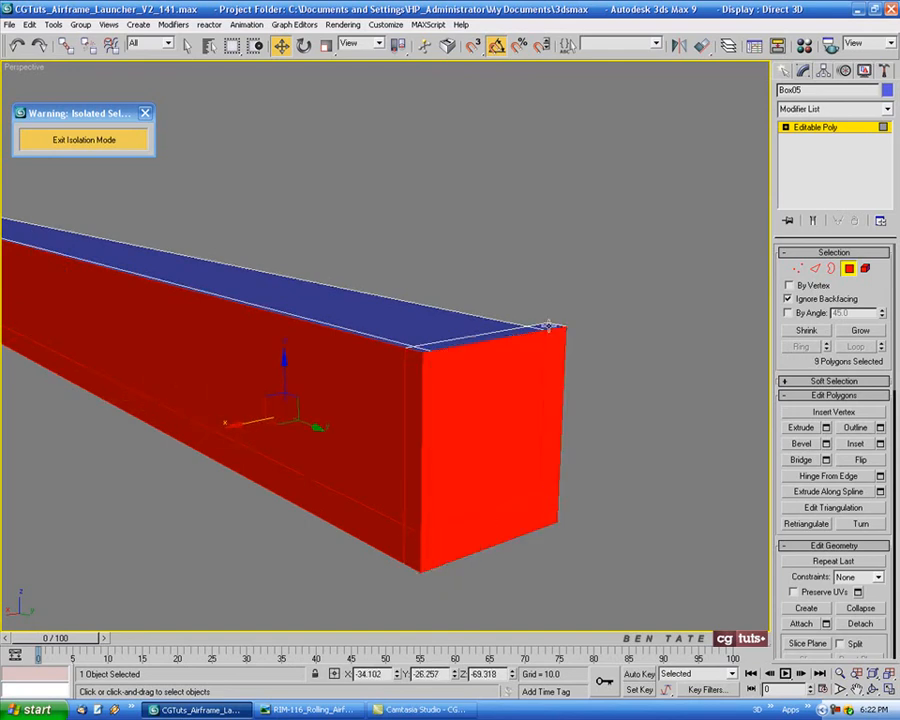
{"action": "left_click", "coordinate": [522, 325], "text": "ctrl"}
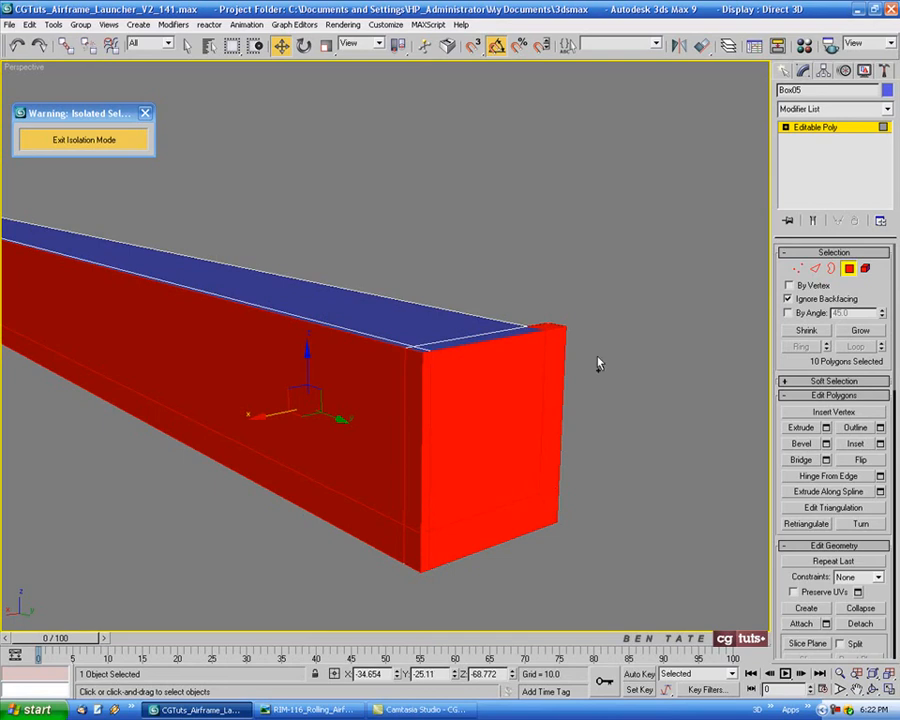
{"action": "key", "text": "ctrl+z"}
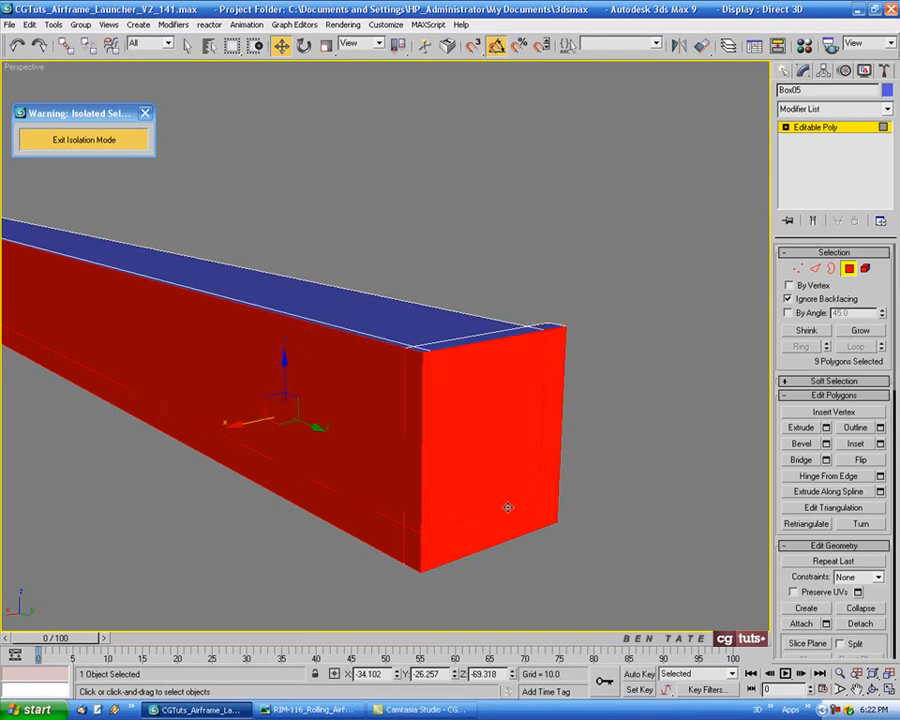
{"action": "middle_click_drag", "start_coordinate": [508, 507], "coordinate": [293, 434], "text": "alt"}
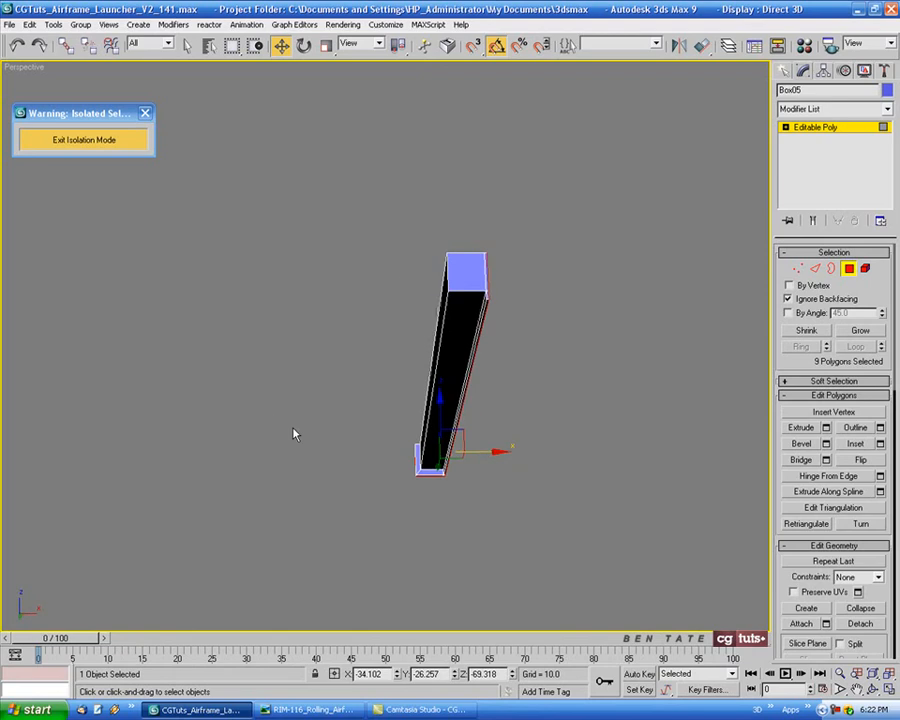
{"action": "left_click", "coordinate": [293, 433]}
Switch to edge editing, turn off Ignore Backfacing and select all of the bar's edges.
{"action": "middle_click_drag", "start_coordinate": [348, 420], "coordinate": [404, 415], "text": "alt"}
{"action": "left_click", "coordinate": [815, 268]}
{"action": "left_click_drag", "start_coordinate": [723, 143], "coordinate": [44, 566]}
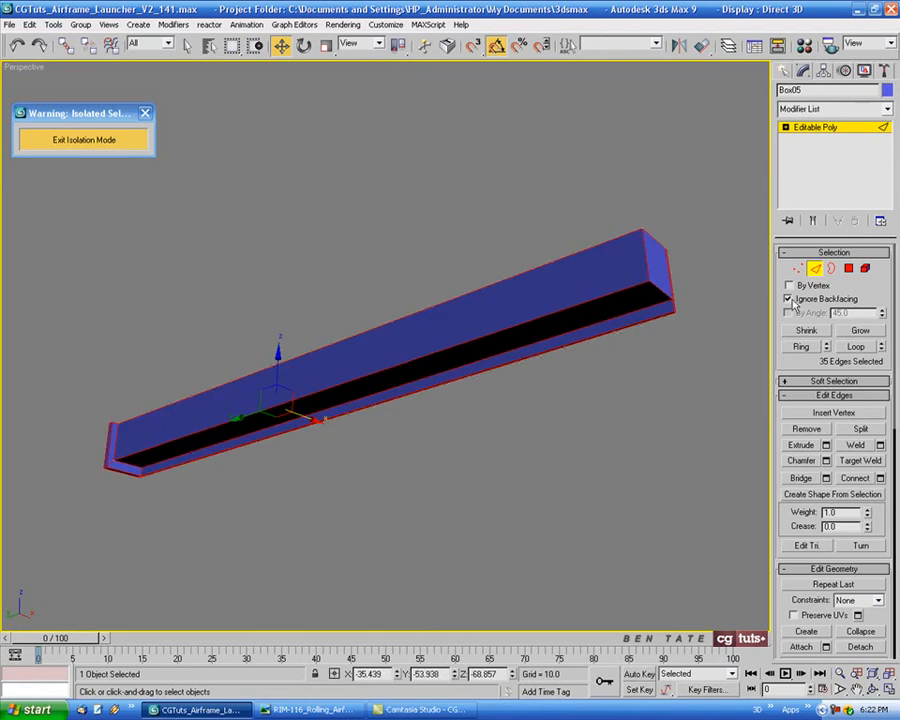
{"action": "left_click_drag", "start_coordinate": [752, 128], "coordinate": [50, 567]}
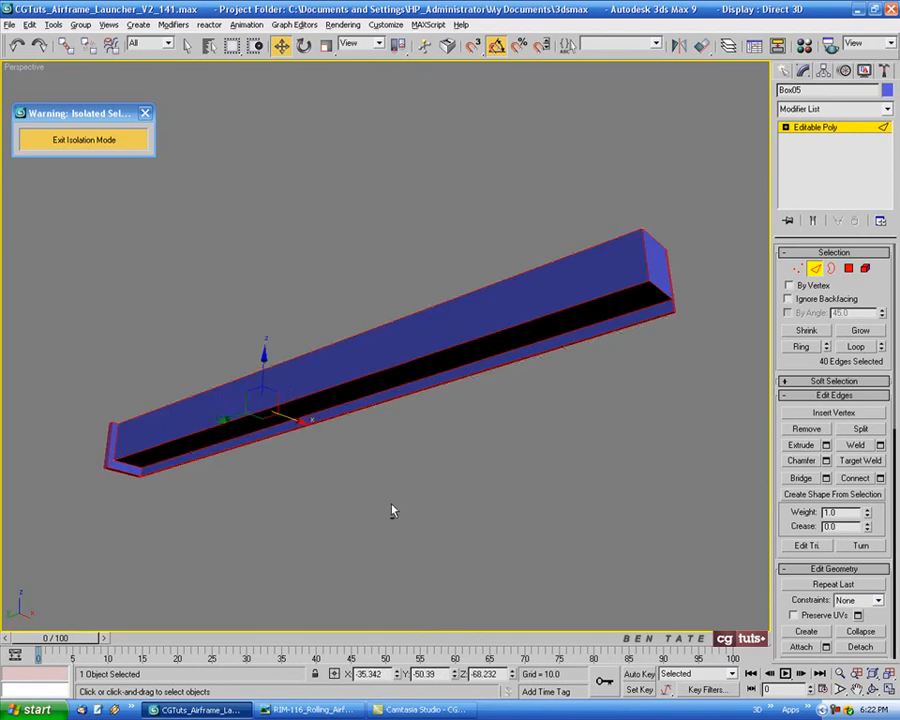
{"action": "middle_click_drag", "start_coordinate": [392, 510], "coordinate": [277, 565], "text": "alt"}
{"action": "key", "text": "q"}
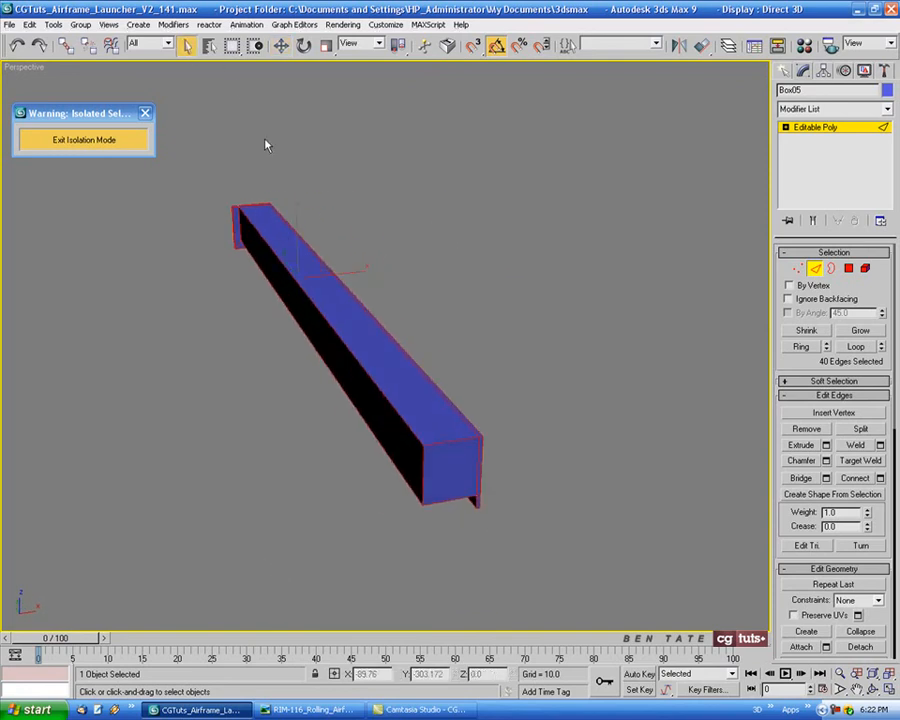
Turn Ignore Backfacing back on and remove the open border edges along the bar's long outer side from the edge selection.
{"action": "middle_click_drag", "start_coordinate": [267, 143], "coordinate": [475, 330], "text": "alt"}
{"action": "scroll", "coordinate": [449, 348], "scroll_direction": "up", "scroll_amount": 3}
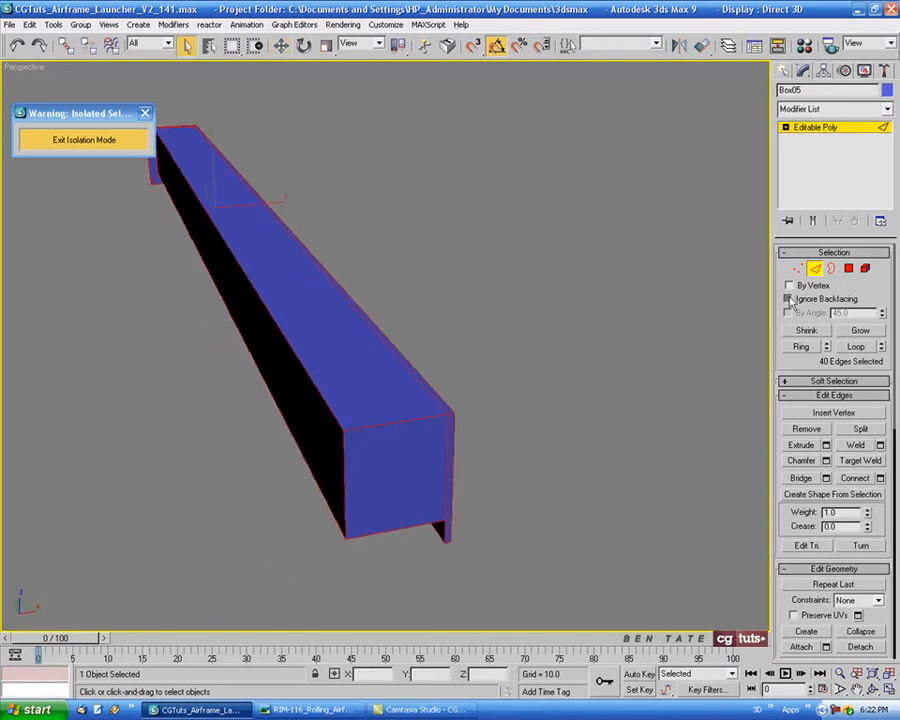
{"action": "left_click", "coordinate": [429, 387], "text": "alt"}
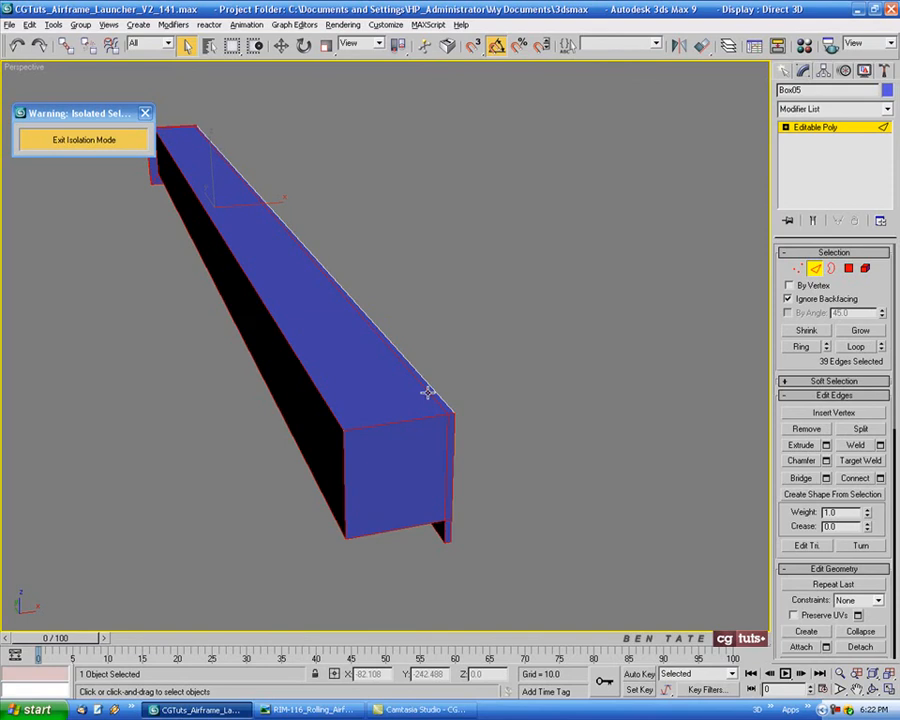
{"action": "middle_click_drag", "start_coordinate": [479, 457], "coordinate": [480, 251], "text": "alt"}
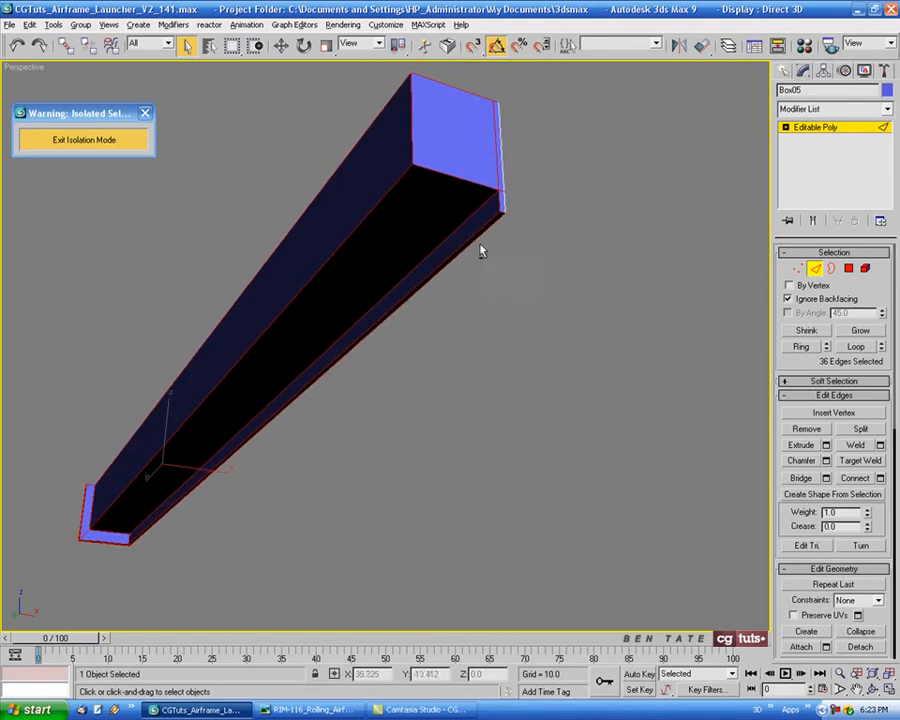
{"action": "left_click", "coordinate": [476, 239], "text": "alt"}
{"action": "middle_click_drag", "start_coordinate": [451, 350], "coordinate": [600, 276]}
{"action": "middle_click_drag", "start_coordinate": [398, 460], "coordinate": [534, 408], "text": "alt"}
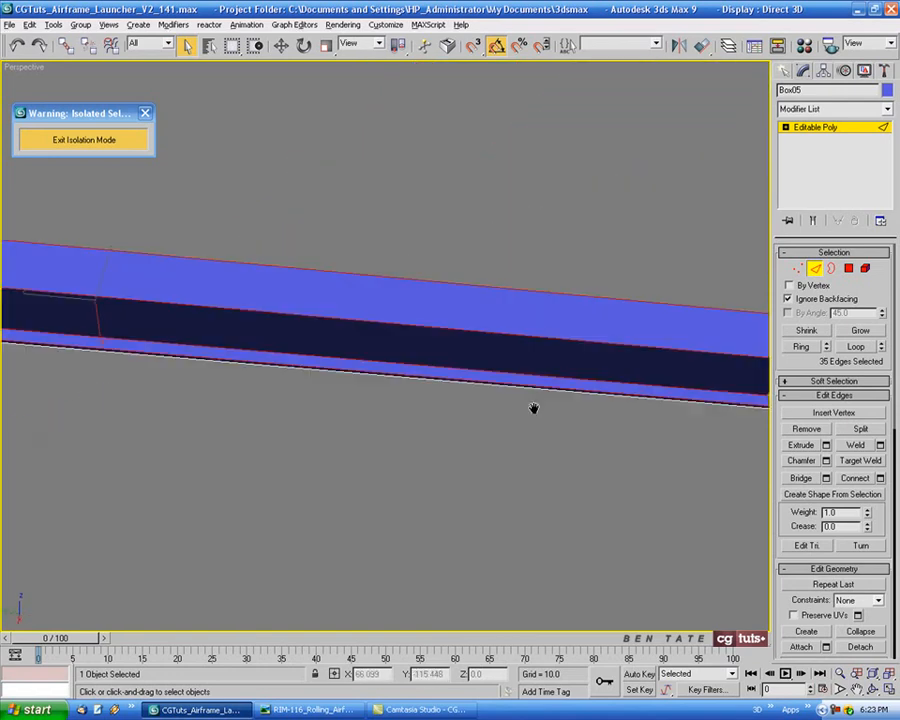
{"action": "middle_click_drag", "start_coordinate": [351, 414], "coordinate": [418, 388]}
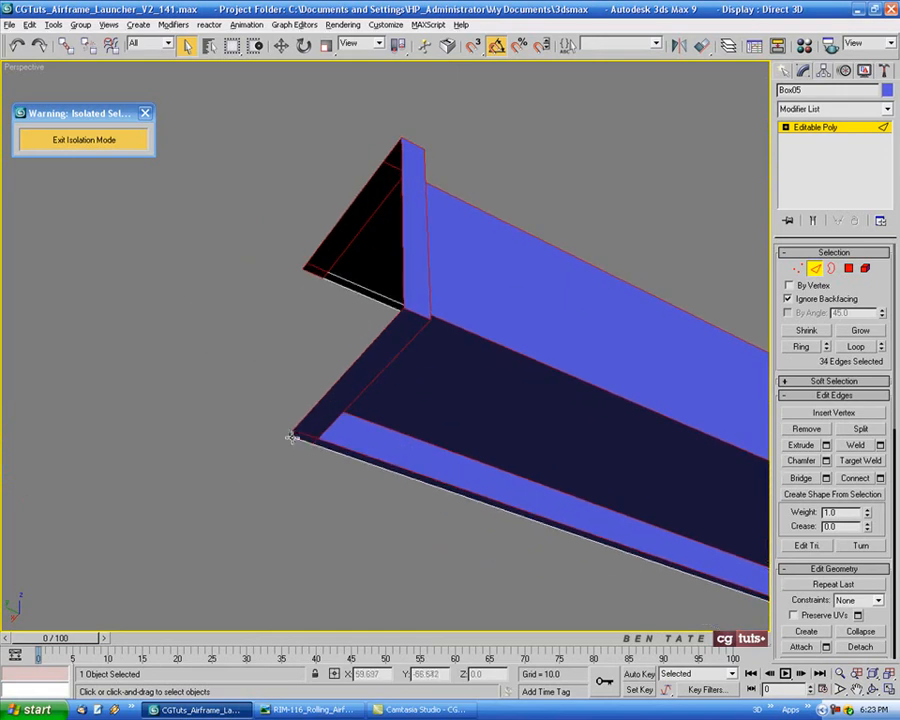
Remove the open border edges and the short flat seam edges around the flanged end from the edge selection.
{"action": "left_click", "coordinate": [309, 416], "text": "alt"}
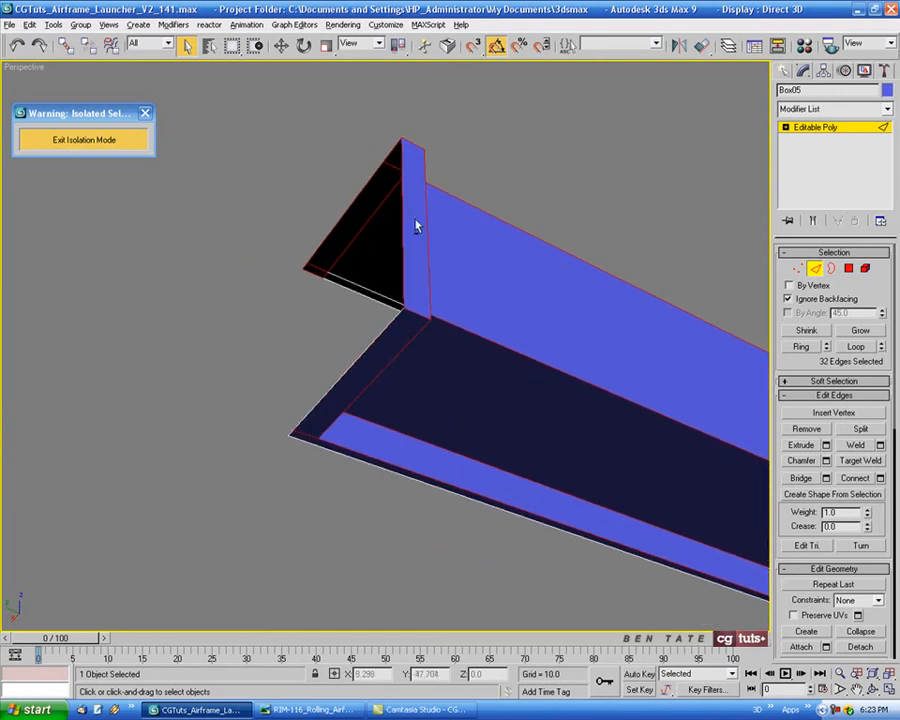
{"action": "left_click", "coordinate": [401, 221], "text": "alt"}
{"action": "left_click", "coordinate": [393, 151], "text": "alt"}
{"action": "left_click", "coordinate": [371, 180], "text": "alt"}
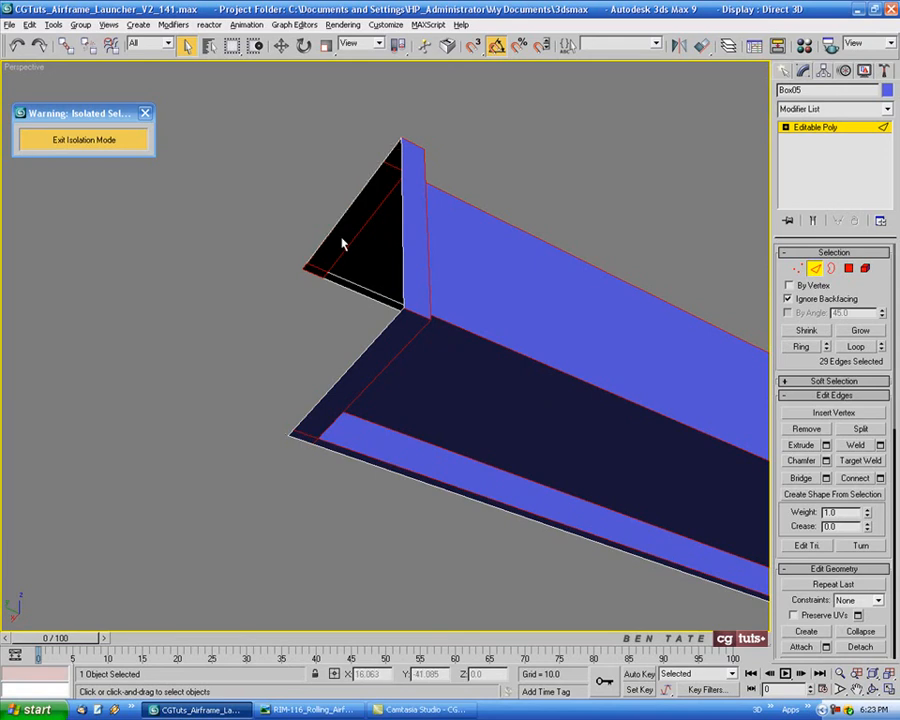
{"action": "middle_click_drag", "start_coordinate": [299, 273], "coordinate": [279, 423], "text": "alt"}
{"action": "left_click", "coordinate": [257, 322], "text": "alt"}
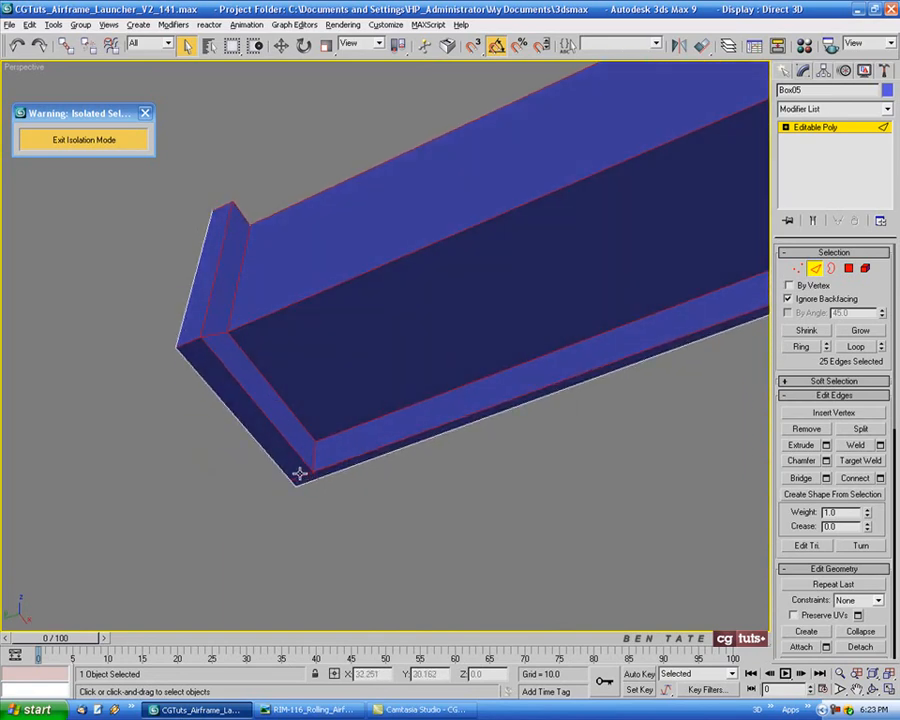
{"action": "scroll", "coordinate": [322, 489], "scroll_direction": "up", "scroll_amount": 3}
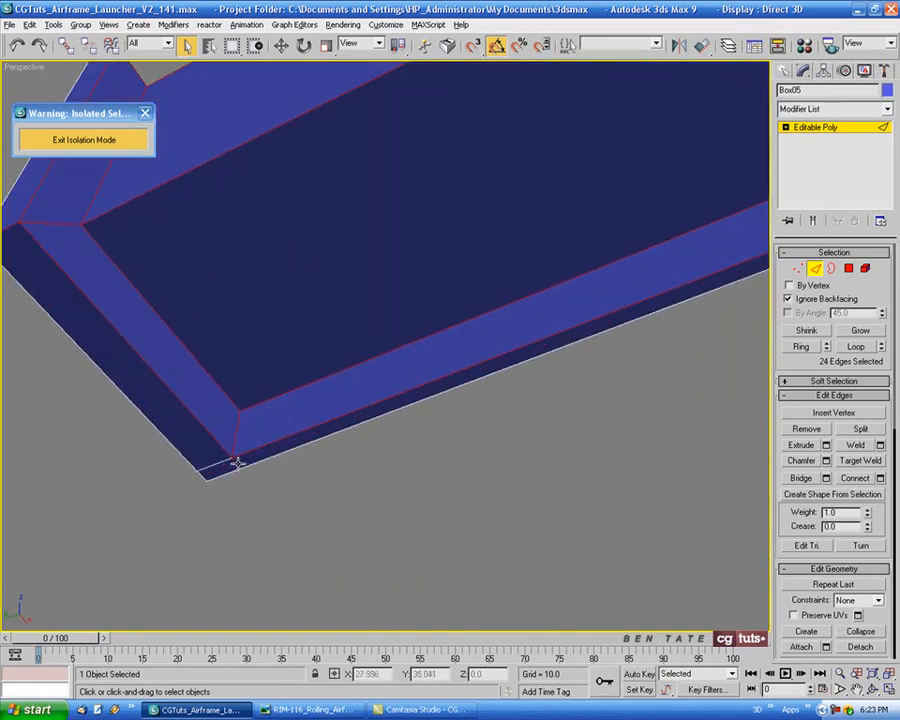
{"action": "scroll", "coordinate": [300, 461], "scroll_direction": "down", "scroll_amount": 5}
{"action": "middle_click_drag", "start_coordinate": [420, 410], "coordinate": [259, 470]}
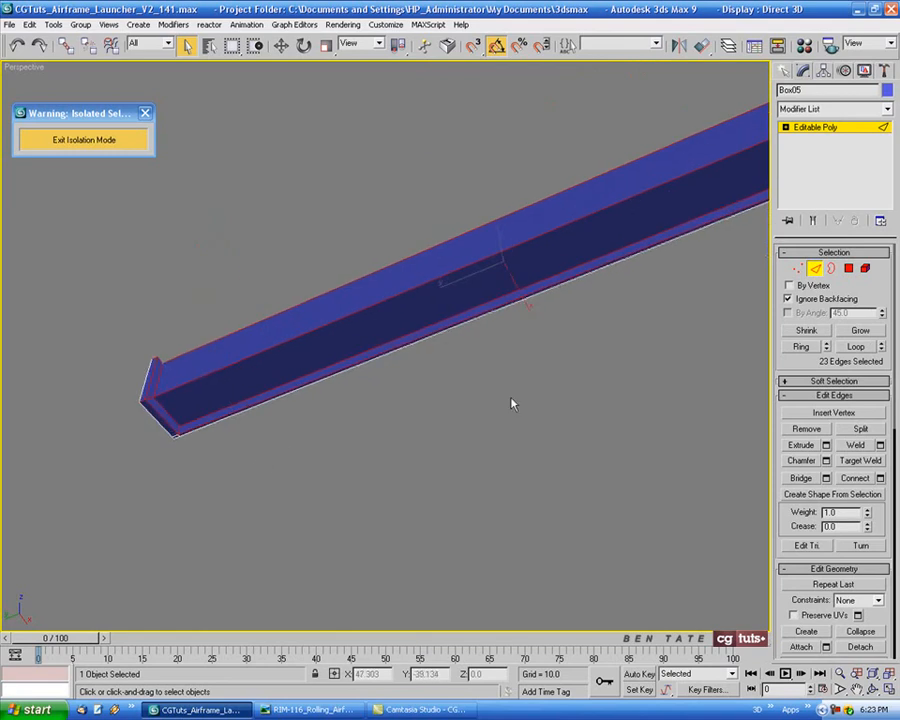
Remove the flat seam edges between body and flange on the bar's opposite end face from the edge selection.
{"action": "middle_click_drag", "start_coordinate": [512, 402], "coordinate": [405, 464]}
{"action": "middle_click_drag", "start_coordinate": [391, 481], "coordinate": [376, 495]}
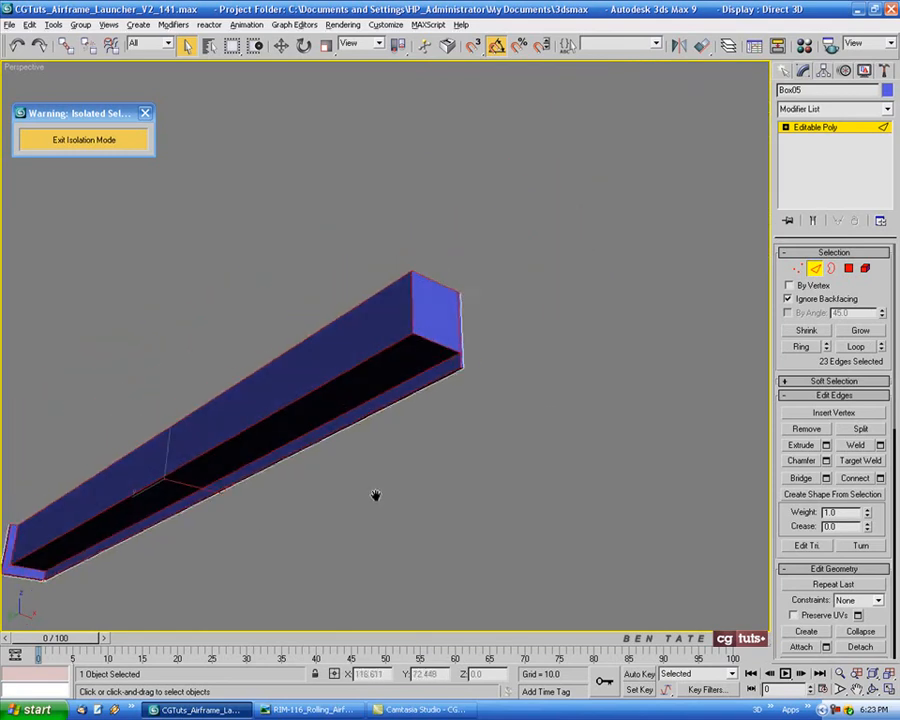
{"action": "scroll", "coordinate": [500, 423], "scroll_direction": "up", "scroll_amount": 6}
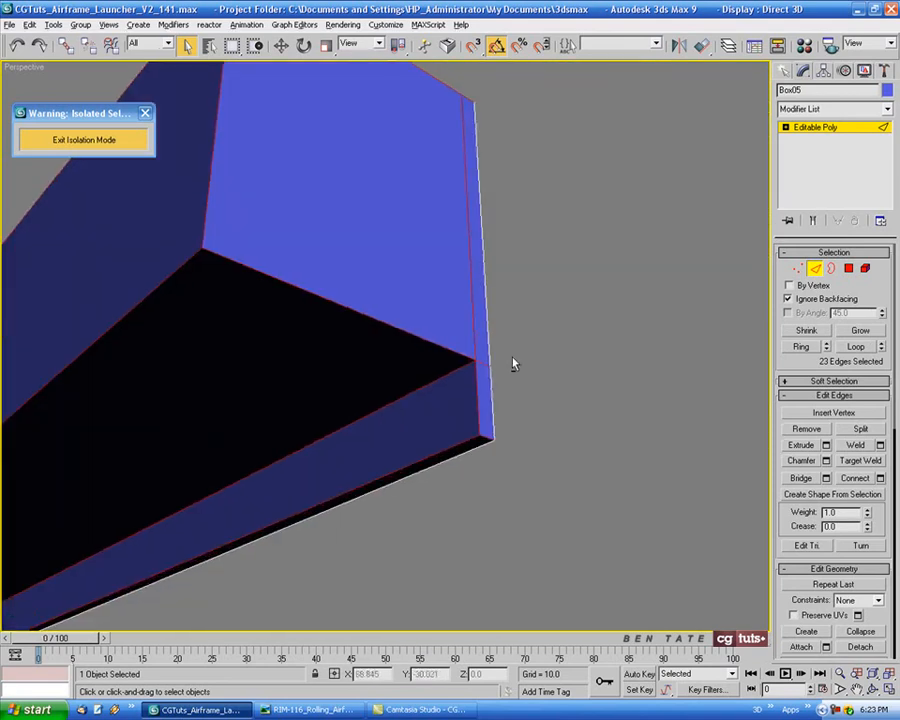
{"action": "scroll", "coordinate": [481, 365], "scroll_direction": "down", "scroll_amount": 7}
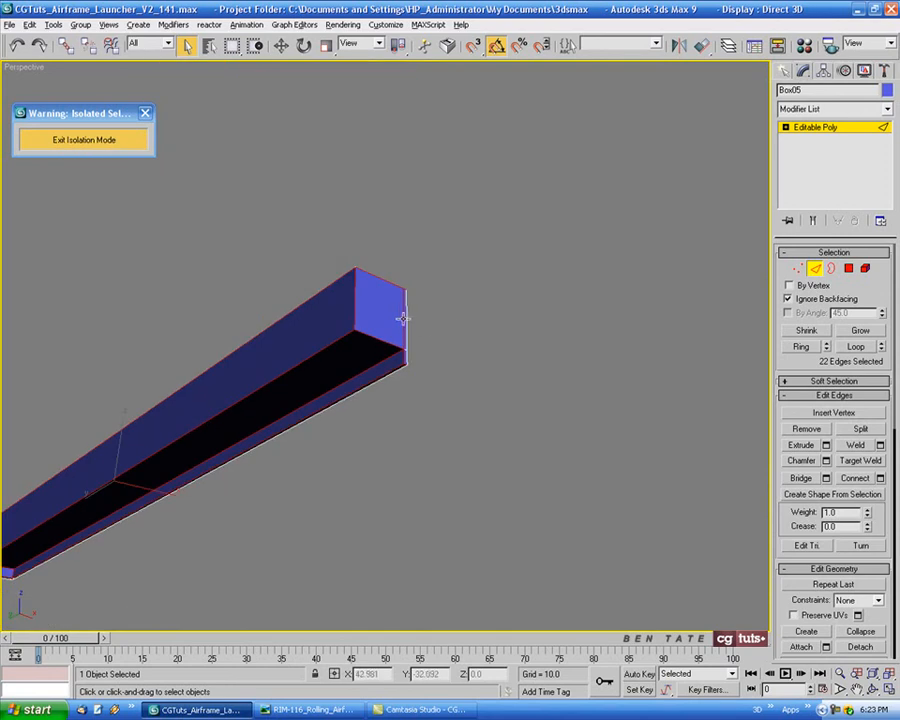
{"action": "mouse_move", "coordinate": [402, 318]}
{"action": "middle_mouse_down", "text": "alt"}
{"action": "mouse_move", "coordinate": [442, 390]}
{"action": "mouse_move", "coordinate": [472, 354]}
{"action": "mouse_move", "coordinate": [546, 394]}
{"action": "mouse_move", "coordinate": [508, 362]}
{"action": "mouse_move", "coordinate": [506, 346]}
{"action": "mouse_move", "coordinate": [614, 428]}
{"action": "mouse_move", "coordinate": [633, 382]}
{"action": "middle_mouse_up", "text": "alt"}
{"action": "key", "text": "F3"}
{"action": "key", "text": "F3"}
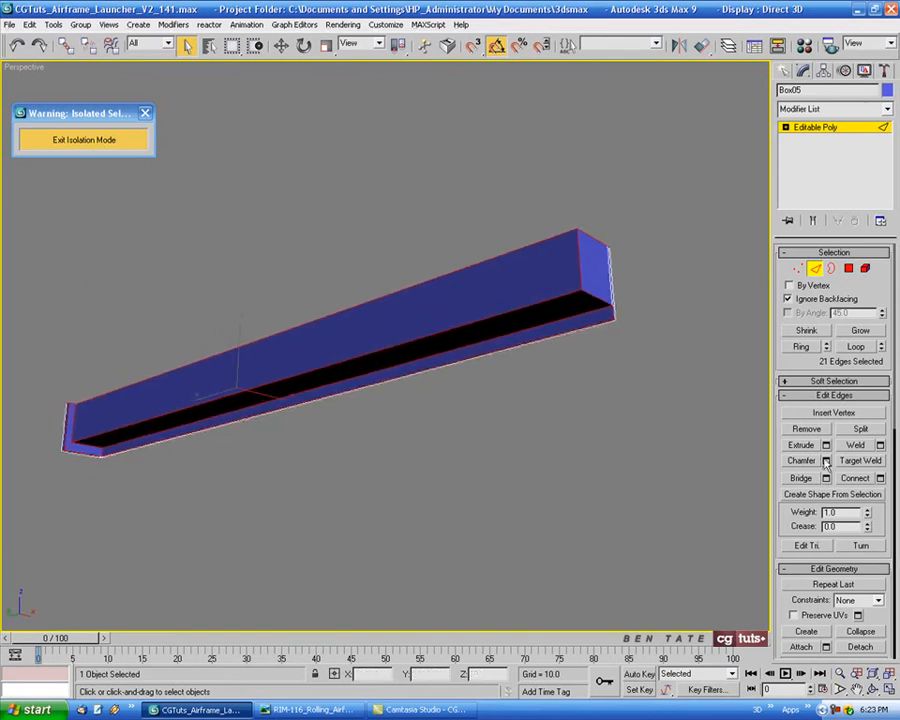
Chamfer the selected bar edges by 0.12 and leave edge editing.
{"action": "left_click", "coordinate": [826, 461]}
{"action": "left_click_drag", "start_coordinate": [545, 180], "coordinate": [549, 236]}
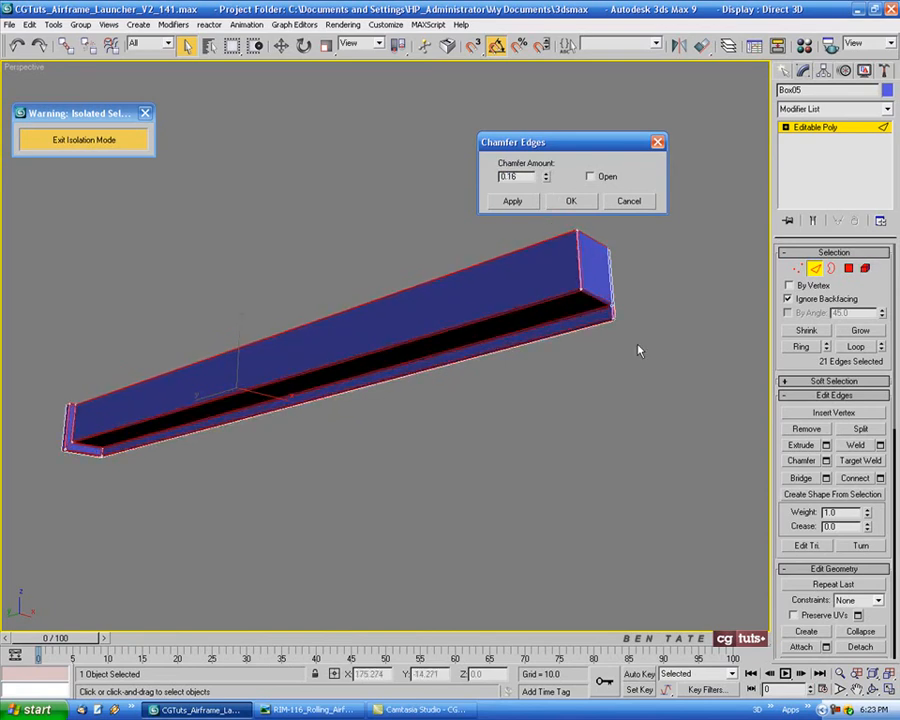
{"action": "middle_click_drag", "start_coordinate": [638, 350], "coordinate": [457, 378]}
{"action": "scroll", "coordinate": [524, 426], "scroll_direction": "up", "scroll_amount": 3}
{"action": "scroll", "coordinate": [510, 396], "scroll_direction": "up", "scroll_amount": 3}
{"action": "left_click_drag", "start_coordinate": [552, 181], "coordinate": [547, 175]}
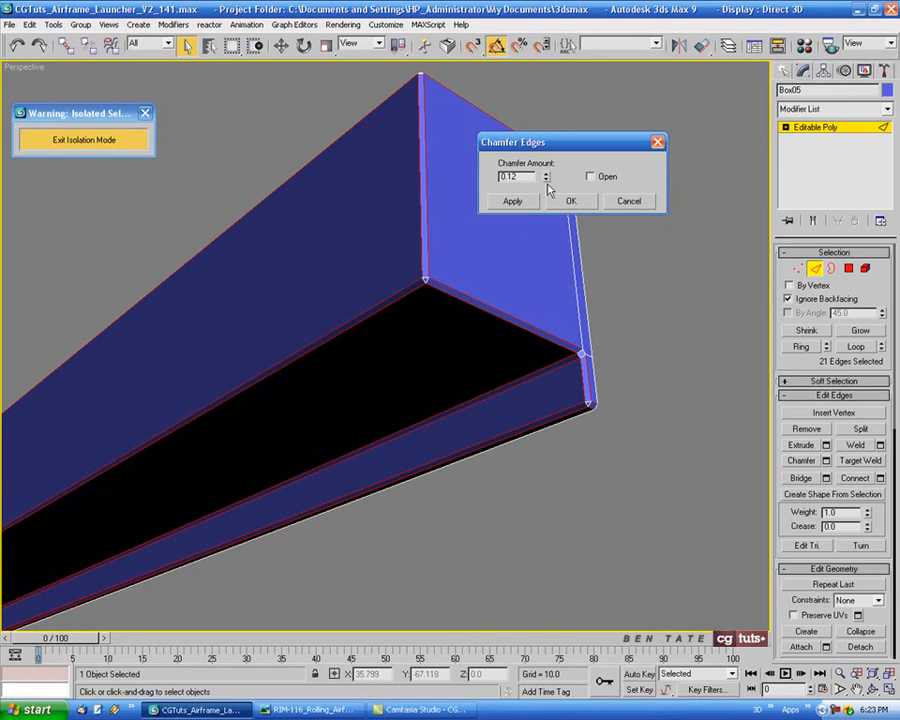
{"action": "left_click_drag", "start_coordinate": [545, 184], "coordinate": [548, 193]}
{"action": "mouse_move", "coordinate": [548, 196]}
{"action": "middle_mouse_down", "text": "alt"}
{"action": "mouse_move", "coordinate": [584, 274]}
{"action": "mouse_move", "coordinate": [614, 260]}
{"action": "mouse_move", "coordinate": [553, 173]}
{"action": "middle_mouse_up", "text": "alt"}
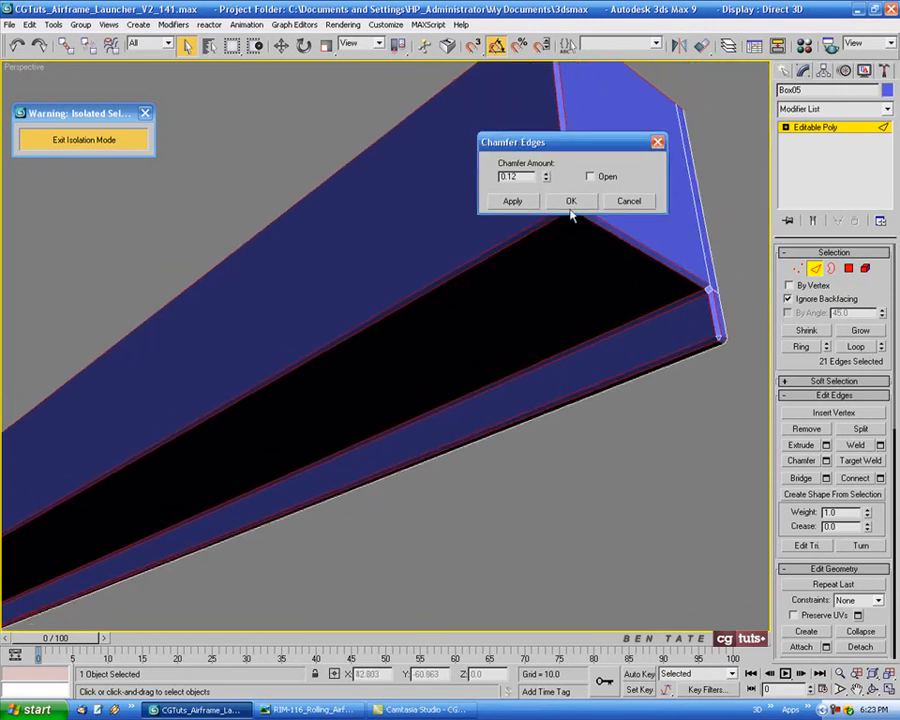
{"action": "left_click", "coordinate": [571, 201]}
{"action": "scroll", "coordinate": [564, 349], "scroll_direction": "down", "scroll_amount": 6}
{"action": "mouse_move", "coordinate": [550, 349]}
{"action": "middle_mouse_down", "text": "alt"}
{"action": "mouse_move", "coordinate": [691, 378]}
{"action": "mouse_move", "coordinate": [542, 388]}
{"action": "mouse_move", "coordinate": [516, 370]}
{"action": "mouse_move", "coordinate": [560, 370]}
{"action": "mouse_move", "coordinate": [556, 362]}
{"action": "middle_mouse_up", "text": "alt"}
{"action": "left_click", "coordinate": [815, 268]}
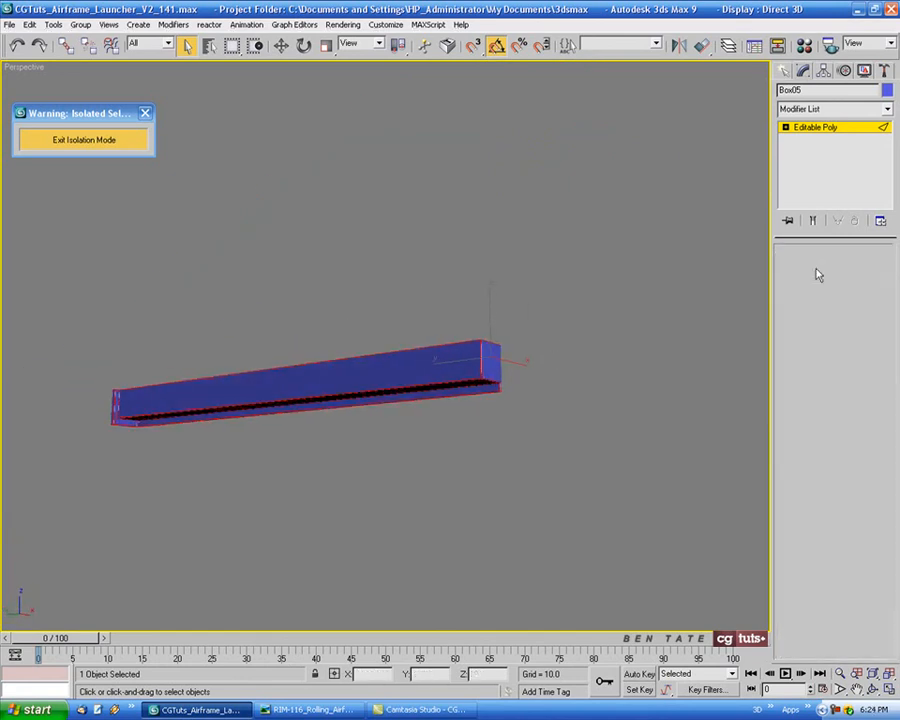
{"action": "middle_click_drag", "start_coordinate": [647, 368], "coordinate": [688, 338], "text": "alt"}
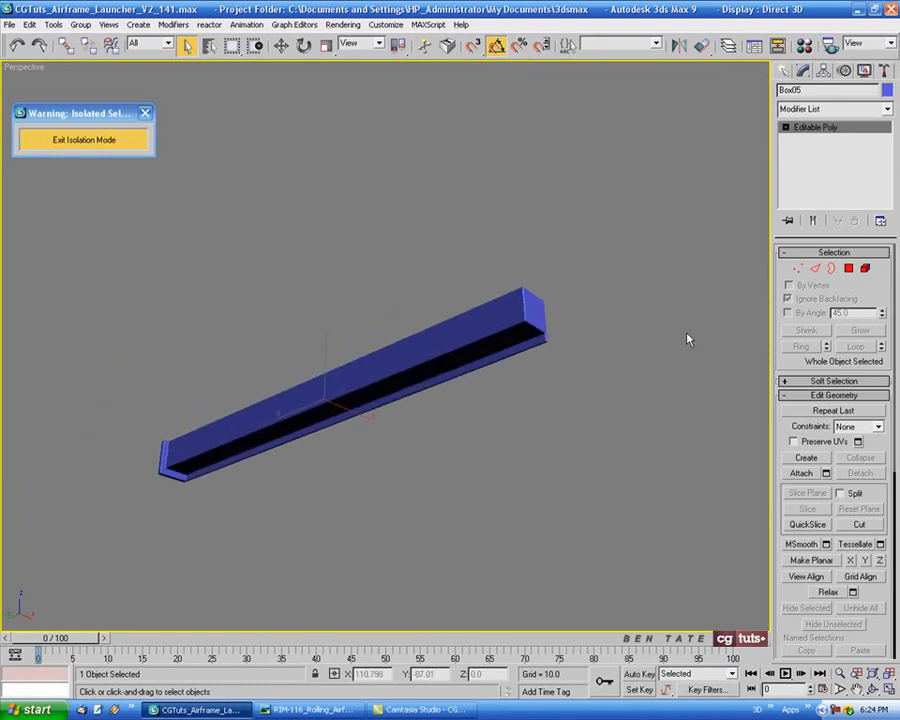
Change the bar's object color to black and open the Material Editor.
{"action": "left_click", "coordinate": [887, 90]}
{"action": "left_click", "coordinate": [555, 386]}
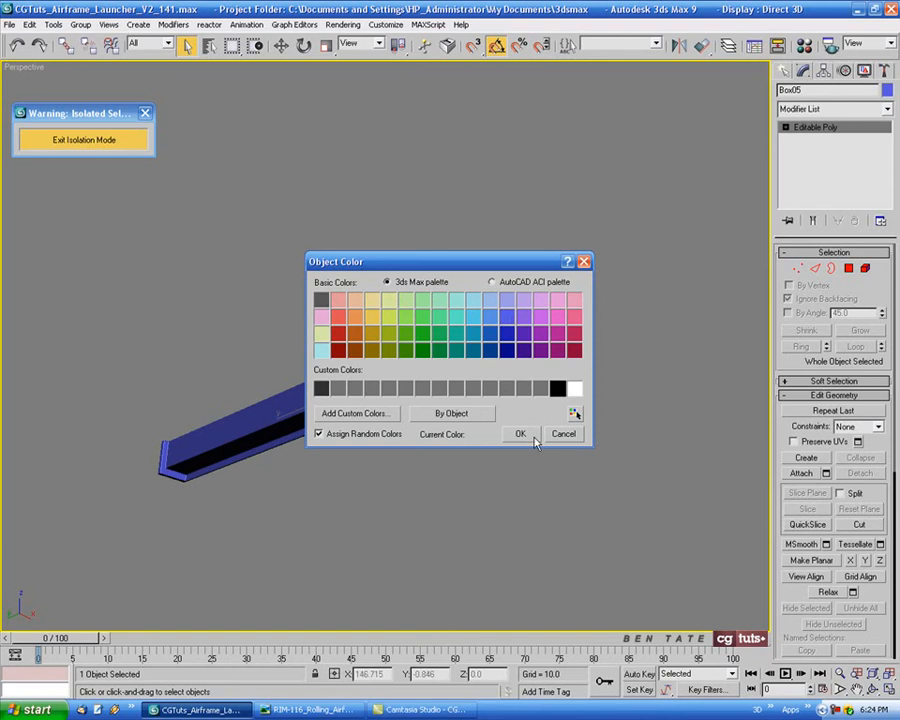
{"action": "left_click", "coordinate": [518, 432]}
{"action": "key", "text": "m"}
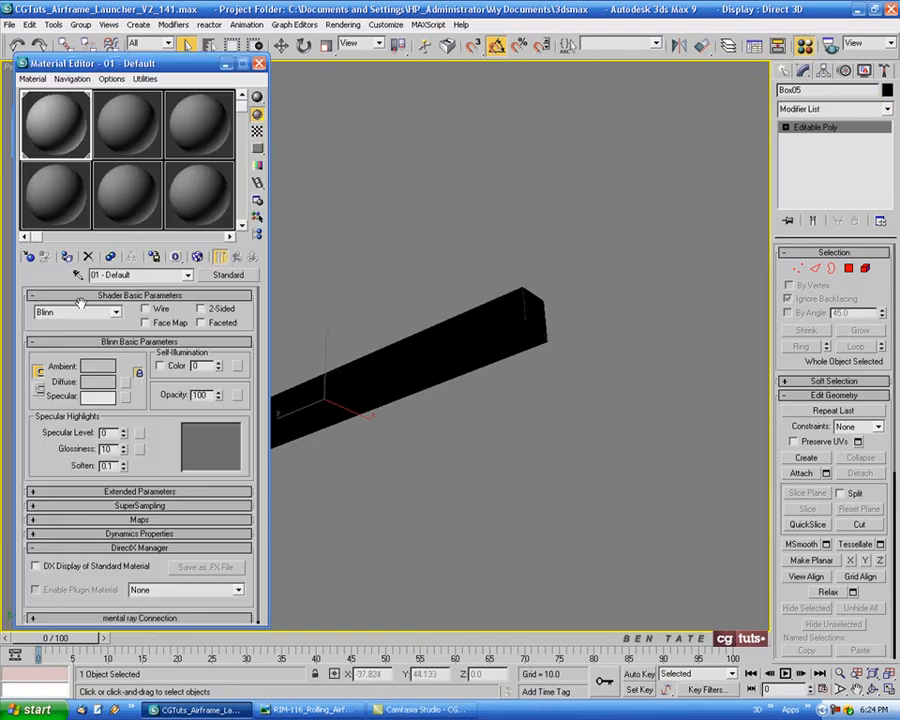
Assign the 01 - Default material to the bar and exit isolation mode.
{"action": "left_click", "coordinate": [66, 256]}
{"action": "left_click", "coordinate": [259, 64]}
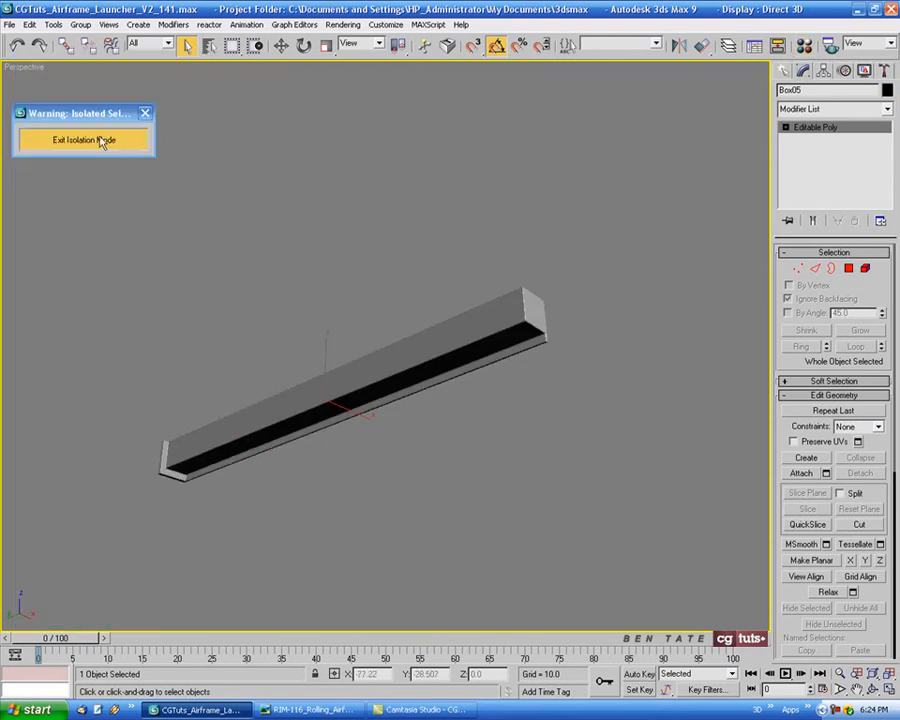
{"action": "left_click", "coordinate": [104, 139]}
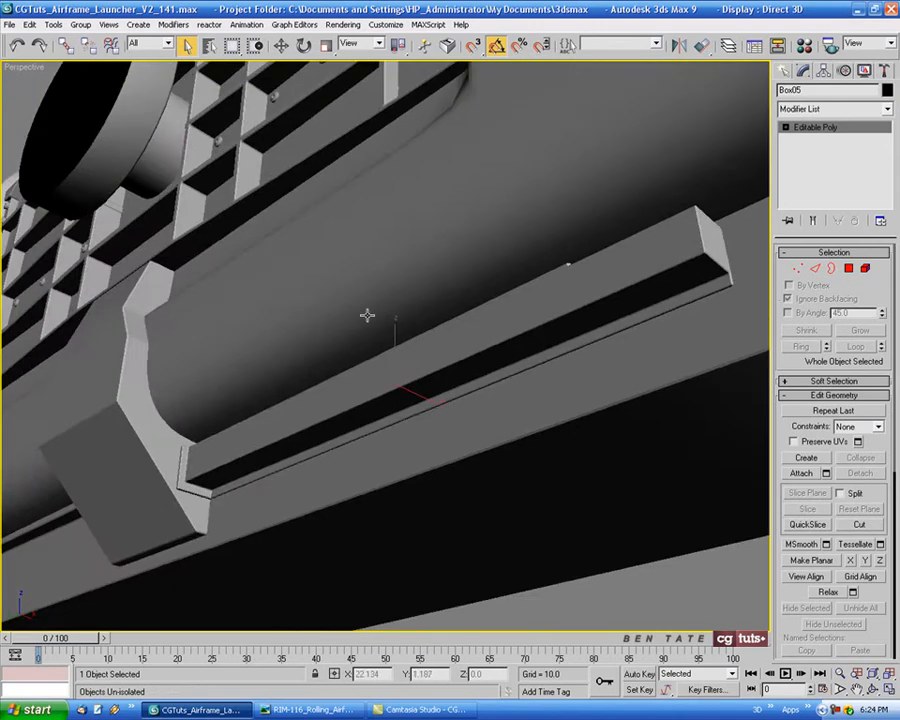
Deselect the bar and turn on edged faces to check the whole launcher against the RIM-116 reference photo.
{"action": "scroll", "coordinate": [414, 416], "scroll_direction": "down", "scroll_amount": 2}
{"action": "middle_click_drag", "start_coordinate": [394, 424], "coordinate": [430, 482], "text": "alt"}
{"action": "left_click", "coordinate": [478, 458]}
{"action": "key", "text": "F4"}
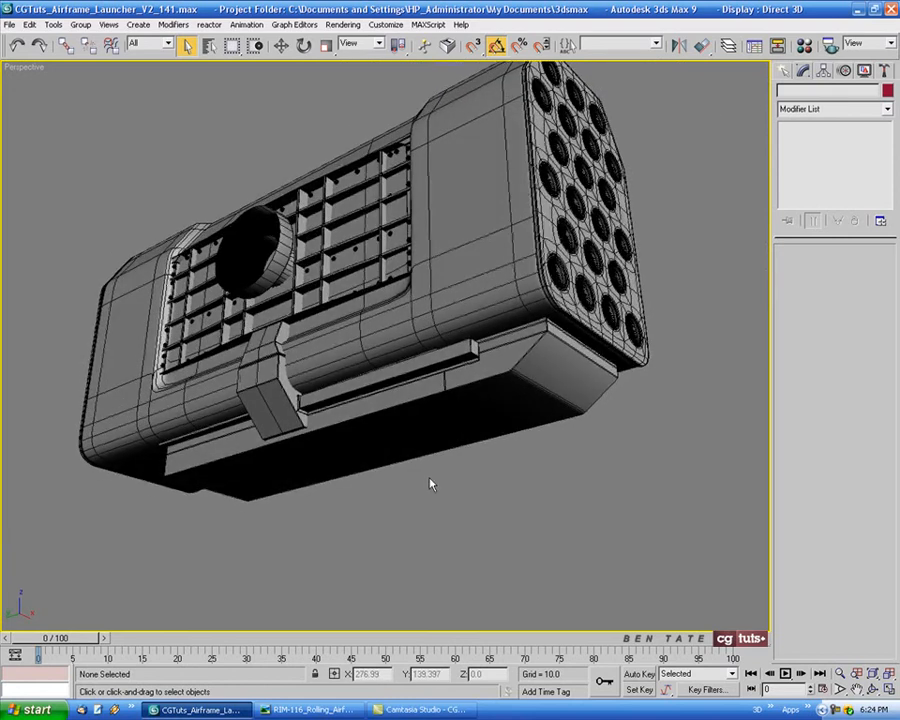
{"action": "left_click", "coordinate": [310, 710]}
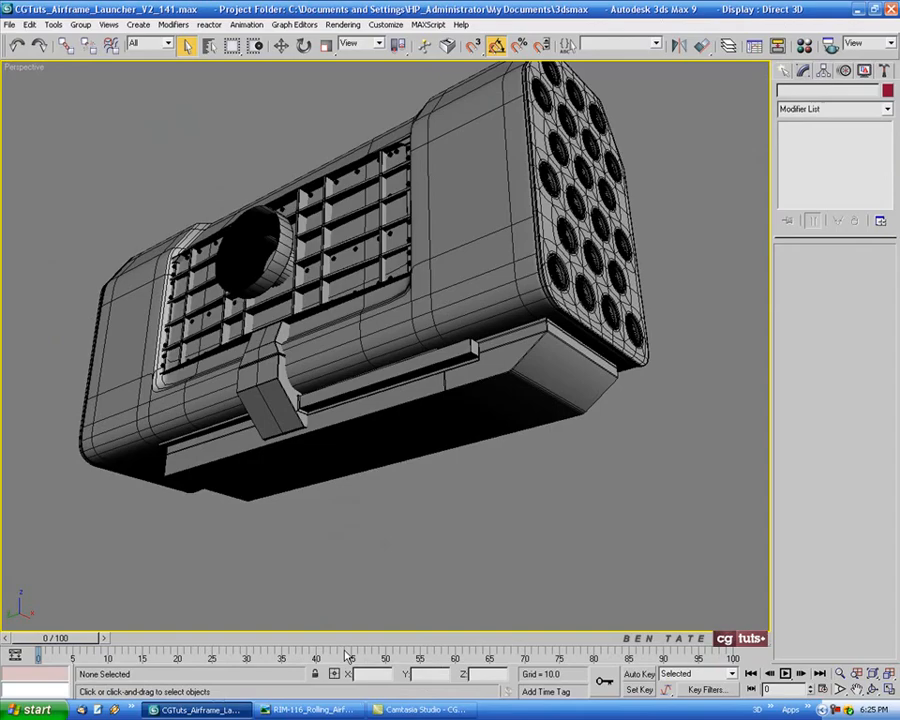
Create a thin box in the front view across the launcher's base, about 17.5 long, 71.6 wide and 1.9 high.
{"action": "middle_click_drag", "start_coordinate": [510, 450], "coordinate": [530, 468], "text": "alt"}
{"action": "key", "text": "alt+w"}
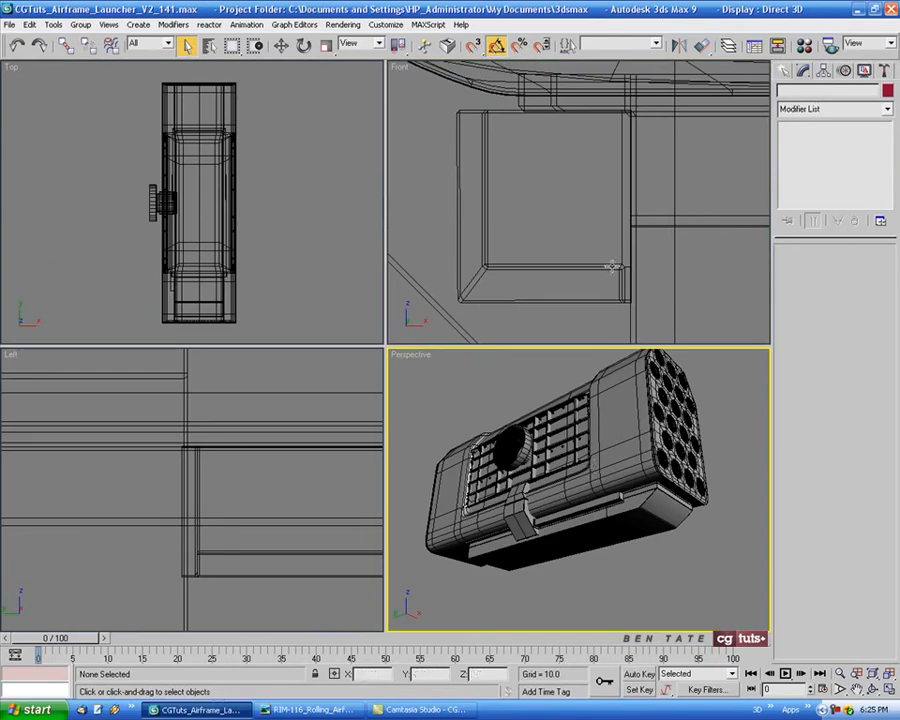
{"action": "right_click", "coordinate": [612, 267]}
{"action": "key", "text": "alt+w"}
{"action": "scroll", "coordinate": [500, 328], "scroll_direction": "down", "scroll_amount": 6}
{"action": "middle_click_drag", "start_coordinate": [548, 342], "coordinate": [263, 330]}
{"action": "middle_click_drag", "start_coordinate": [396, 405], "coordinate": [392, 398]}
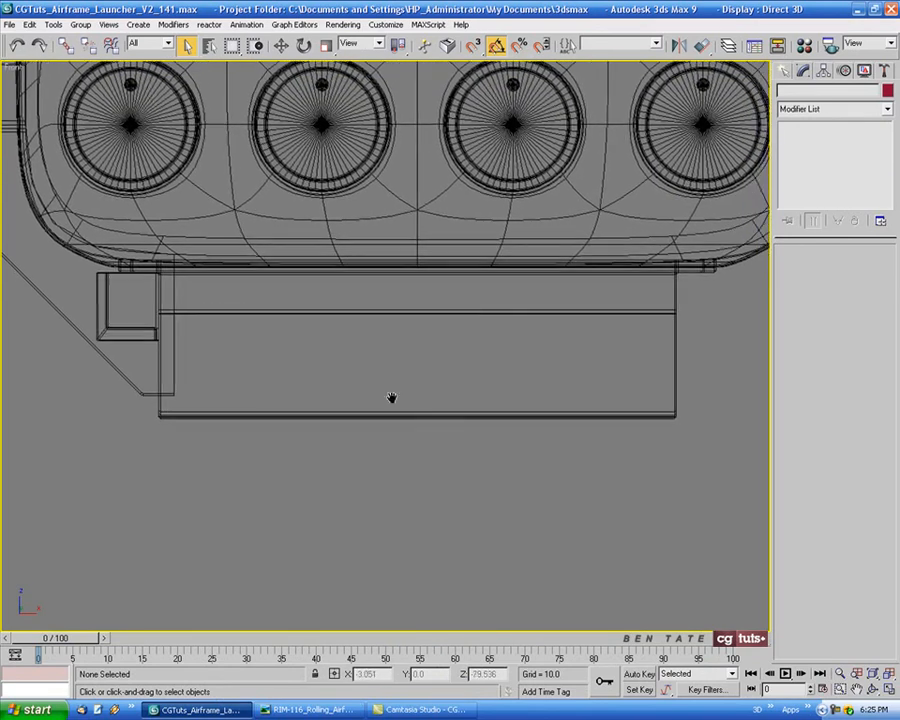
{"action": "middle_click_drag", "start_coordinate": [522, 256], "coordinate": [536, 253]}
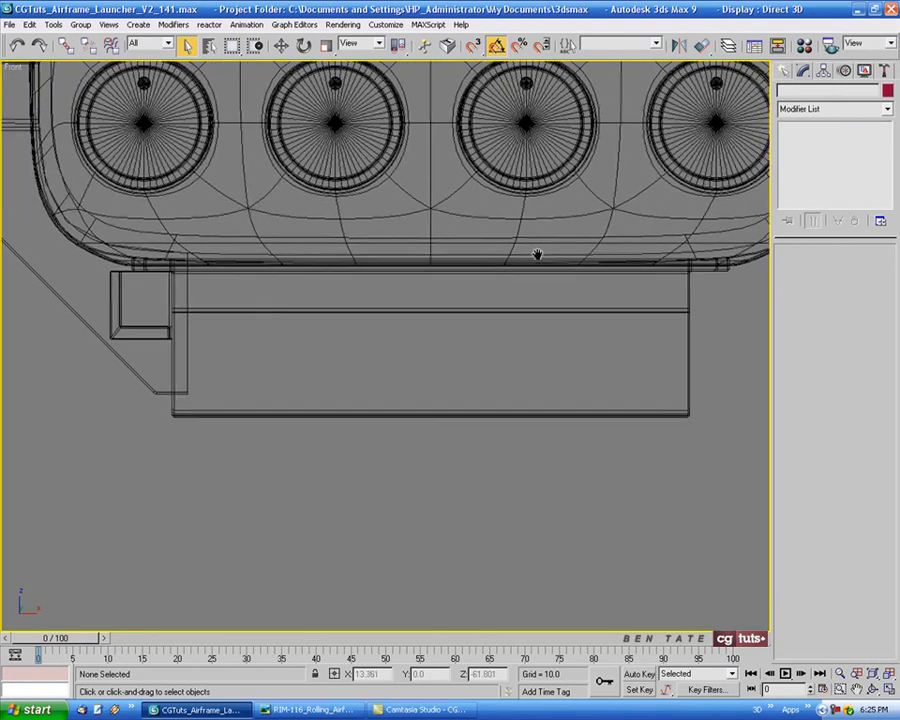
{"action": "left_click", "coordinate": [785, 72]}
{"action": "left_click", "coordinate": [862, 219]}
{"action": "middle_click_drag", "start_coordinate": [586, 353], "coordinate": [549, 333]}
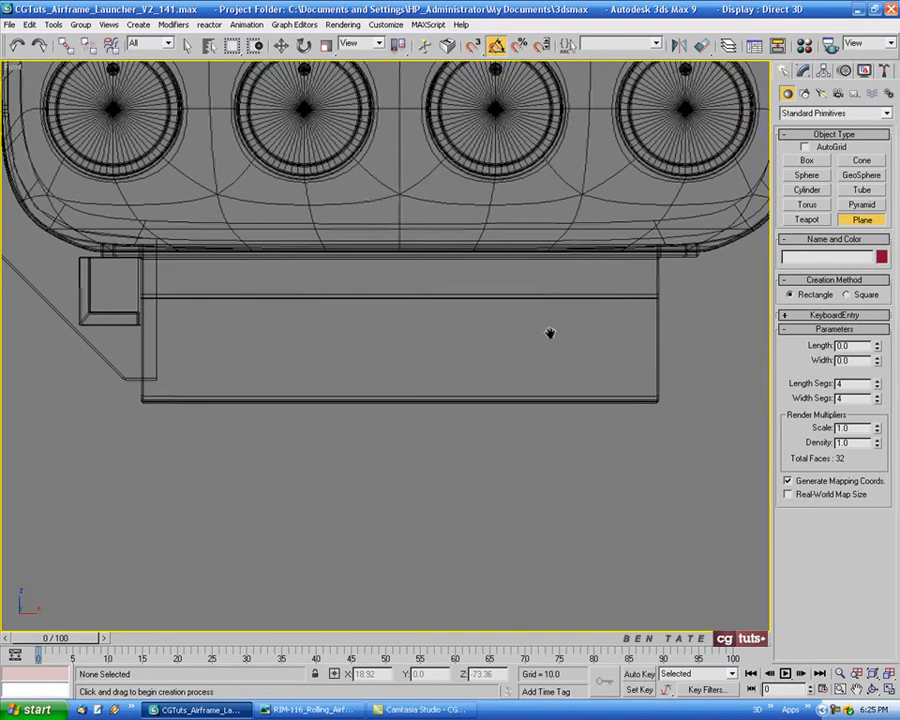
{"action": "left_click", "coordinate": [807, 160]}
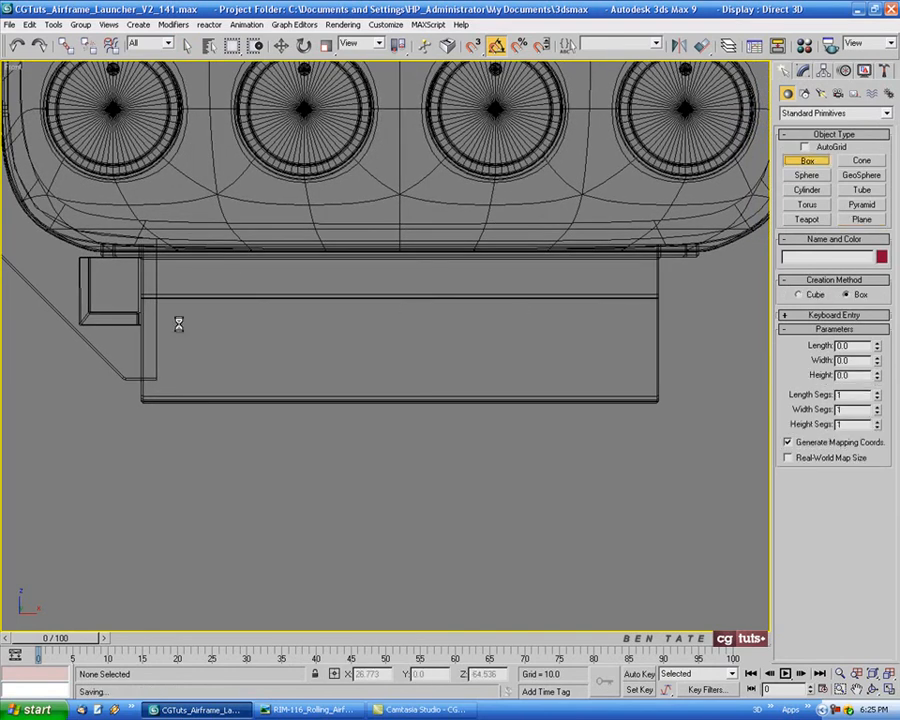
{"action": "left_click", "coordinate": [295, 709]}
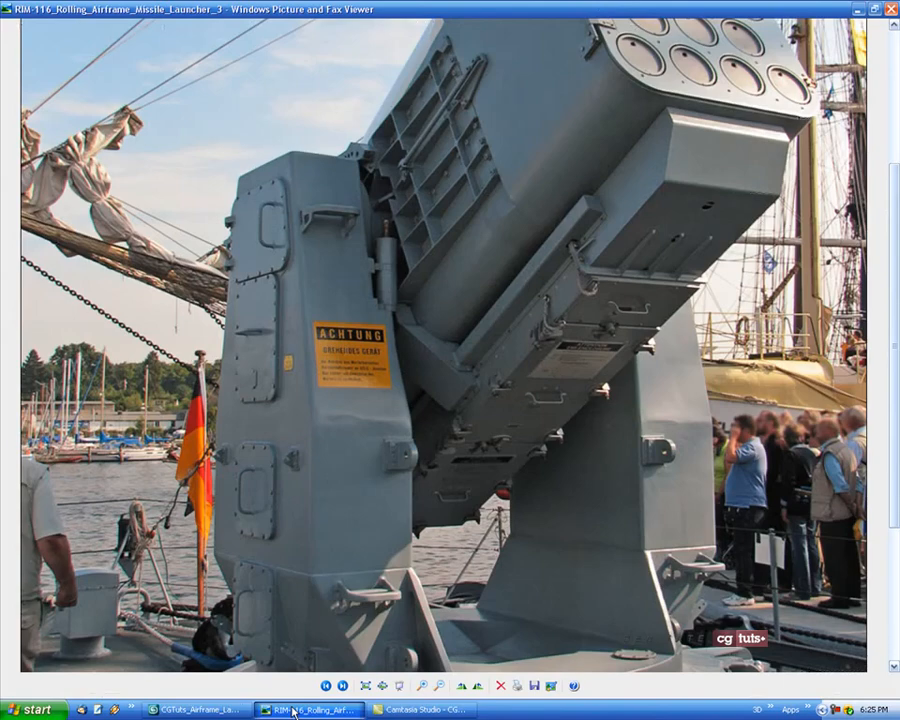
{"action": "left_click", "coordinate": [295, 709]}
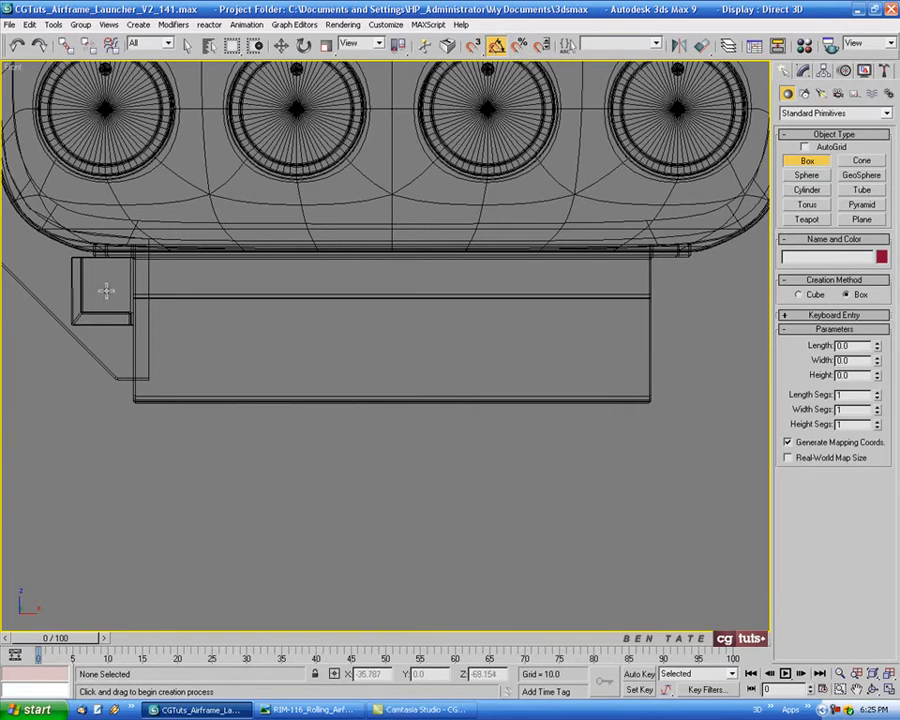
{"action": "left_click_drag", "start_coordinate": [106, 291], "coordinate": [677, 430]}
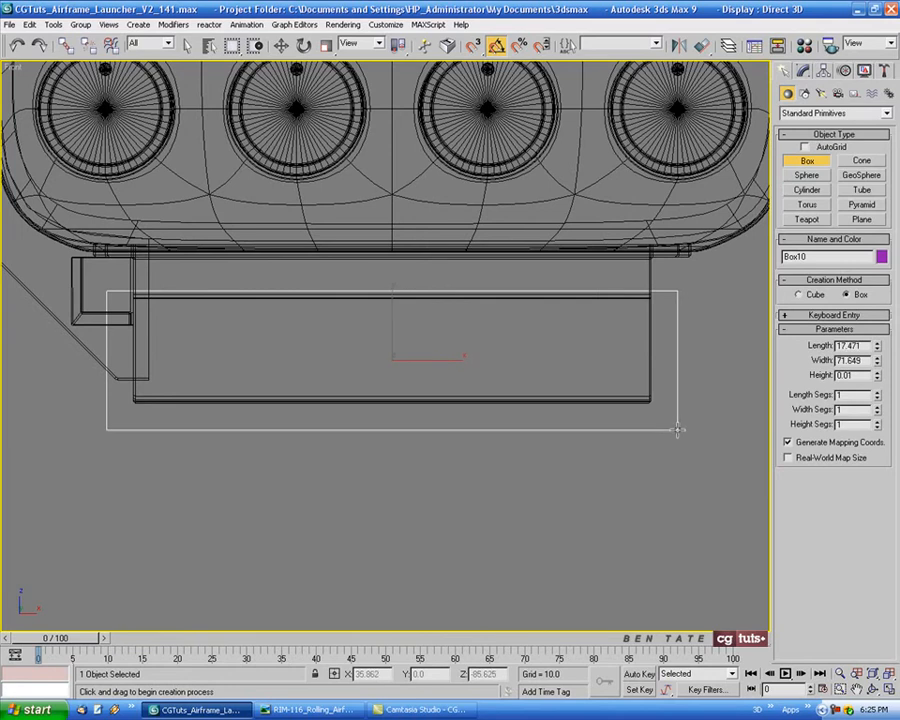
{"action": "left_click_drag", "start_coordinate": [677, 430], "coordinate": [677, 428]}
{"action": "middle_click_drag", "start_coordinate": [515, 330], "coordinate": [523, 338]}
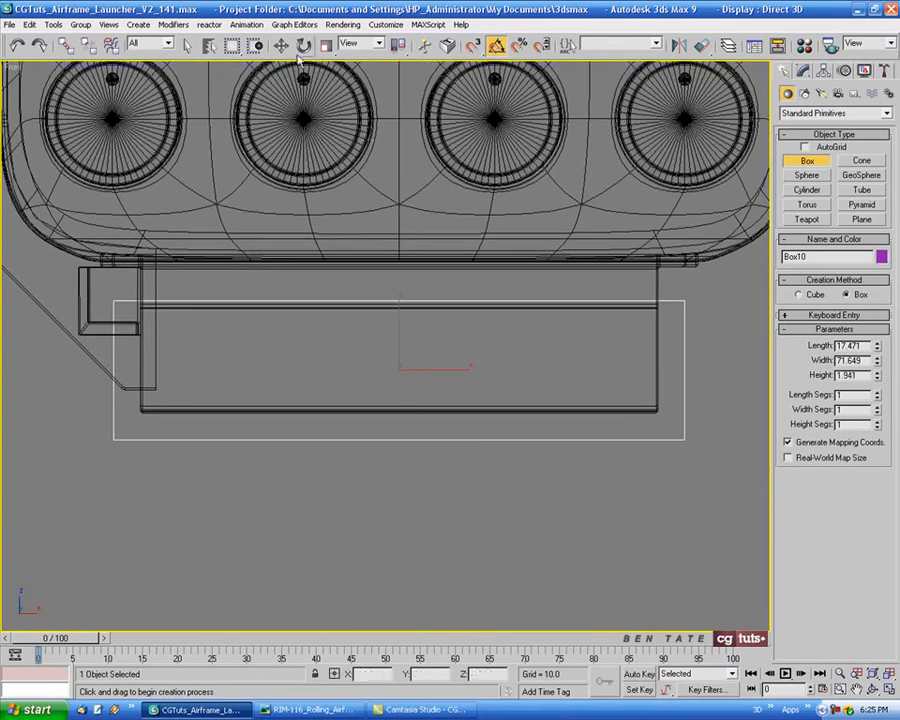
Center the new box on the launcher by setting its absolute world X position to 0.
{"action": "key", "text": "w"}
{"action": "key", "text": "F12"}
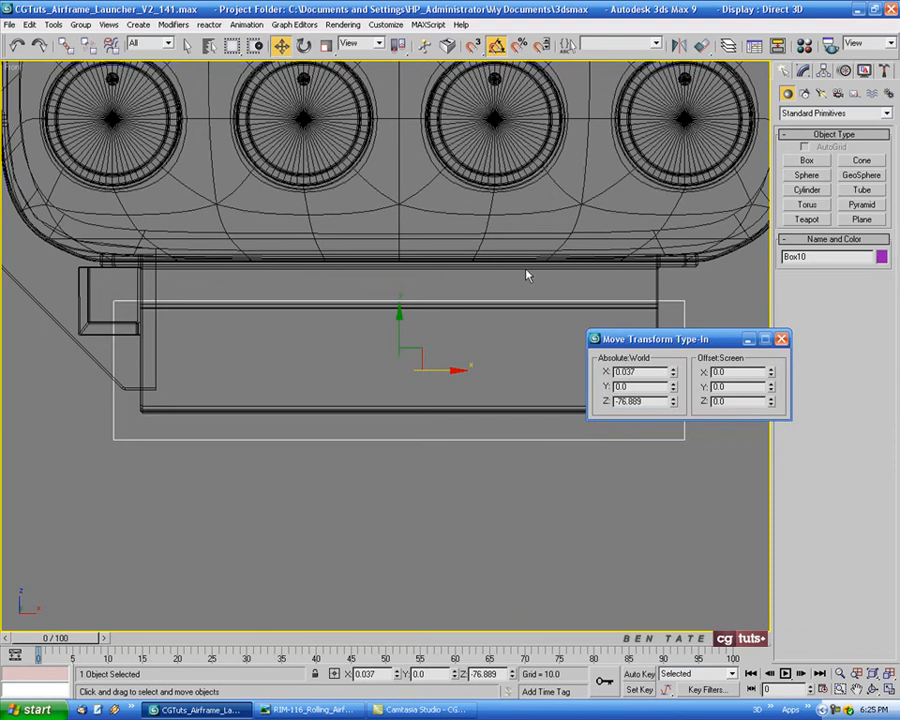
{"action": "right_click", "coordinate": [673, 371]}
{"action": "left_click", "coordinate": [782, 339]}
{"action": "middle_click_drag", "start_coordinate": [579, 371], "coordinate": [555, 373]}
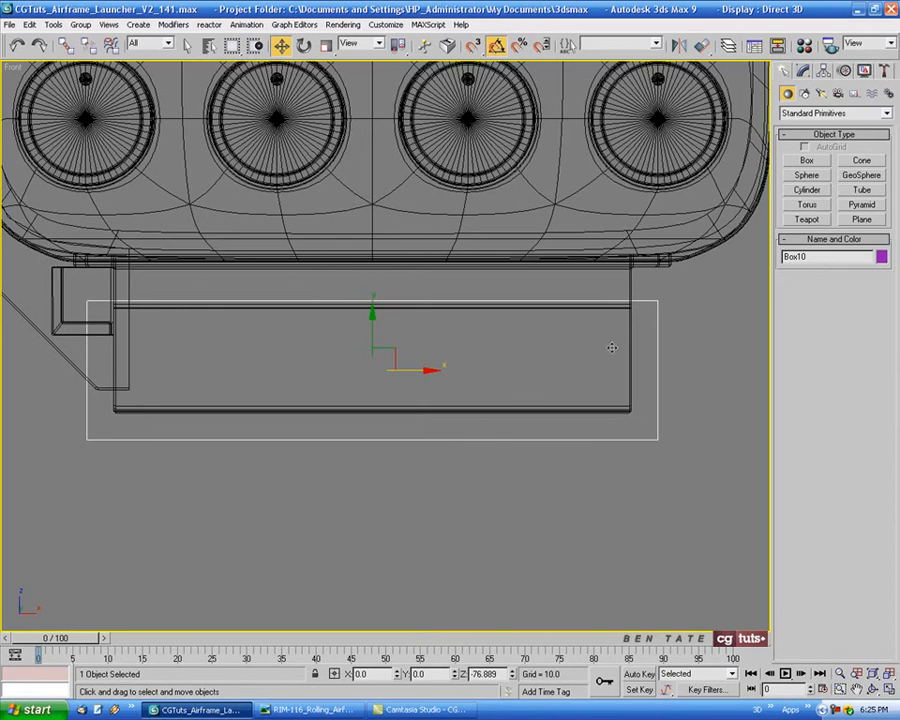
Move the box along Y to about -102.2, near the base's front end, using the reference photo as a guide.
{"action": "key", "text": "alt+w"}
{"action": "right_click", "coordinate": [548, 468]}
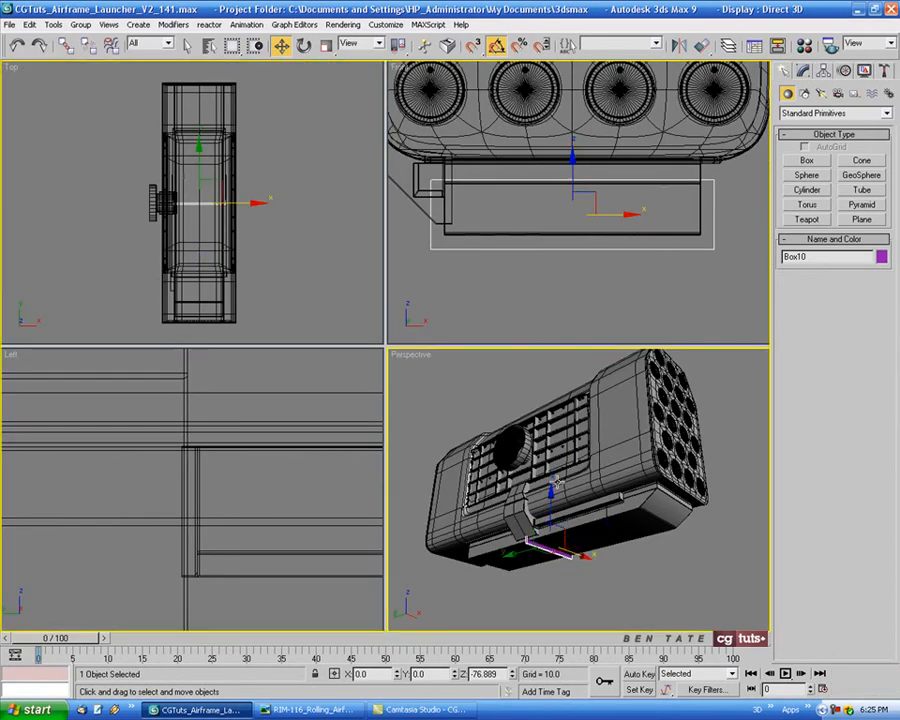
{"action": "key", "text": "alt+w"}
{"action": "left_click_drag", "start_coordinate": [298, 463], "coordinate": [456, 439]}
{"action": "key", "text": "alt+Tab"}
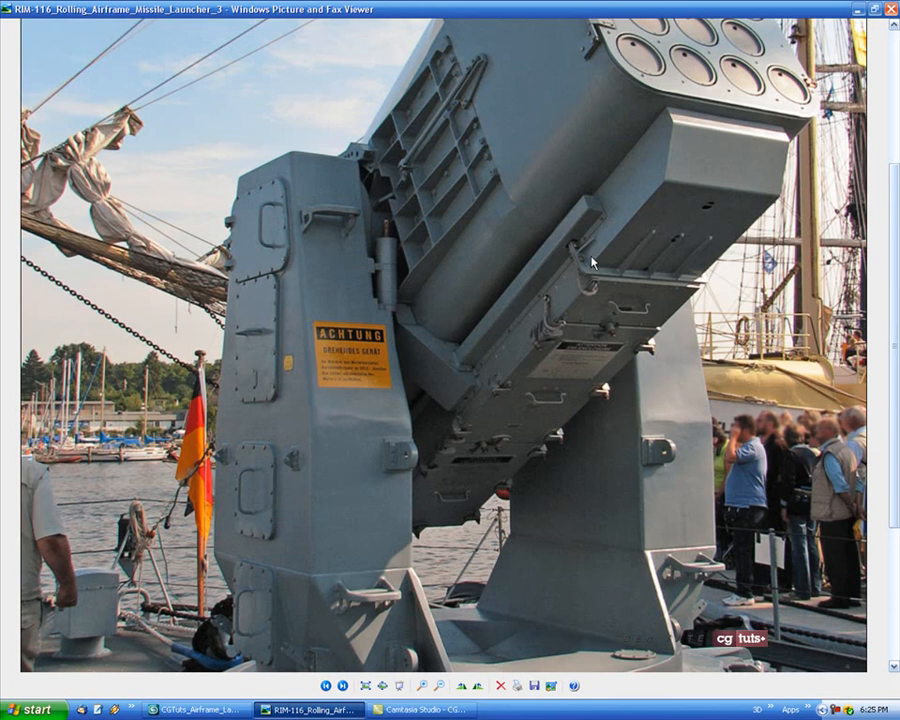
{"action": "left_click", "coordinate": [236, 707]}
{"action": "middle_click_drag", "start_coordinate": [462, 446], "coordinate": [395, 382], "text": "alt"}
{"action": "scroll", "coordinate": [460, 424], "scroll_direction": "up", "scroll_amount": 3}
{"action": "left_click_drag", "start_coordinate": [449, 448], "coordinate": [455, 445]}
{"action": "middle_click_drag", "start_coordinate": [571, 508], "coordinate": [599, 519], "text": "alt"}
Examine the box's placement against the side bar and base from the side and below, and compare it with the reference photo.
{"action": "key", "text": "alt+w"}
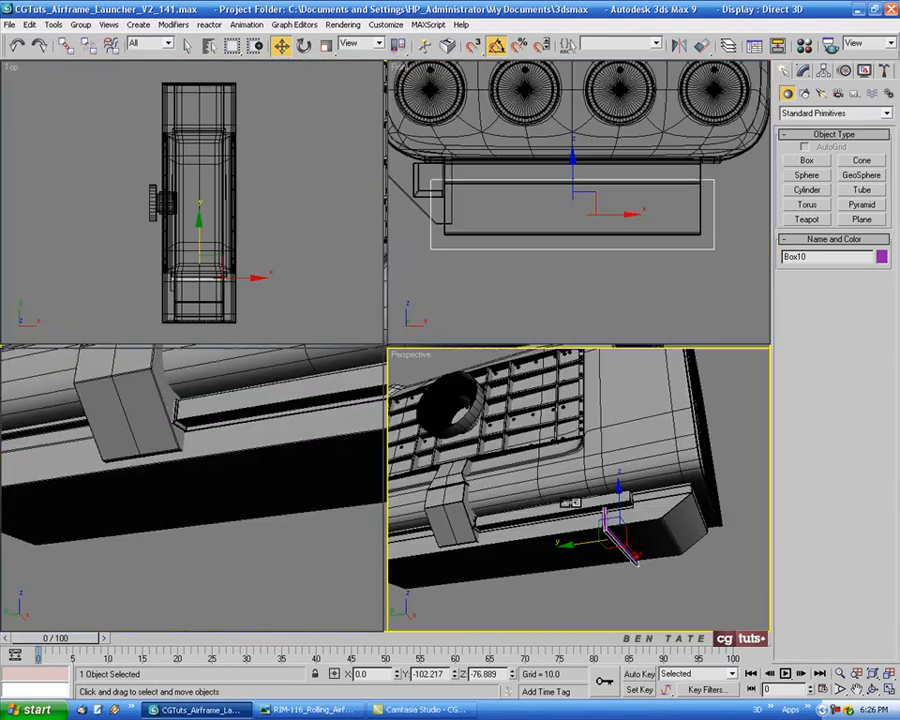
{"action": "middle_click_drag", "start_coordinate": [290, 530], "coordinate": [175, 516]}
{"action": "scroll", "coordinate": [200, 504], "scroll_direction": "down", "scroll_amount": 5}
{"action": "scroll", "coordinate": [200, 503], "scroll_direction": "down", "scroll_amount": 3}
{"action": "scroll", "coordinate": [200, 508], "scroll_direction": "up", "scroll_amount": 5}
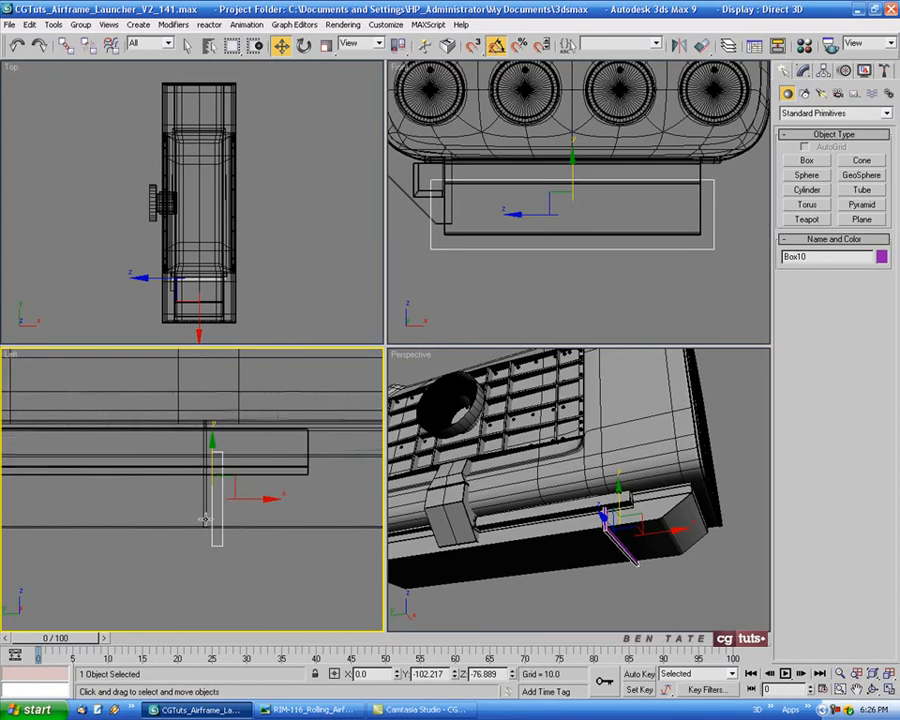
{"action": "scroll", "coordinate": [590, 553], "scroll_direction": "up", "scroll_amount": 2}
{"action": "key", "text": "alt+w"}
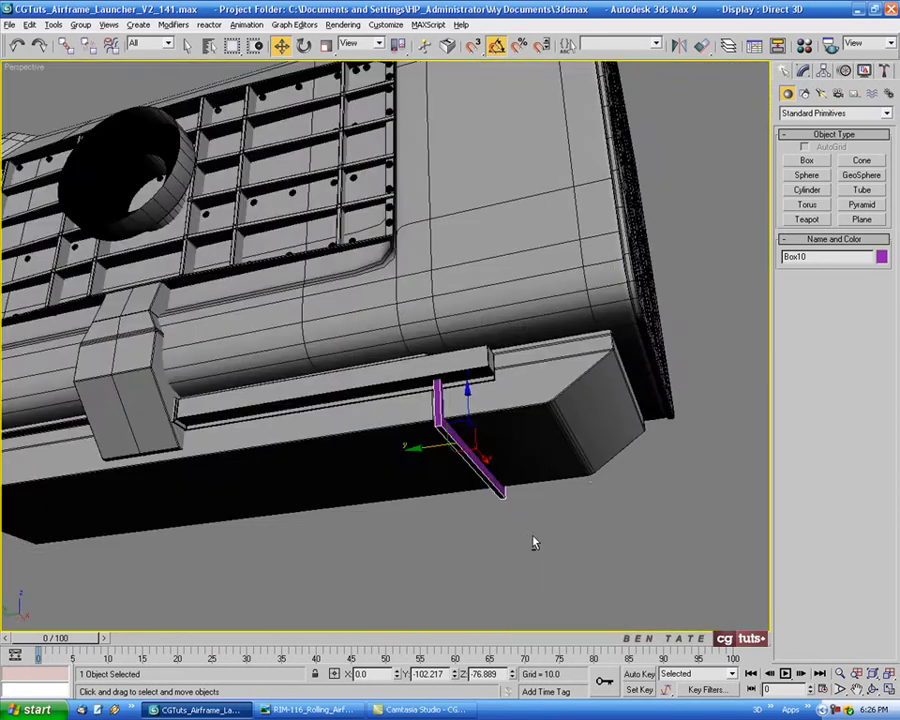
{"action": "scroll", "coordinate": [532, 540], "scroll_direction": "up", "scroll_amount": 3}
{"action": "middle_click_drag", "start_coordinate": [483, 536], "coordinate": [405, 528], "text": "alt"}
{"action": "middle_click_drag", "start_coordinate": [499, 476], "coordinate": [422, 476], "text": "alt"}
{"action": "left_click", "coordinate": [311, 709]}
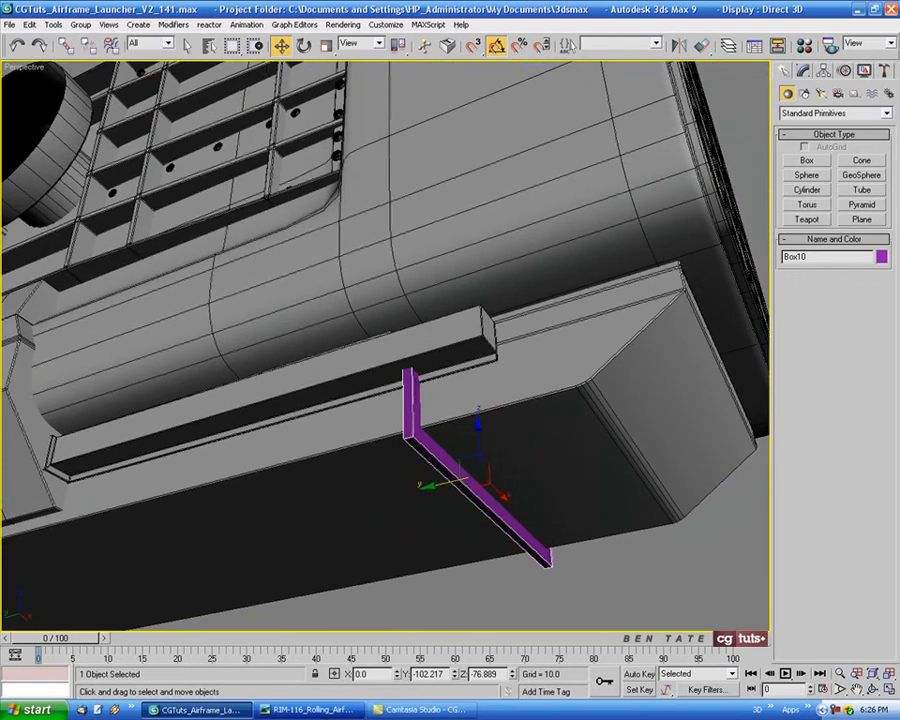
{"action": "left_click", "coordinate": [311, 709]}
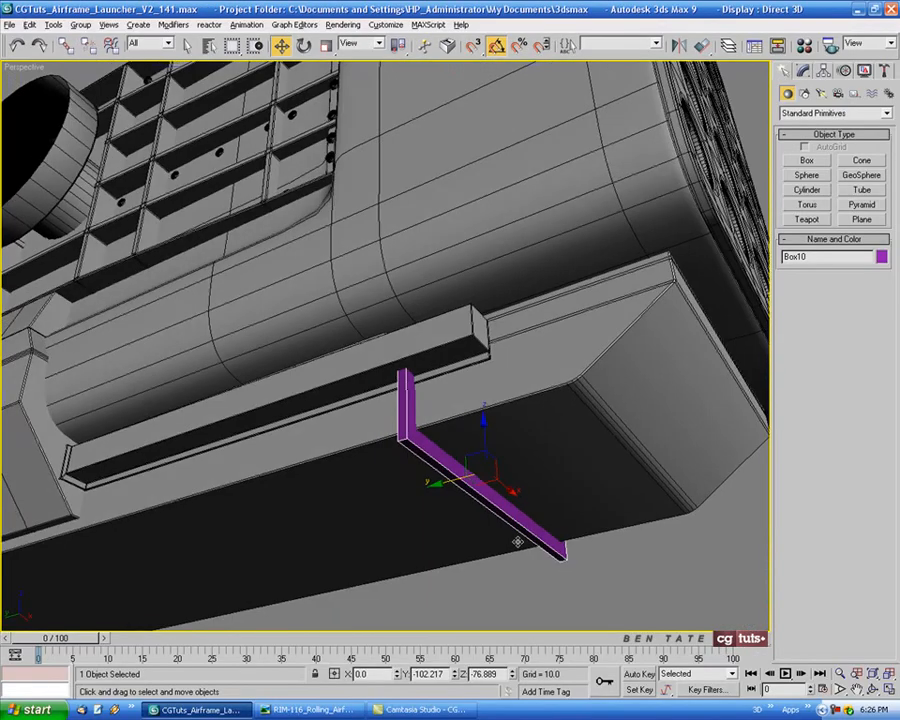
Set the box's height to 1.8.
{"action": "left_click", "coordinate": [802, 72]}
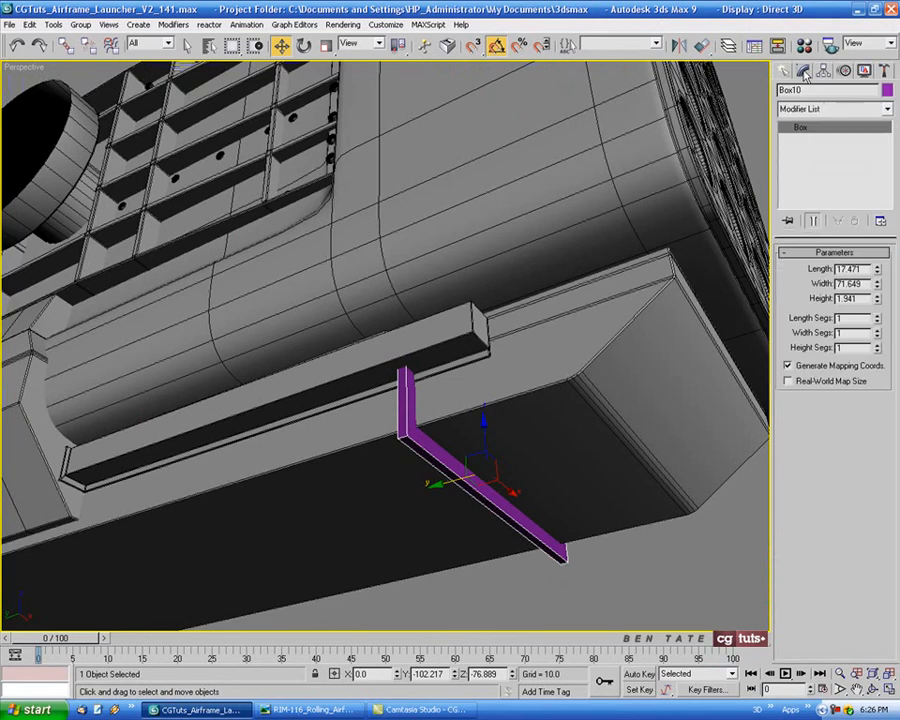
{"action": "left_click_drag", "start_coordinate": [863, 298], "coordinate": [826, 298]}
{"action": "type", "text": "1.8"}
{"action": "key", "text": "Return"}
Try a length of 17 for the box in the front view.
{"action": "middle_click_drag", "start_coordinate": [538, 345], "coordinate": [456, 397], "text": "alt"}
{"action": "key", "text": "alt+w"}
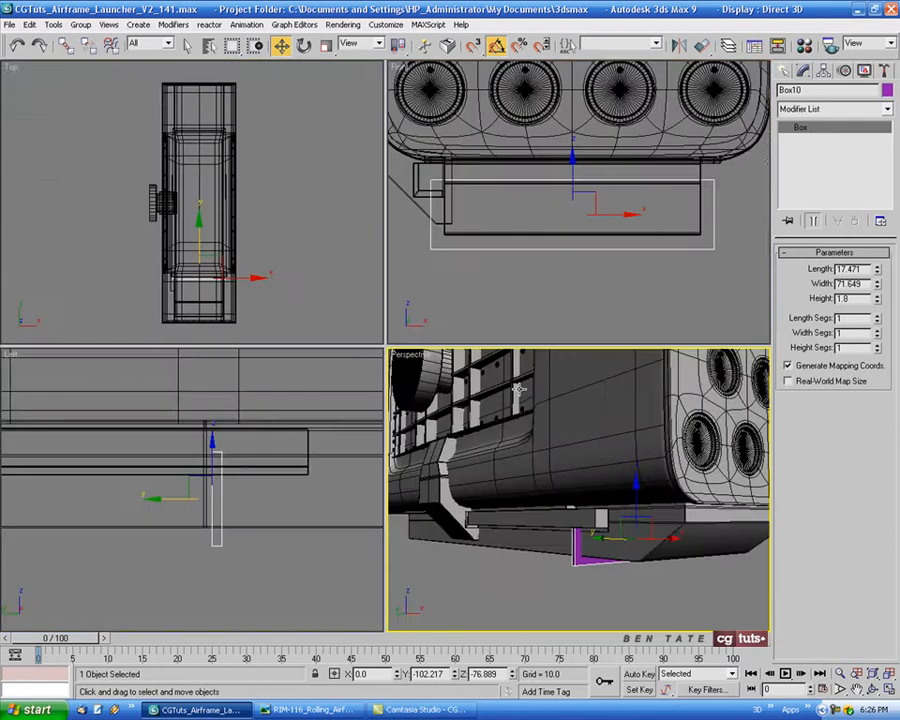
{"action": "right_click", "coordinate": [540, 303]}
{"action": "key", "text": "alt+w"}
{"action": "middle_click_drag", "start_coordinate": [456, 345], "coordinate": [484, 349]}
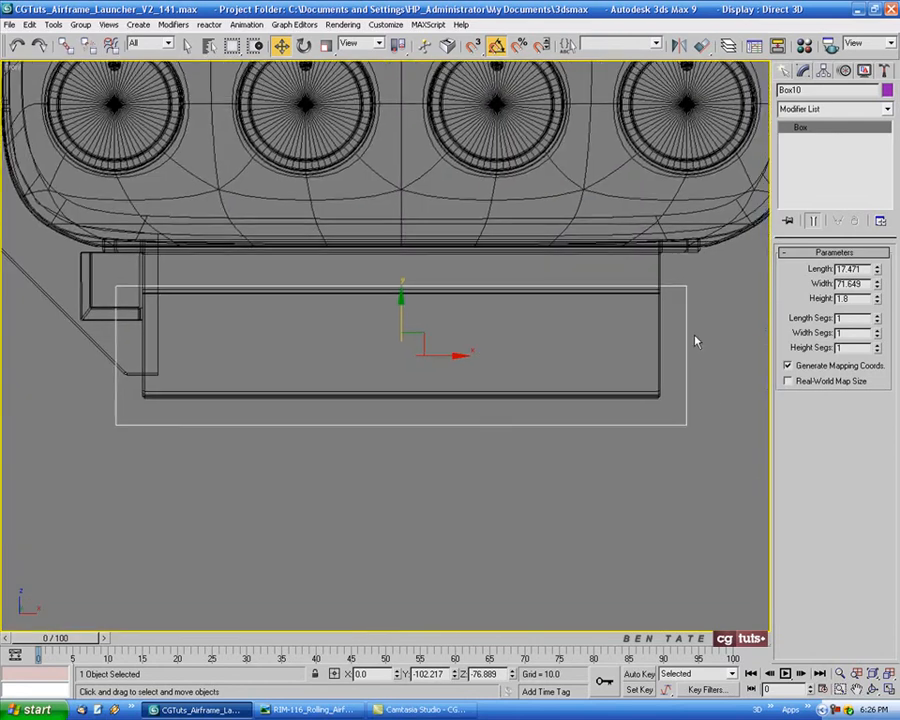
{"action": "double_click", "coordinate": [848, 269]}
{"action": "type", "text": "17"}
{"action": "key", "text": "Tab"}
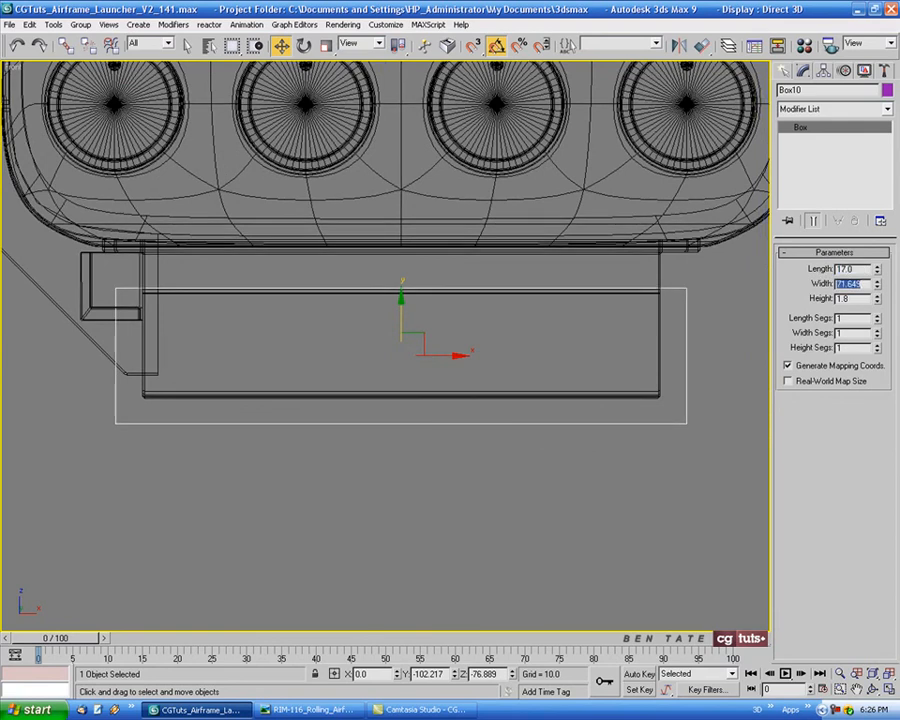
Set the box's length to 18 and its width to 72.
{"action": "key", "text": "shift+Tab"}
{"action": "type", "text": "18"}
{"action": "key", "text": "Tab"}
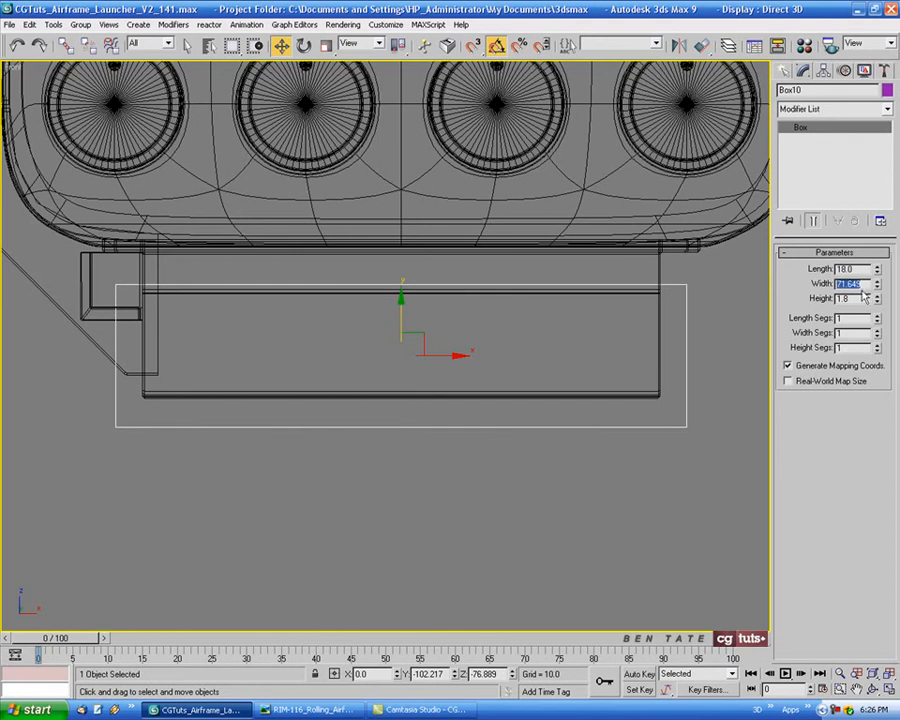
{"action": "type", "text": "72"}
{"action": "key", "text": "Return"}
{"action": "middle_click_drag", "start_coordinate": [709, 331], "coordinate": [706, 329]}
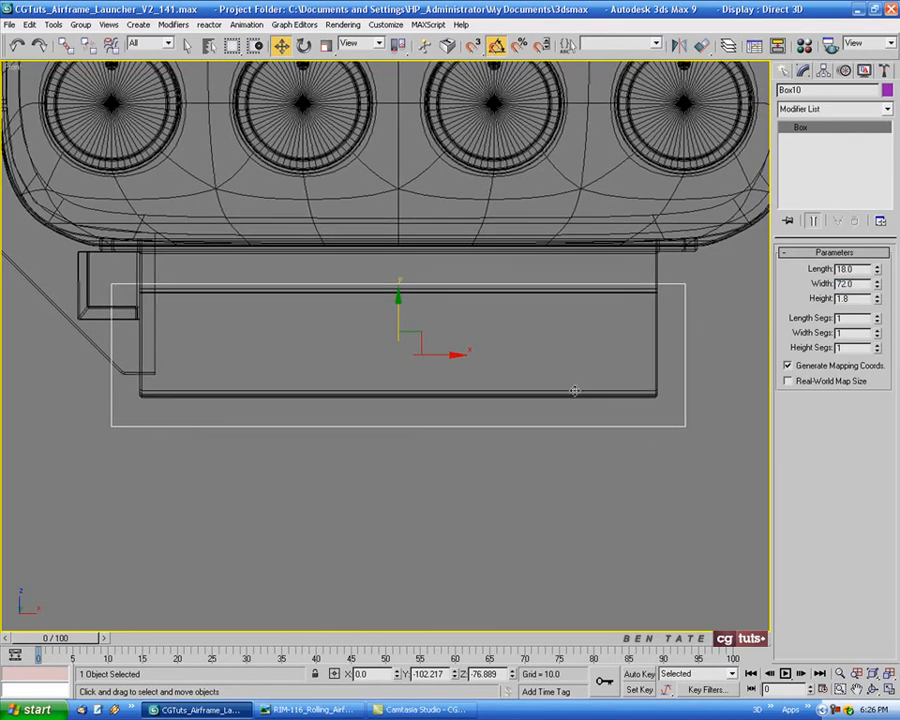
Convert the box to an Editable Poly.
{"action": "middle_click_drag", "start_coordinate": [547, 422], "coordinate": [512, 404]}
{"action": "right_click", "coordinate": [533, 369]}
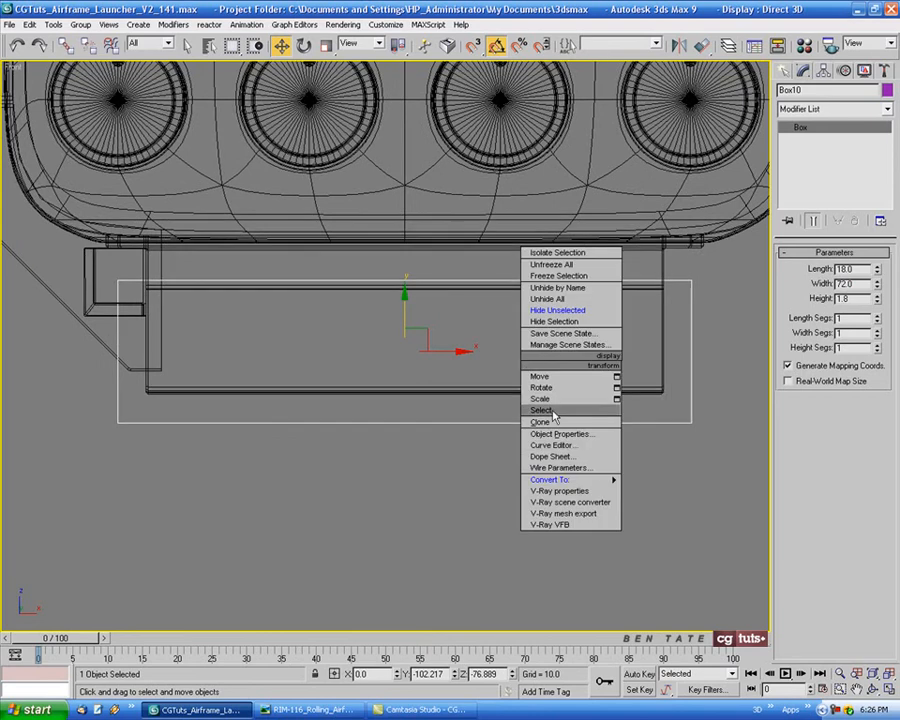
{"action": "mouse_move", "coordinate": [545, 474]}
{"action": "left_click", "coordinate": [643, 488]}
Select the thin box's large front and back polygons at polygon level.
{"action": "middle_click_drag", "start_coordinate": [547, 376], "coordinate": [561, 371]}
{"action": "key", "text": "alt+w"}
{"action": "right_click", "coordinate": [590, 484]}
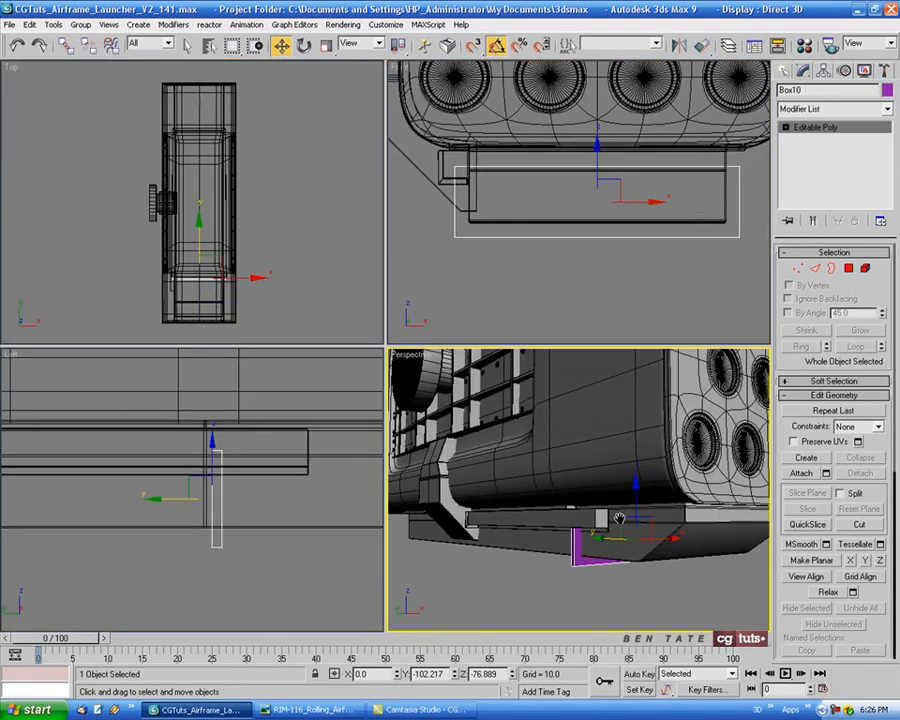
{"action": "key", "text": "alt+w"}
{"action": "middle_click_drag", "start_coordinate": [579, 519], "coordinate": [468, 492], "text": "alt"}
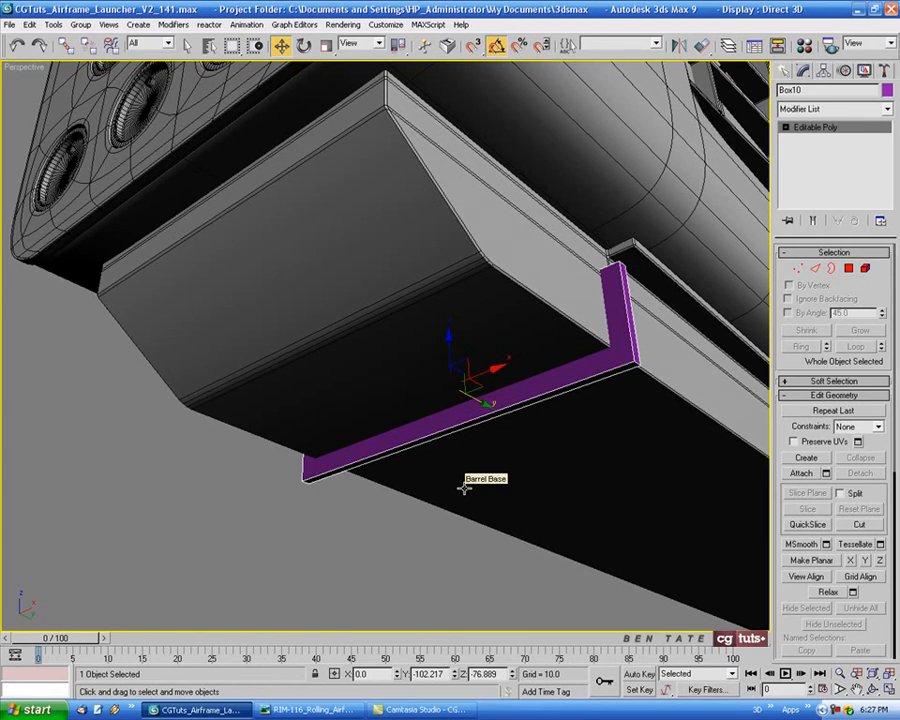
{"action": "left_click", "coordinate": [849, 269]}
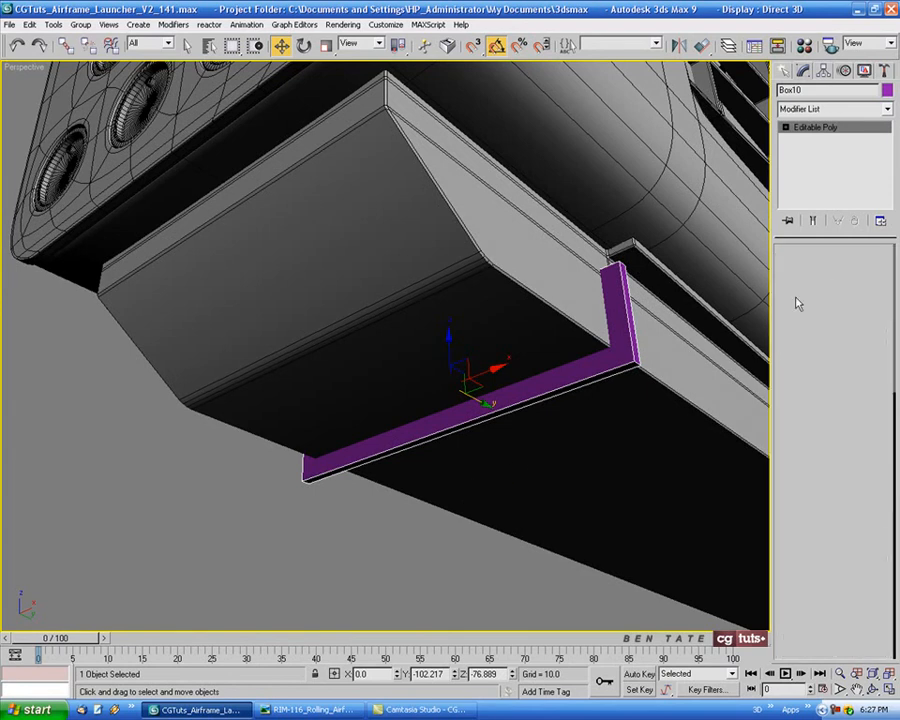
{"action": "left_click", "coordinate": [588, 357]}
{"action": "middle_click_drag", "start_coordinate": [588, 357], "coordinate": [500, 410], "text": "alt"}
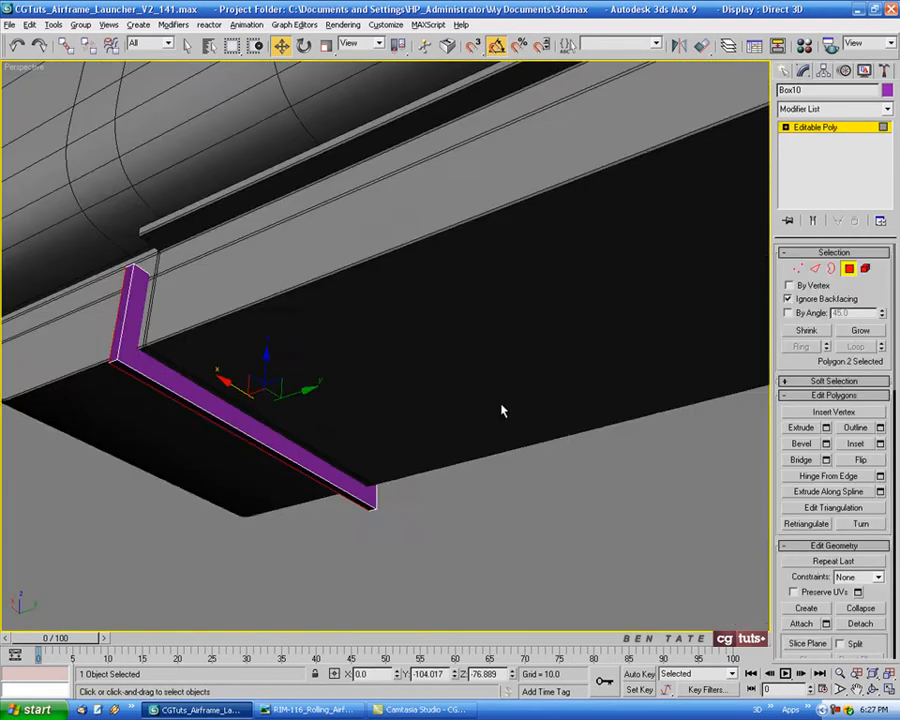
{"action": "left_click", "coordinate": [163, 377], "text": "ctrl"}
{"action": "scroll", "coordinate": [255, 355], "scroll_direction": "up", "scroll_amount": 4}
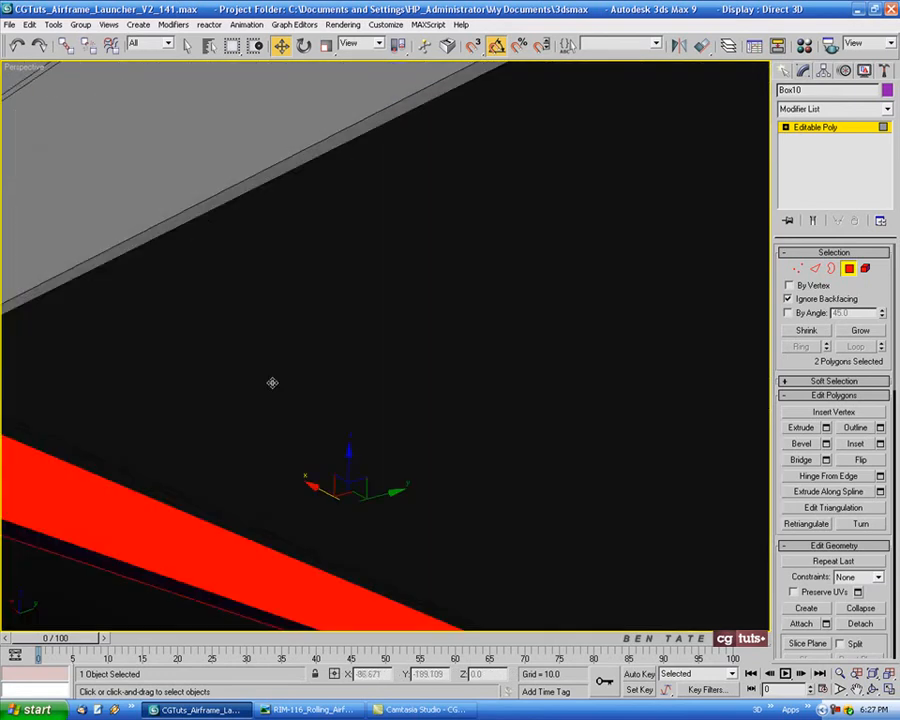
{"action": "middle_click_drag", "start_coordinate": [271, 382], "coordinate": [497, 349]}
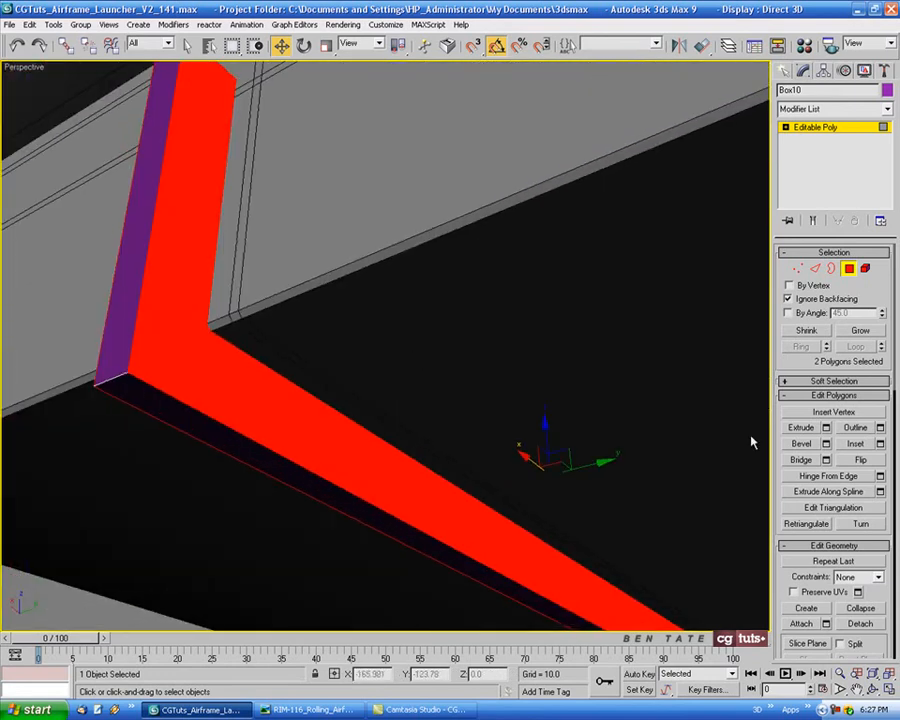
Inset both selected polygons as a group by 5.
{"action": "left_click", "coordinate": [871, 446]}
{"action": "left_click", "coordinate": [880, 444]}
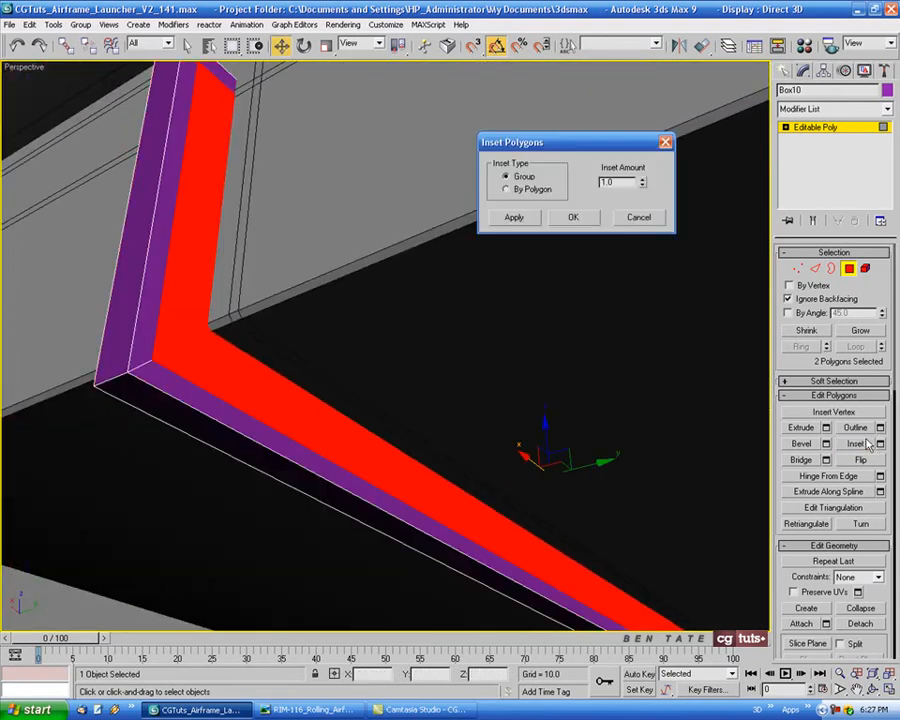
{"action": "left_click_drag", "start_coordinate": [641, 181], "coordinate": [643, 85]}
{"action": "left_click_drag", "start_coordinate": [616, 692], "coordinate": [609, 680]}
{"action": "left_click_drag", "start_coordinate": [622, 182], "coordinate": [588, 185]}
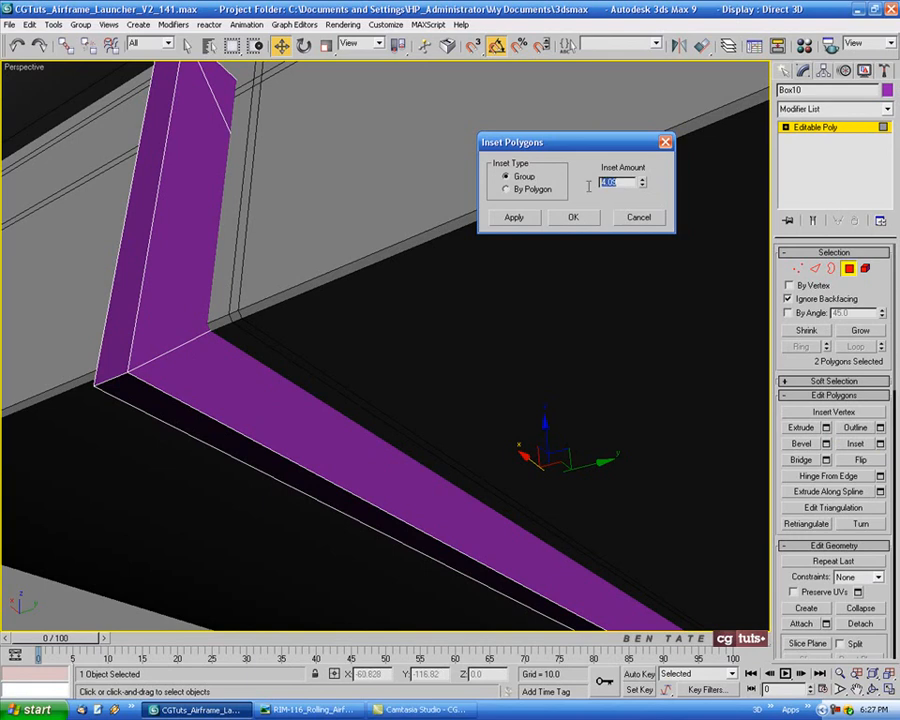
{"action": "type", "text": "5"}
{"action": "left_click", "coordinate": [579, 220]}
Delete the central and upper polygons in the front view, including backfaces, to leave a U-shaped bracket around the barrel base.
{"action": "key", "text": "alt+w"}
{"action": "right_click", "coordinate": [591, 267]}
{"action": "key", "text": "alt+w"}
{"action": "middle_click_drag", "start_coordinate": [590, 329], "coordinate": [573, 382]}
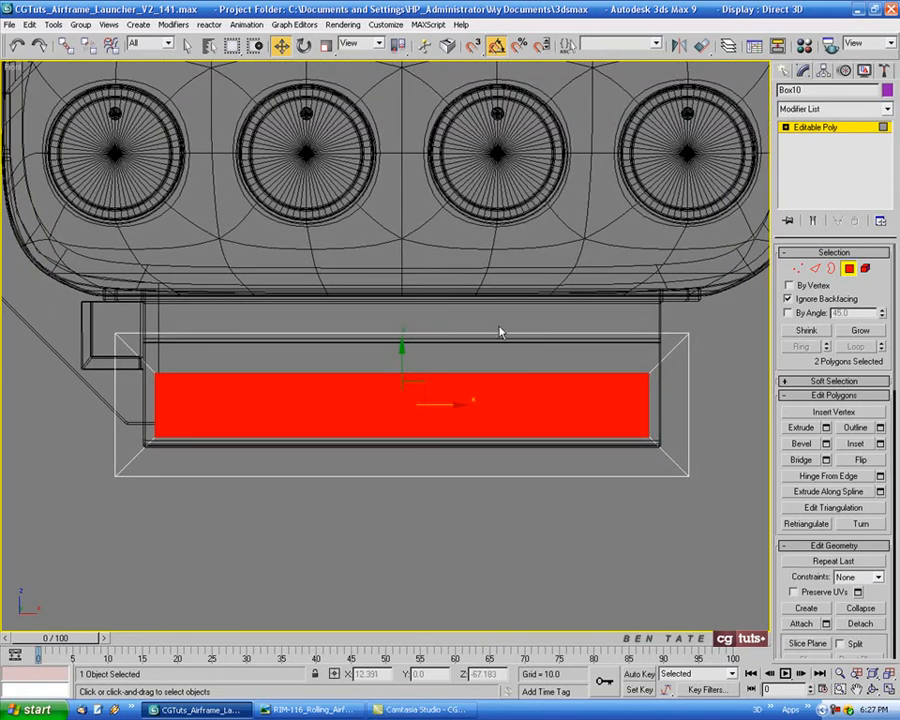
{"action": "left_click", "coordinate": [496, 363], "text": "ctrl"}
{"action": "middle_click_drag", "start_coordinate": [543, 403], "coordinate": [552, 399]}
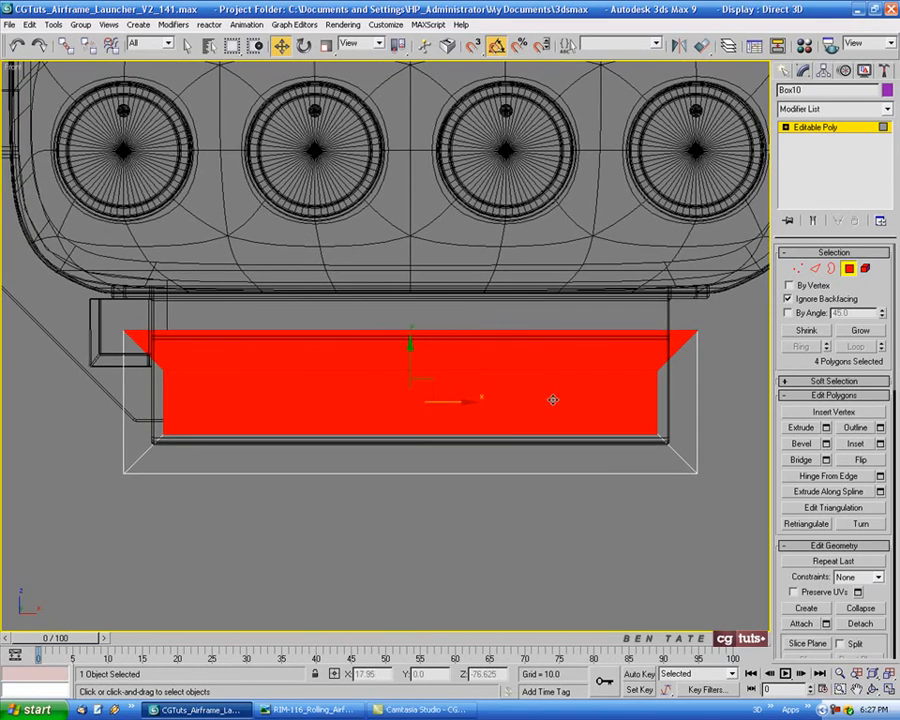
{"action": "left_click", "coordinate": [552, 458]}
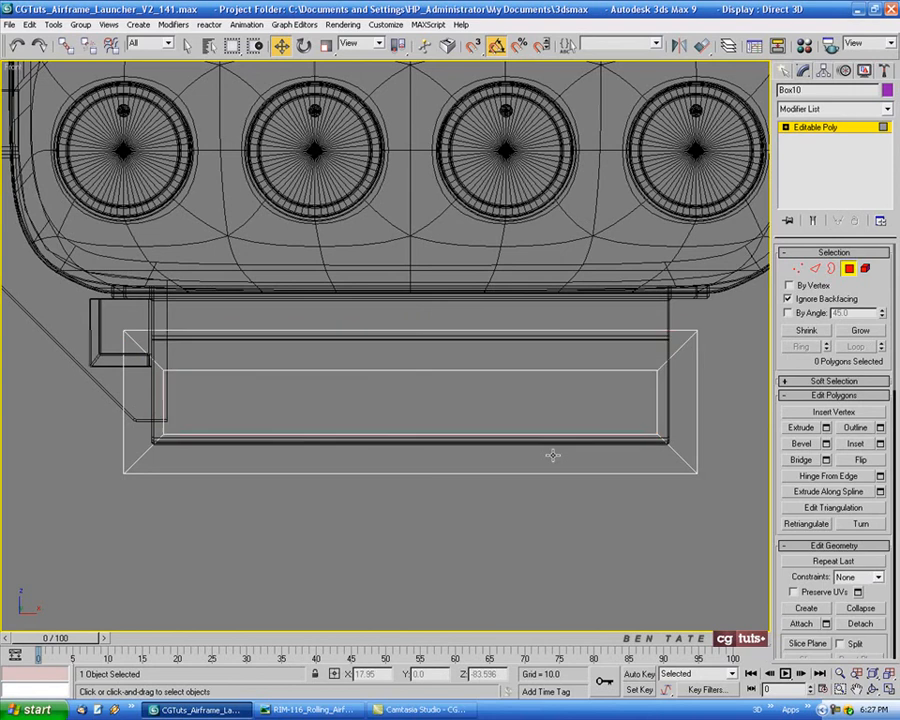
{"action": "left_click", "coordinate": [787, 298]}
{"action": "left_click", "coordinate": [548, 352]}
{"action": "left_click", "coordinate": [601, 451]}
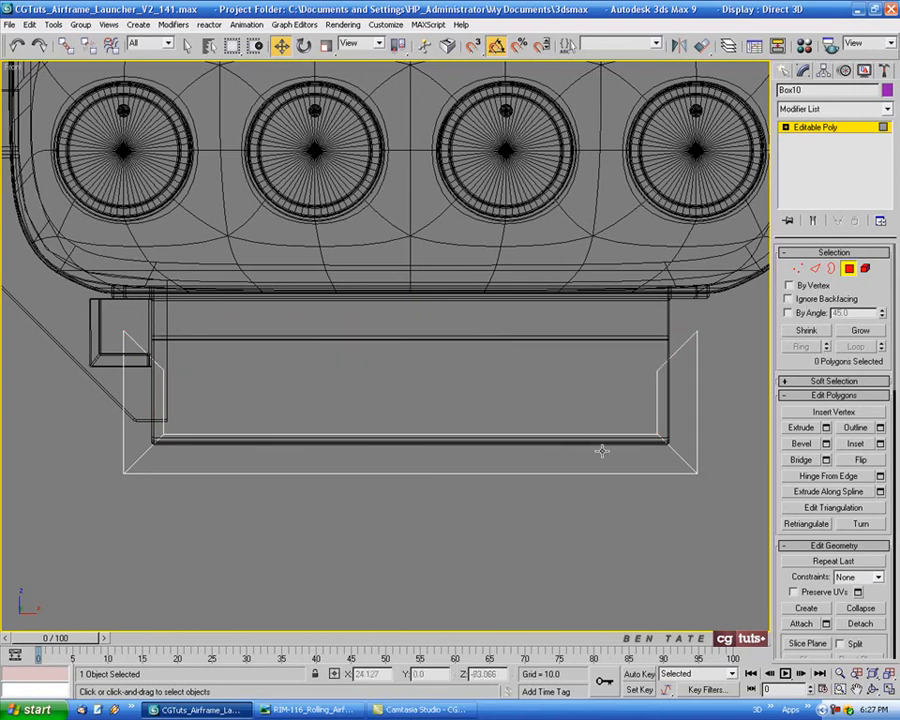
{"action": "middle_click_drag", "start_coordinate": [601, 450], "coordinate": [597, 450]}
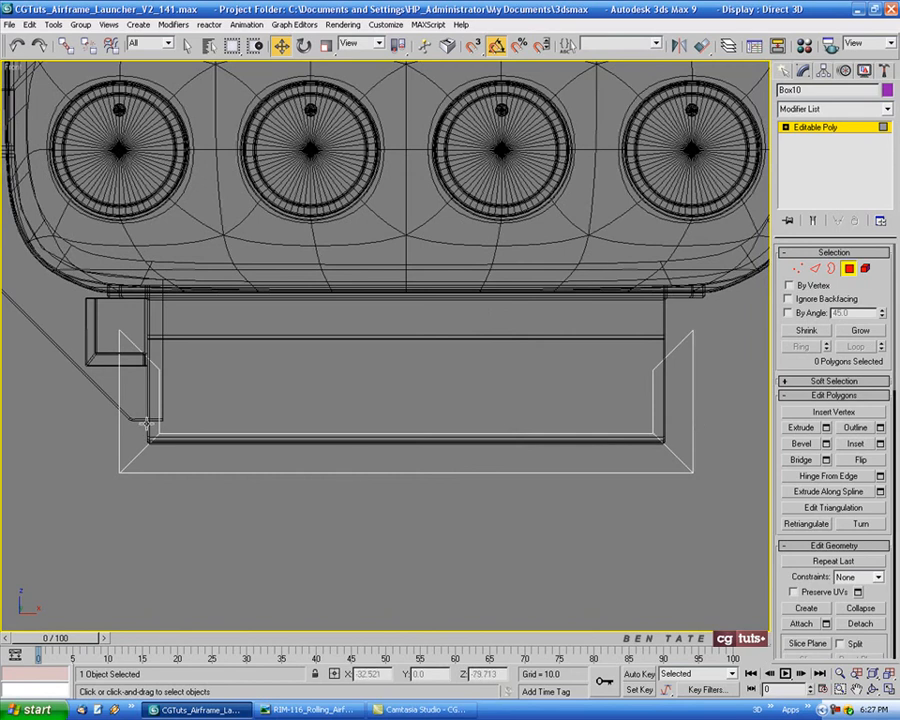
Raise the inner upper vertices on both arms of the bracket level with the outer upper vertices.
{"action": "key", "text": "alt+w"}
{"action": "key", "text": "F3"}
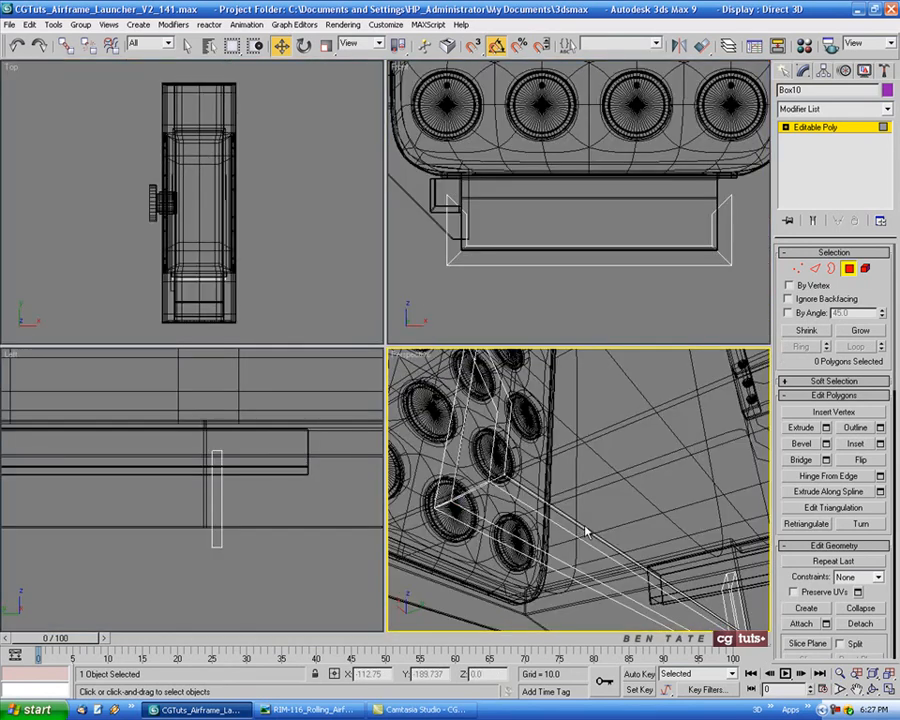
{"action": "key", "text": "F3"}
{"action": "right_click", "coordinate": [601, 265]}
{"action": "key", "text": "alt+w"}
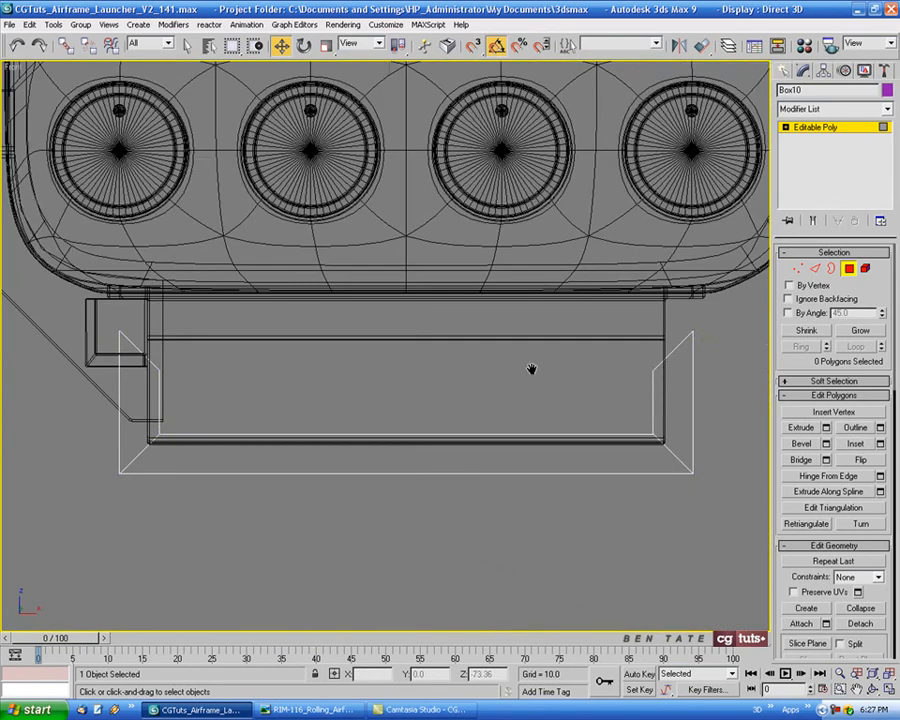
{"action": "left_click", "coordinate": [798, 268]}
{"action": "left_click_drag", "start_coordinate": [637, 349], "coordinate": [656, 376]}
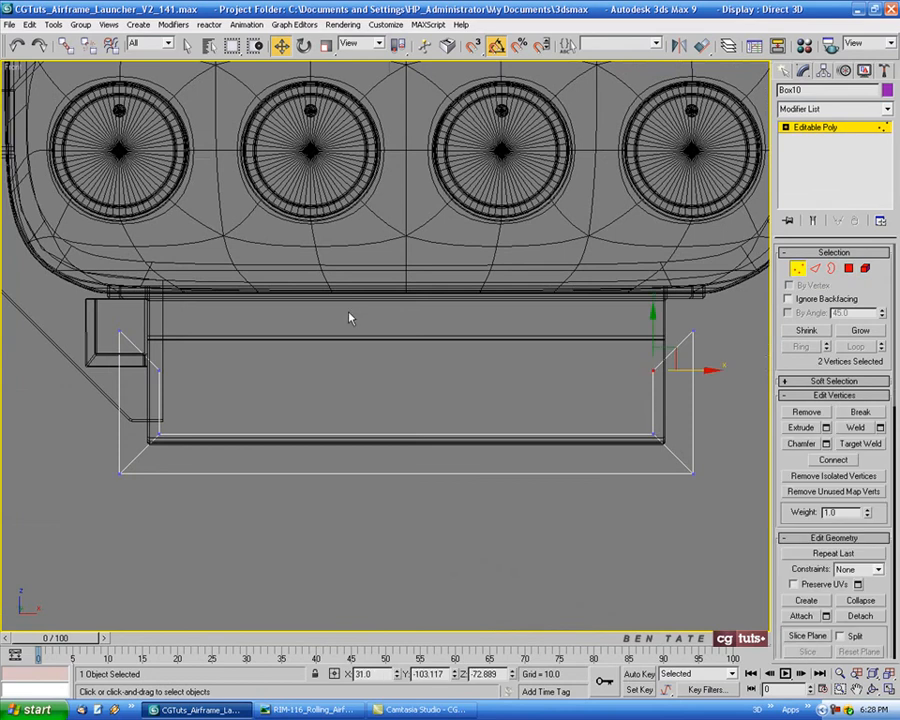
{"action": "left_click_drag", "start_coordinate": [150, 362], "coordinate": [163, 390], "text": "ctrl"}
{"action": "left_click_drag", "start_coordinate": [406, 324], "coordinate": [412, 286]}
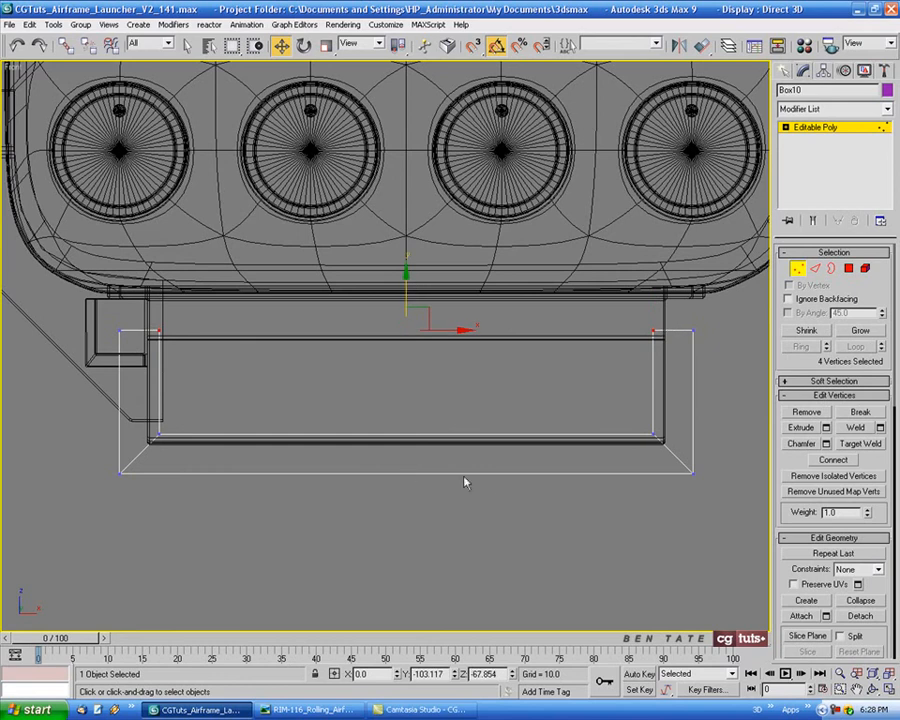
Select the edge loops running diagonally across both lower corners of the bracket.
{"action": "key", "text": "alt+w"}
{"action": "right_click", "coordinate": [595, 534]}
{"action": "key", "text": "alt+w"}
{"action": "middle_click_drag", "start_coordinate": [550, 525], "coordinate": [637, 515], "text": "alt"}
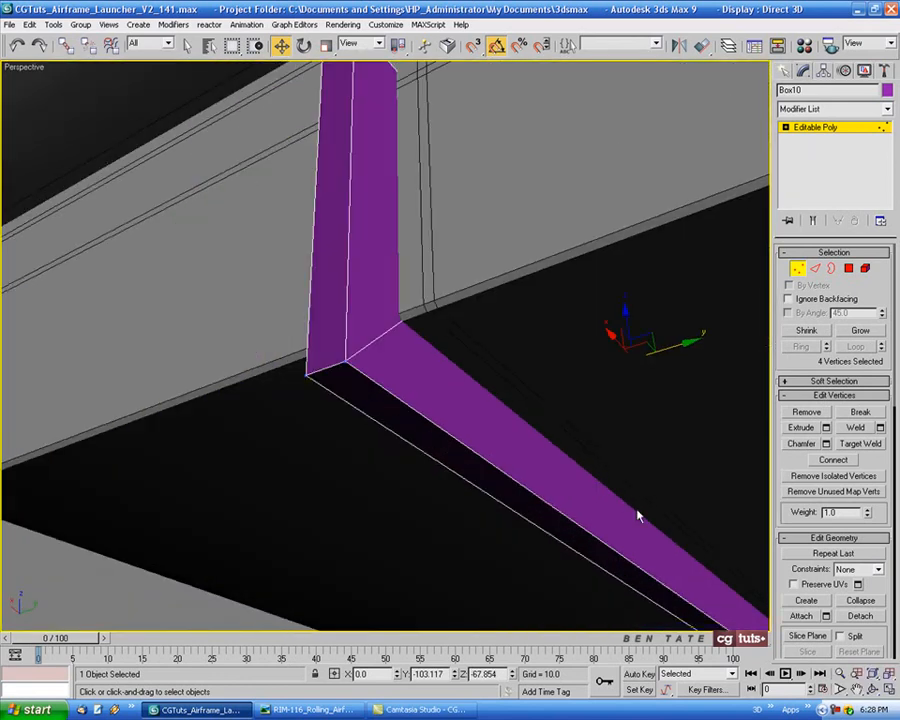
{"action": "left_click", "coordinate": [815, 268]}
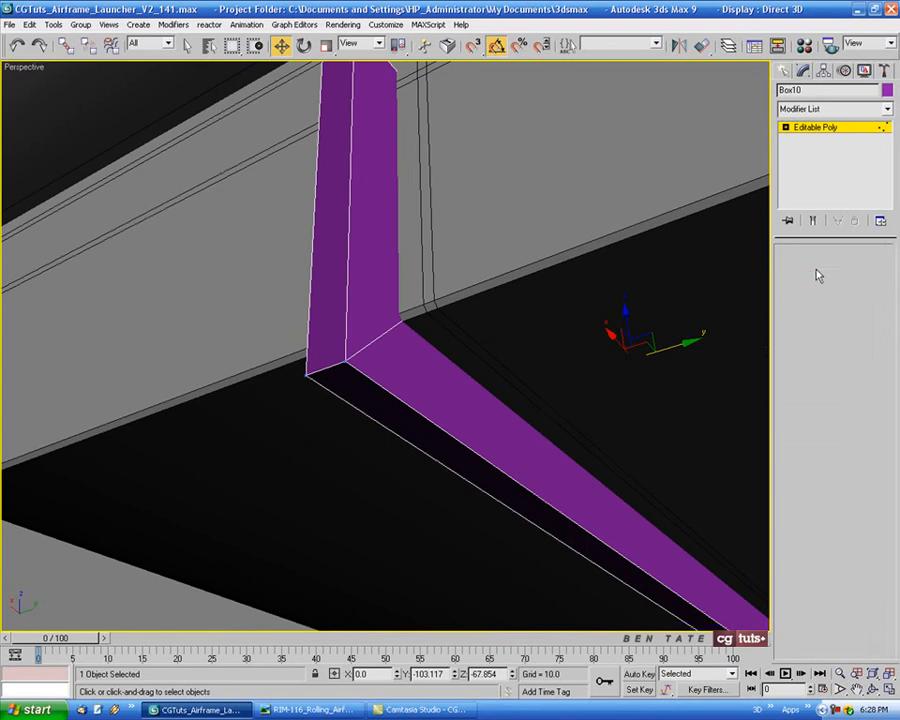
{"action": "left_click", "coordinate": [335, 368]}
{"action": "scroll", "coordinate": [438, 442], "scroll_direction": "down", "scroll_amount": 3}
{"action": "middle_click_drag", "start_coordinate": [472, 444], "coordinate": [314, 438], "text": "alt"}
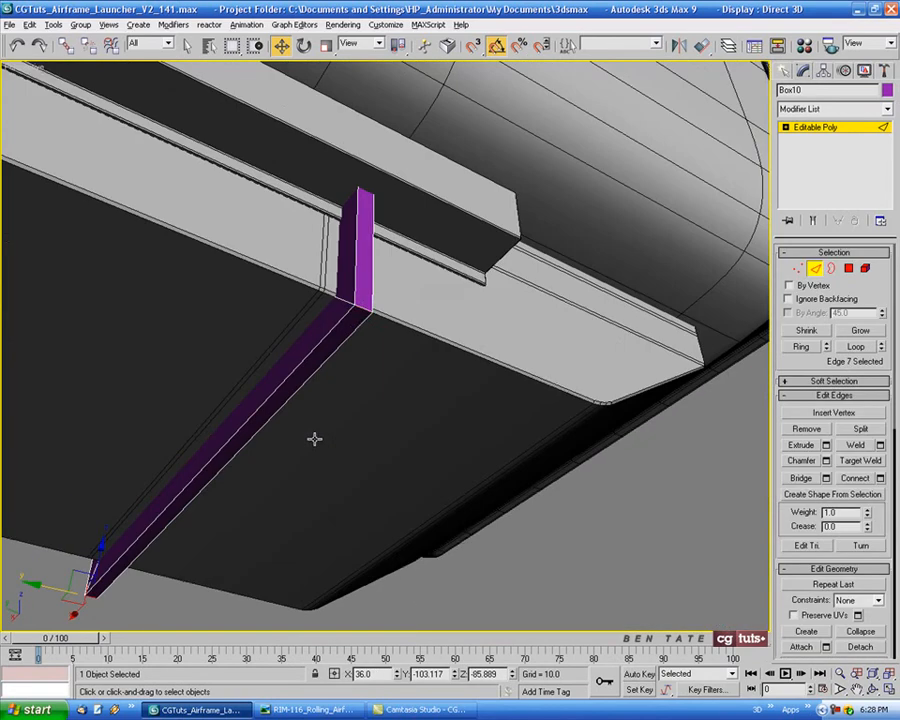
{"action": "left_click", "coordinate": [364, 307], "text": "ctrl"}
{"action": "key", "text": "alt+w"}
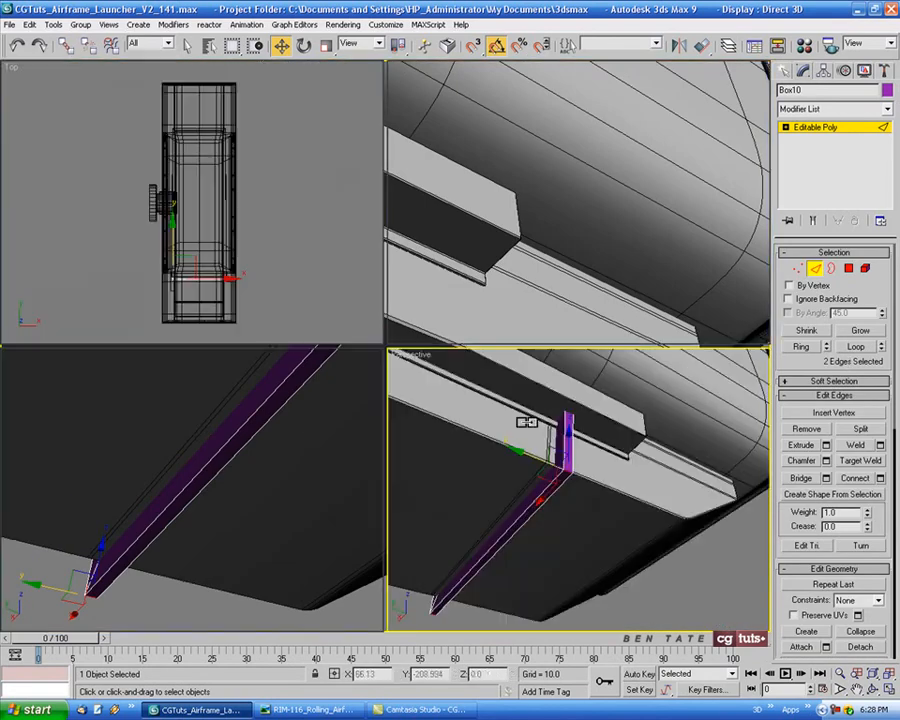
{"action": "right_click", "coordinate": [629, 310]}
{"action": "key", "text": "alt+w"}
{"action": "scroll", "coordinate": [540, 388], "scroll_direction": "up", "scroll_amount": 3}
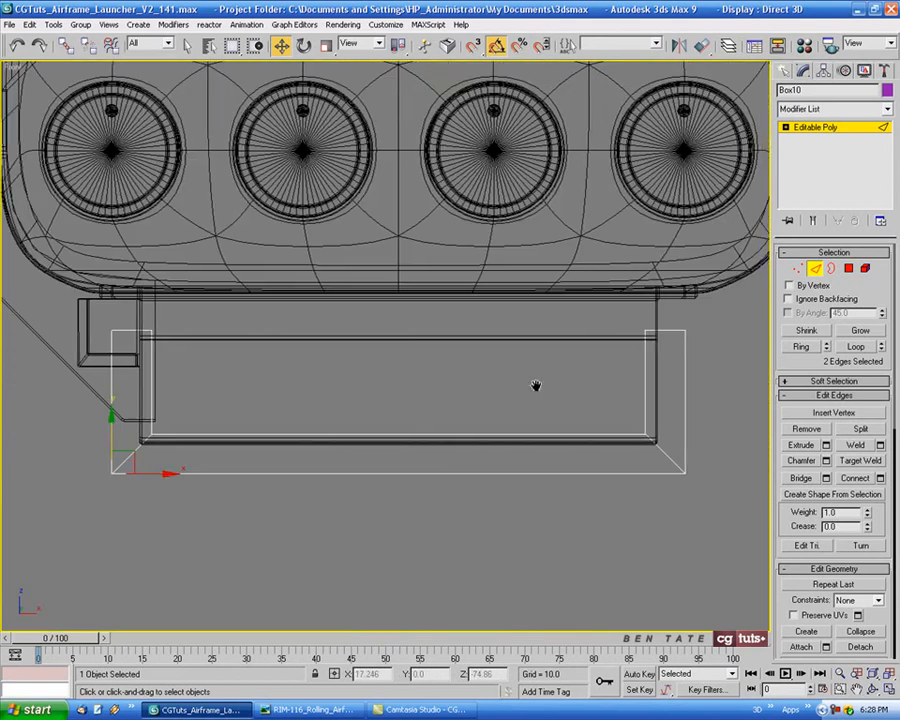
{"action": "left_click", "coordinate": [857, 347]}
{"action": "middle_click_drag", "start_coordinate": [538, 402], "coordinate": [554, 394]}
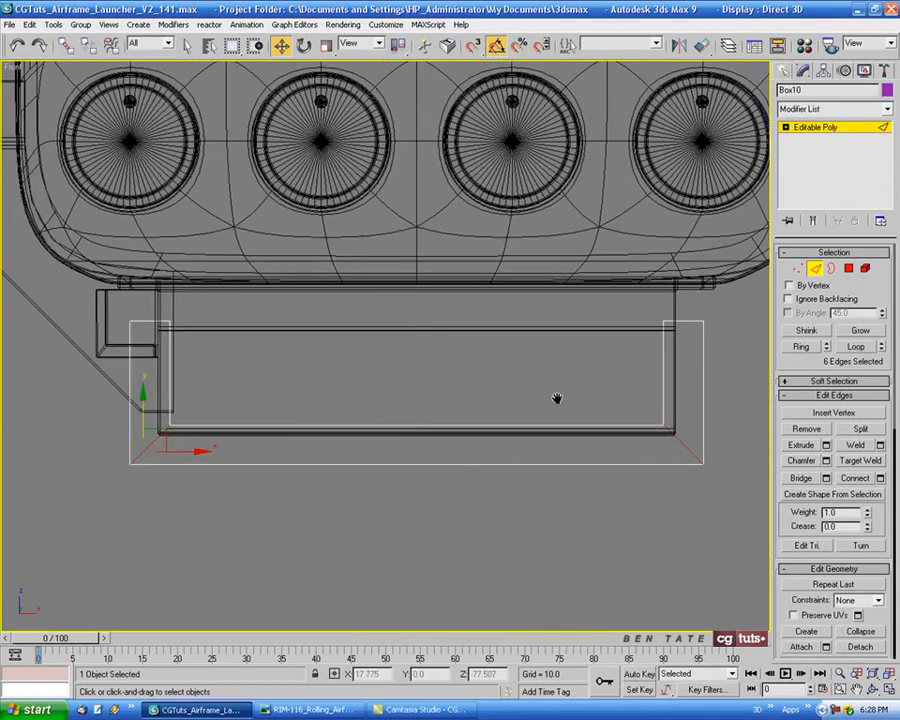
Chamfer the selected corner edges by 1.3, checking the corner shape against the launcher reference photo.
{"action": "left_click", "coordinate": [826, 461]}
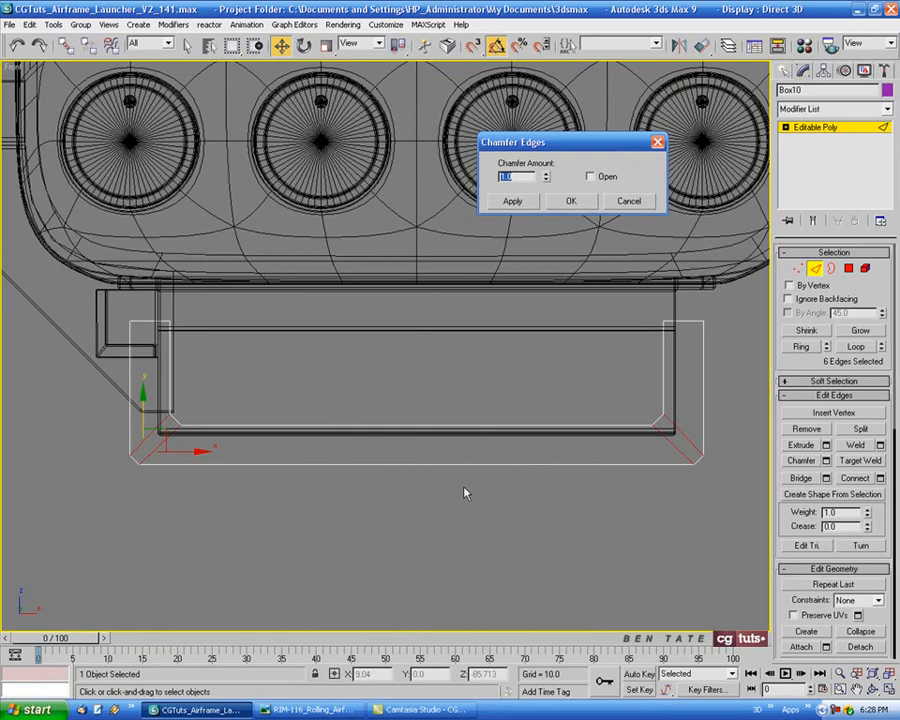
{"action": "left_click", "coordinate": [330, 709]}
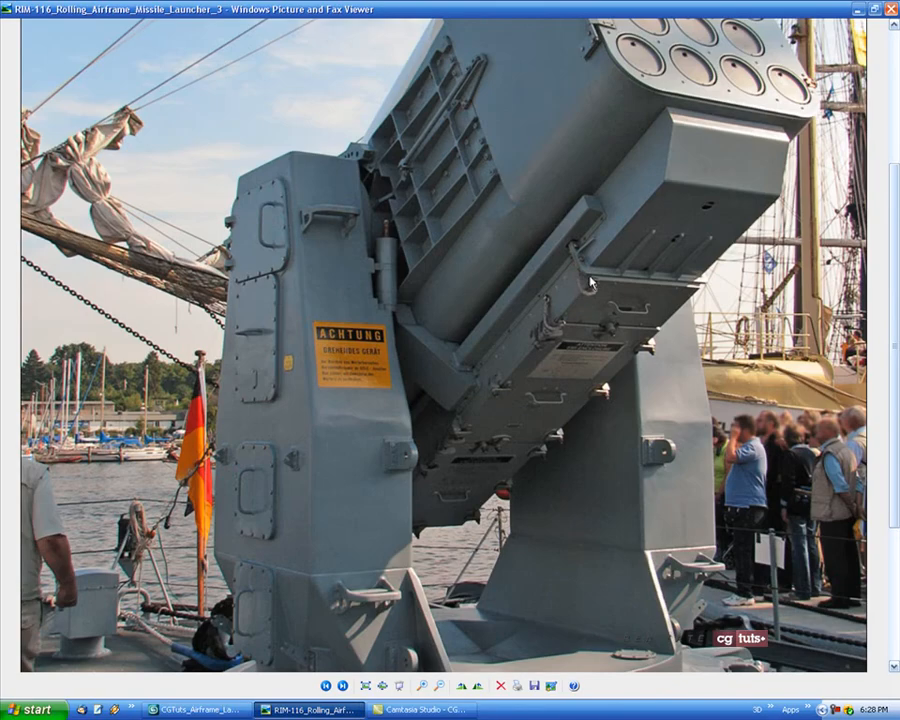
{"action": "left_click", "coordinate": [195, 709]}
{"action": "middle_click_drag", "start_coordinate": [383, 501], "coordinate": [394, 500]}
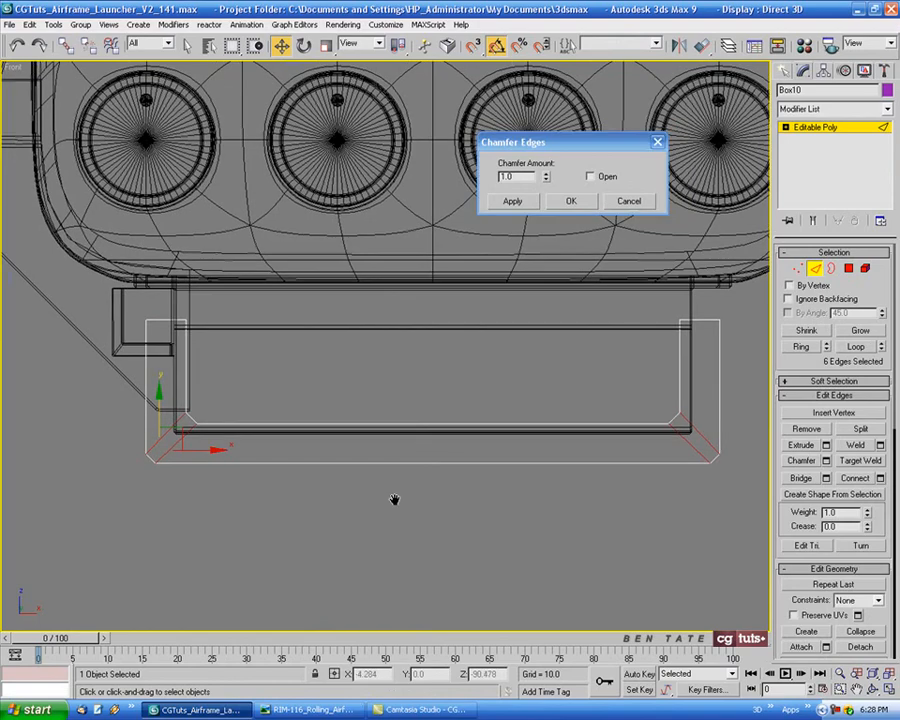
{"action": "left_click_drag", "start_coordinate": [514, 176], "coordinate": [492, 179]}
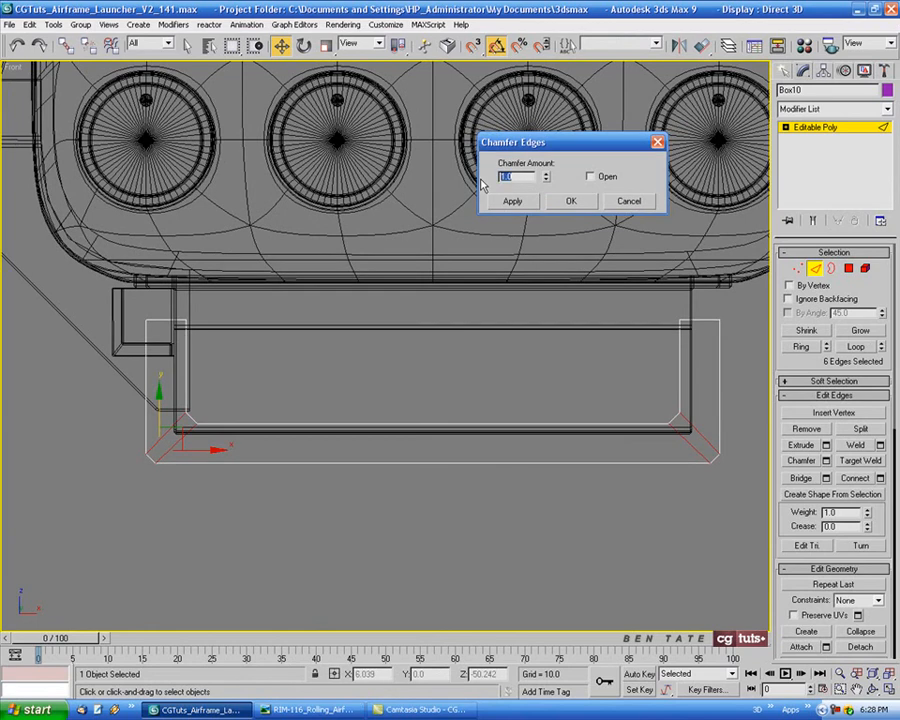
{"action": "key", "text": "Return"}
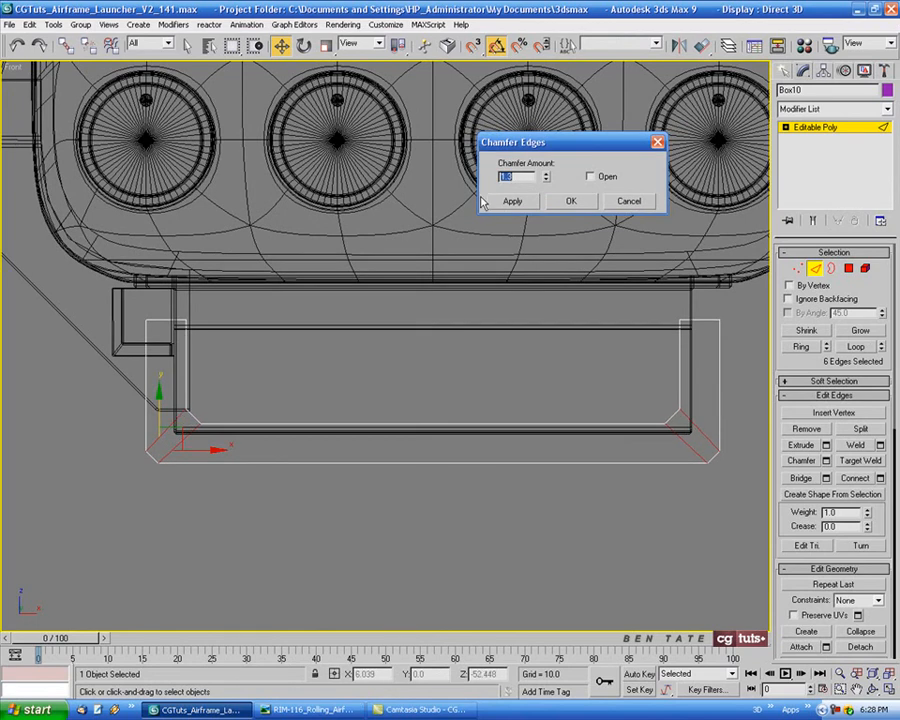
{"action": "middle_click_drag", "start_coordinate": [452, 300], "coordinate": [428, 302]}
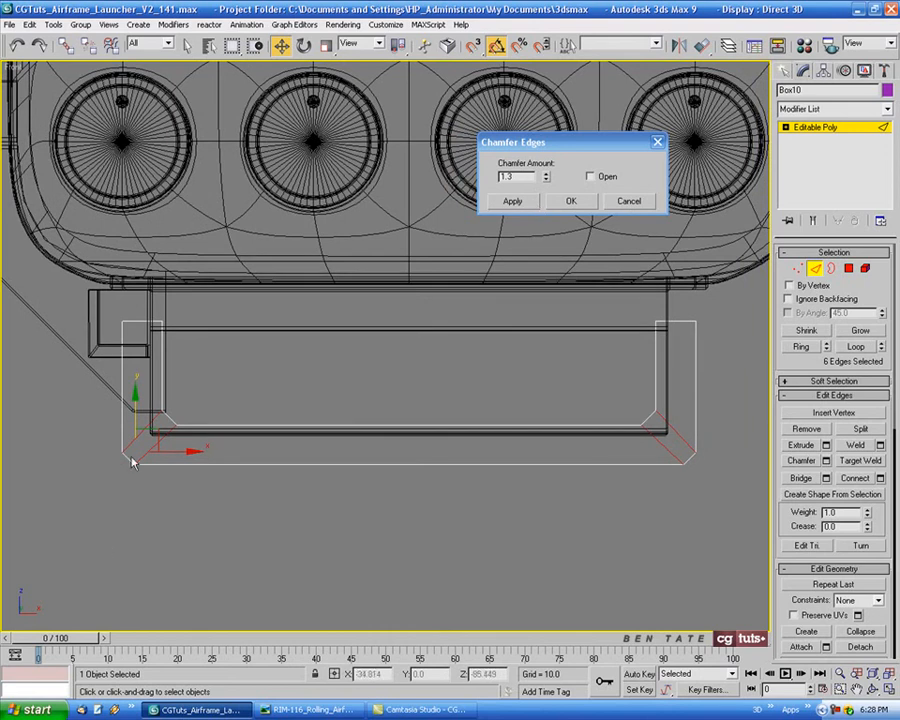
{"action": "left_click", "coordinate": [572, 201]}
Inspect the bracket's chamfered corners in the perspective and front views.
{"action": "key", "text": "alt+w"}
{"action": "key", "text": "alt+w"}
{"action": "middle_click_drag", "start_coordinate": [512, 466], "coordinate": [569, 432], "text": "alt"}
{"action": "middle_click_drag", "start_coordinate": [380, 523], "coordinate": [455, 475], "text": "alt"}
{"action": "key", "text": "alt+w"}
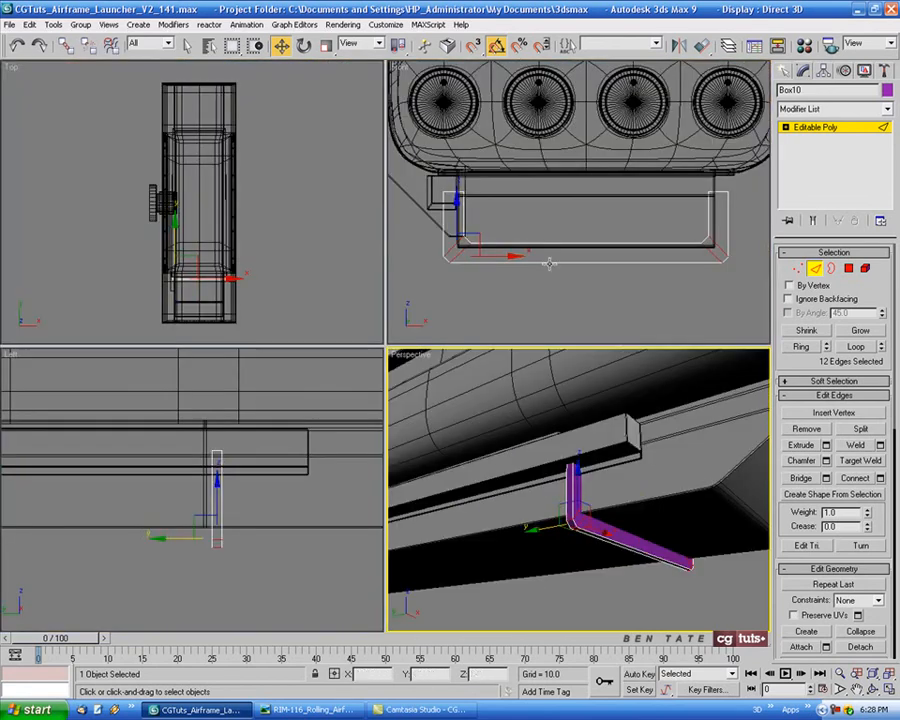
{"action": "right_click", "coordinate": [549, 263]}
{"action": "key", "text": "alt+w"}
{"action": "middle_click_drag", "start_coordinate": [589, 377], "coordinate": [597, 358]}
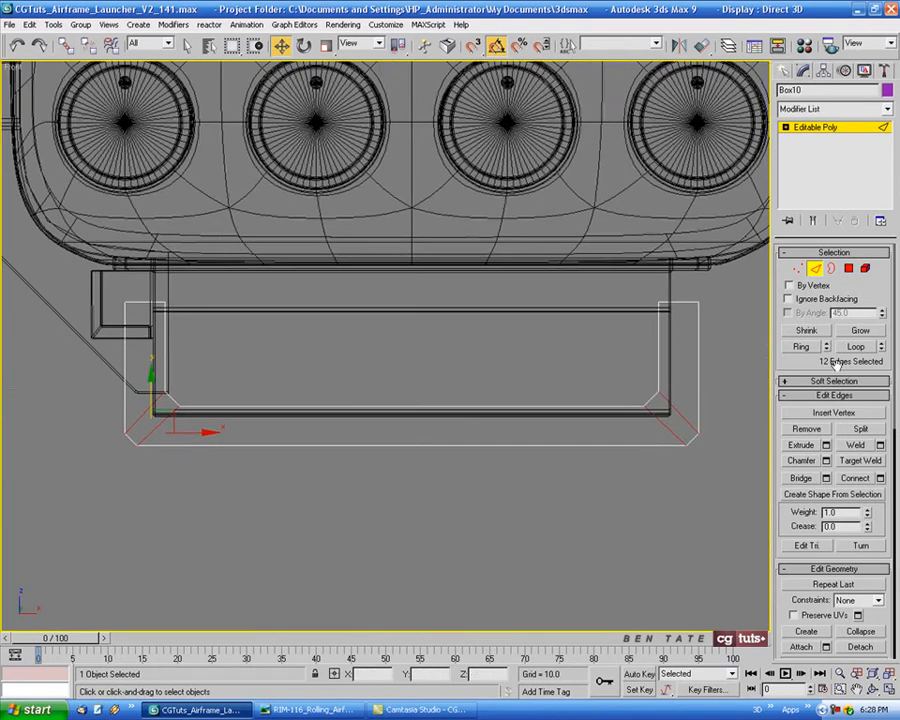
Select the two outer perimeter edge loops running along the bracket's arms and lower bar.
{"action": "key", "text": "alt+w"}
{"action": "right_click", "coordinate": [627, 542]}
{"action": "key", "text": "alt+w"}
{"action": "scroll", "coordinate": [576, 487], "scroll_direction": "up", "scroll_amount": 3}
{"action": "middle_click_drag", "start_coordinate": [576, 487], "coordinate": [464, 419], "text": "alt"}
{"action": "left_click", "coordinate": [388, 392]}
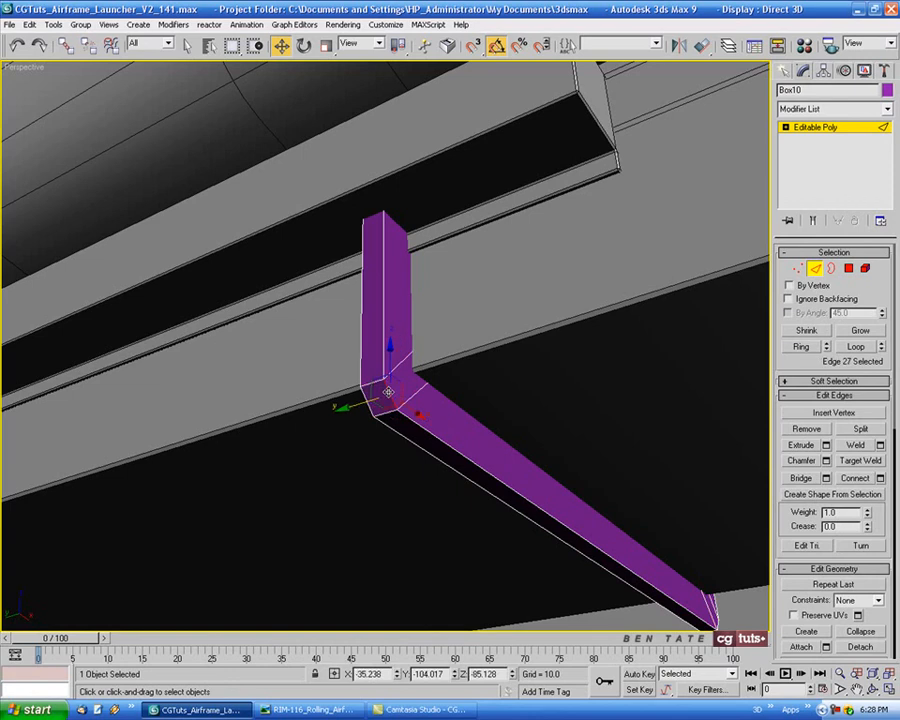
{"action": "left_click", "coordinate": [370, 410], "text": "ctrl"}
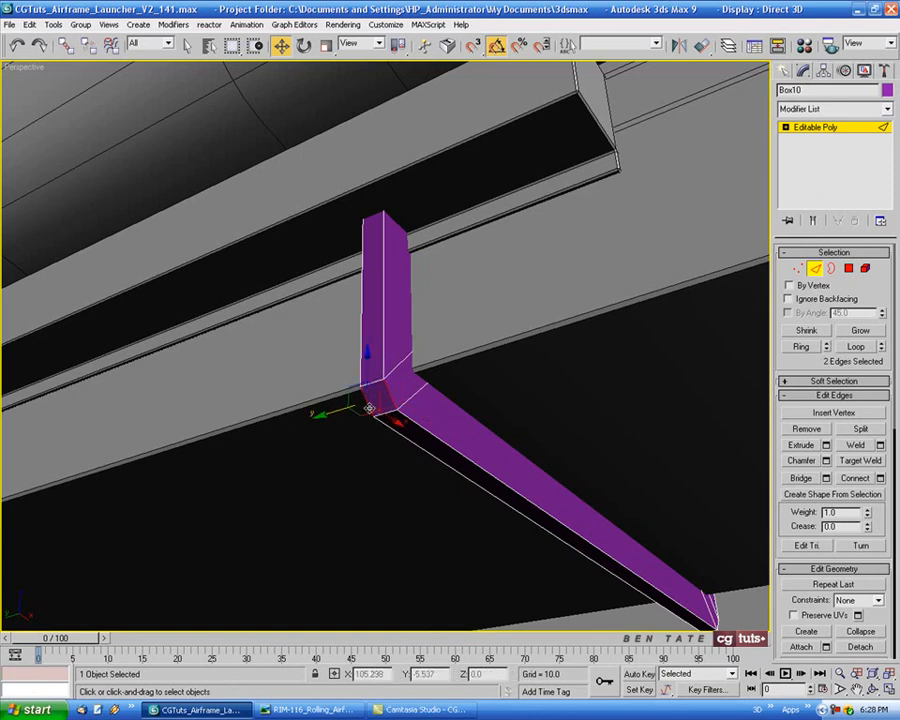
{"action": "left_click", "coordinate": [860, 347]}
Chamfer the selected outer edge loops of the bracket by 0.15.
{"action": "left_click", "coordinate": [826, 461]}
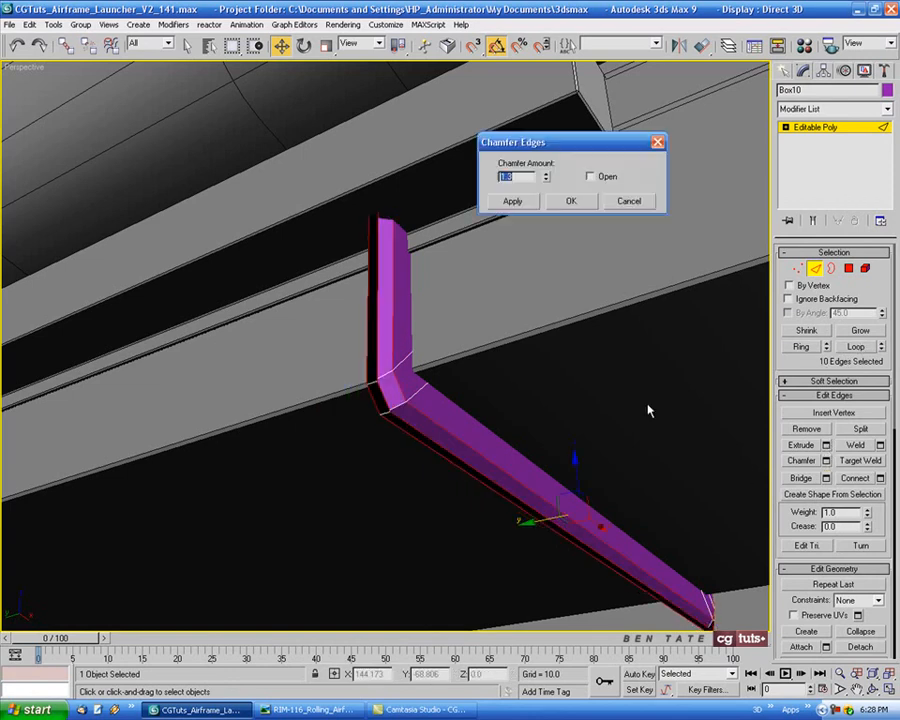
{"action": "left_click_drag", "start_coordinate": [545, 181], "coordinate": [544, 239]}
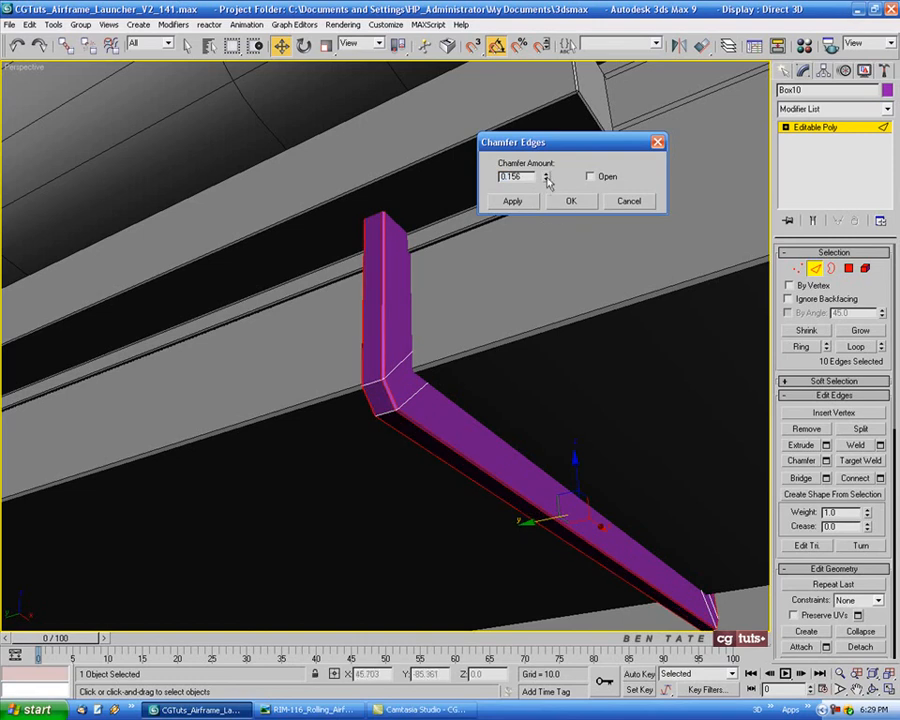
{"action": "mouse_move", "coordinate": [547, 182]}
{"action": "left_mouse_down"}
{"action": "mouse_move", "coordinate": [546, 174]}
{"action": "mouse_move", "coordinate": [547, 185]}
{"action": "left_mouse_up"}
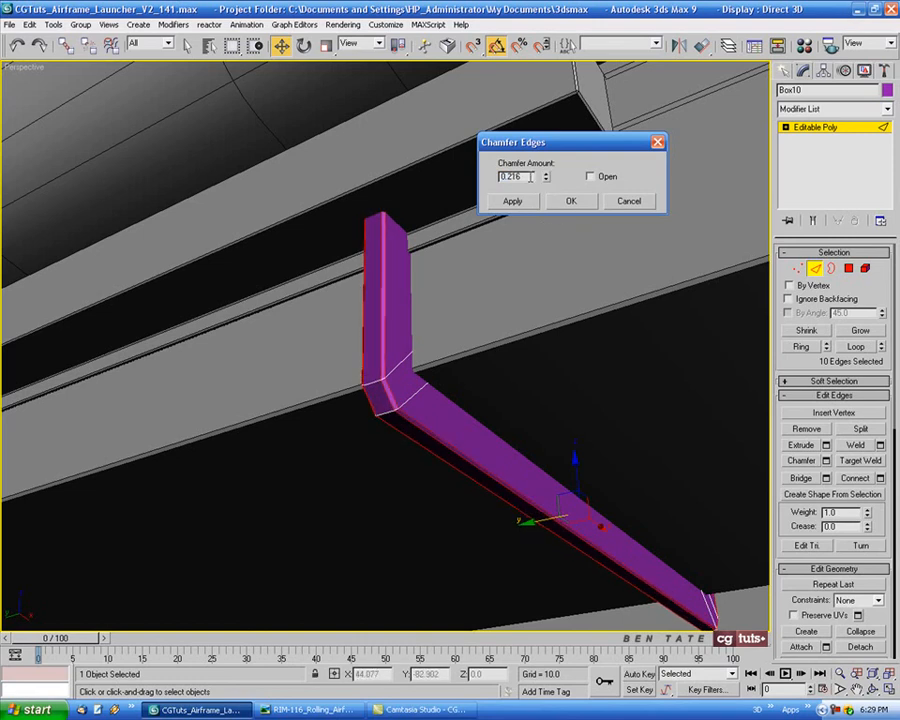
{"action": "type", "text": ".15"}
{"action": "key", "text": "Return"}
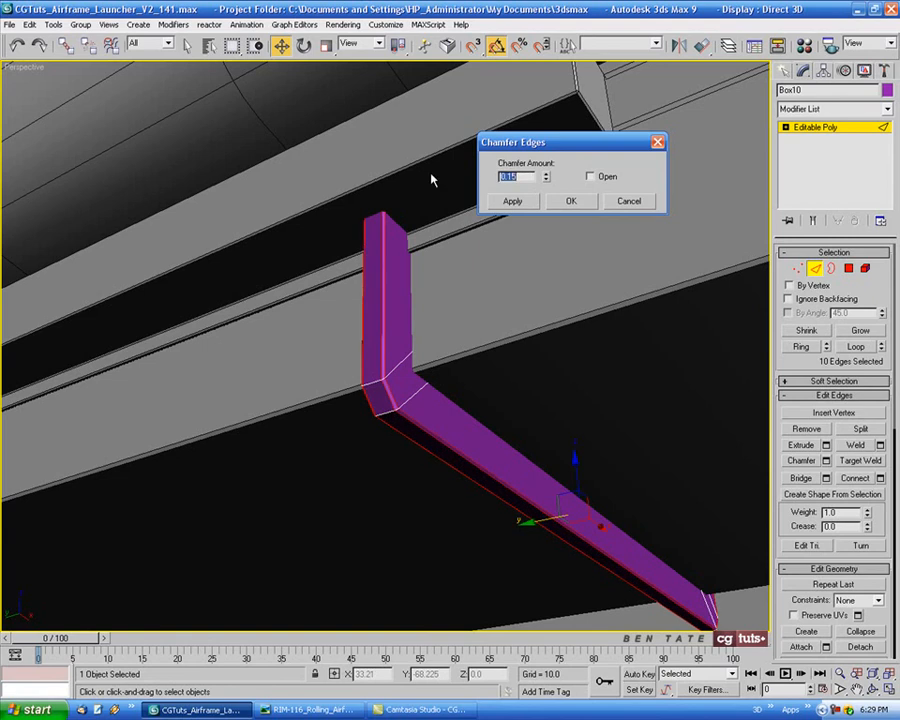
{"action": "middle_click_drag", "start_coordinate": [416, 208], "coordinate": [431, 325], "text": "alt"}
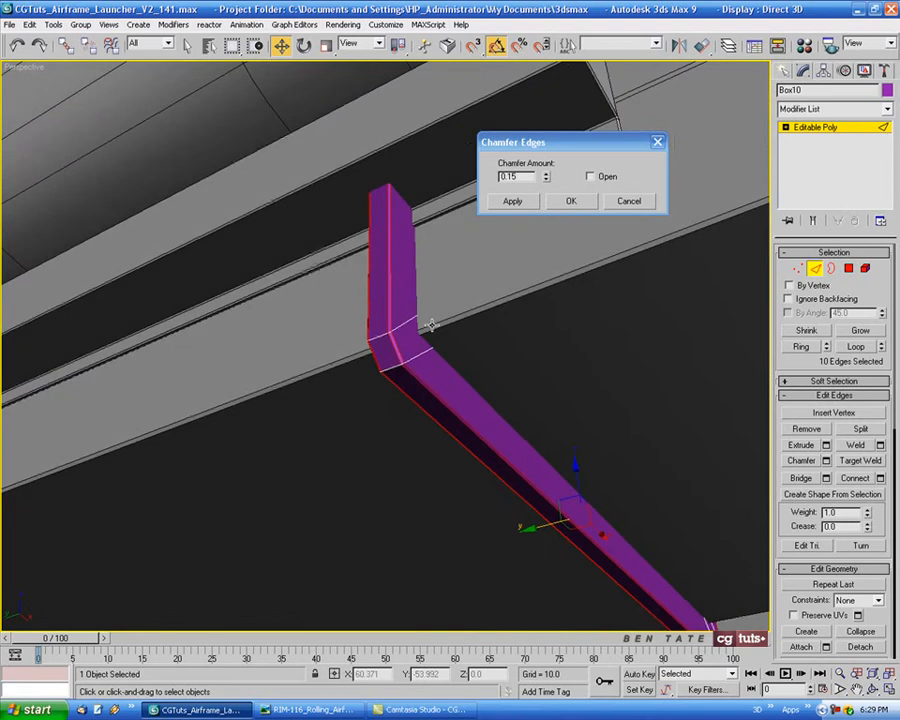
{"action": "scroll", "coordinate": [437, 328], "scroll_direction": "up", "scroll_amount": 4}
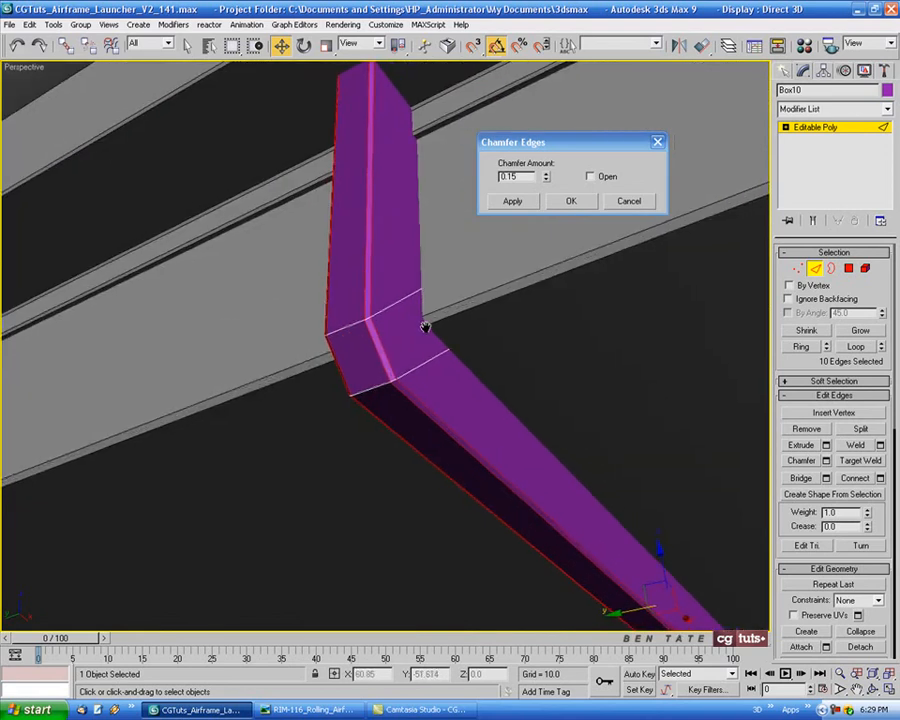
{"action": "left_click", "coordinate": [571, 201]}
Finish edge editing on the bracket and set its object colour to black.
{"action": "scroll", "coordinate": [555, 364], "scroll_direction": "down", "scroll_amount": 5}
{"action": "mouse_move", "coordinate": [565, 364]}
{"action": "middle_mouse_down", "text": "alt"}
{"action": "mouse_move", "coordinate": [396, 390]}
{"action": "mouse_move", "coordinate": [400, 414]}
{"action": "mouse_move", "coordinate": [566, 404]}
{"action": "mouse_move", "coordinate": [566, 372]}
{"action": "middle_mouse_up", "text": "alt"}
{"action": "left_click", "coordinate": [817, 270]}
{"action": "middle_click_drag", "start_coordinate": [645, 360], "coordinate": [352, 390], "text": "alt"}
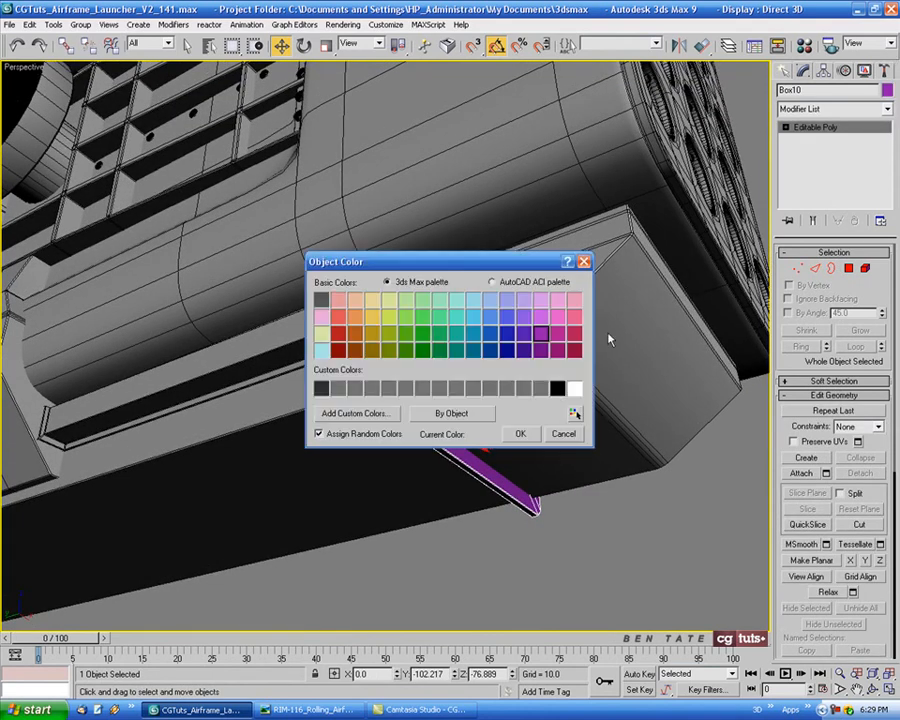
{"action": "left_click", "coordinate": [557, 389]}
{"action": "left_click", "coordinate": [520, 433]}
{"action": "middle_click_drag", "start_coordinate": [534, 452], "coordinate": [546, 464], "text": "alt"}
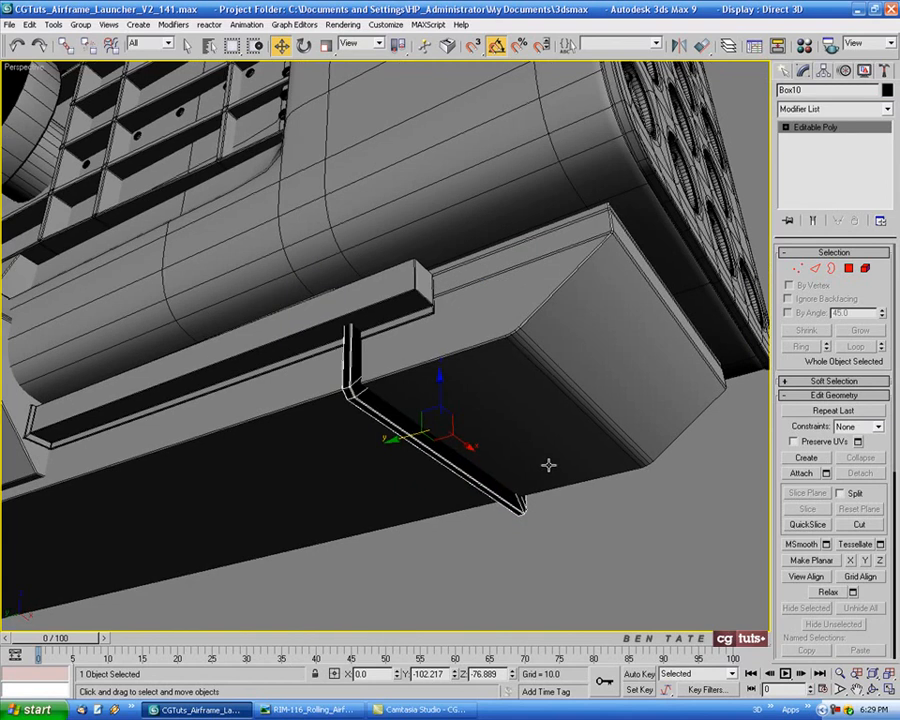
Assign the 01 - Default material to the bracket and frame it in the perspective view.
{"action": "key", "text": "m"}
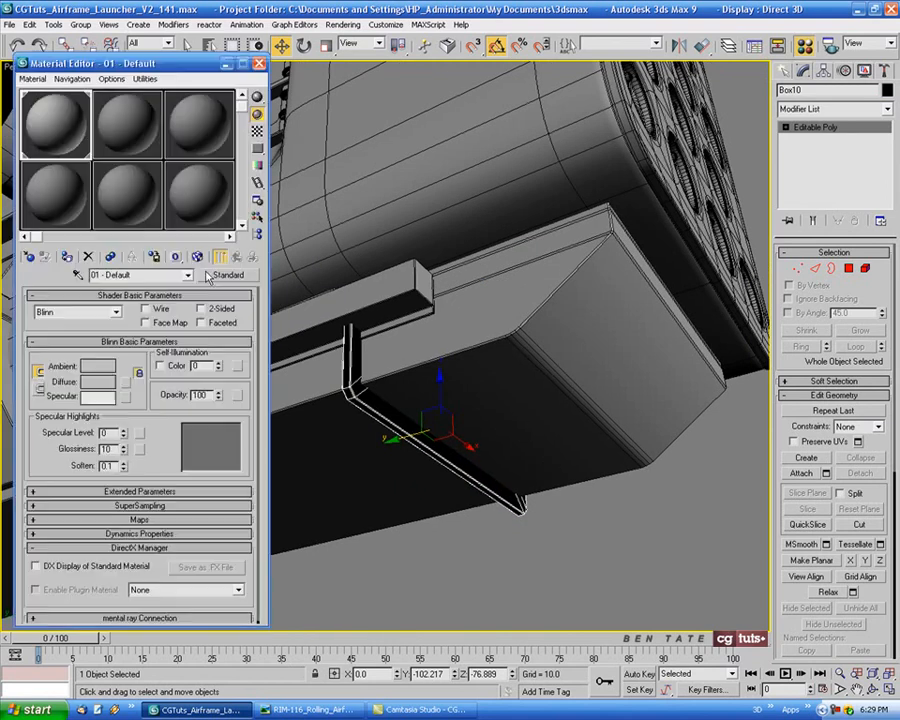
{"action": "left_click", "coordinate": [70, 258]}
{"action": "left_click", "coordinate": [259, 64]}
{"action": "middle_click_drag", "start_coordinate": [404, 244], "coordinate": [500, 371], "text": "alt"}
{"action": "key", "text": "z"}
Check the launcher reference photo and select the ring of lengthwise edges along the bracket's lower bar.
{"action": "left_click", "coordinate": [308, 709]}
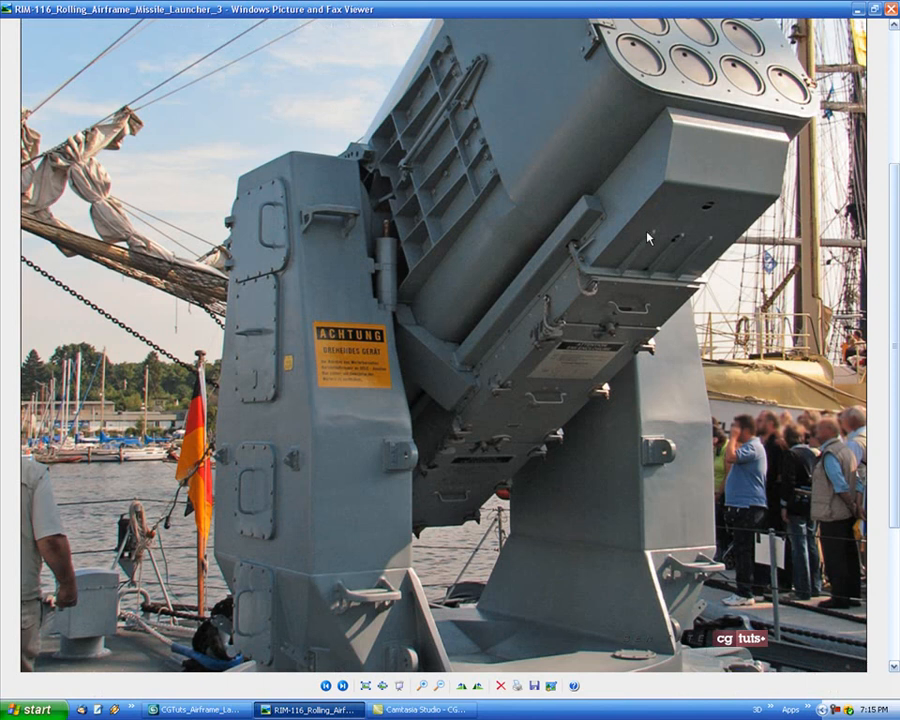
{"action": "left_click", "coordinate": [197, 709]}
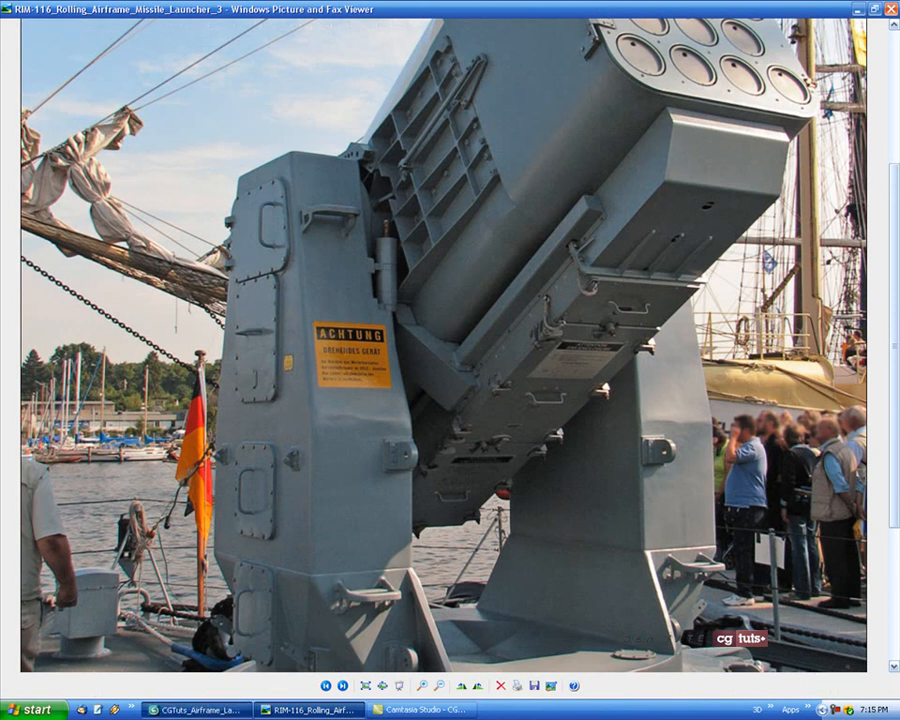
{"action": "middle_click_drag", "start_coordinate": [522, 480], "coordinate": [567, 483]}
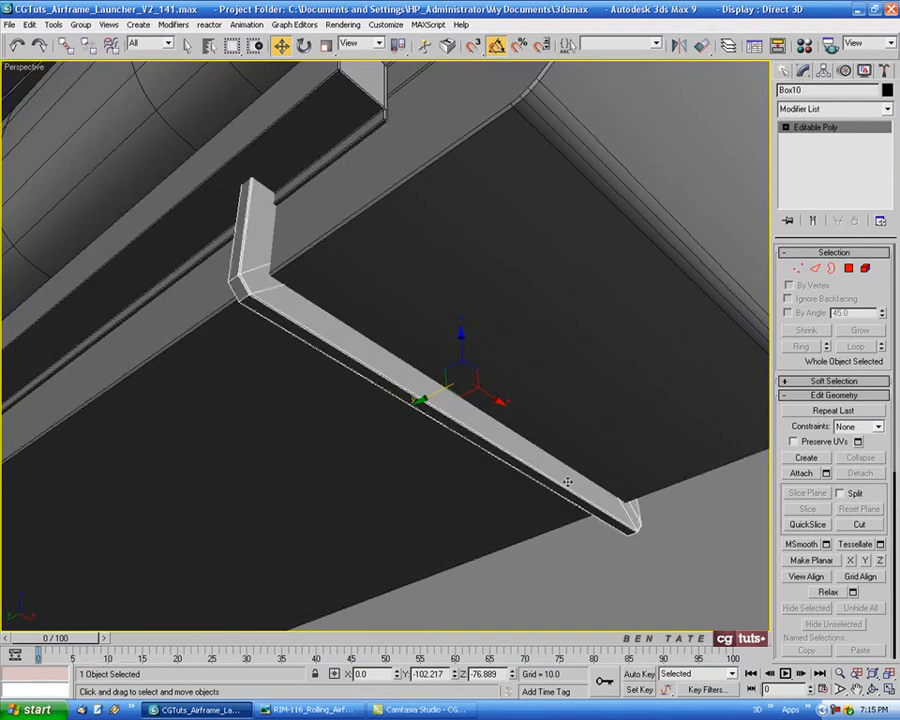
{"action": "key", "text": "2"}
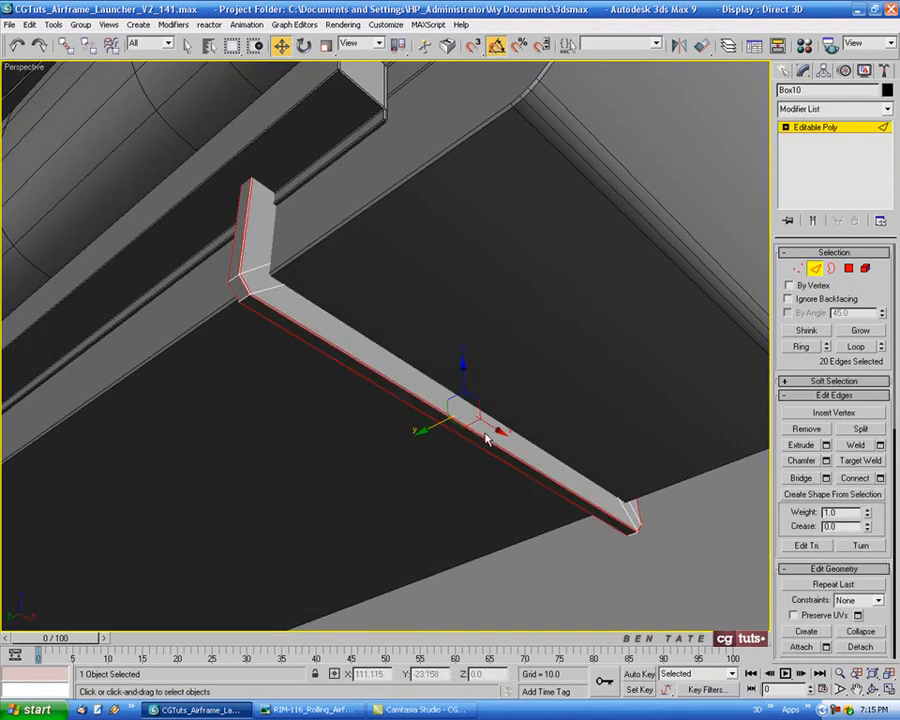
{"action": "left_click", "coordinate": [481, 436]}
{"action": "left_click", "coordinate": [808, 346]}
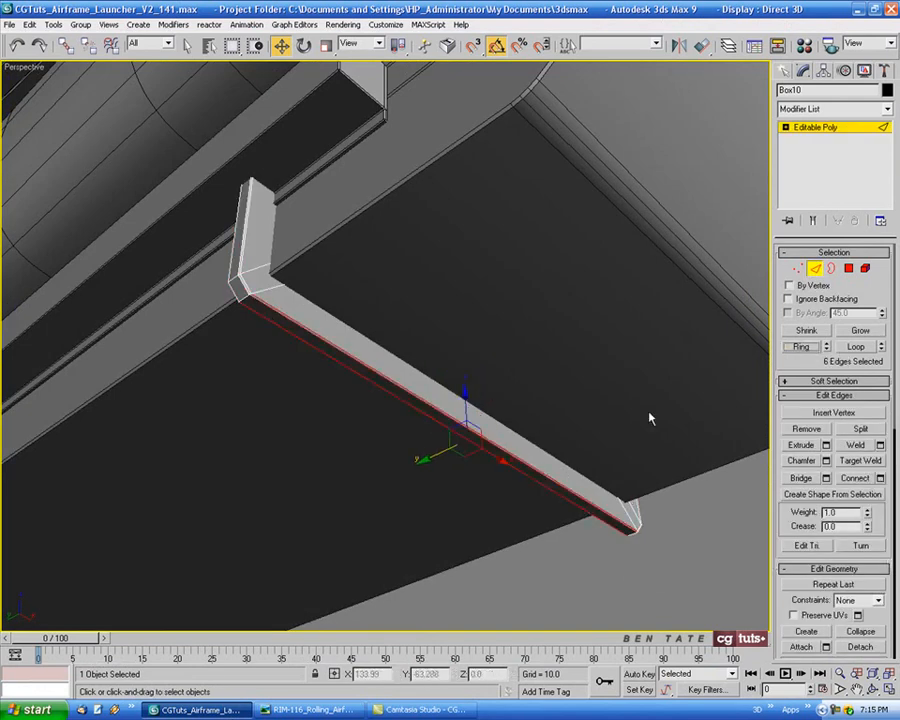
{"action": "middle_click_drag", "start_coordinate": [649, 416], "coordinate": [608, 420], "text": "alt"}
Connect the lower bar's lengthwise edges with 3 segments in the front view.
{"action": "key", "text": "alt+w"}
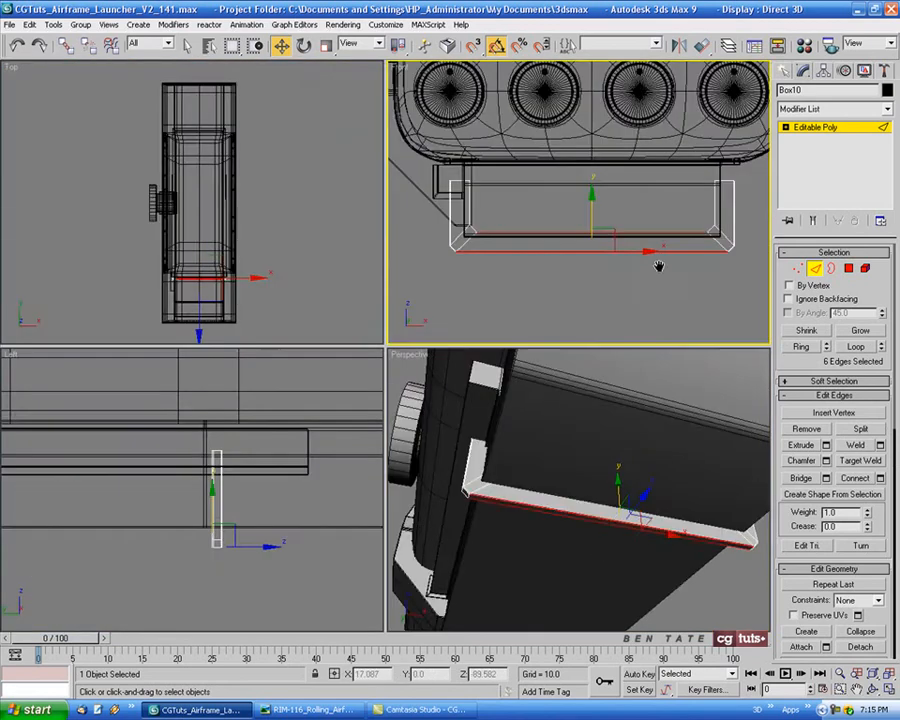
{"action": "right_click", "coordinate": [657, 263]}
{"action": "key", "text": "alt+w"}
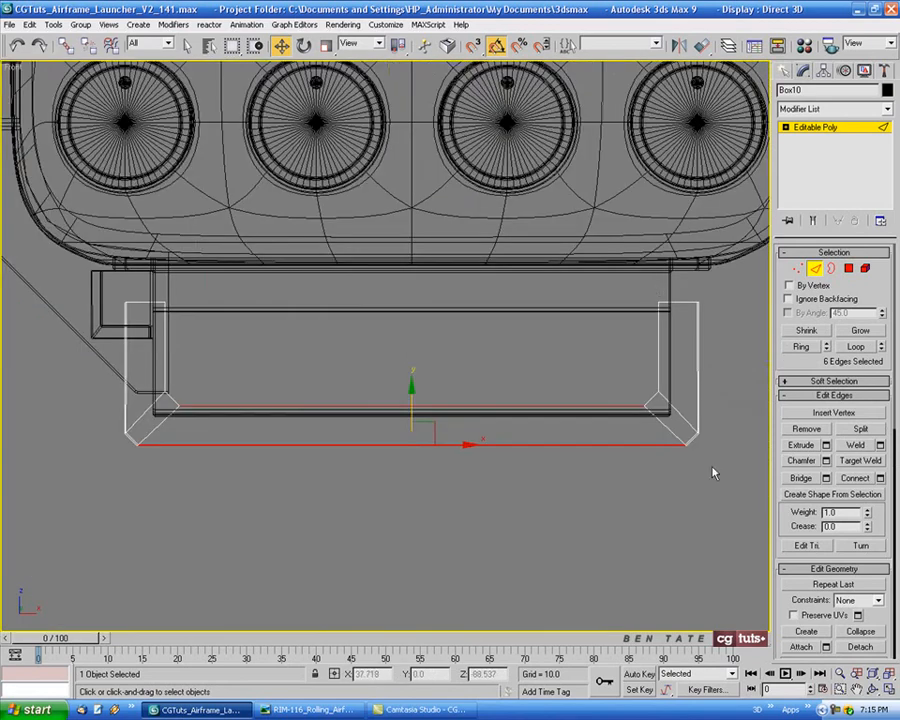
{"action": "left_click", "coordinate": [880, 478]}
{"action": "left_click", "coordinate": [567, 176]}
{"action": "left_click", "coordinate": [567, 176]}
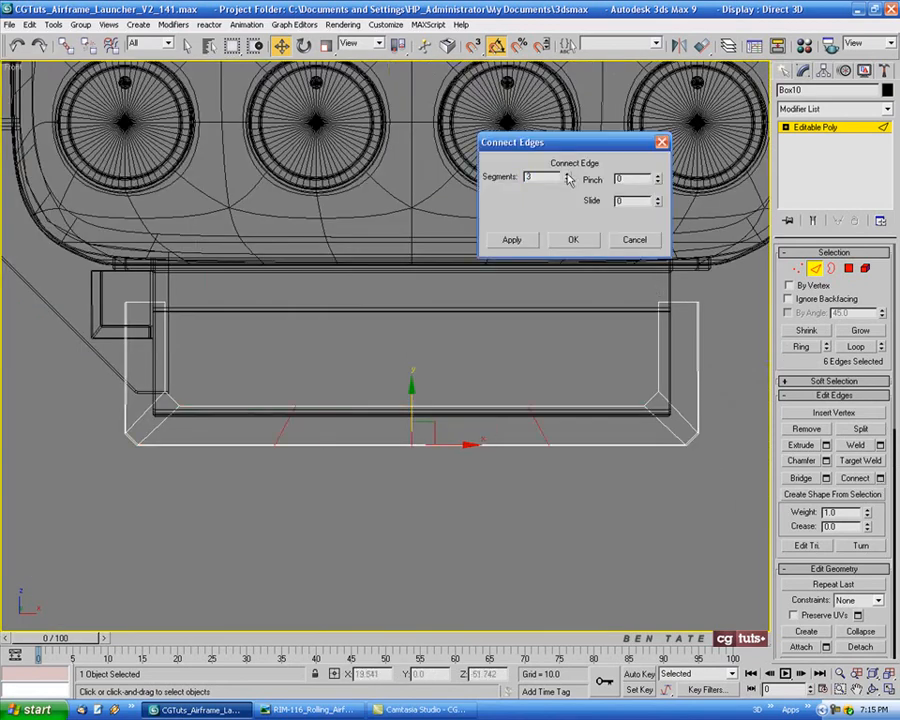
{"action": "left_click", "coordinate": [587, 244]}
Straighten the two slanted outer cuts on the lower bar by making each one's vertices planar in X.
{"action": "mouse_move", "coordinate": [572, 360]}
{"action": "middle_mouse_down"}
{"action": "mouse_move", "coordinate": [551, 340]}
{"action": "mouse_move", "coordinate": [557, 346]}
{"action": "middle_mouse_up"}
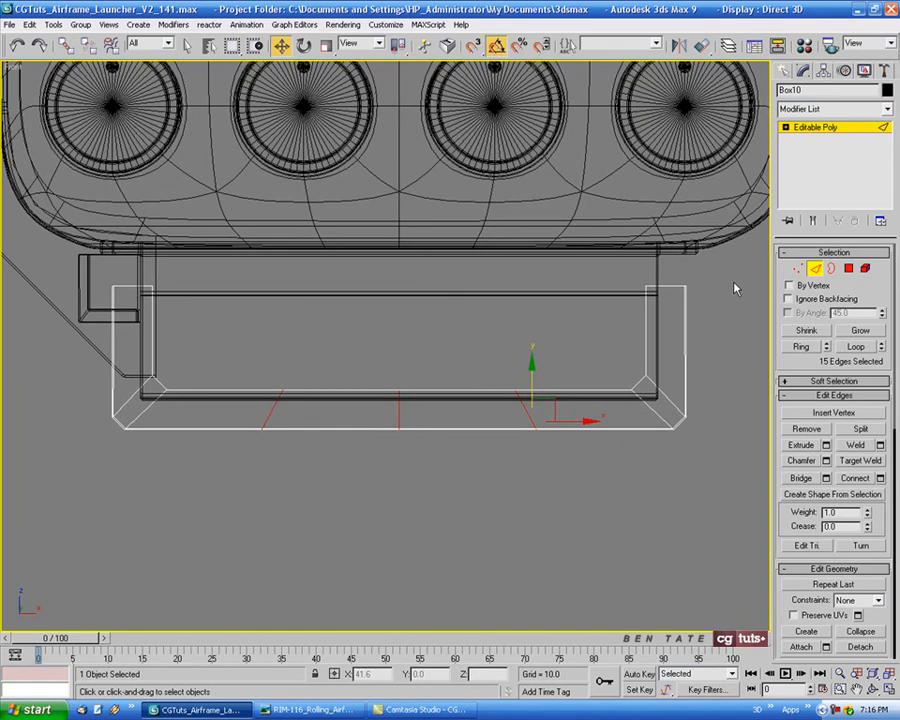
{"action": "left_click", "coordinate": [797, 268]}
{"action": "left_click_drag", "start_coordinate": [494, 358], "coordinate": [556, 476]}
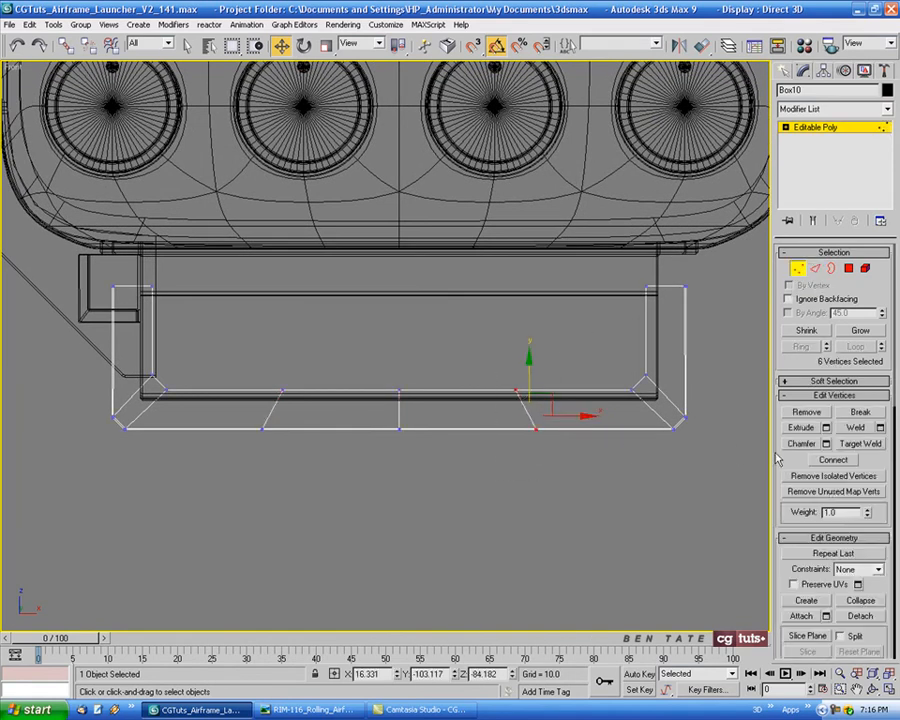
{"action": "scroll", "coordinate": [786, 457], "scroll_direction": "down", "scroll_amount": 5}
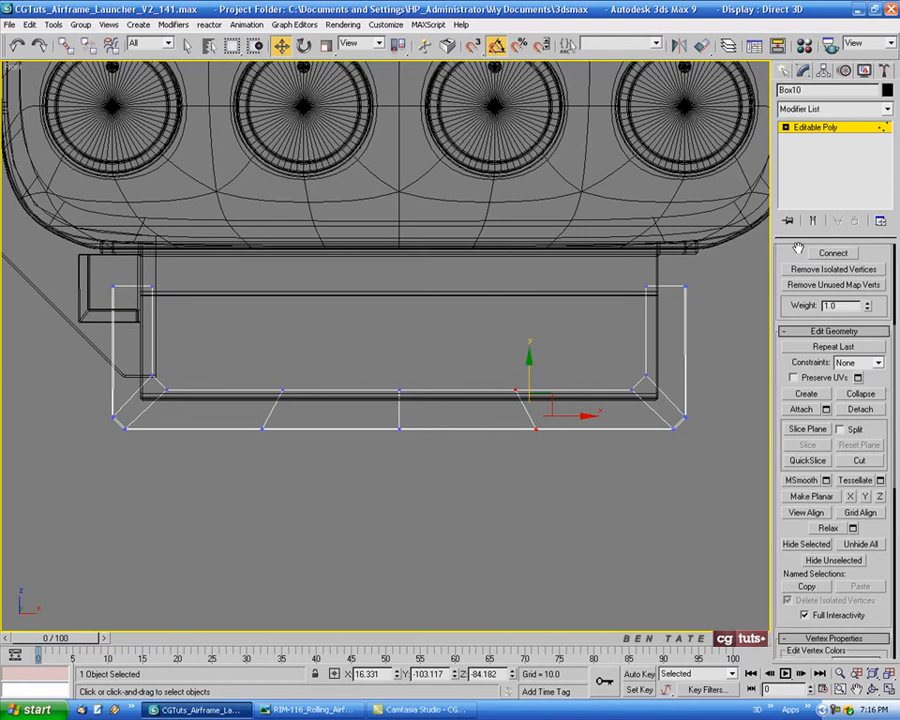
{"action": "left_click", "coordinate": [851, 490]}
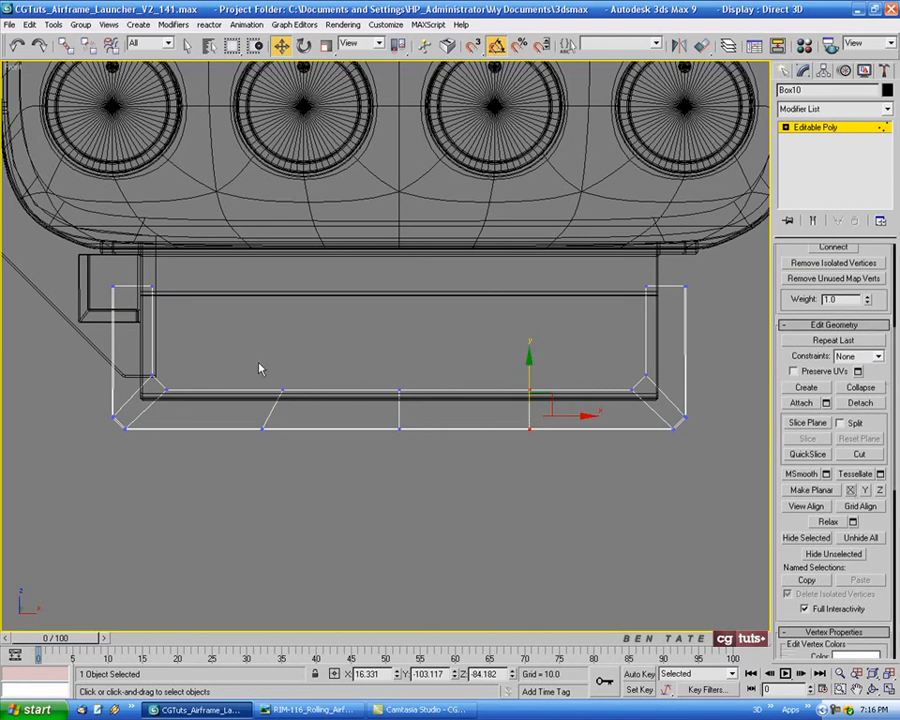
{"action": "left_click_drag", "start_coordinate": [222, 364], "coordinate": [287, 416]}
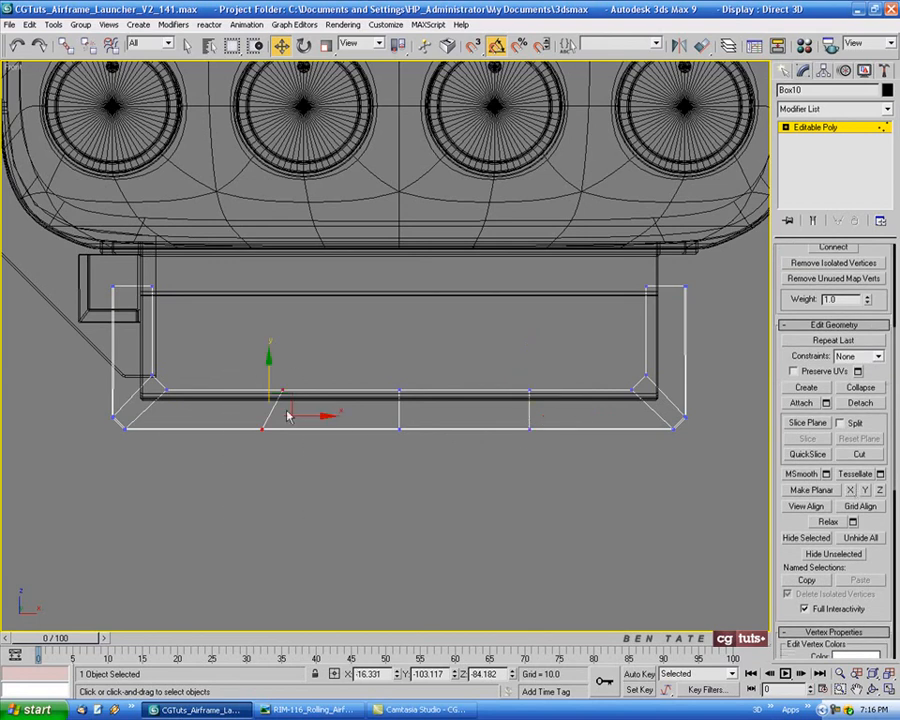
{"action": "left_click", "coordinate": [797, 492]}
{"action": "middle_click_drag", "start_coordinate": [558, 452], "coordinate": [585, 455]}
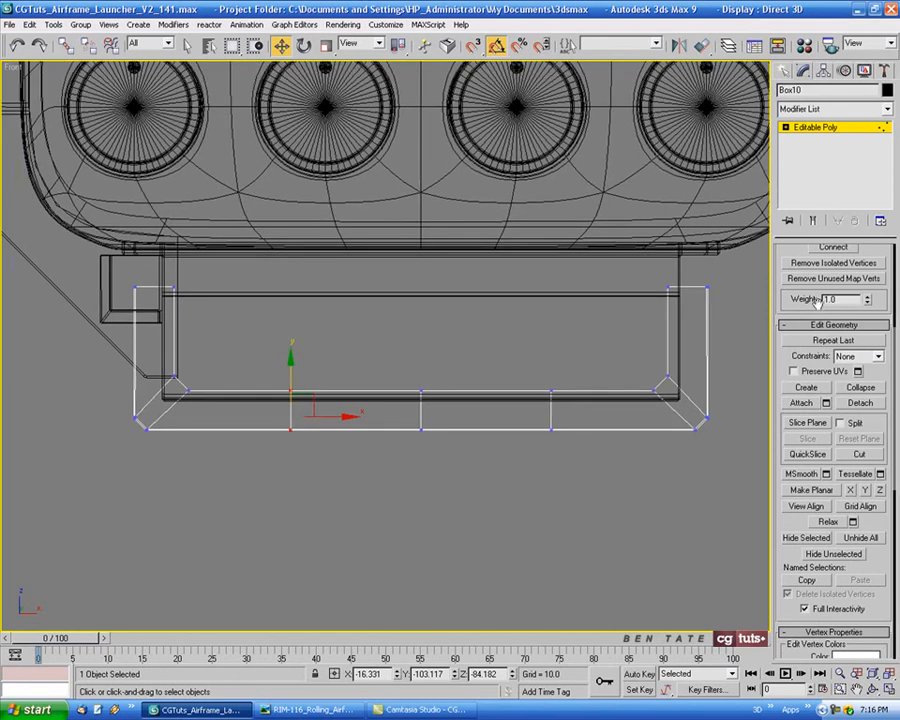
Chamfer the three vertical edge loops on the lower bar by 1.2, checking the launcher reference photo.
{"action": "left_click_drag", "start_coordinate": [797, 300], "coordinate": [806, 478]}
{"action": "left_click", "coordinate": [815, 253]}
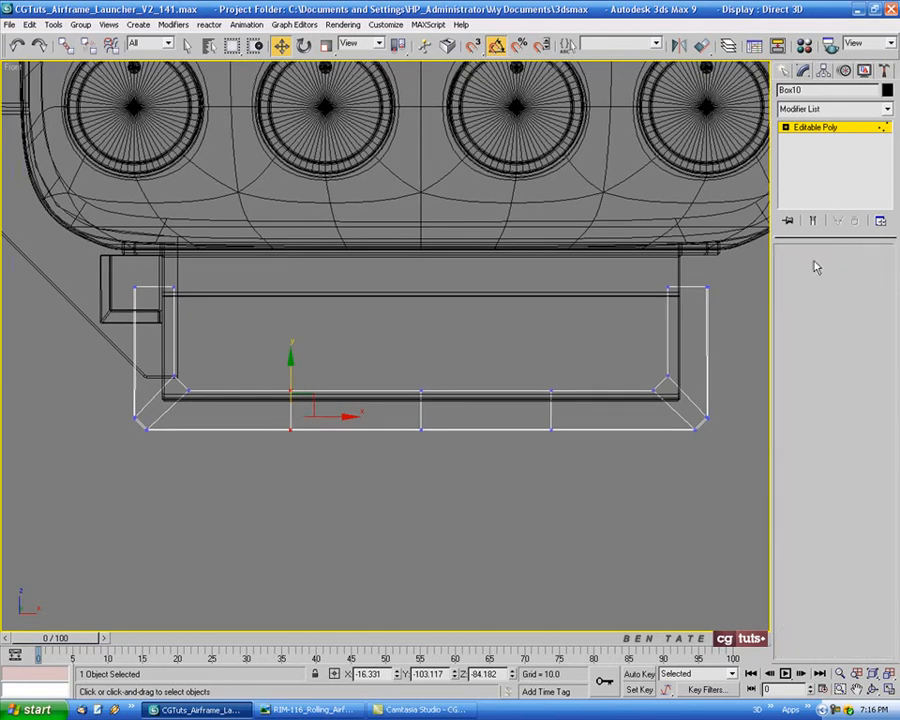
{"action": "middle_click_drag", "start_coordinate": [561, 508], "coordinate": [563, 518]}
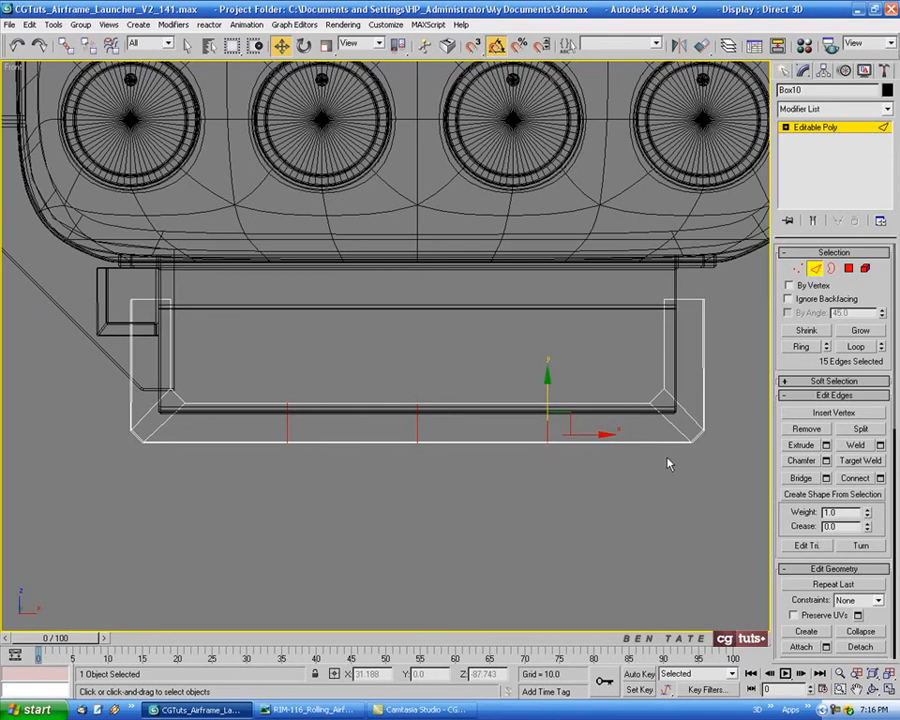
{"action": "left_click", "coordinate": [826, 462]}
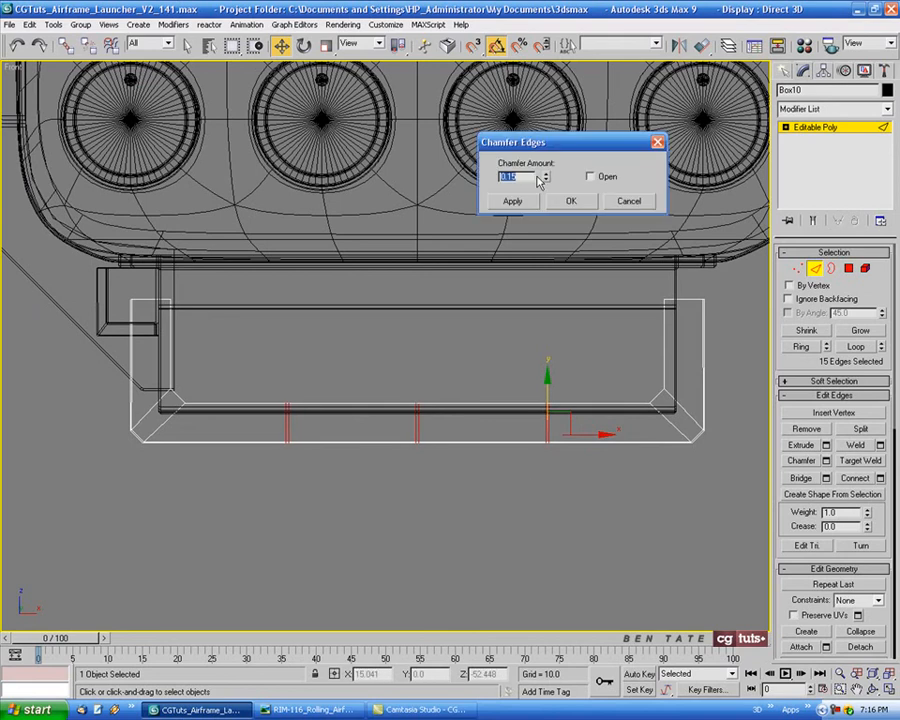
{"action": "left_click_drag", "start_coordinate": [545, 174], "coordinate": [546, 131]}
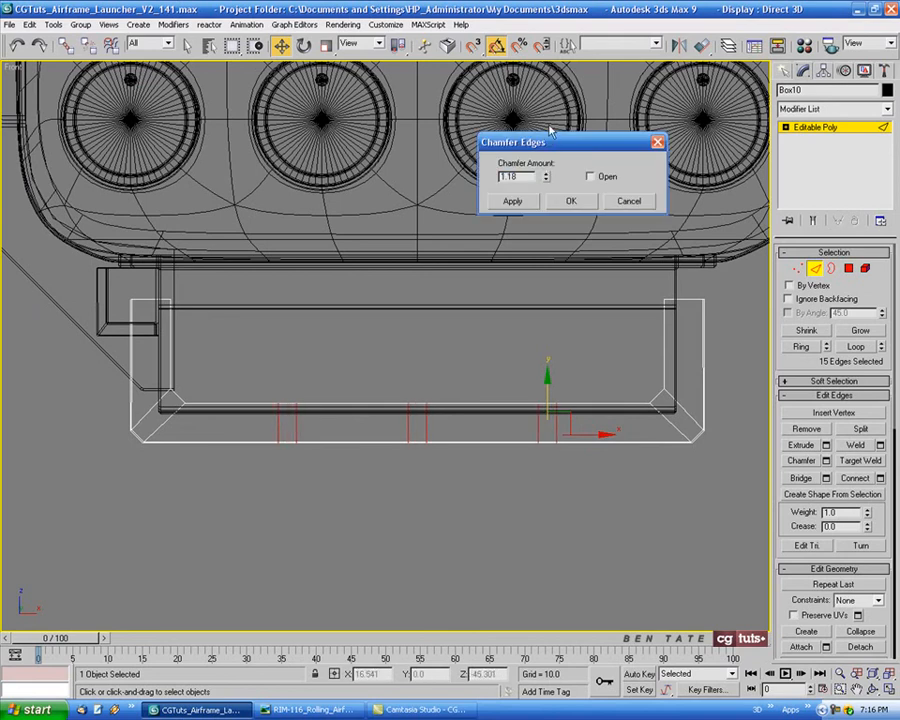
{"action": "left_click", "coordinate": [318, 709]}
{"action": "left_click_drag", "start_coordinate": [524, 176], "coordinate": [454, 178]}
{"action": "type", "text": "1.2"}
{"action": "key", "text": "Return"}
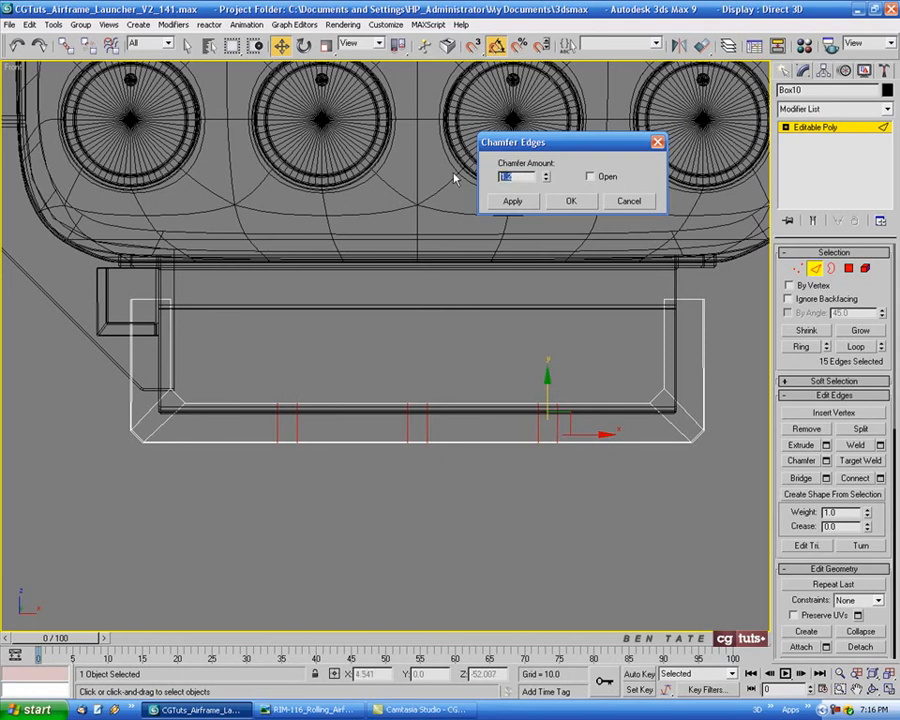
{"action": "left_click", "coordinate": [570, 201]}
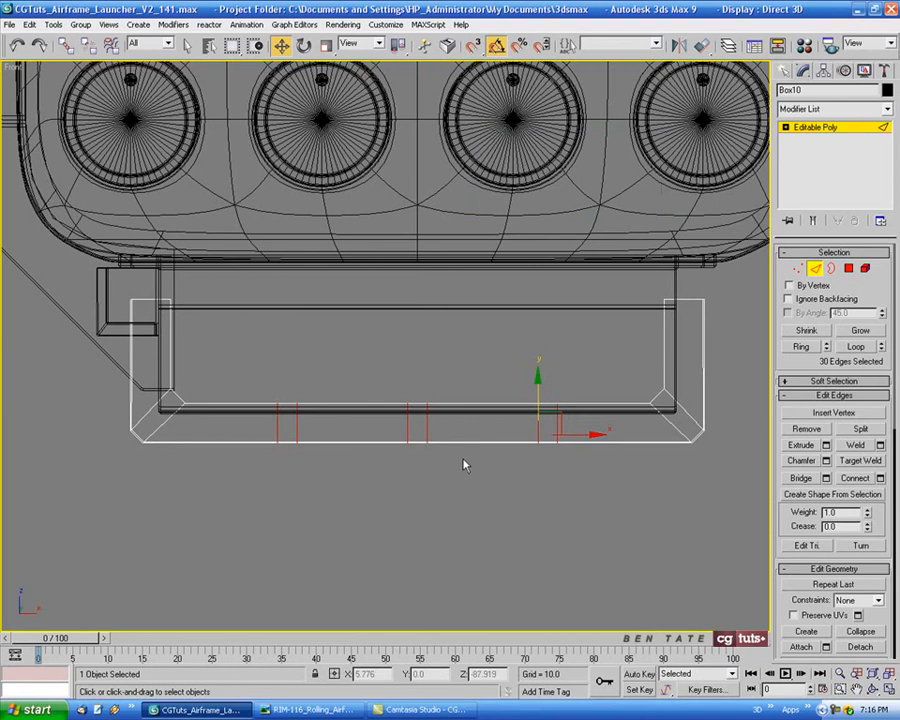
Connect the ring of crosswise edges around the U-shaped bracket with 1 segment and a slide of -65.
{"action": "left_click", "coordinate": [427, 430]}
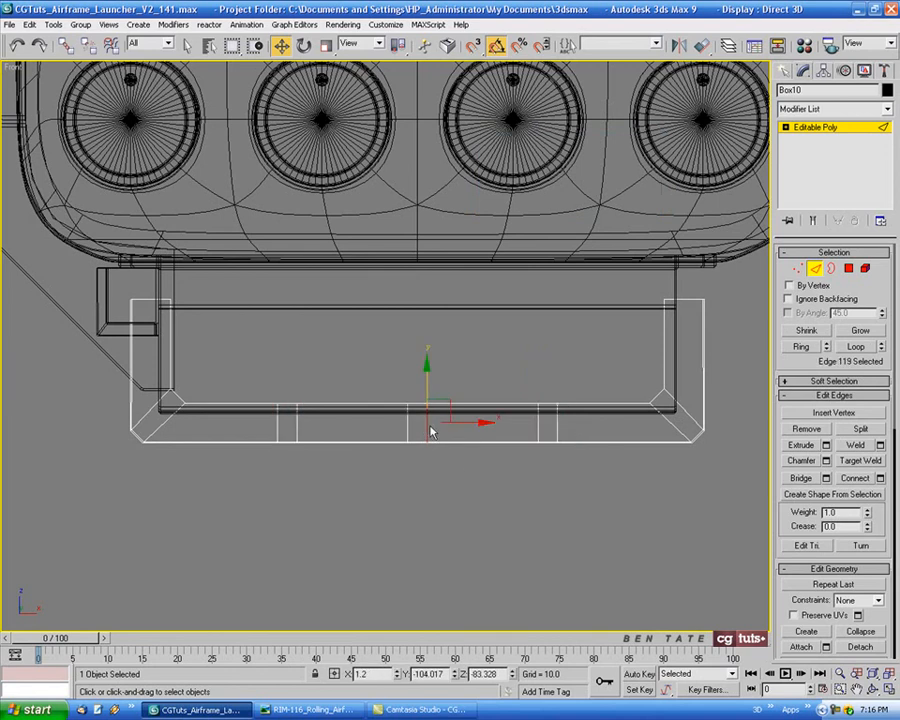
{"action": "left_click", "coordinate": [801, 347]}
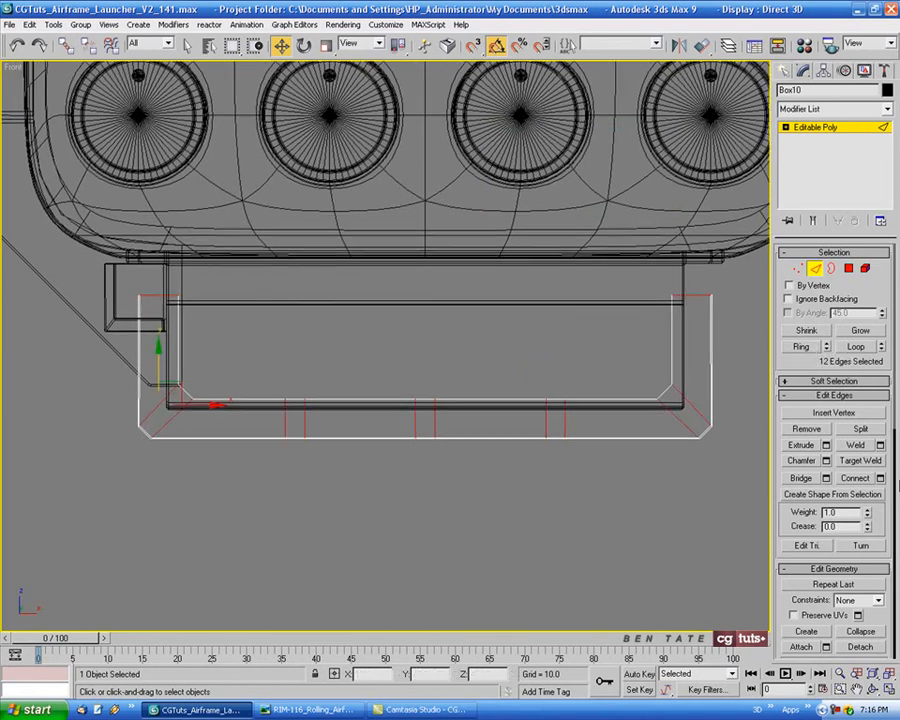
{"action": "left_click", "coordinate": [880, 479]}
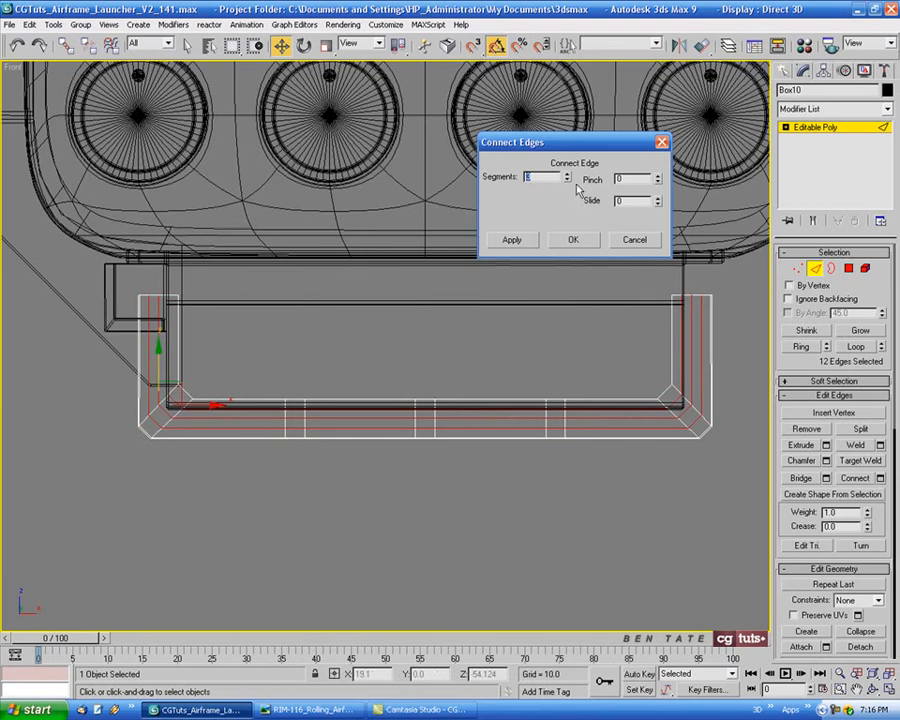
{"action": "left_click_drag", "start_coordinate": [658, 205], "coordinate": [670, 290]}
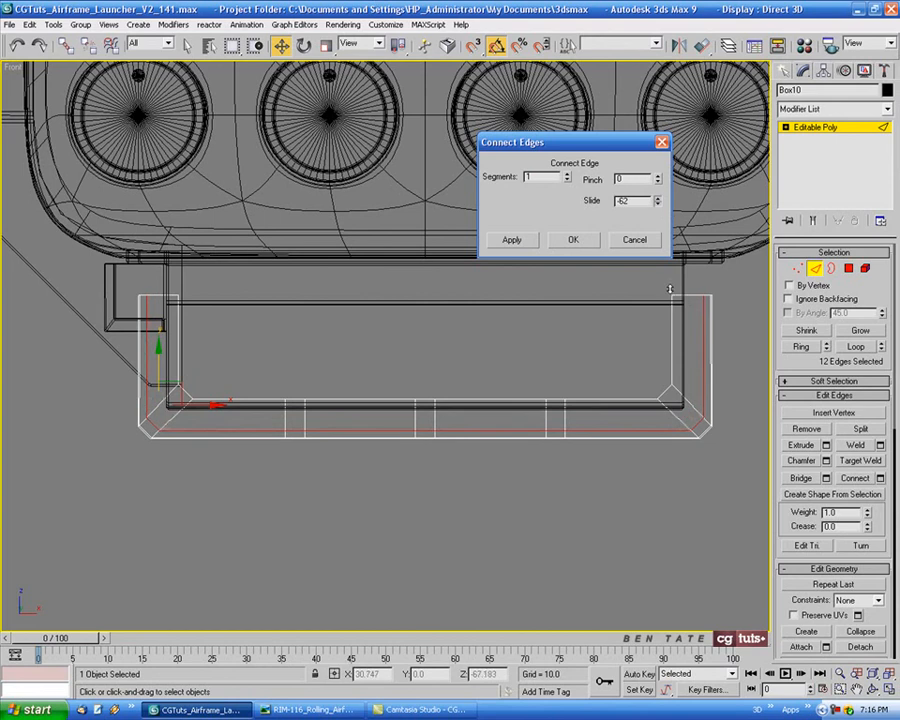
{"action": "left_click", "coordinate": [656, 205]}
{"action": "left_click", "coordinate": [656, 205]}
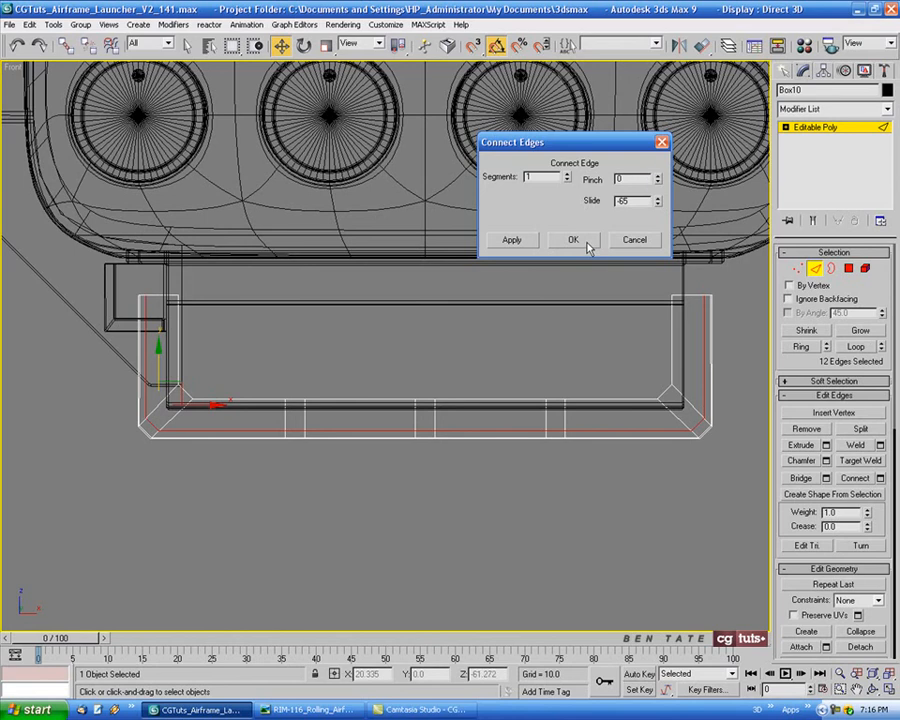
{"action": "left_click", "coordinate": [587, 242]}
Select the three narrow polygons between the paired cuts on the lower bar in the perspective view, ignoring backfacing ones.
{"action": "key", "text": "alt+w"}
{"action": "right_click", "coordinate": [642, 505]}
{"action": "key", "text": "alt+w"}
{"action": "middle_click_drag", "start_coordinate": [593, 472], "coordinate": [622, 462], "text": "alt"}
{"action": "left_click", "coordinate": [849, 270]}
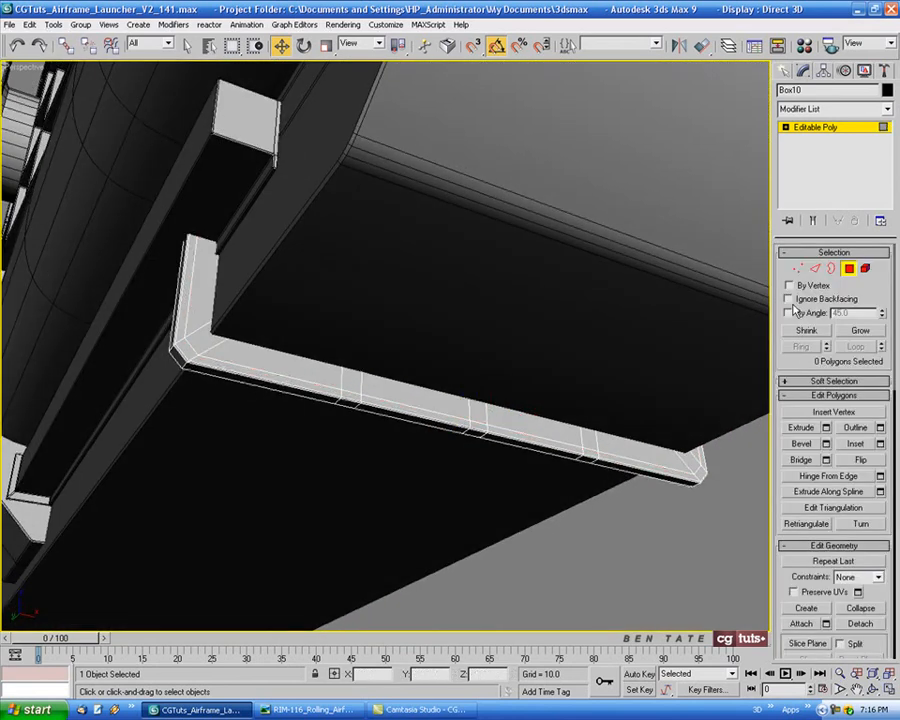
{"action": "left_click", "coordinate": [788, 299]}
{"action": "left_click", "coordinate": [588, 440]}
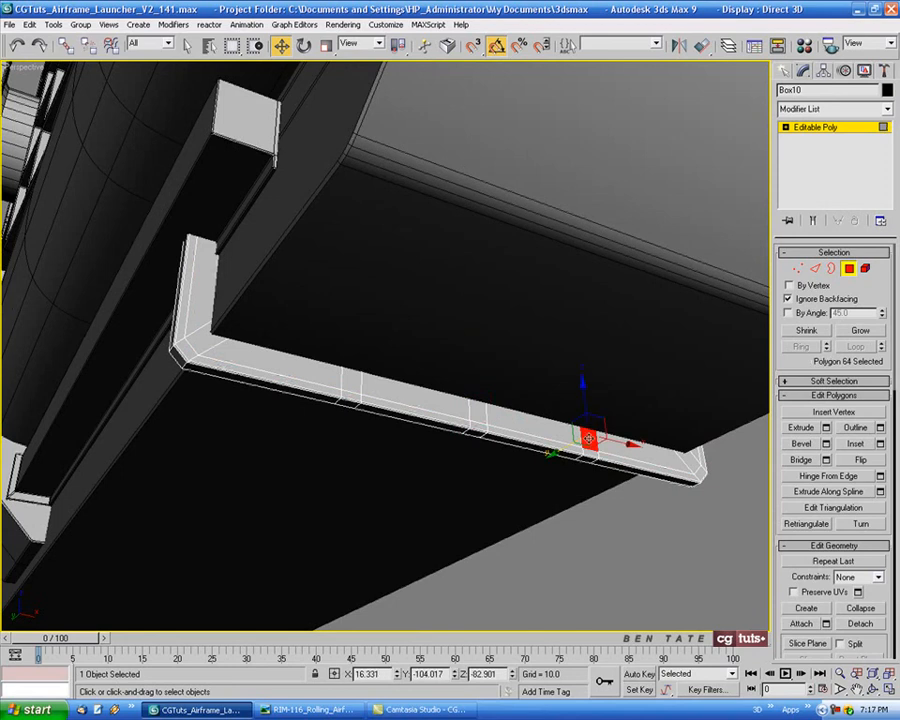
{"action": "left_click", "coordinate": [483, 415], "text": "ctrl"}
{"action": "middle_click_drag", "start_coordinate": [512, 463], "coordinate": [555, 423], "text": "alt"}
{"action": "scroll", "coordinate": [526, 440], "scroll_direction": "down", "scroll_amount": 2}
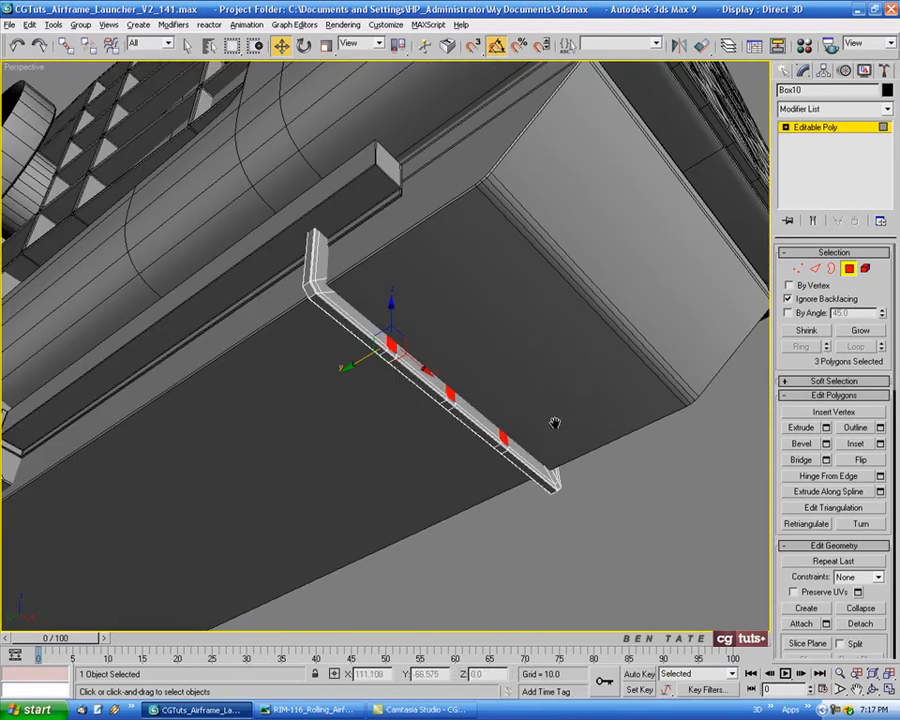
Extrude the three narrow bar polygons as a group by 26 to form ribs, checking the launcher reference photo.
{"action": "left_click", "coordinate": [826, 427]}
{"action": "left_click", "coordinate": [305, 709]}
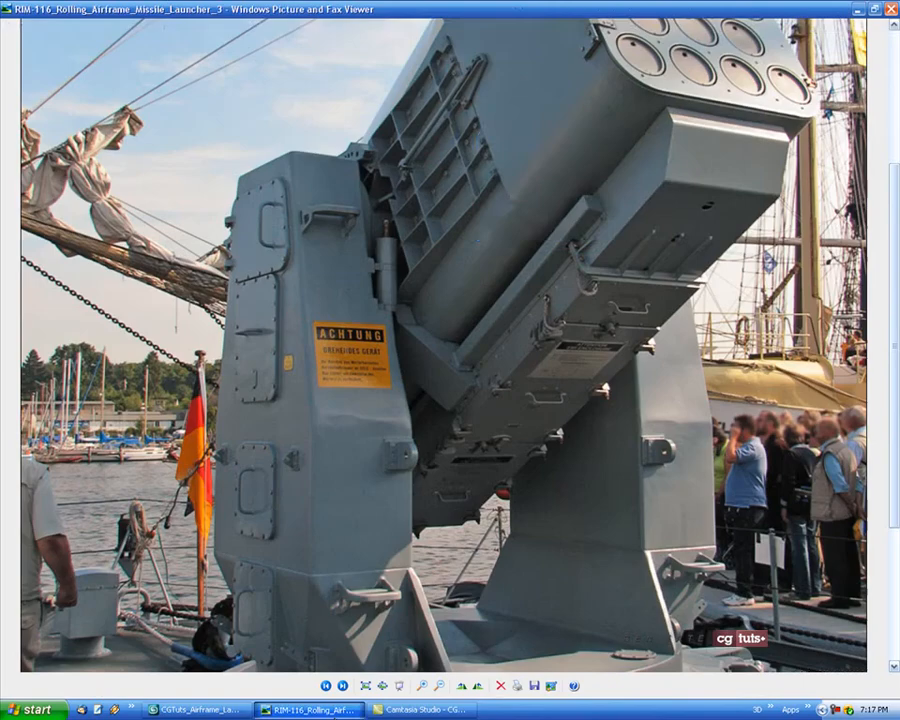
{"action": "key", "text": "alt+Tab"}
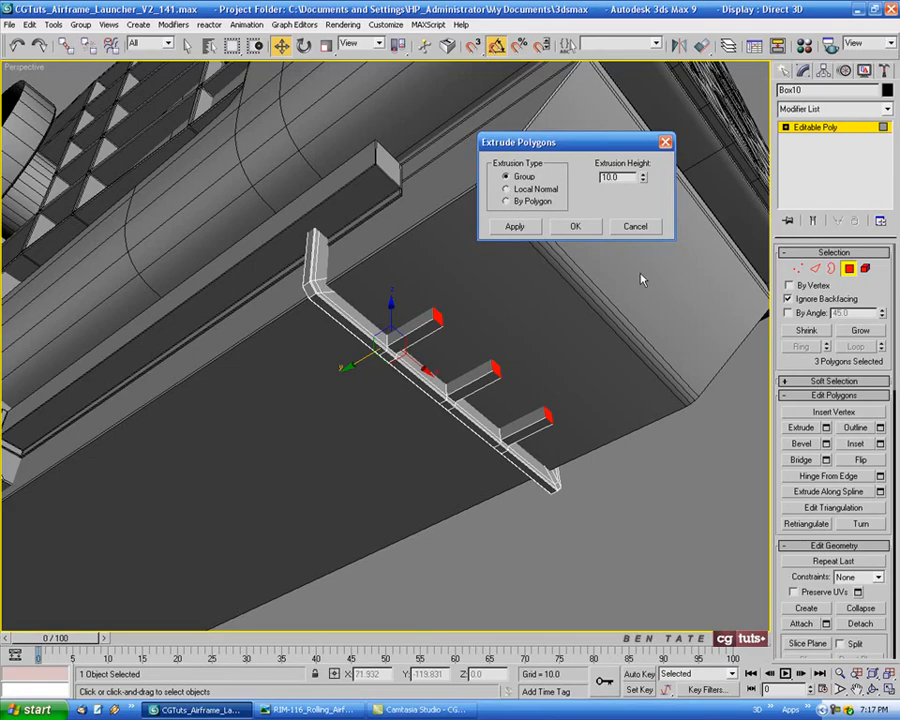
{"action": "left_click_drag", "start_coordinate": [643, 177], "coordinate": [682, 66]}
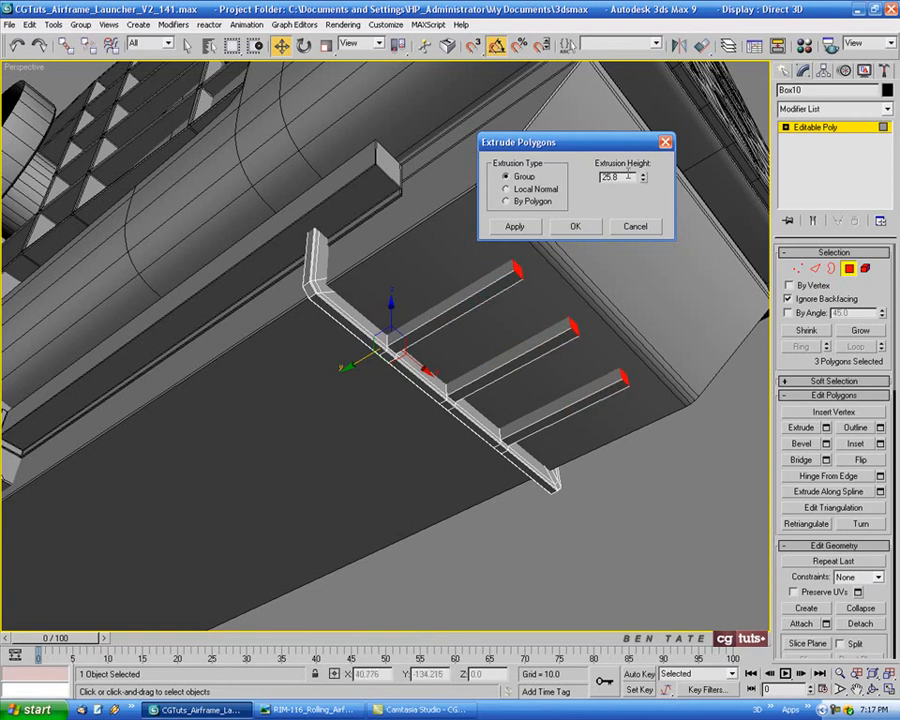
{"action": "left_click_drag", "start_coordinate": [625, 176], "coordinate": [576, 182]}
{"action": "middle_click_drag", "start_coordinate": [550, 329], "coordinate": [581, 338]}
{"action": "scroll", "coordinate": [581, 338], "scroll_direction": "down", "scroll_amount": 3}
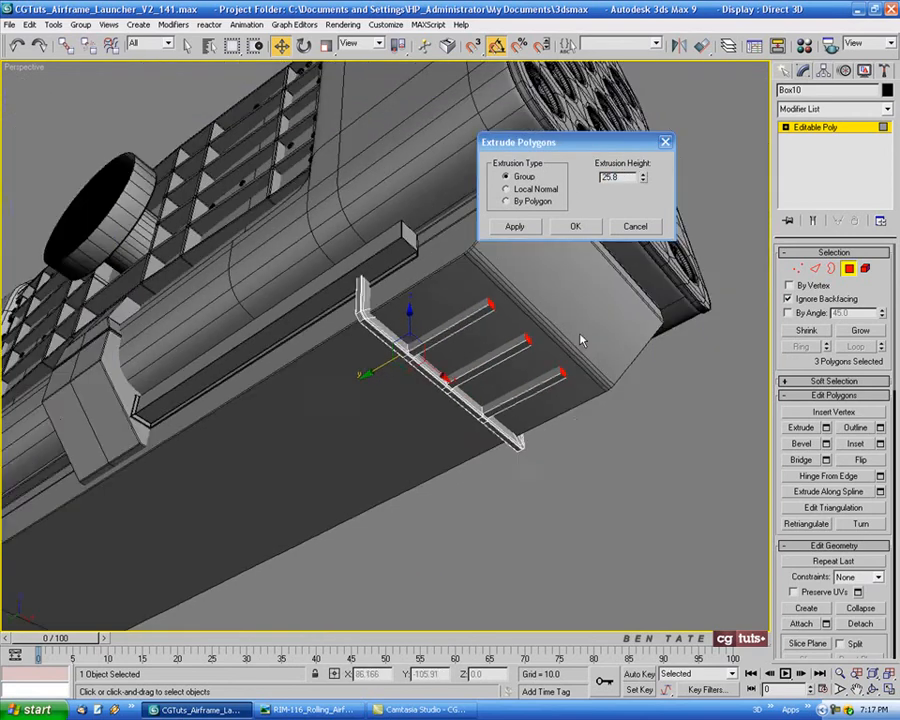
{"action": "scroll", "coordinate": [583, 329], "scroll_direction": "up", "scroll_amount": 3}
{"action": "left_click_drag", "start_coordinate": [620, 176], "coordinate": [589, 181]}
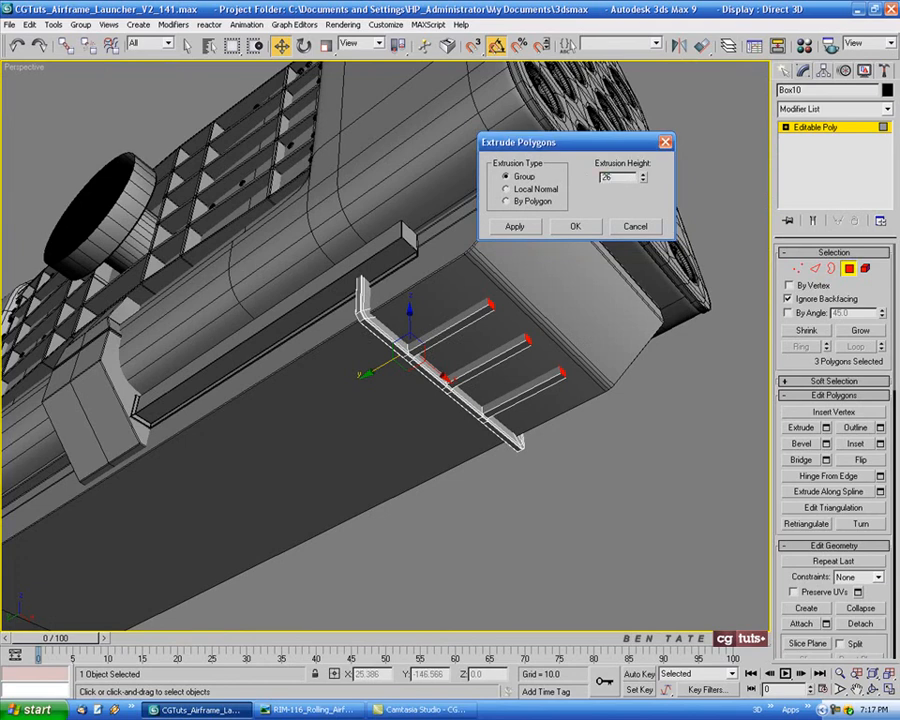
{"action": "left_click", "coordinate": [590, 232]}
Compare the ribs with the launcher reference photo and bring up their end vertices in the enlarged top view.
{"action": "middle_click_drag", "start_coordinate": [590, 232], "coordinate": [589, 261], "text": "alt"}
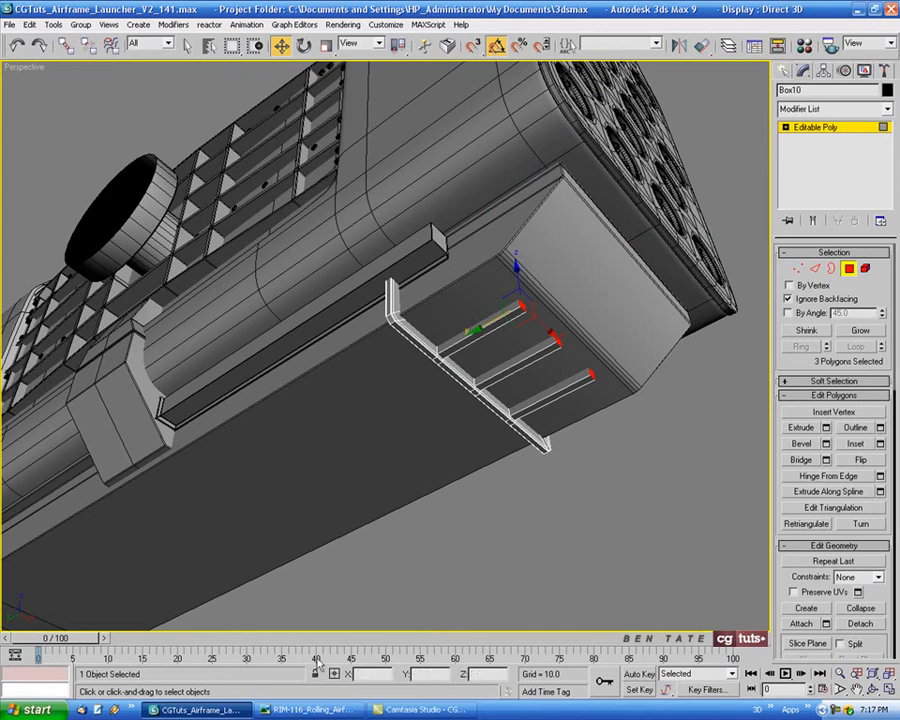
{"action": "left_click", "coordinate": [311, 709]}
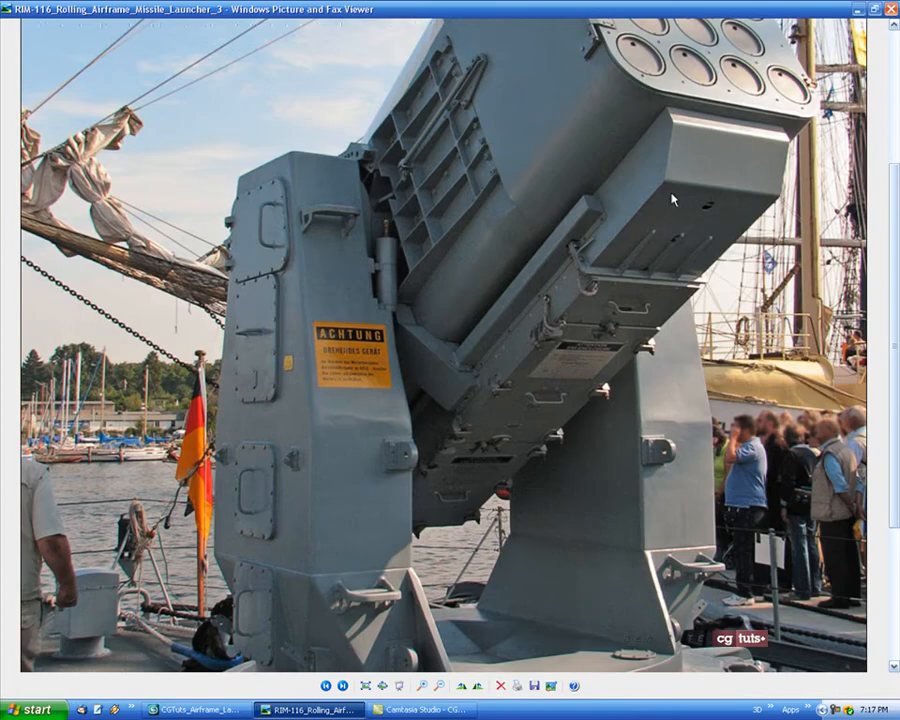
{"action": "left_click", "coordinate": [195, 709]}
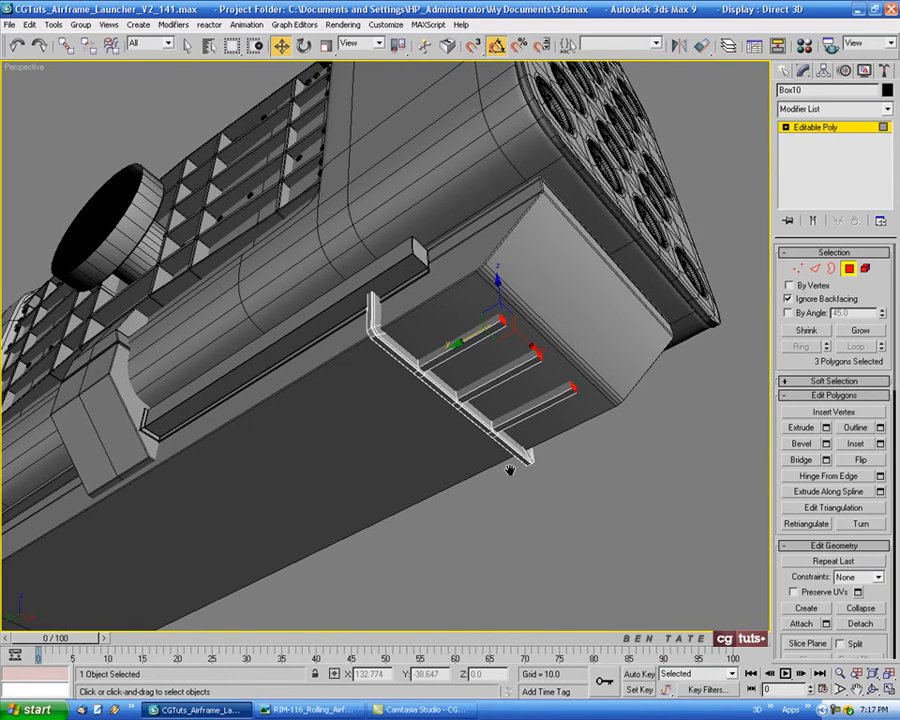
{"action": "middle_click_drag", "start_coordinate": [509, 470], "coordinate": [563, 450], "text": "alt"}
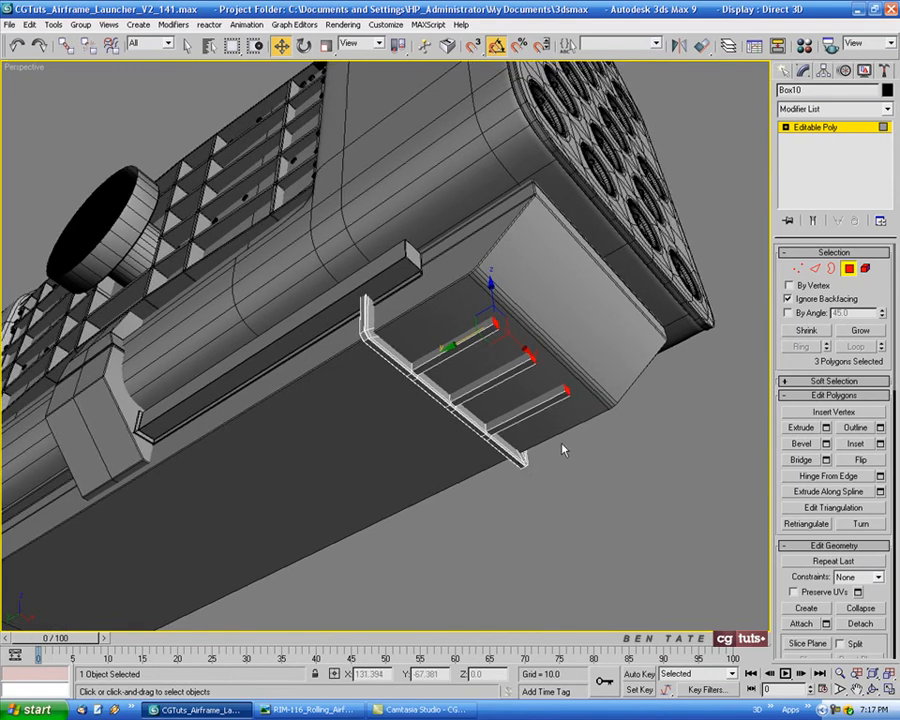
{"action": "left_click", "coordinate": [797, 268]}
{"action": "key", "text": "alt+w"}
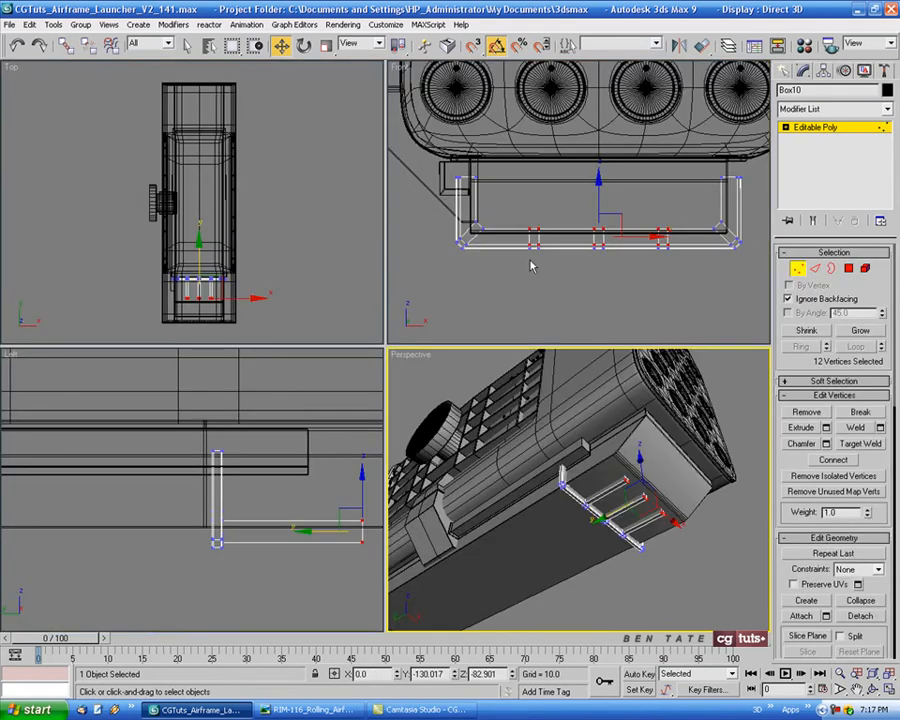
{"action": "middle_click", "coordinate": [199, 289]}
{"action": "middle_click_drag", "start_coordinate": [199, 289], "coordinate": [214, 312]}
{"action": "scroll", "coordinate": [196, 268], "scroll_direction": "up", "scroll_amount": 10}
{"action": "key", "text": "alt+w"}
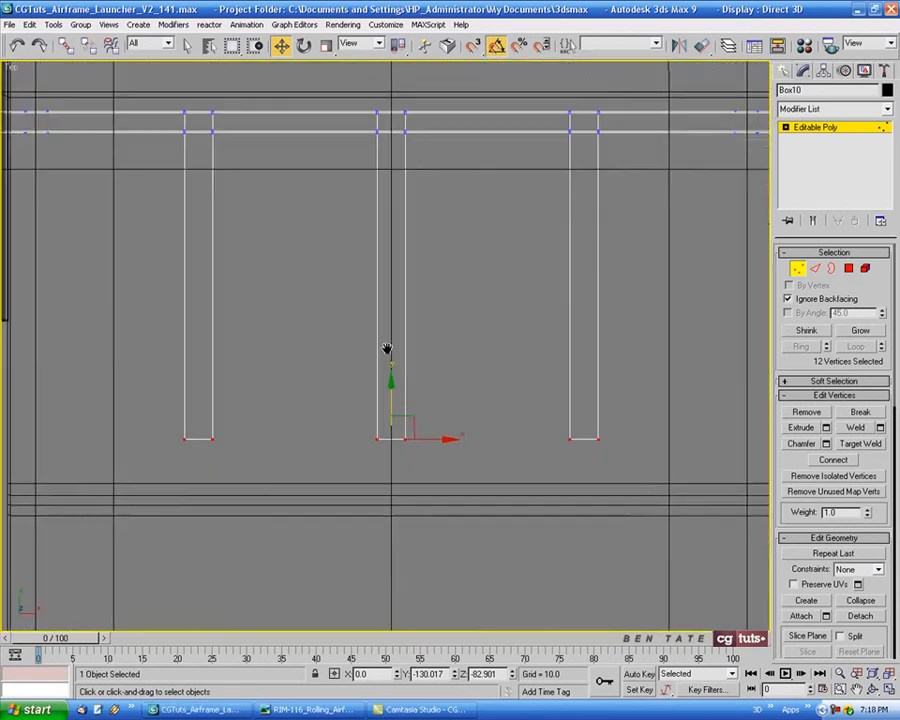
Taper the three ribs in the top view by scaling each rib's end vertices in X to about half width.
{"action": "left_click_drag", "start_coordinate": [142, 390], "coordinate": [269, 495]}
{"action": "middle_click_drag", "start_coordinate": [306, 494], "coordinate": [384, 492]}
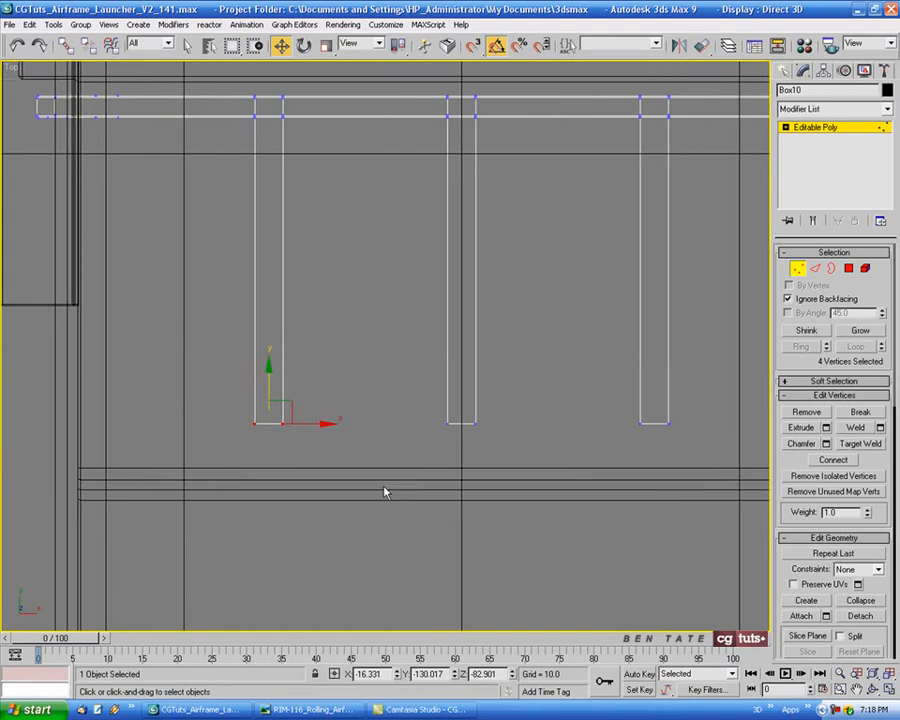
{"action": "scroll", "coordinate": [297, 318], "scroll_direction": "up", "scroll_amount": 2}
{"action": "middle_click_drag", "start_coordinate": [297, 321], "coordinate": [334, 397]}
{"action": "scroll", "coordinate": [370, 457], "scroll_direction": "down", "scroll_amount": 2}
{"action": "middle_click_drag", "start_coordinate": [370, 457], "coordinate": [267, 424]}
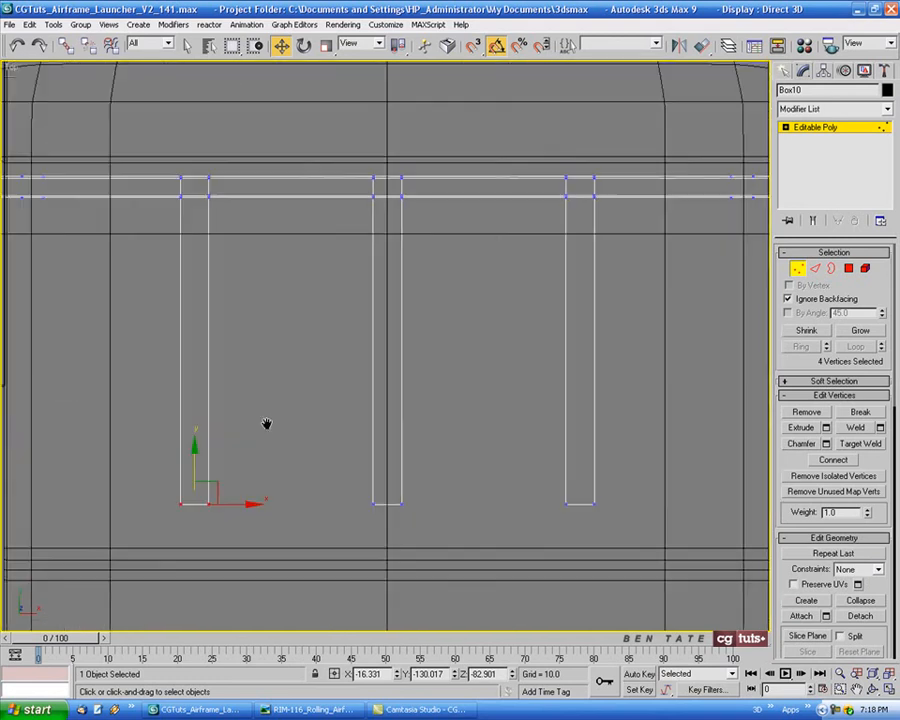
{"action": "key", "text": "r"}
{"action": "left_click_drag", "start_coordinate": [272, 502], "coordinate": [215, 506]}
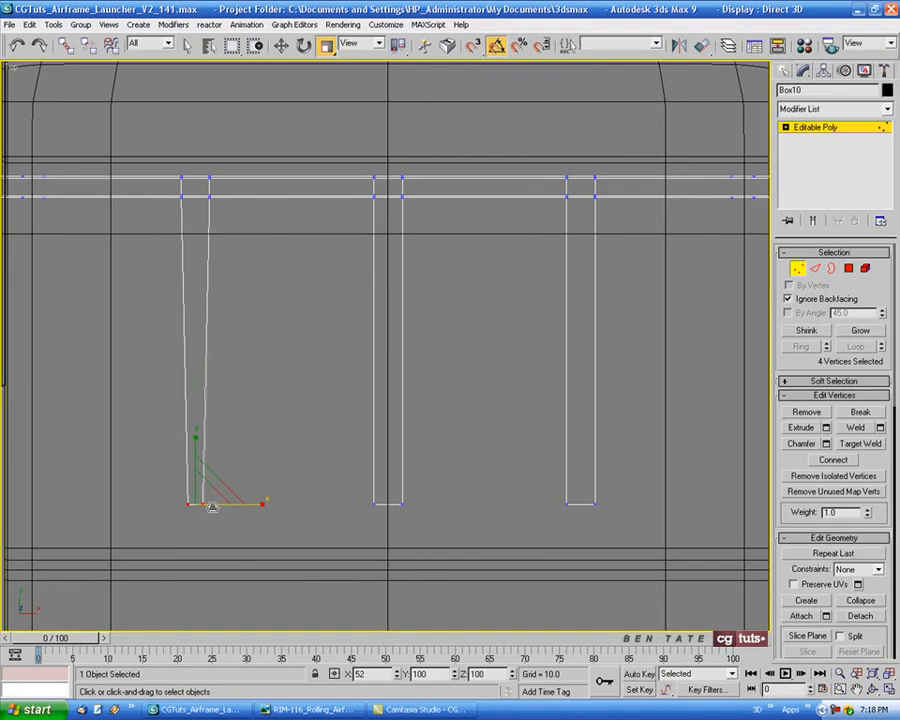
{"action": "left_click_drag", "start_coordinate": [211, 507], "coordinate": [209, 507]}
{"action": "left_click_drag", "start_coordinate": [208, 508], "coordinate": [209, 508]}
{"action": "left_click_drag", "start_coordinate": [352, 490], "coordinate": [397, 510]}
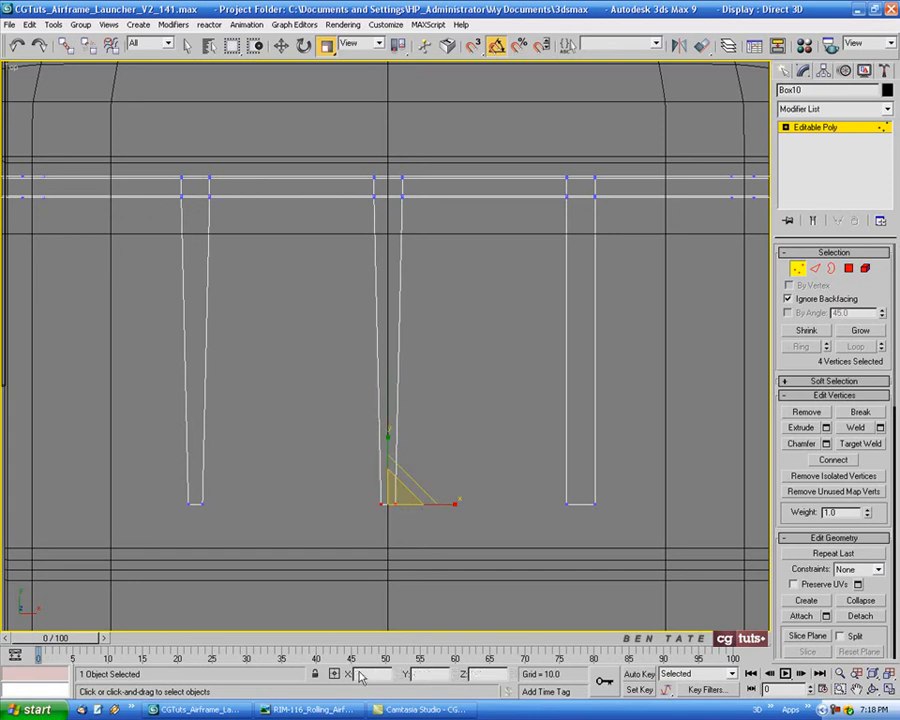
{"action": "left_click_drag", "start_coordinate": [545, 488], "coordinate": [590, 514]}
Select the lower end vertices of the three ribs in the left view and raise them to about Z -82.98.
{"action": "key", "text": "alt+w"}
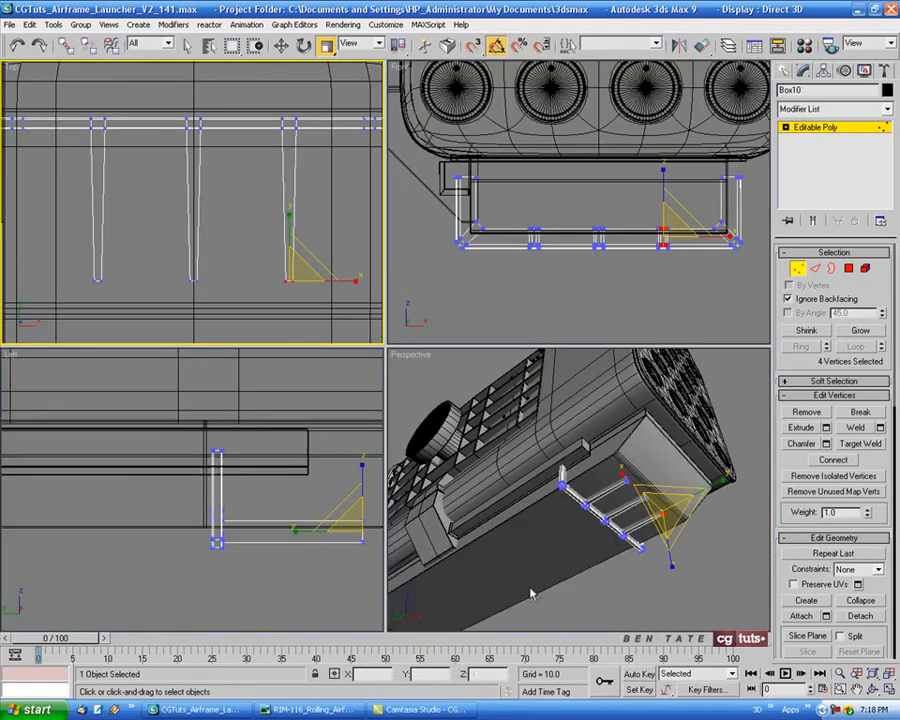
{"action": "right_click", "coordinate": [297, 562]}
{"action": "key", "text": "alt+w"}
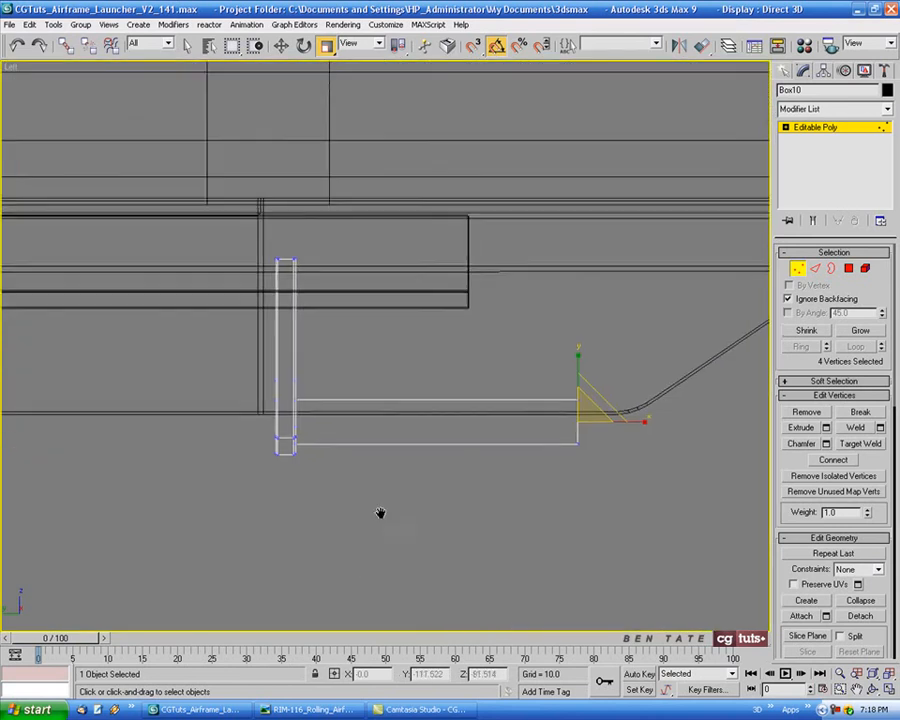
{"action": "middle_click_drag", "start_coordinate": [380, 514], "coordinate": [362, 542]}
{"action": "key", "text": "w"}
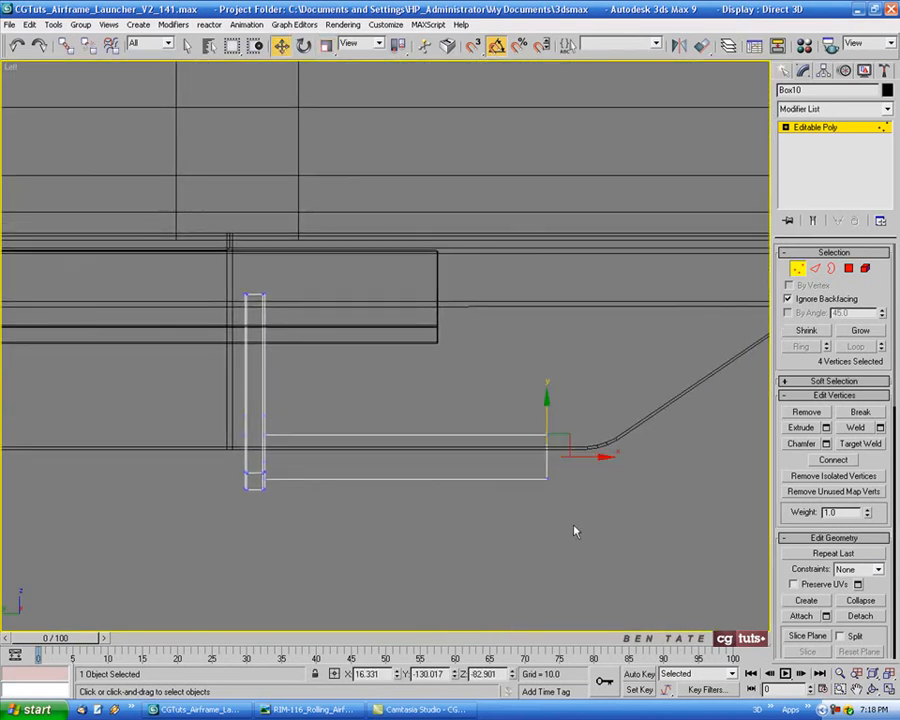
{"action": "left_click_drag", "start_coordinate": [576, 470], "coordinate": [500, 509]}
{"action": "key", "text": "alt+w"}
{"action": "right_click", "coordinate": [585, 474]}
{"action": "key", "text": "alt+w"}
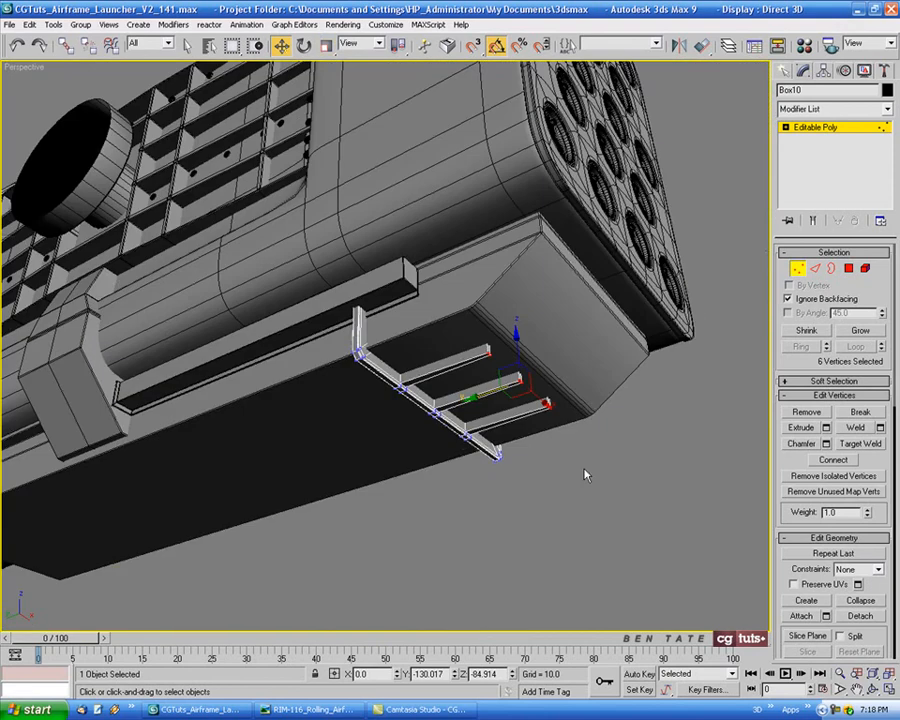
{"action": "key", "text": "z"}
{"action": "middle_click_drag", "start_coordinate": [588, 477], "coordinate": [540, 420], "text": "alt"}
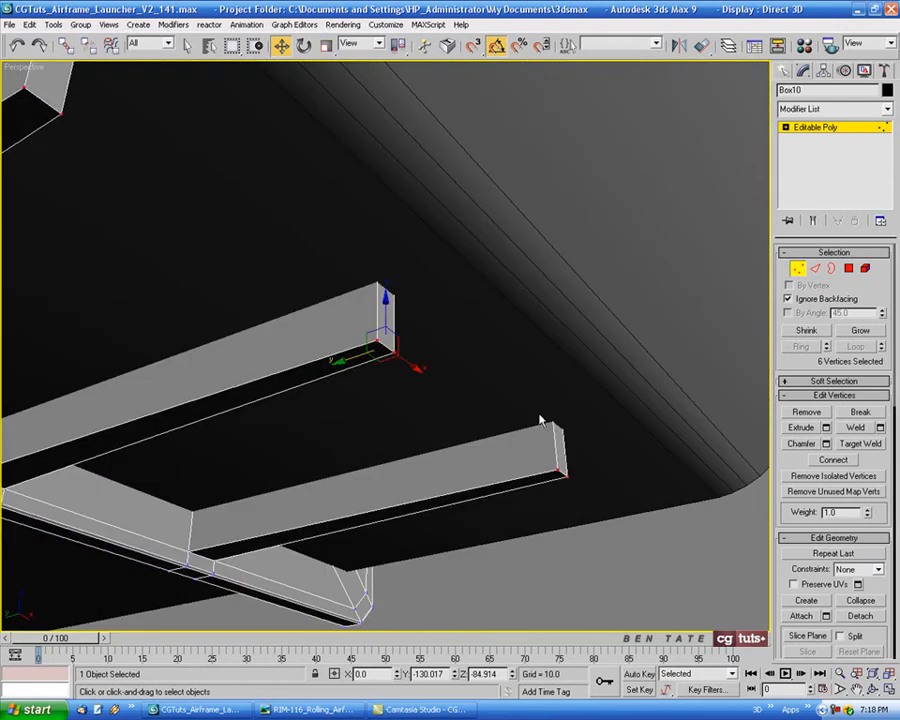
{"action": "left_click_drag", "start_coordinate": [393, 311], "coordinate": [385, 267]}
{"action": "middle_click_drag", "start_coordinate": [385, 267], "coordinate": [420, 447], "text": "alt"}
{"action": "middle_click_drag", "start_coordinate": [565, 401], "coordinate": [621, 376], "text": "alt"}
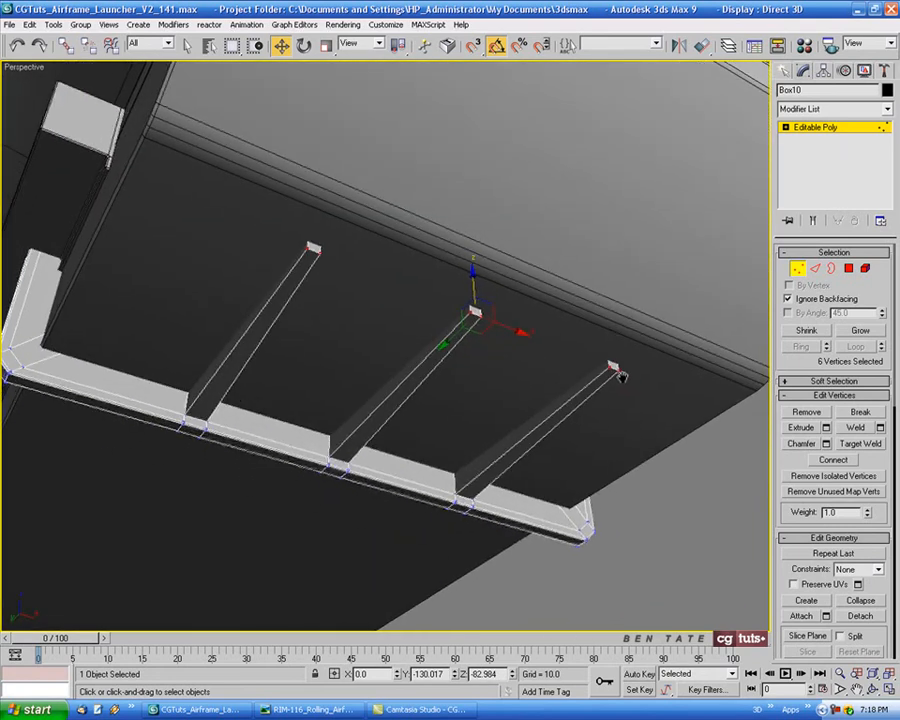
Disable Ignore Backfacing, grow the selection from the three rib end polygons over the whole ribs, and convert it to edges.
{"action": "left_click", "coordinate": [789, 299]}
{"action": "left_click", "coordinate": [848, 268]}
{"action": "middle_click_drag", "start_coordinate": [590, 430], "coordinate": [606, 420], "text": "alt"}
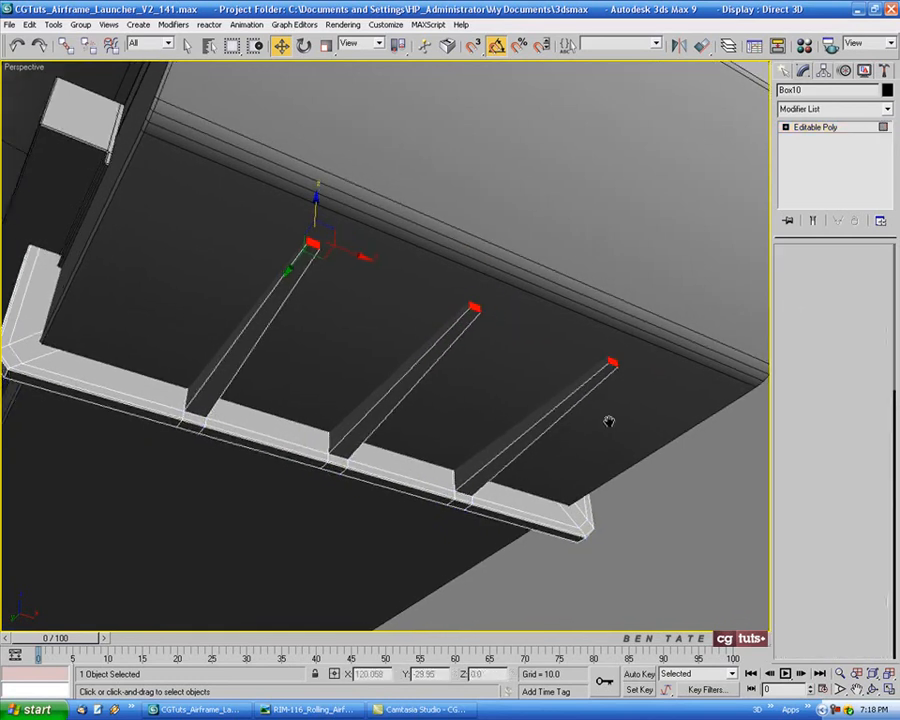
{"action": "key", "text": "F3"}
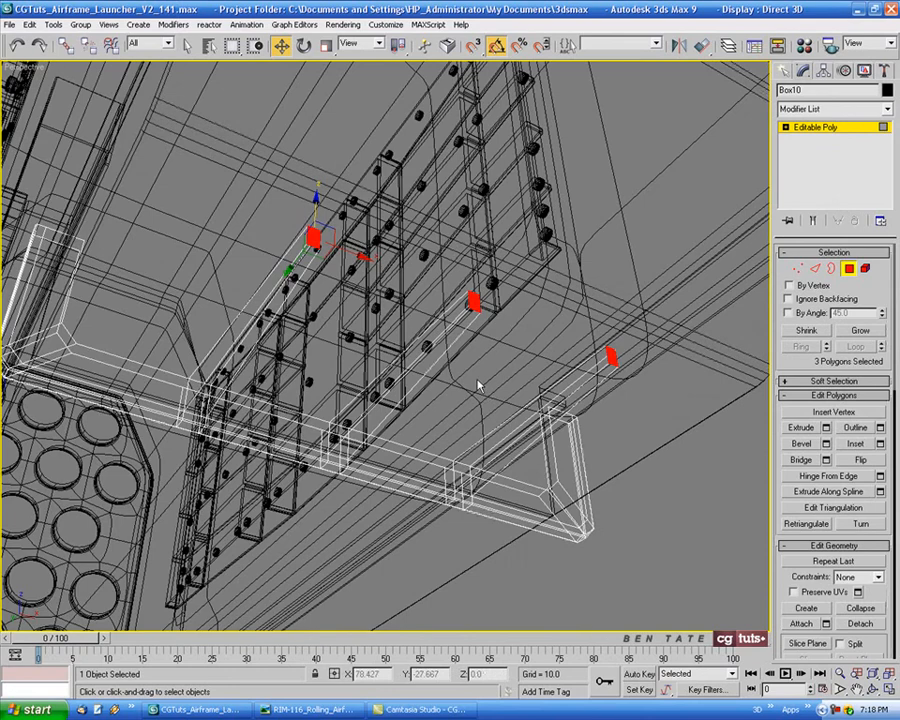
{"action": "middle_click_drag", "start_coordinate": [477, 384], "coordinate": [487, 386], "text": "alt"}
{"action": "left_click", "coordinate": [857, 331]}
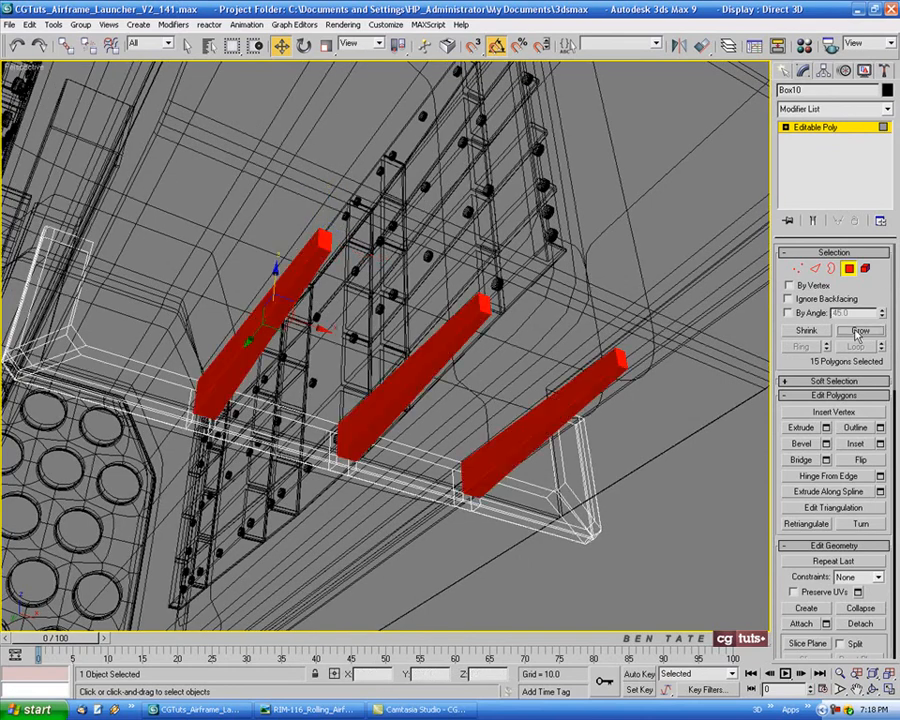
{"action": "key", "text": "F3"}
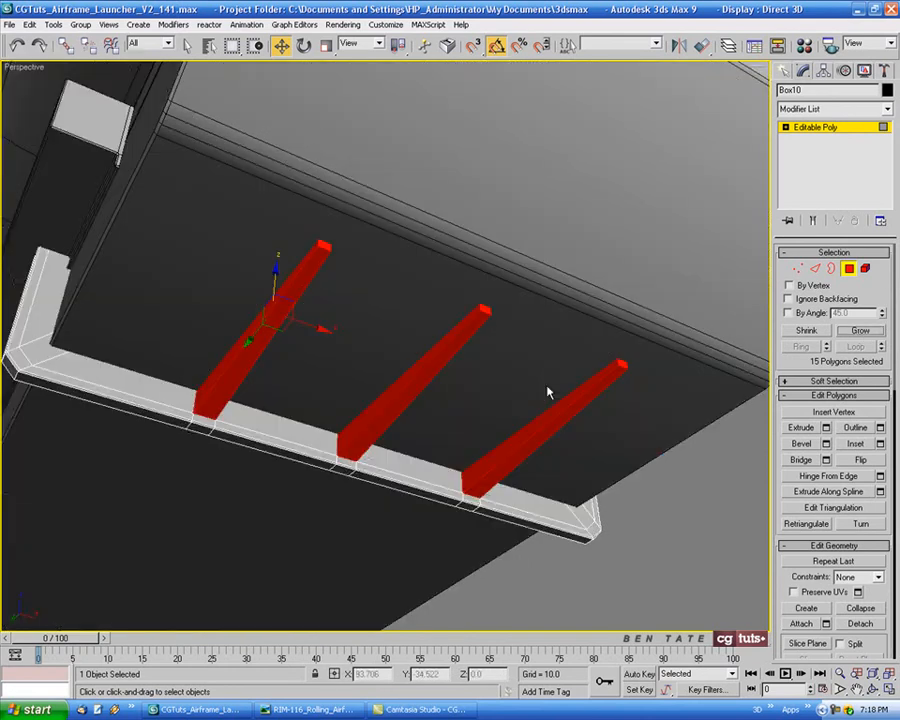
{"action": "middle_click_drag", "start_coordinate": [487, 404], "coordinate": [518, 402], "text": "alt"}
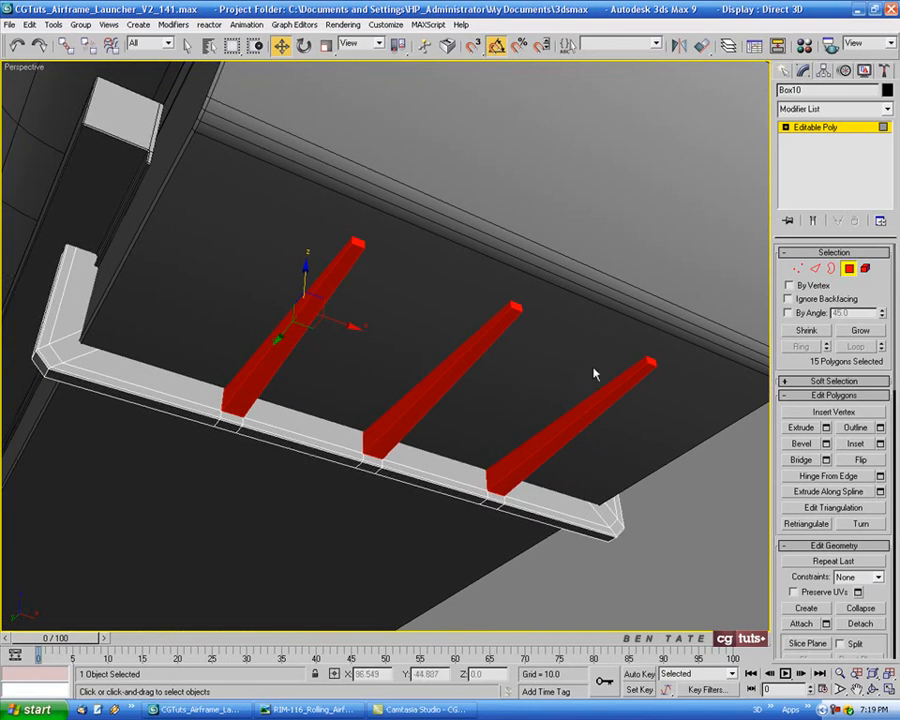
{"action": "left_click", "coordinate": [815, 268], "text": "ctrl"}
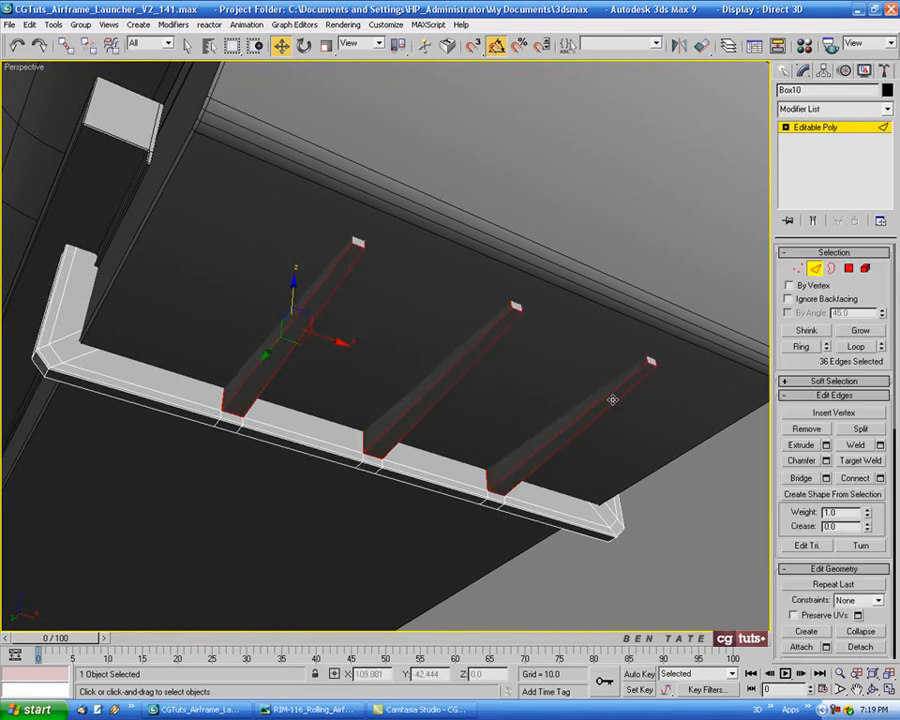
Remove the upper lengthwise edges of the three ribs from the edge selection in the left view.
{"action": "mouse_move", "coordinate": [330, 435]}
{"action": "middle_mouse_down", "text": "alt"}
{"action": "mouse_move", "coordinate": [370, 446]}
{"action": "mouse_move", "coordinate": [386, 466]}
{"action": "mouse_move", "coordinate": [345, 440]}
{"action": "middle_mouse_up", "text": "alt"}
{"action": "key", "text": "alt+w"}
{"action": "right_click", "coordinate": [334, 490]}
{"action": "key", "text": "alt+w"}
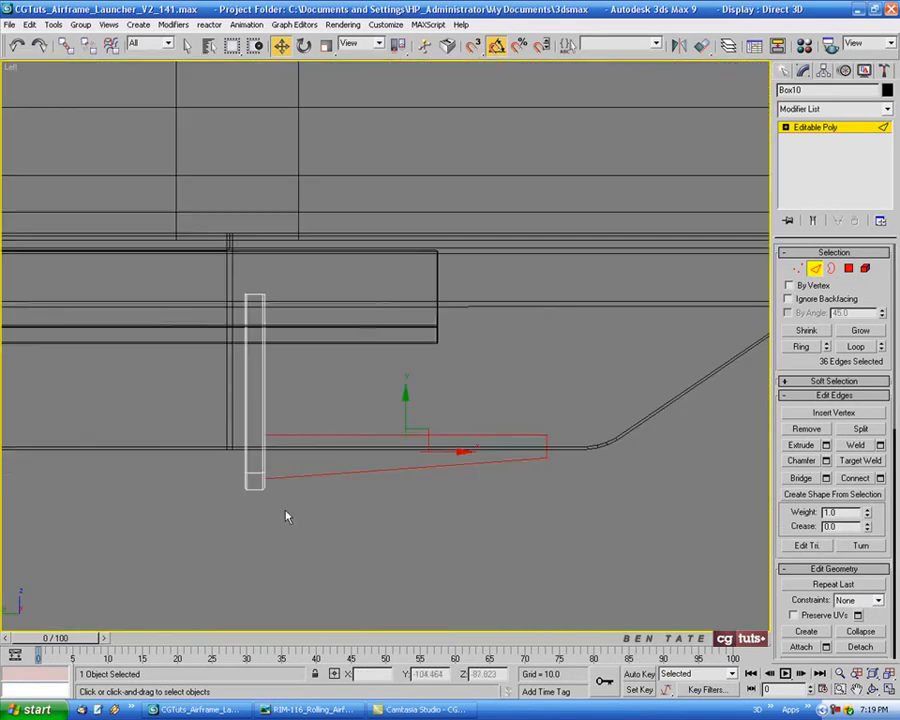
{"action": "middle_click_drag", "start_coordinate": [367, 388], "coordinate": [361, 380]}
{"action": "left_click_drag", "start_coordinate": [349, 386], "coordinate": [369, 435], "text": "alt"}
Remove the top cross edges of each of the three ribs from the edge selection in the front view.
{"action": "key", "text": "alt+w"}
{"action": "right_click", "coordinate": [640, 271]}
{"action": "key", "text": "alt+w"}
{"action": "scroll", "coordinate": [480, 367], "scroll_direction": "up", "scroll_amount": 4}
{"action": "scroll", "coordinate": [312, 393], "scroll_direction": "up", "scroll_amount": 6}
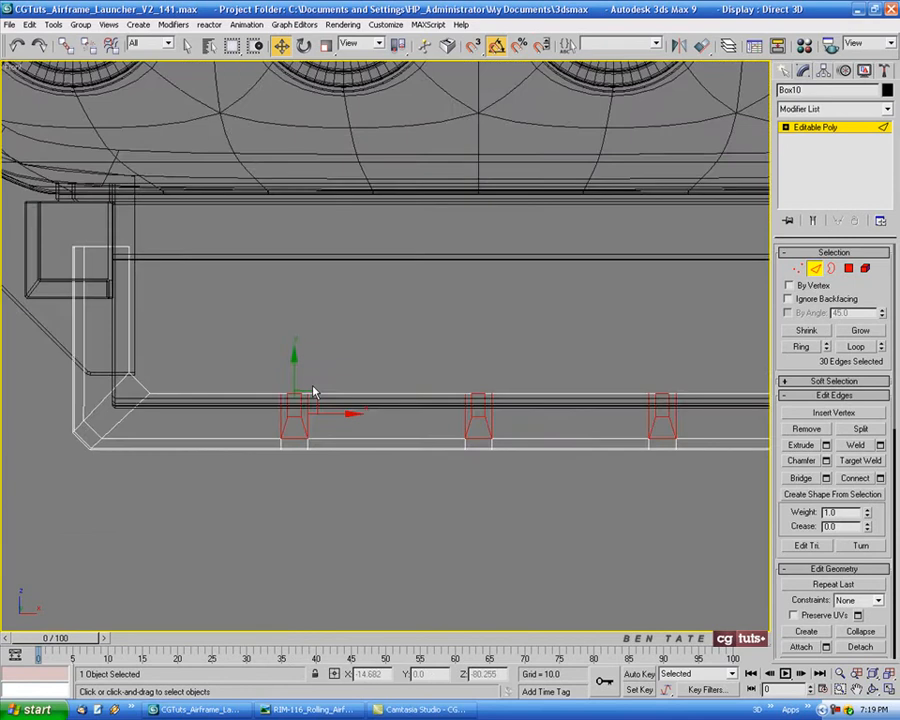
{"action": "middle_click_drag", "start_coordinate": [307, 395], "coordinate": [352, 368]}
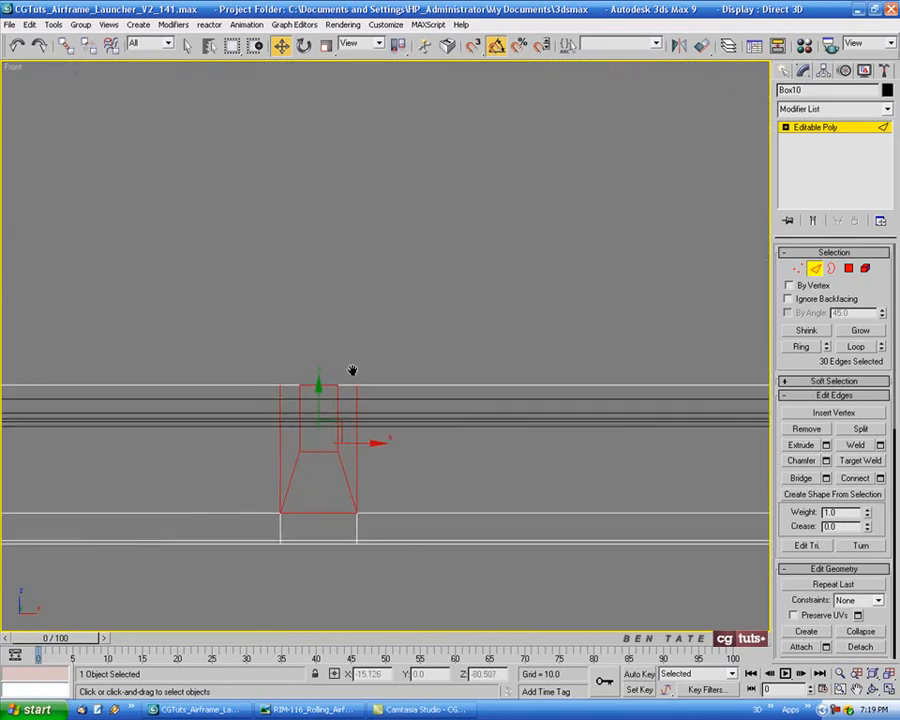
{"action": "left_click", "coordinate": [322, 408], "text": "alt"}
{"action": "middle_click_drag", "start_coordinate": [322, 408], "coordinate": [377, 402]}
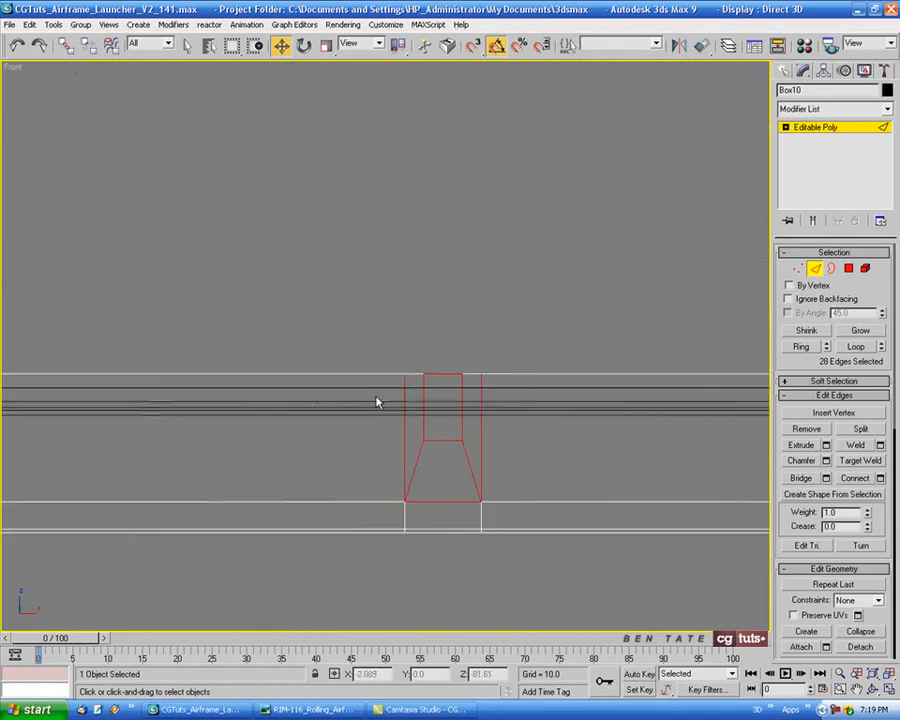
{"action": "left_click_drag", "start_coordinate": [427, 345], "coordinate": [443, 378], "text": "alt"}
{"action": "mouse_move", "coordinate": [572, 398]}
{"action": "middle_mouse_down"}
{"action": "mouse_move", "coordinate": [556, 398]}
{"action": "mouse_move", "coordinate": [581, 398]}
{"action": "middle_mouse_up"}
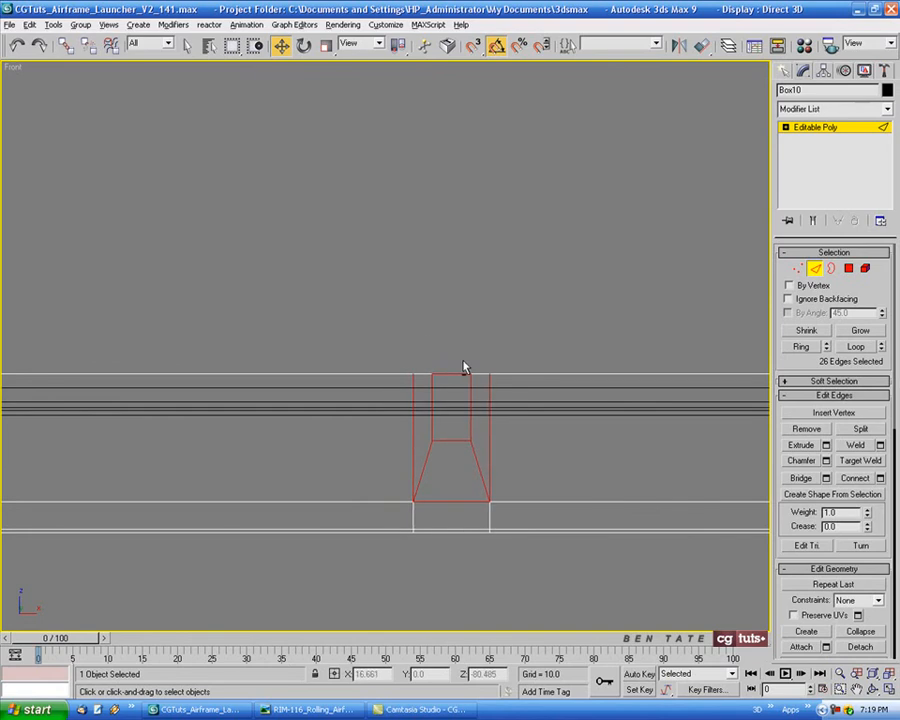
Chamfer the selected edges of the three ribs by 0.2 and leave edge editing.
{"action": "key", "text": "alt+w"}
{"action": "key", "text": "alt+w"}
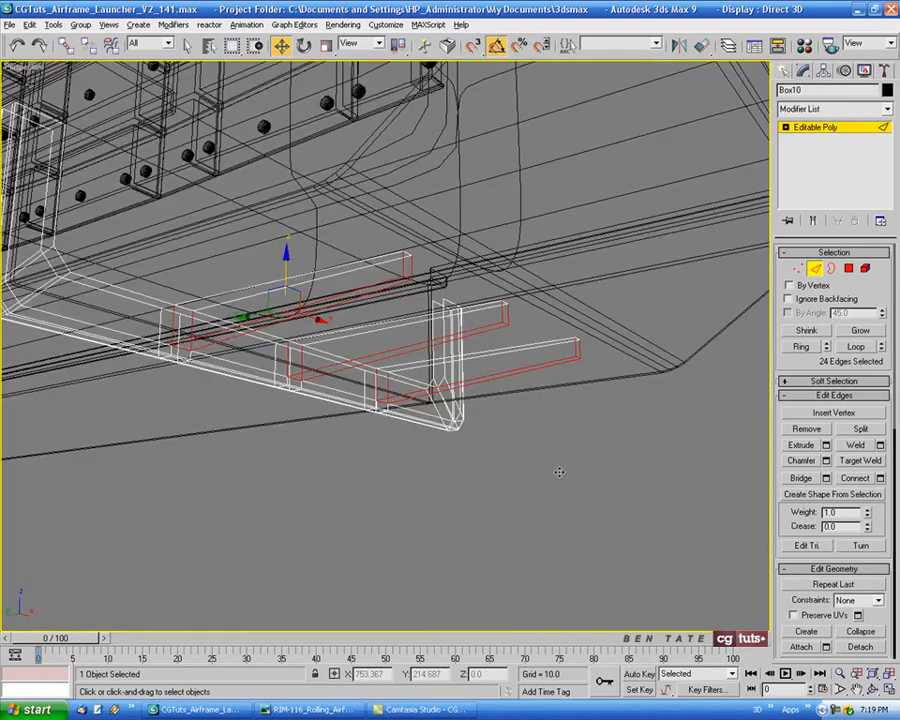
{"action": "mouse_move", "coordinate": [559, 472]}
{"action": "middle_mouse_down", "text": "alt"}
{"action": "mouse_move", "coordinate": [533, 472]}
{"action": "mouse_move", "coordinate": [531, 408]}
{"action": "middle_mouse_up", "text": "alt"}
{"action": "key", "text": "F3"}
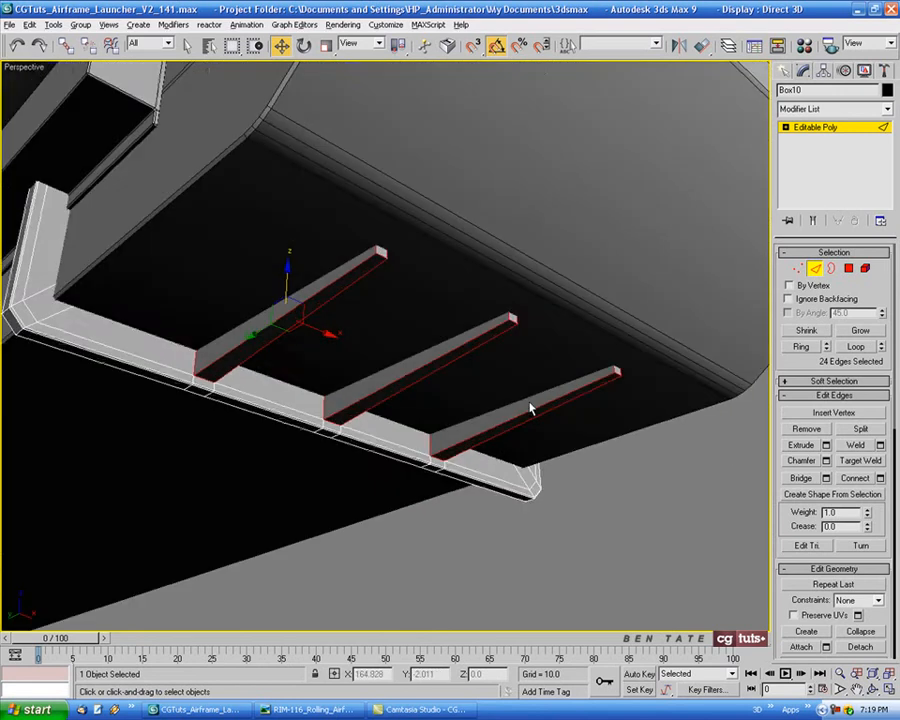
{"action": "scroll", "coordinate": [468, 359], "scroll_direction": "up", "scroll_amount": 3}
{"action": "middle_click_drag", "start_coordinate": [468, 359], "coordinate": [553, 346]}
{"action": "left_click", "coordinate": [825, 461]}
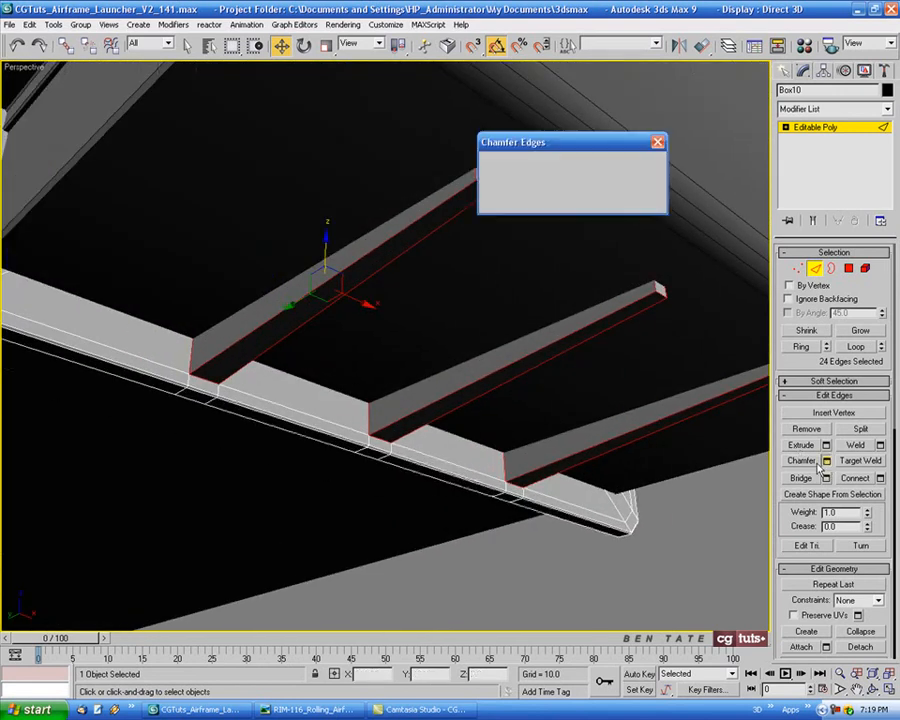
{"action": "left_click_drag", "start_coordinate": [545, 176], "coordinate": [549, 219]}
{"action": "left_click", "coordinate": [545, 179]}
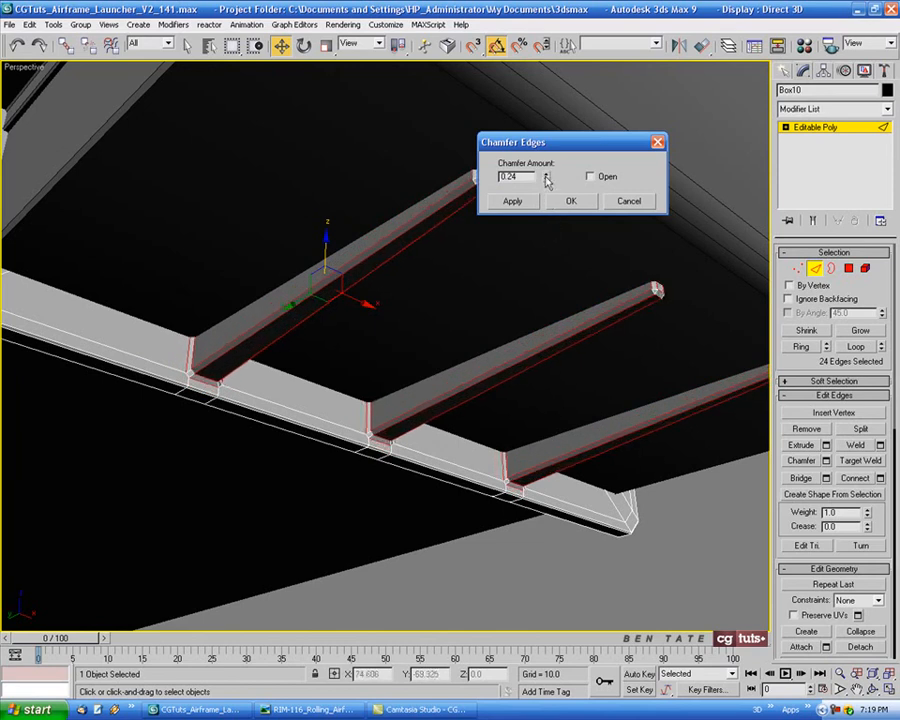
{"action": "left_click", "coordinate": [546, 177]}
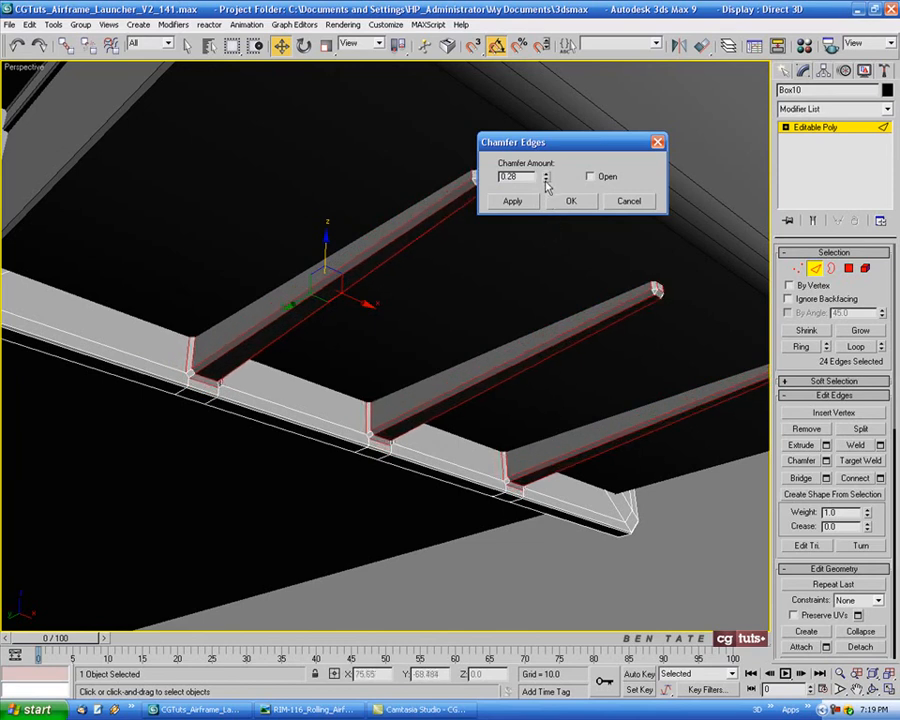
{"action": "left_click", "coordinate": [546, 180]}
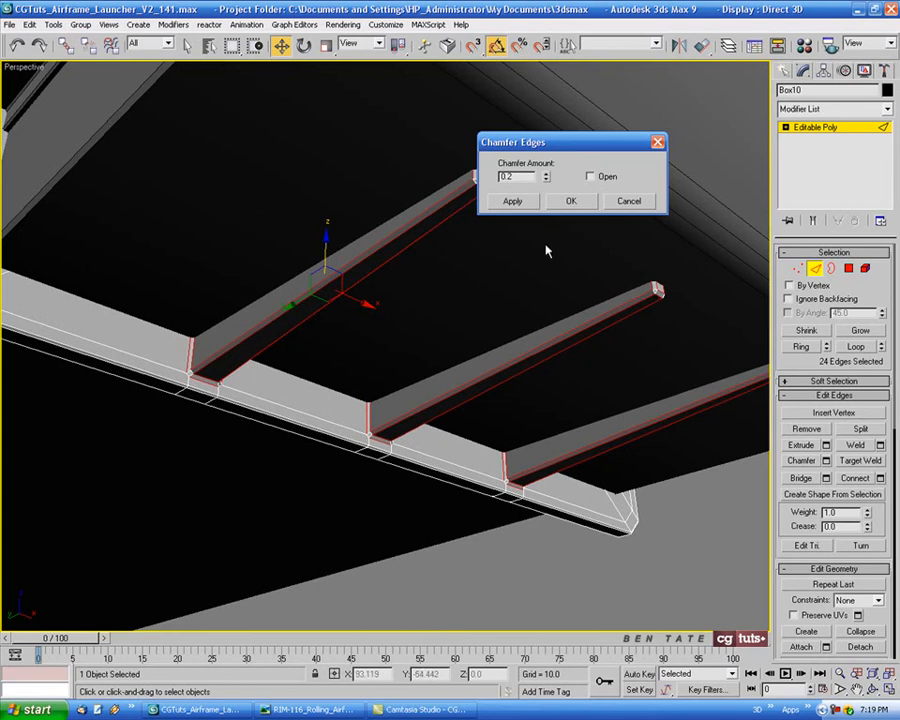
{"action": "left_click", "coordinate": [571, 201]}
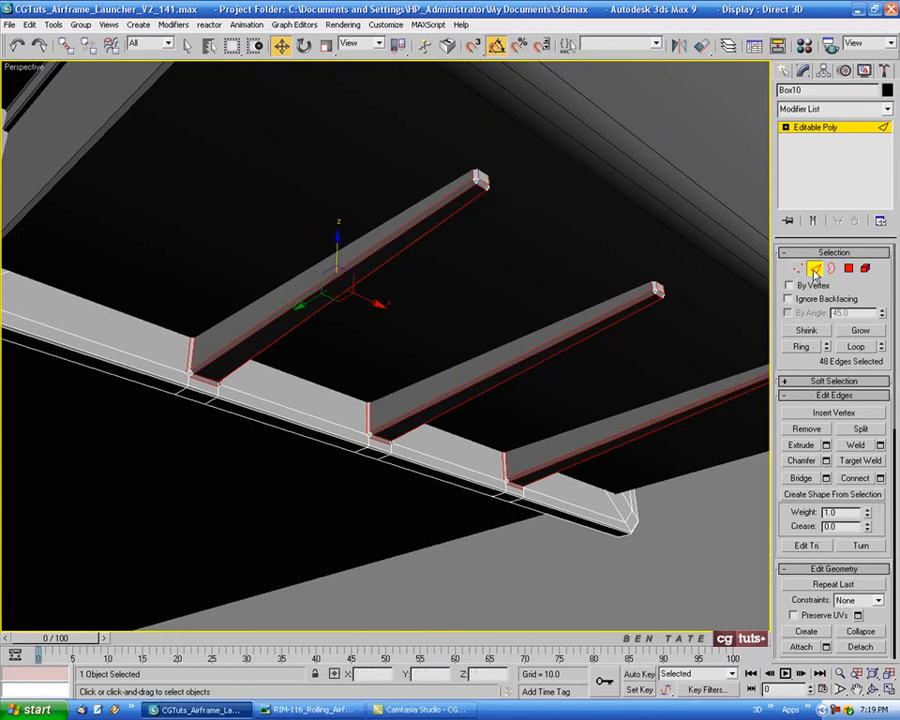
{"action": "left_click", "coordinate": [815, 269]}
Move the ribbed bracket along the launcher's underside in Y to about -93.46.
{"action": "scroll", "coordinate": [594, 344], "scroll_direction": "down", "scroll_amount": 8}
{"action": "scroll", "coordinate": [590, 345], "scroll_direction": "up", "scroll_amount": 4}
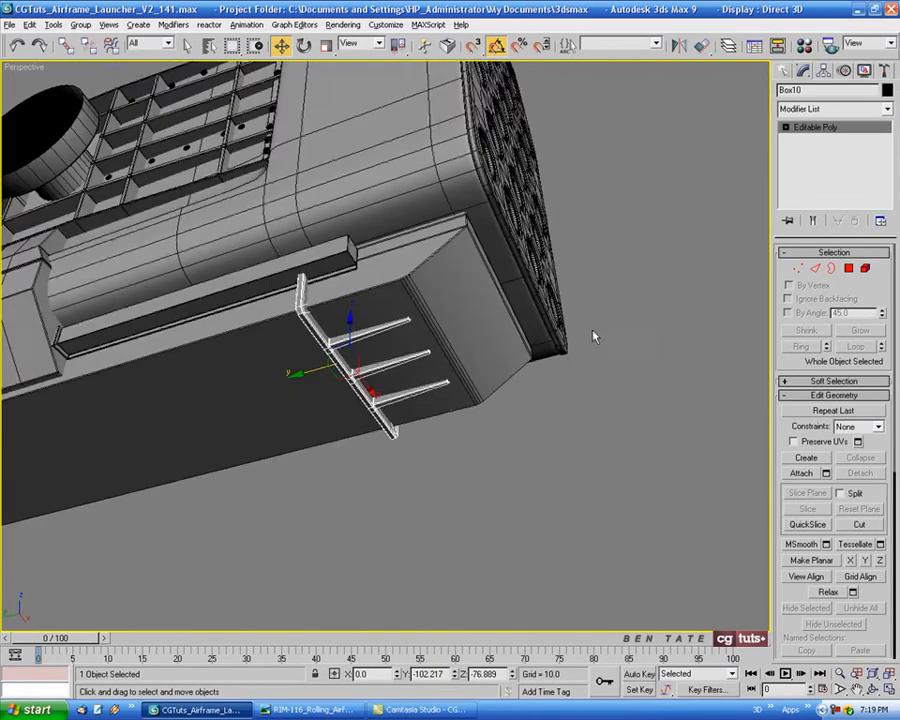
{"action": "middle_click_drag", "start_coordinate": [593, 331], "coordinate": [598, 392], "text": "alt"}
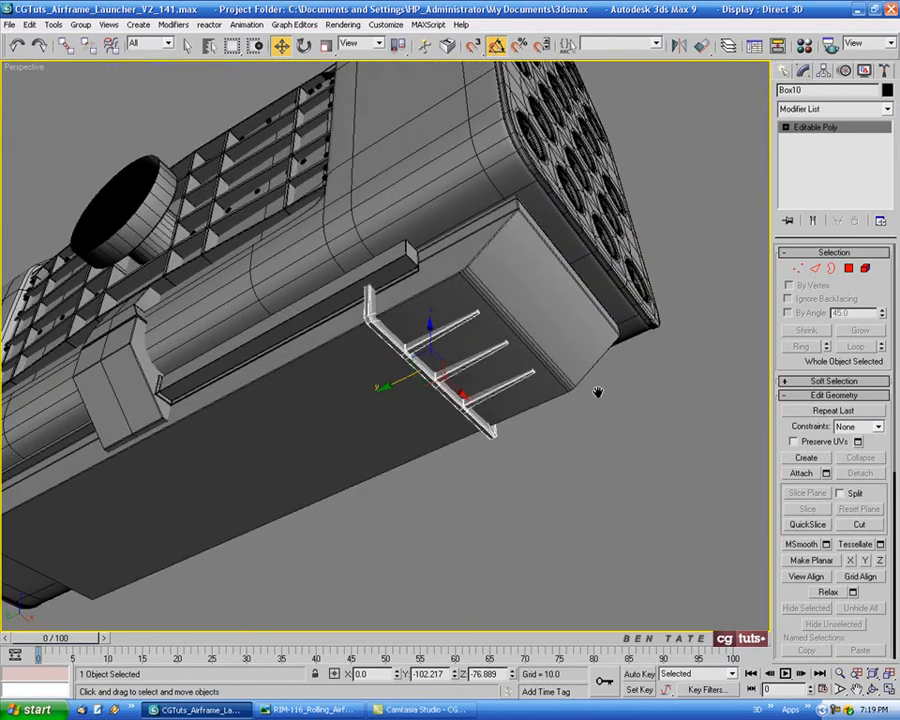
{"action": "middle_click_drag", "start_coordinate": [495, 517], "coordinate": [513, 509]}
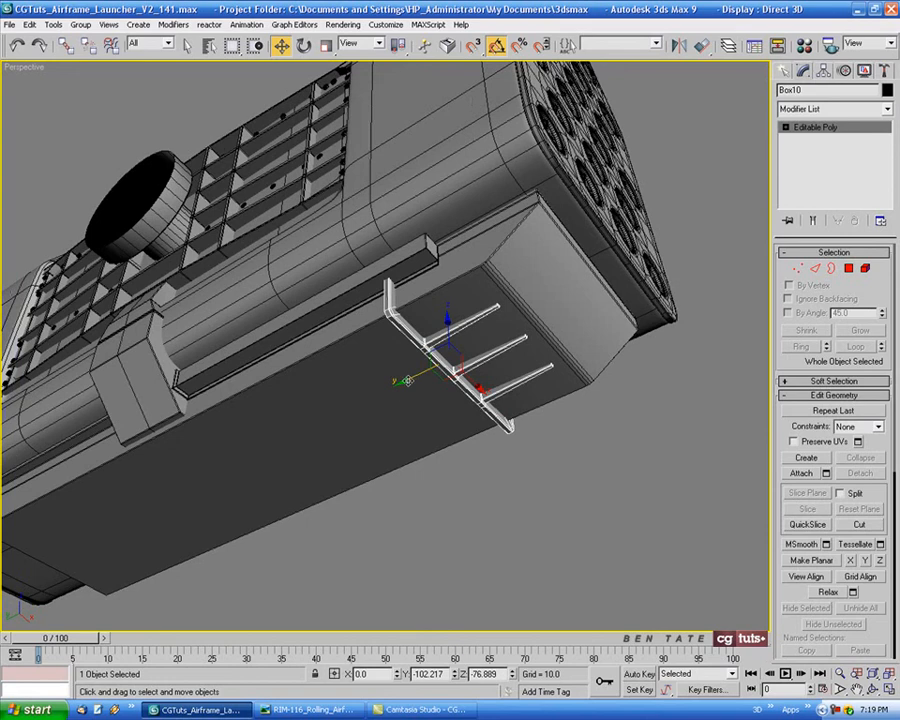
{"action": "left_click_drag", "start_coordinate": [409, 380], "coordinate": [382, 391]}
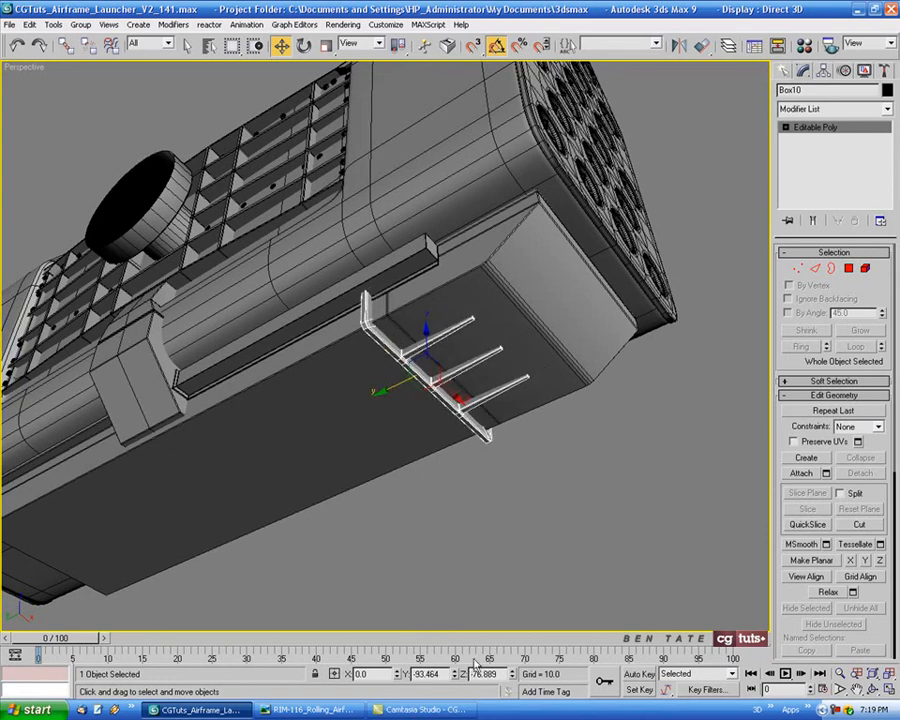
Compare the bracket's position with the launcher reference photo and examine the deselected model with and without edged faces.
{"action": "left_click", "coordinate": [352, 709]}
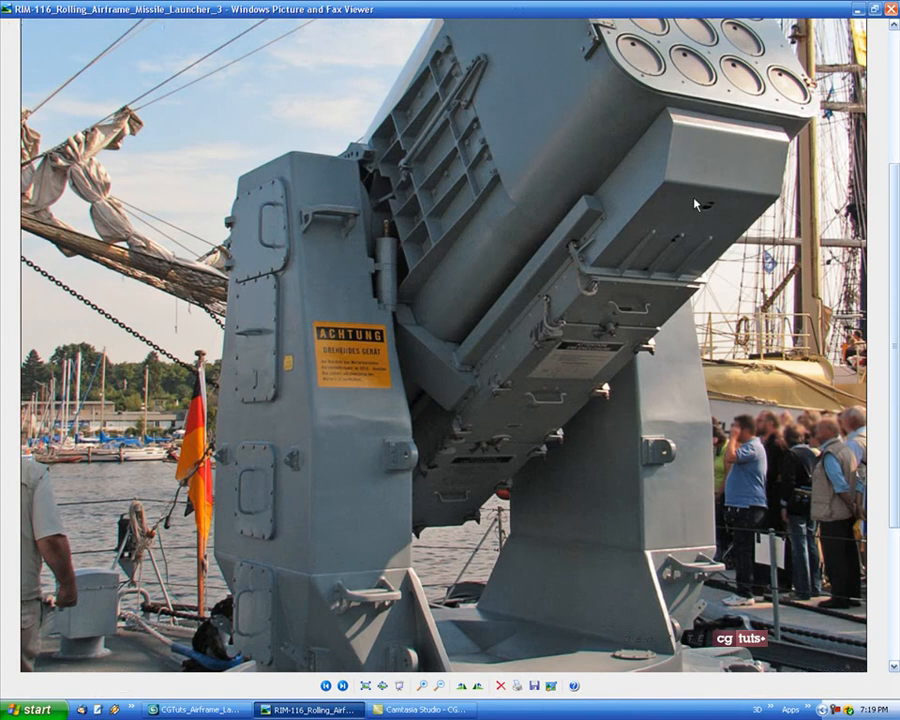
{"action": "left_click", "coordinate": [230, 709]}
{"action": "mouse_move", "coordinate": [496, 520]}
{"action": "middle_mouse_down", "text": "alt"}
{"action": "mouse_move", "coordinate": [530, 534]}
{"action": "mouse_move", "coordinate": [487, 534]}
{"action": "mouse_move", "coordinate": [488, 497]}
{"action": "mouse_move", "coordinate": [497, 517]}
{"action": "middle_mouse_up", "text": "alt"}
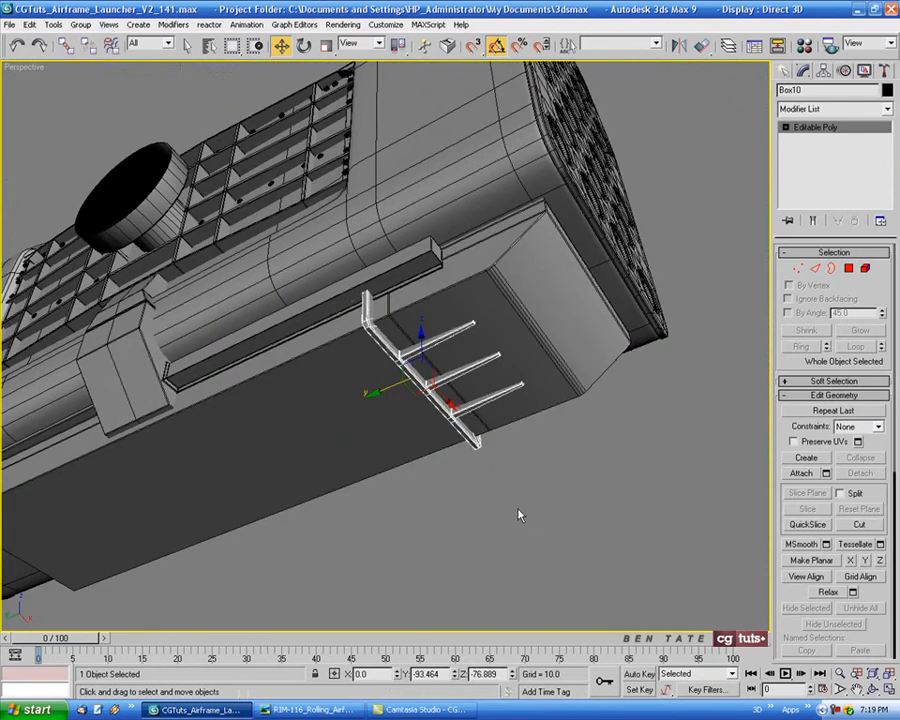
{"action": "left_click", "coordinate": [556, 505]}
{"action": "scroll", "coordinate": [556, 505], "scroll_direction": "down", "scroll_amount": 3}
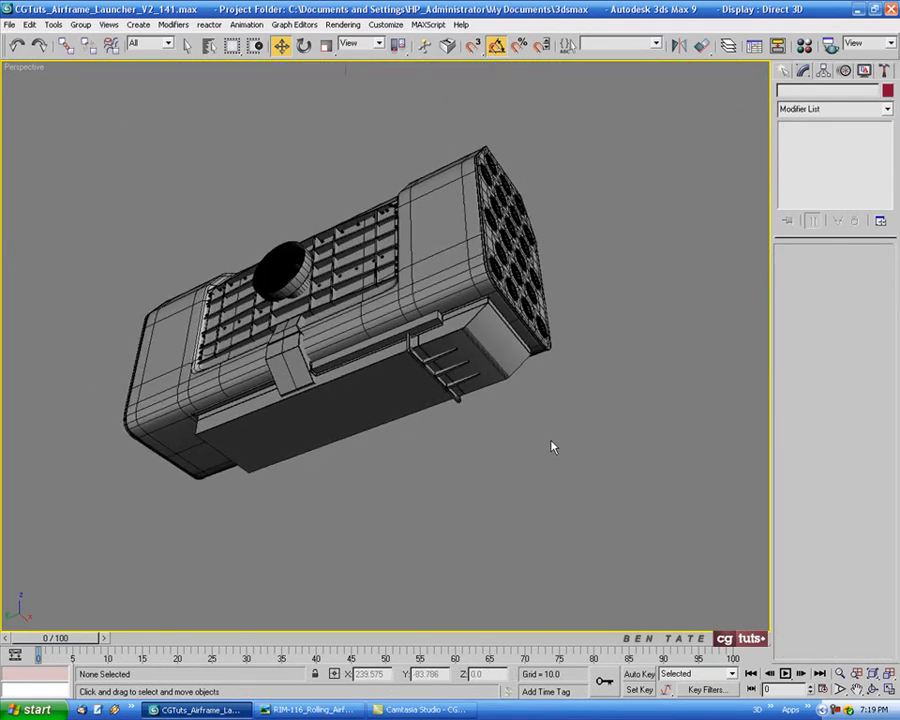
{"action": "key", "text": "F4"}
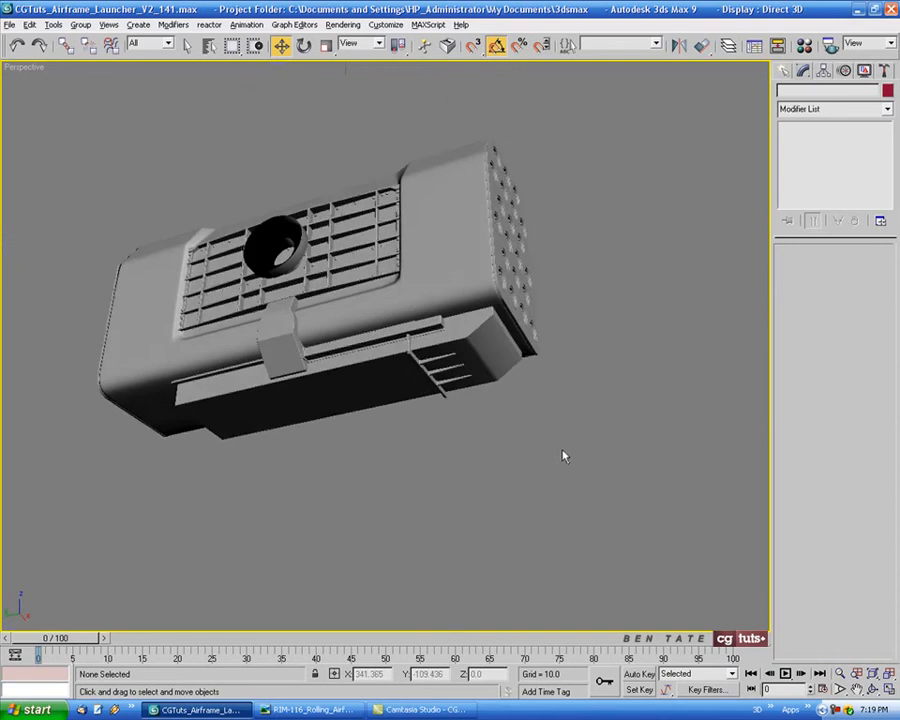
{"action": "key", "text": "F4"}
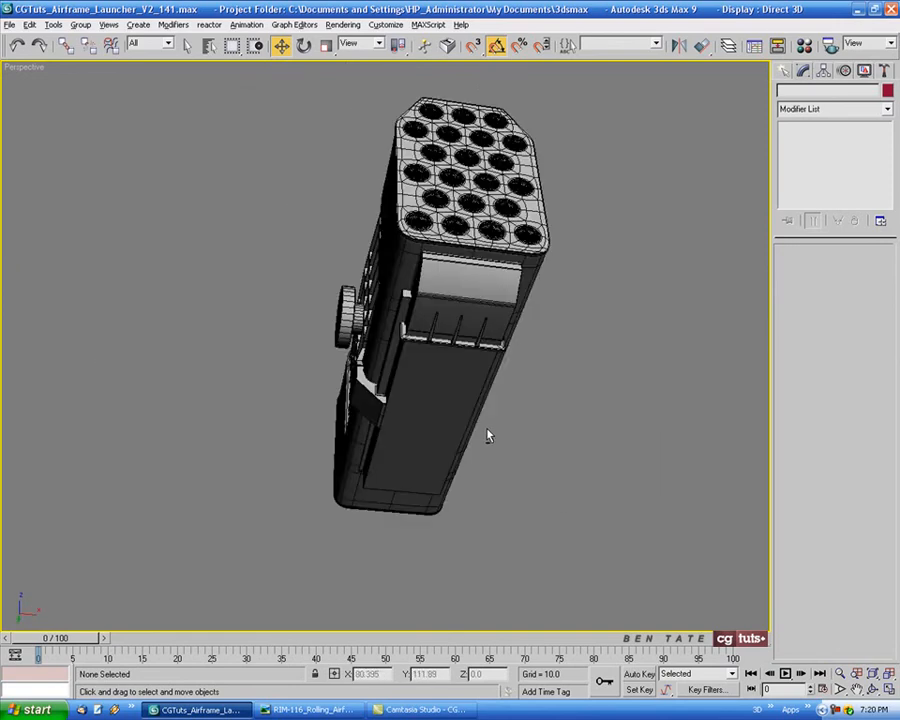